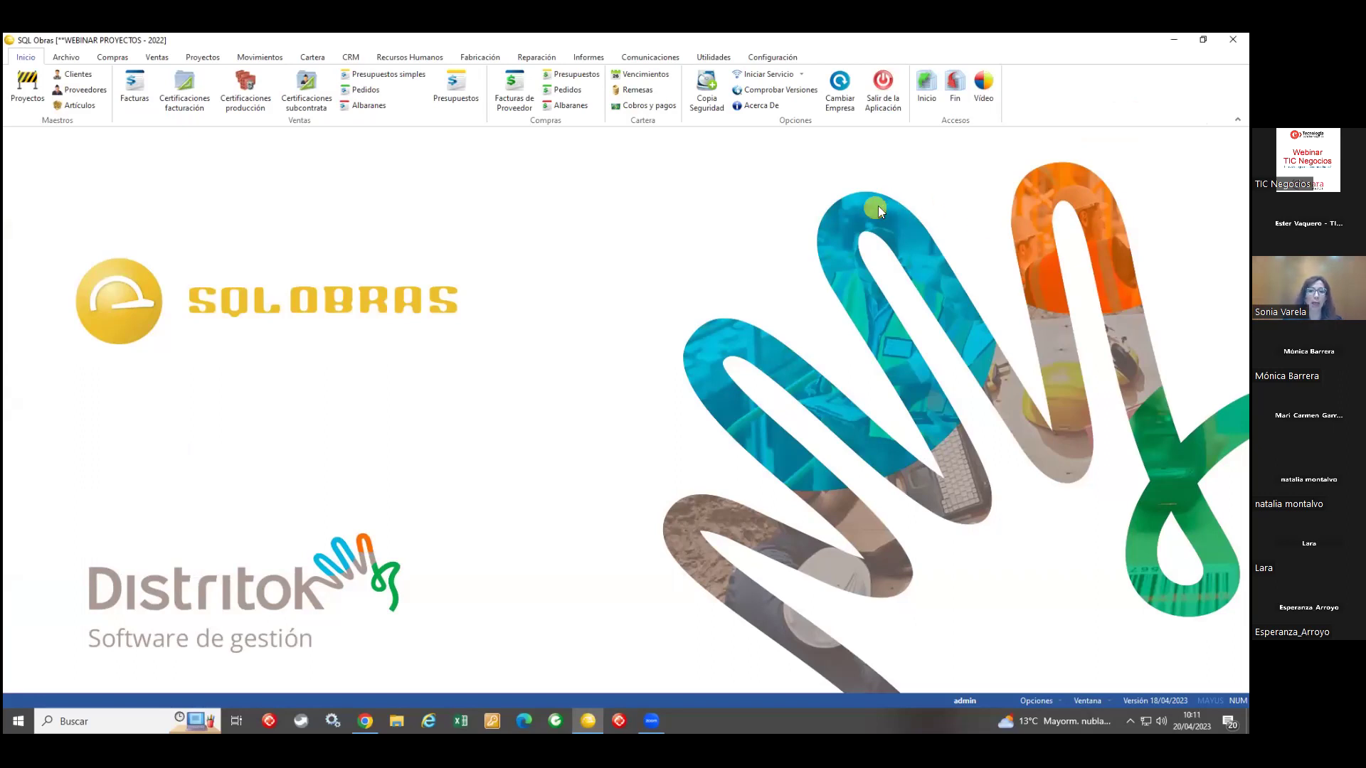
Step: Open the company access dialog and sign in to **WEBINAR PROYECTOS, year 2022, as the admin user
{"action": "left_click", "coordinate": [840, 89]}
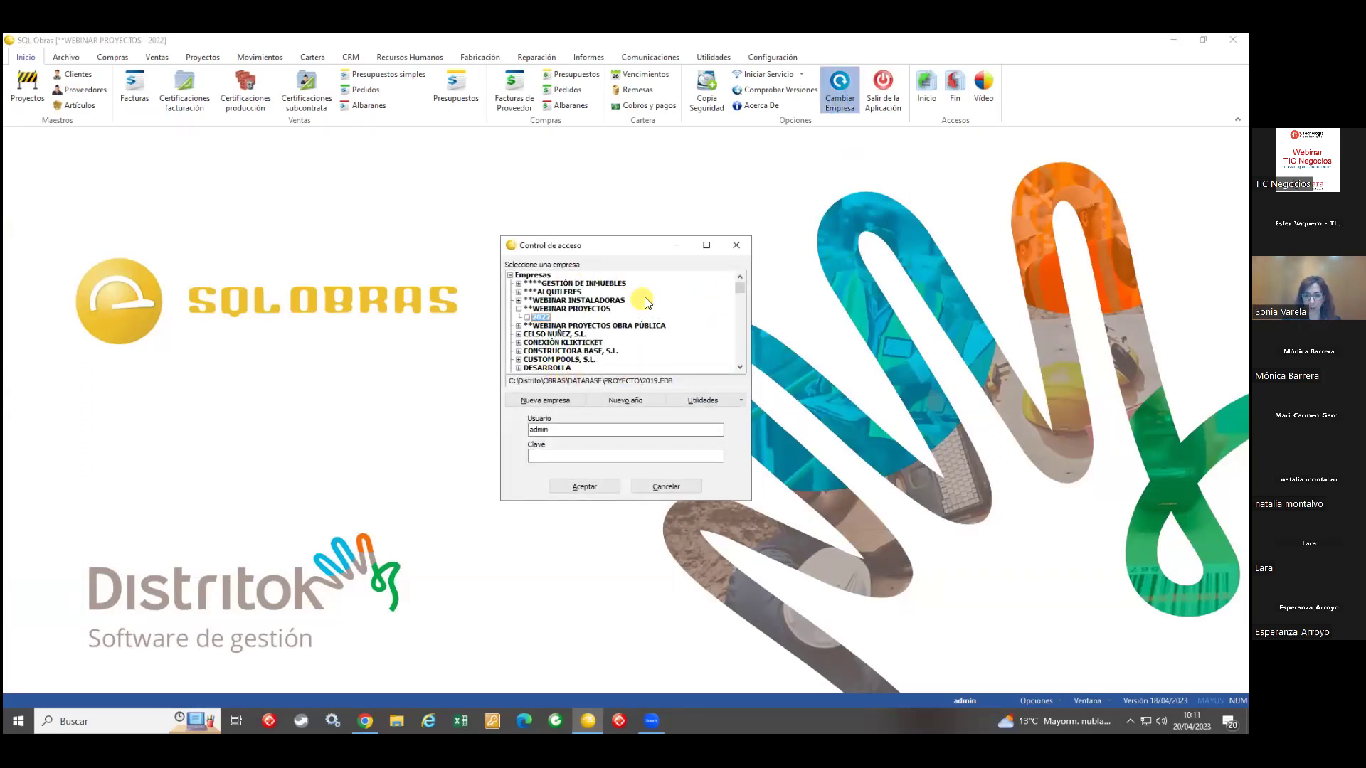
{"action": "left_click_drag", "start_coordinate": [529, 430], "coordinate": [558, 430]}
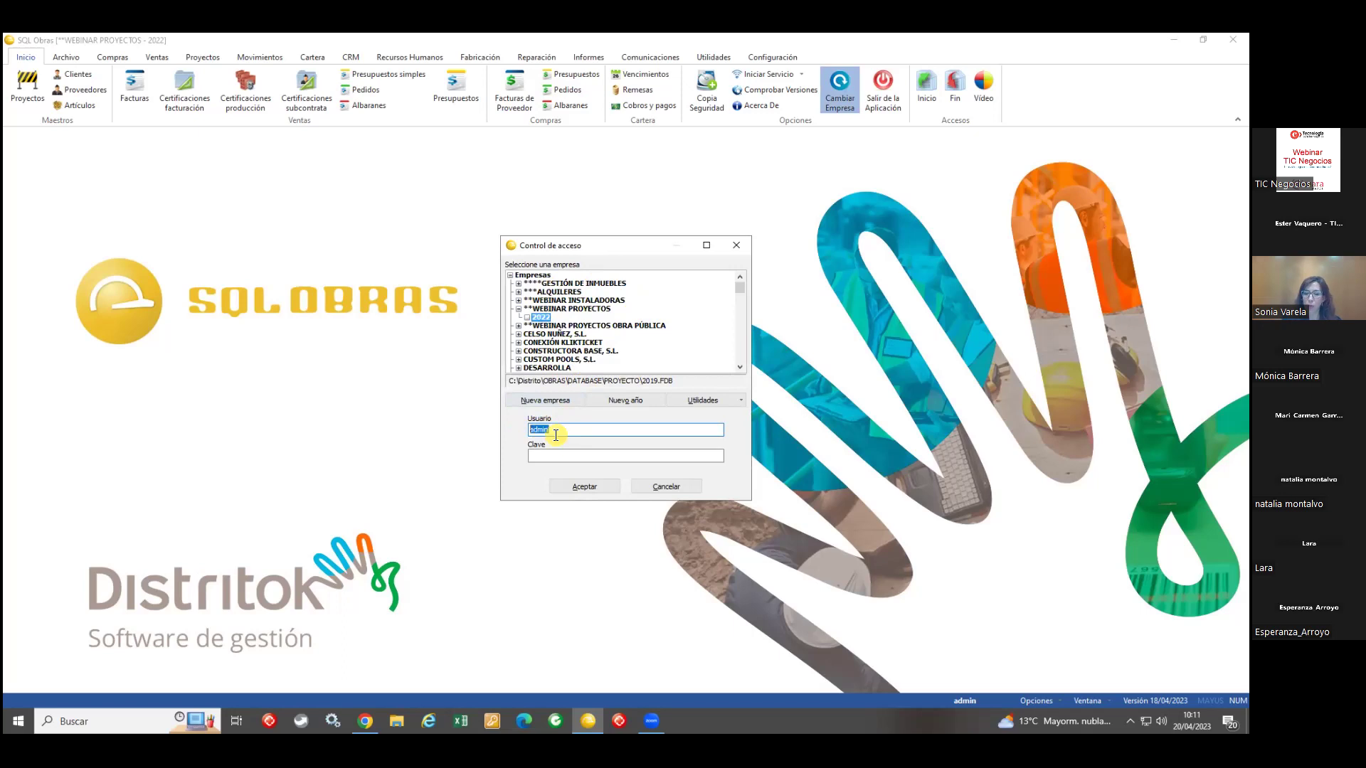
{"action": "left_click", "coordinate": [557, 453]}
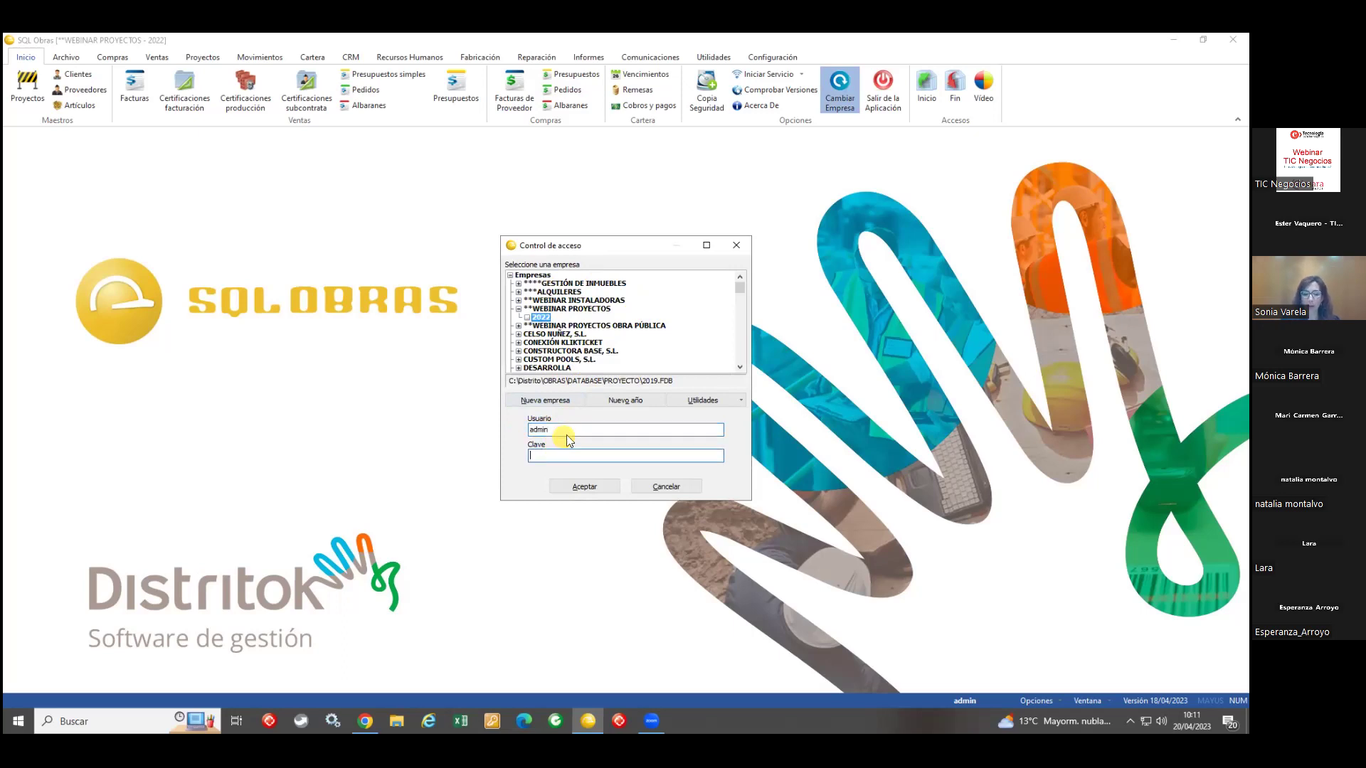
{"action": "key", "text": "Return"}
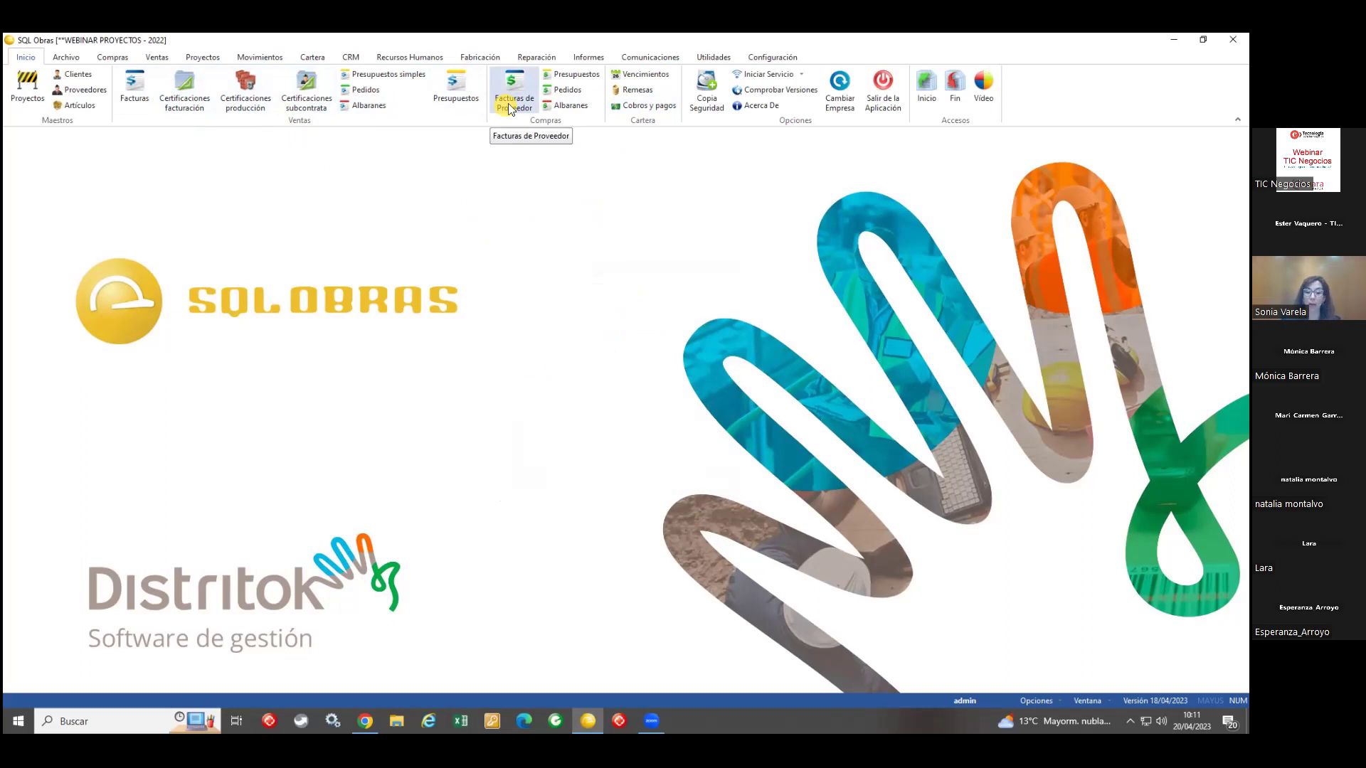
Step: Open the CRM business opportunities and review the El Sauce luminaire opportunity's description, client, agent and observations
{"action": "left_click", "coordinate": [350, 57]}
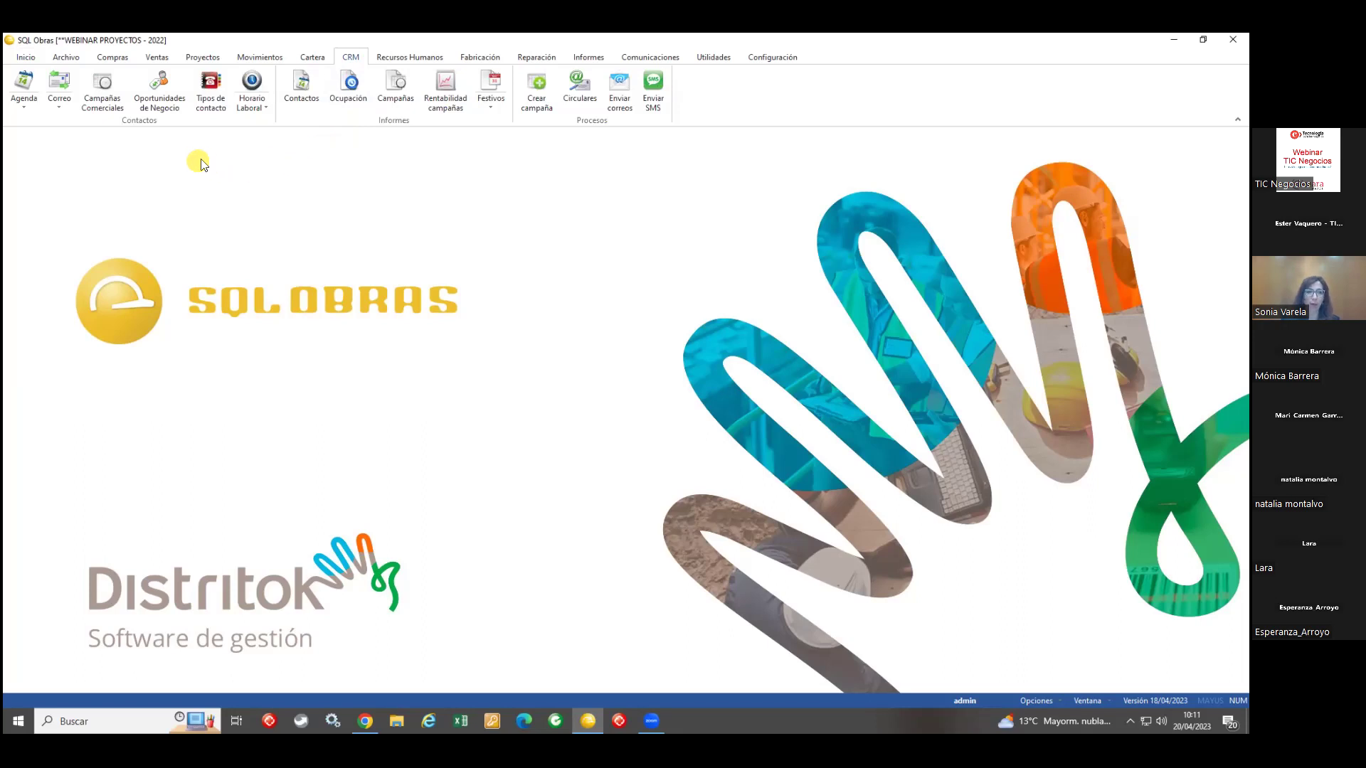
{"action": "left_click", "coordinate": [160, 90]}
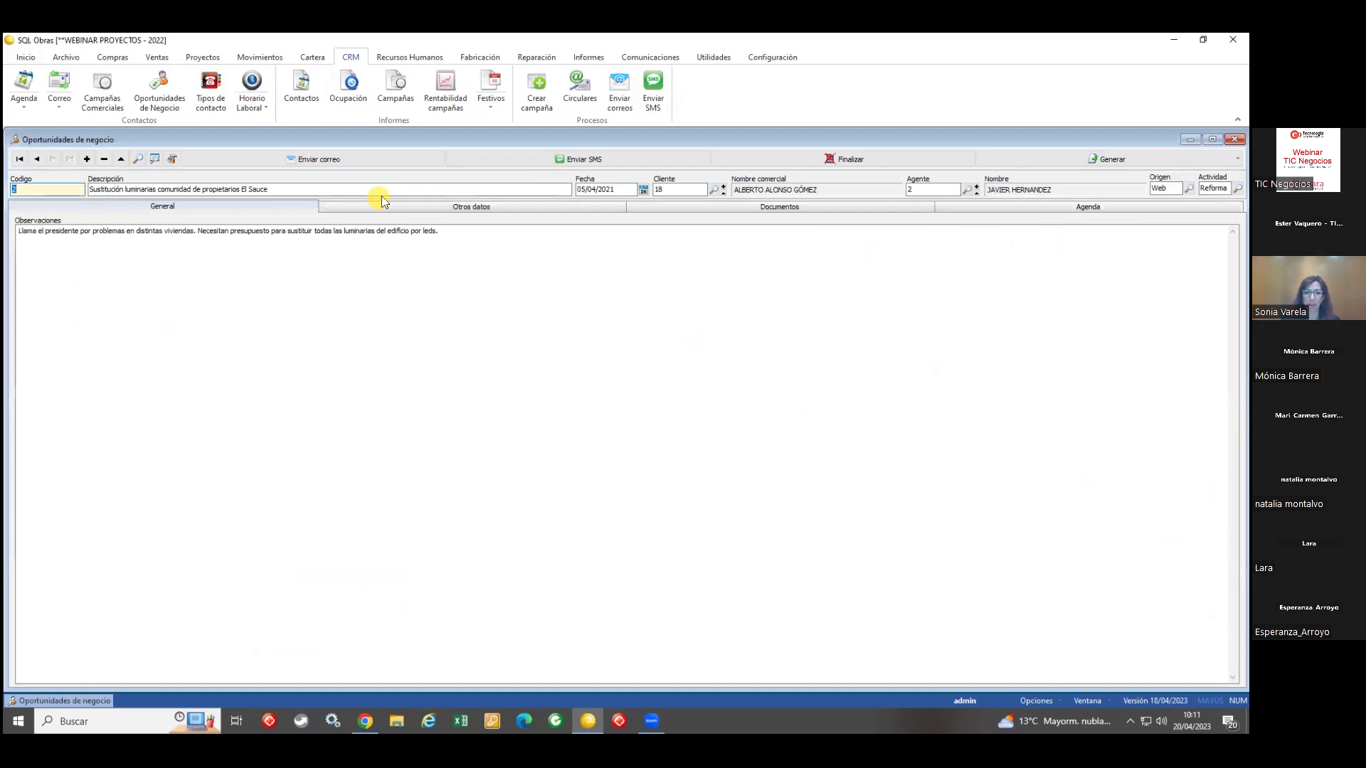
{"action": "key", "text": "Tab"}
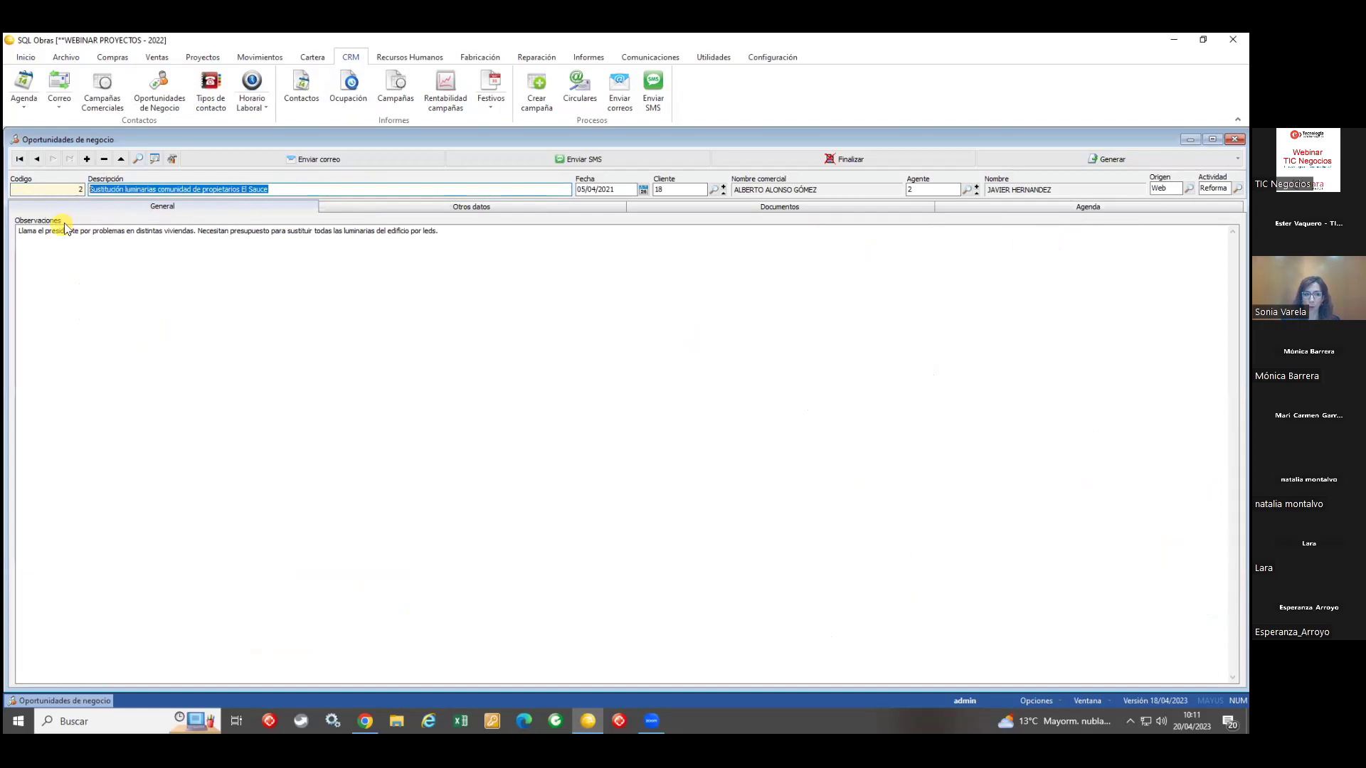
{"action": "left_click", "coordinate": [672, 190]}
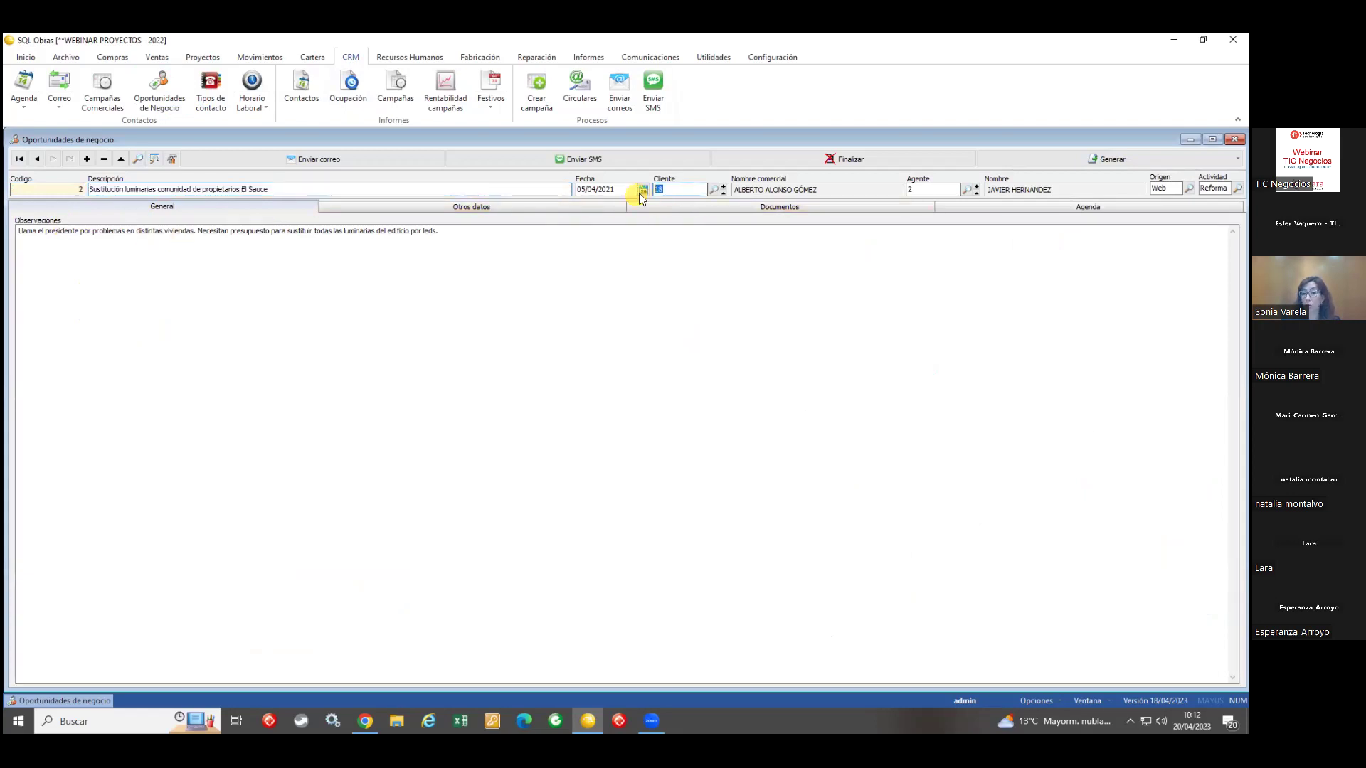
{"action": "left_click", "coordinate": [926, 189]}
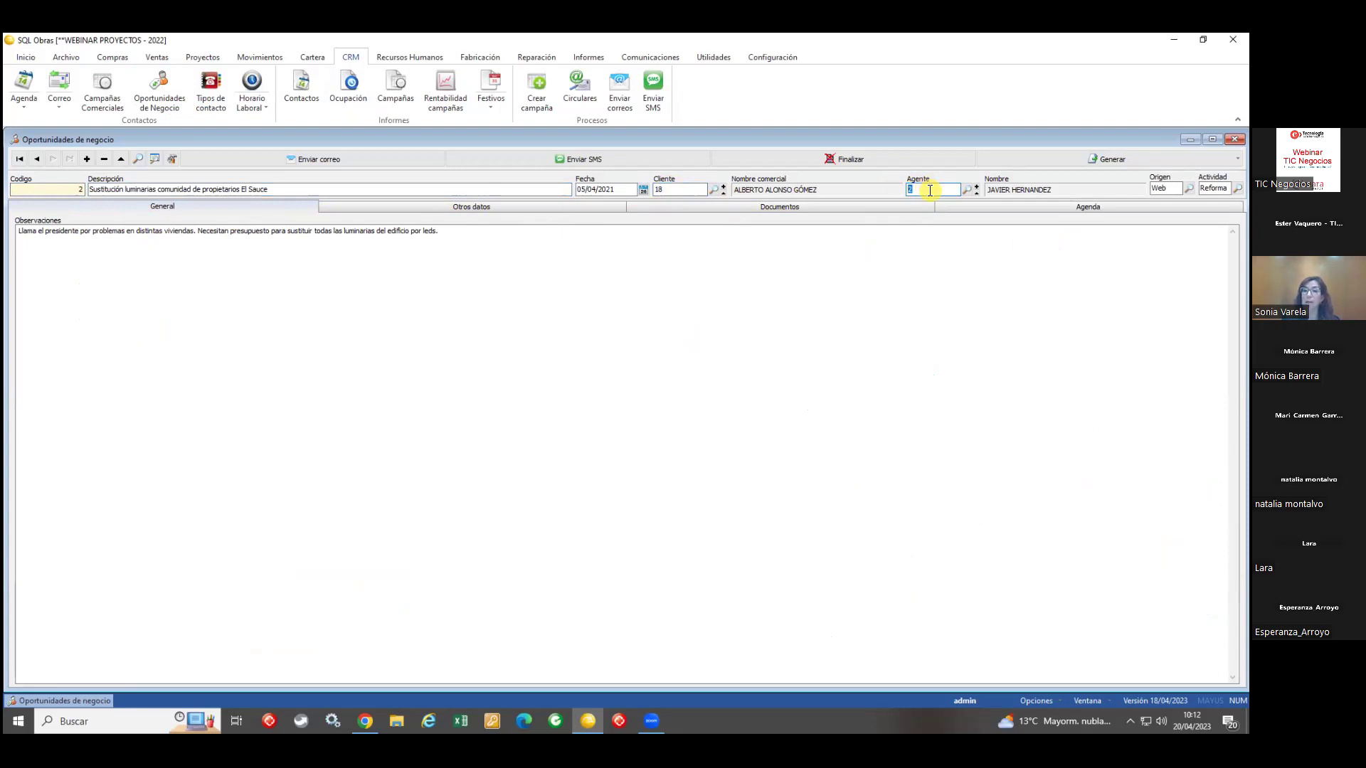
{"action": "left_click_drag", "start_coordinate": [455, 232], "coordinate": [14, 236]}
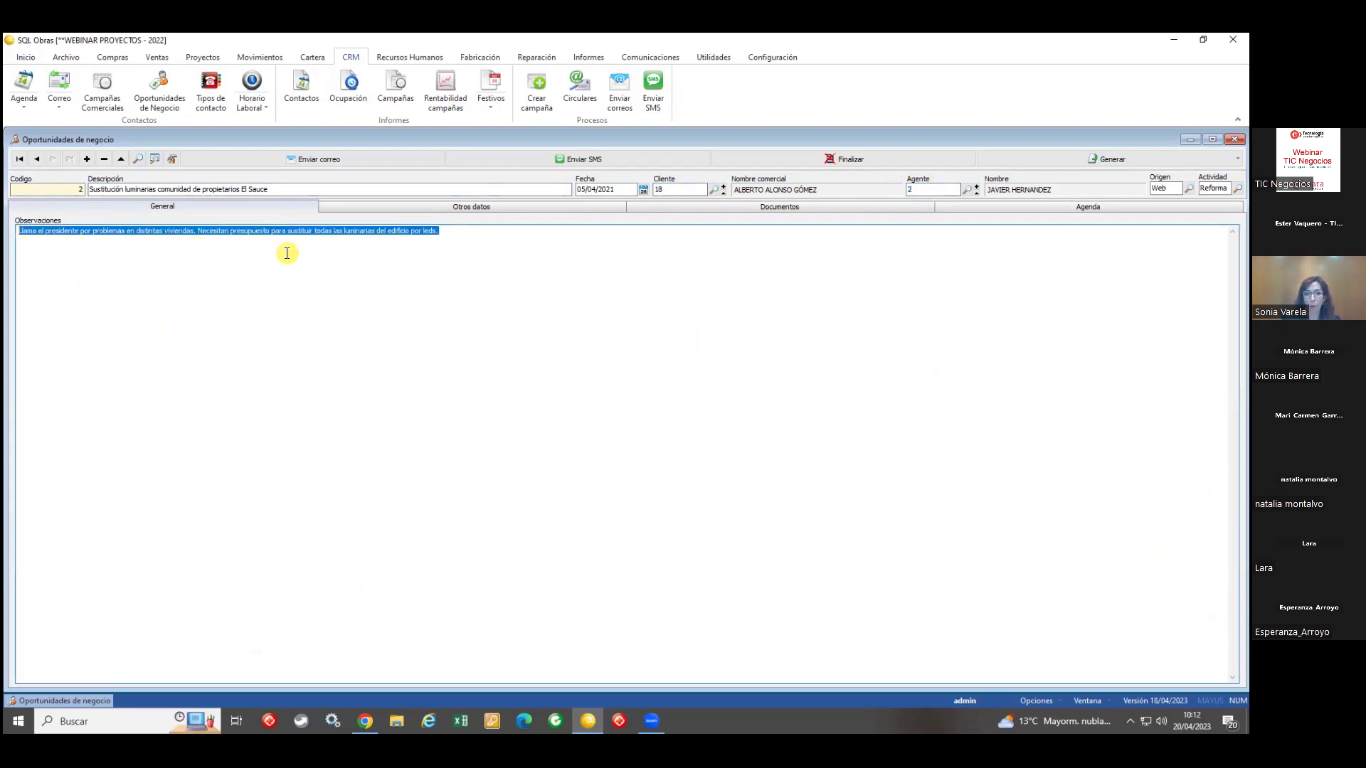
Step: View the files attached to the opportunity under Otros datos, previewing plano 07, plano 01 and HUMEDADES
{"action": "left_click", "coordinate": [524, 208]}
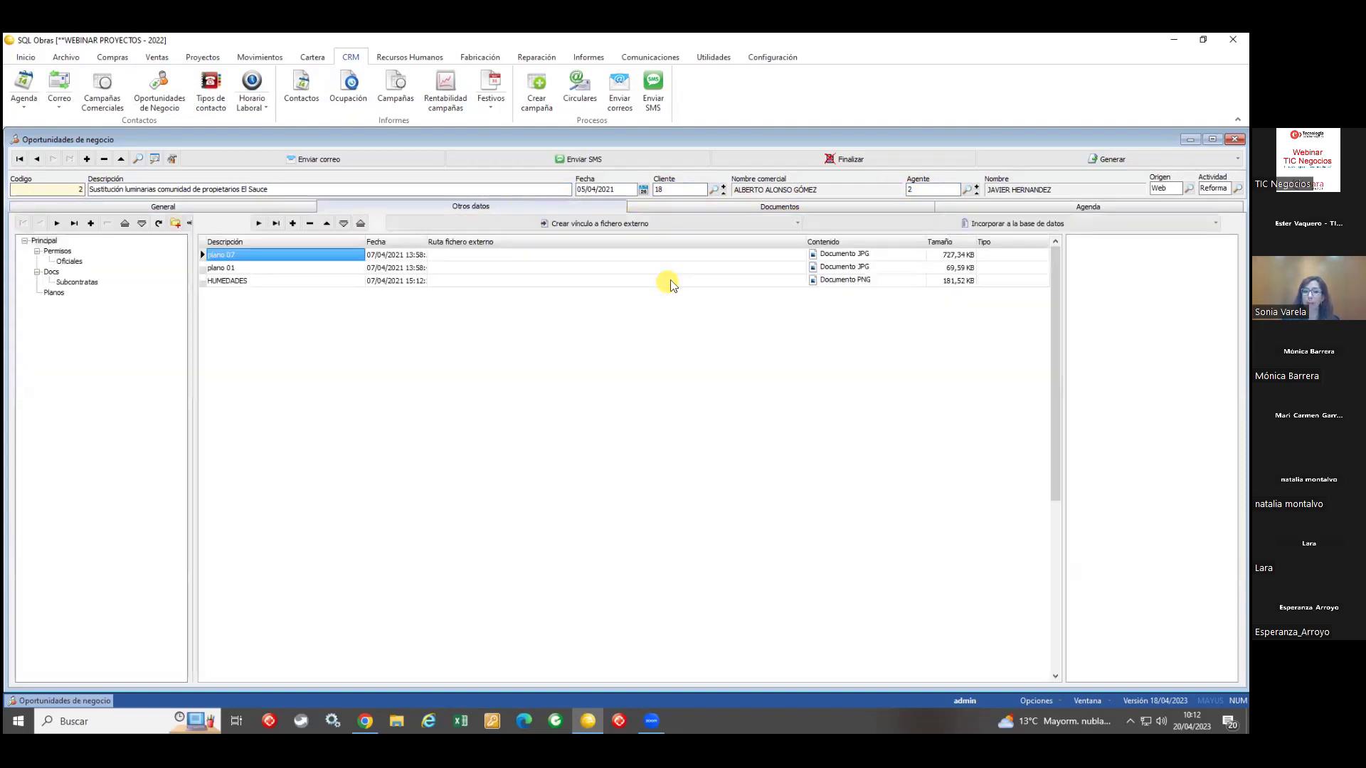
{"action": "left_click", "coordinate": [697, 256]}
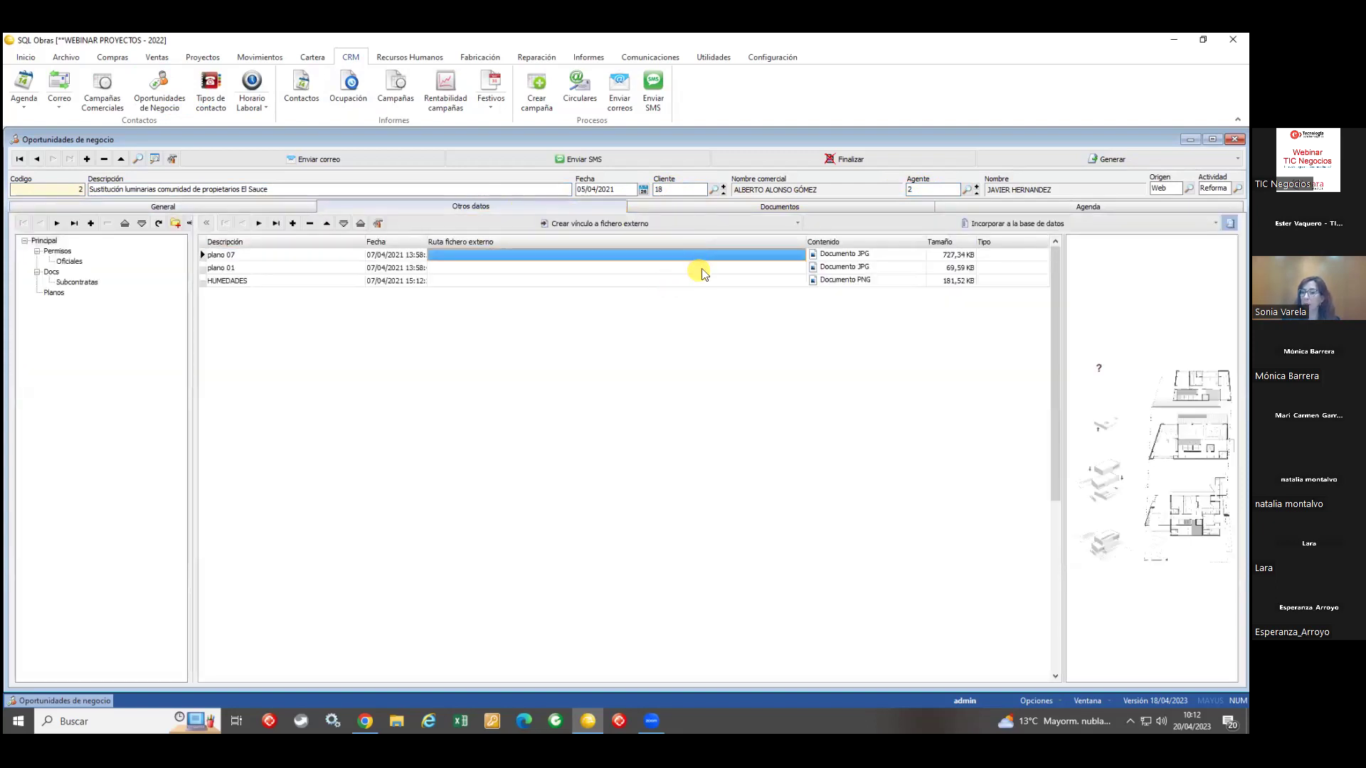
{"action": "left_click", "coordinate": [701, 269]}
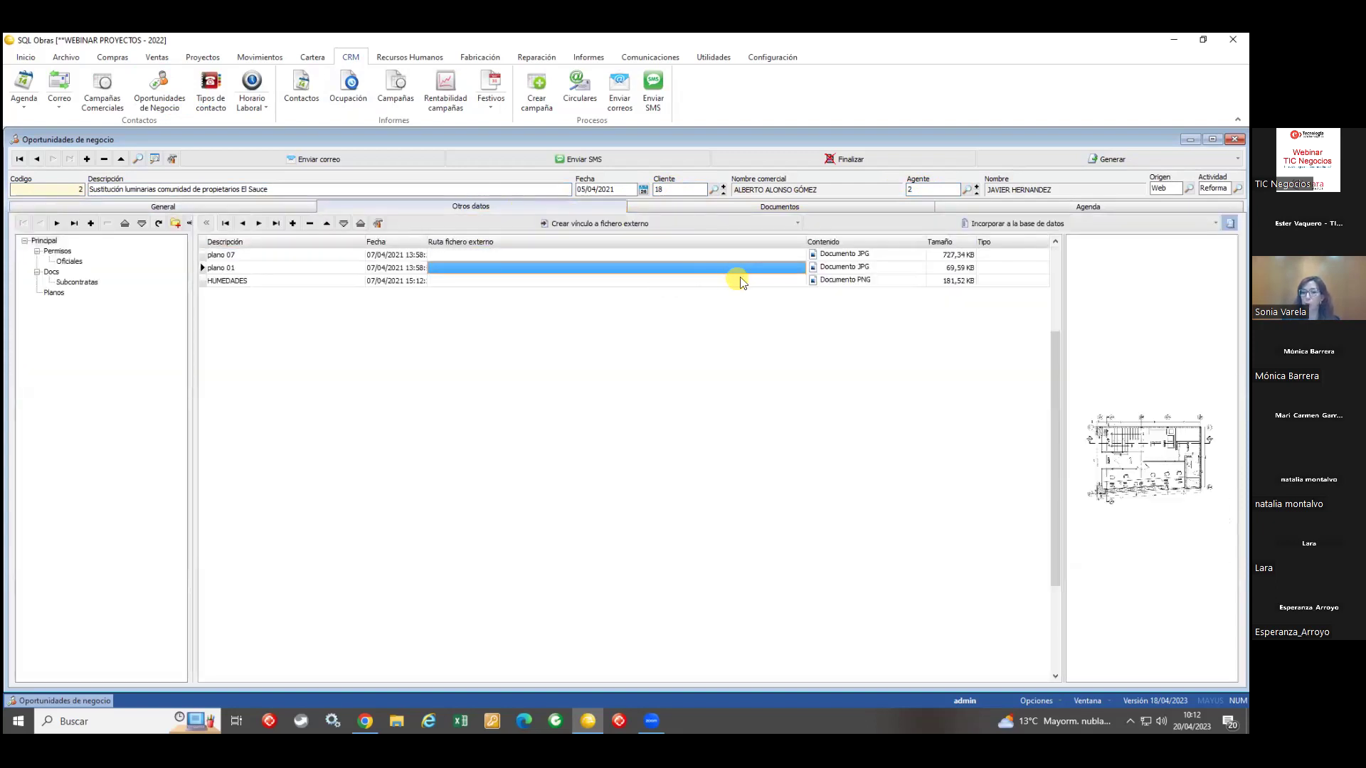
{"action": "left_click", "coordinate": [861, 281]}
{"action": "left_click", "coordinate": [894, 268]}
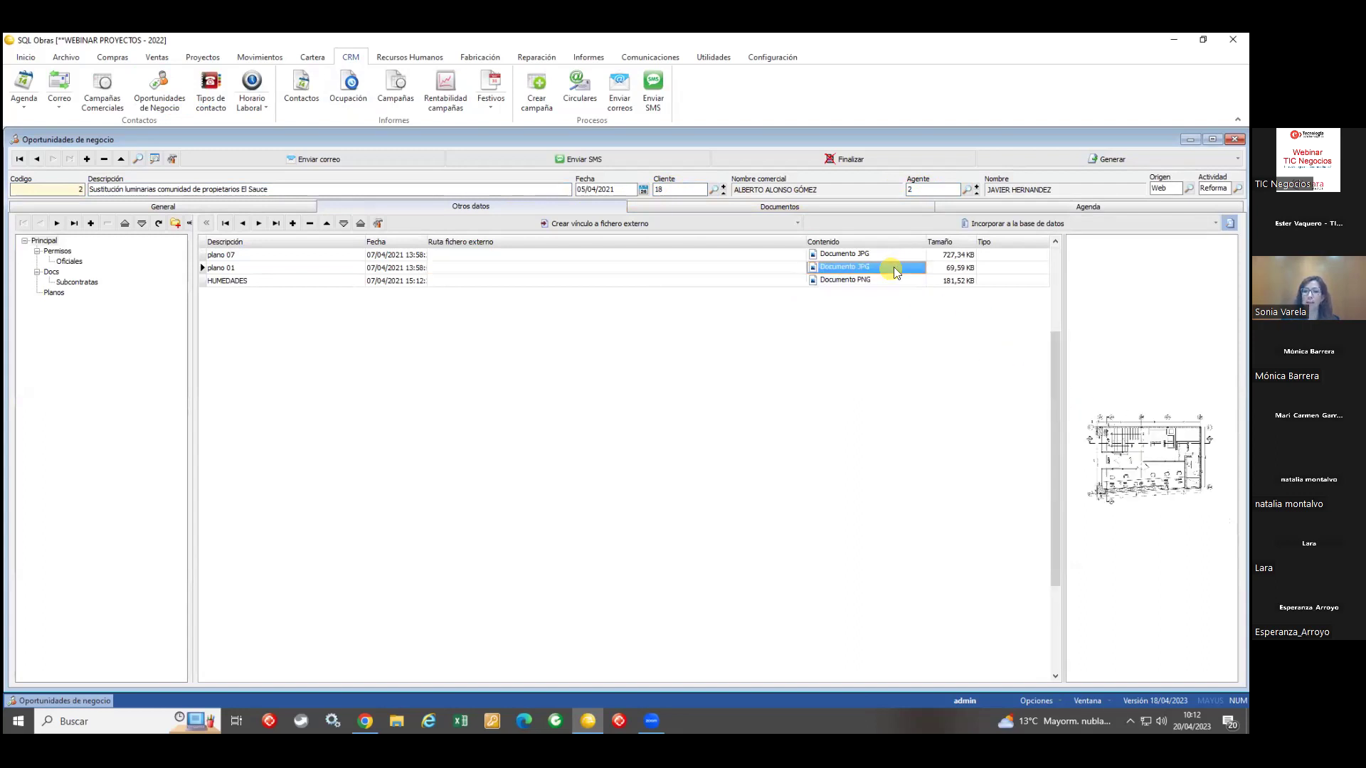
Step: Review the opportunity's agenda entries, then read and close the e-mail attached to the Presentación presupuesto entry
{"action": "left_click", "coordinate": [993, 207]}
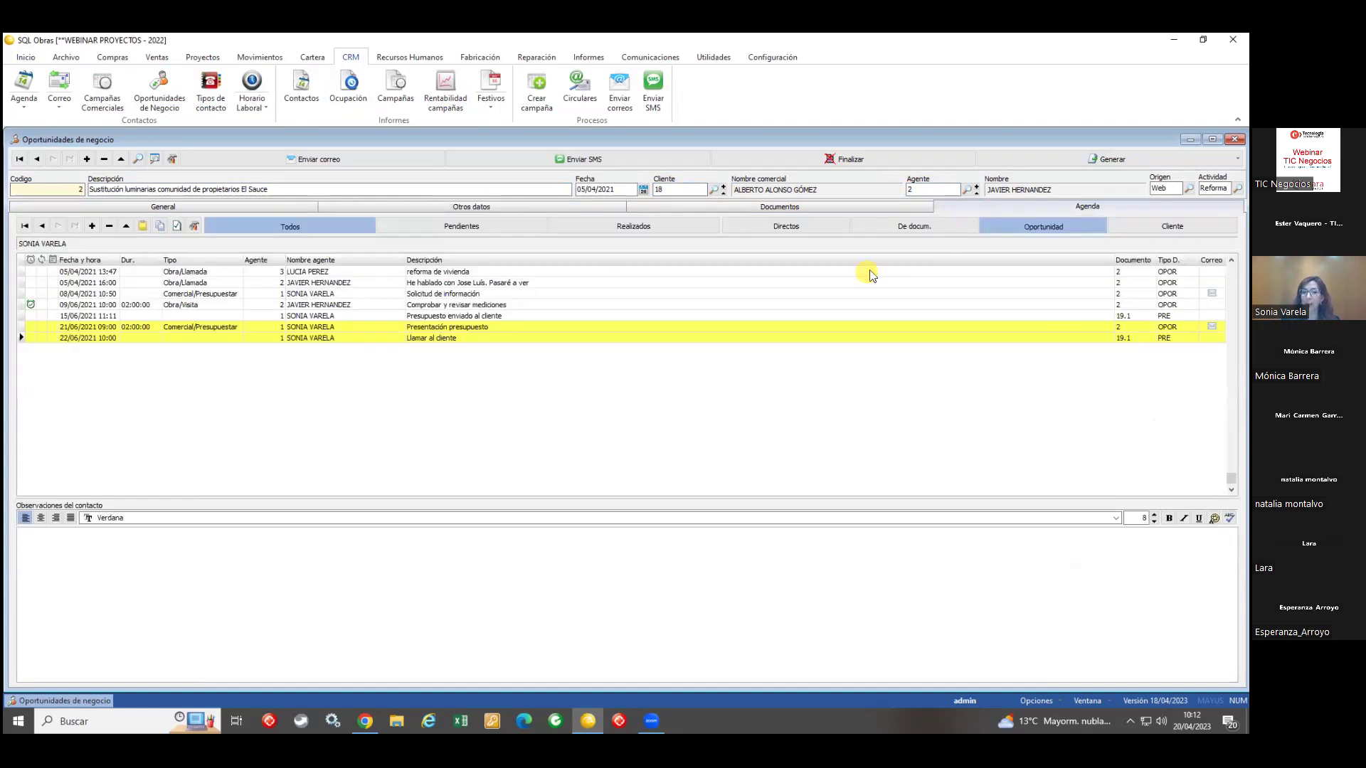
{"action": "left_click", "coordinate": [589, 273]}
{"action": "left_click", "coordinate": [573, 294]}
{"action": "left_click", "coordinate": [566, 304]}
{"action": "left_click", "coordinate": [562, 315]}
{"action": "left_click", "coordinate": [559, 327]}
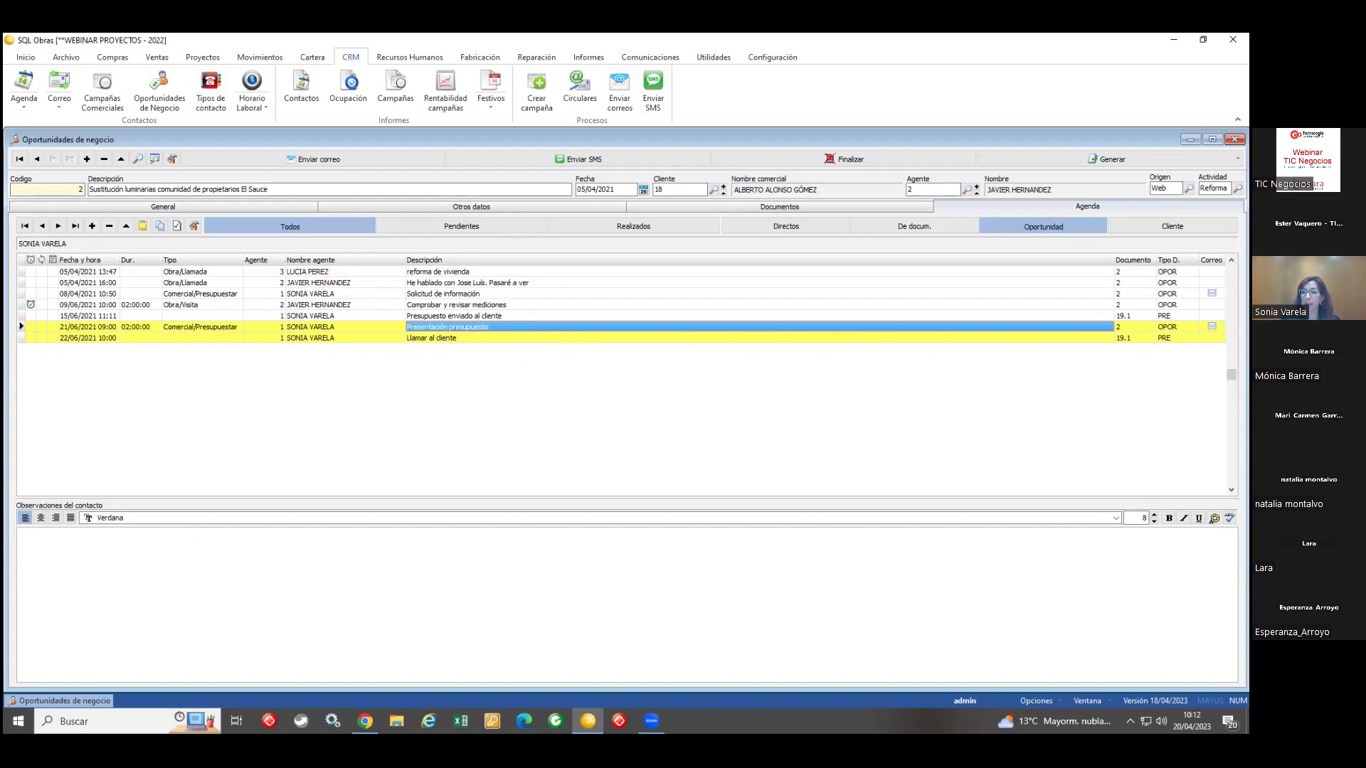
{"action": "double_click", "coordinate": [1211, 326]}
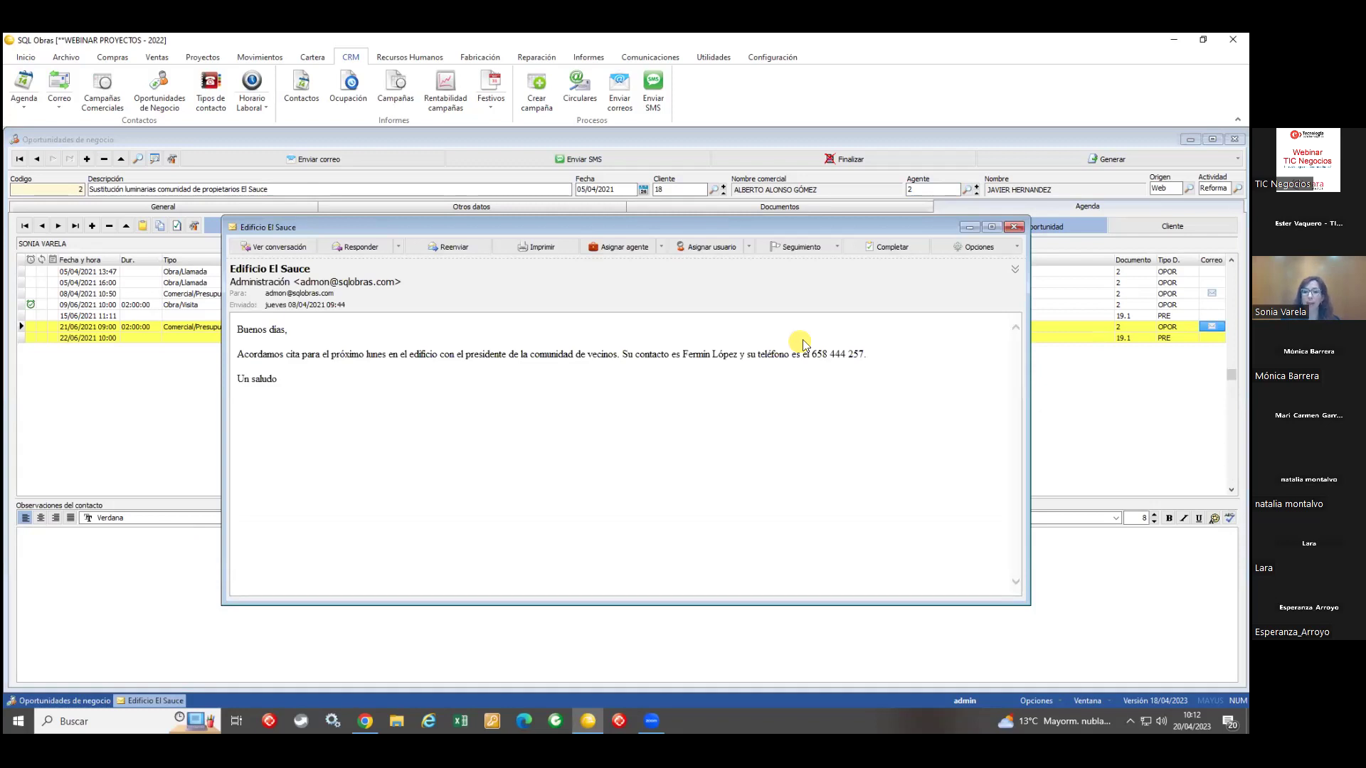
{"action": "left_click", "coordinate": [1015, 226]}
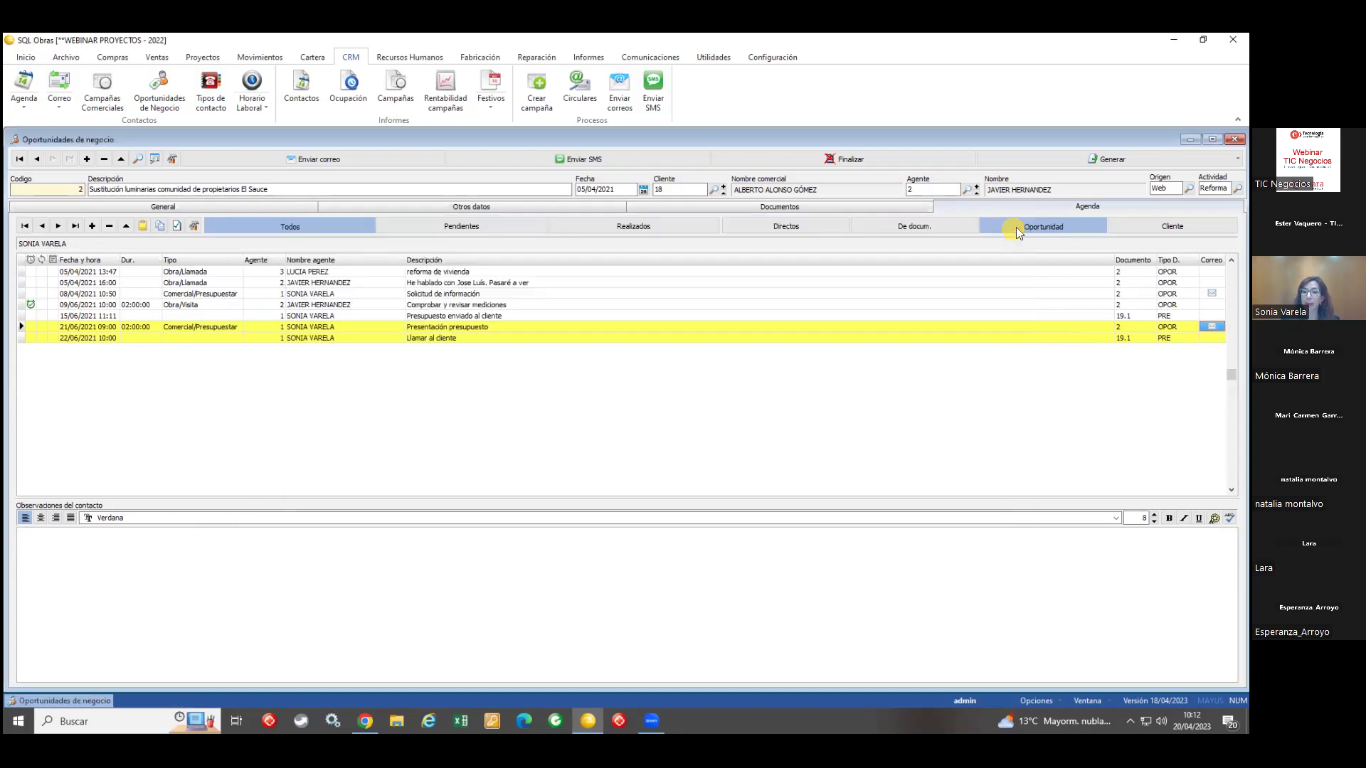
Step: Check the options for generating a linked document, then view the budget and invoice already linked to the opportunity
{"action": "left_click", "coordinate": [1034, 163]}
{"action": "mouse_move", "coordinate": [1038, 178]}
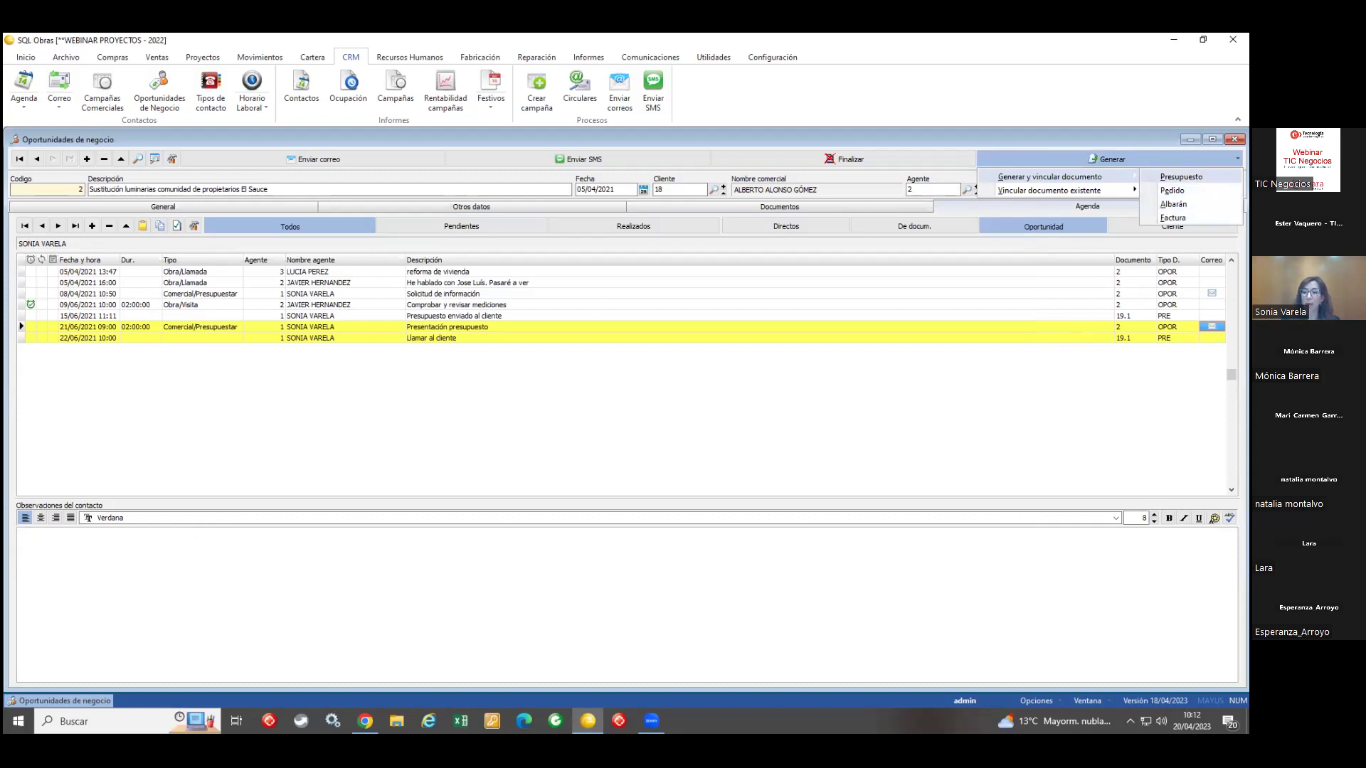
{"action": "left_click", "coordinate": [860, 203]}
{"action": "left_click", "coordinate": [428, 273]}
{"action": "left_click", "coordinate": [419, 262]}
{"action": "left_click", "coordinate": [422, 274]}
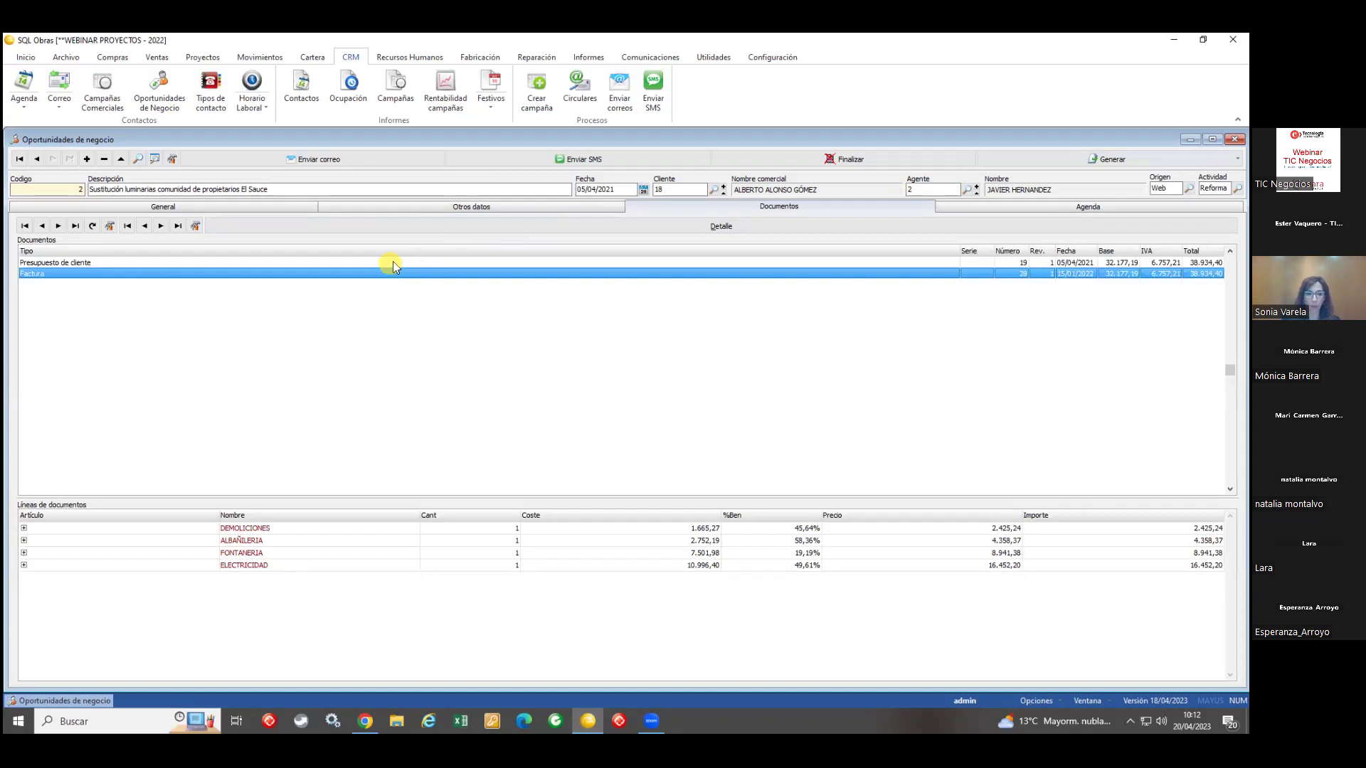
Step: Open the client budget linked to the opportunity and go to the last client budget record
{"action": "left_click", "coordinate": [393, 263]}
{"action": "left_click", "coordinate": [154, 262]}
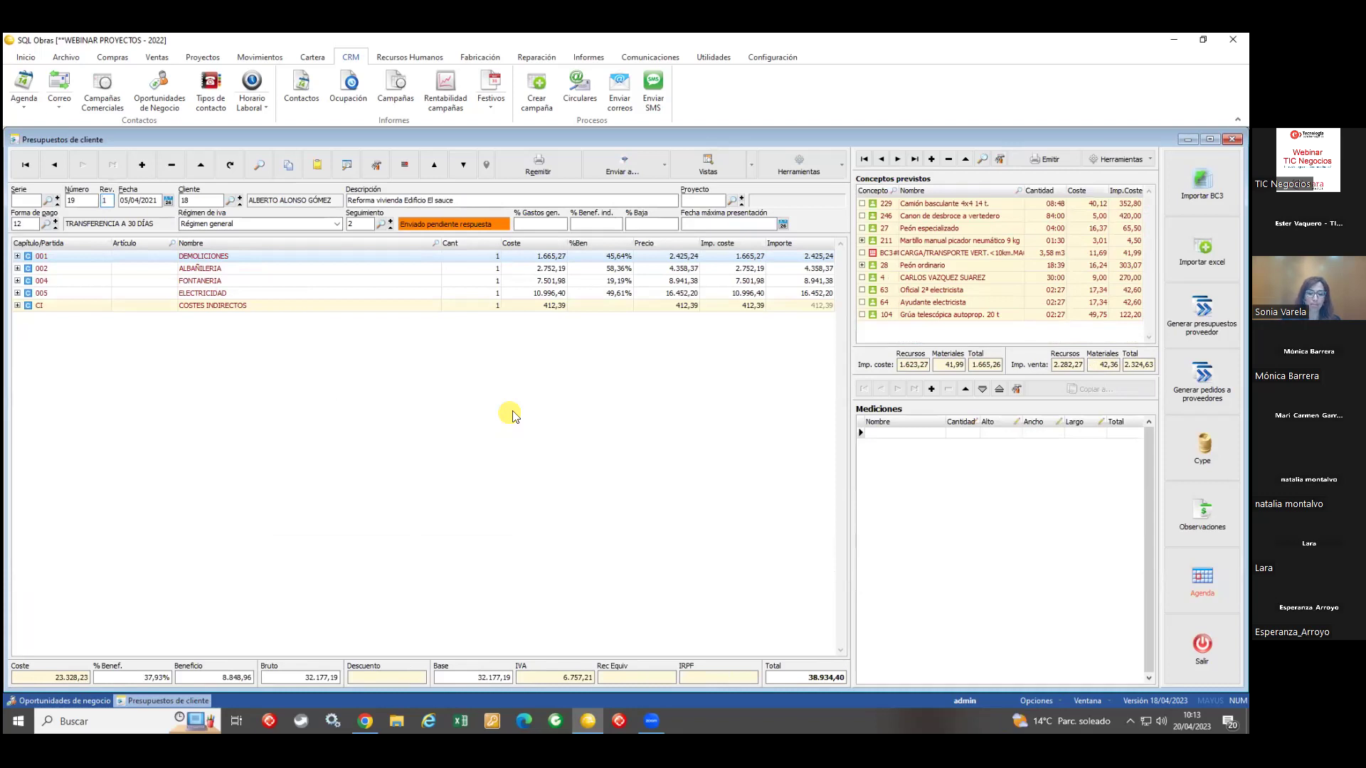
{"action": "left_click", "coordinate": [113, 165]}
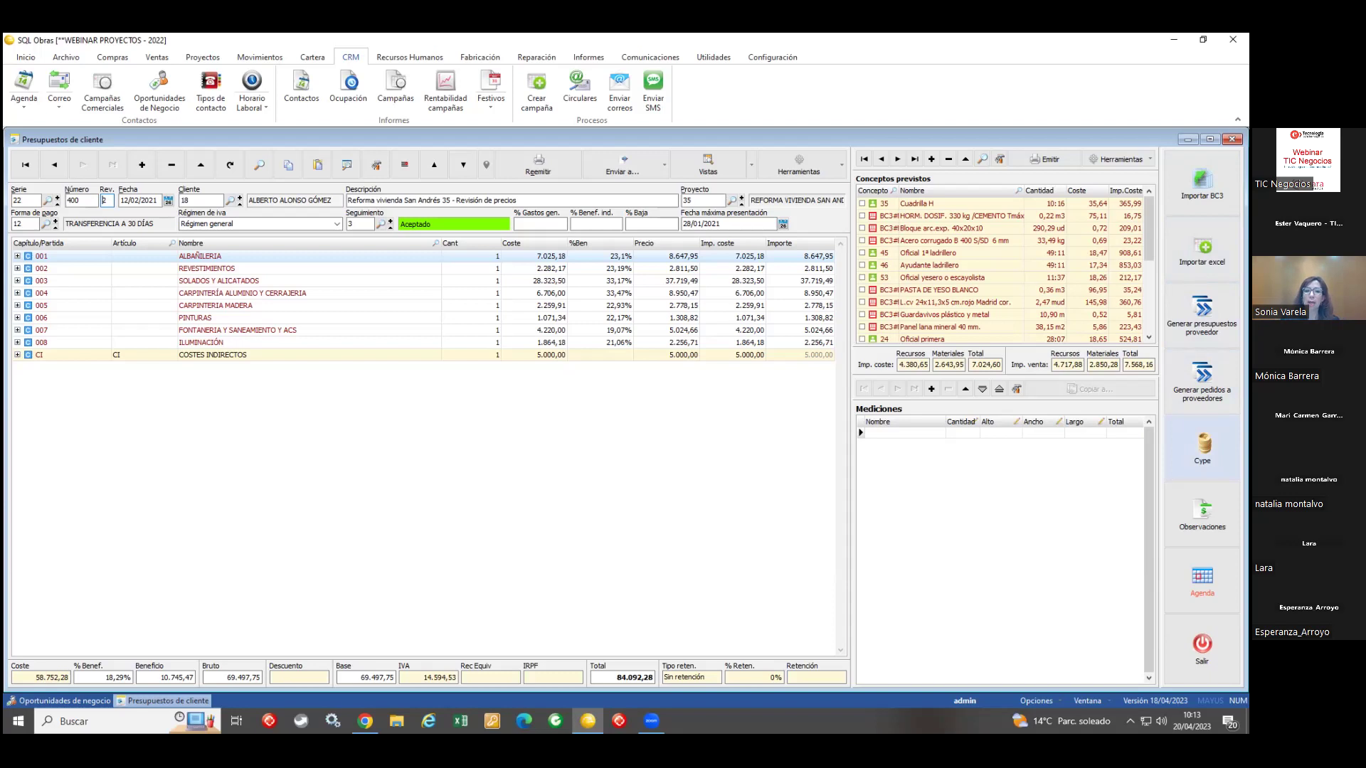
Step: Expand the budget chapters 001 ALBAÑILERIA, 002 REVESTIMIENTOS and 003 SOLADOS Y ALICATADOS to show their line items
{"action": "left_click", "coordinate": [21, 259]}
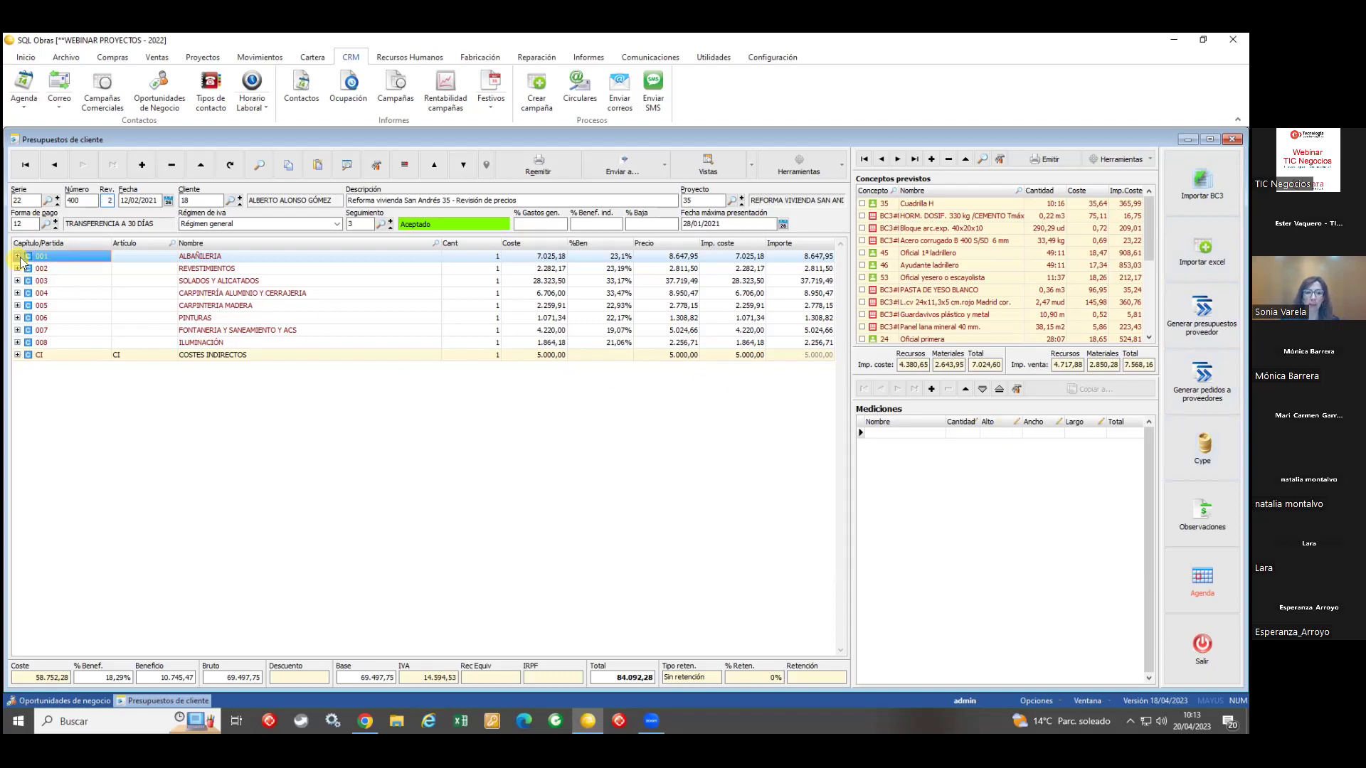
{"action": "left_click", "coordinate": [17, 256]}
{"action": "left_click", "coordinate": [18, 331]}
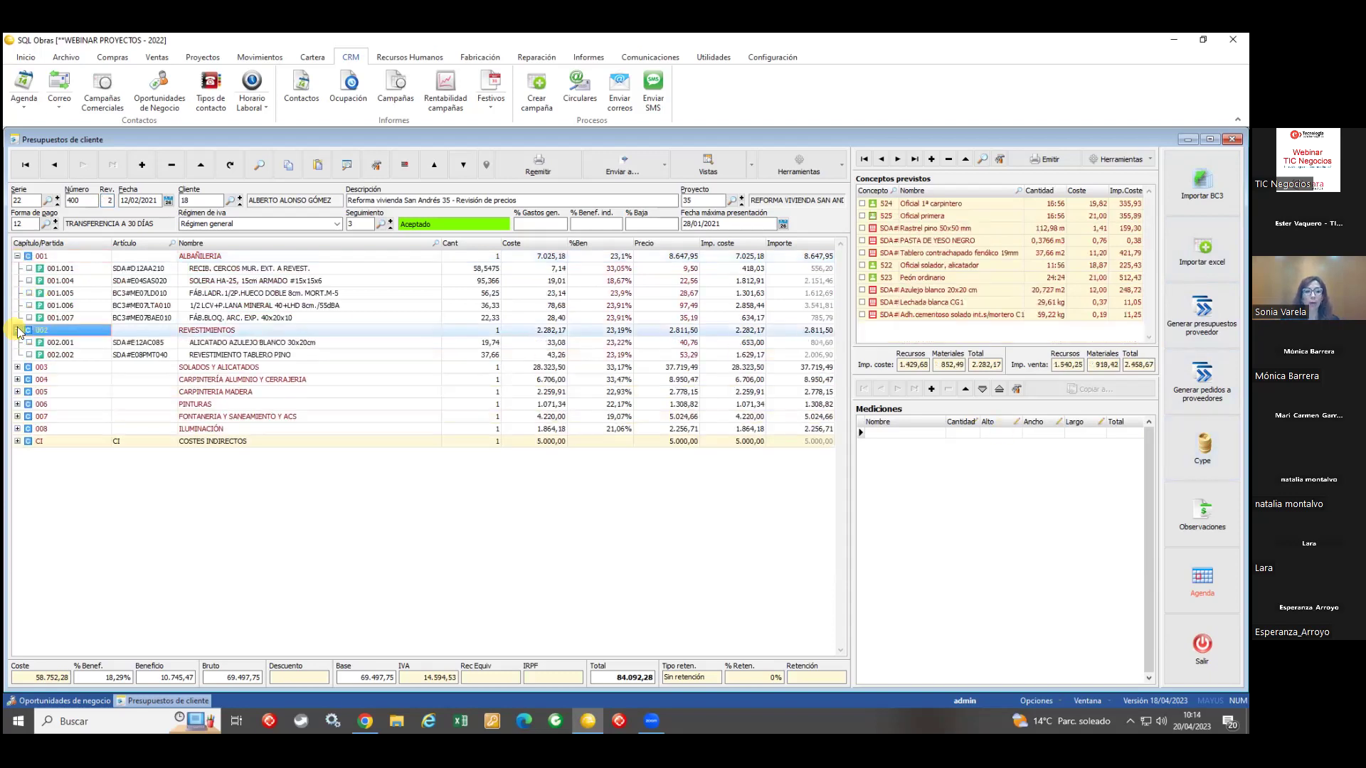
{"action": "left_click", "coordinate": [17, 368]}
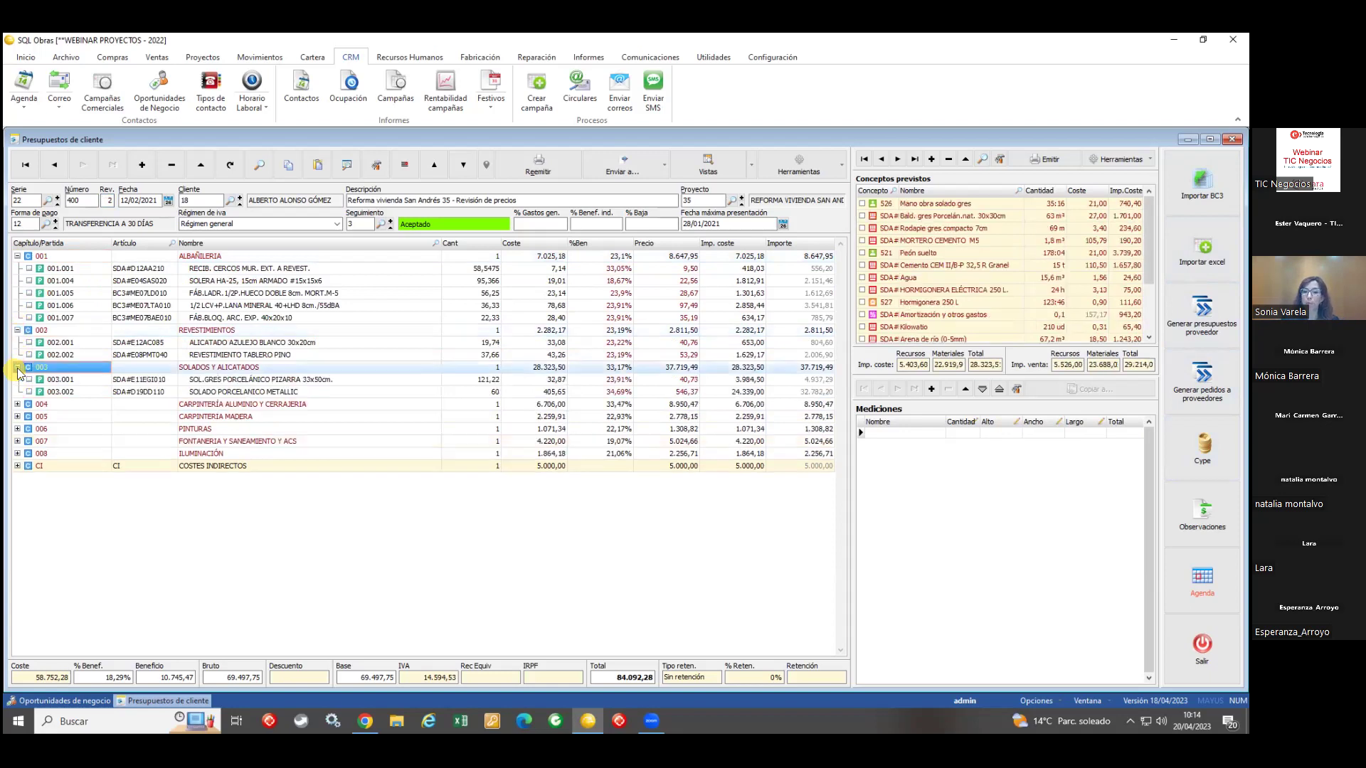
Step: Examine the quantities of lines 001.004 and 001.001, and the planned labour, material and indirect cost concepts of 001.001
{"action": "left_click", "coordinate": [463, 283]}
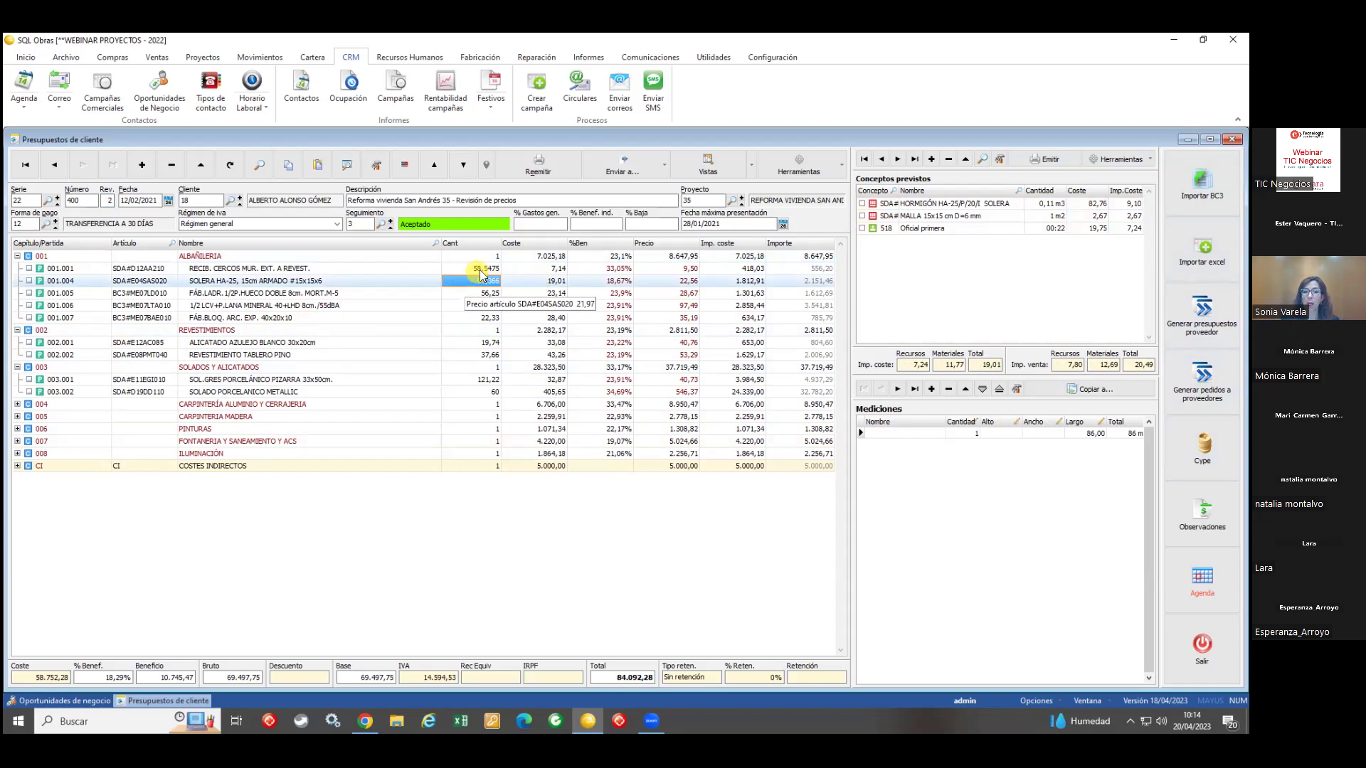
{"action": "left_click", "coordinate": [480, 270]}
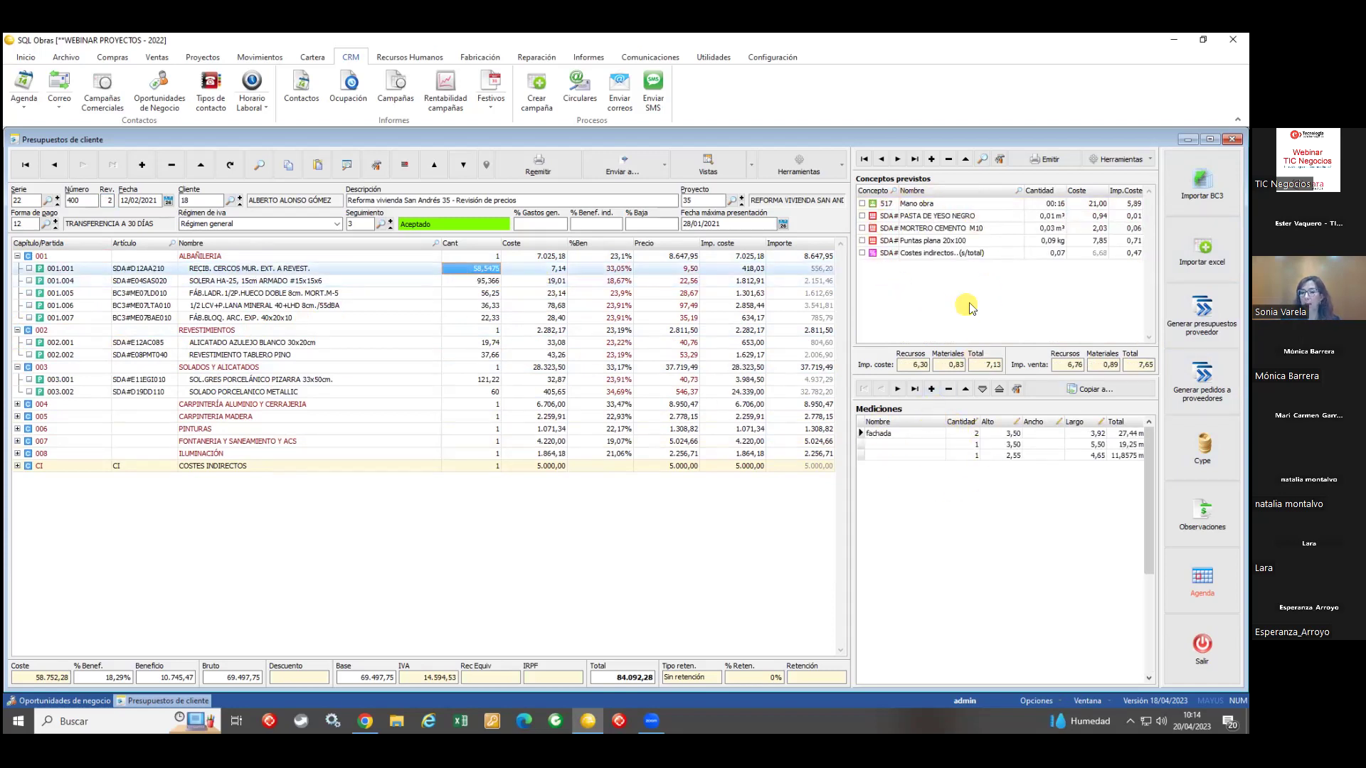
{"action": "left_click", "coordinate": [971, 205]}
{"action": "left_click", "coordinate": [973, 229]}
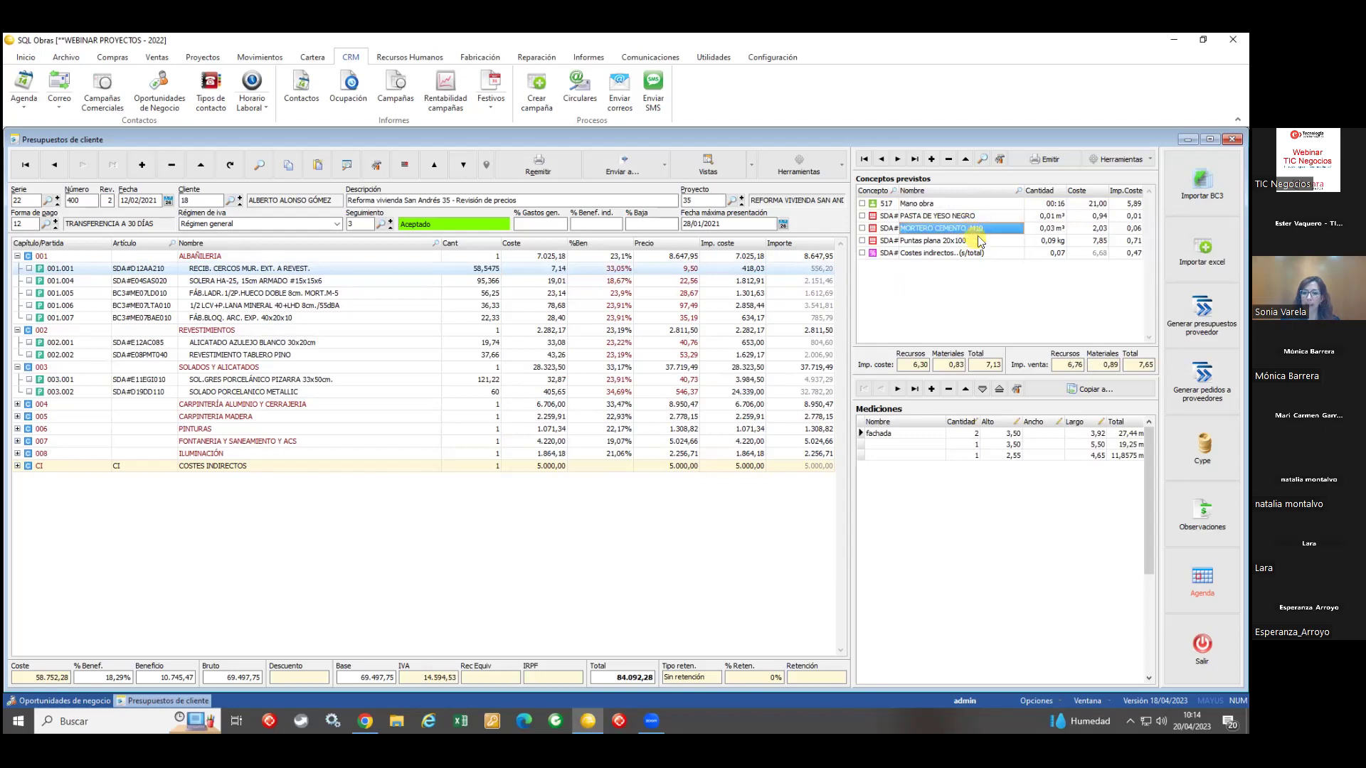
{"action": "left_click", "coordinate": [1022, 254]}
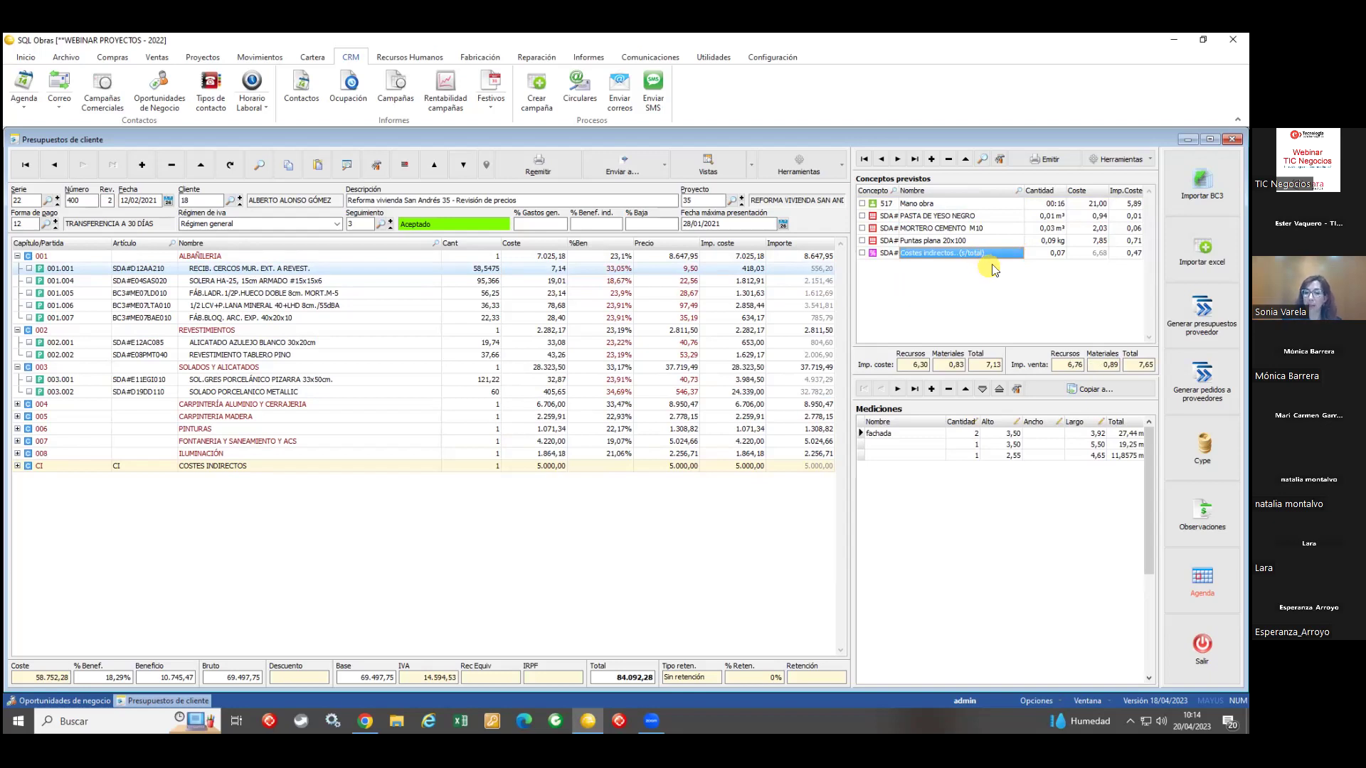
Step: Check the unit cost, profit percentage and sale price of budget line 001.001
{"action": "left_click", "coordinate": [542, 270]}
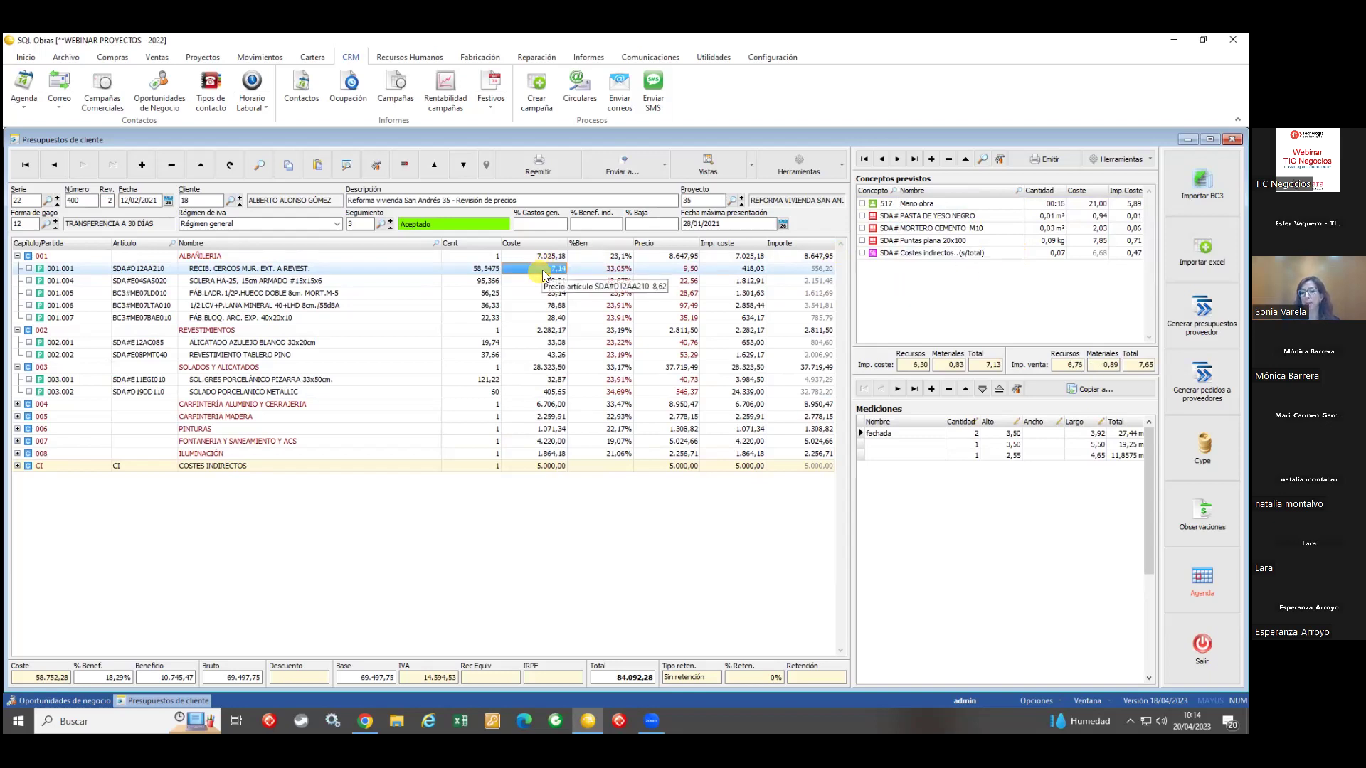
{"action": "left_click", "coordinate": [606, 269]}
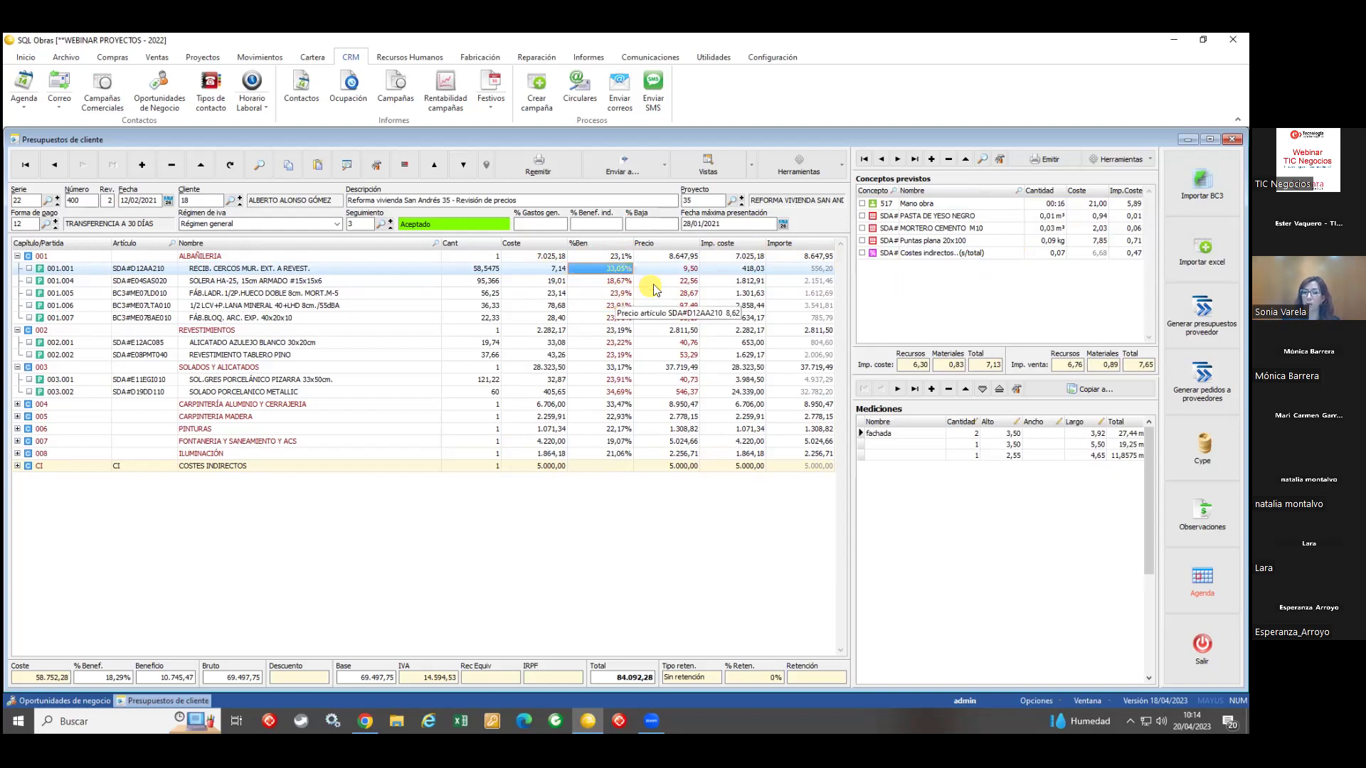
{"action": "key", "text": "Tab"}
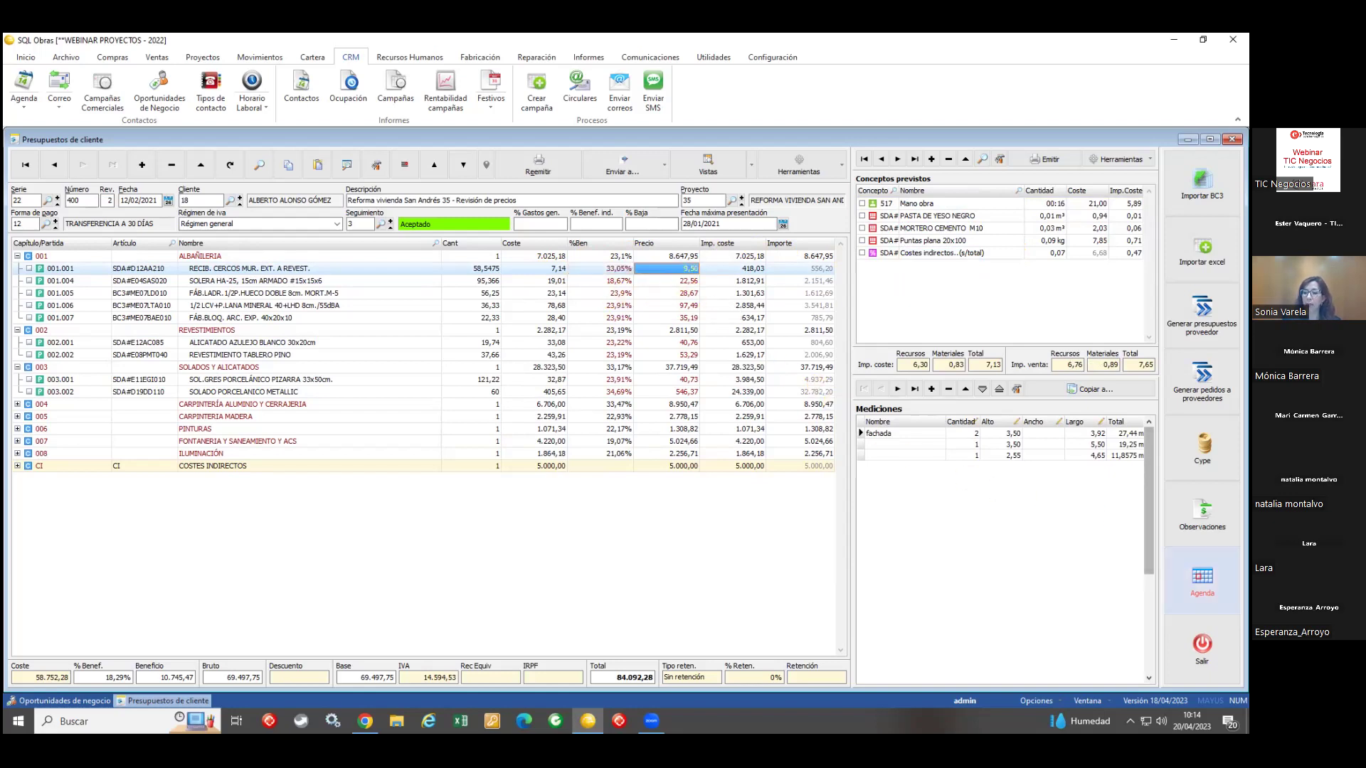
Step: Show the budget line observations and read the descriptions of lines 001.001 and 001.006
{"action": "left_click", "coordinate": [1202, 513]}
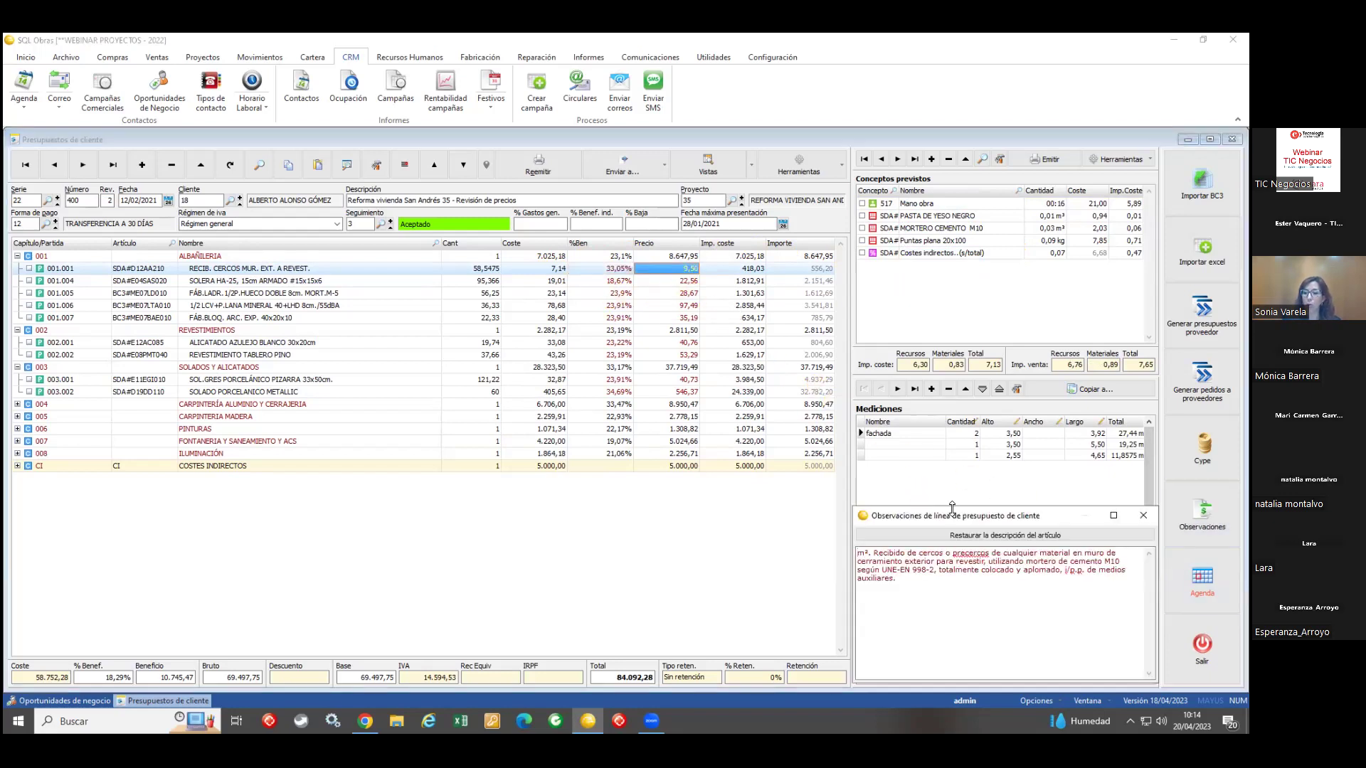
{"action": "left_click", "coordinate": [370, 304]}
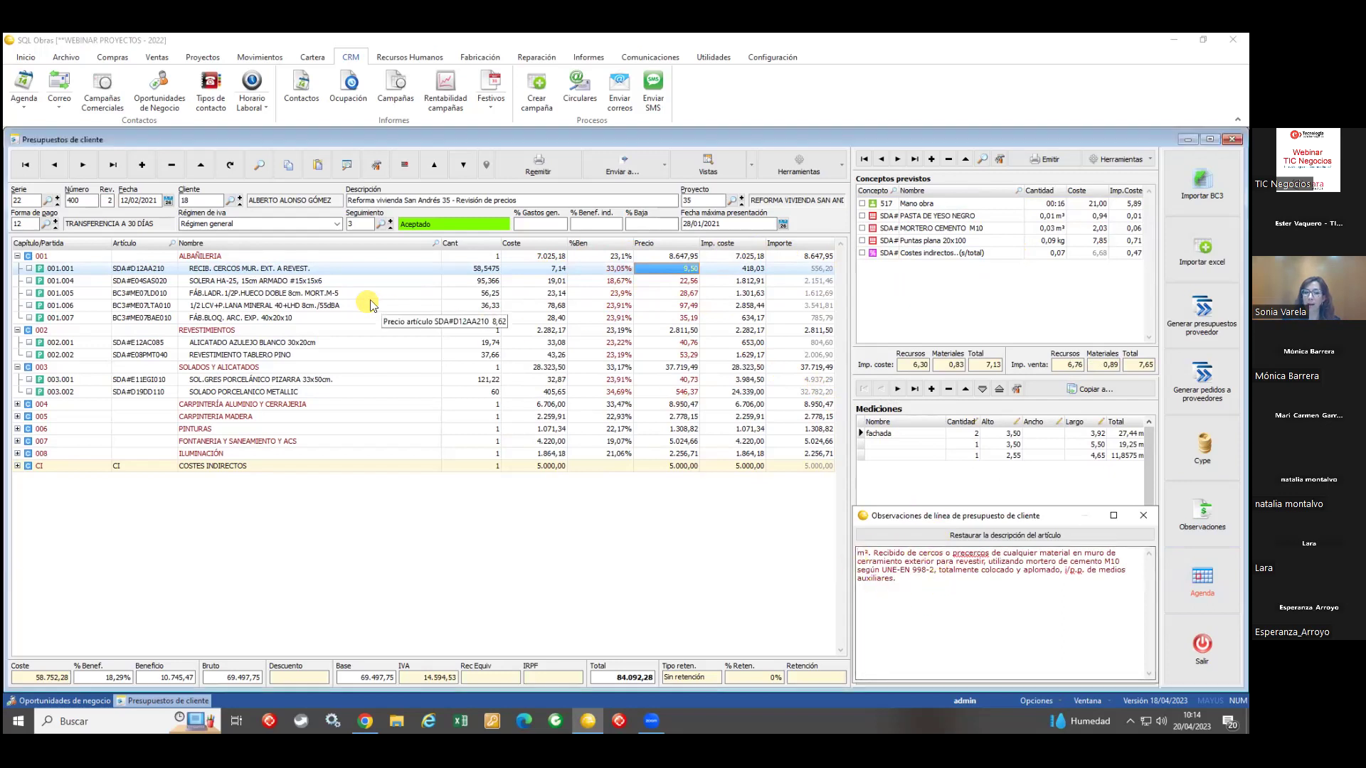
{"action": "left_click", "coordinate": [359, 306]}
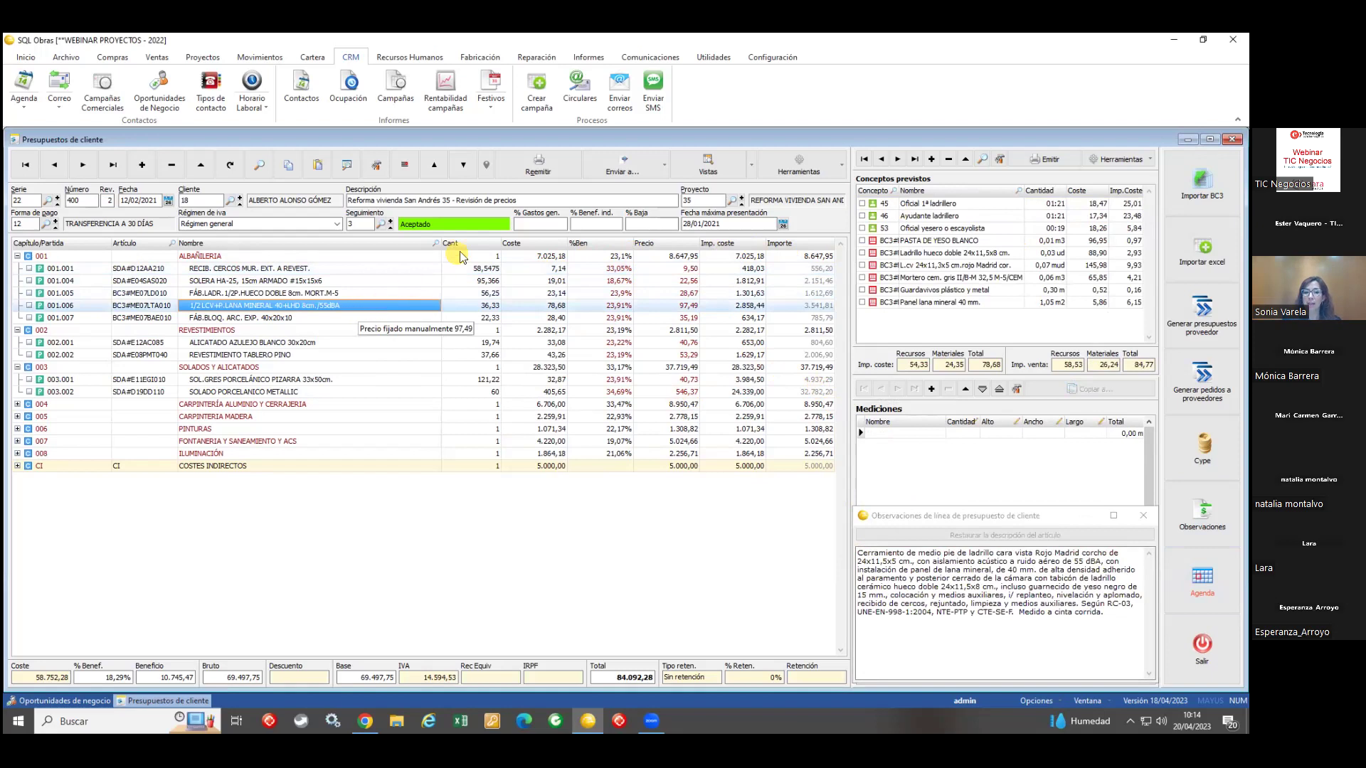
Step: Reissue the client budget with the PRESUPUESTO Y RESUMEN print format and close the line observations
{"action": "left_click", "coordinate": [533, 169]}
{"action": "left_click", "coordinate": [572, 398]}
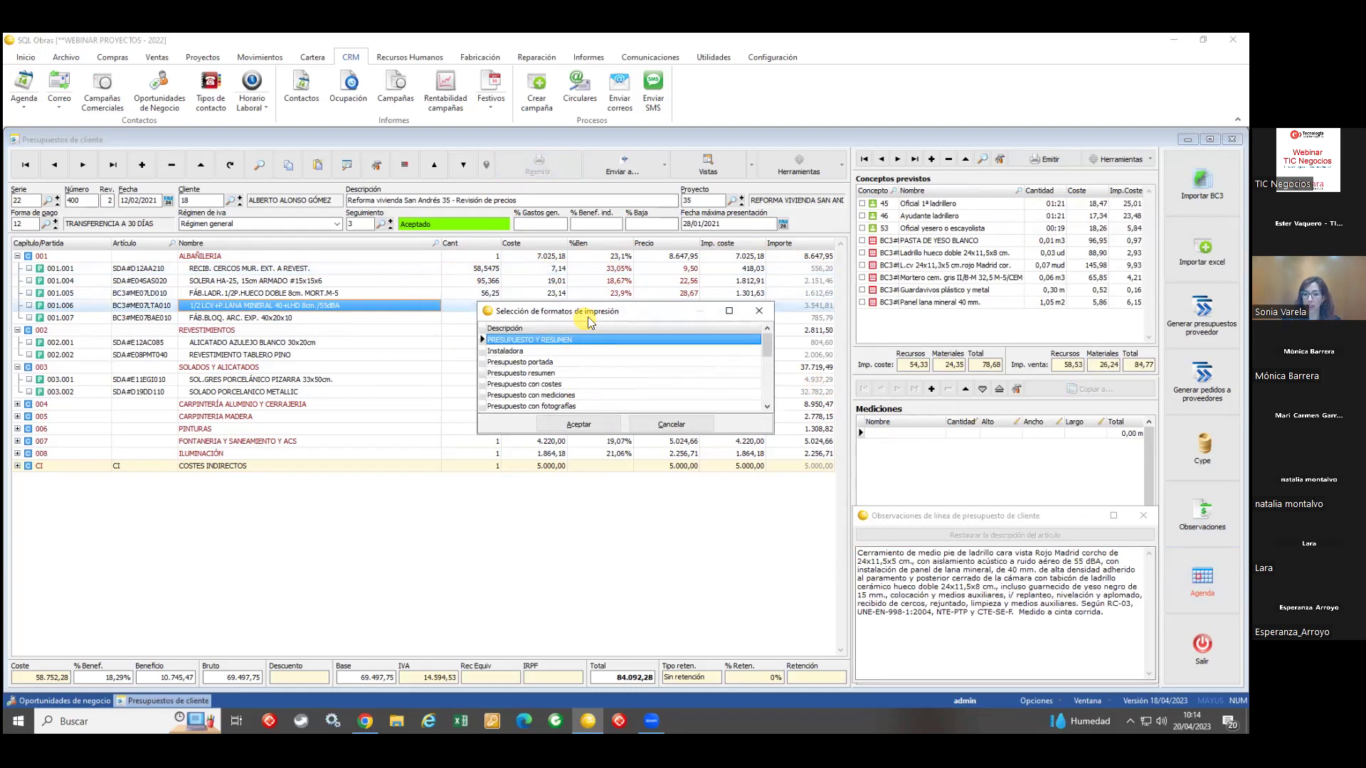
{"action": "left_click", "coordinate": [578, 424]}
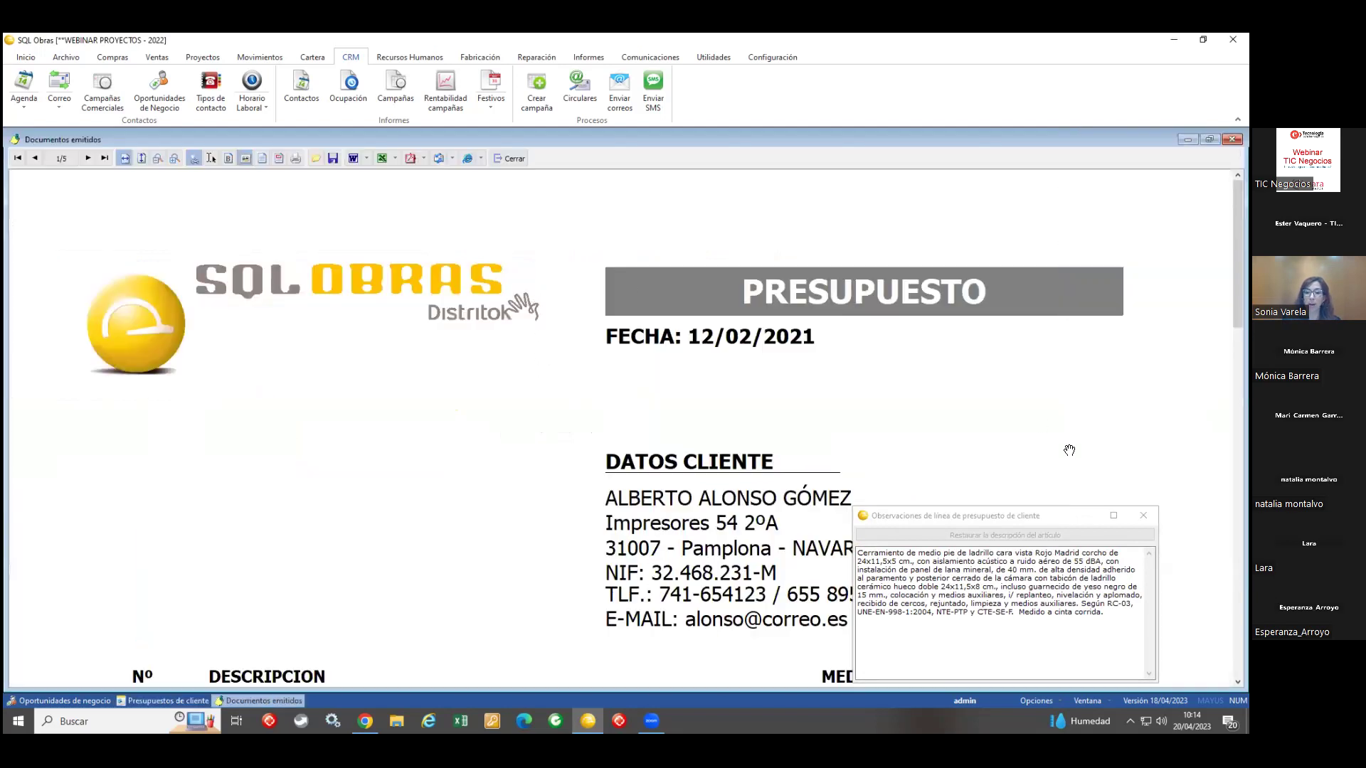
{"action": "left_click", "coordinate": [1143, 515]}
Step: Fit the issued budget to whole pages and review them through to the chapter summary on page 5
{"action": "left_click", "coordinate": [142, 158]}
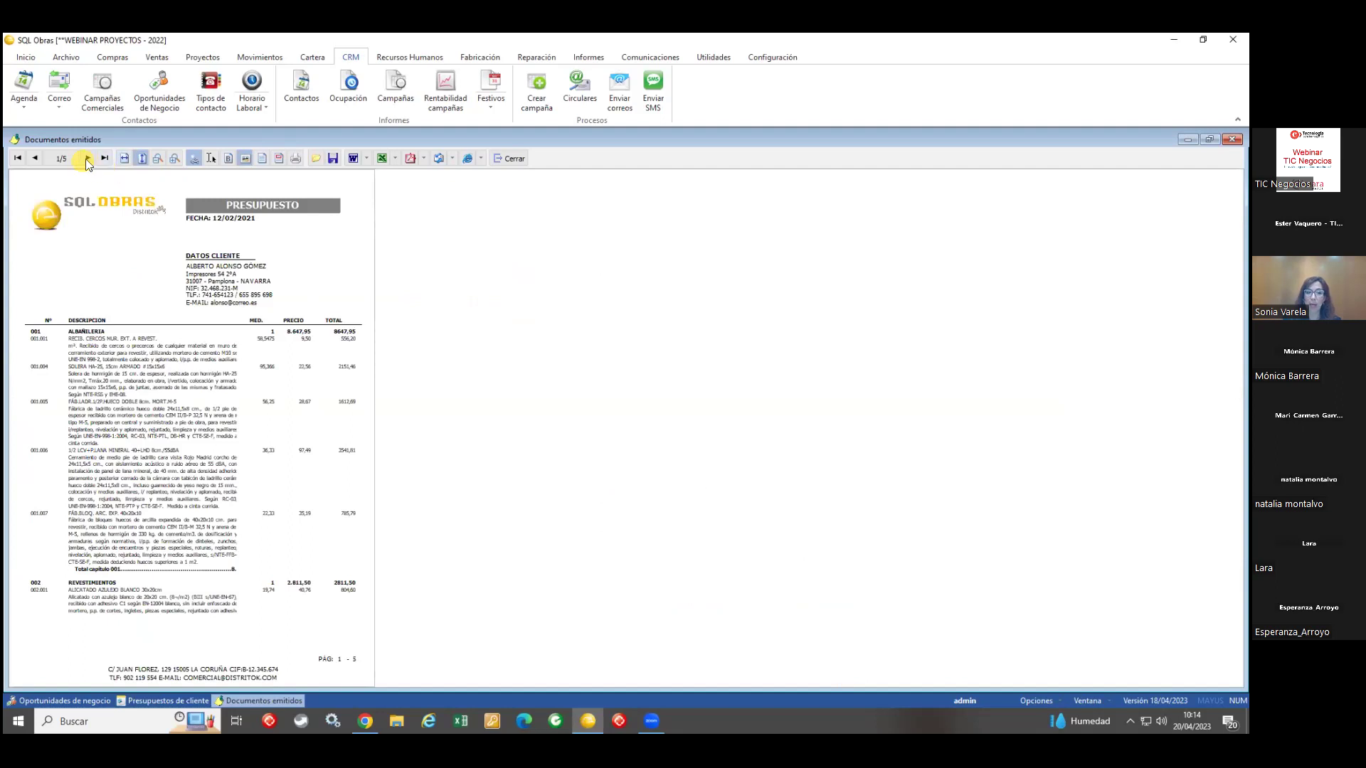
{"action": "left_click", "coordinate": [87, 158]}
{"action": "left_click", "coordinate": [87, 158]}
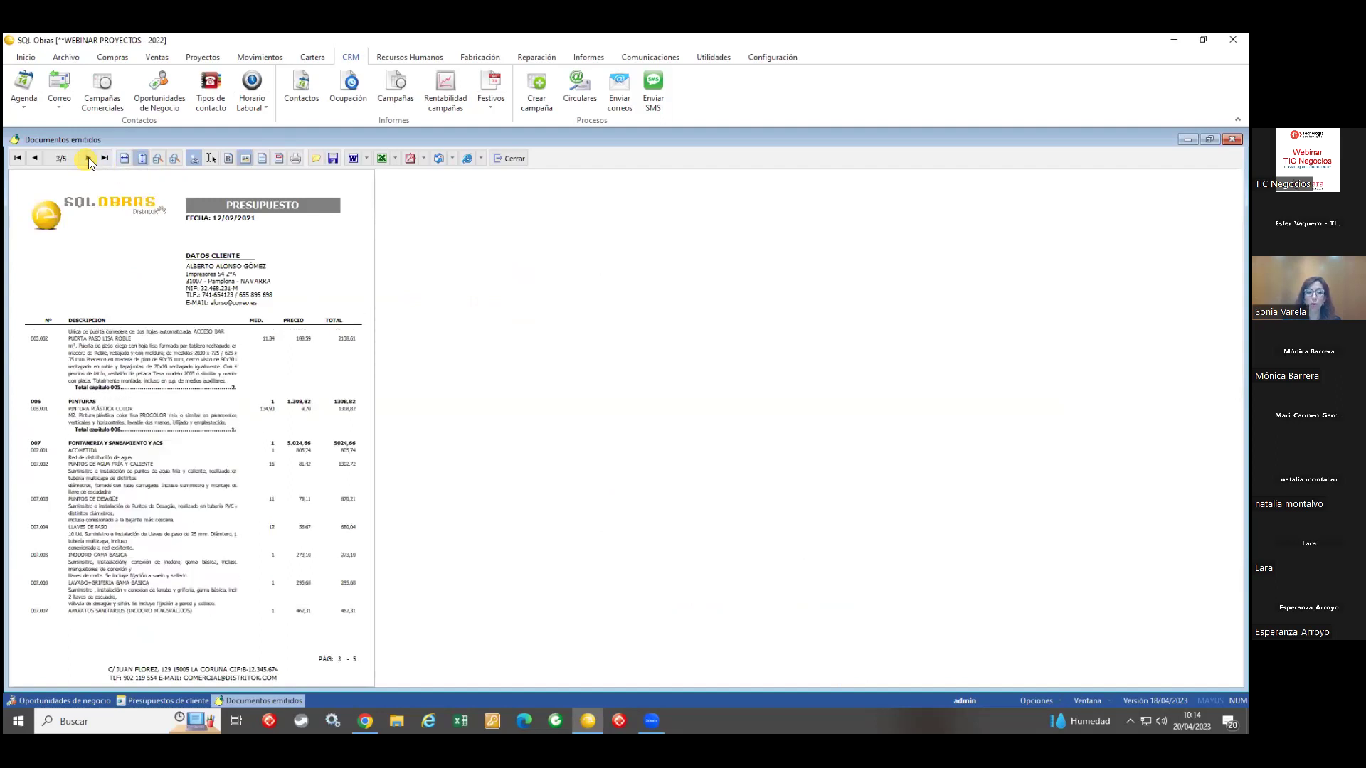
{"action": "left_click", "coordinate": [88, 157]}
{"action": "left_click", "coordinate": [88, 157]}
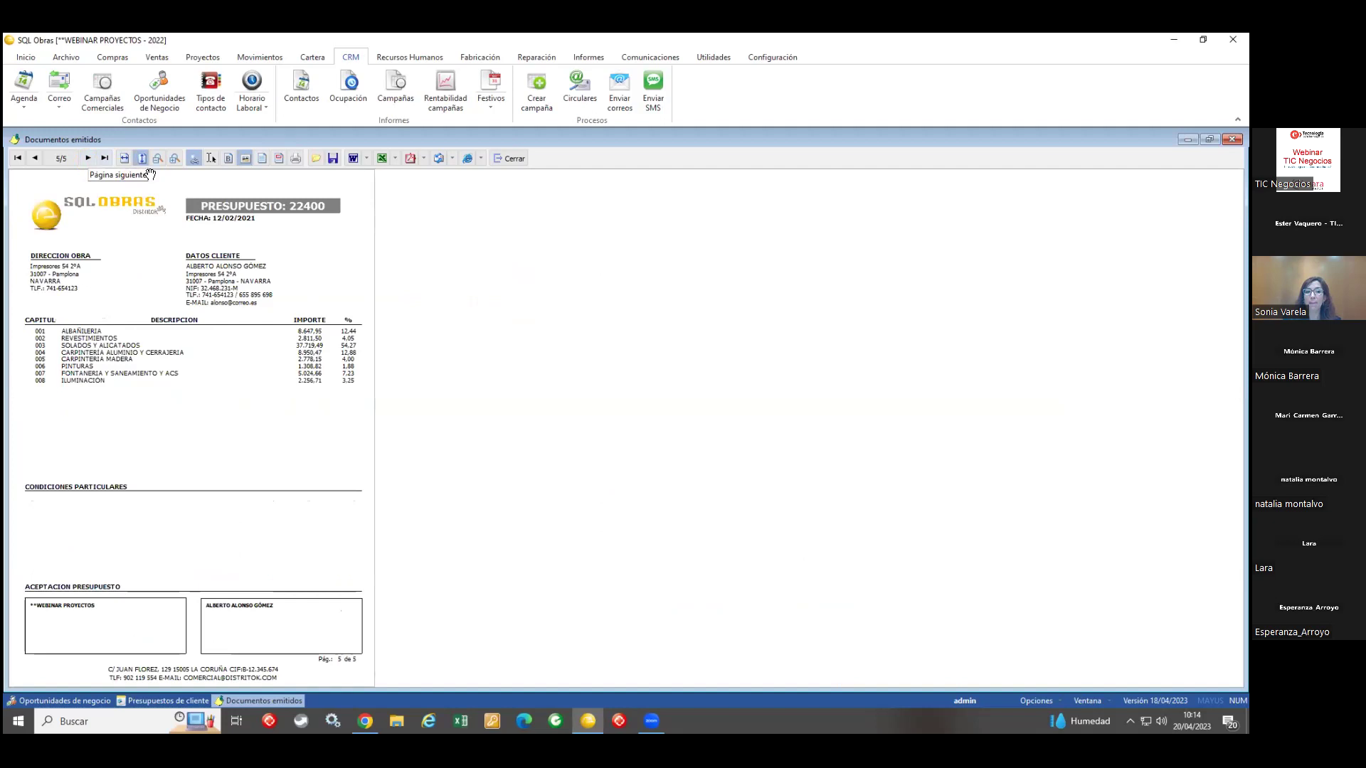
Step: Prepare an e-mail to the client with the budget PDF attached, using the "Envío presupuesto cliente" template
{"action": "left_click", "coordinate": [439, 158]}
{"action": "left_click", "coordinate": [656, 335]}
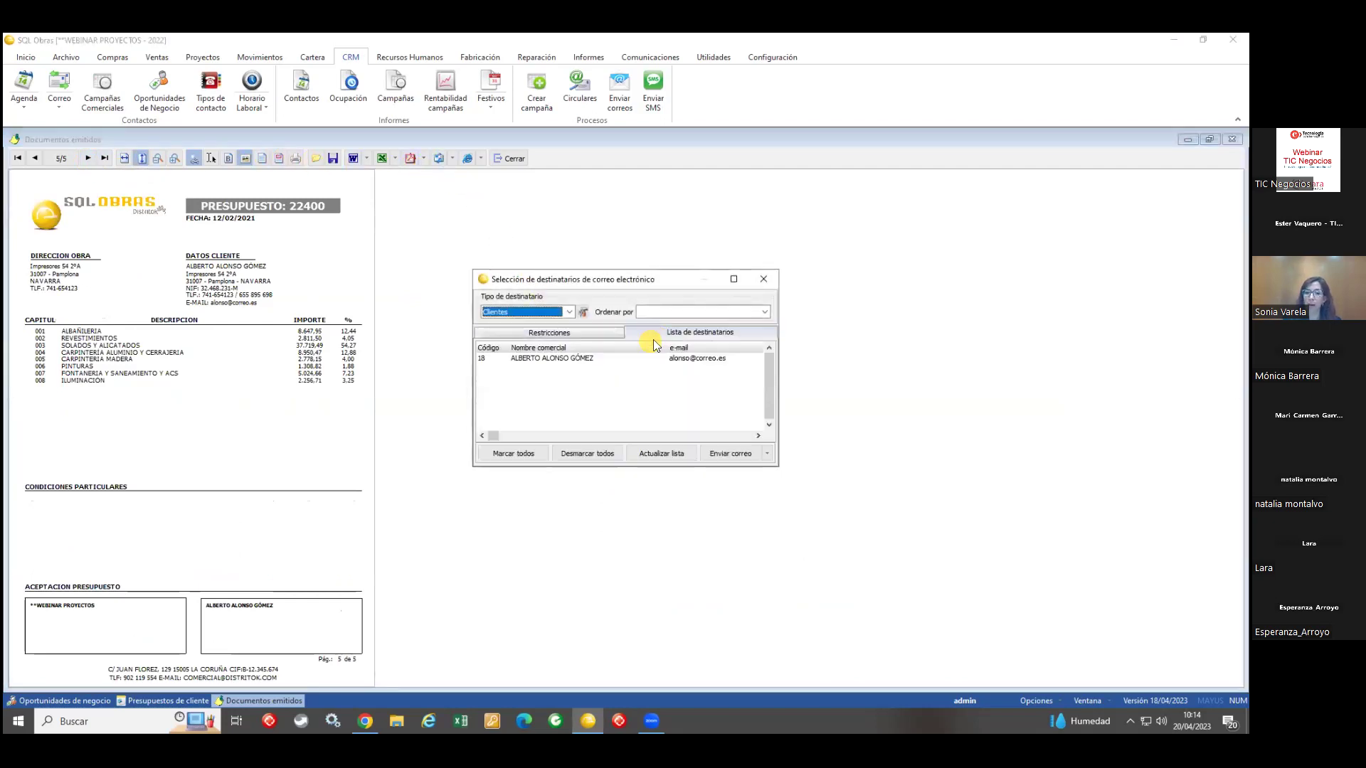
{"action": "left_click", "coordinate": [610, 359]}
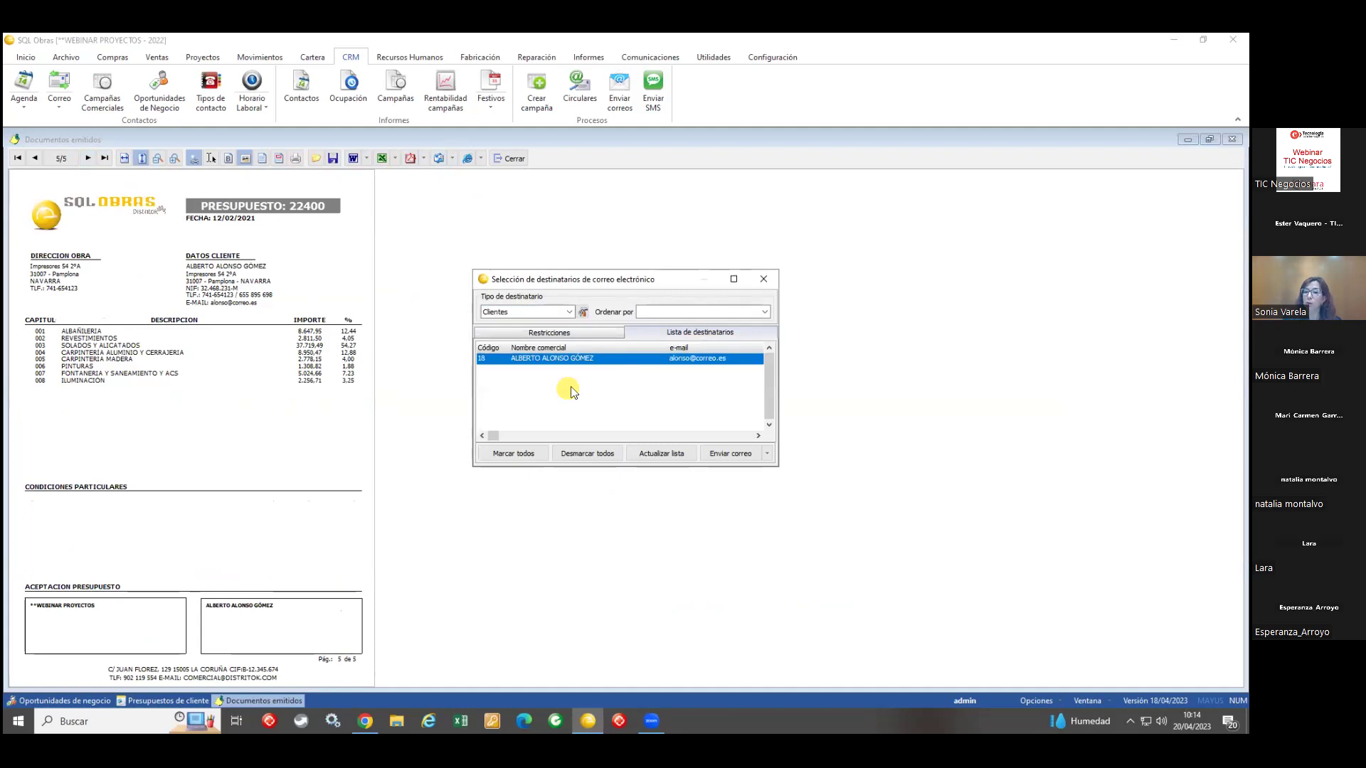
{"action": "left_click", "coordinate": [727, 454]}
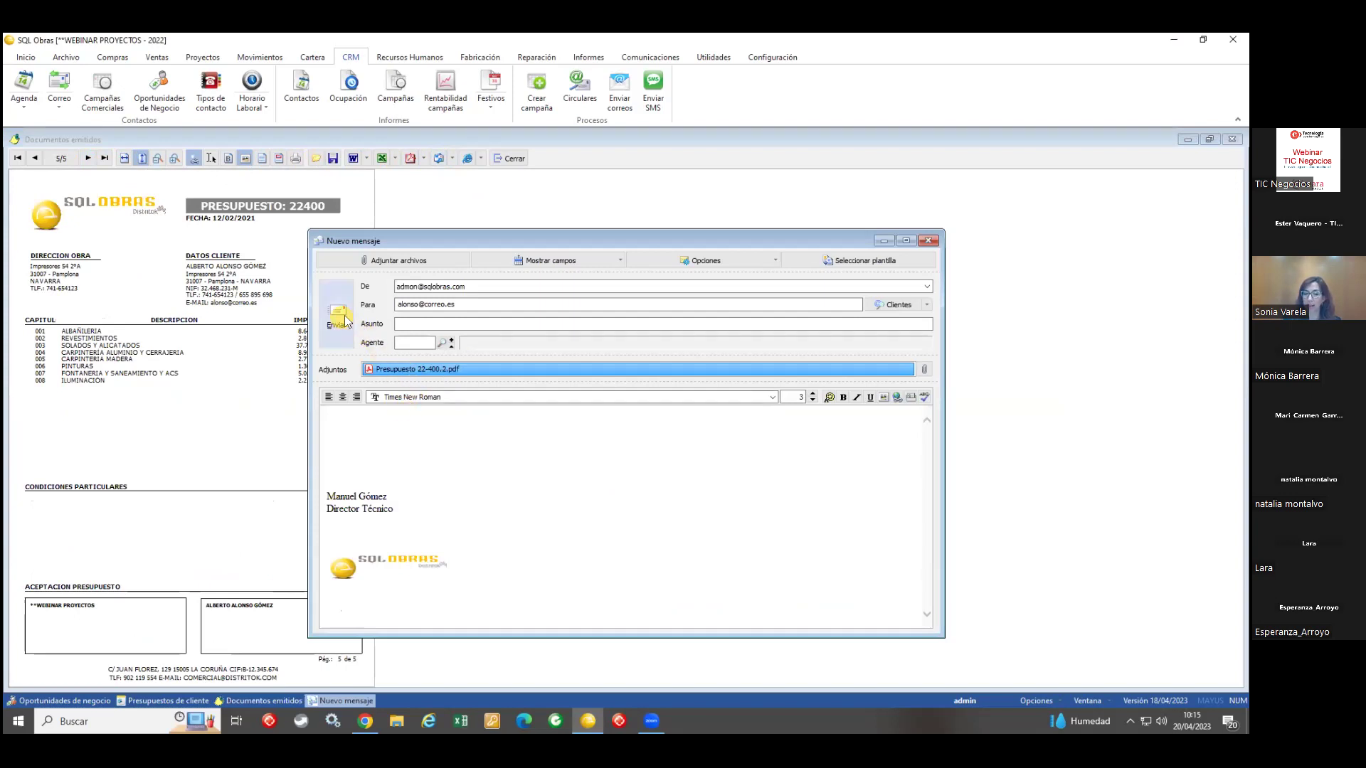
{"action": "left_click", "coordinate": [862, 261]}
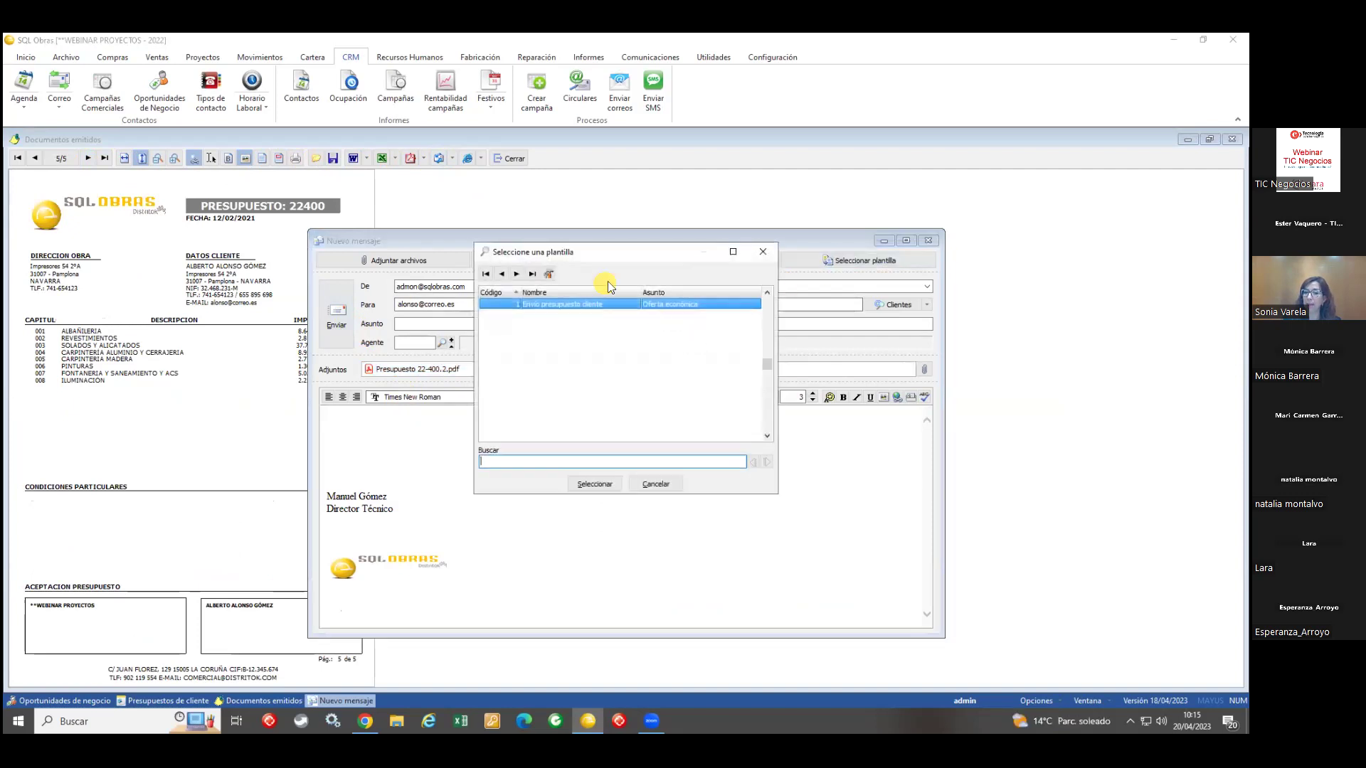
{"action": "left_click", "coordinate": [594, 483]}
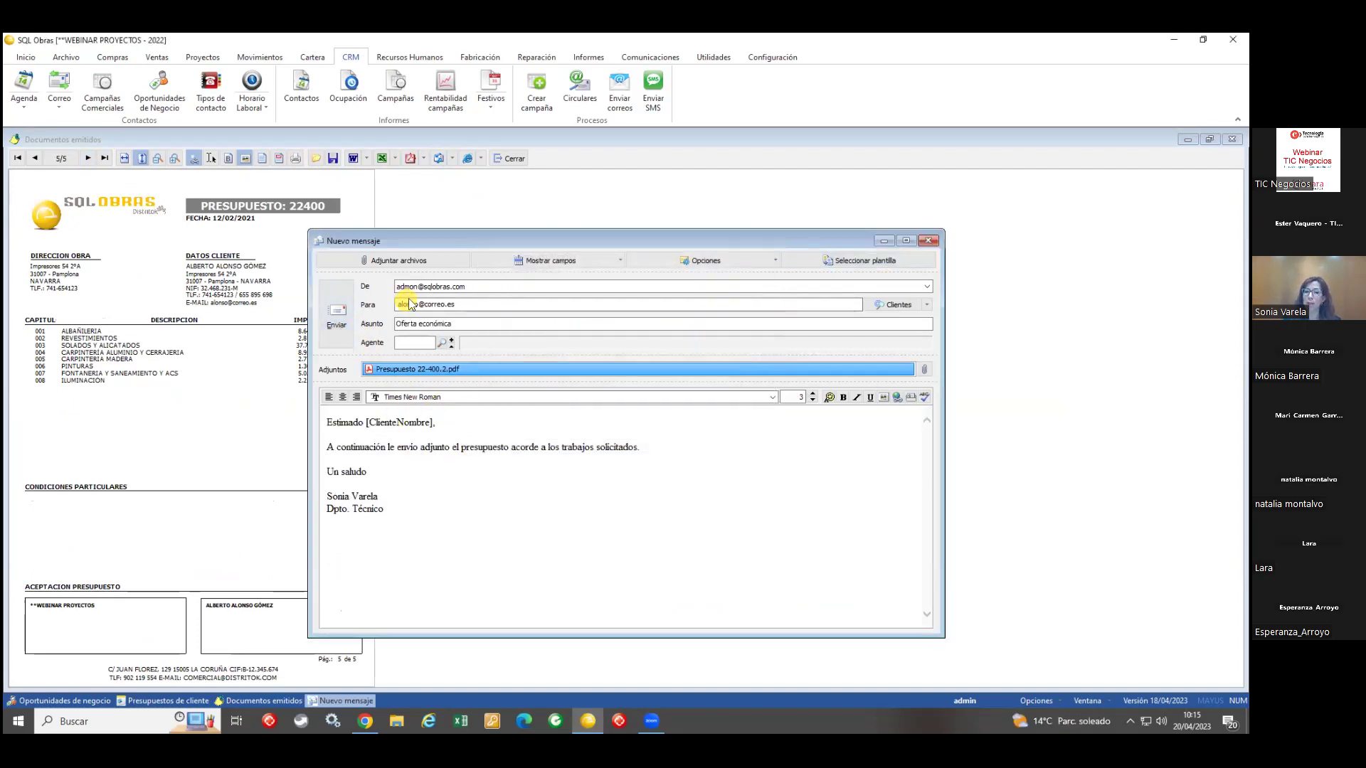
Step: Discard the e-mail without saving it as a draft and close the issued budget document
{"action": "left_click", "coordinate": [928, 243]}
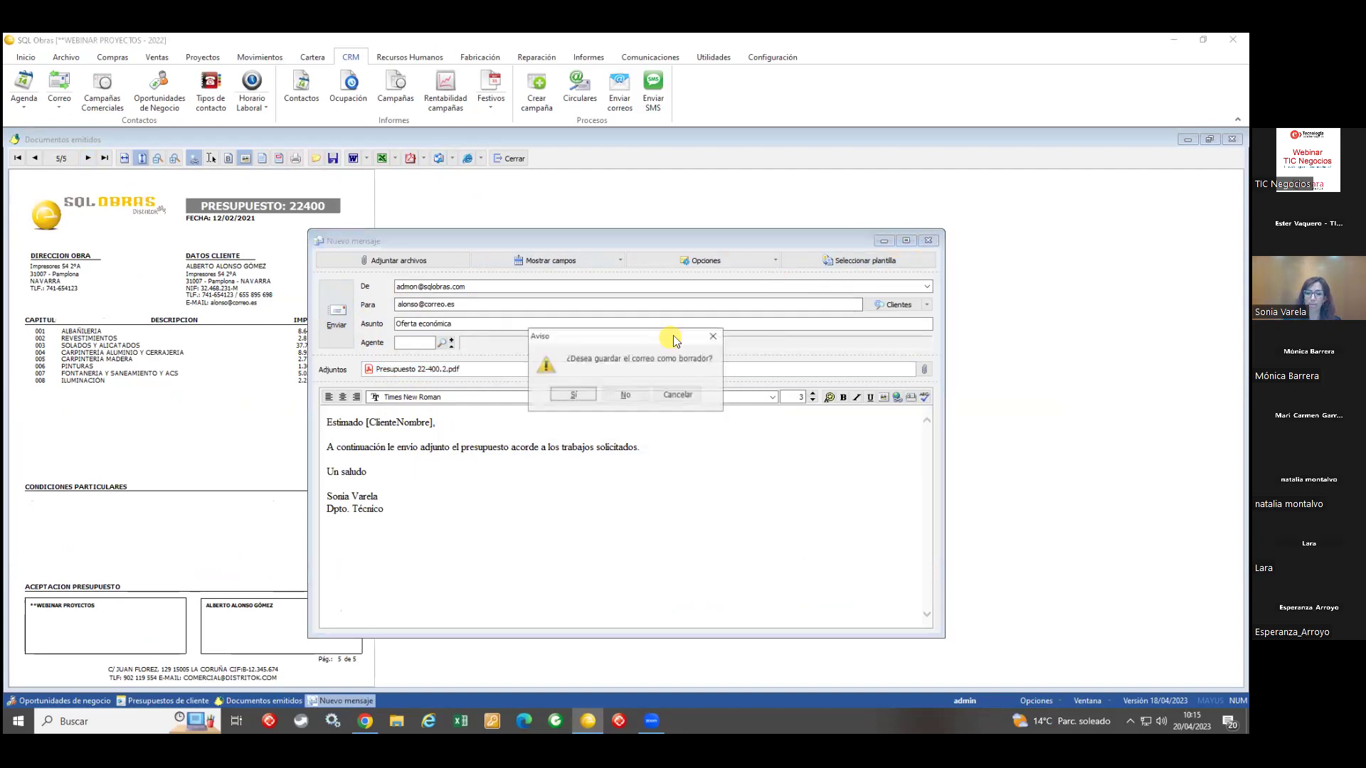
{"action": "left_click", "coordinate": [638, 391]}
{"action": "left_click", "coordinate": [516, 162]}
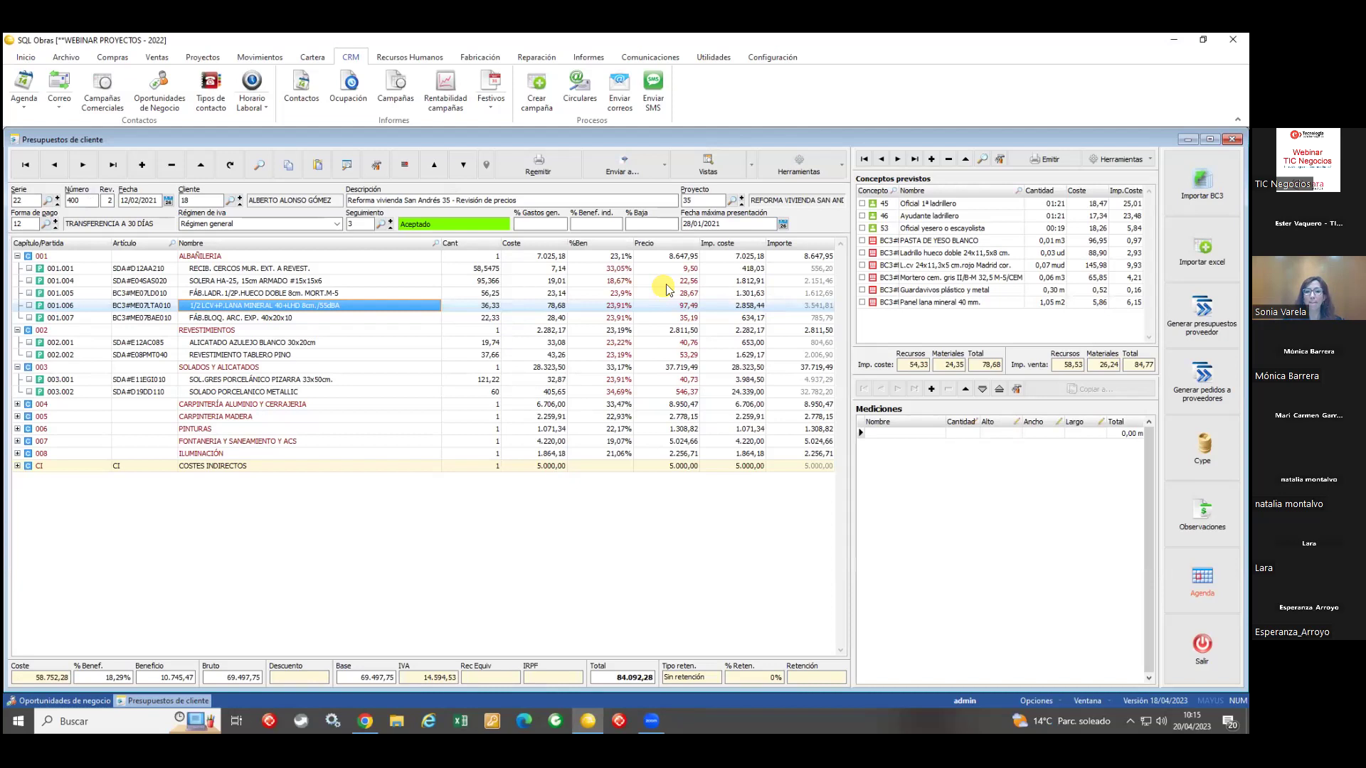
Step: Examine which header fields the client budget edit format can show or hide, and close it
{"action": "left_click", "coordinate": [379, 169]}
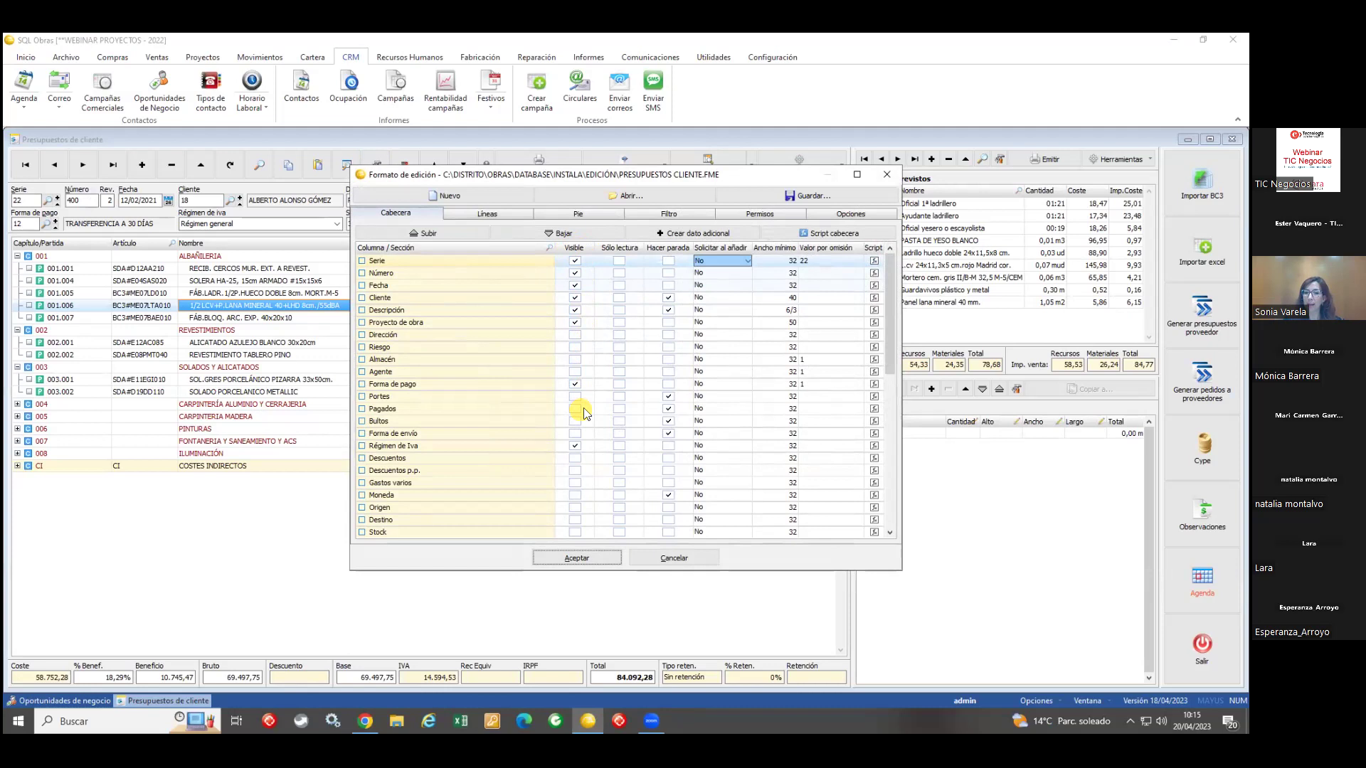
{"action": "left_click", "coordinate": [879, 177]}
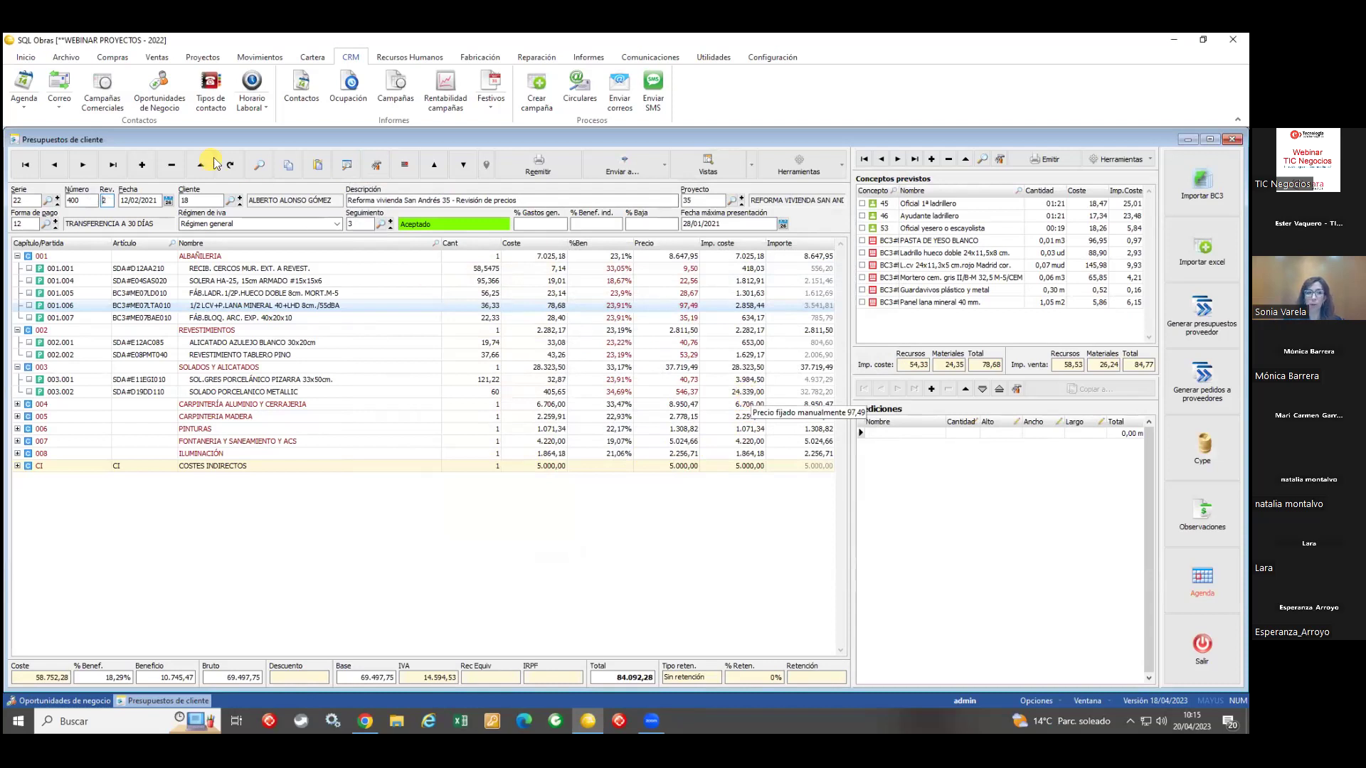
Step: Open the budget as a simple budget and expand chapter 001 ALBAÑILERIA to view its line prices and amounts
{"action": "left_click", "coordinate": [25, 57]}
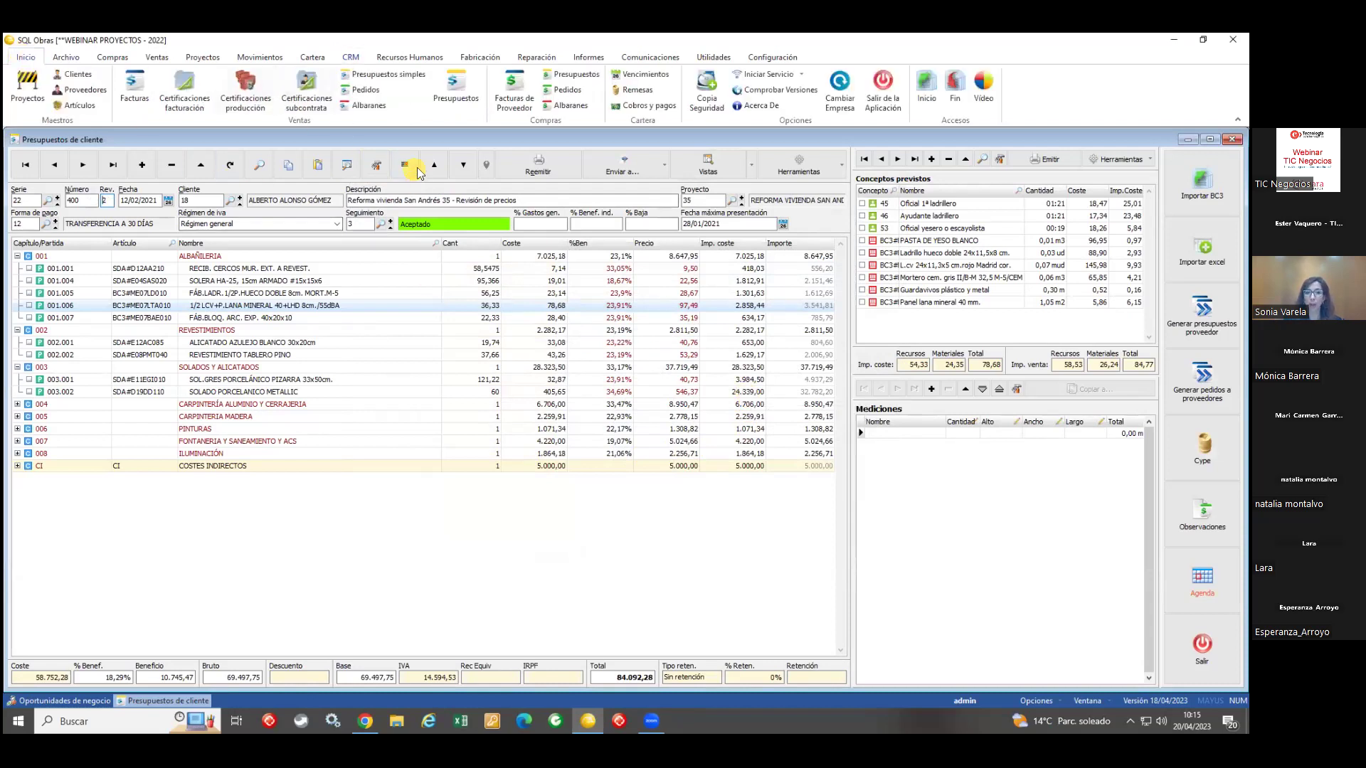
{"action": "left_click", "coordinate": [408, 76]}
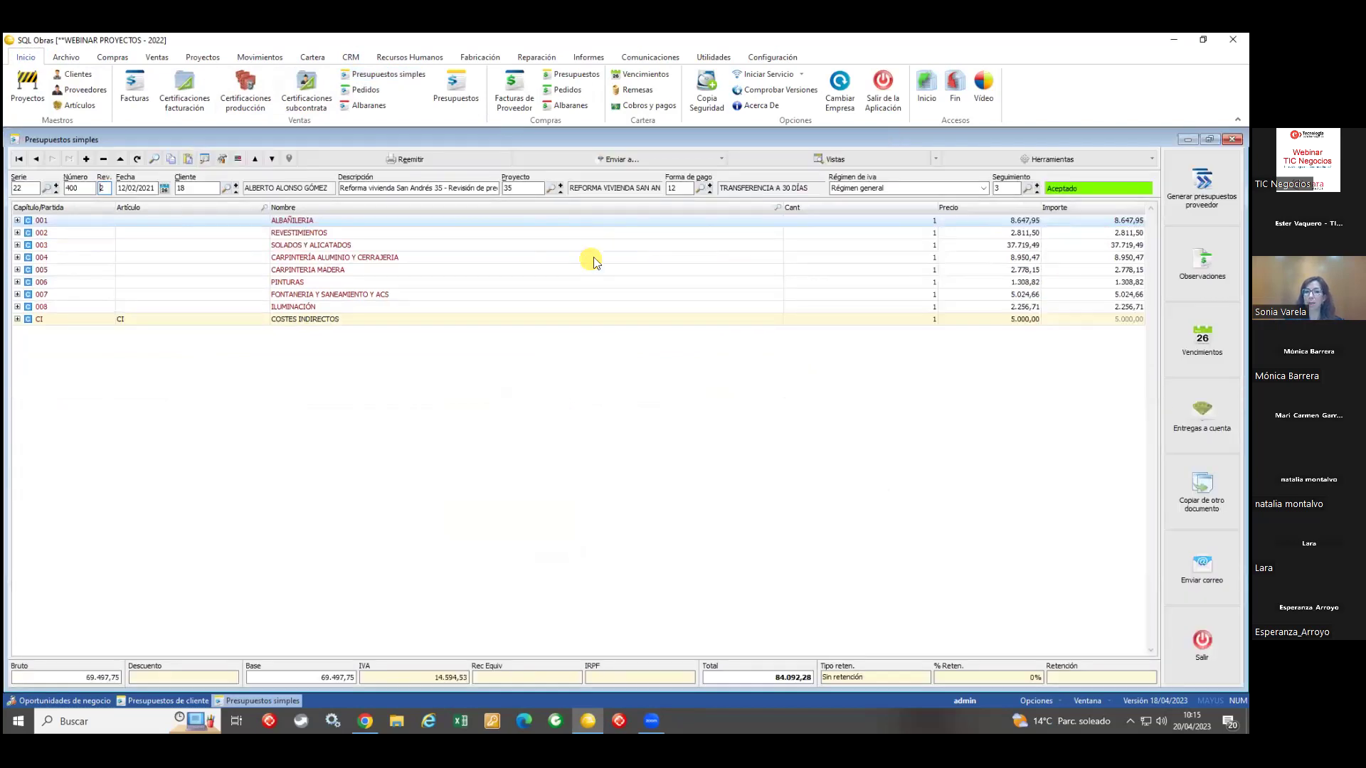
{"action": "left_click", "coordinate": [17, 220]}
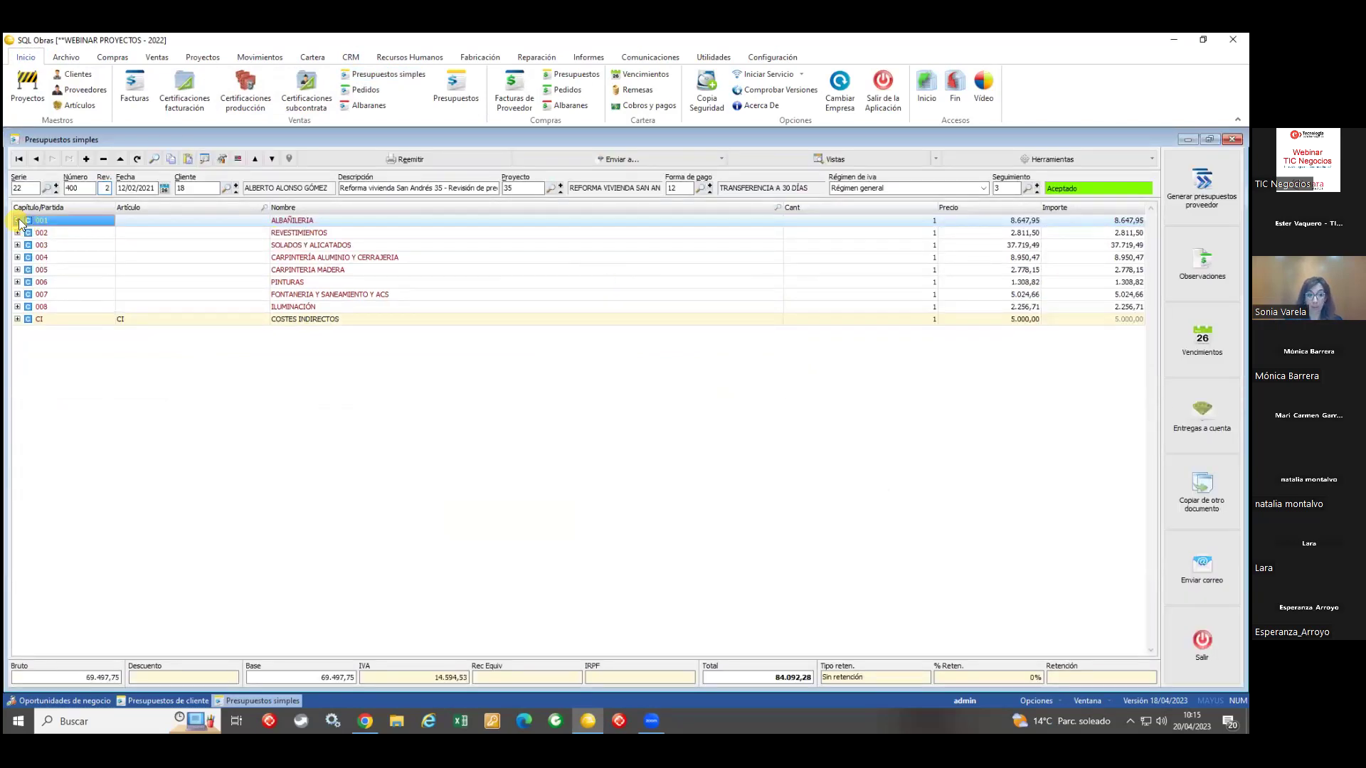
{"action": "left_click_drag", "start_coordinate": [889, 257], "coordinate": [1065, 257]}
{"action": "mouse_move", "coordinate": [1065, 257]}
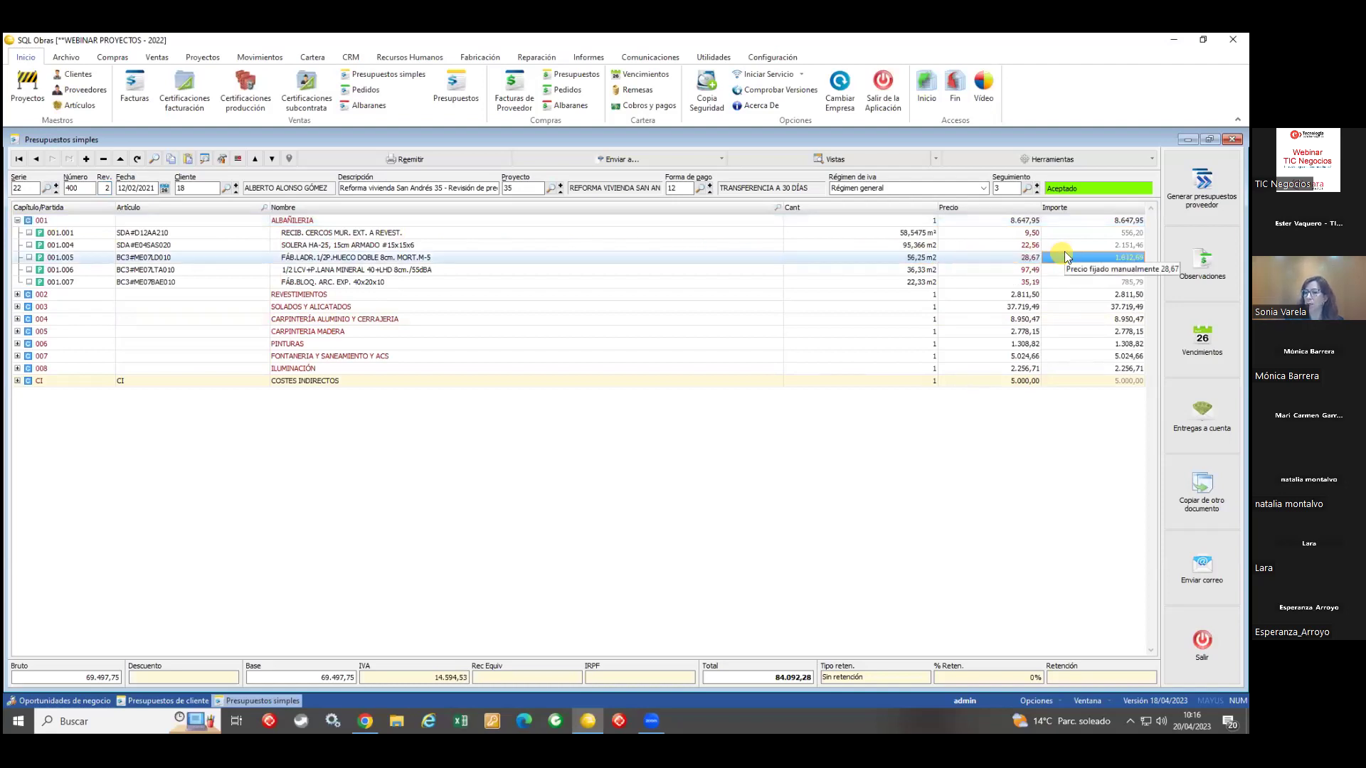
Step: Show the cost and profit columns in the simple budget and hide them again
{"action": "right_click", "coordinate": [532, 244]}
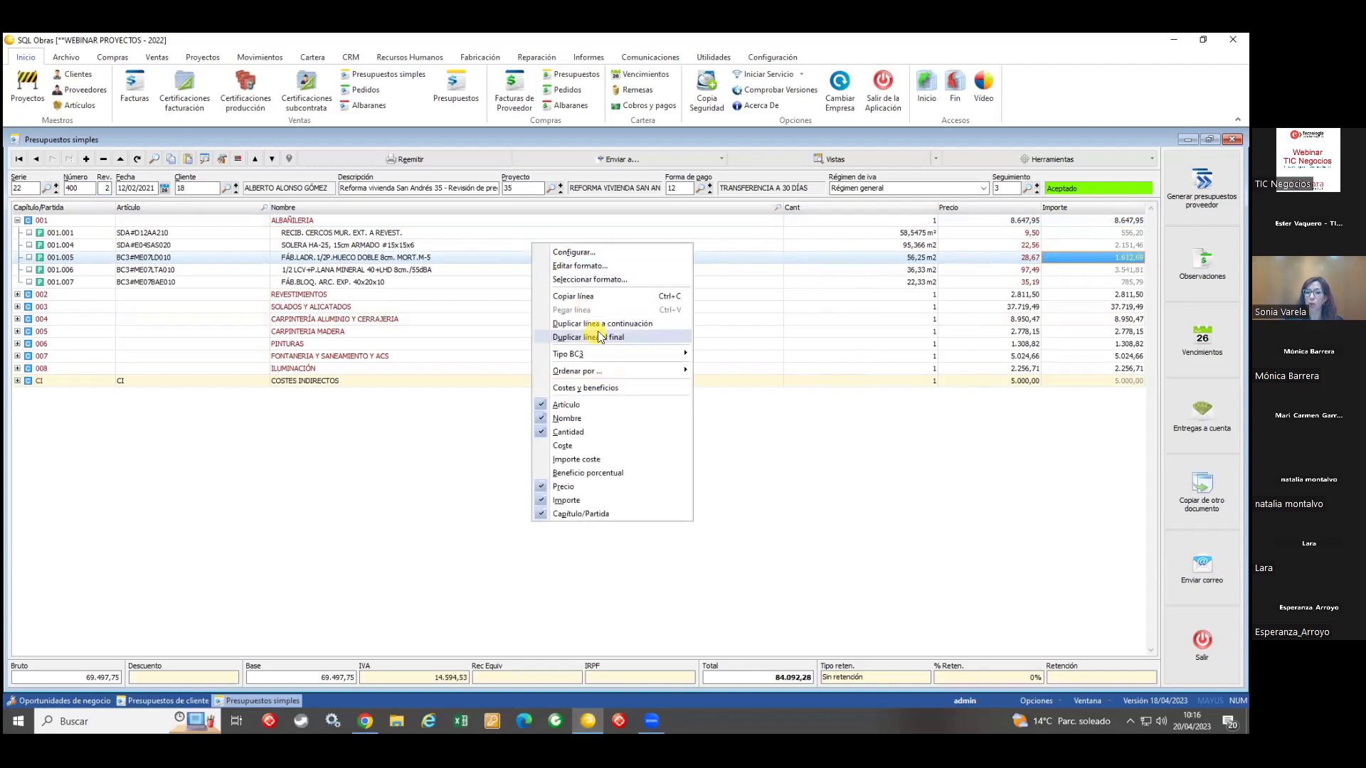
{"action": "left_click", "coordinate": [587, 387]}
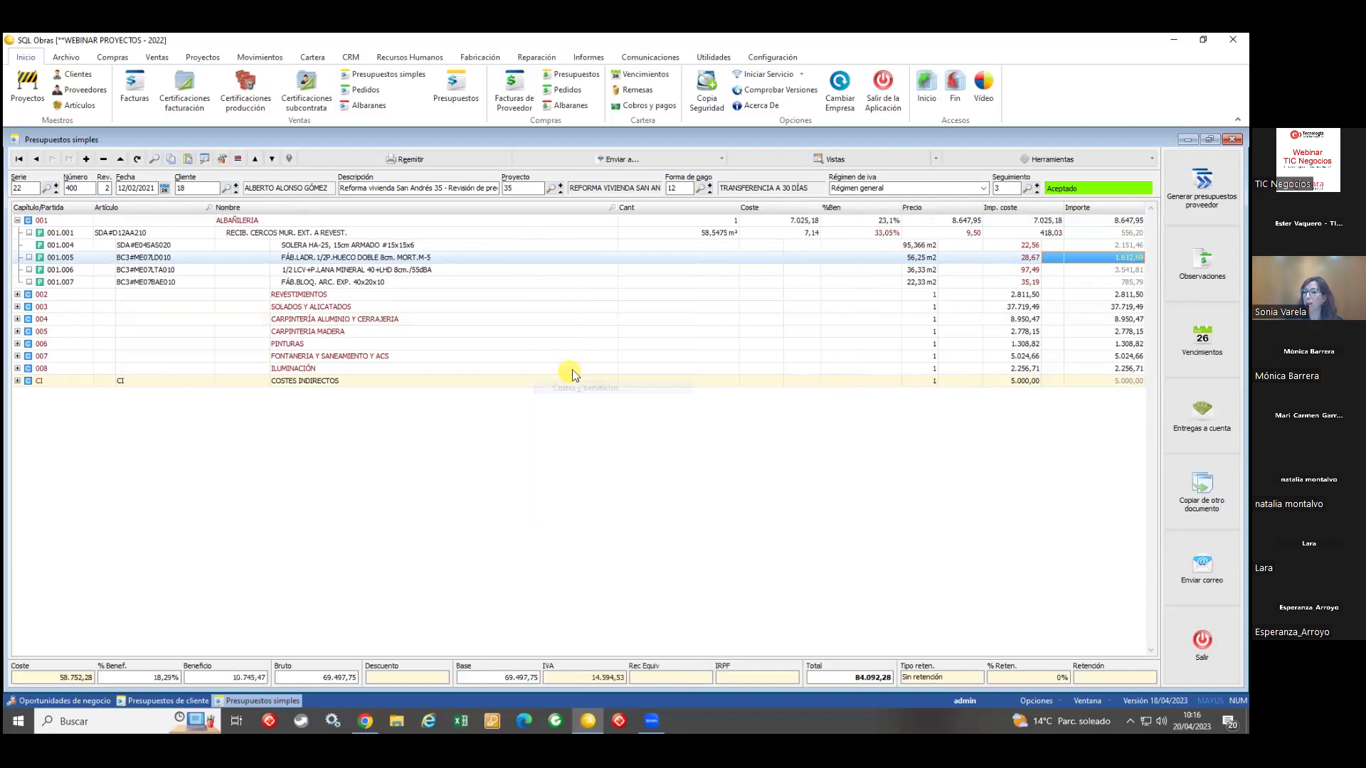
{"action": "right_click", "coordinate": [598, 292]}
{"action": "left_click", "coordinate": [626, 434]}
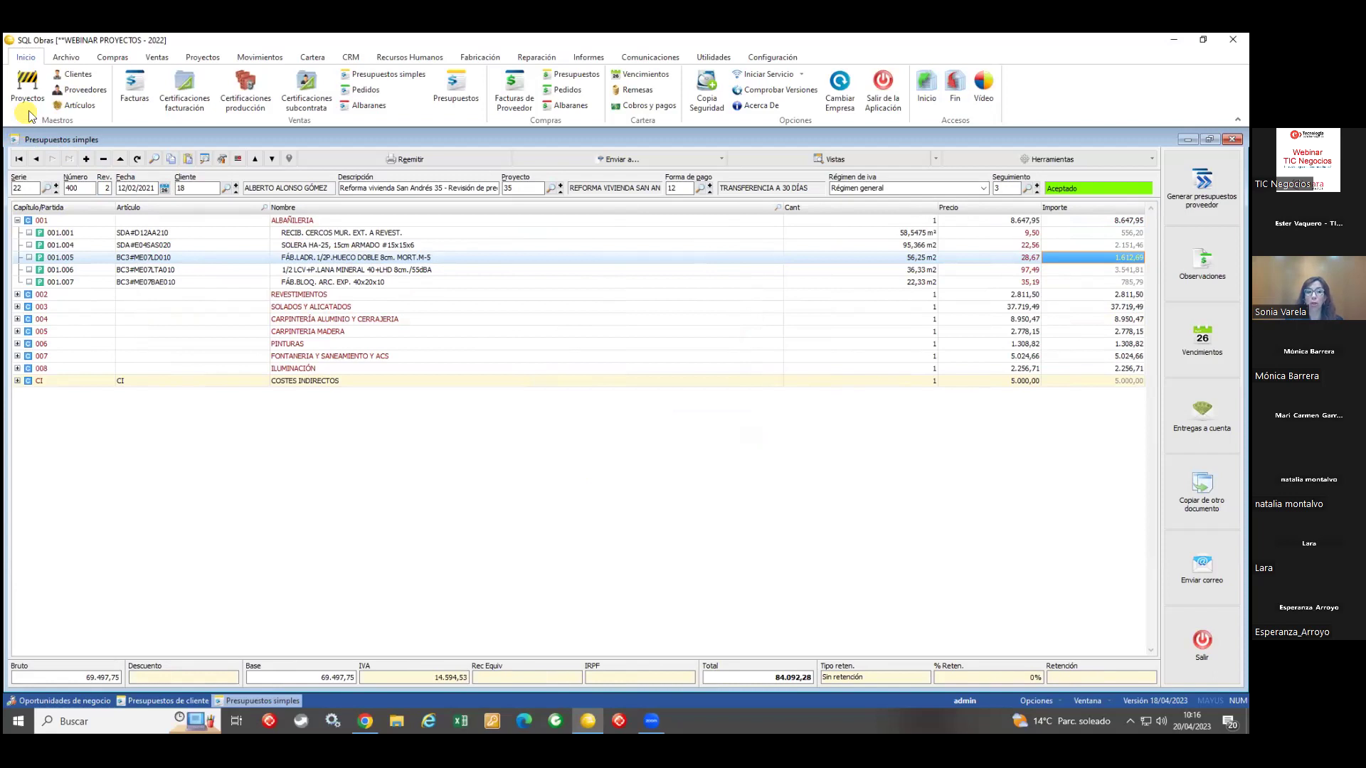
Step: Examine the additional data defined for documents and where Potencia contratada is requested, and return to the detailed client budget
{"action": "left_click", "coordinate": [65, 57]}
{"action": "left_click", "coordinate": [502, 87]}
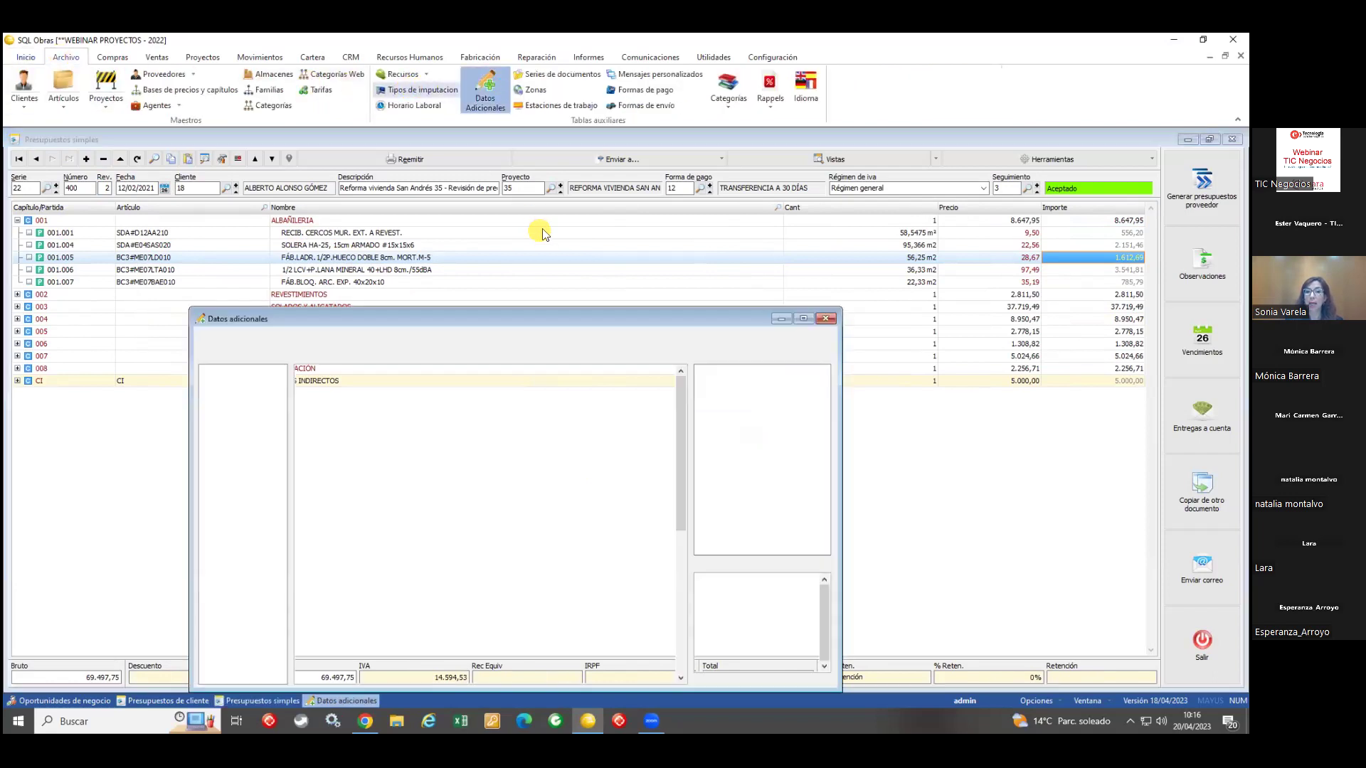
{"action": "left_click", "coordinate": [426, 402]}
{"action": "left_click", "coordinate": [427, 401]}
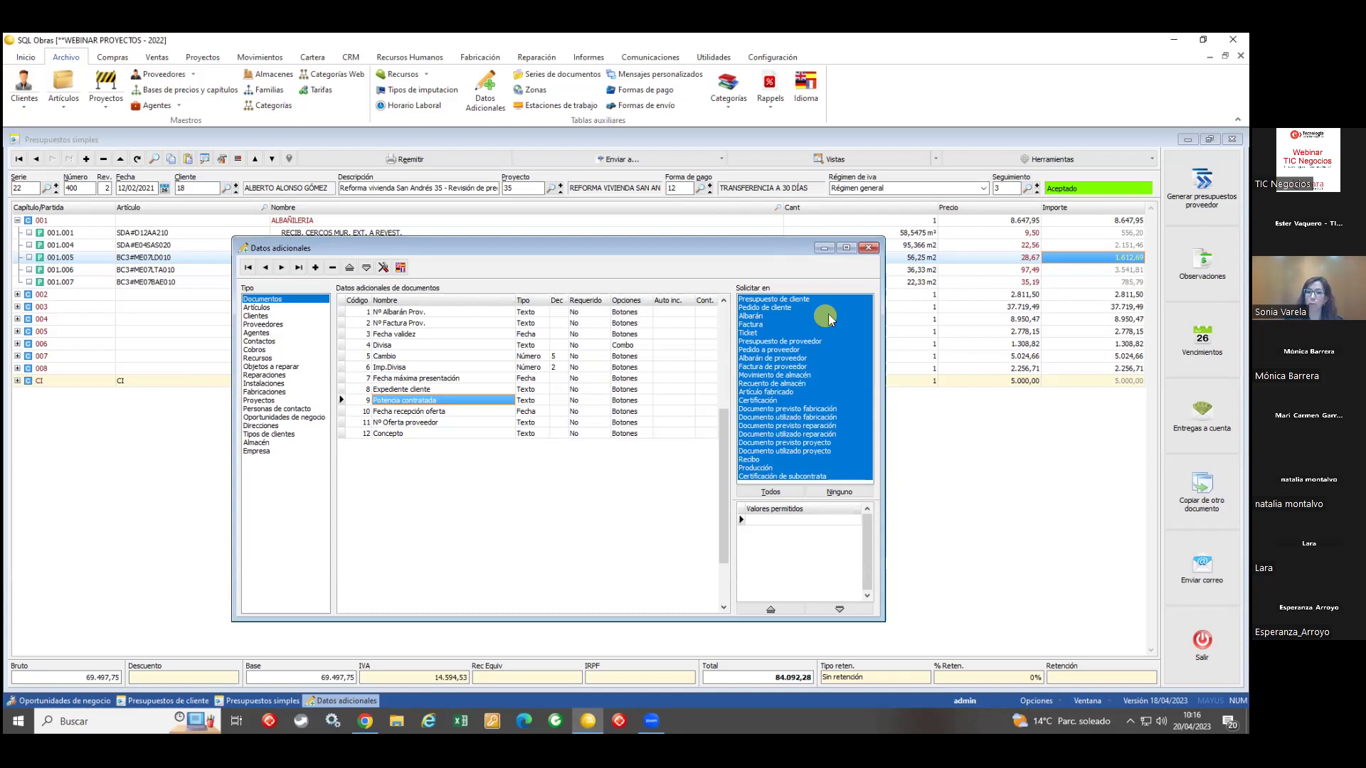
{"action": "left_click", "coordinate": [868, 248]}
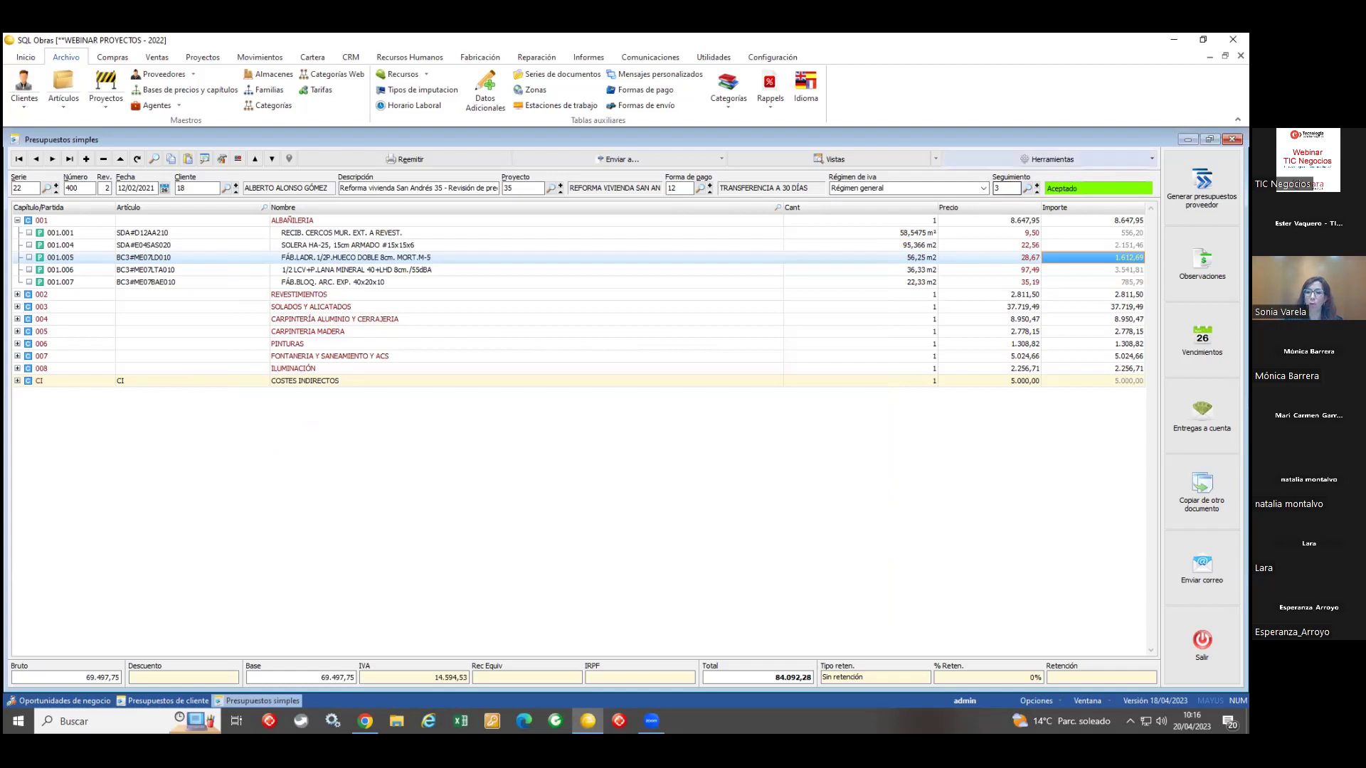
{"action": "key", "text": "Escape"}
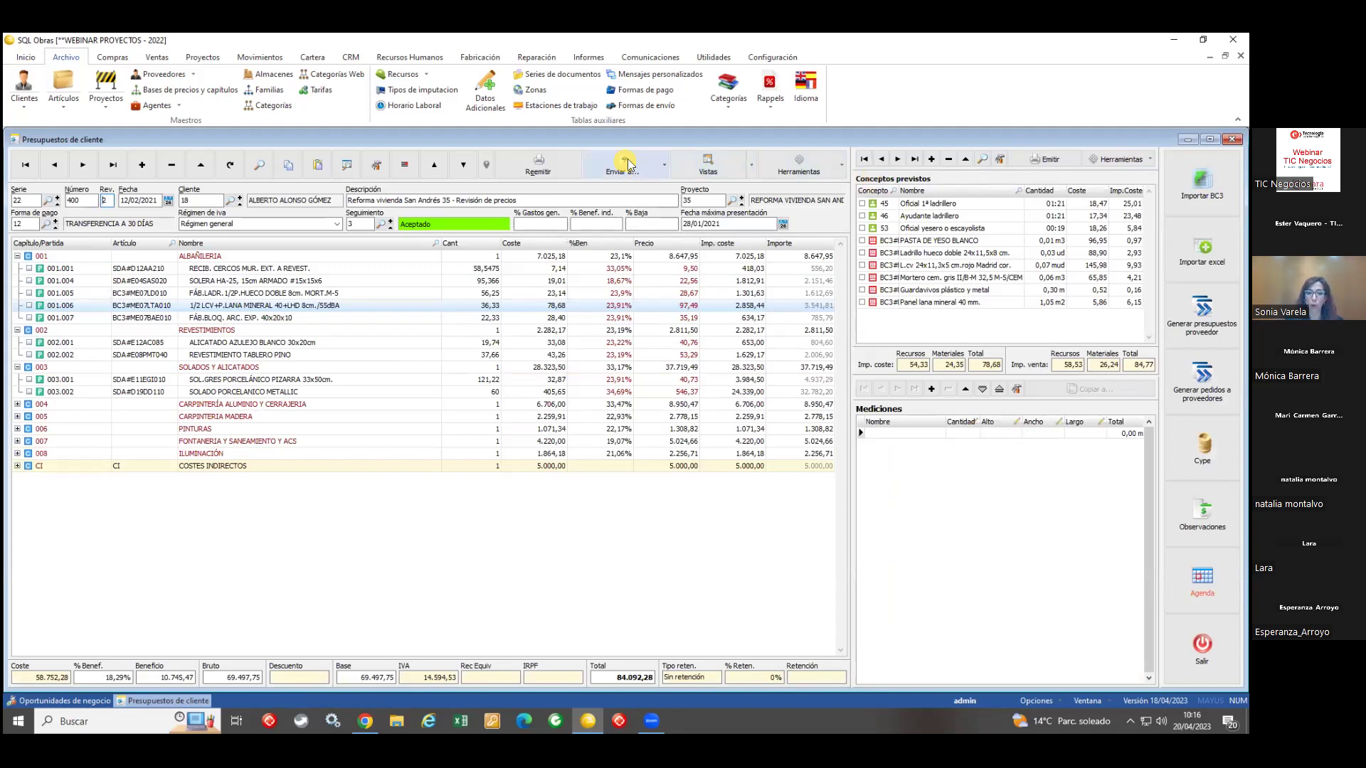
Step: Review the list of available tracking statuses for the client budget and close it without choosing one
{"action": "left_click", "coordinate": [381, 224]}
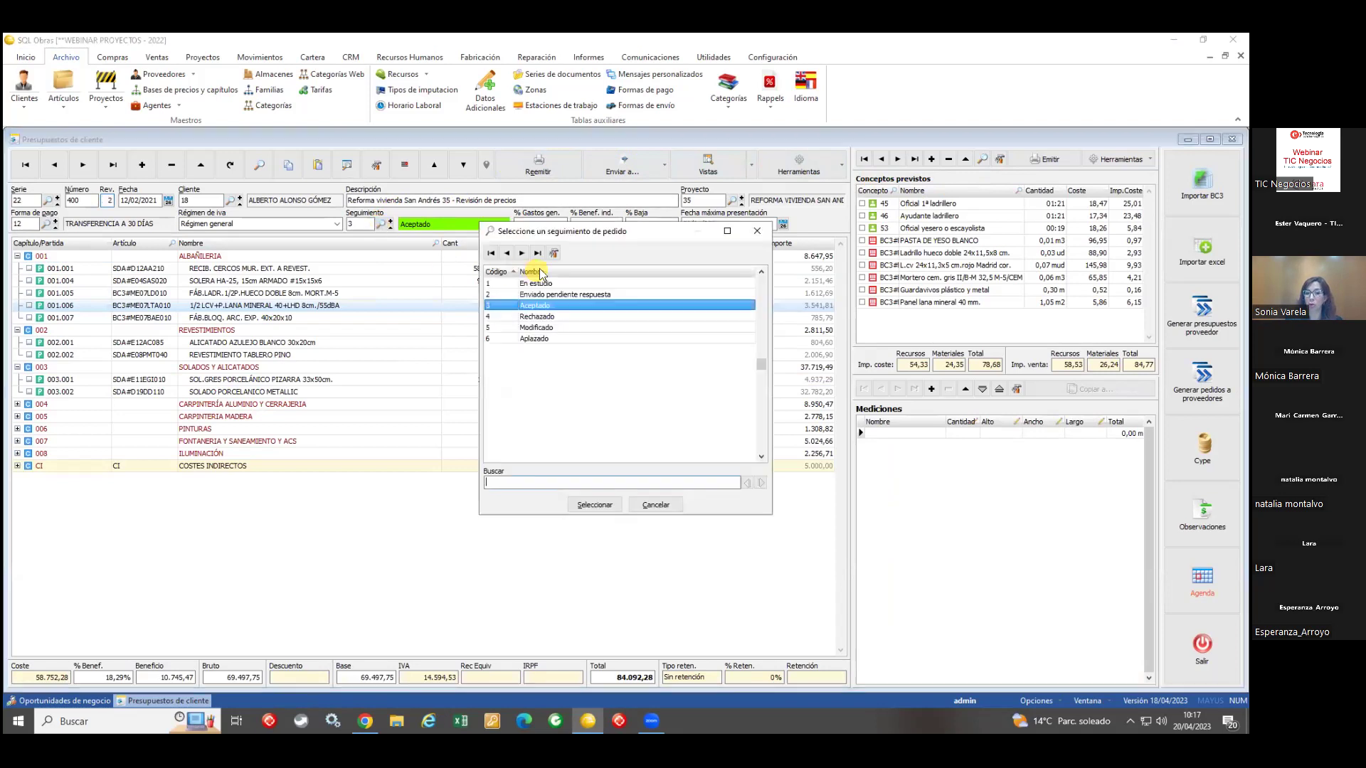
{"action": "left_click", "coordinate": [759, 228]}
{"action": "mouse_move", "coordinate": [711, 306]}
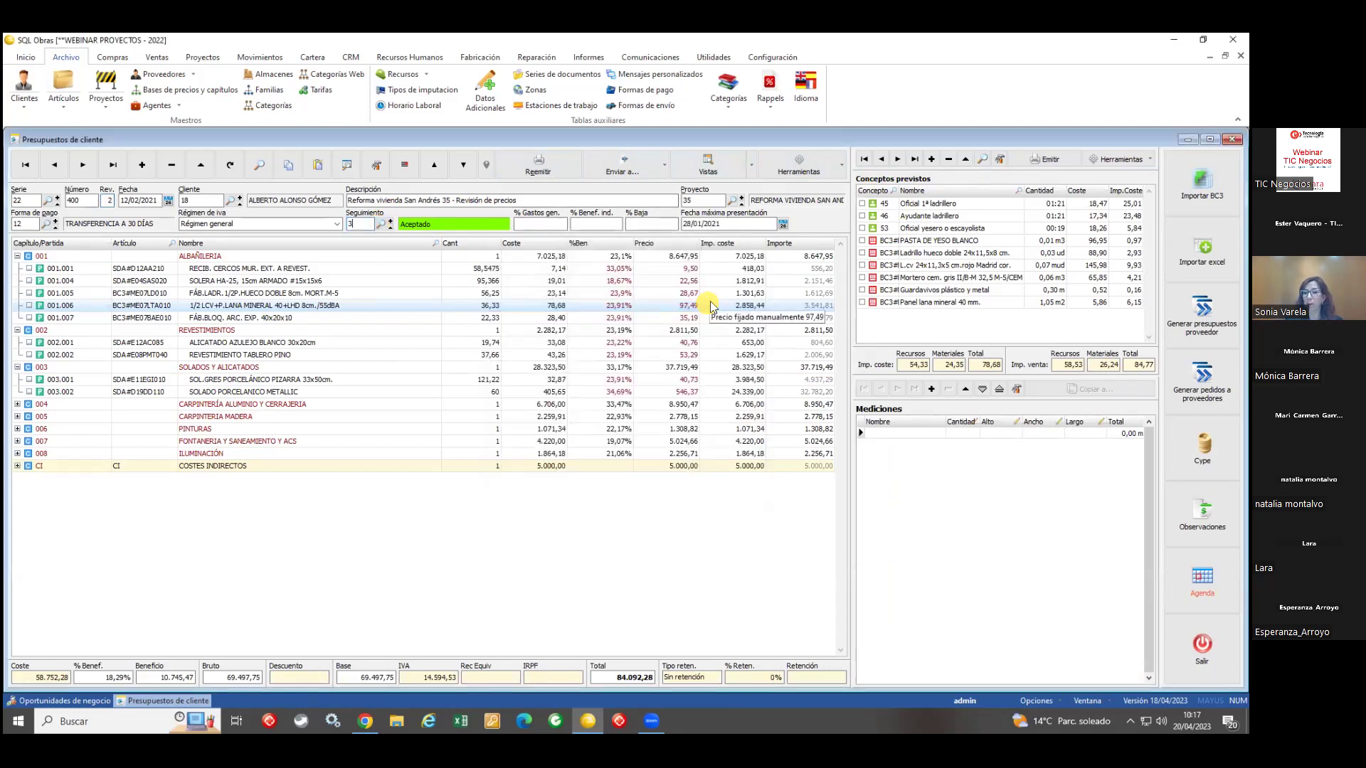
Step: Open the budget's linked project 35 and compare budget revisions 22-400.1 and 22-400.2 in its general data
{"action": "left_click", "coordinate": [692, 199]}
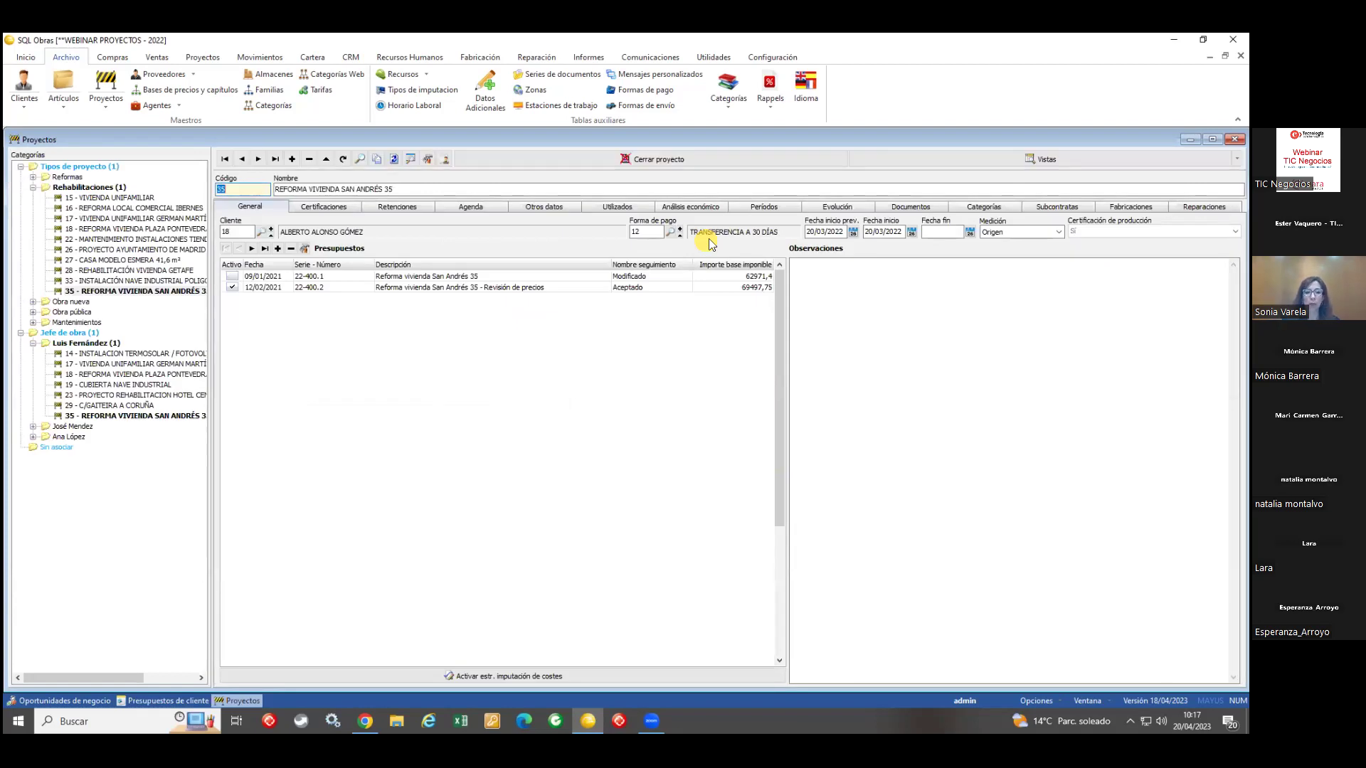
{"action": "left_click", "coordinate": [460, 287]}
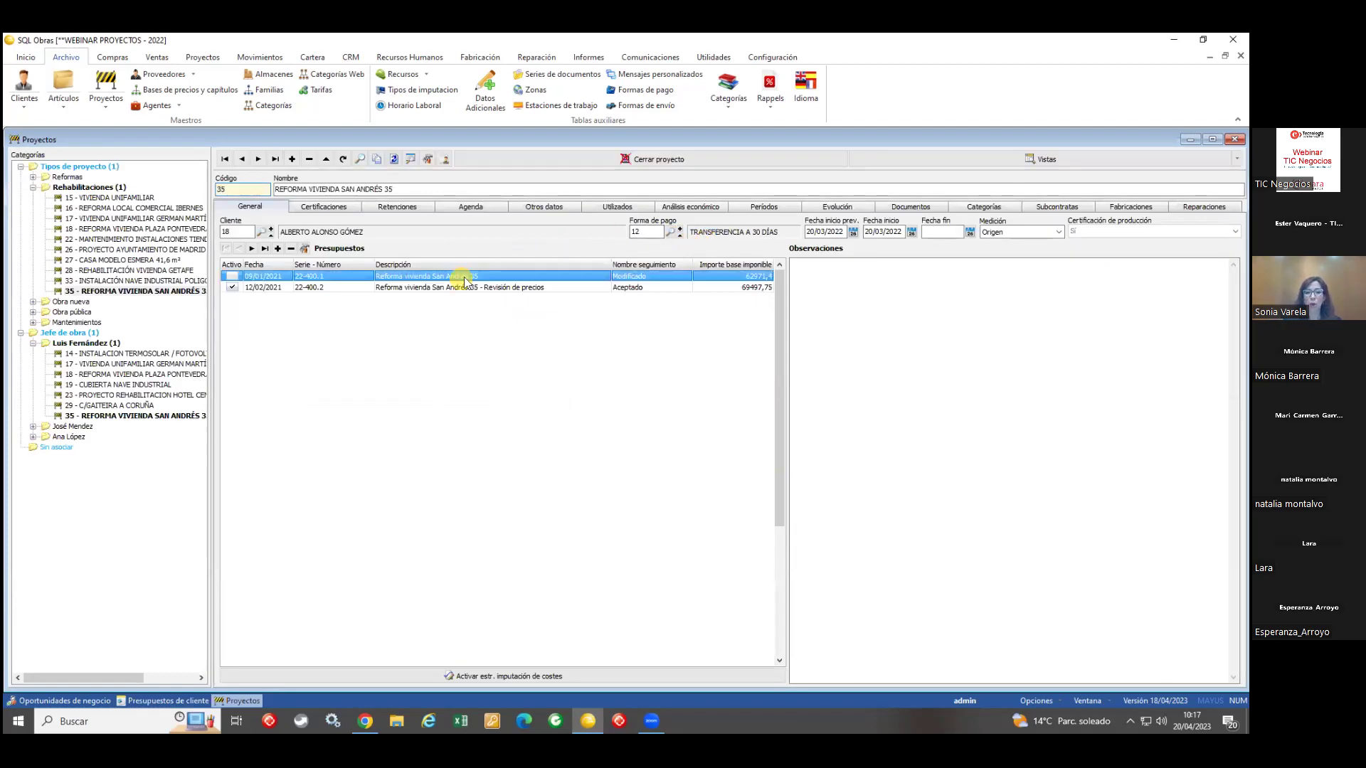
{"action": "left_click", "coordinate": [457, 276]}
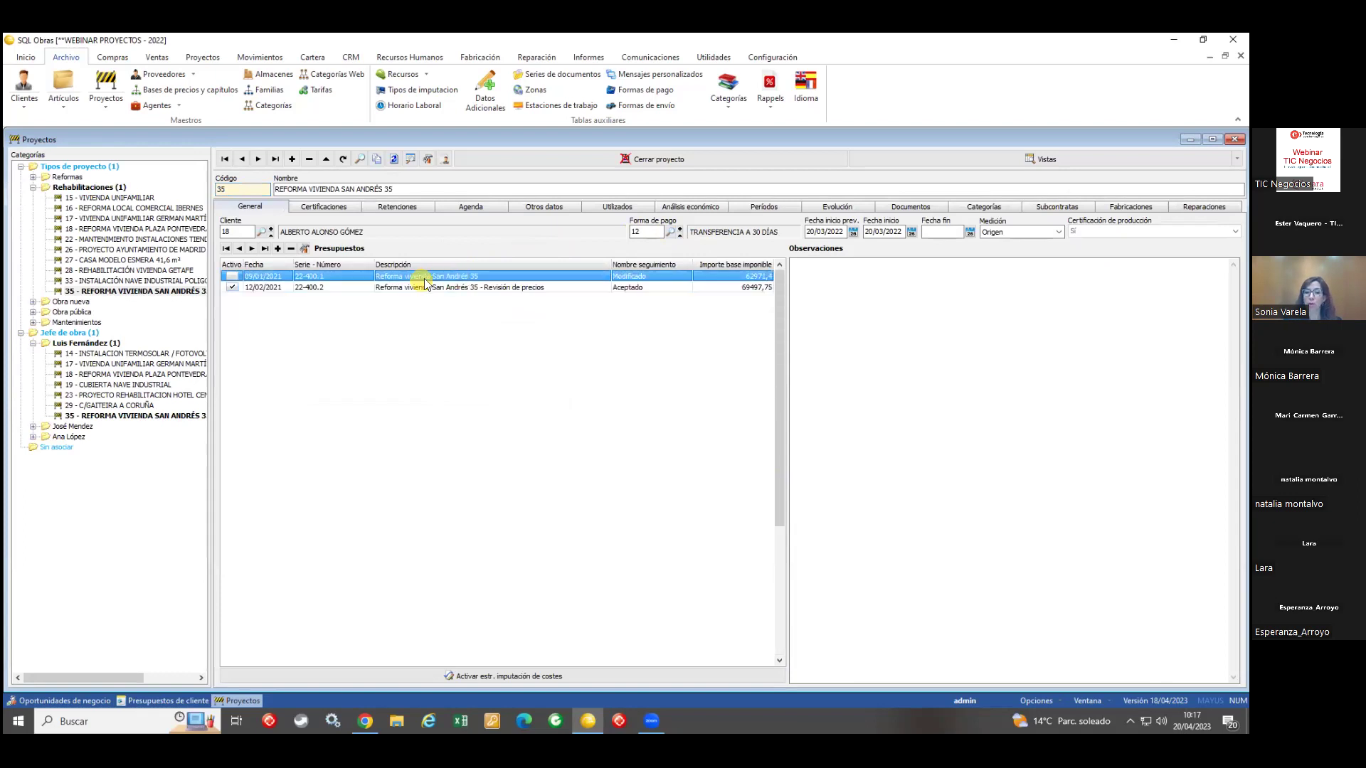
{"action": "left_click", "coordinate": [320, 288]}
{"action": "left_click", "coordinate": [326, 277]}
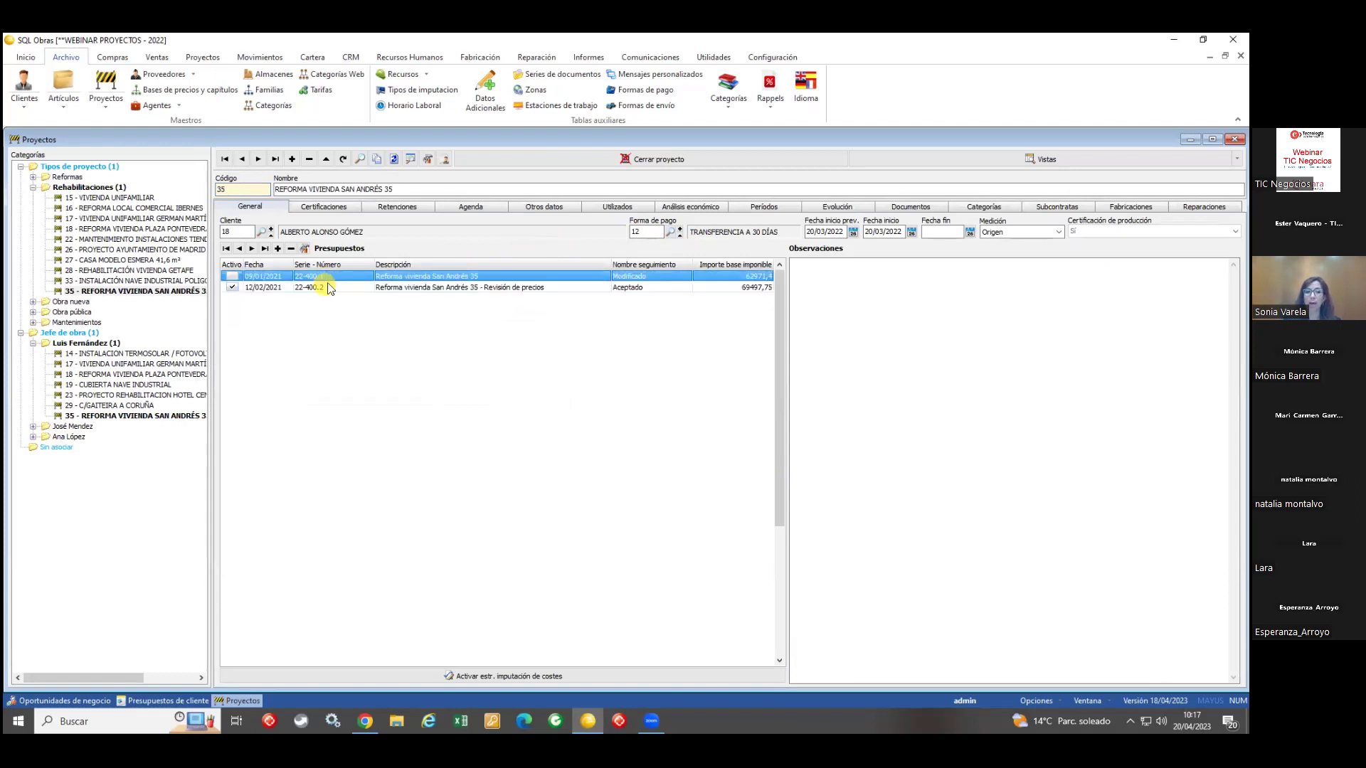
{"action": "left_click", "coordinate": [327, 288]}
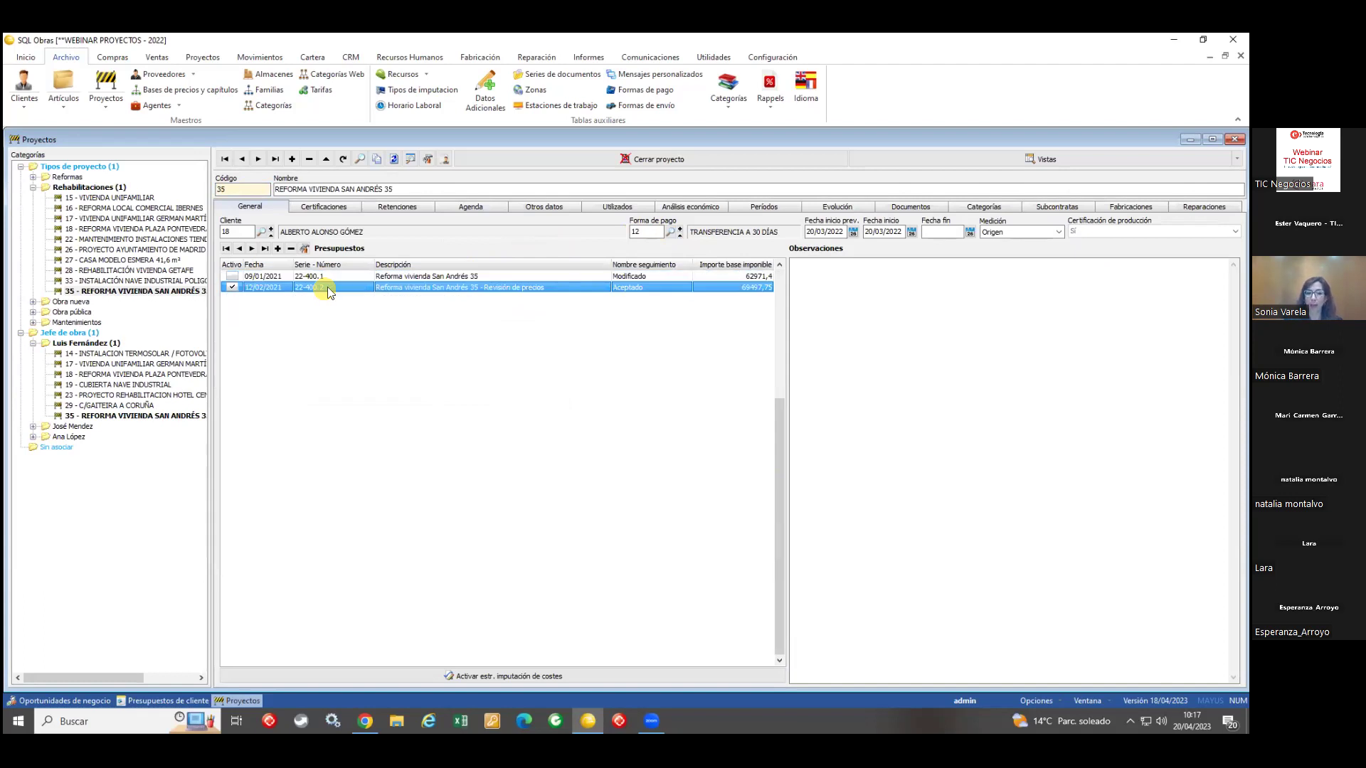
{"action": "left_click", "coordinate": [326, 277]}
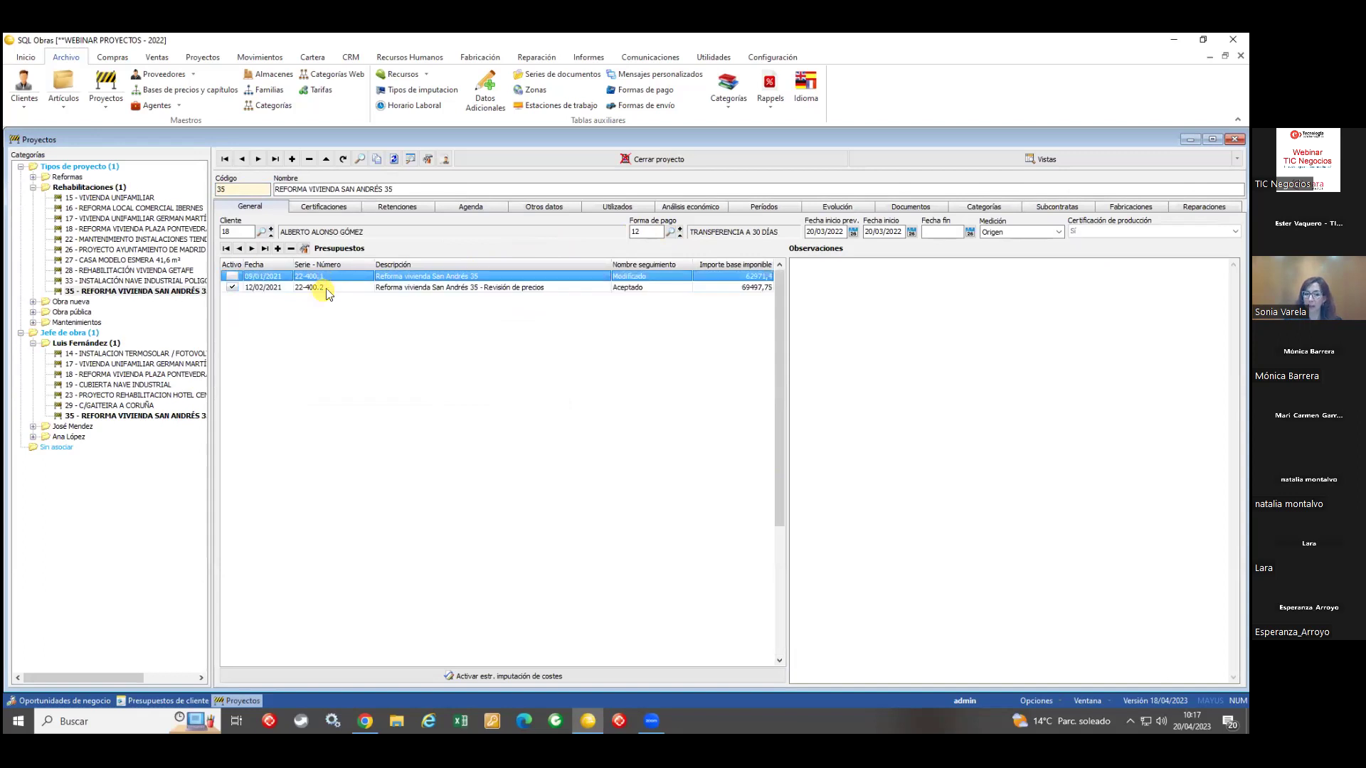
{"action": "left_click", "coordinate": [327, 288]}
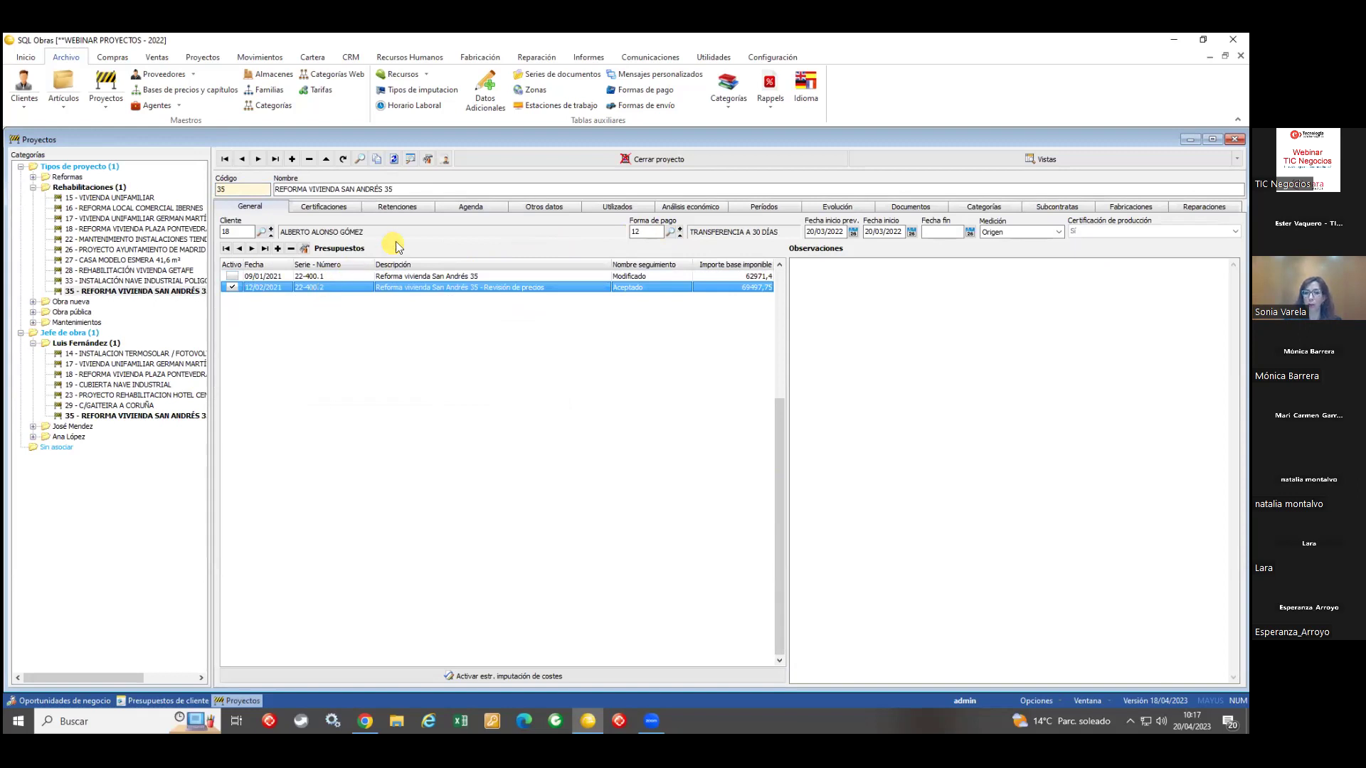
Step: Examine project 35's retention settings and go through its agenda entries from mediciones escayolista to Llamar al cliente
{"action": "left_click", "coordinate": [396, 206]}
{"action": "left_click", "coordinate": [315, 232]}
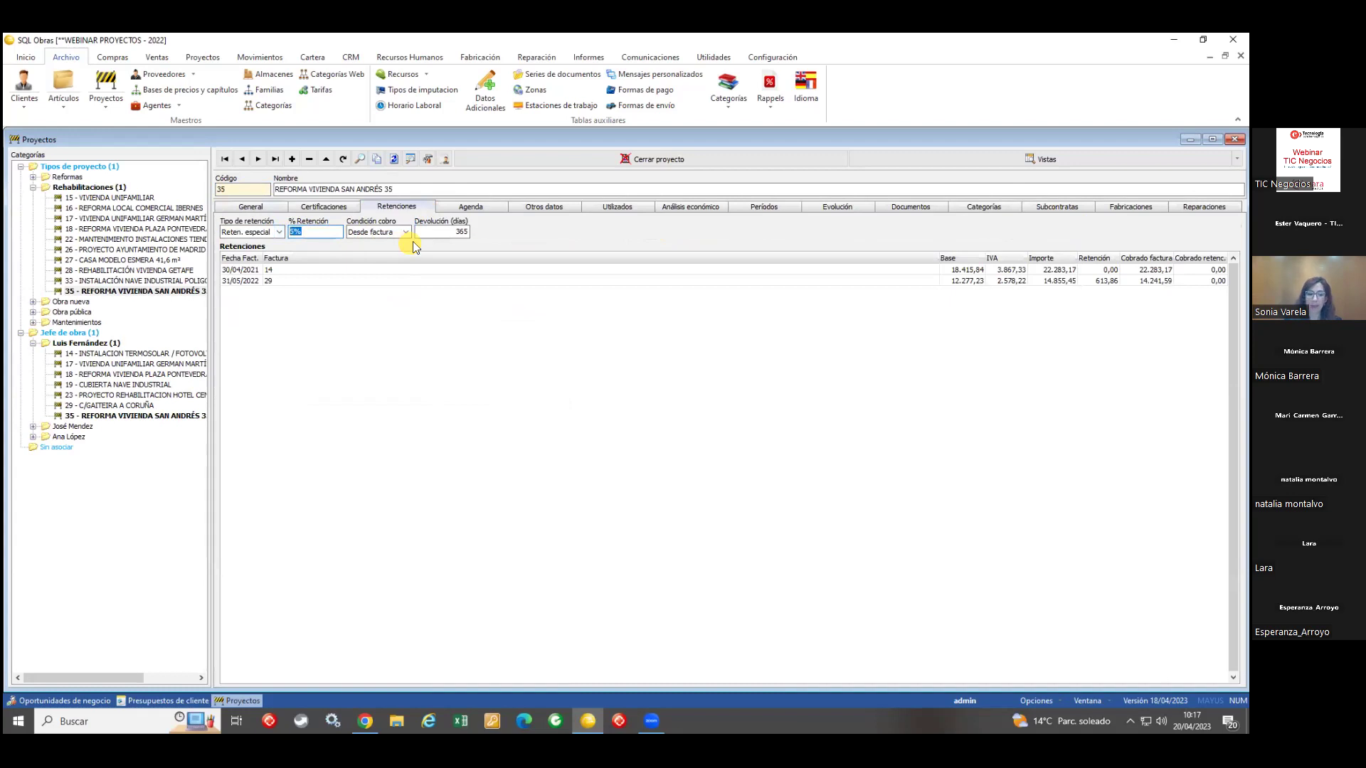
{"action": "left_click", "coordinate": [470, 206]}
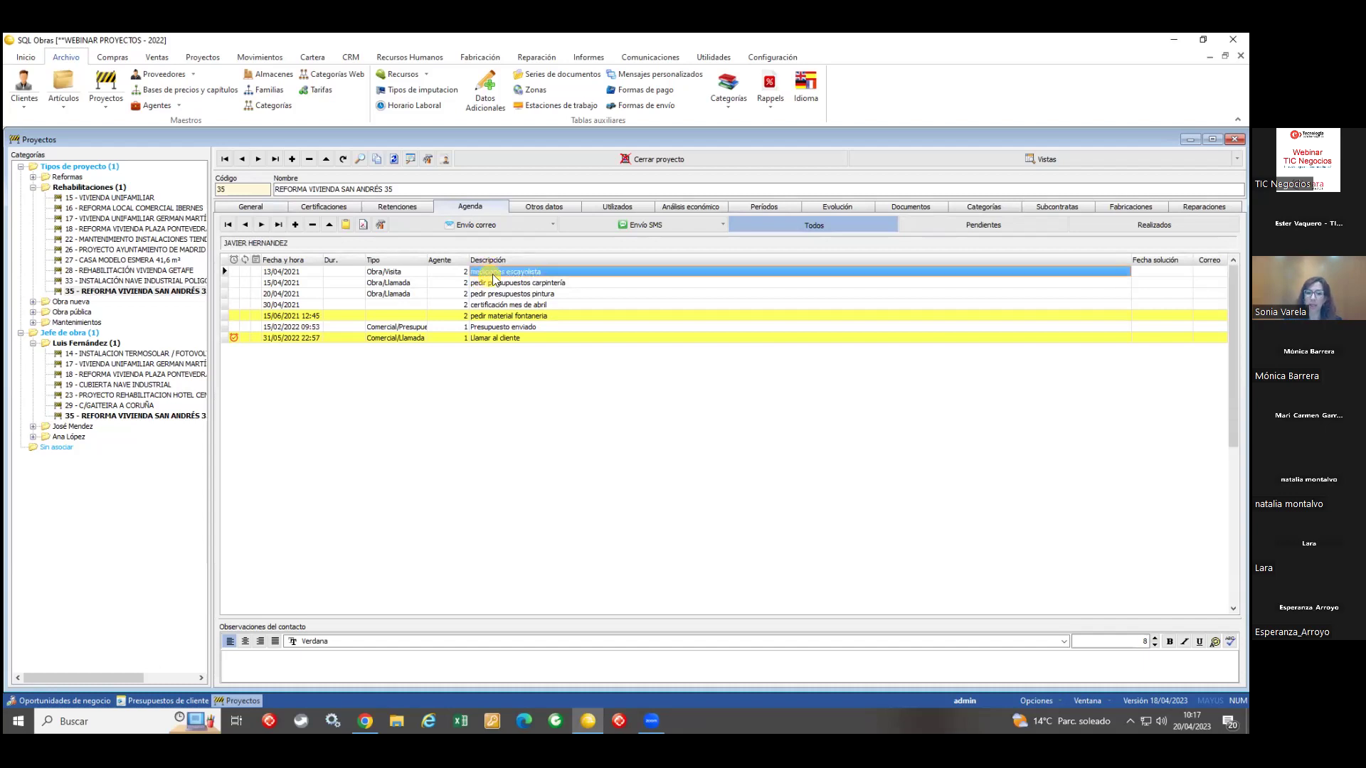
{"action": "left_click", "coordinate": [484, 282]}
{"action": "left_click", "coordinate": [485, 305]}
{"action": "left_click", "coordinate": [480, 316]}
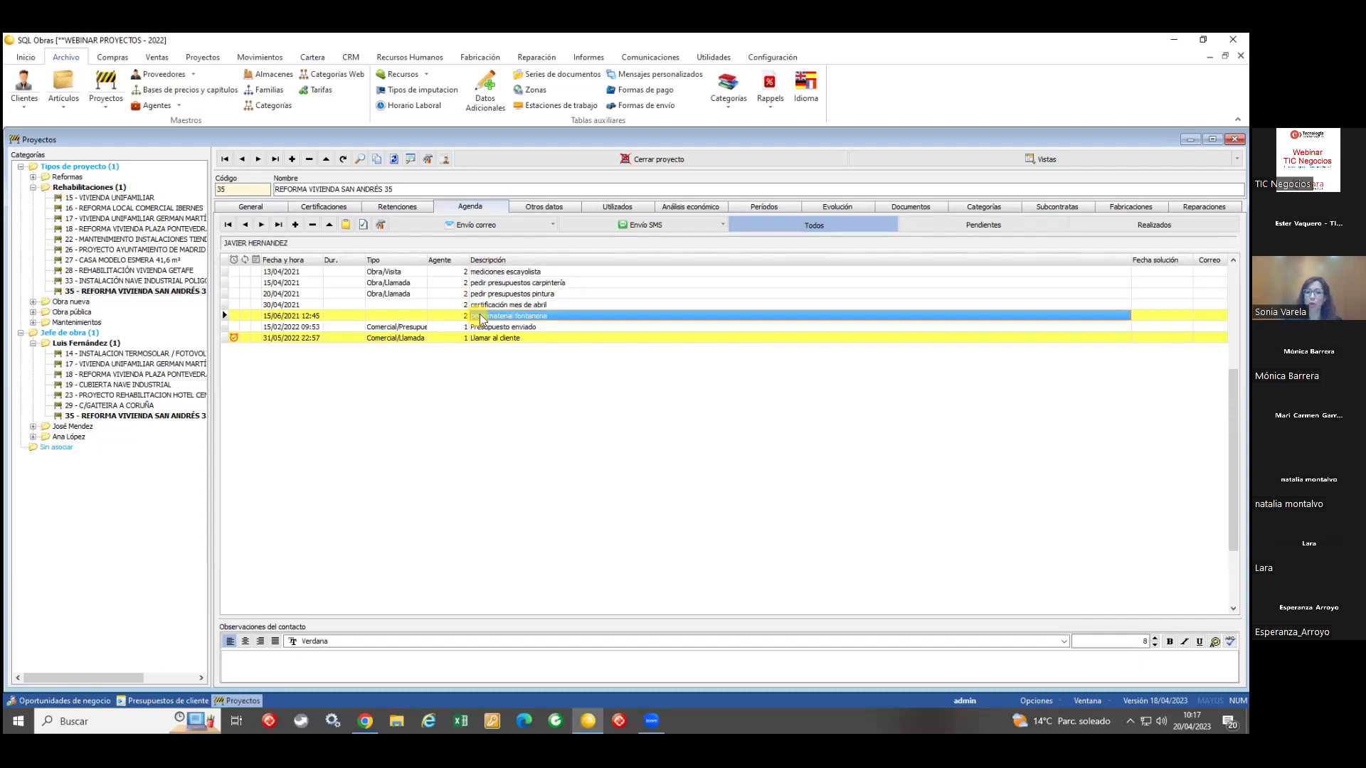
{"action": "left_click", "coordinate": [481, 326]}
{"action": "left_click", "coordinate": [482, 339]}
{"action": "left_click", "coordinate": [480, 316]}
{"action": "left_click", "coordinate": [482, 335]}
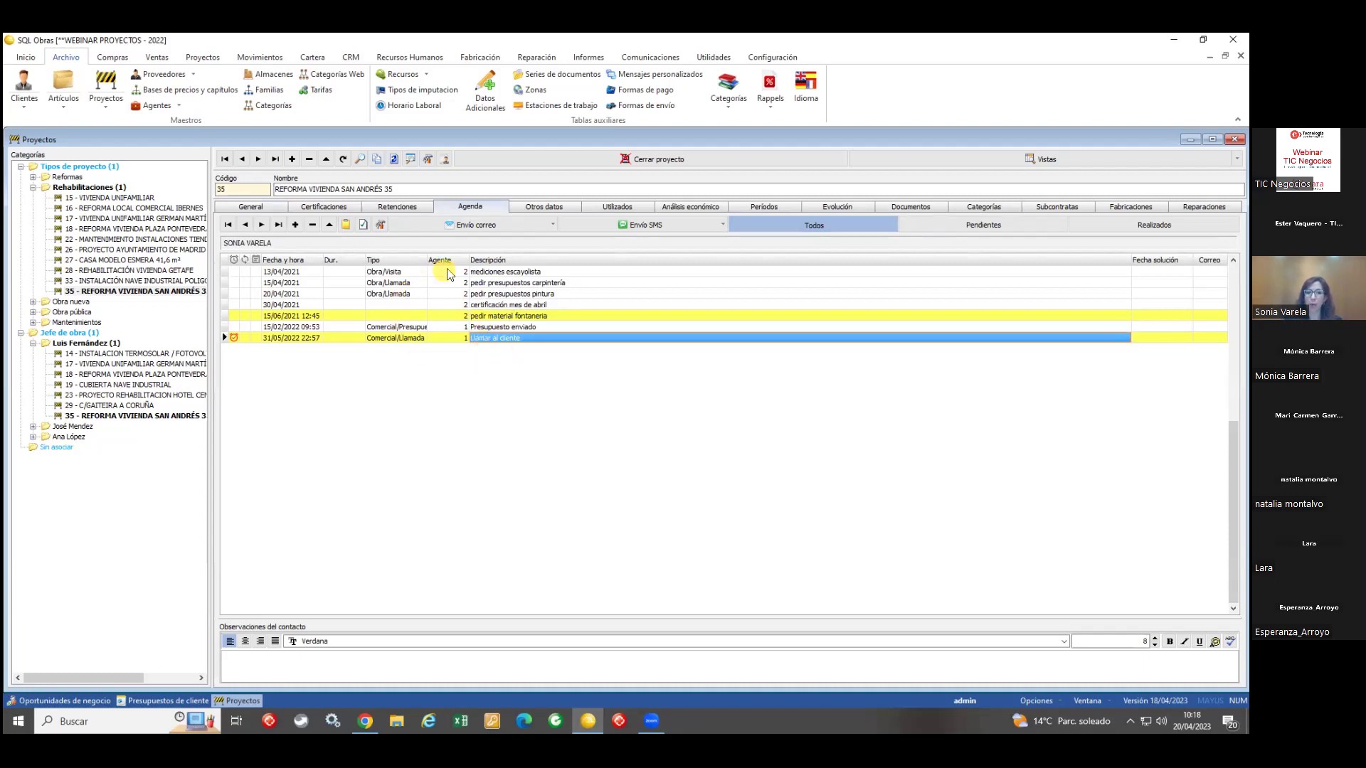
Step: Open the CRM contact agenda and filter it to the first agent's personal agenda, showing only pending entries
{"action": "left_click", "coordinate": [351, 57]}
{"action": "left_click", "coordinate": [24, 83]}
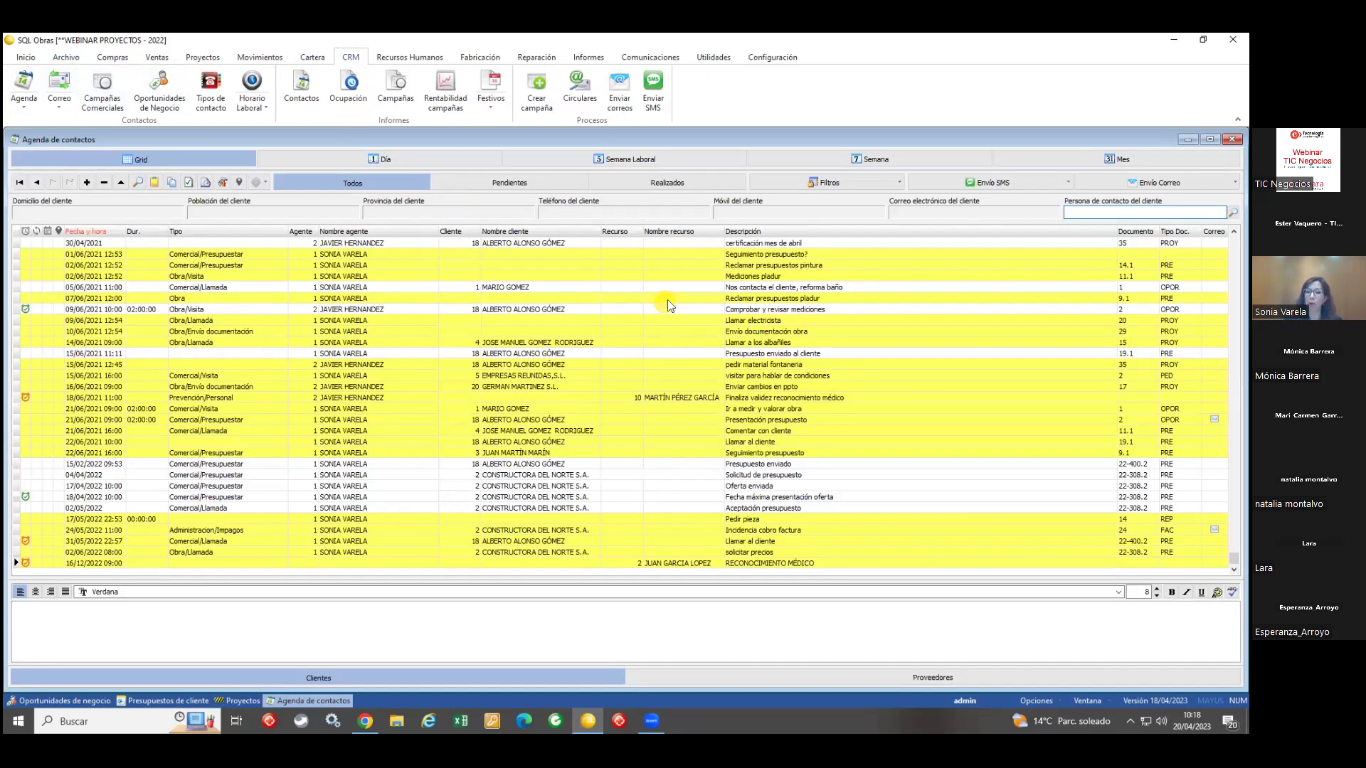
{"action": "left_click", "coordinate": [796, 187]}
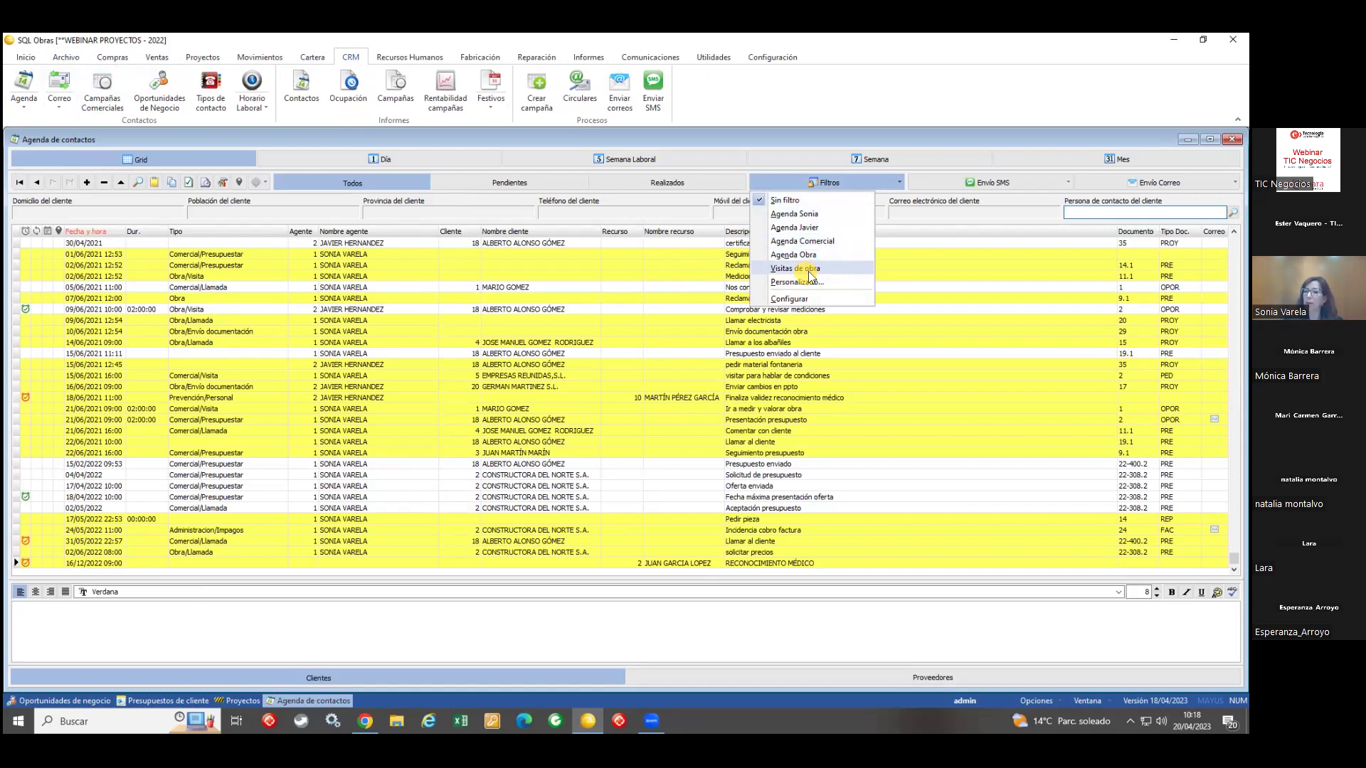
{"action": "left_click", "coordinate": [808, 215]}
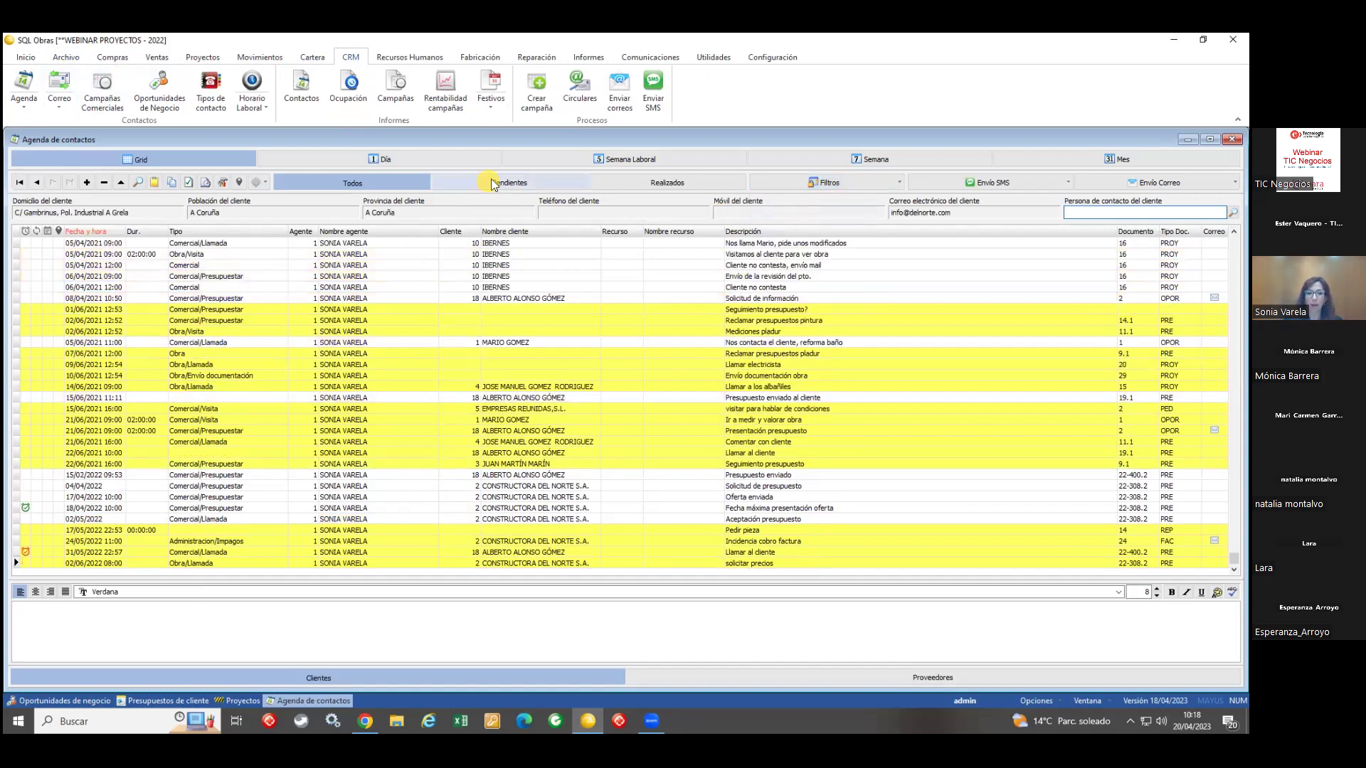
{"action": "left_click", "coordinate": [498, 184]}
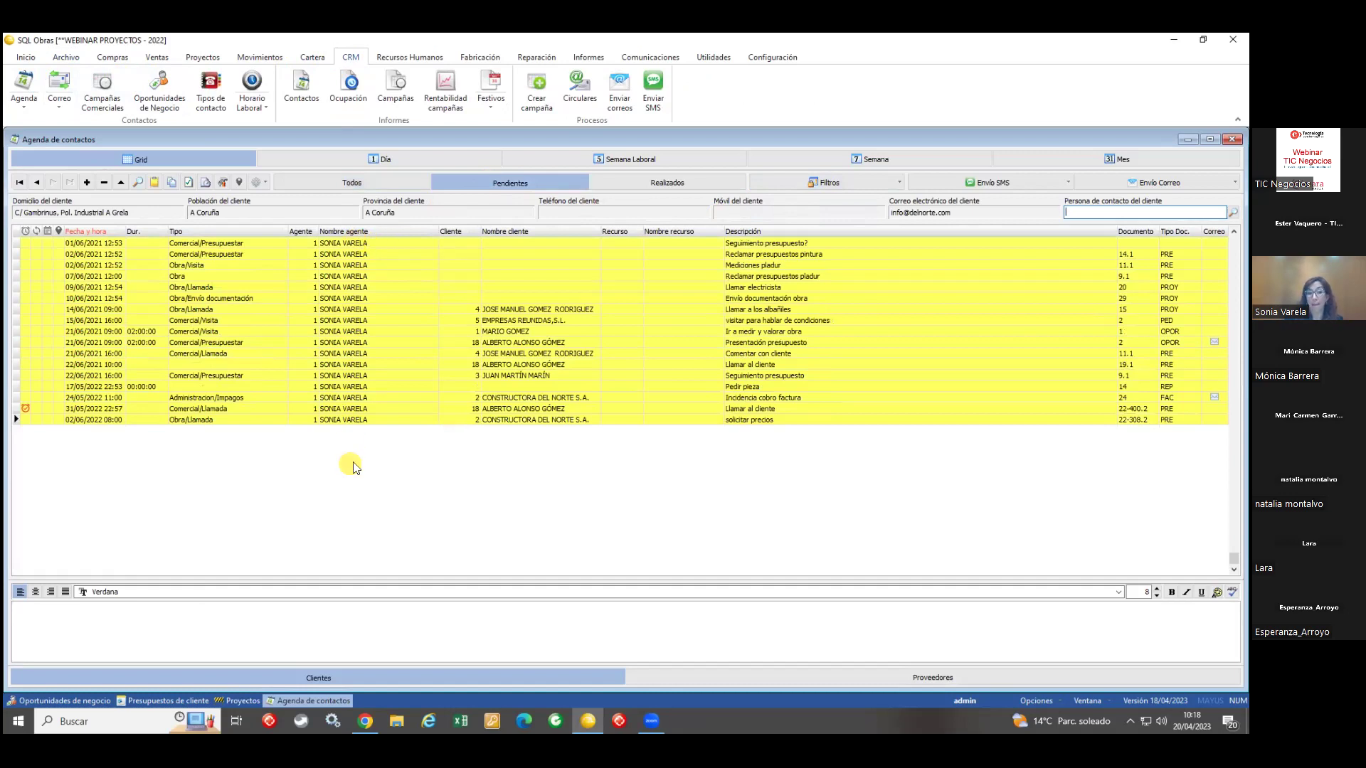
{"action": "left_click", "coordinate": [367, 300]}
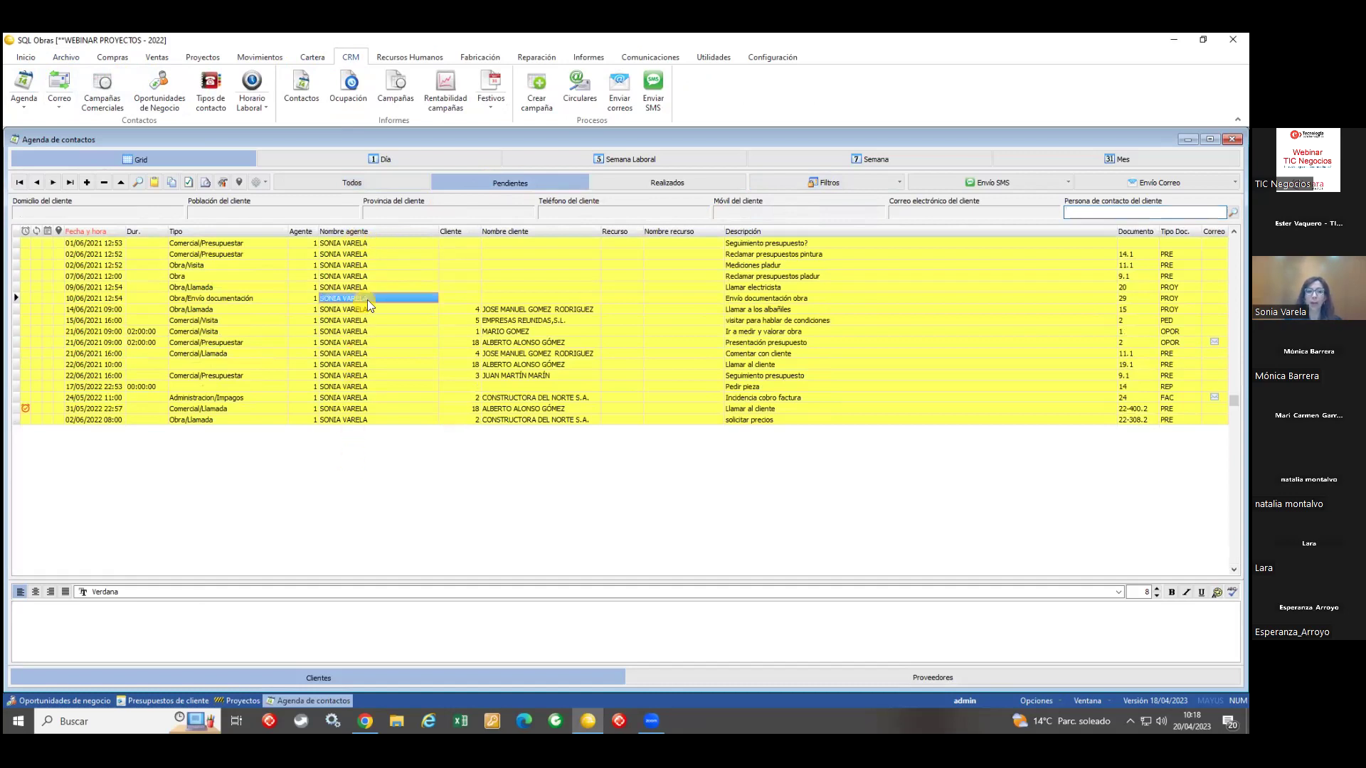
Step: View the pending contacts by working week and by month, colour them by contact type, and return to the grid
{"action": "left_click", "coordinate": [555, 164]}
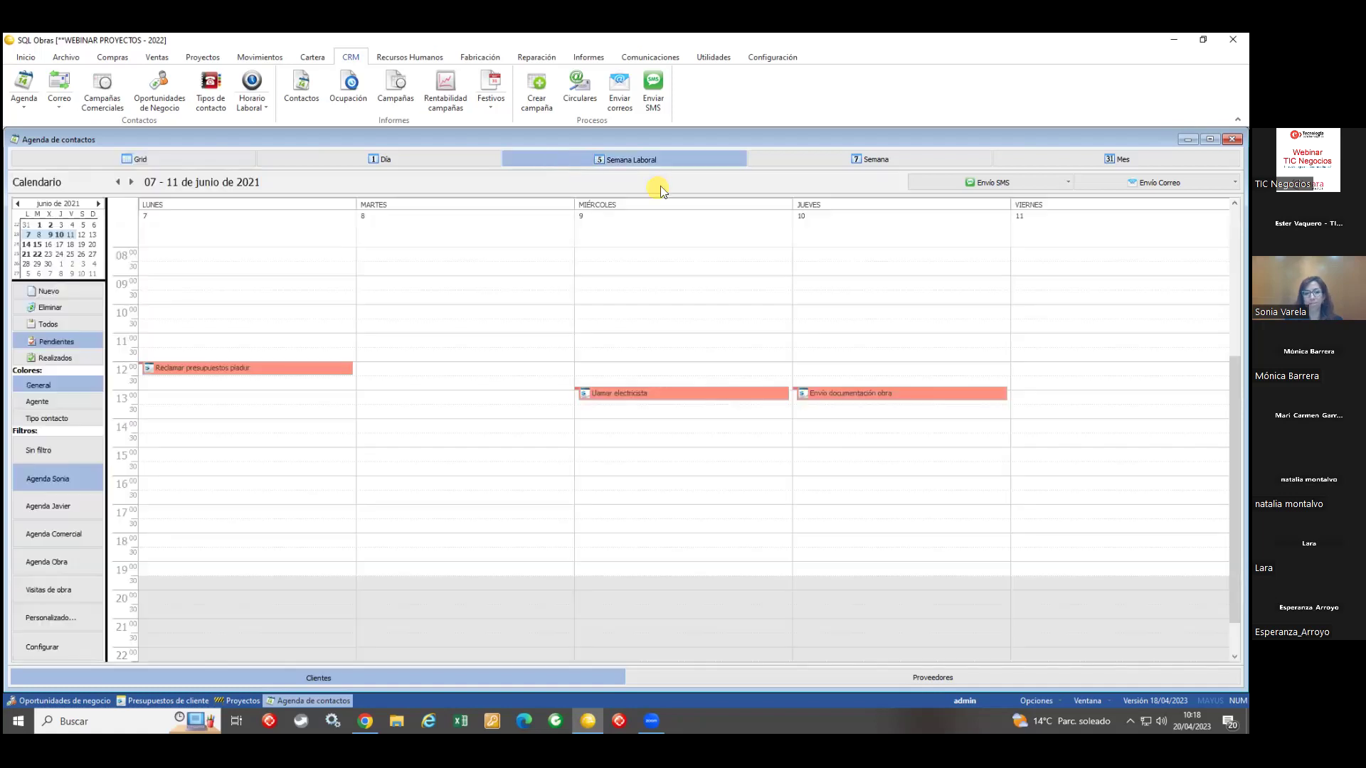
{"action": "left_click", "coordinate": [1017, 159]}
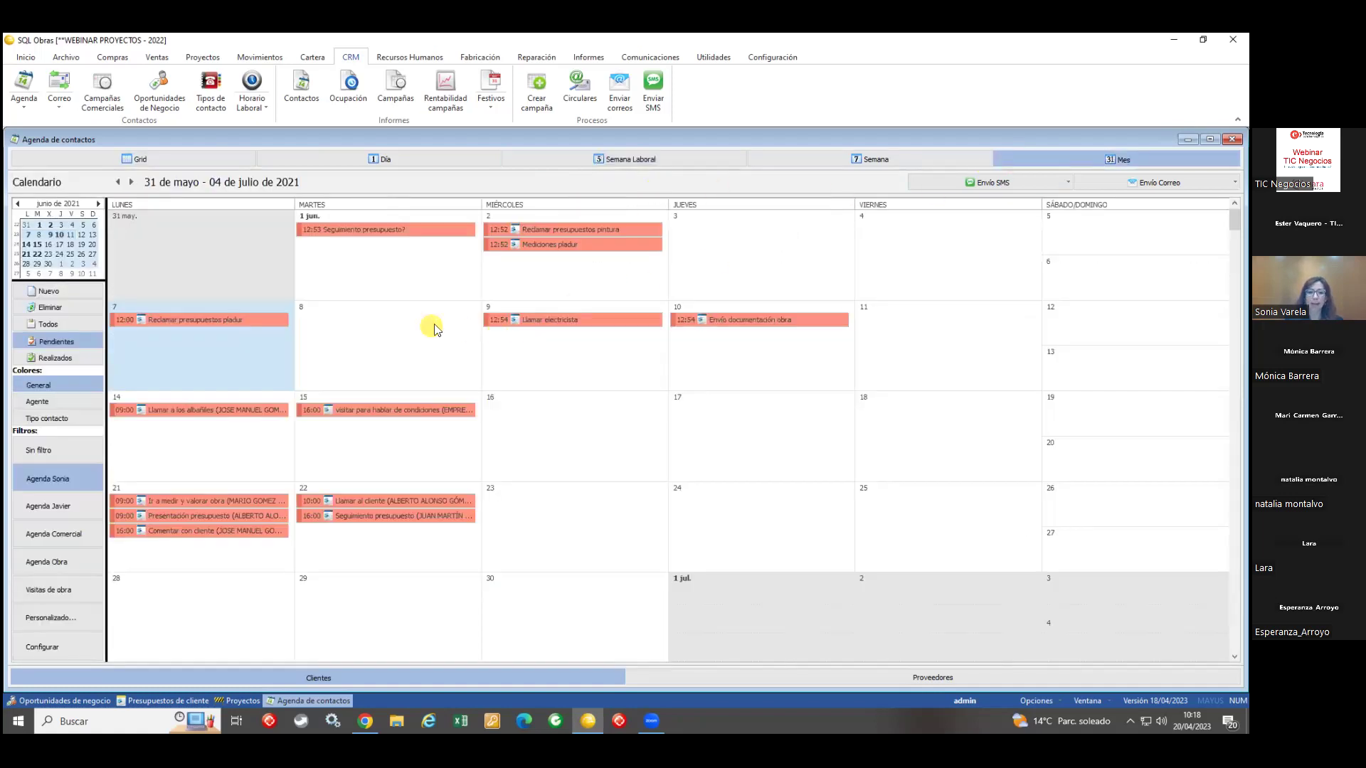
{"action": "left_click", "coordinate": [46, 419]}
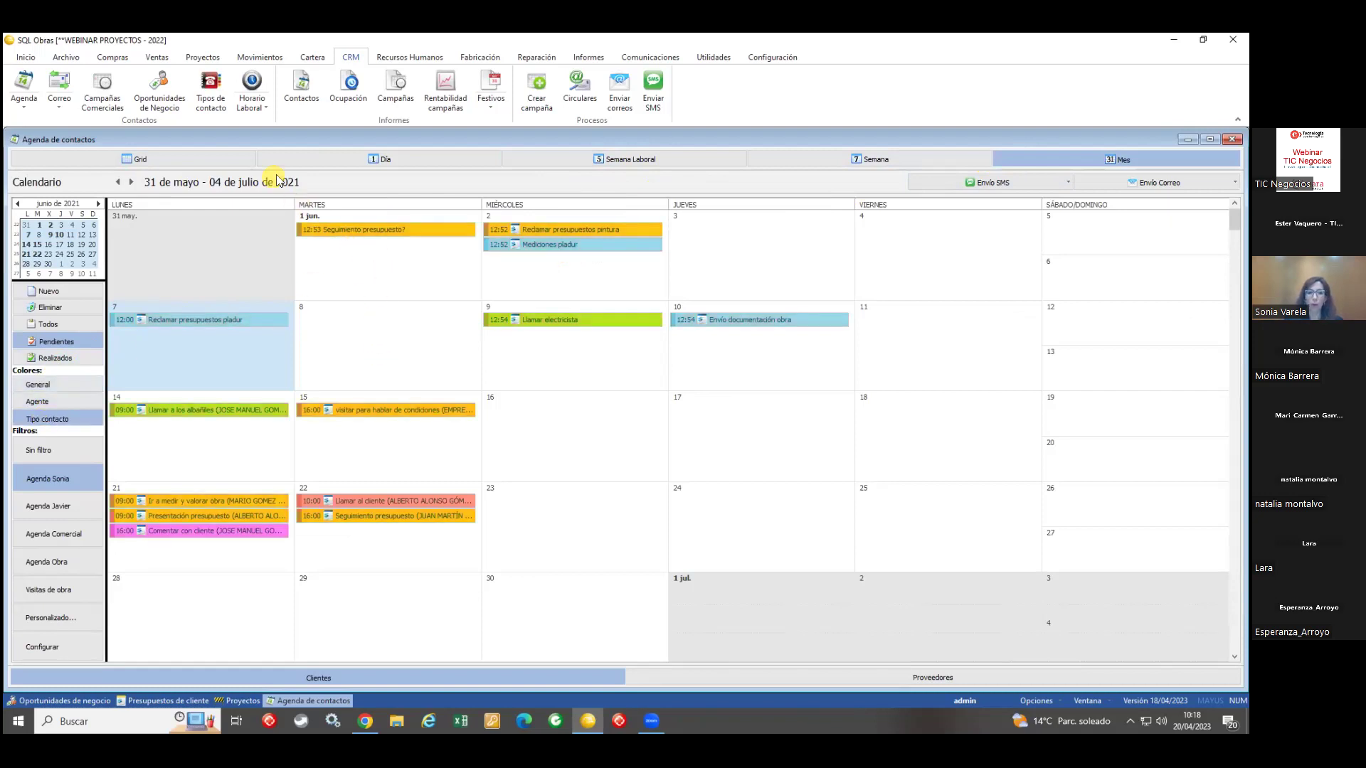
{"action": "left_click", "coordinate": [244, 158]}
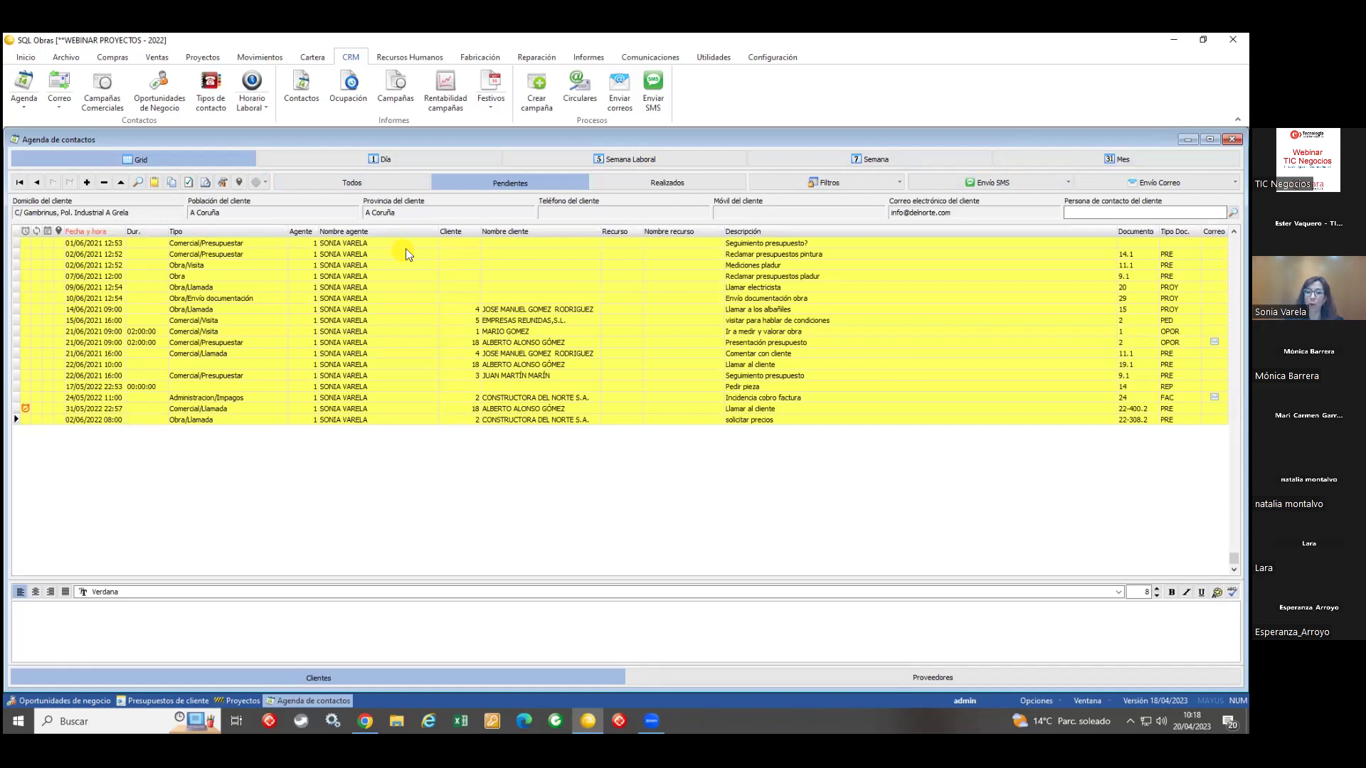
Step: Open the client record of Constructora del Norte S.A. from its pending agenda entry, review its contacts and close the record
{"action": "left_click", "coordinate": [475, 331]}
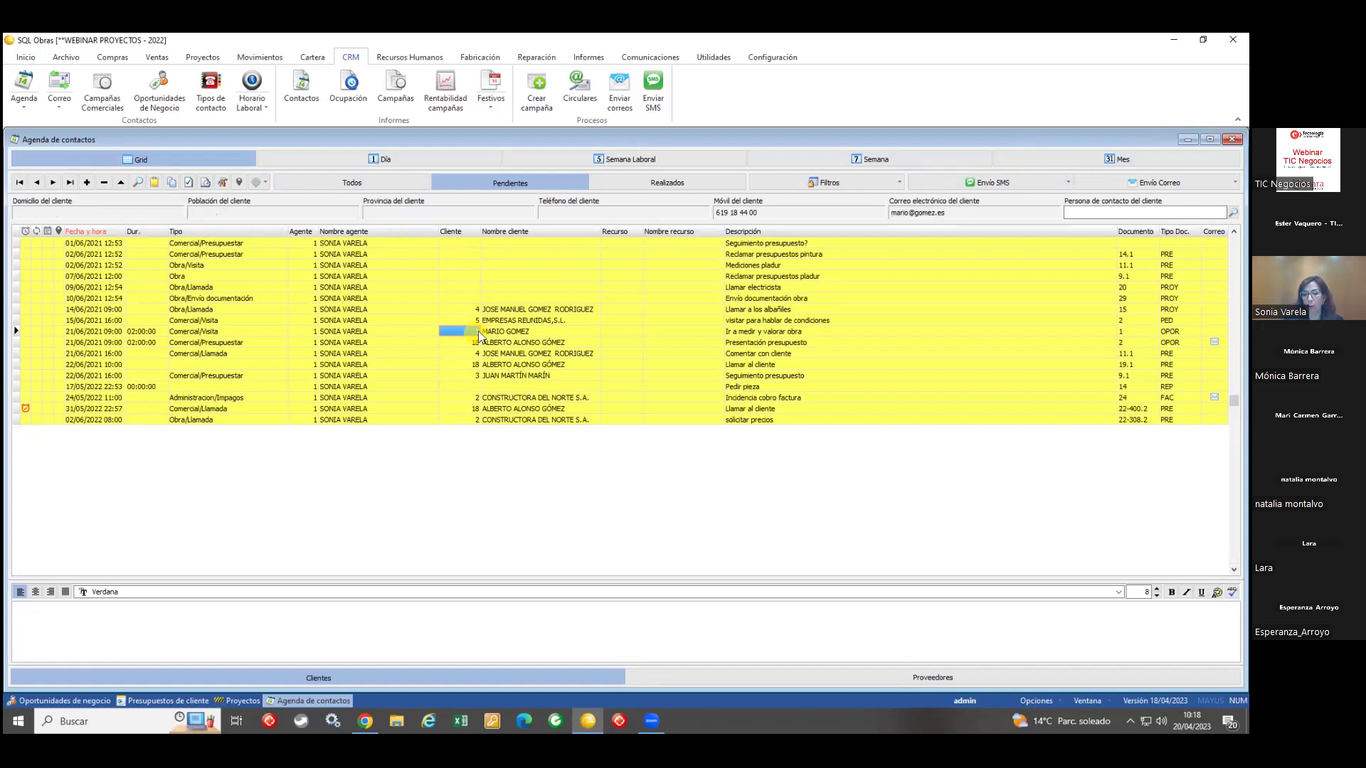
{"action": "left_click", "coordinate": [473, 397]}
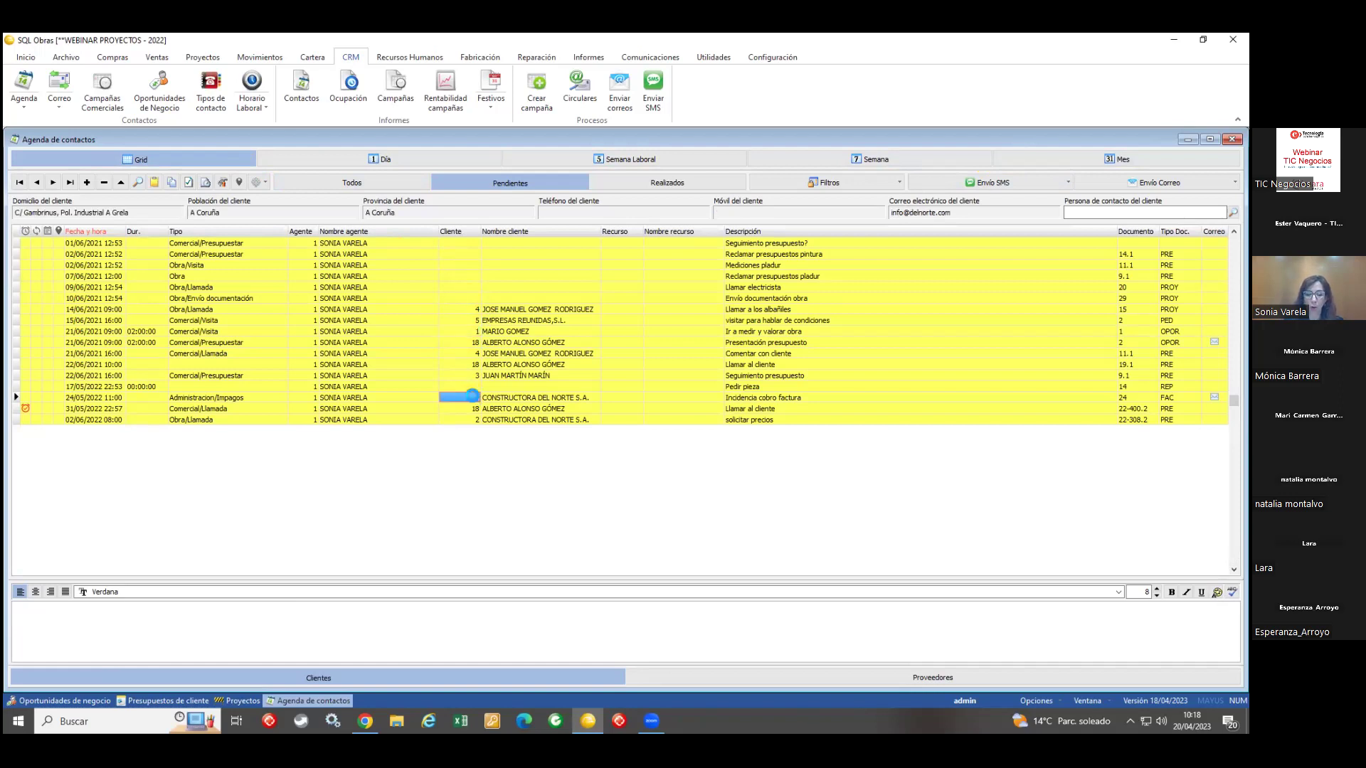
{"action": "double_click", "coordinate": [473, 395]}
{"action": "left_click", "coordinate": [331, 265]}
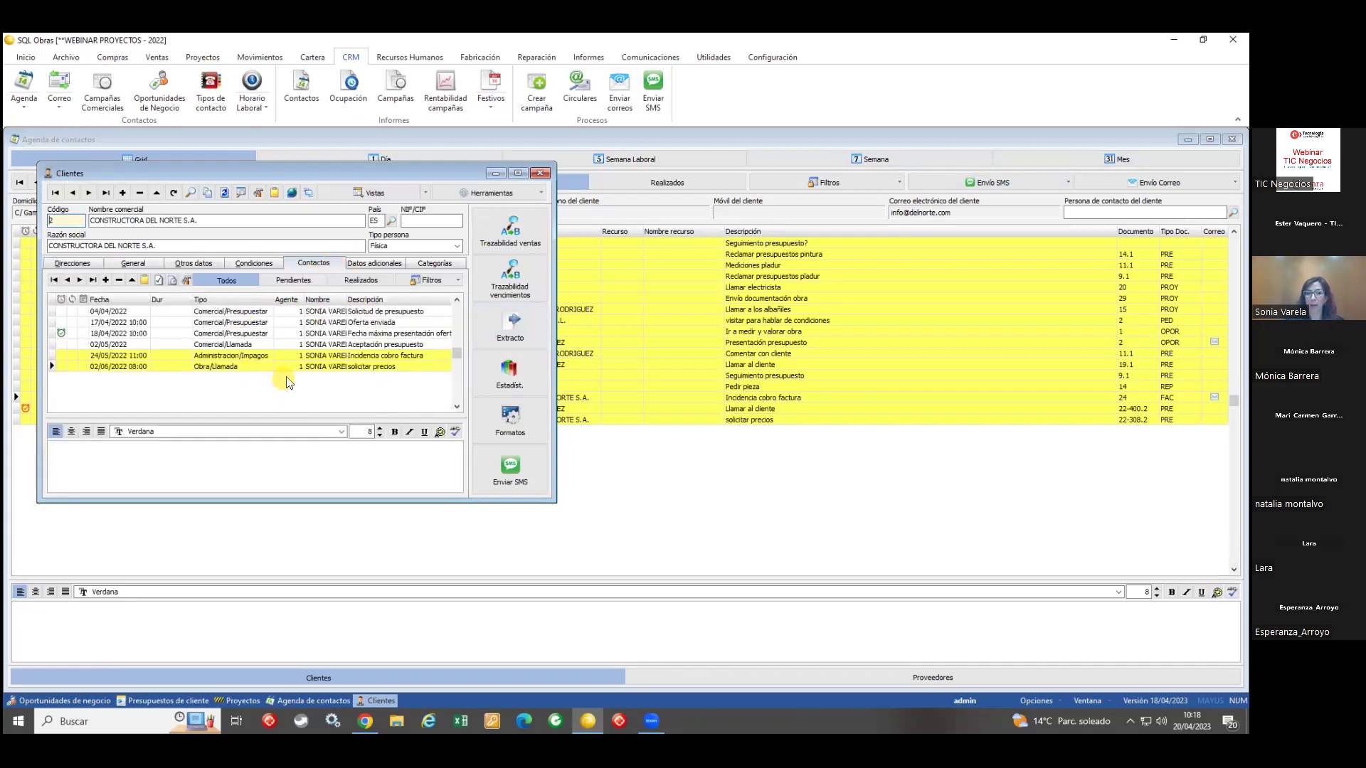
{"action": "left_click", "coordinate": [540, 173]}
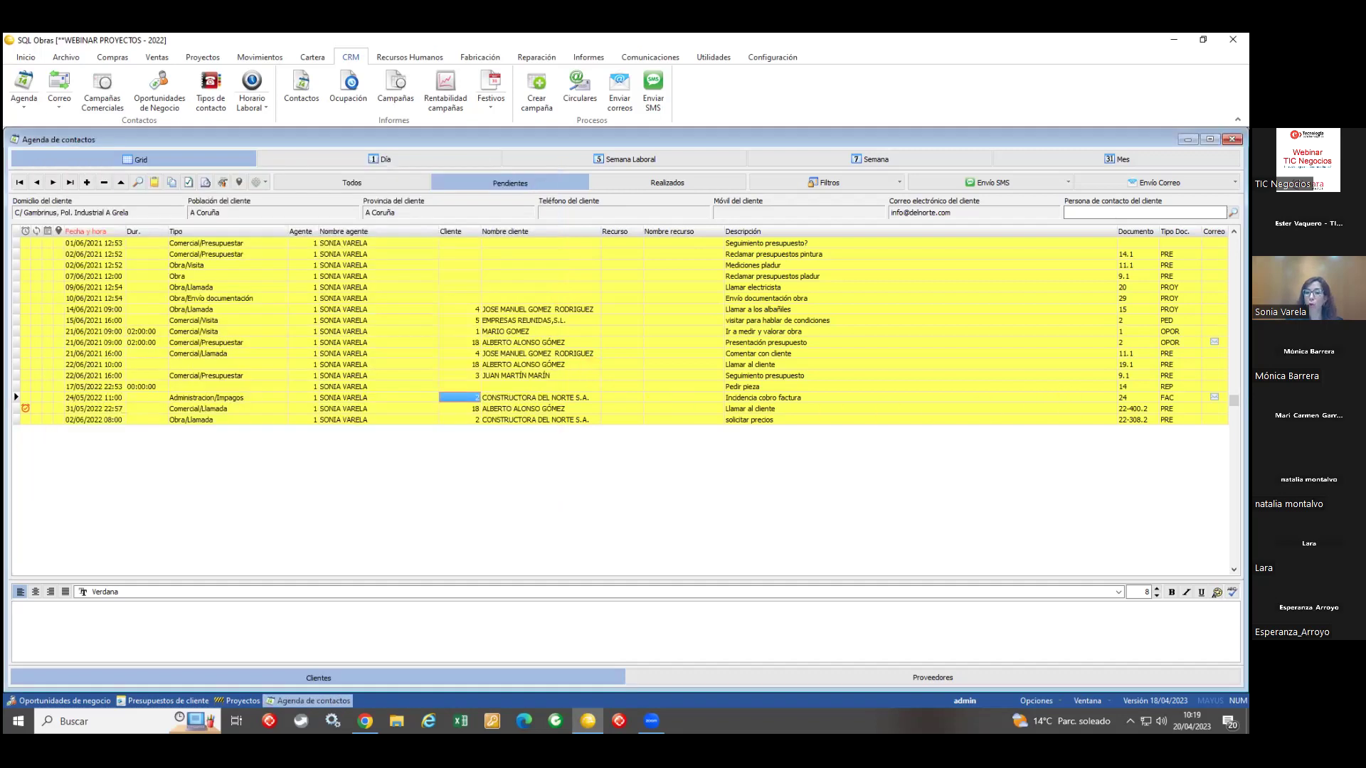
Step: Check the linked document numbers and document types of several pending agenda entries, including invoice 24 and project 15
{"action": "left_click", "coordinate": [1135, 397]}
{"action": "left_click", "coordinate": [1134, 387]}
{"action": "left_click", "coordinate": [1134, 364]}
{"action": "left_click", "coordinate": [1136, 342]}
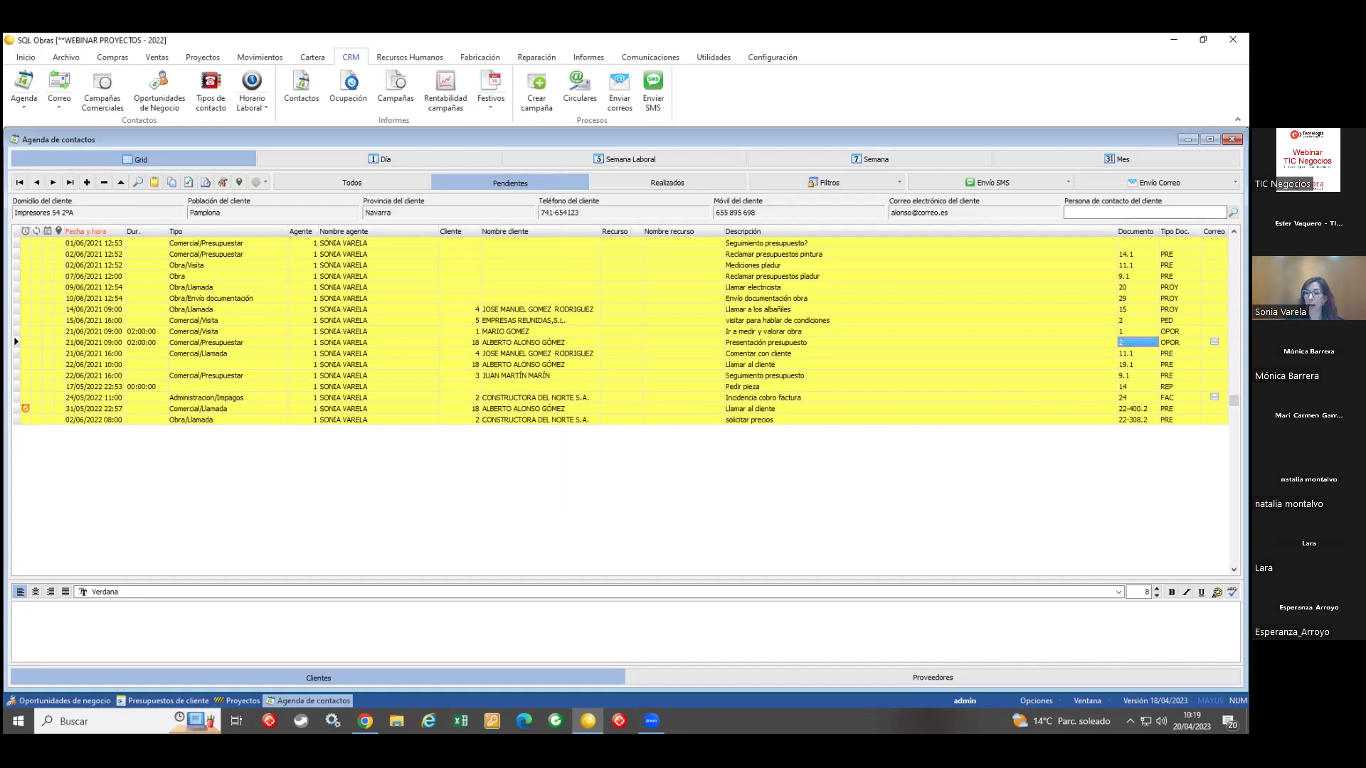
{"action": "left_click", "coordinate": [1179, 398]}
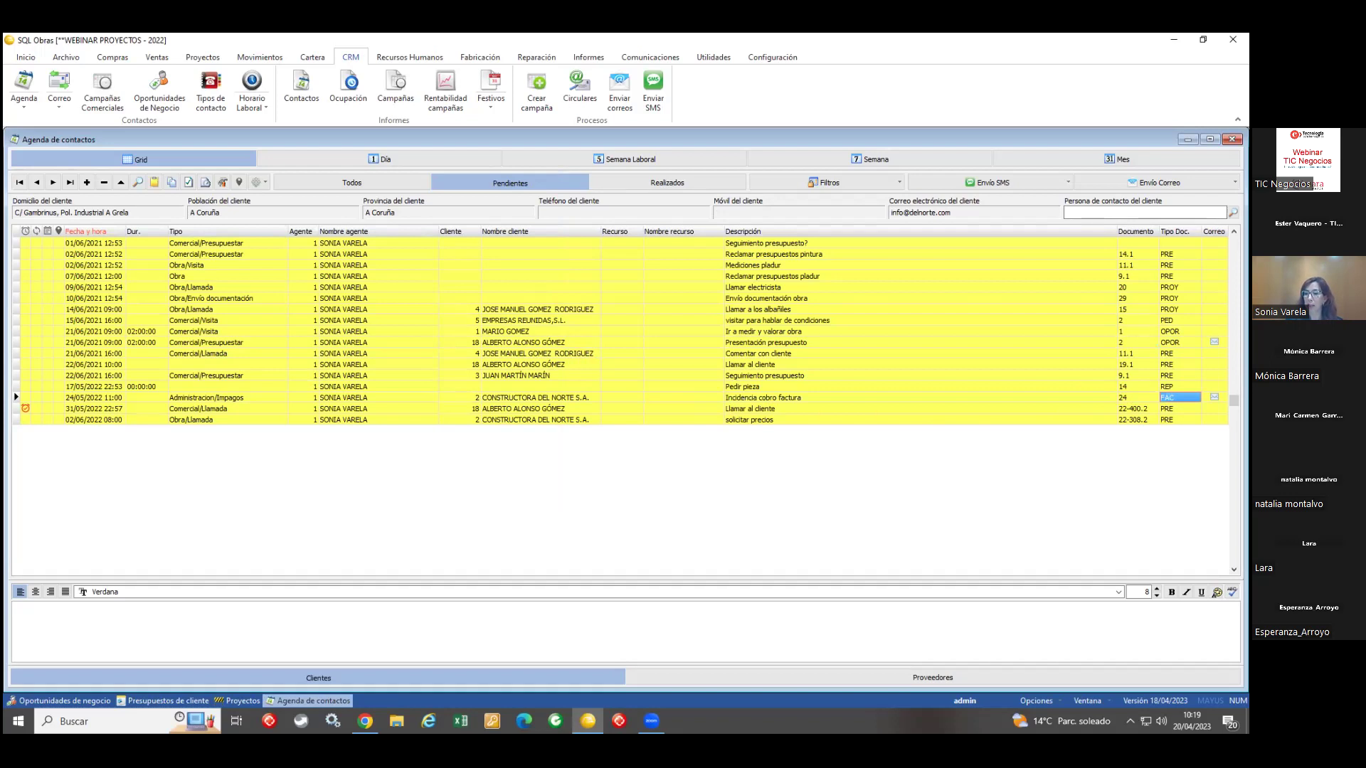
{"action": "left_click", "coordinate": [1136, 309]}
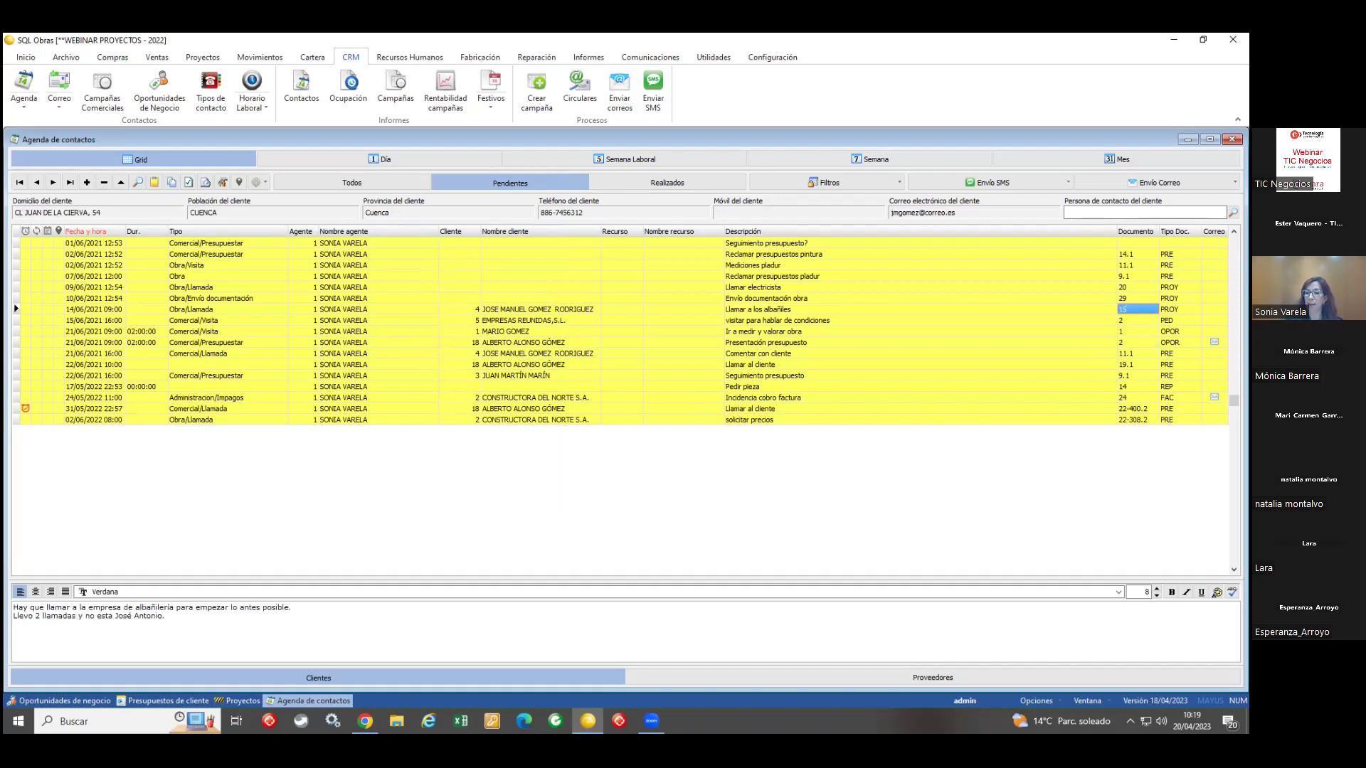
Step: Open budget 22-400.2 from its Llamar al cliente entry, review the budget's agenda, and close both the budget and contact agenda
{"action": "left_click", "coordinate": [799, 410]}
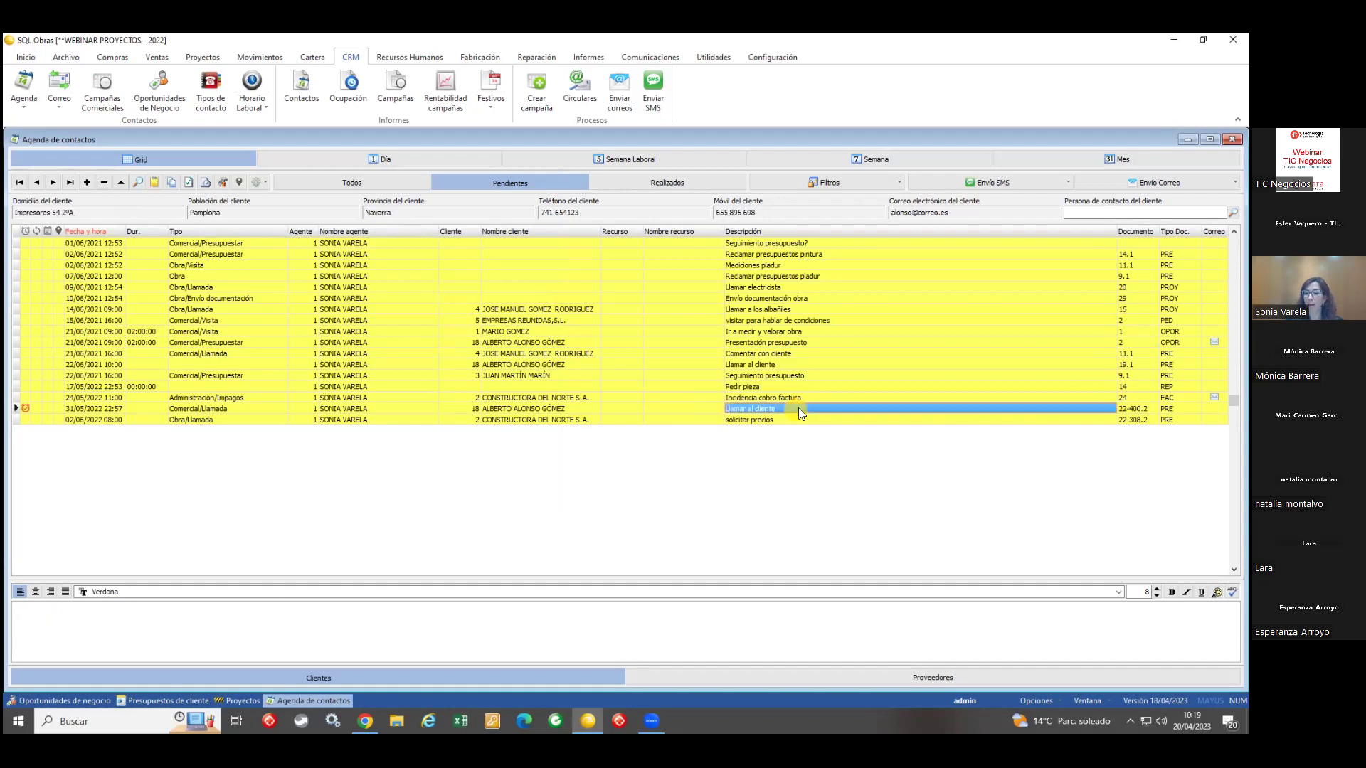
{"action": "left_click", "coordinate": [1179, 409]}
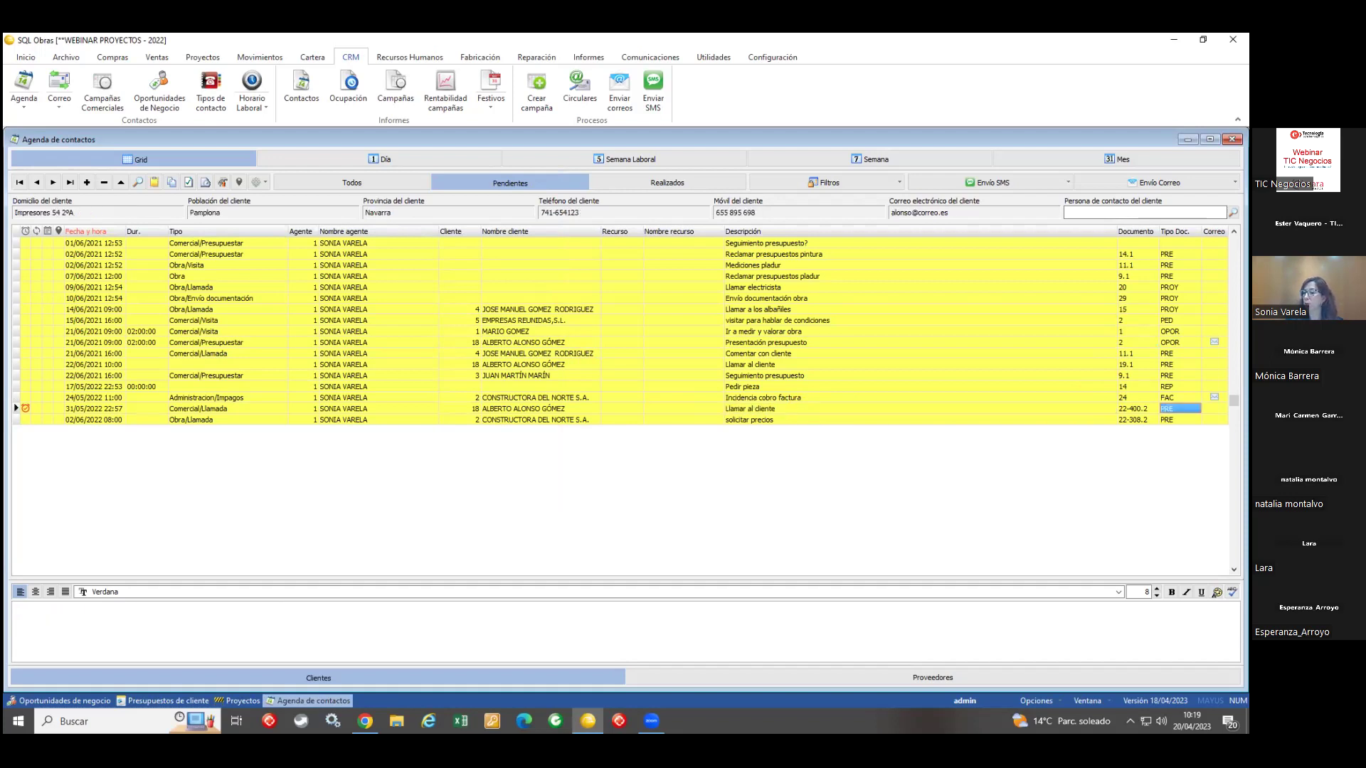
{"action": "double_click", "coordinate": [1180, 409]}
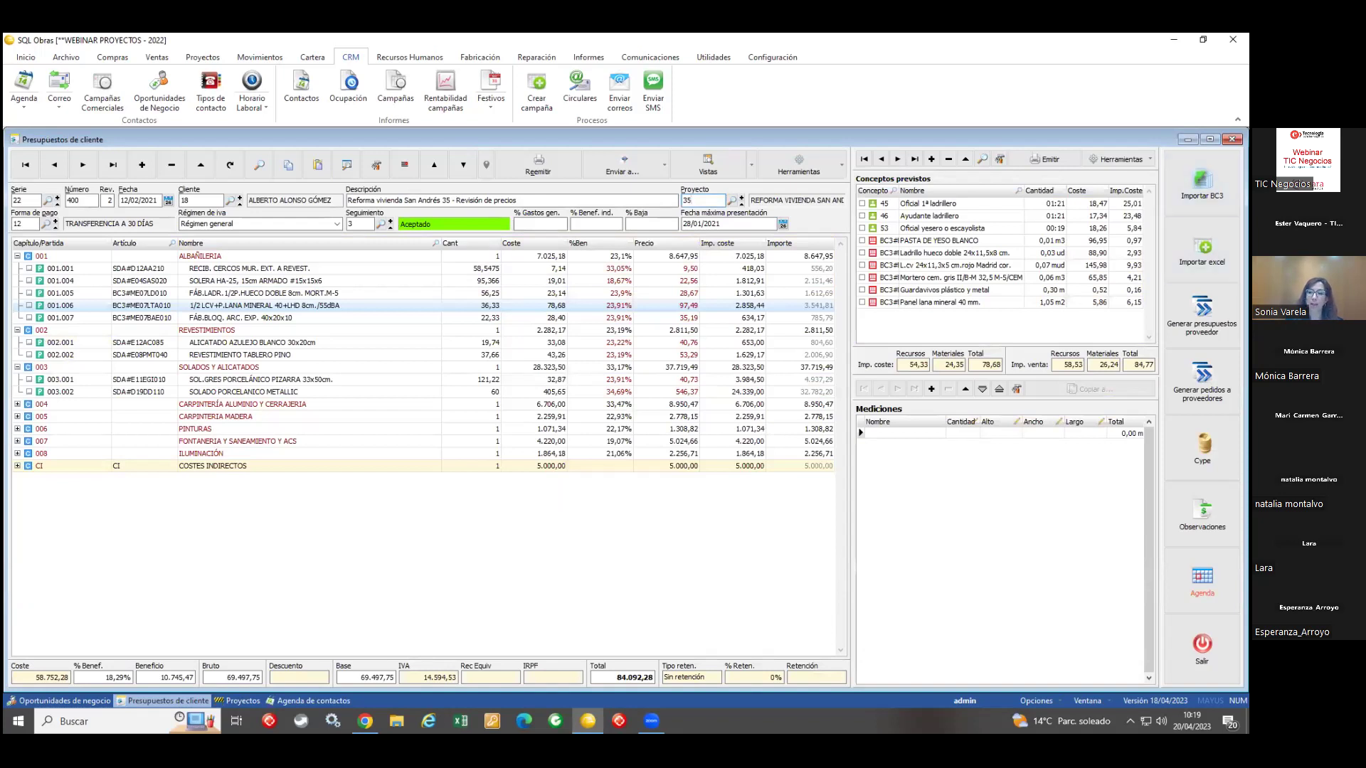
{"action": "left_click", "coordinate": [1202, 578]}
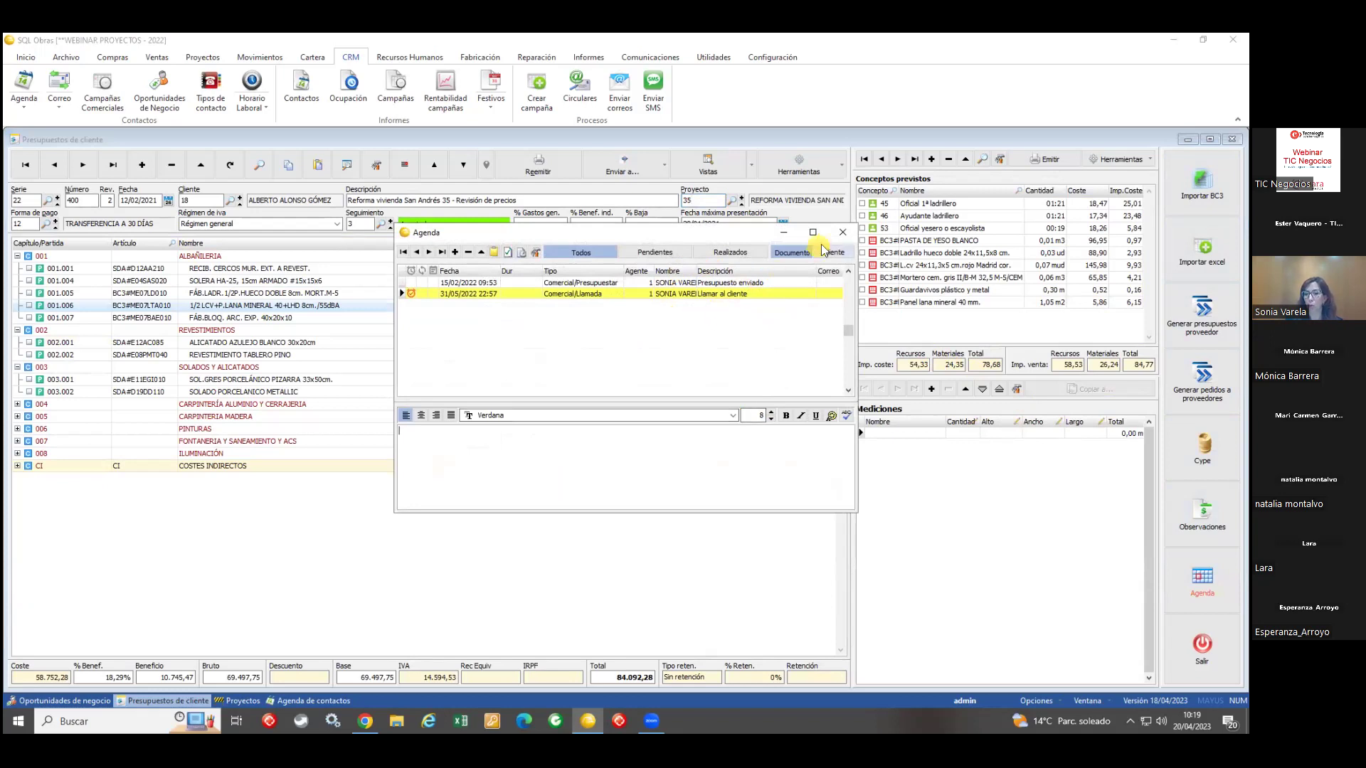
{"action": "left_click", "coordinate": [842, 234]}
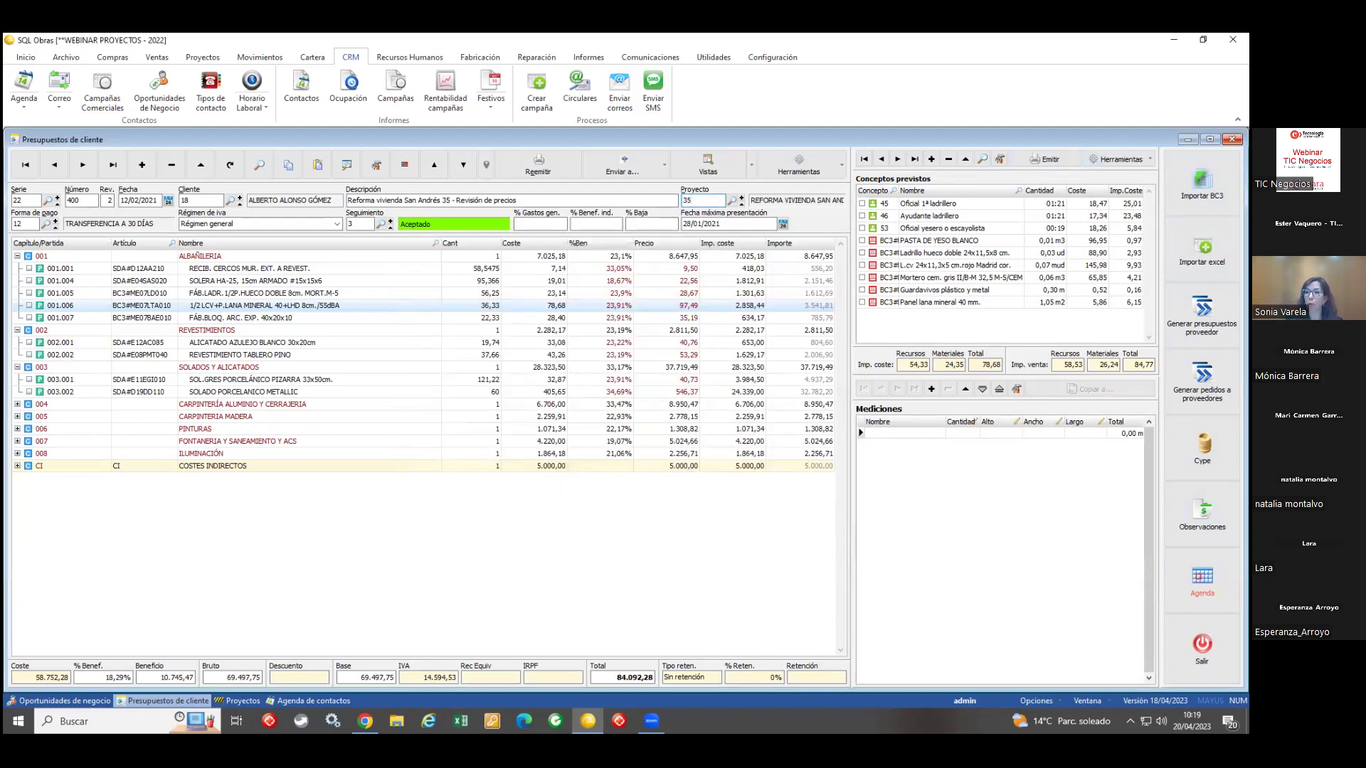
{"action": "key", "text": "Escape"}
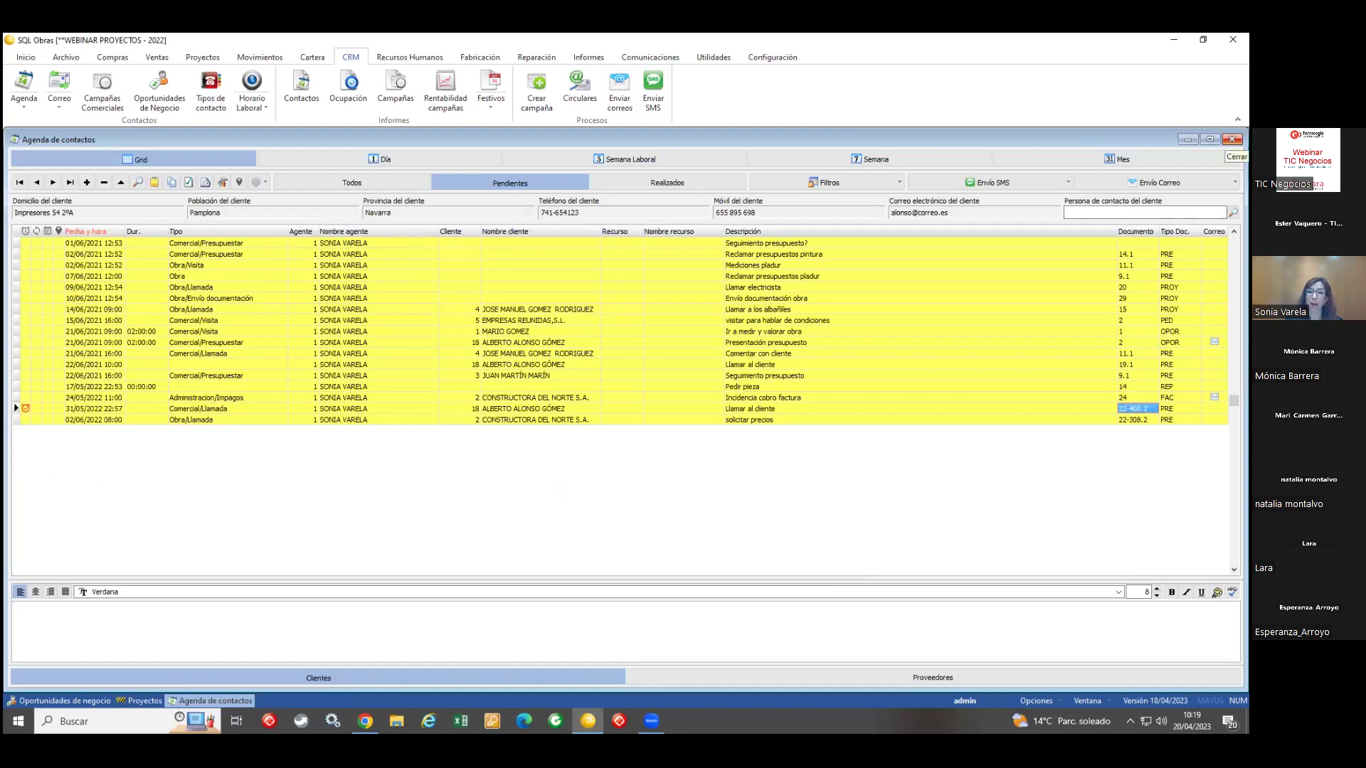
{"action": "left_click", "coordinate": [1233, 139]}
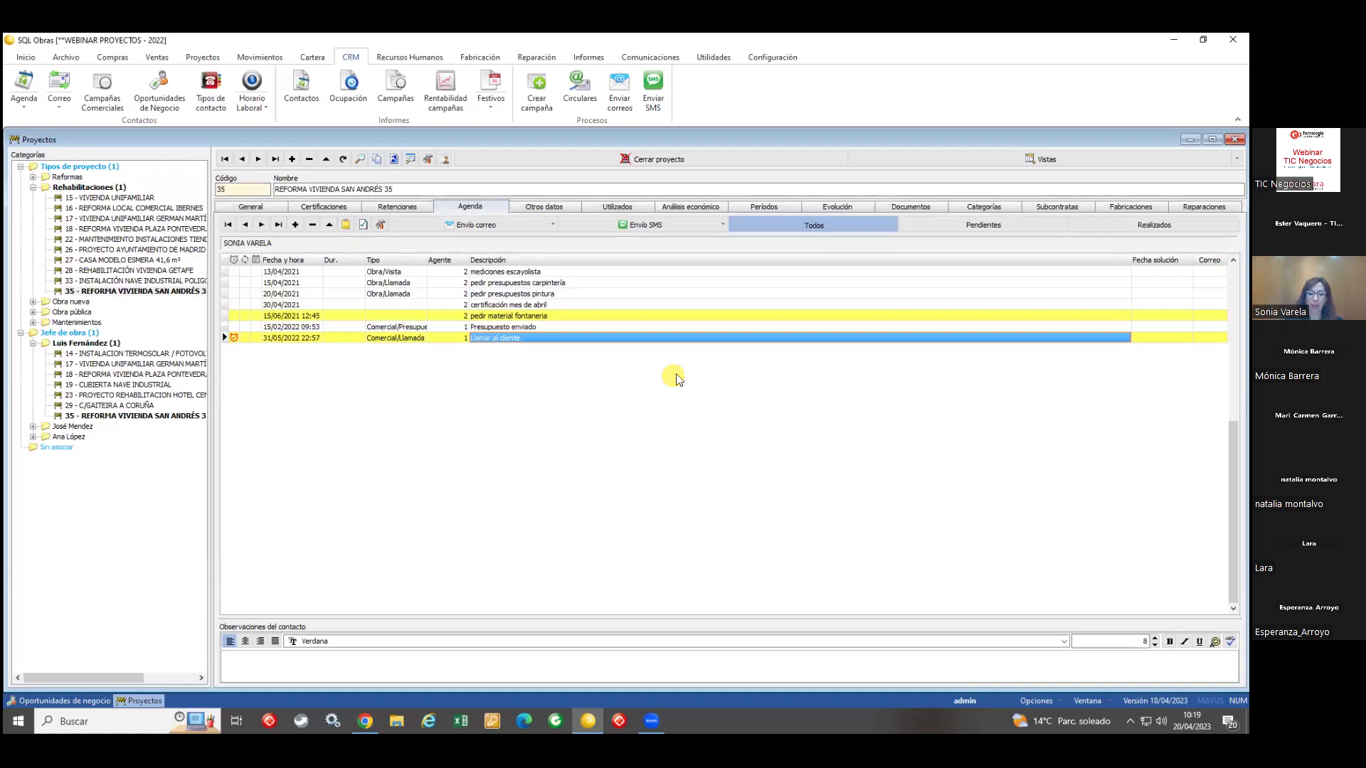
Step: Show project 35's planned periods on a daily timeline and examine the scheduled dates of its Albañilería items
{"action": "left_click", "coordinate": [764, 206]}
{"action": "left_click", "coordinate": [442, 331]}
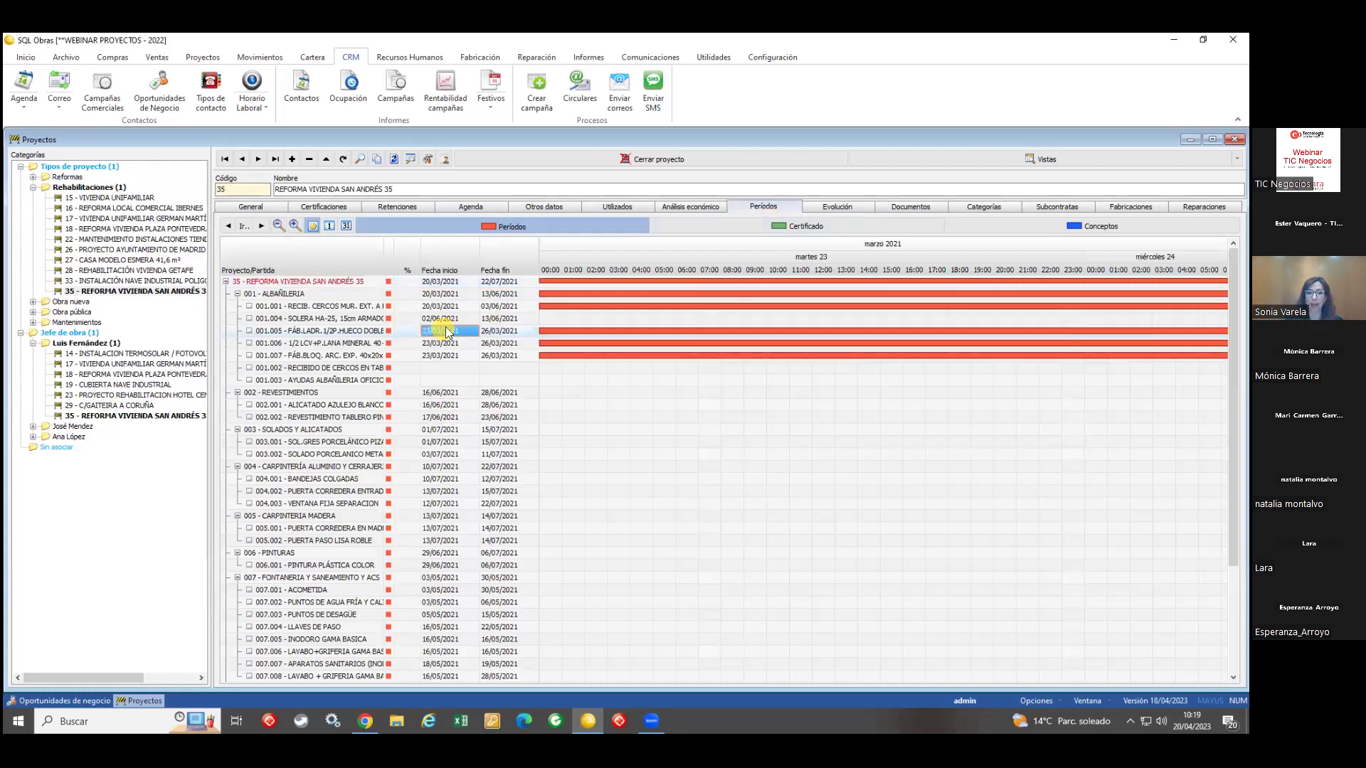
{"action": "left_click", "coordinate": [329, 225]}
{"action": "left_click_drag", "start_coordinate": [593, 297], "coordinate": [626, 297]}
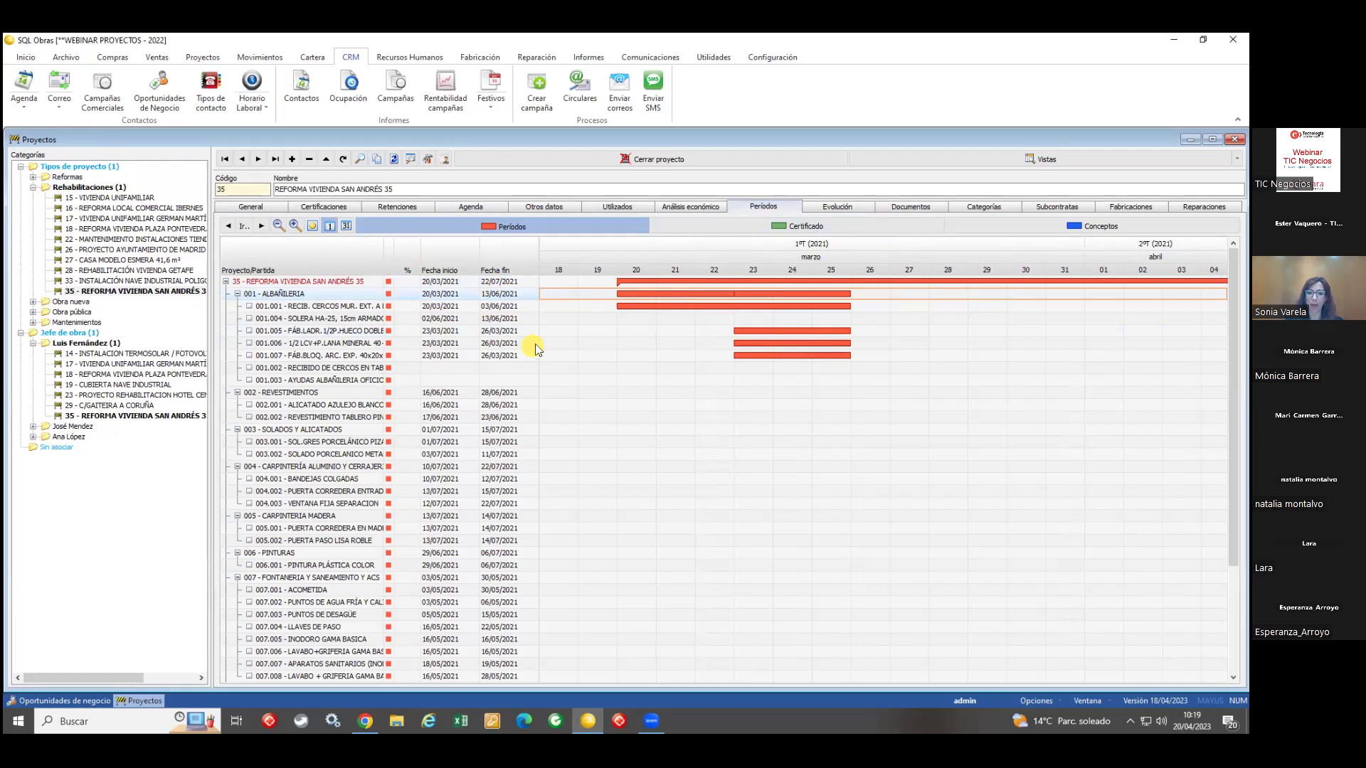
{"action": "left_click", "coordinate": [360, 307]}
{"action": "left_click", "coordinate": [361, 330]}
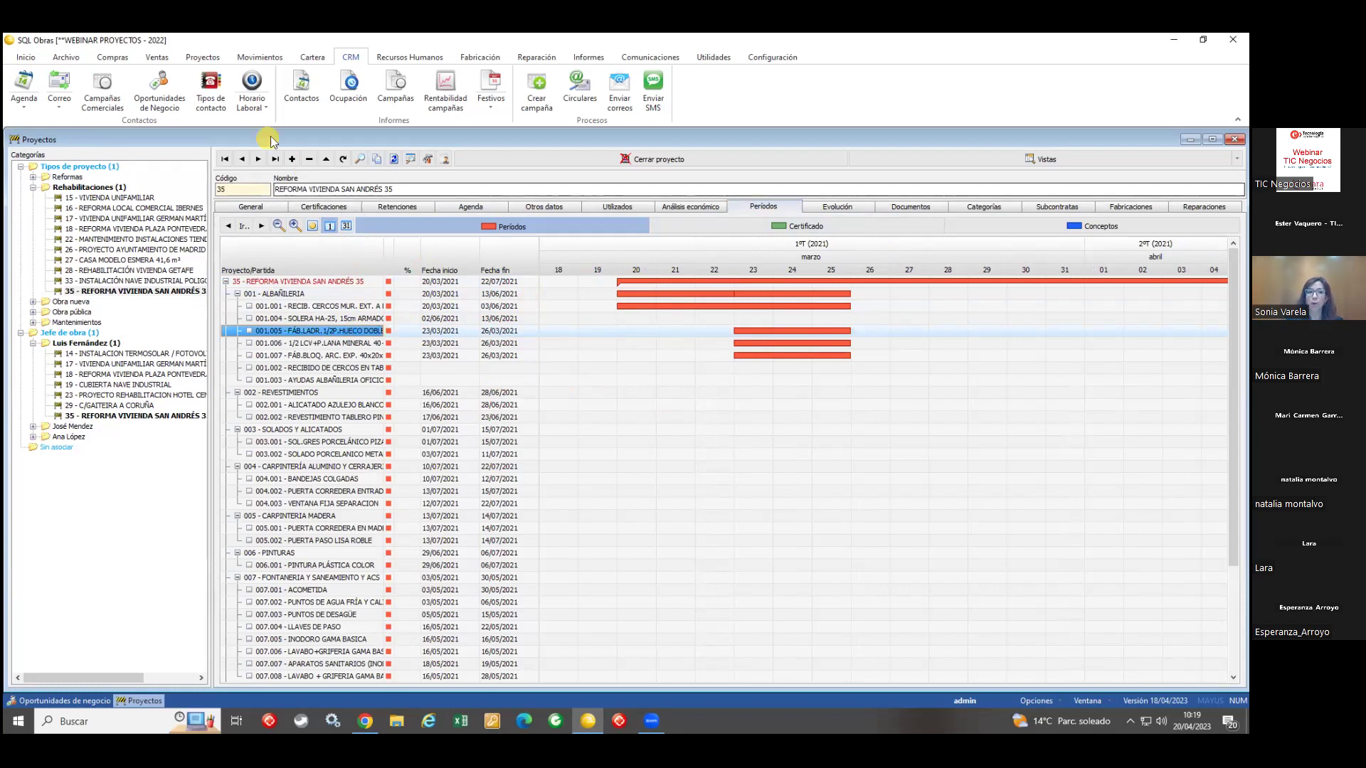
Step: Display the periods of all projects on a monthly timeline with every project collapsed to its summary line
{"action": "left_click", "coordinate": [204, 57]}
{"action": "left_click", "coordinate": [796, 90]}
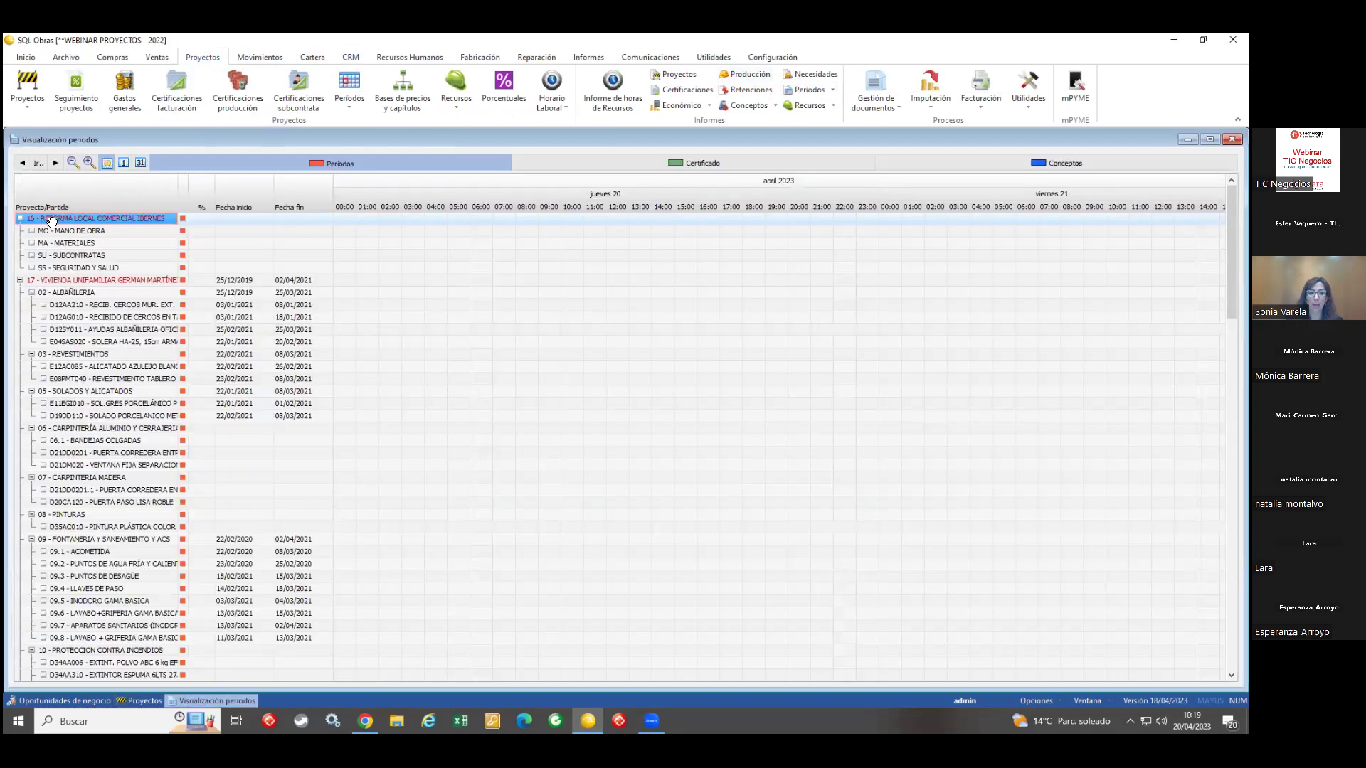
{"action": "left_click", "coordinate": [20, 218]}
{"action": "left_click", "coordinate": [223, 267]}
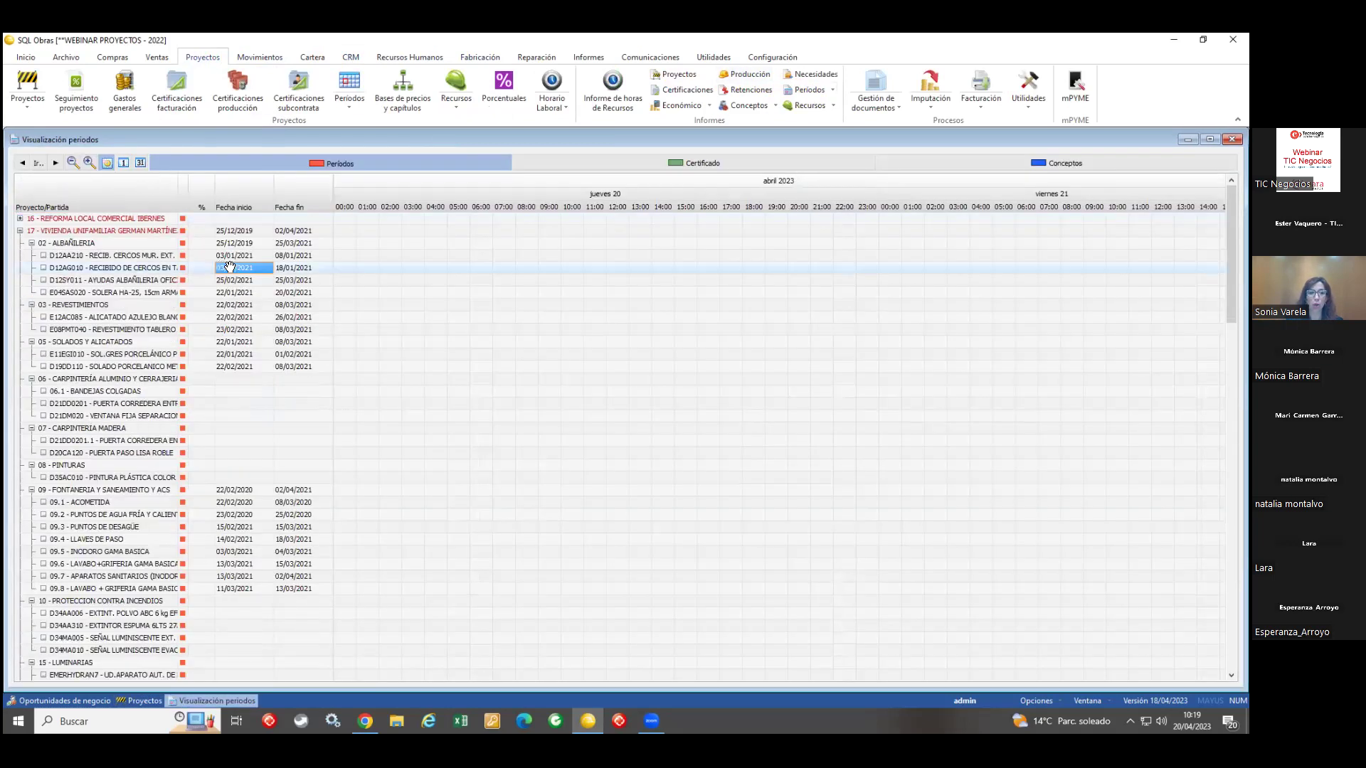
{"action": "left_click", "coordinate": [20, 231]}
{"action": "left_click", "coordinate": [19, 242]}
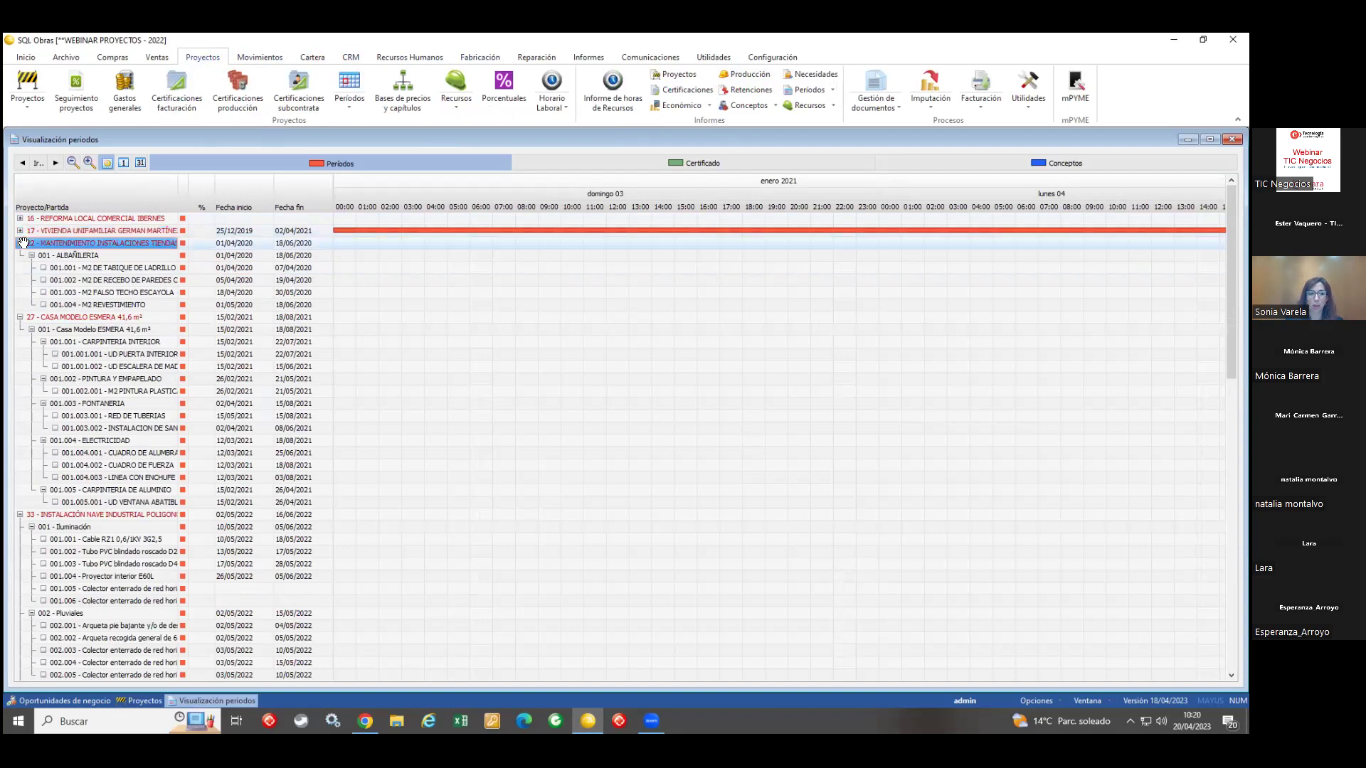
{"action": "left_click", "coordinate": [20, 256]}
{"action": "left_click", "coordinate": [20, 268]}
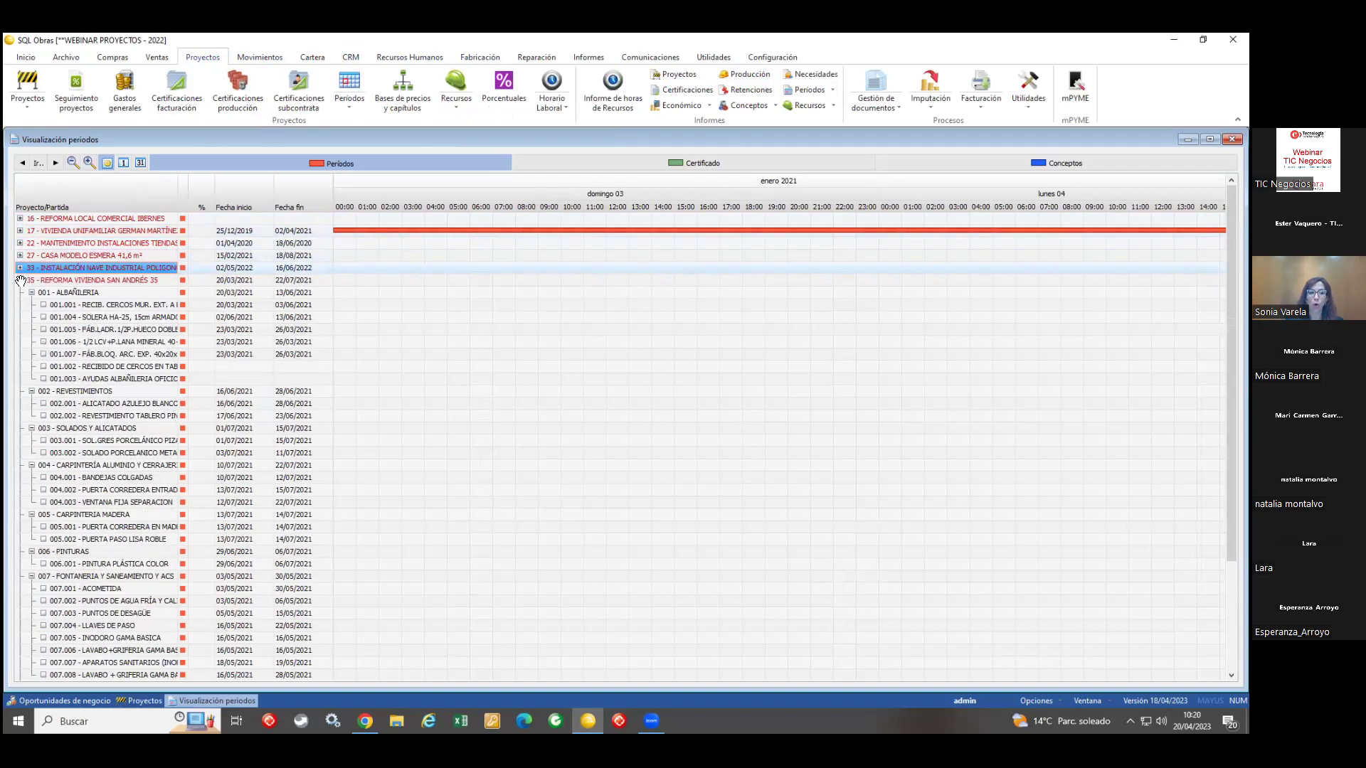
{"action": "left_click", "coordinate": [20, 281]}
{"action": "left_click", "coordinate": [140, 163]}
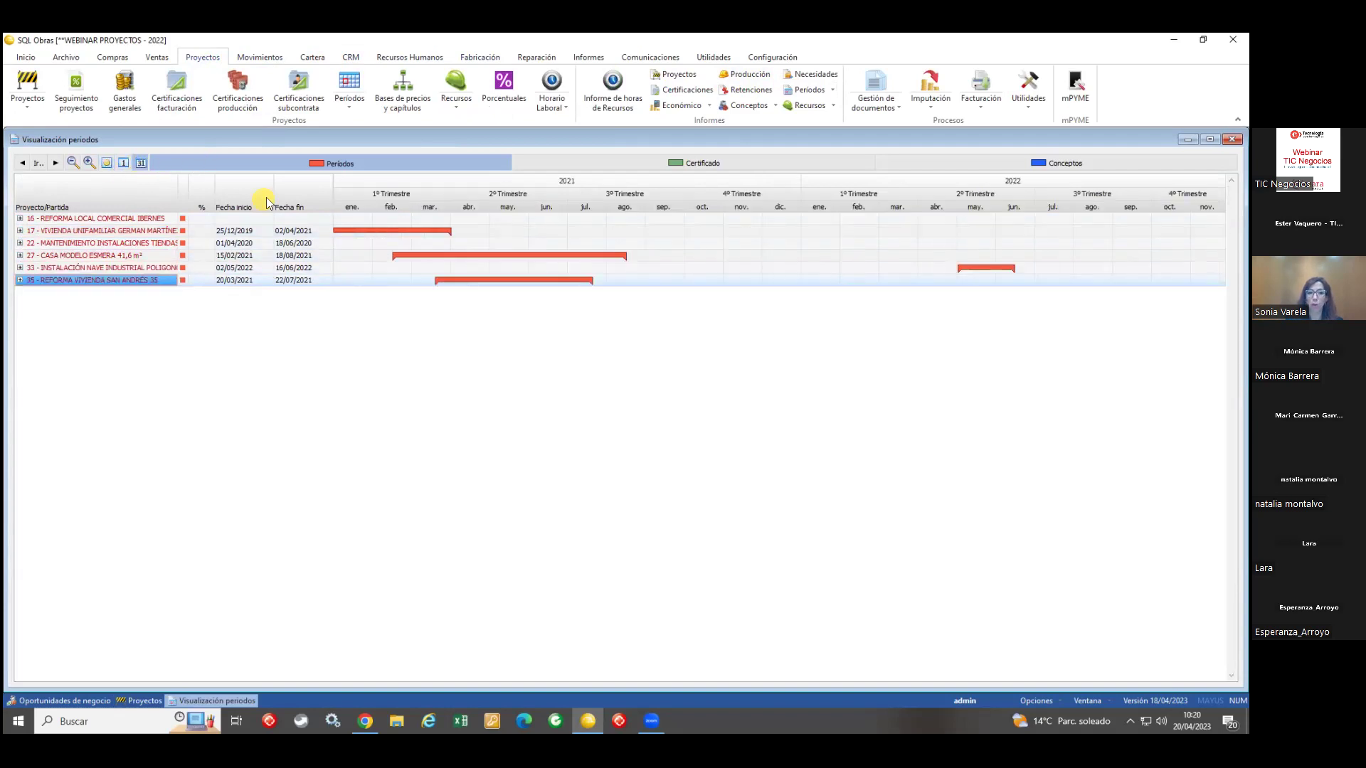
Step: Compare all projects' planned periods with their certified periods on the timeline, hide the certified bars again, and close the period view
{"action": "left_click", "coordinate": [503, 220]}
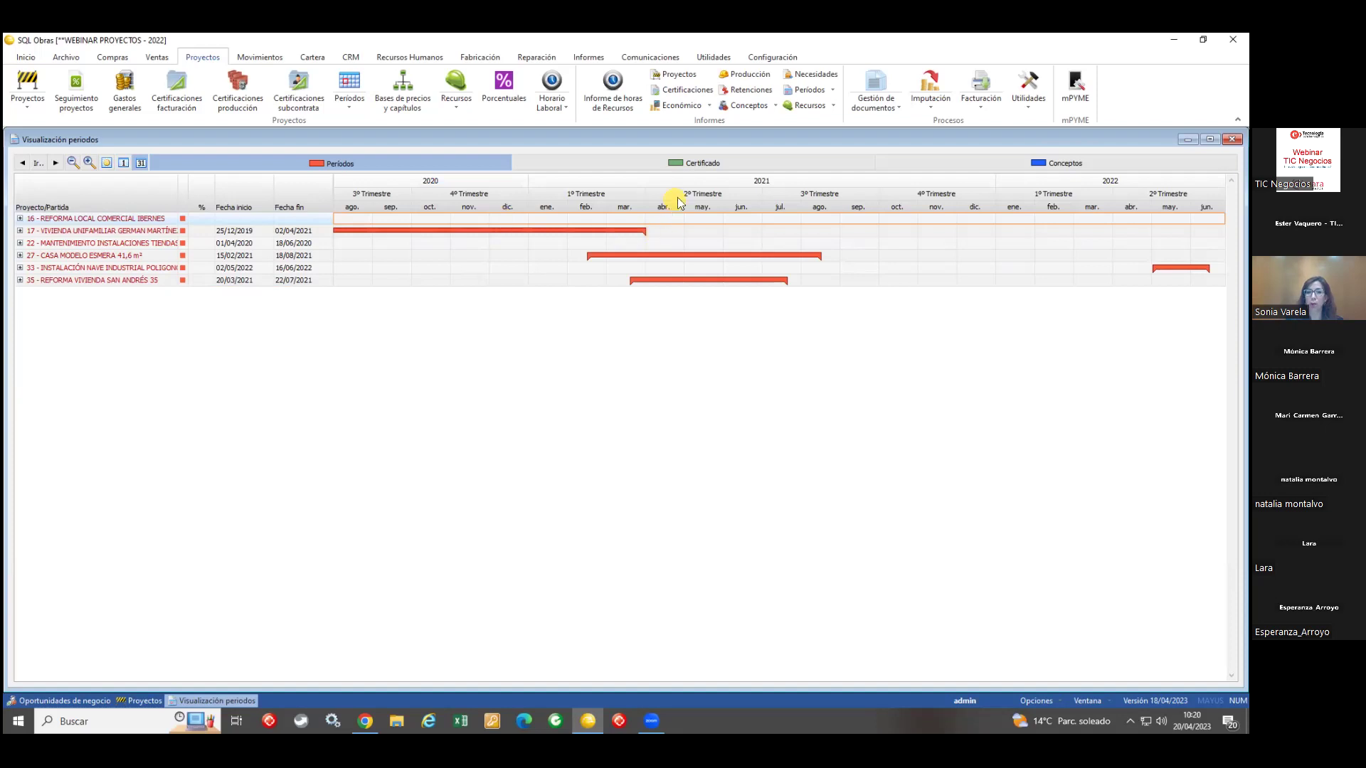
{"action": "left_click", "coordinate": [692, 166]}
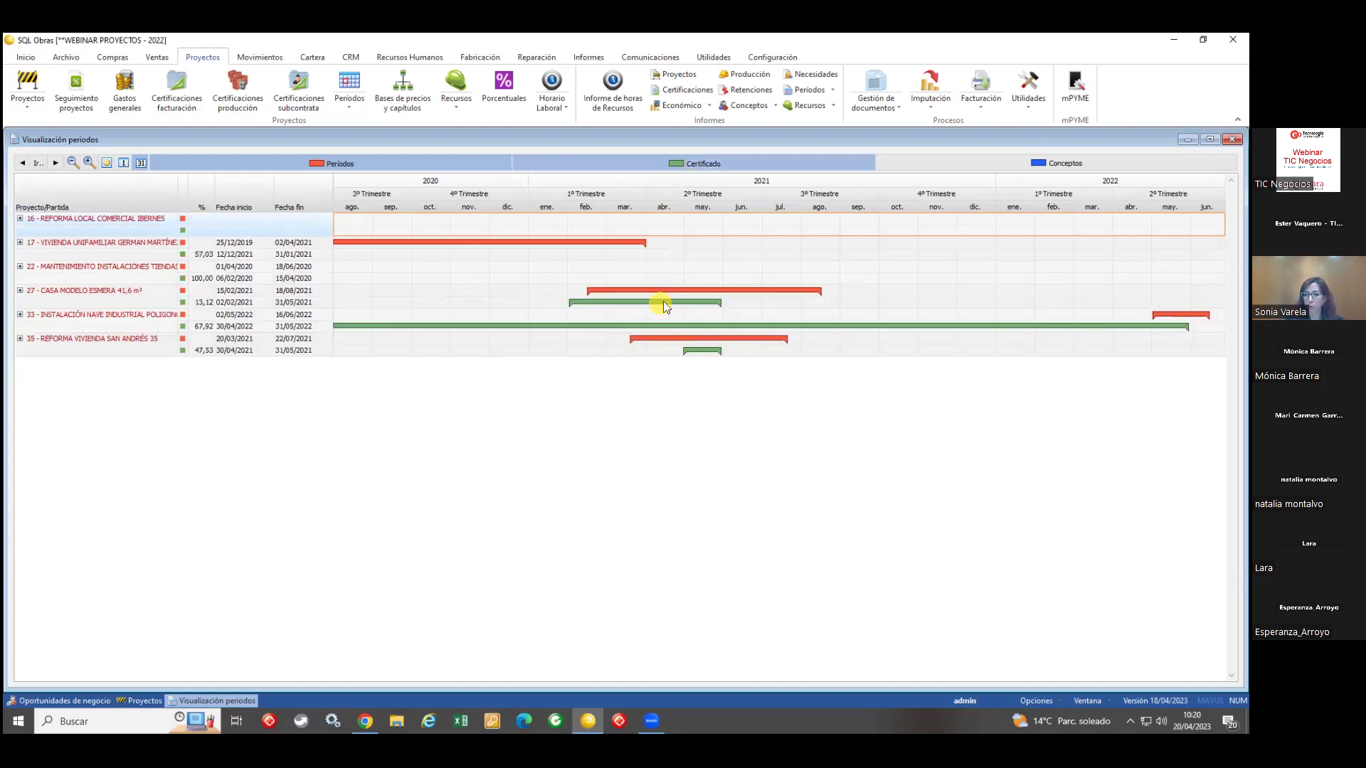
{"action": "left_click", "coordinate": [679, 165]}
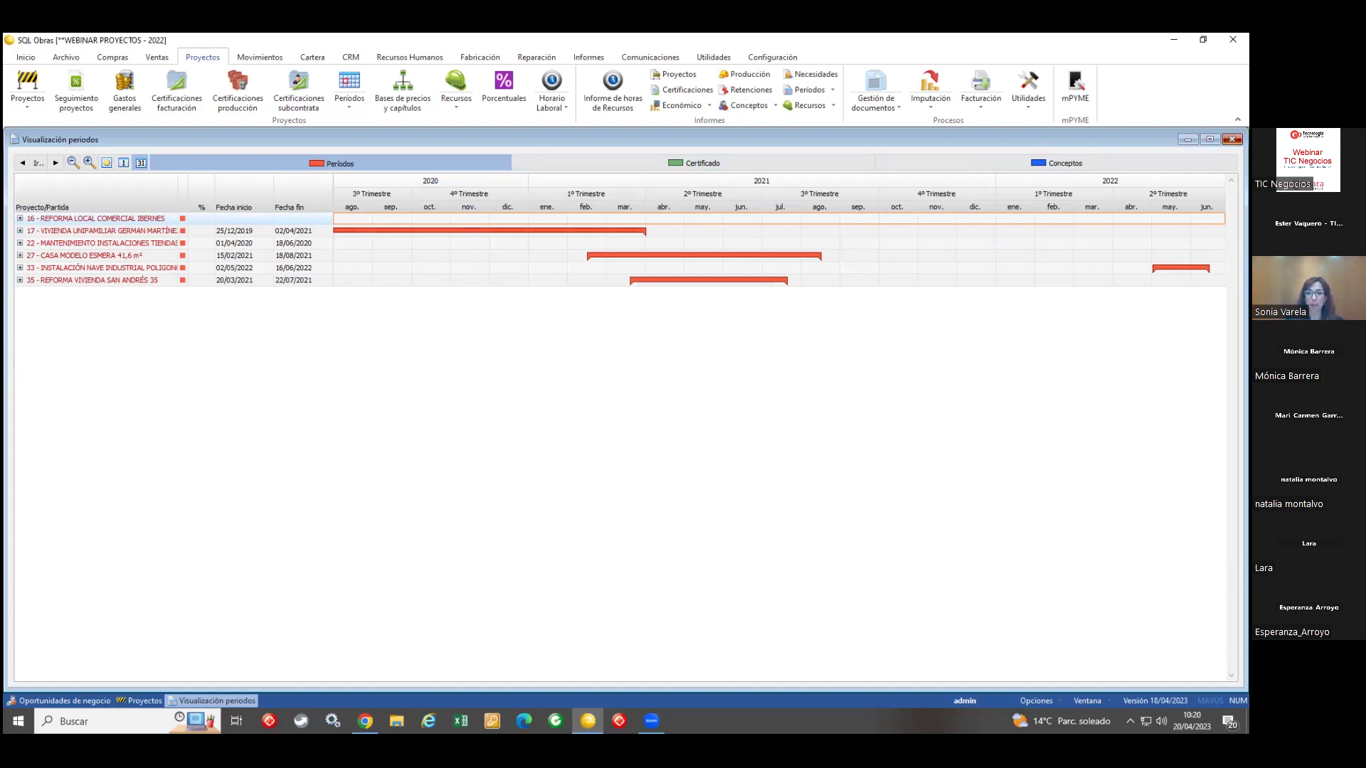
{"action": "left_click", "coordinate": [1232, 139]}
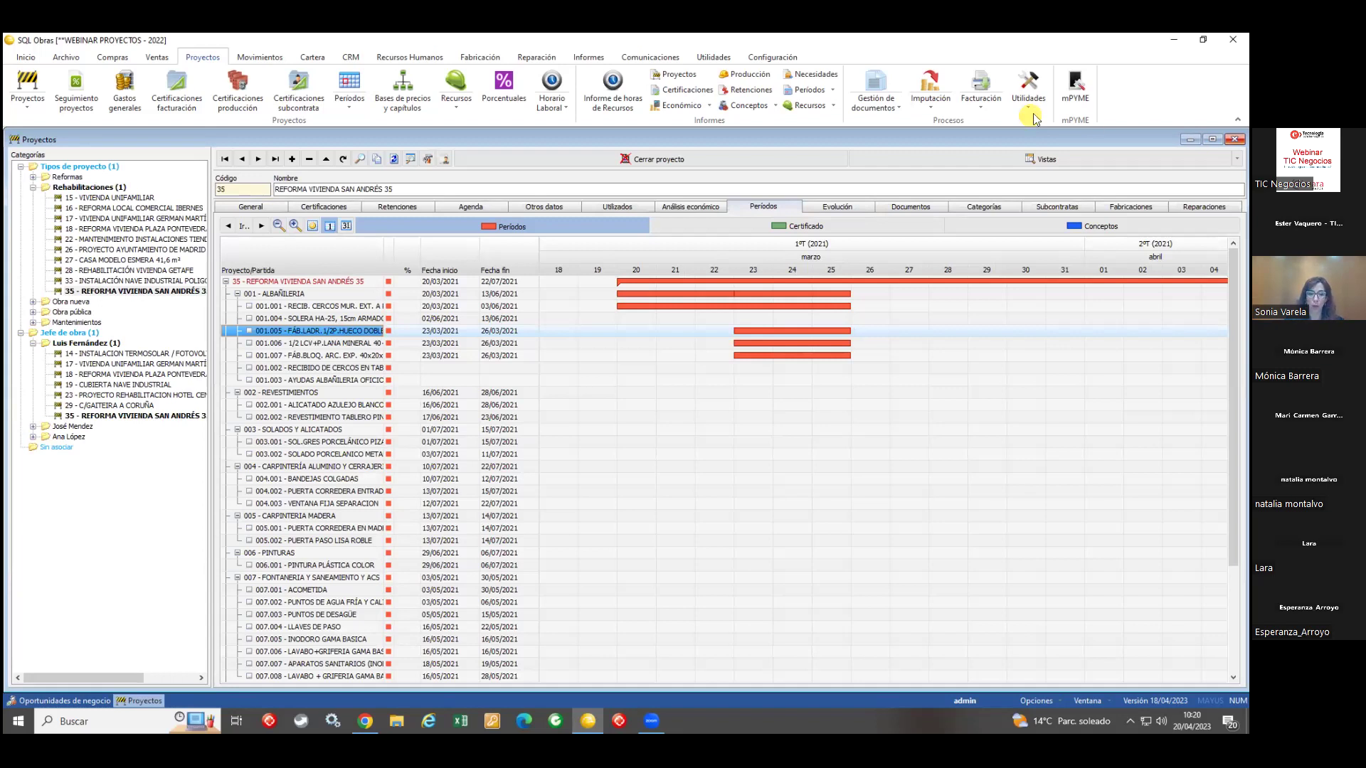
Step: Open the client budget linked to project 35 from the project's general data
{"action": "left_click", "coordinate": [124, 60]}
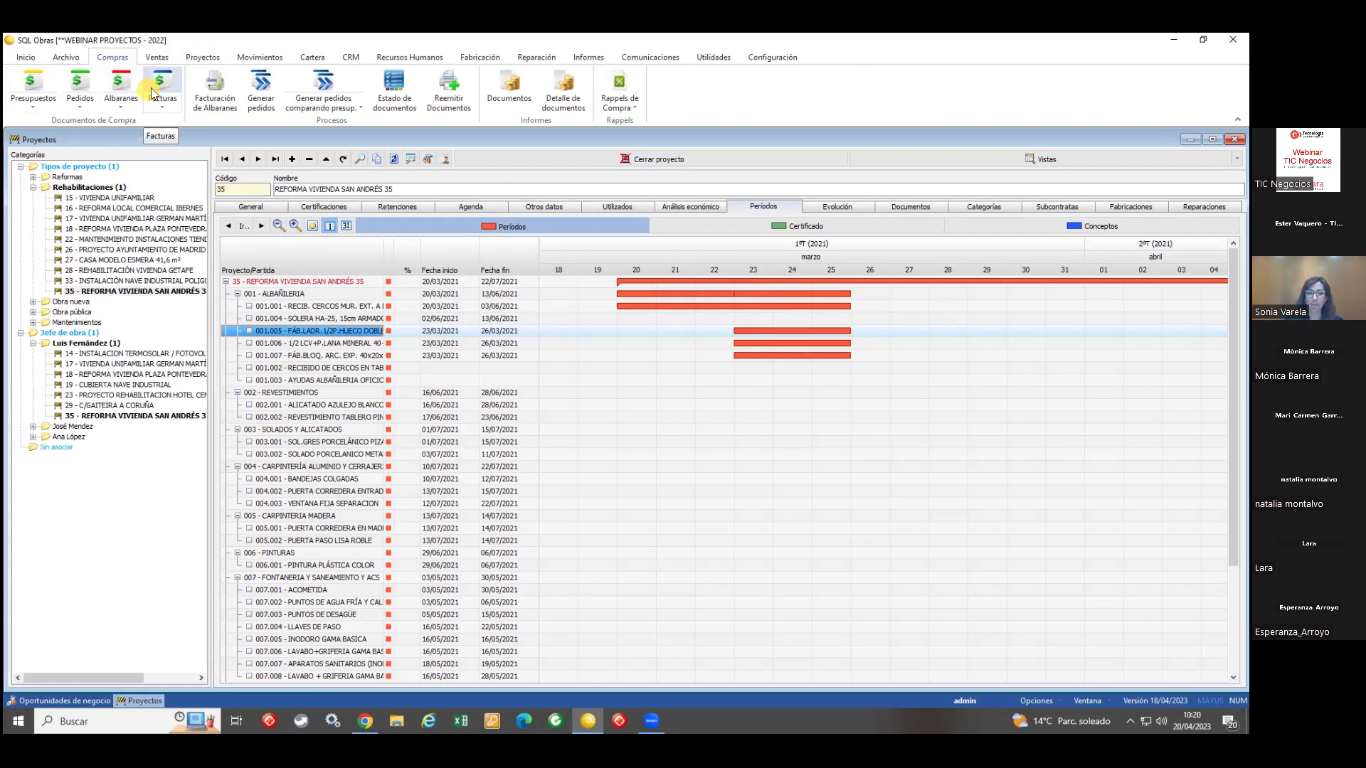
{"action": "left_click", "coordinate": [251, 206]}
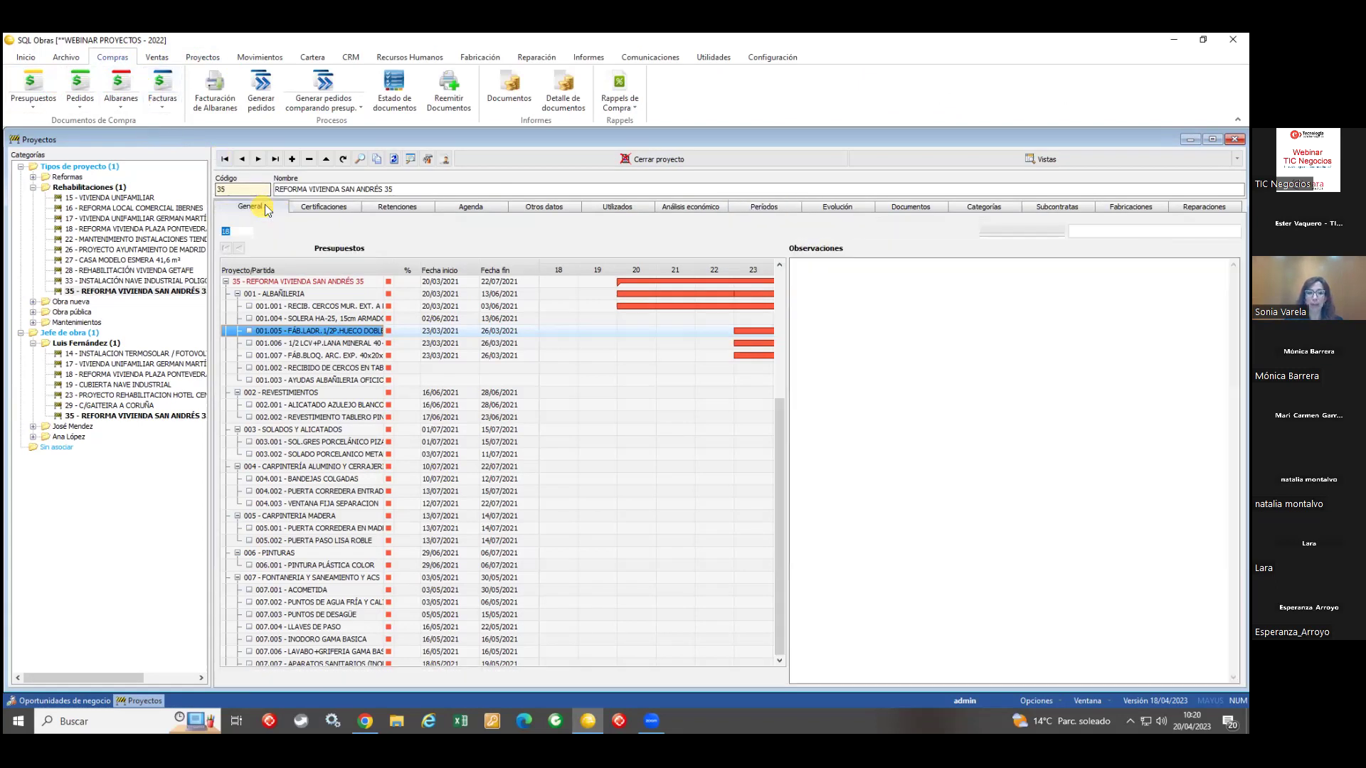
{"action": "left_click", "coordinate": [348, 288]}
{"action": "double_click", "coordinate": [347, 288]}
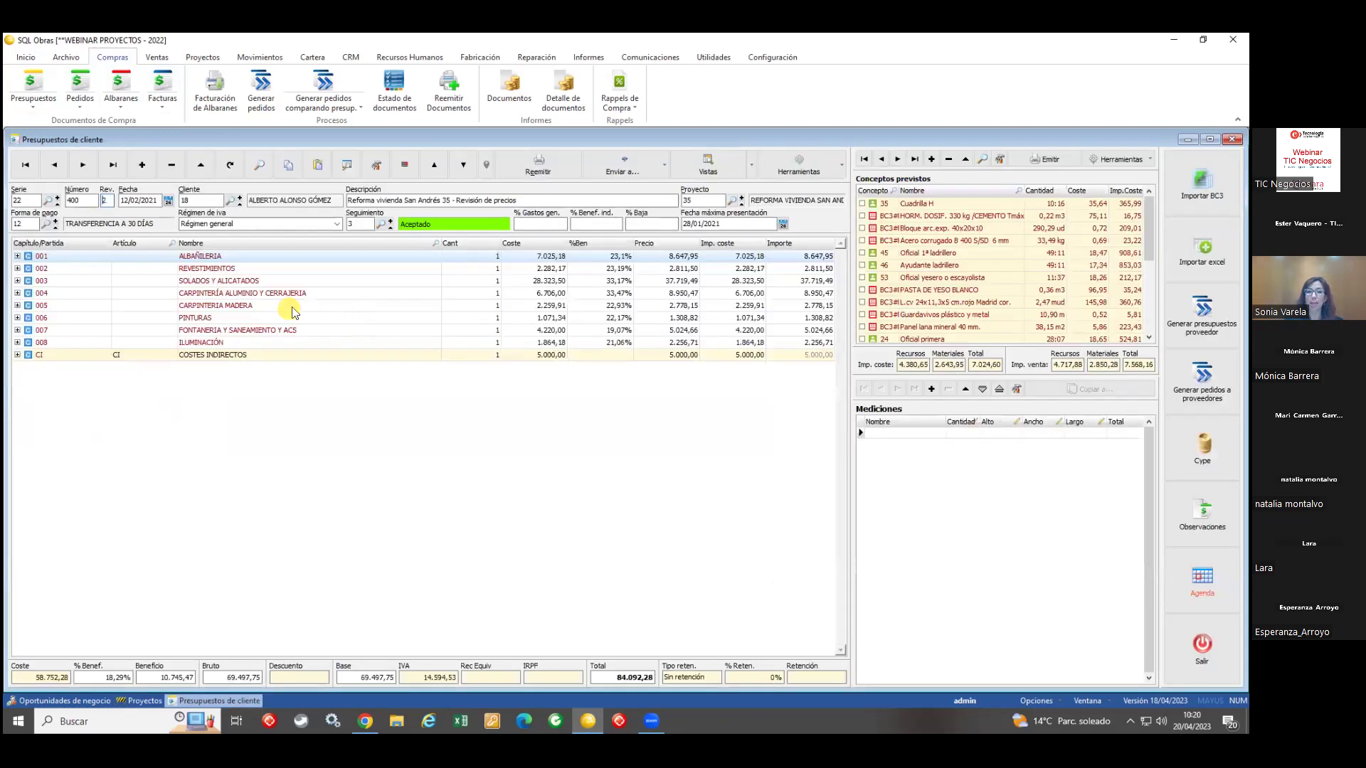
Step: Expand chapter 001 Albañilería and examine the concrete and mesh materials planned for item 001.004 SOLERA HA-25
{"action": "left_click", "coordinate": [18, 256]}
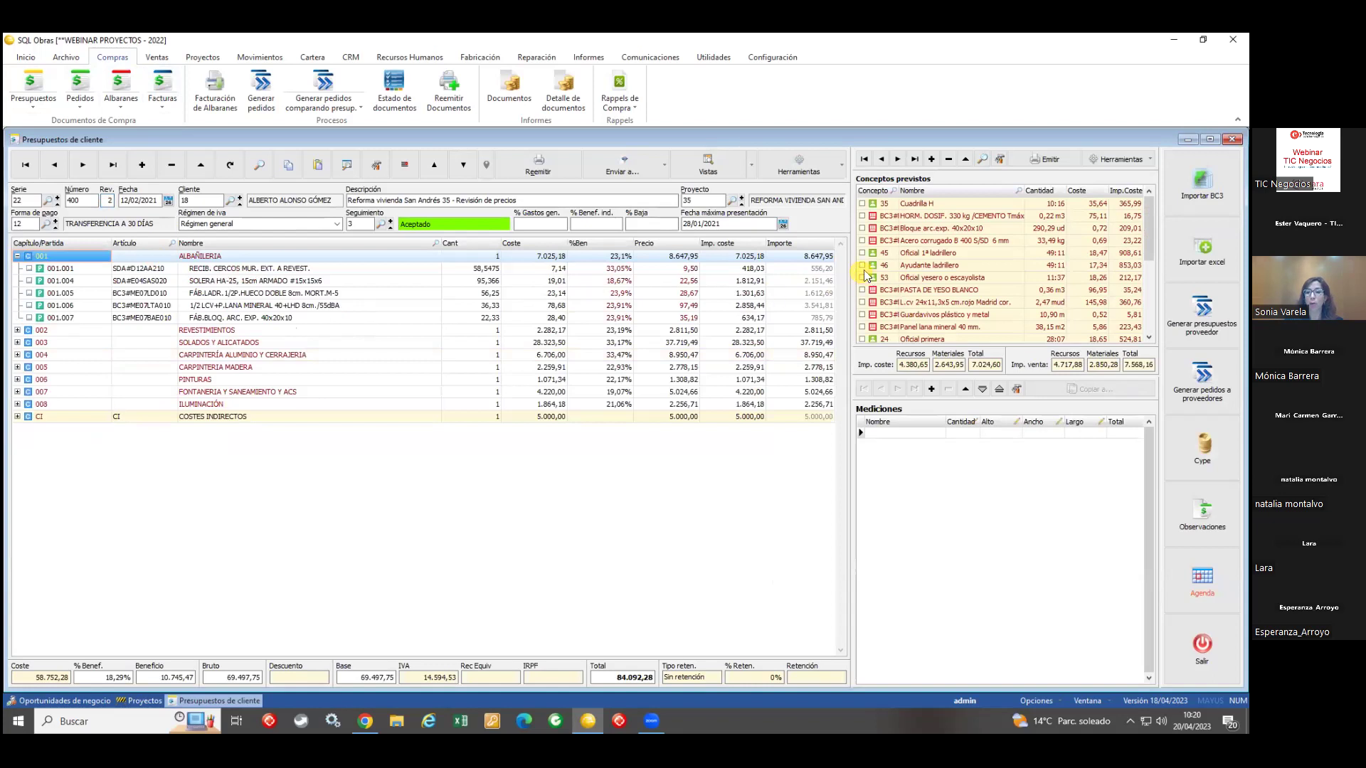
{"action": "left_click", "coordinate": [567, 281]}
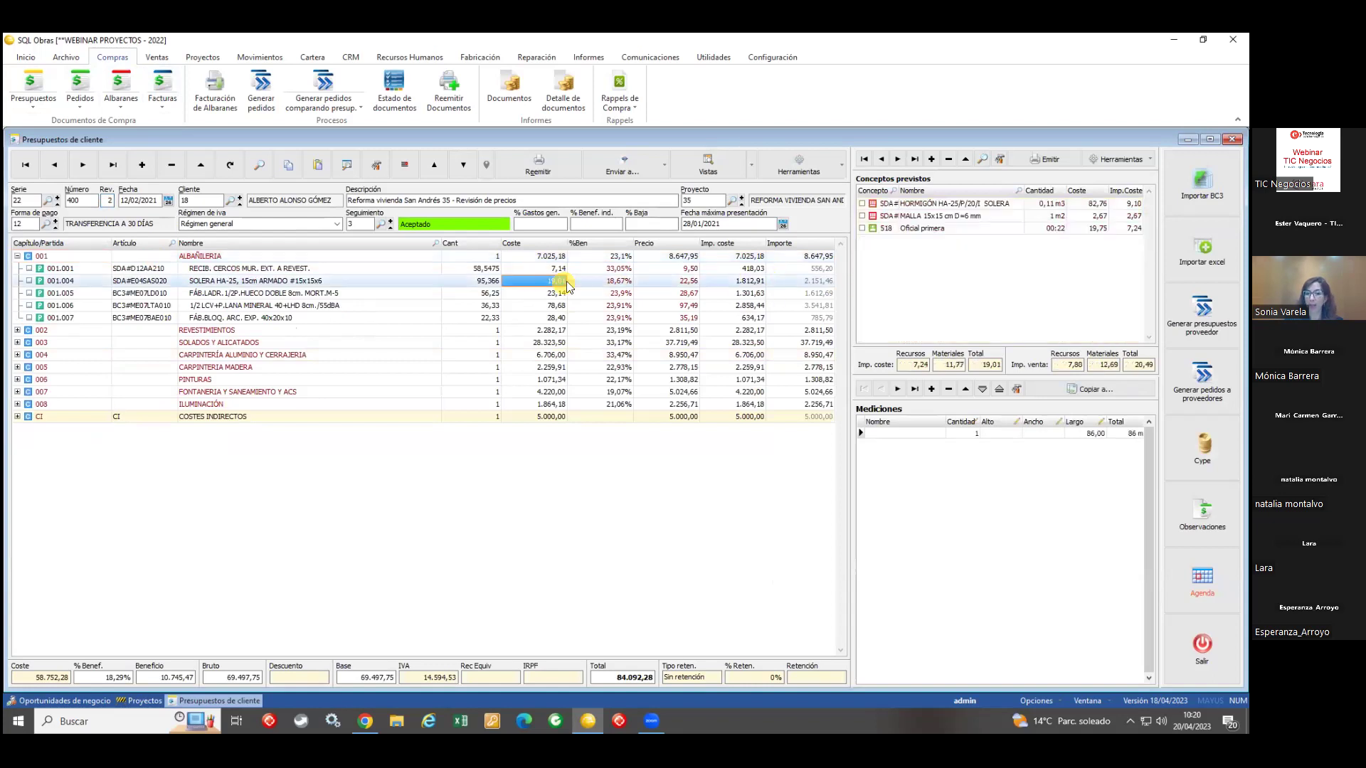
{"action": "left_click", "coordinate": [953, 205]}
{"action": "left_click", "coordinate": [953, 217]}
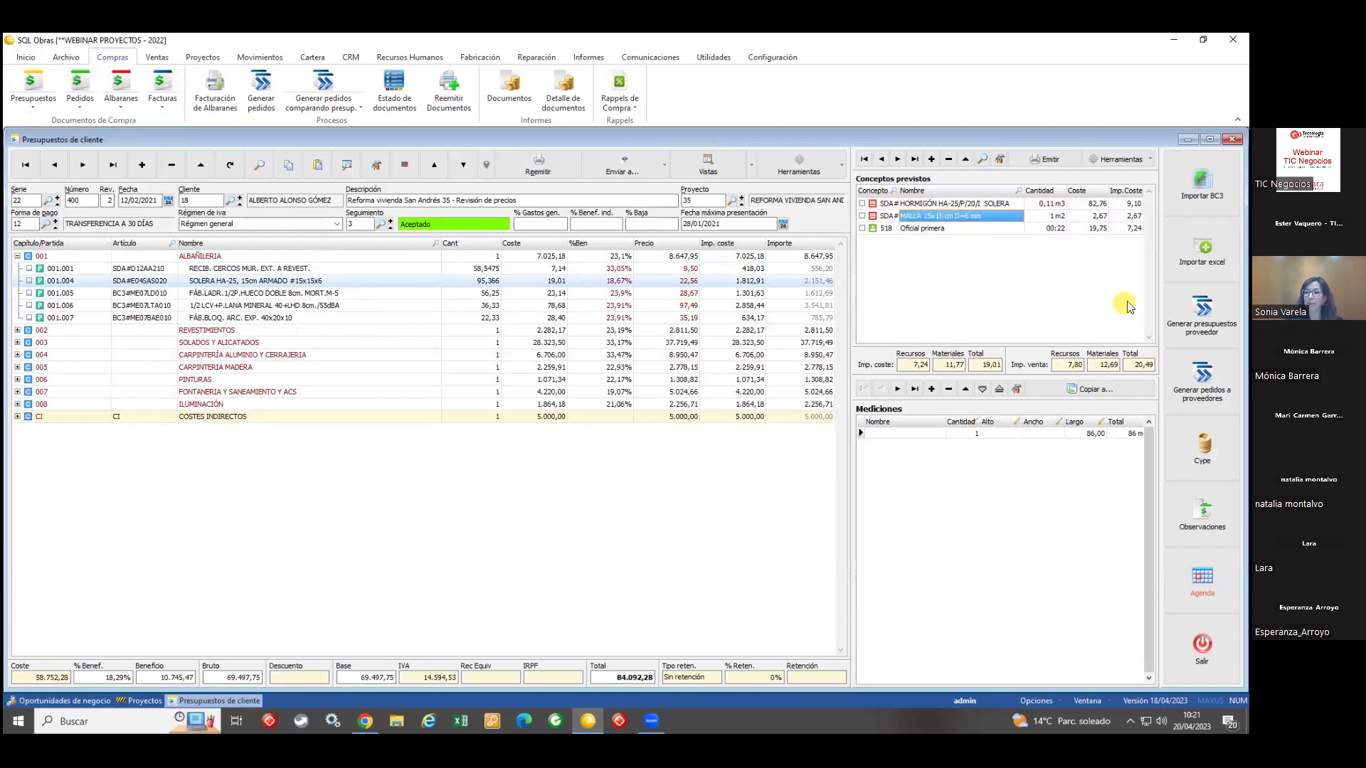
Step: Start generating a supplier budget as a new document, assigning all articles to suppliers 3, 6, 7 and 10
{"action": "left_click", "coordinate": [1202, 312]}
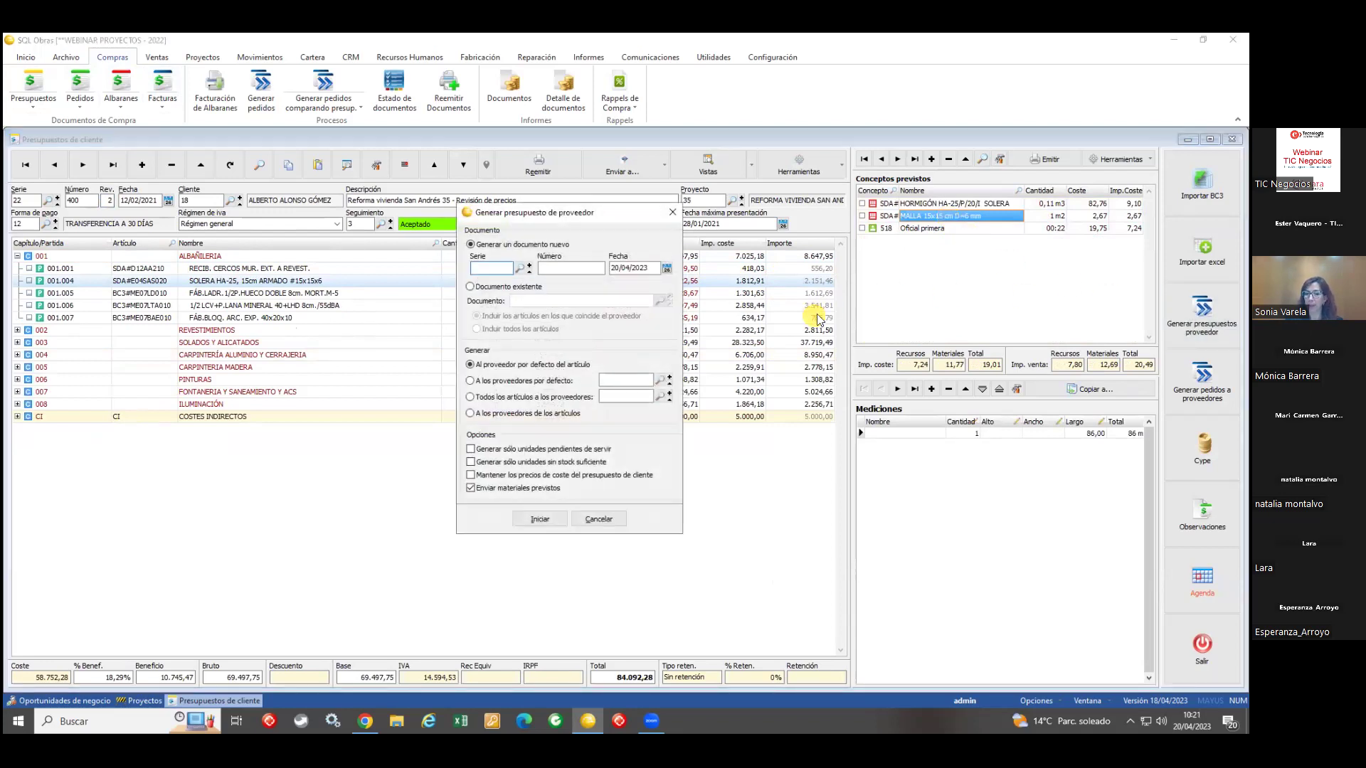
{"action": "left_click", "coordinate": [551, 397]}
{"action": "left_click", "coordinate": [659, 396]}
{"action": "left_click", "coordinate": [209, 328]}
{"action": "left_click", "coordinate": [215, 308]}
{"action": "left_click", "coordinate": [210, 294]}
{"action": "left_click", "coordinate": [210, 262]}
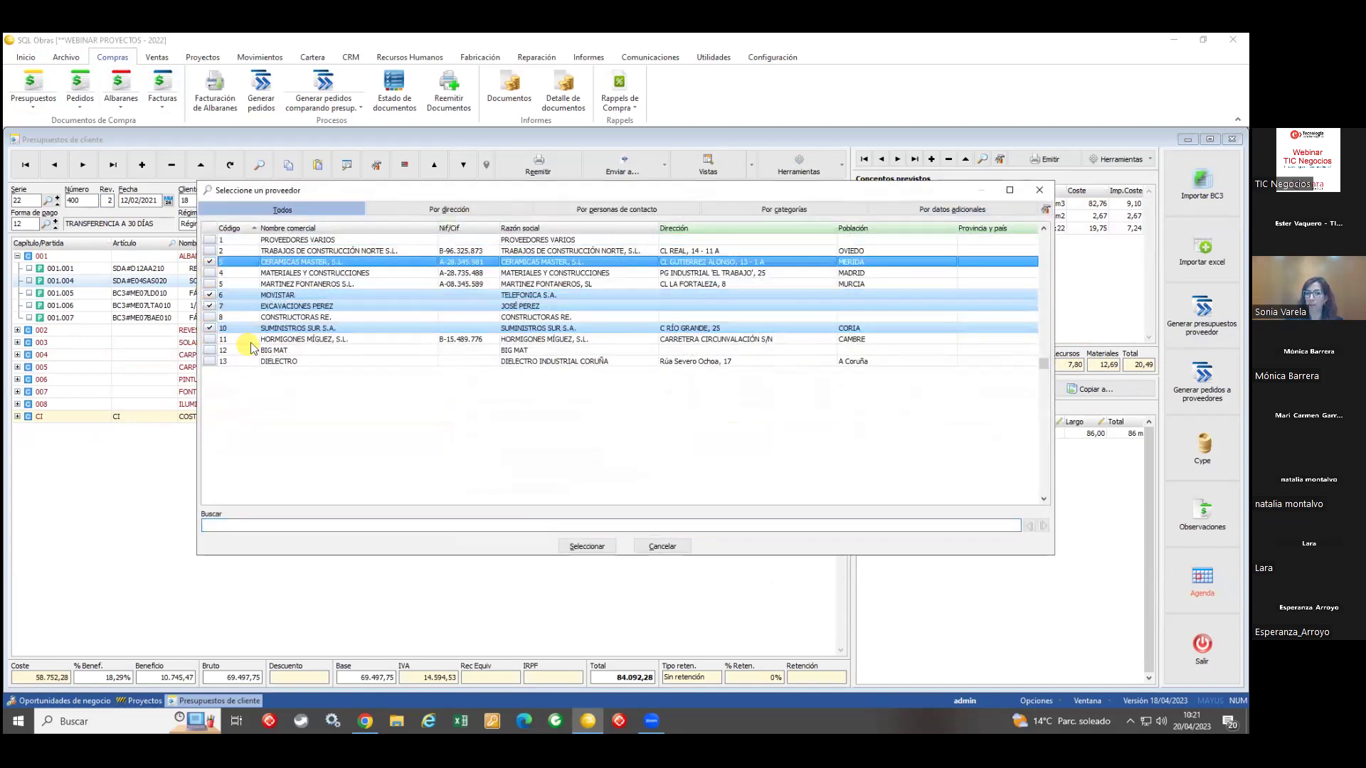
{"action": "left_click", "coordinate": [584, 547]}
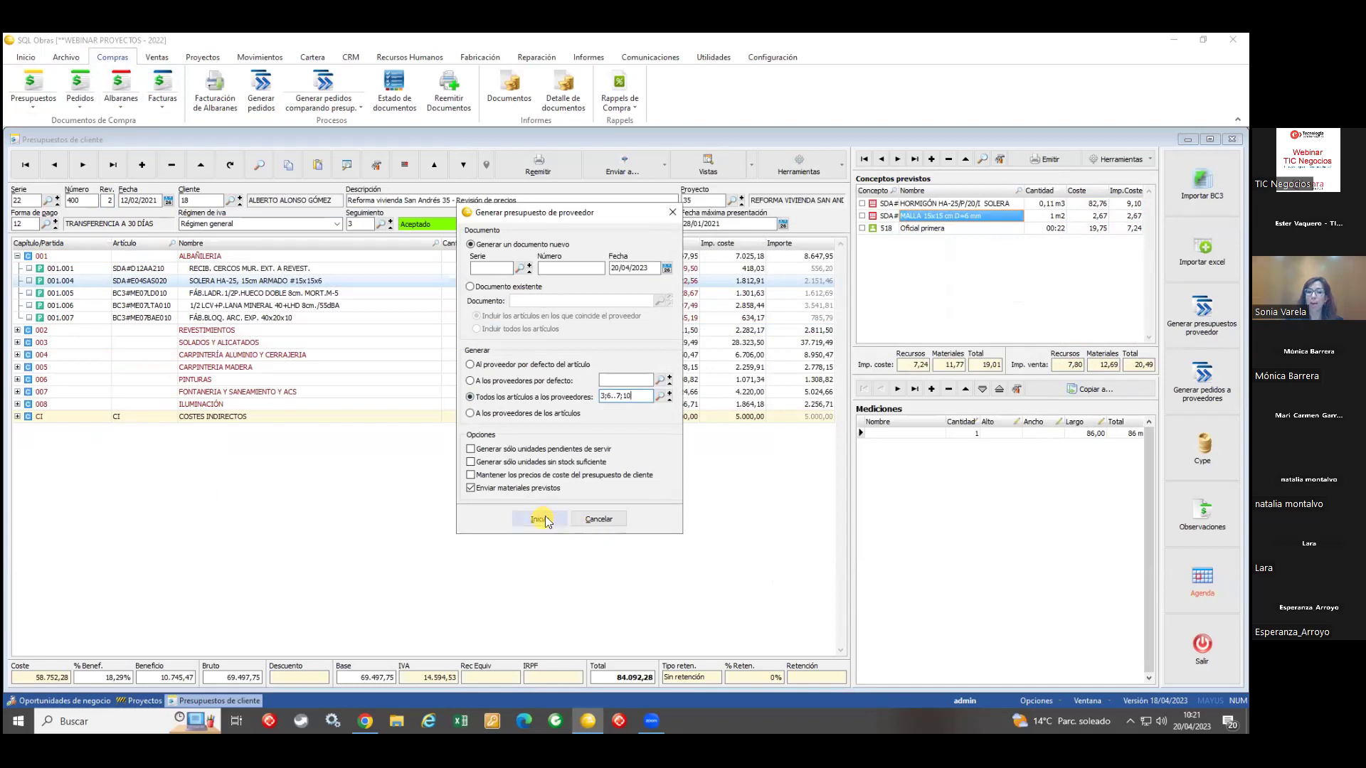
{"action": "left_click", "coordinate": [540, 519]}
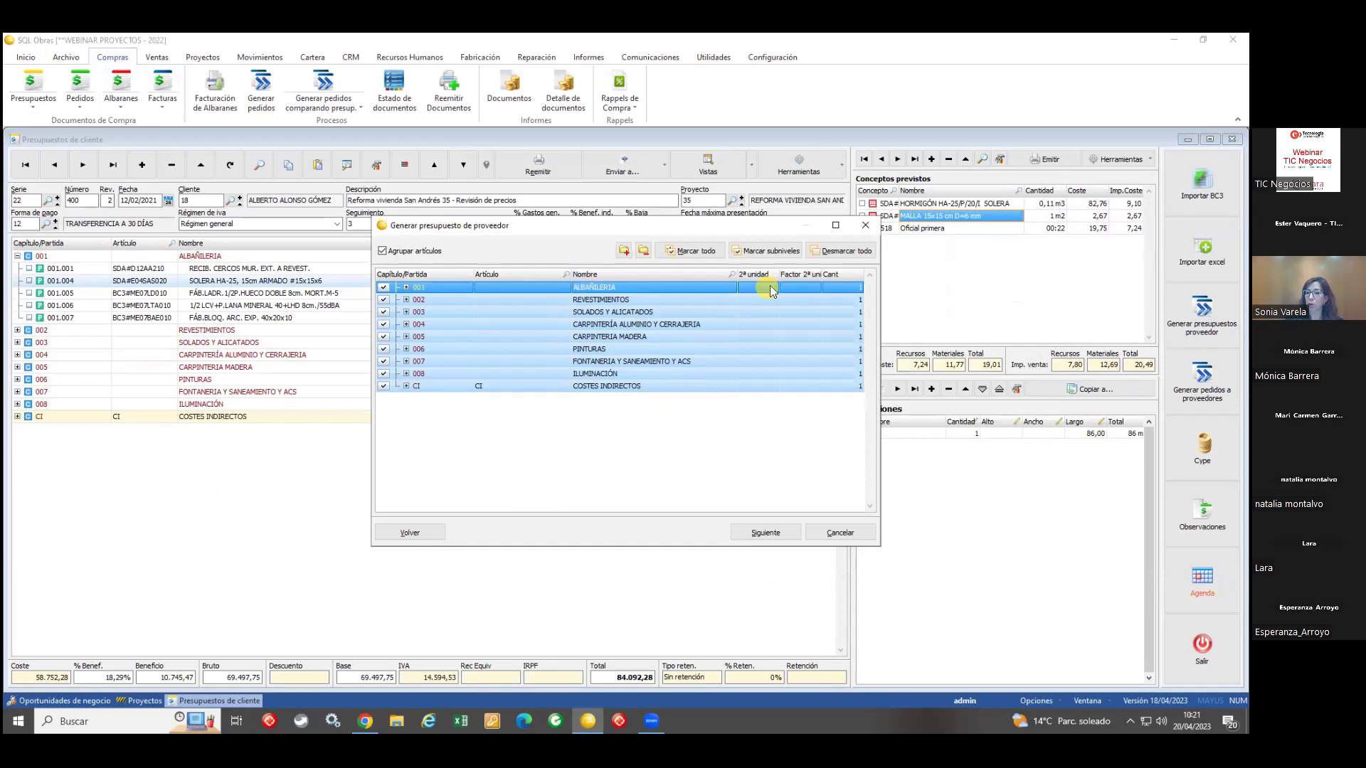
Step: Limit the supplier budget to chapter 001 Albañilería with all its items, leaving every other chapter out
{"action": "left_click", "coordinate": [829, 254]}
{"action": "left_click", "coordinate": [384, 288]}
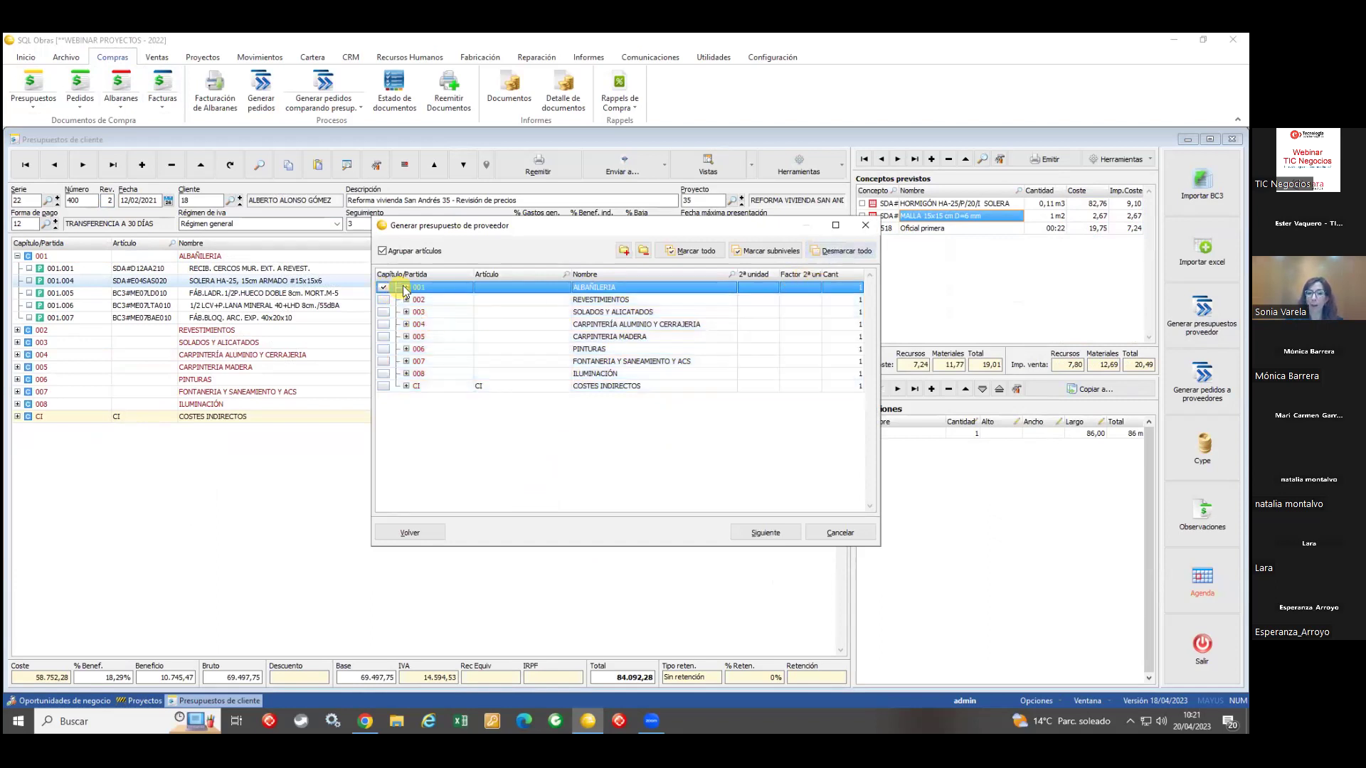
{"action": "left_click", "coordinate": [405, 288]}
{"action": "left_click", "coordinate": [406, 287]}
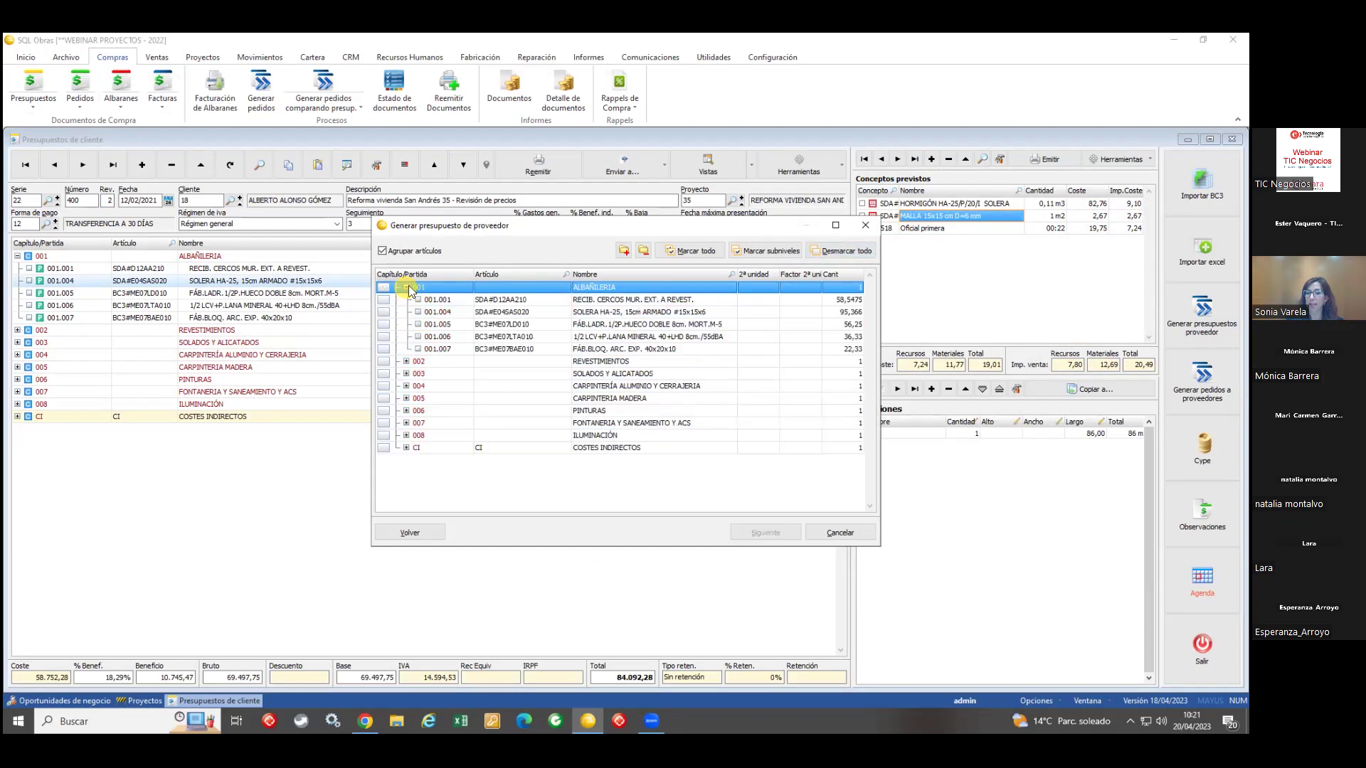
{"action": "left_click", "coordinate": [387, 289]}
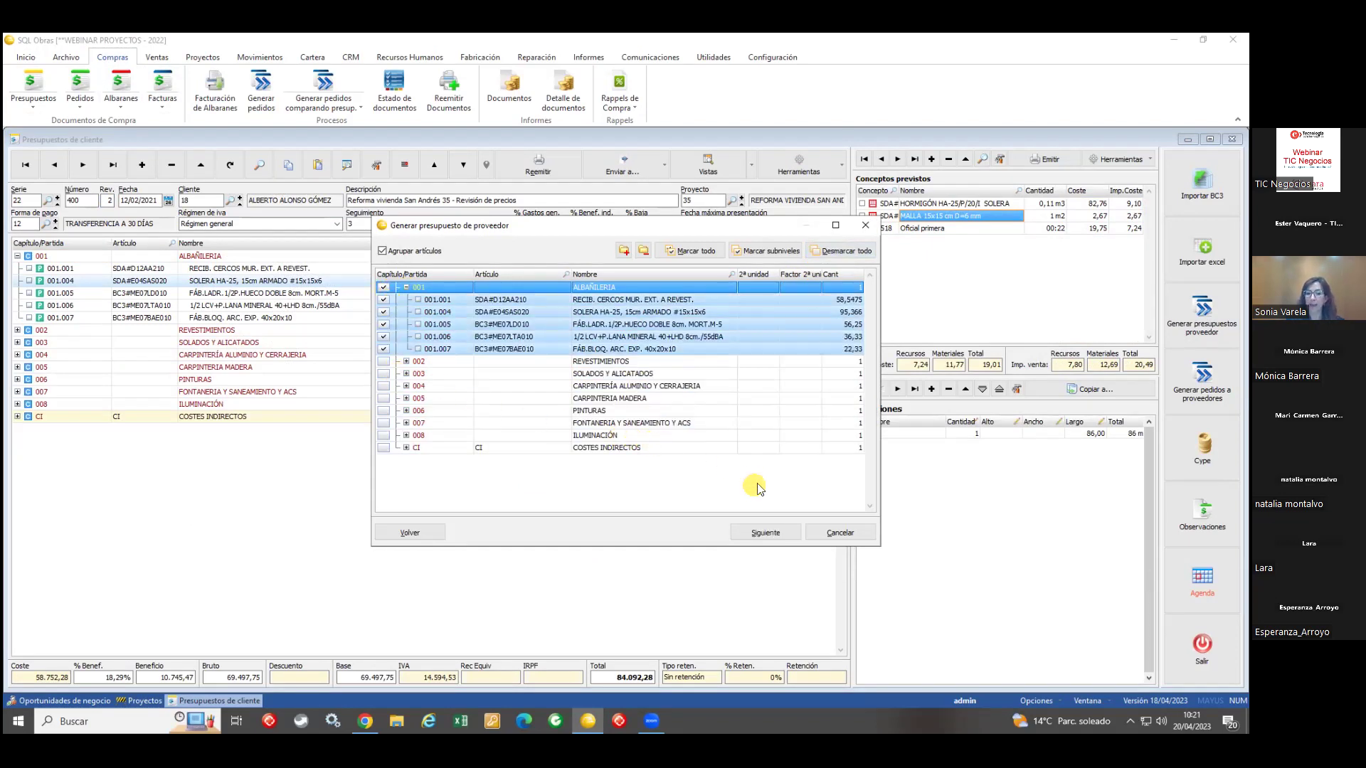
Step: Review the material list with suppliers and quantities for the supplier budget, and close it without generating
{"action": "left_click", "coordinate": [762, 533]}
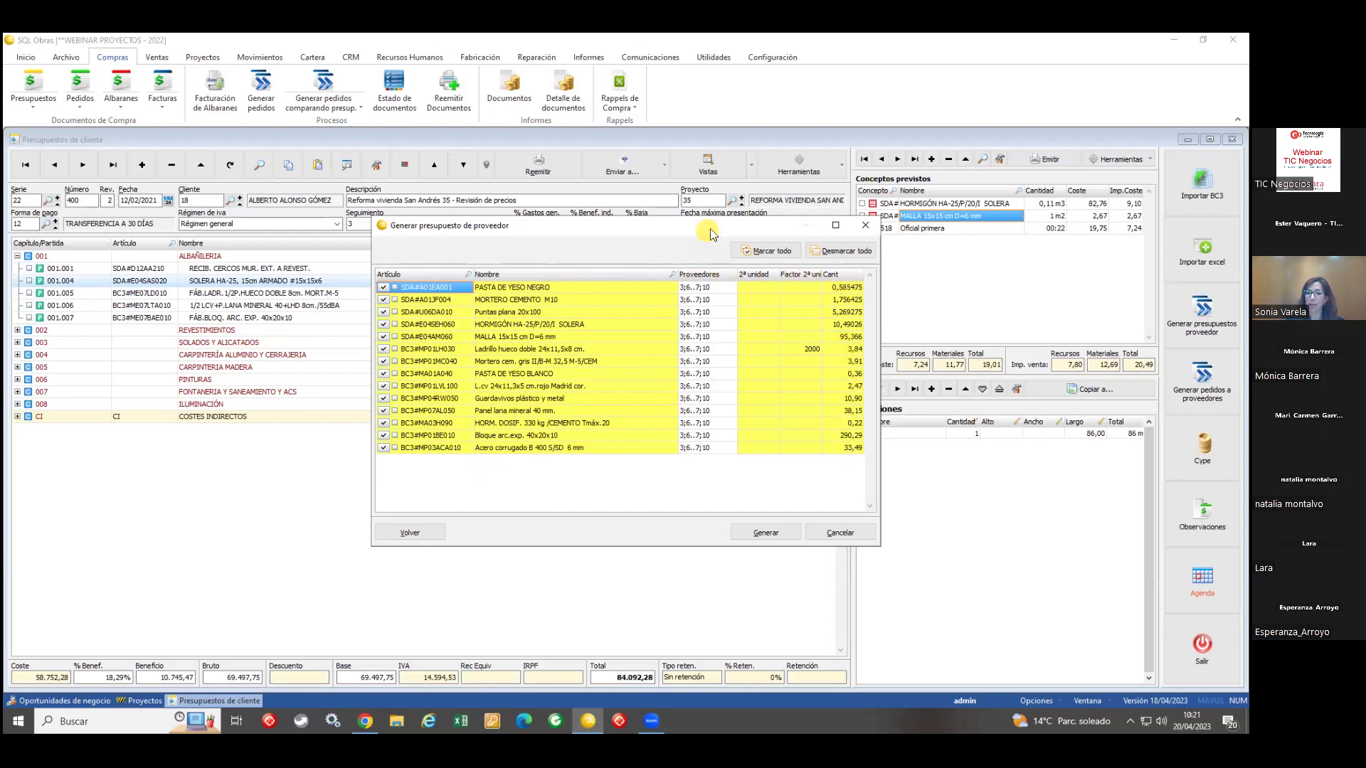
{"action": "left_click_drag", "start_coordinate": [711, 234], "coordinate": [861, 297]}
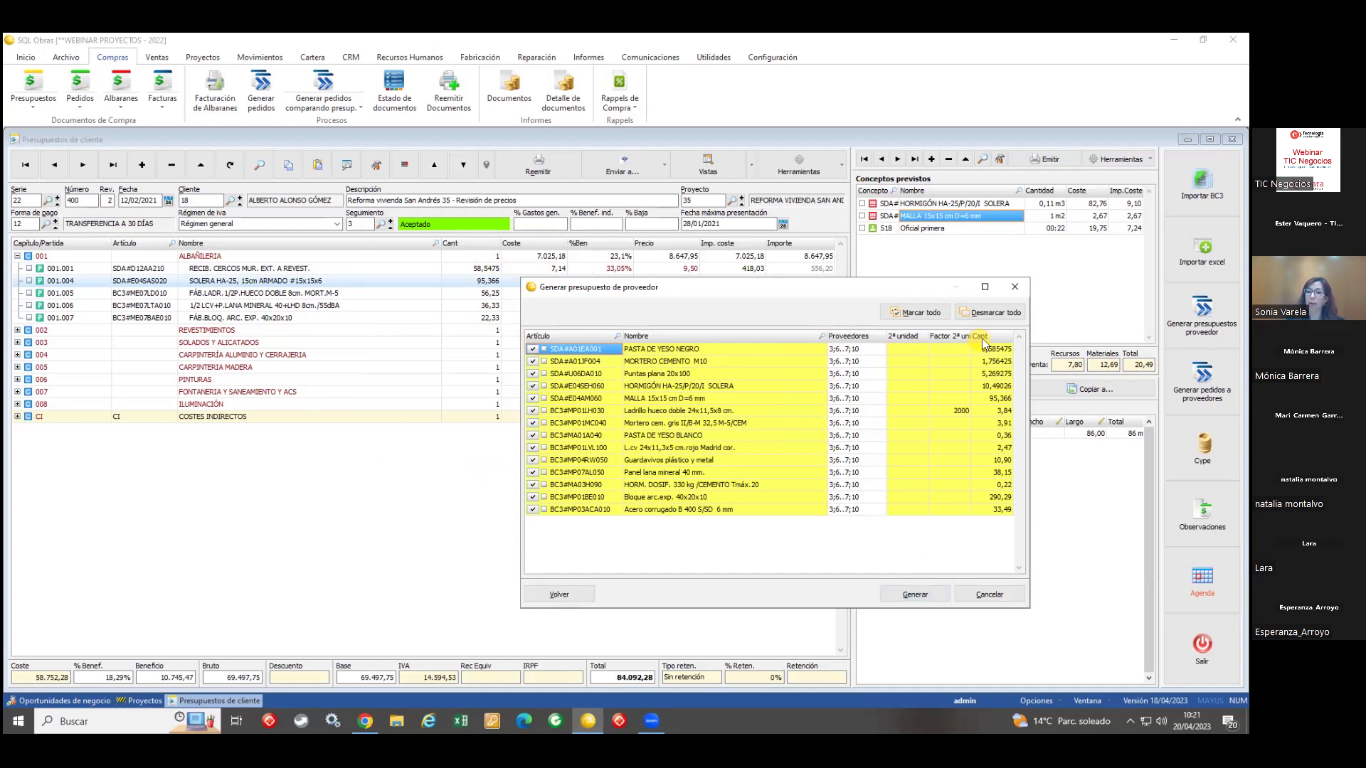
{"action": "left_click", "coordinate": [1013, 289]}
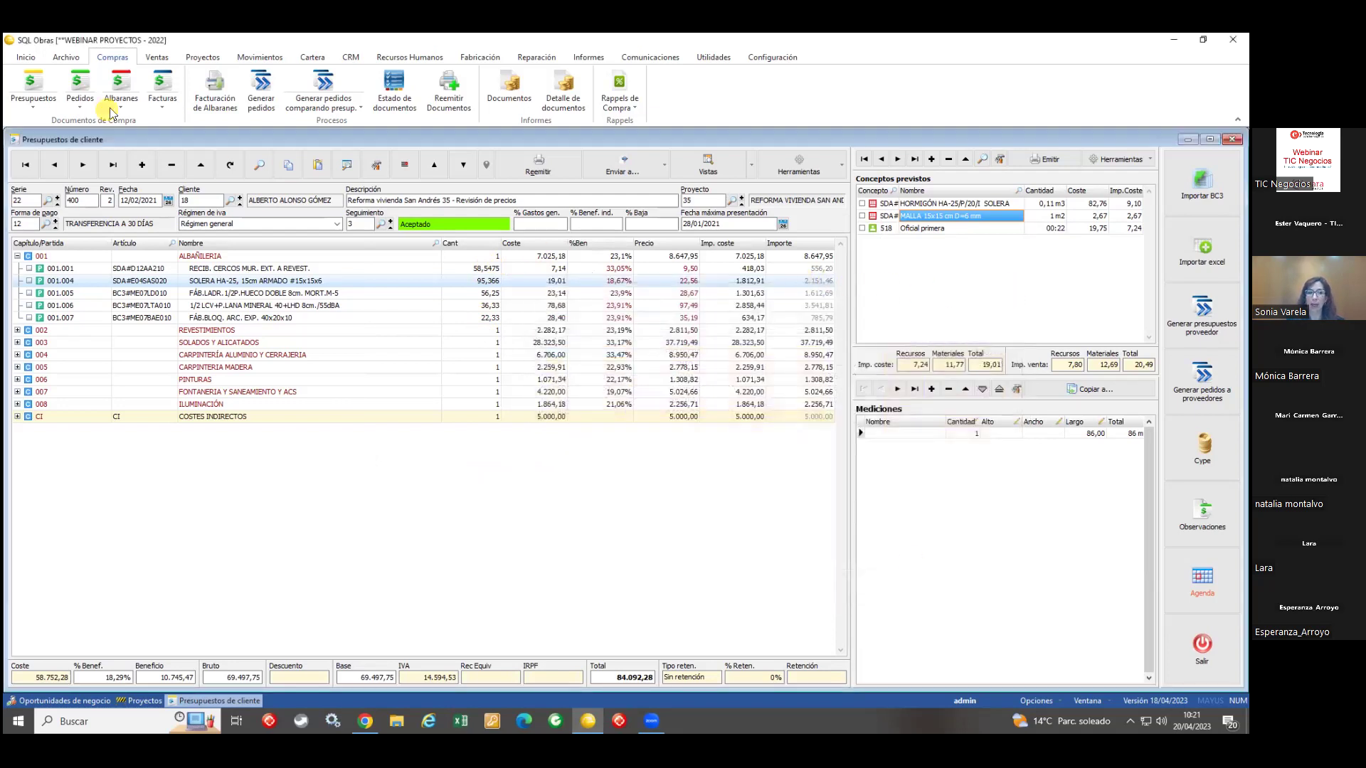
Step: Open the supplier budgets and reissue budget 33 from BIG MAT for project 35
{"action": "left_click", "coordinate": [29, 84]}
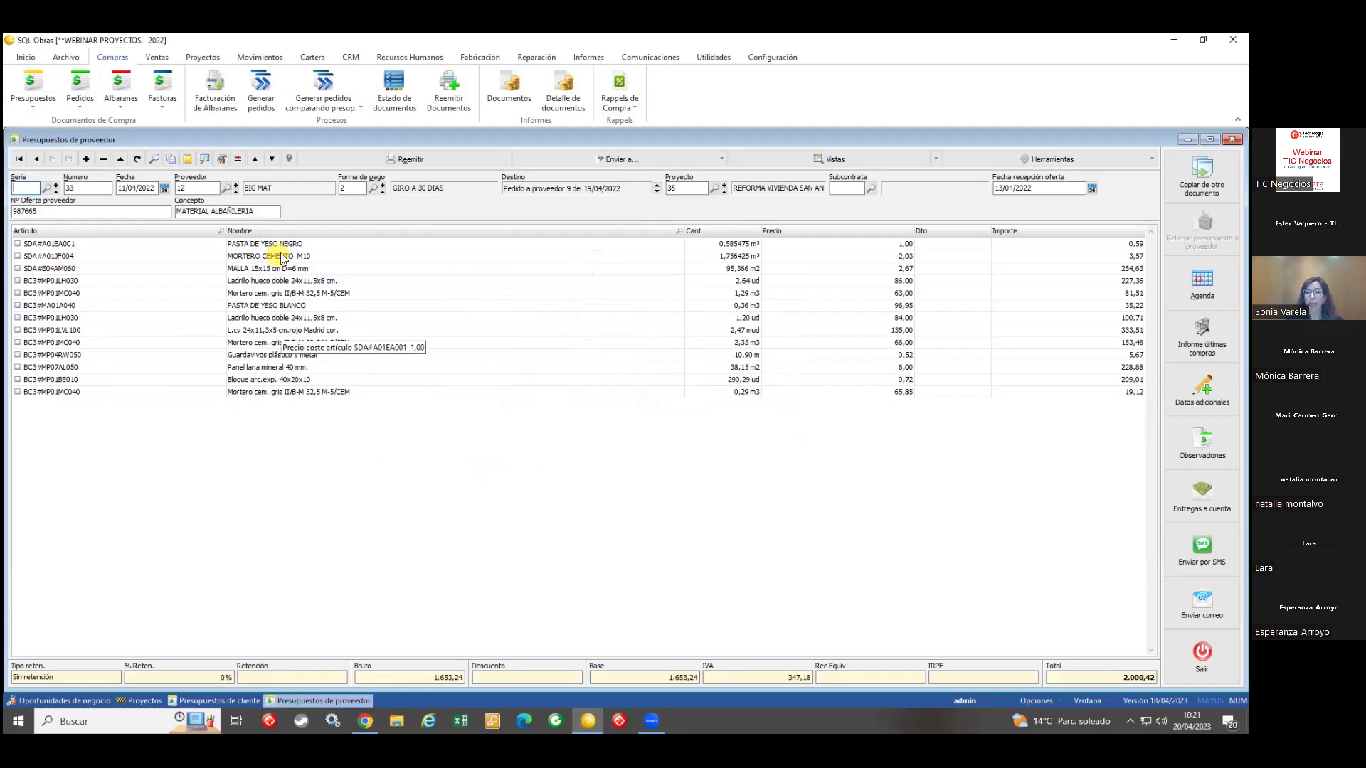
{"action": "left_click", "coordinate": [402, 160]}
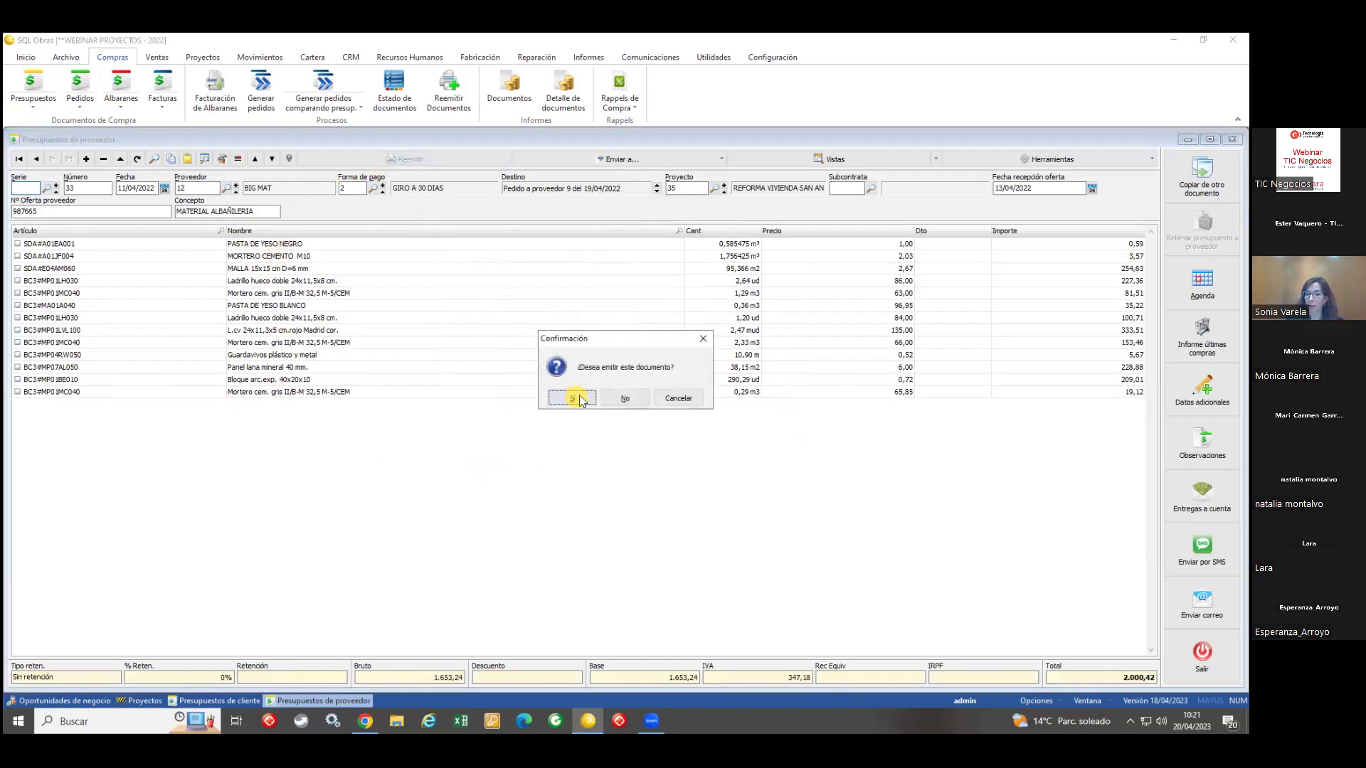
{"action": "left_click", "coordinate": [572, 398]}
{"action": "left_click", "coordinate": [573, 421]}
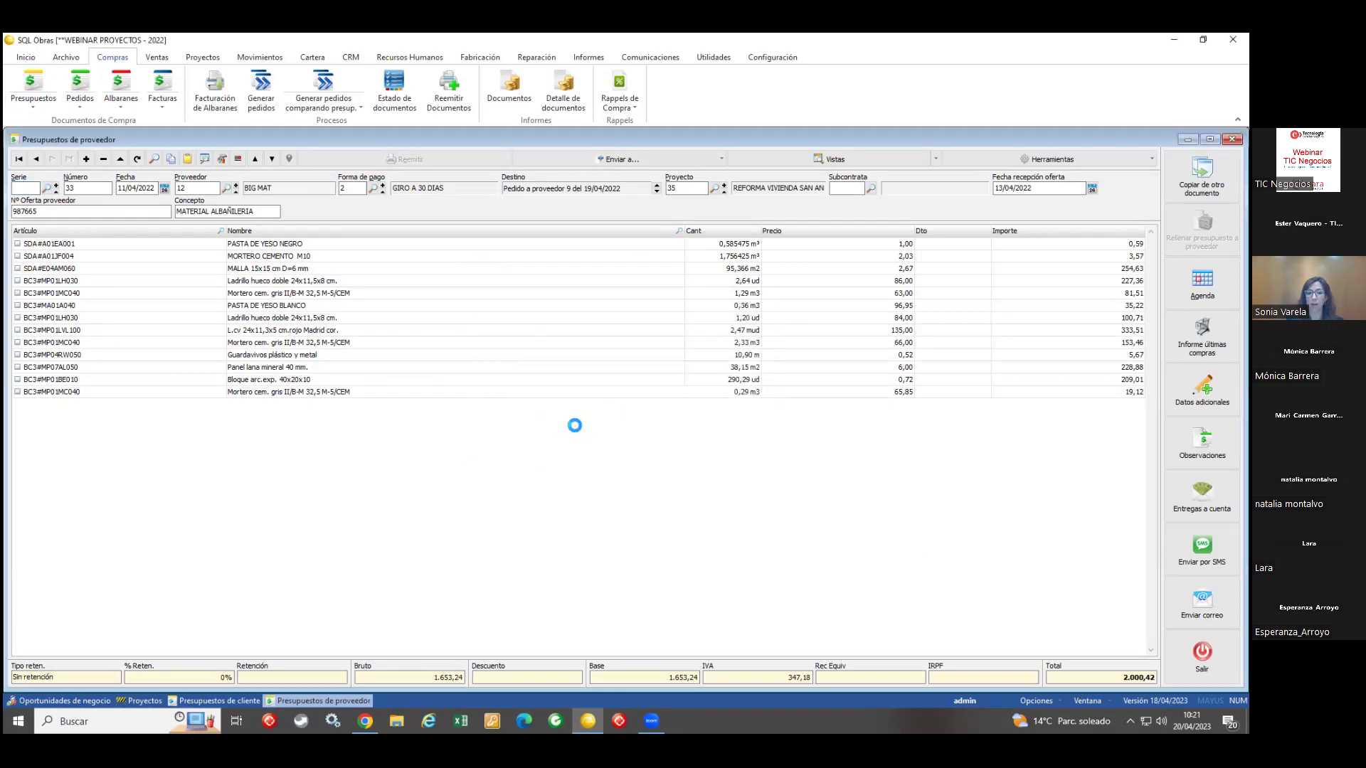
Step: Review the issued BIG MAT document, including as a whole page, and close the preview
{"action": "scroll", "coordinate": [571, 407], "scroll_direction": "down", "scroll_amount": 4}
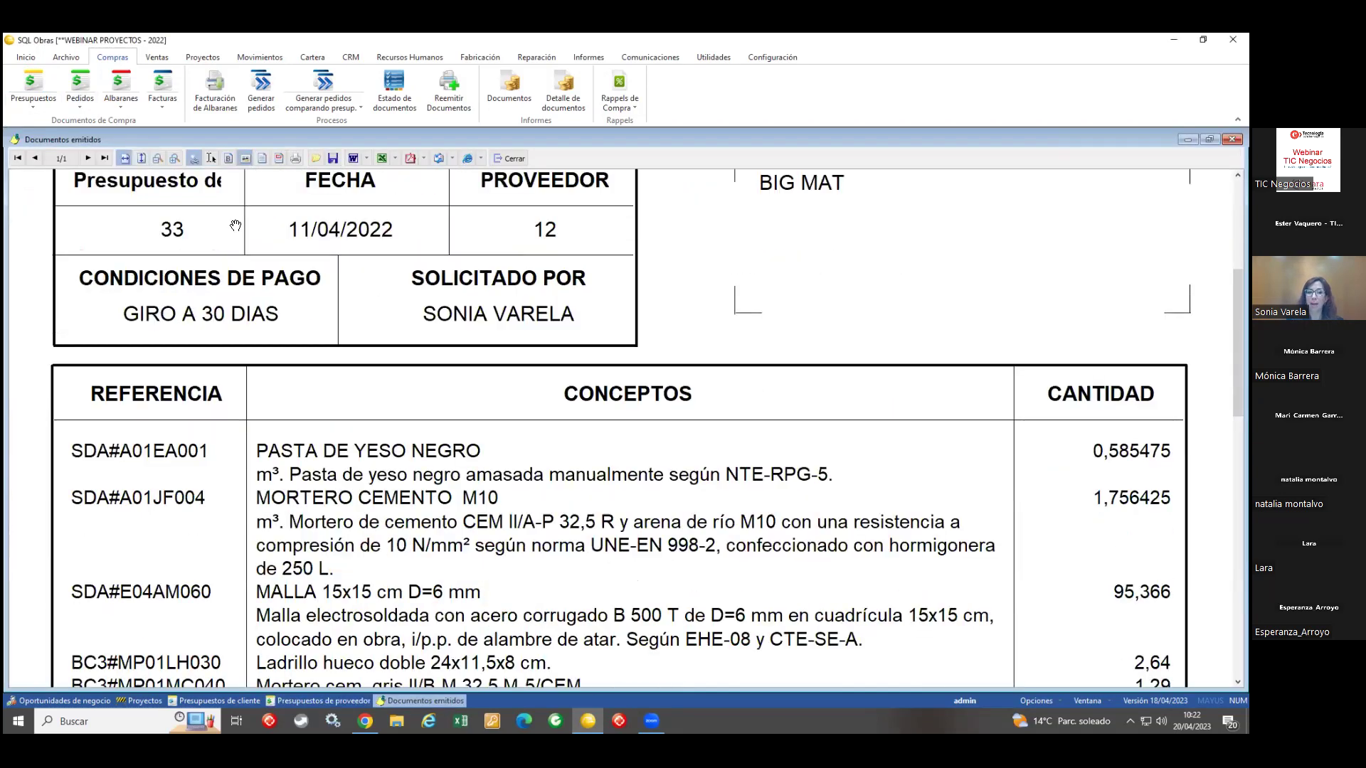
{"action": "left_click", "coordinate": [141, 158]}
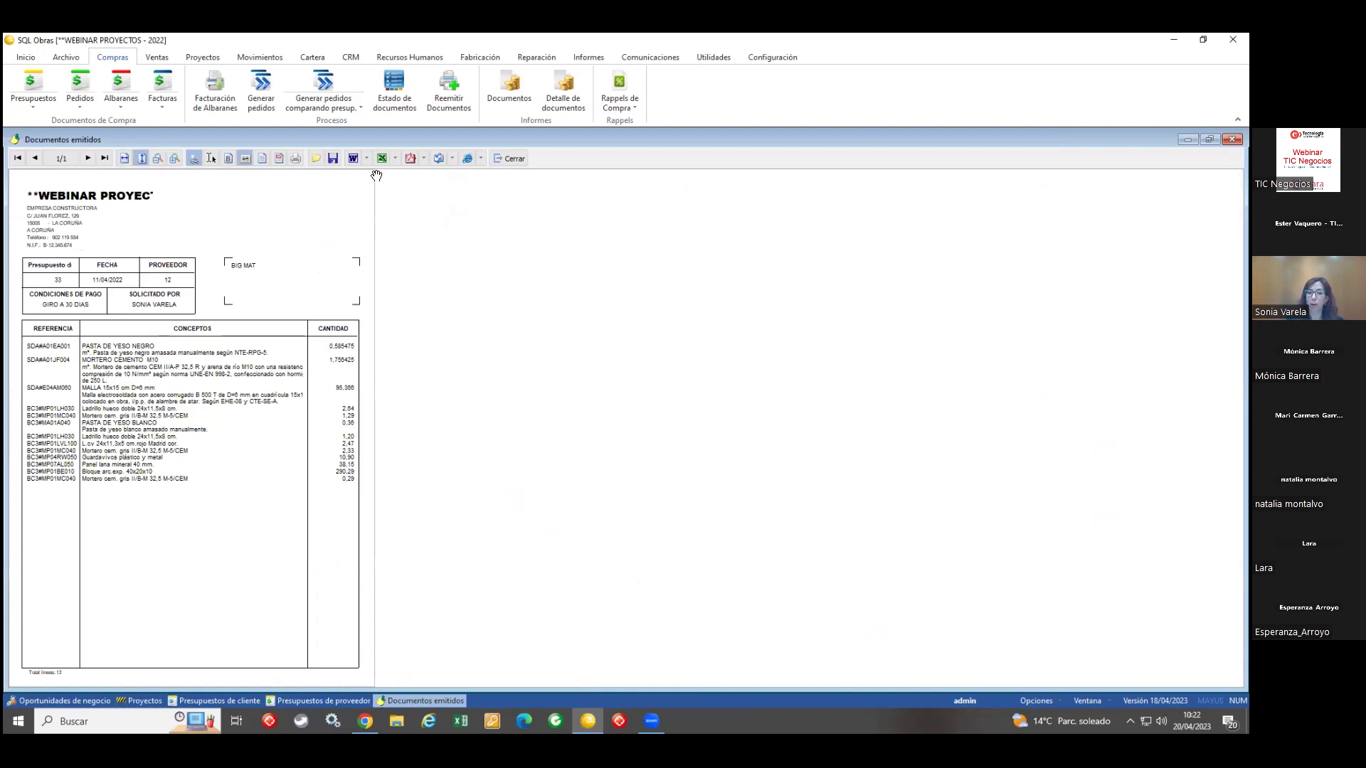
{"action": "left_click", "coordinate": [508, 159]}
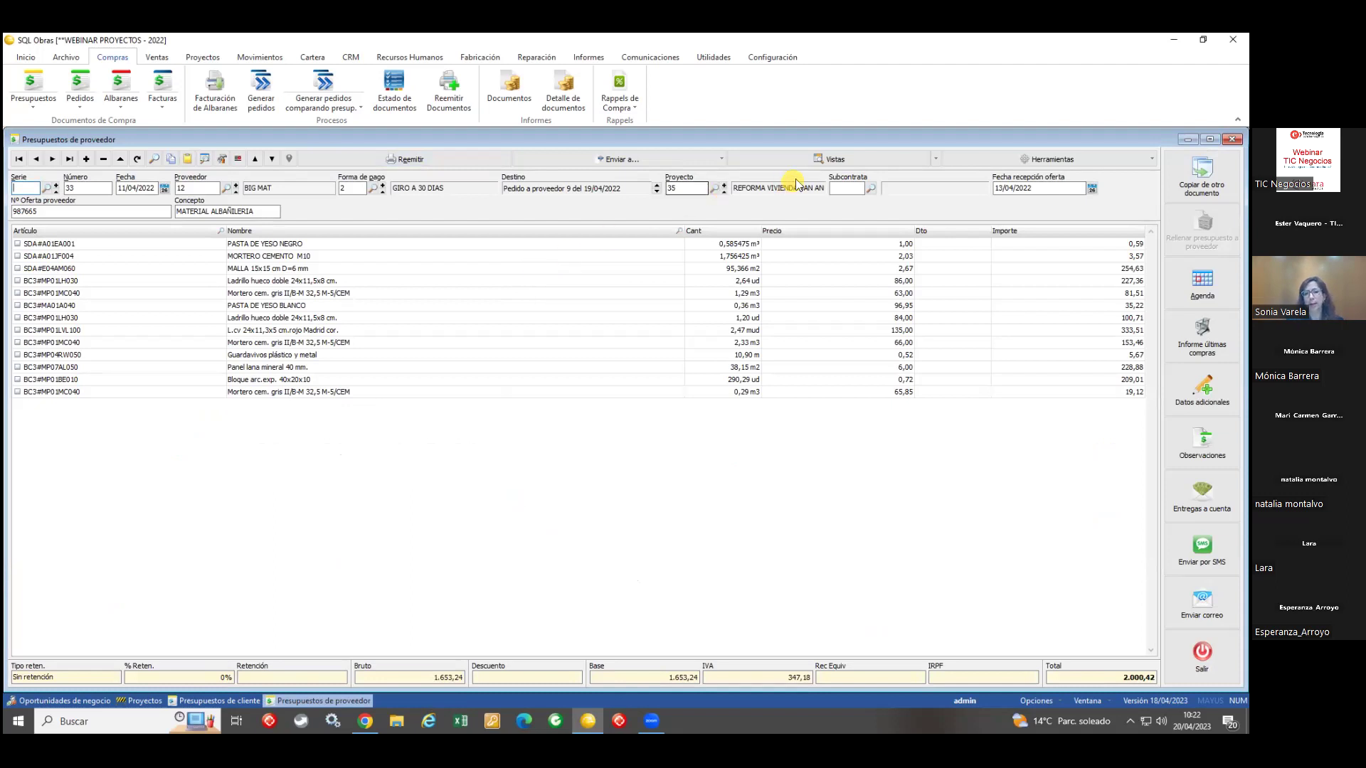
Step: List the supplier budgets grouped by project, expand REFORMA VIVIENDA SAN ANDRÉS 35, and sort the records by Concepto
{"action": "left_click", "coordinate": [816, 160]}
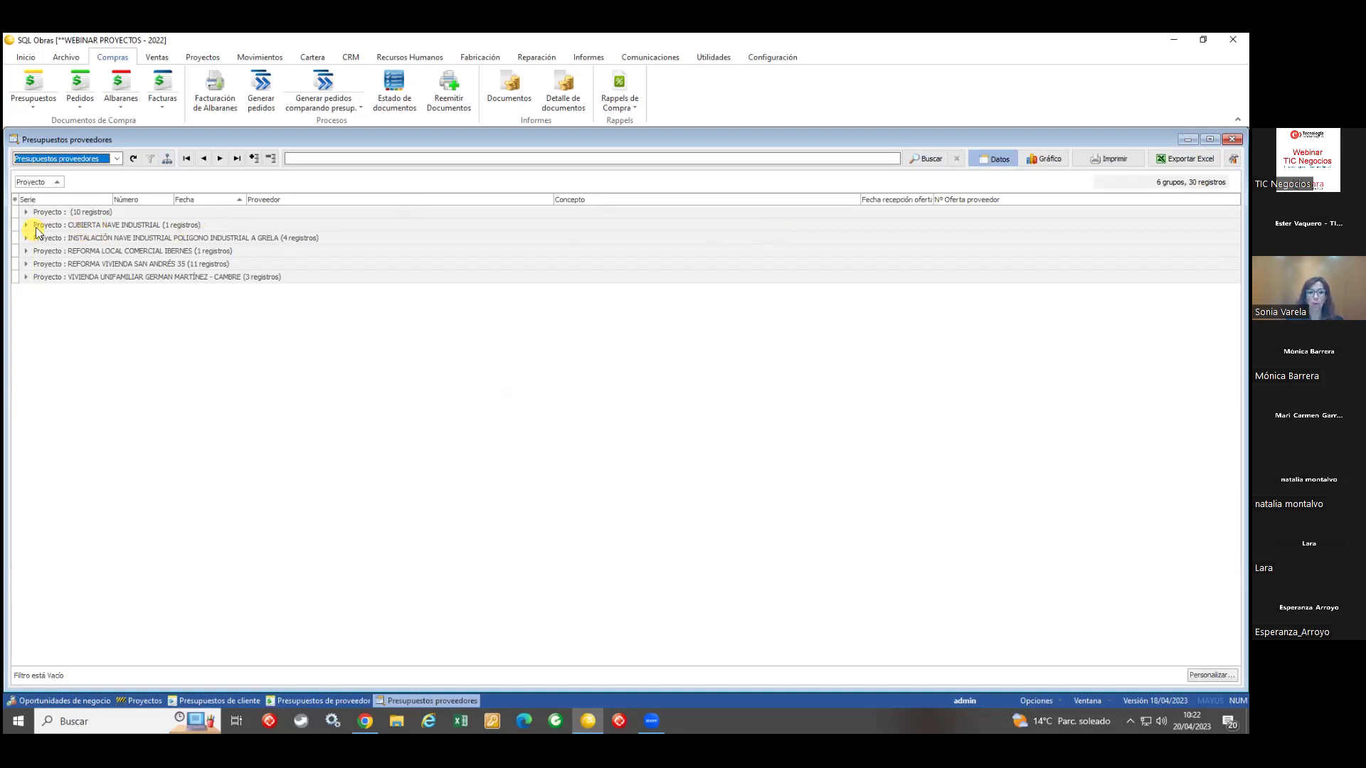
{"action": "left_click_drag", "start_coordinate": [60, 225], "coordinate": [59, 254]}
{"action": "left_click", "coordinate": [27, 265]}
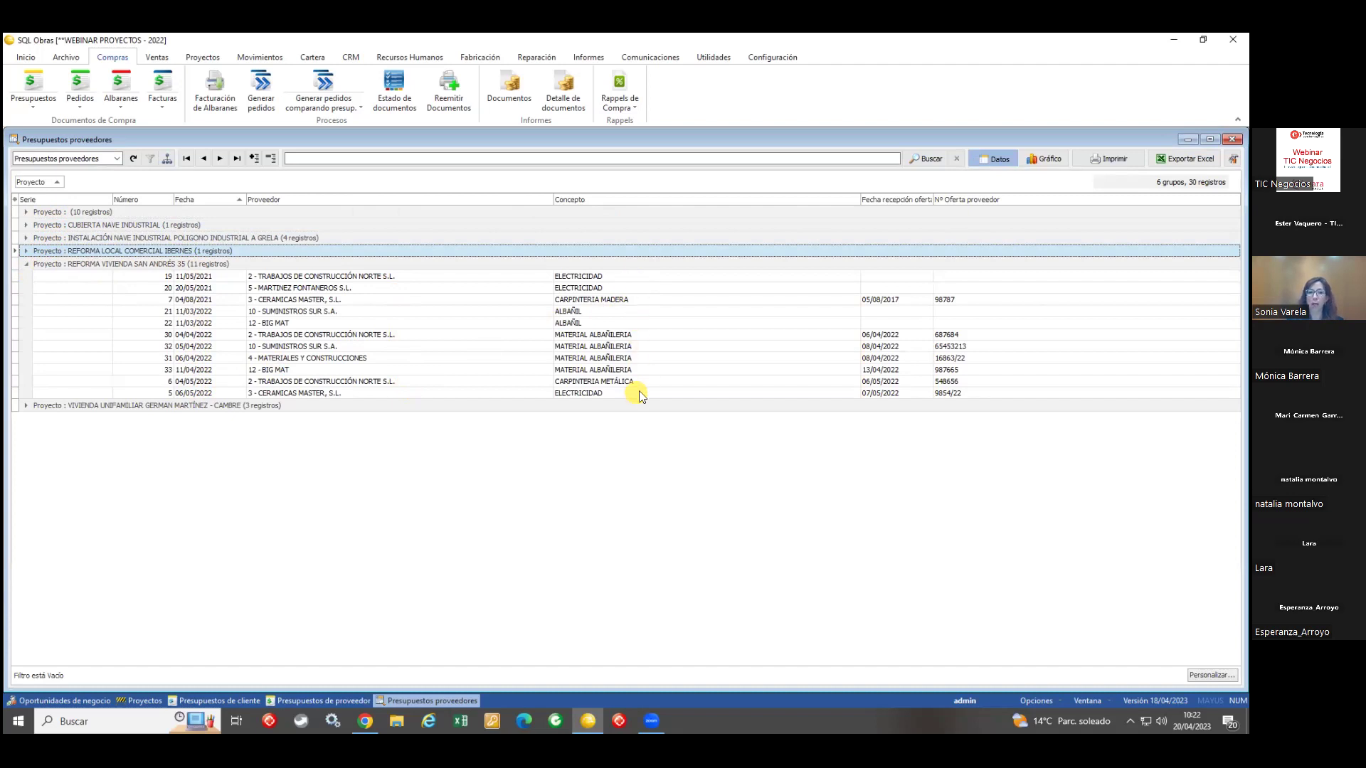
{"action": "left_click", "coordinate": [624, 199]}
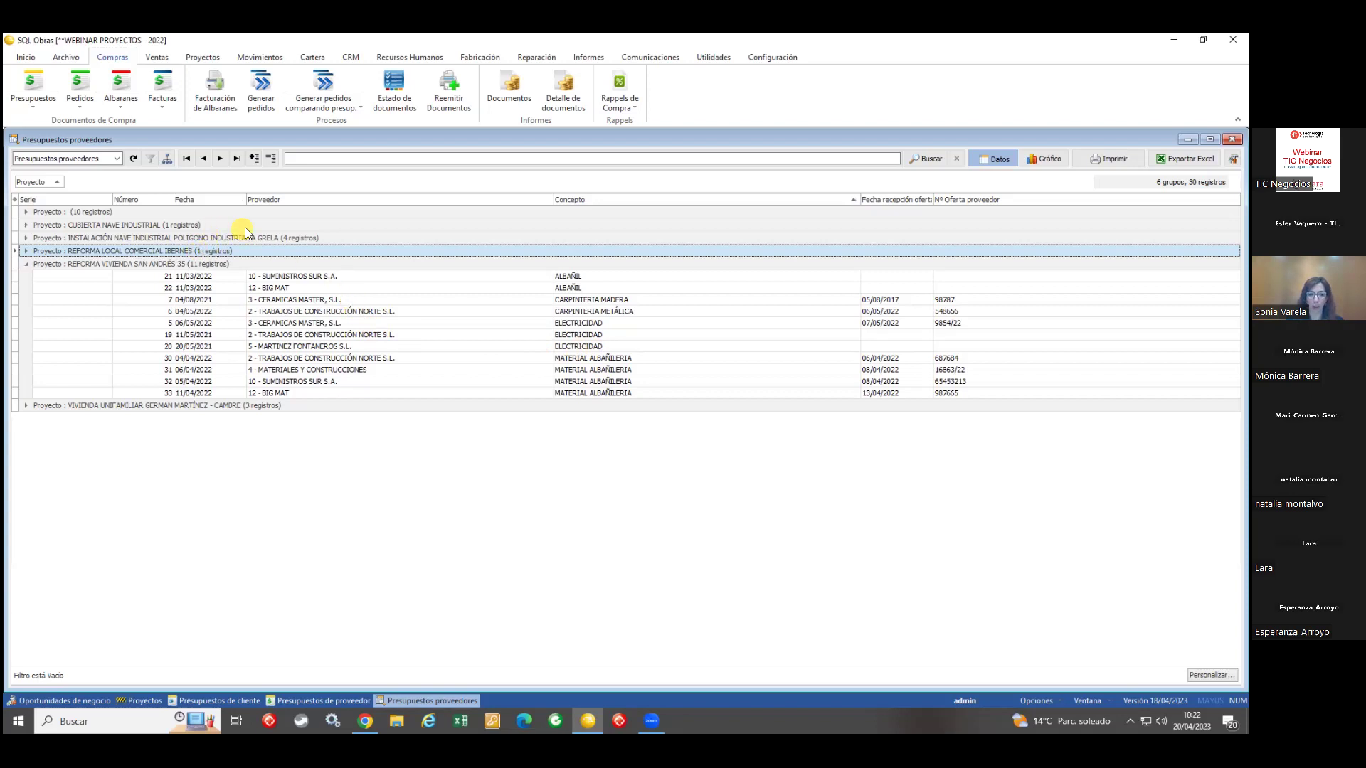
Step: Filter the list to CERAMICAS MASTER, MATERIALES Y CONSTRUCCIONES and MARTINEZ FONTANEROS, and restore all suppliers
{"action": "left_click", "coordinate": [549, 200]}
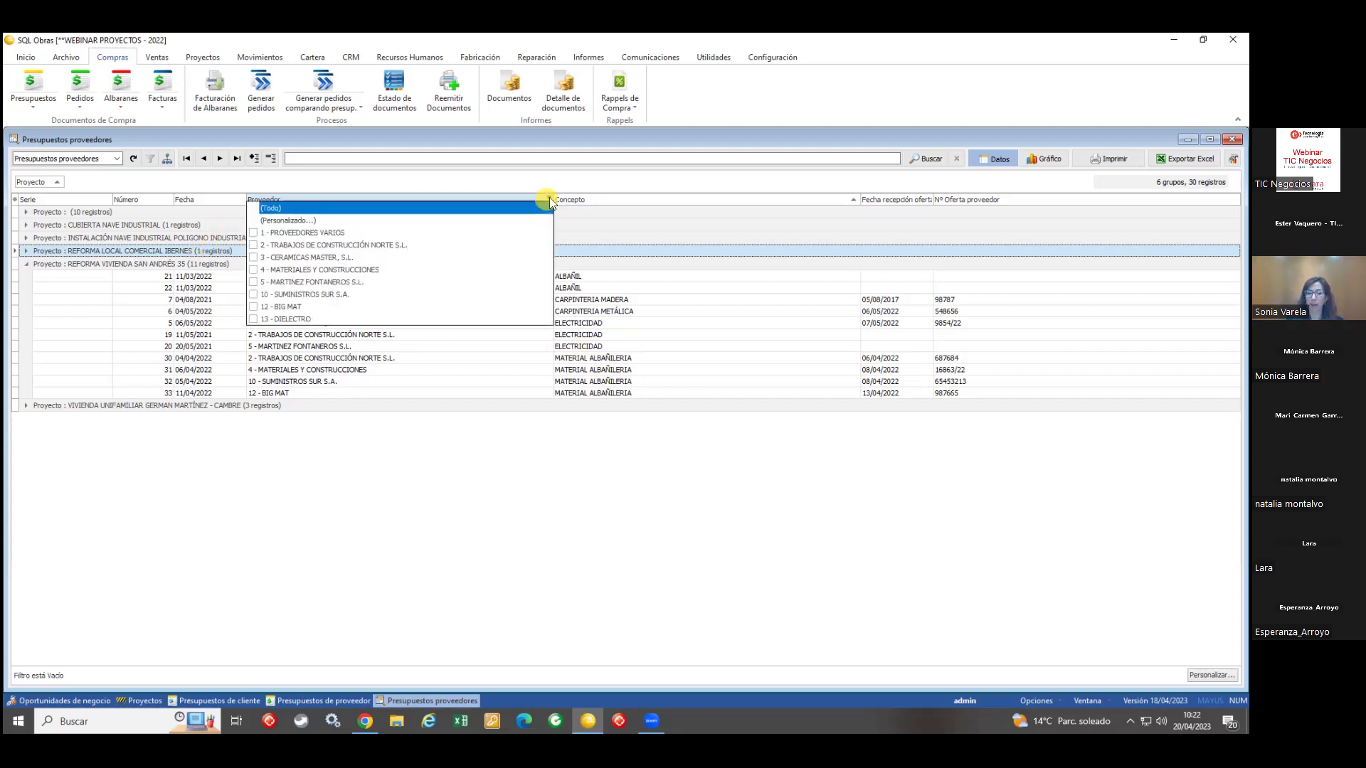
{"action": "left_click", "coordinate": [253, 258]}
{"action": "left_click", "coordinate": [253, 270]}
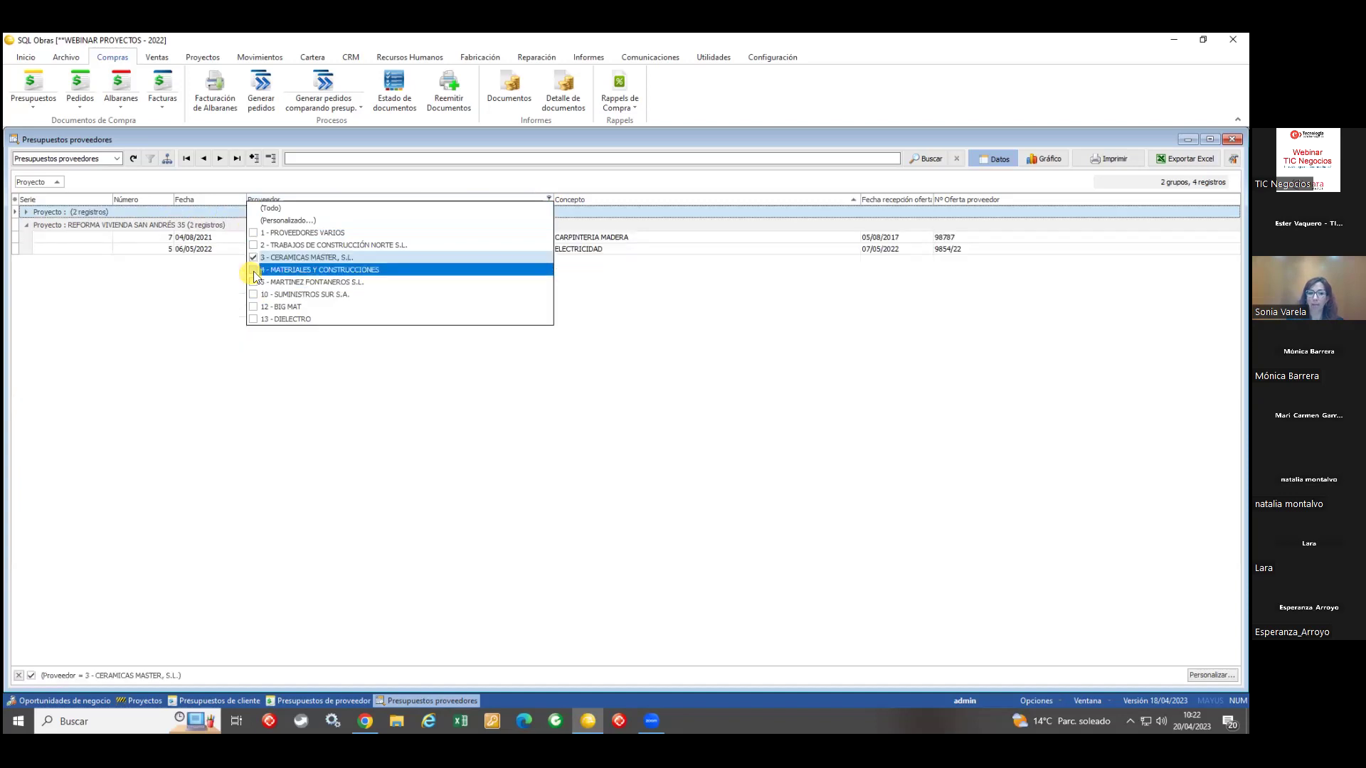
{"action": "left_click", "coordinate": [254, 282]}
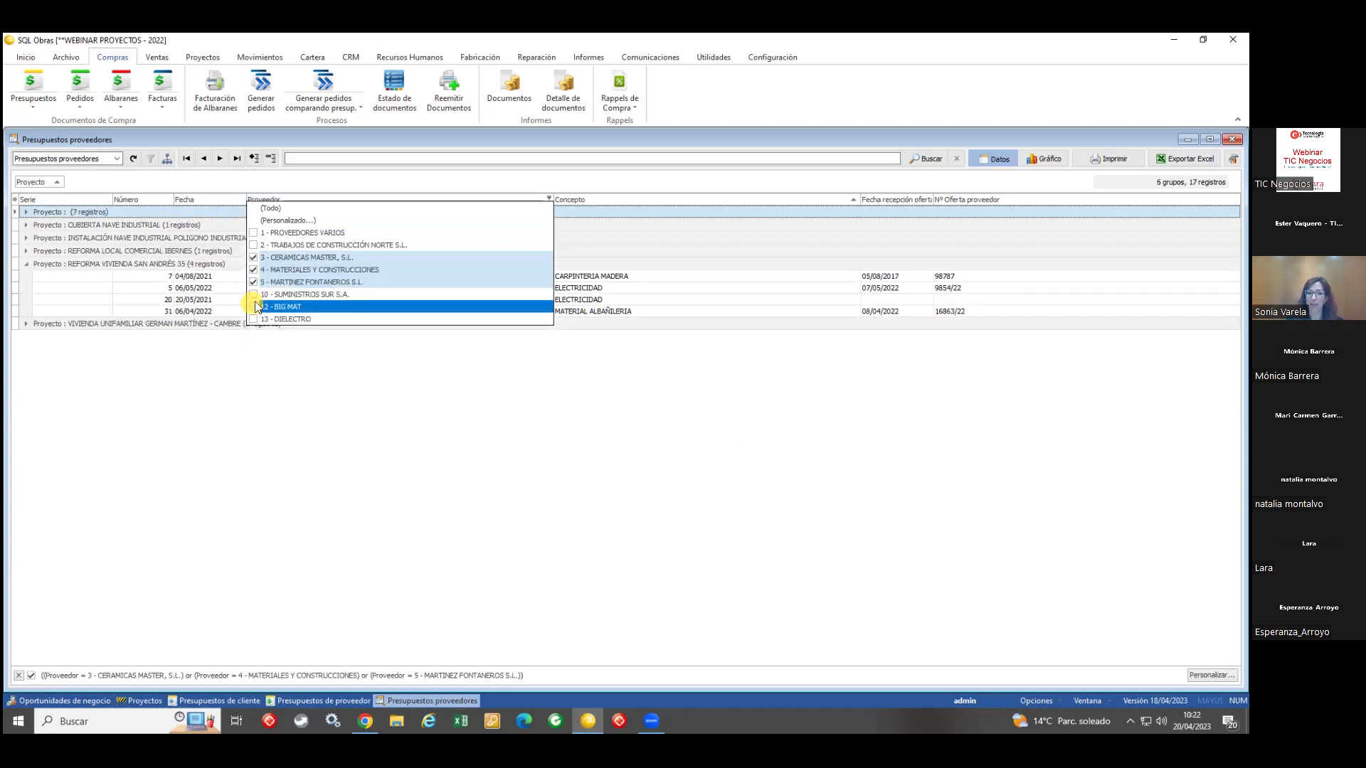
{"action": "left_click", "coordinate": [329, 207]}
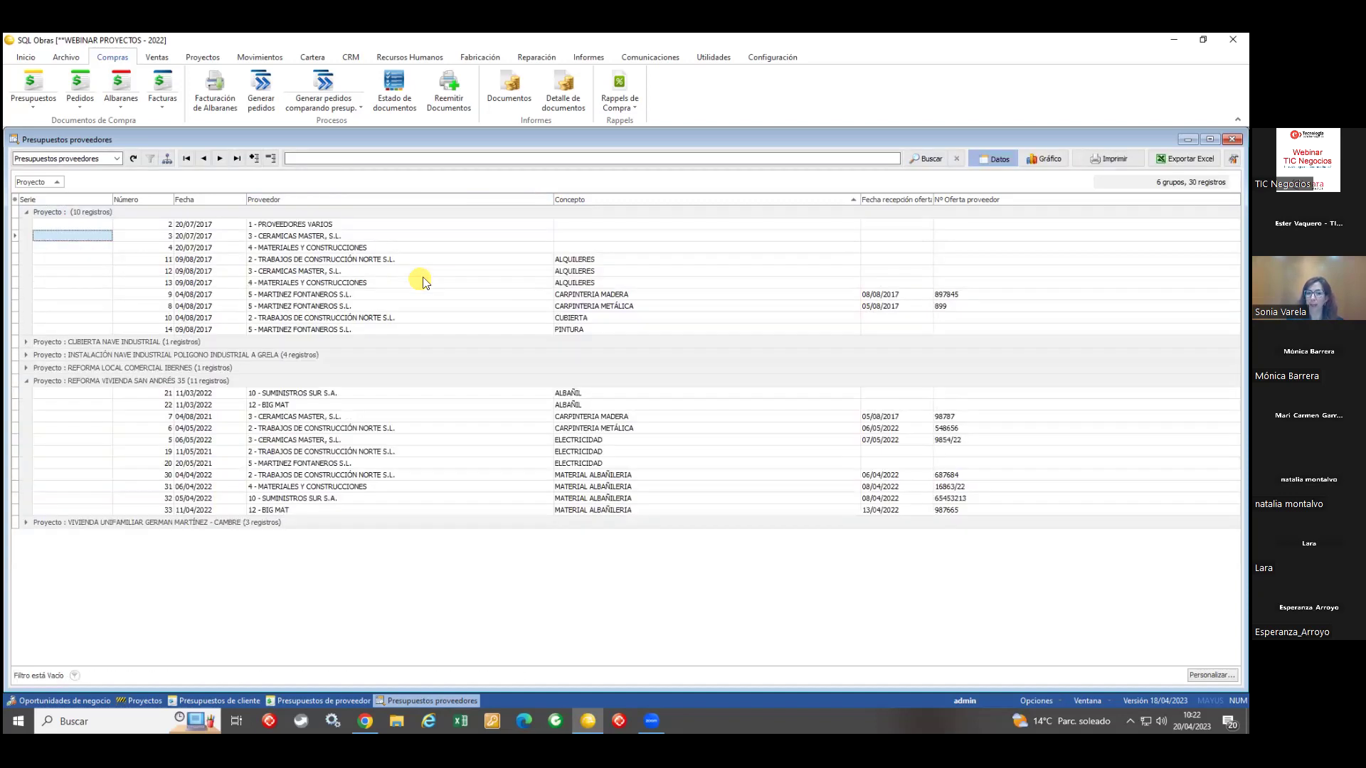
Step: Collapse the group of budgets without a project and sort the supplier budgets by offer reception date
{"action": "left_click", "coordinate": [27, 211]}
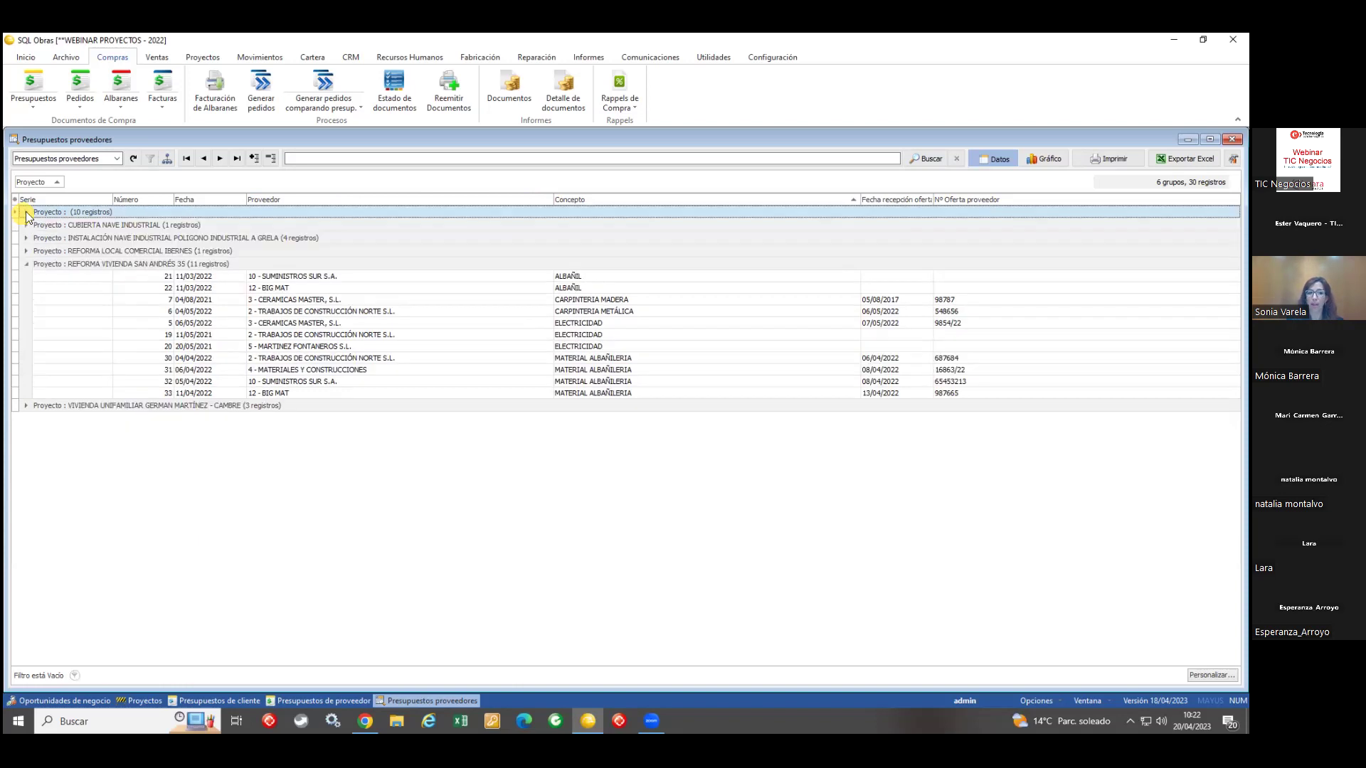
{"action": "left_click", "coordinate": [907, 199]}
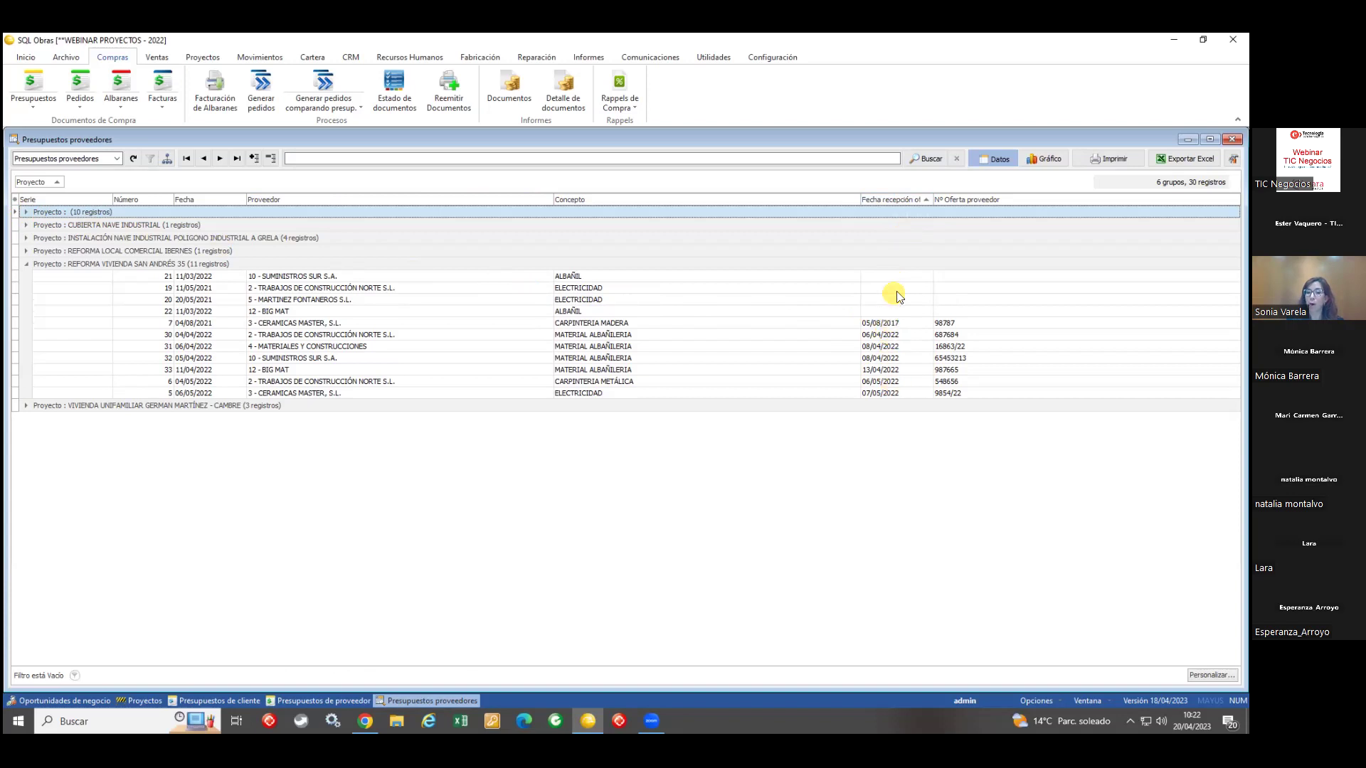
Step: Preview the printout of the supplier budgets grouped by project, and close the preview
{"action": "left_click", "coordinate": [896, 278]}
{"action": "left_click", "coordinate": [898, 311]}
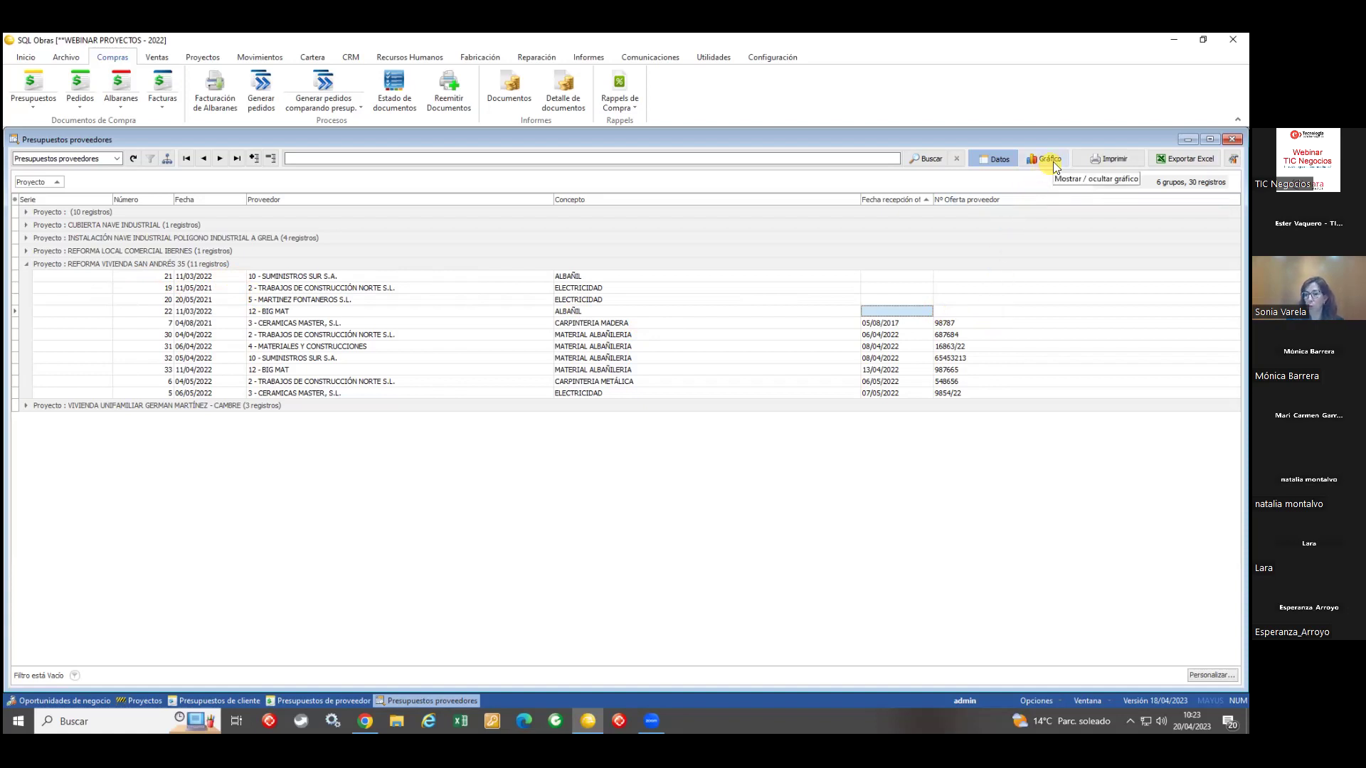
{"action": "left_click", "coordinate": [1107, 162]}
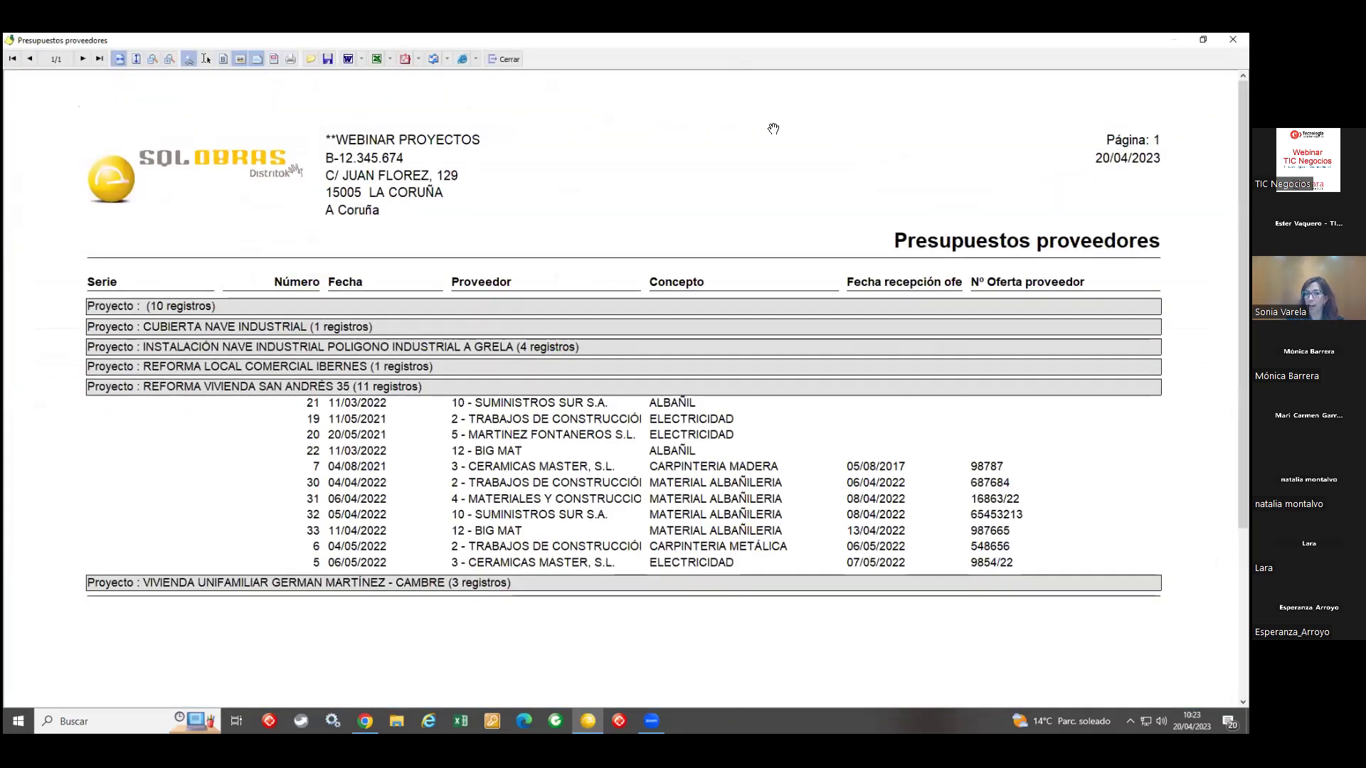
{"action": "left_click", "coordinate": [504, 58]}
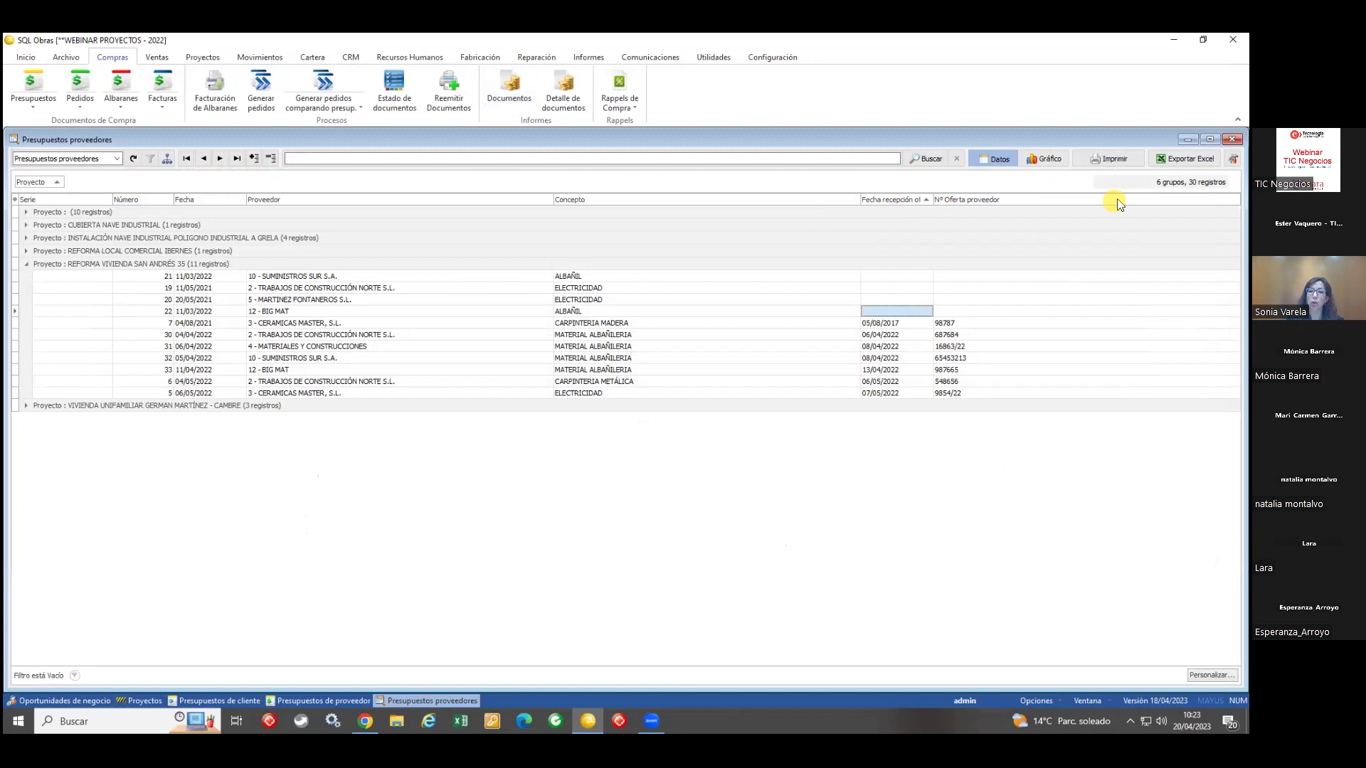
Step: Leave the list, go to the last supplier budget, check its send options, and open its destination supplier order
{"action": "key", "text": "Return"}
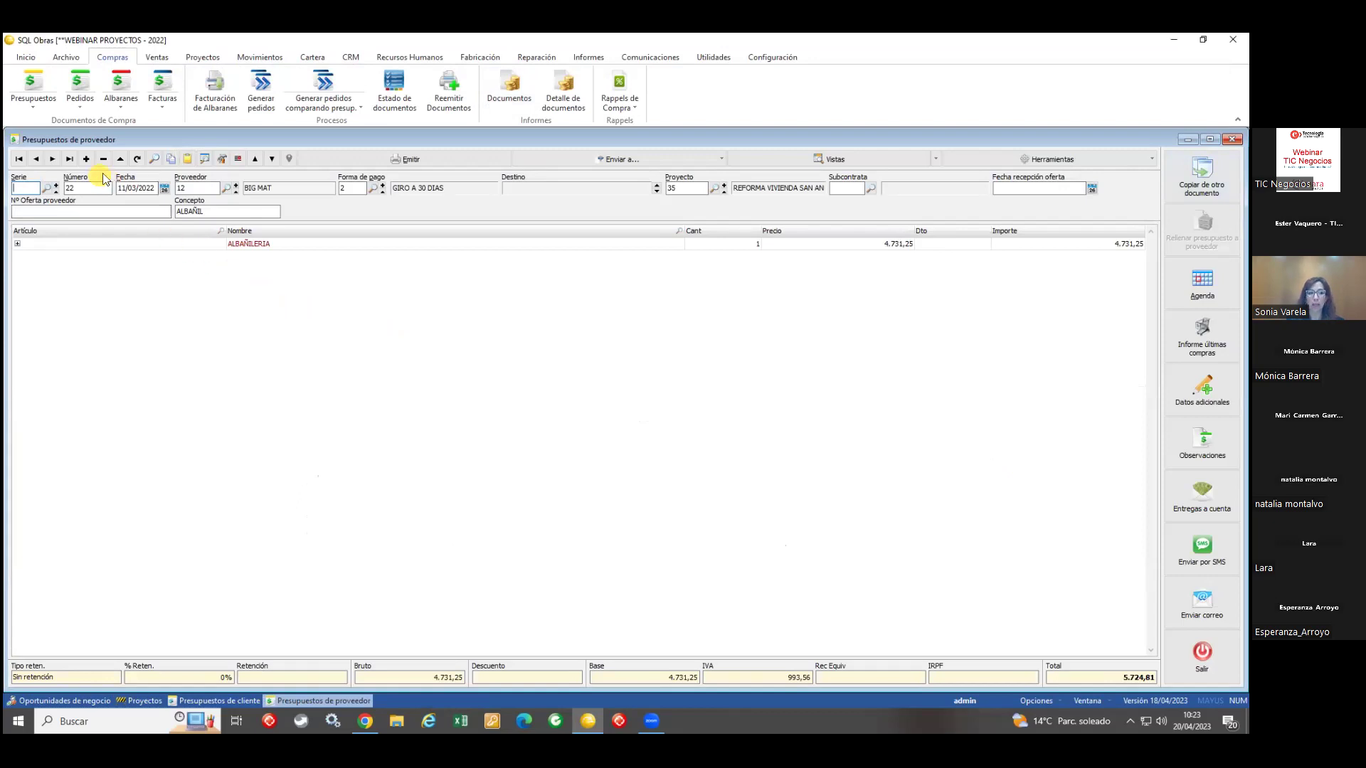
{"action": "left_click", "coordinate": [69, 159]}
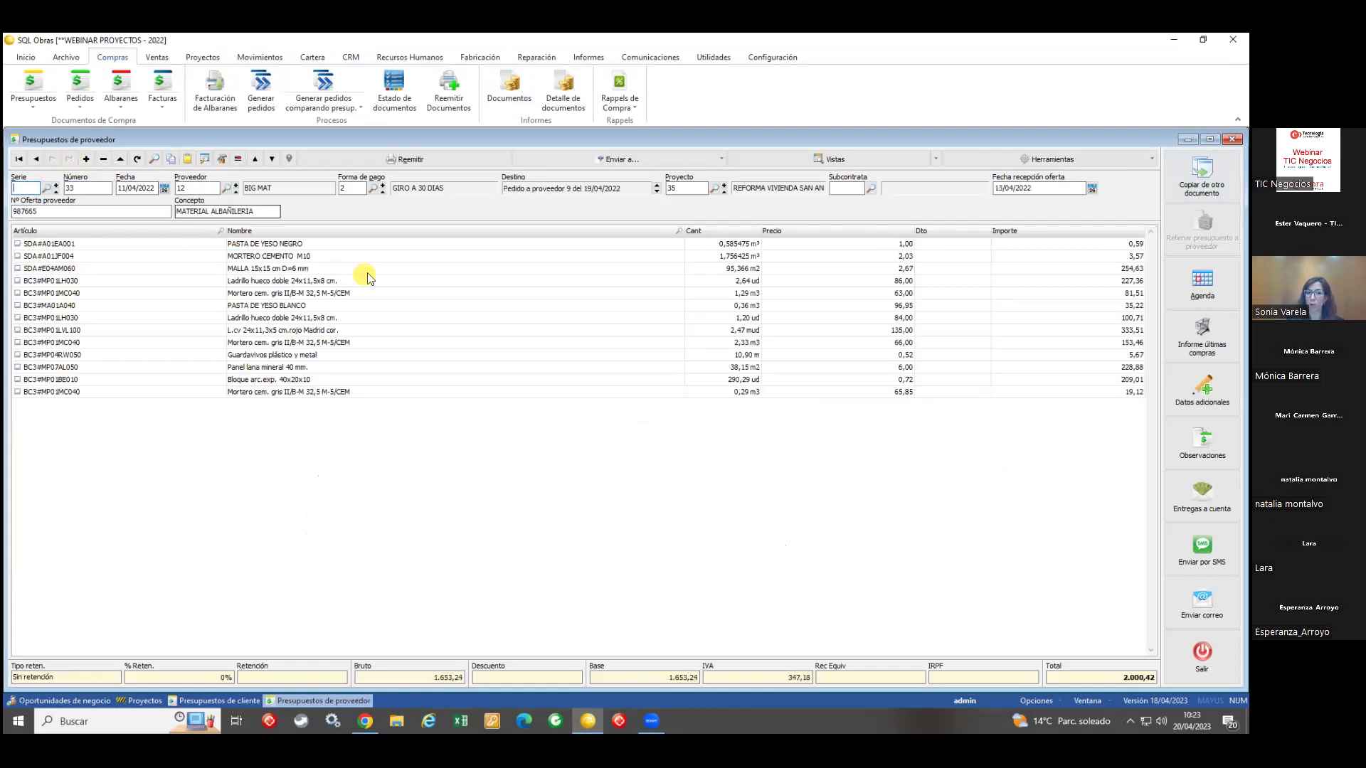
{"action": "left_click", "coordinate": [609, 159]}
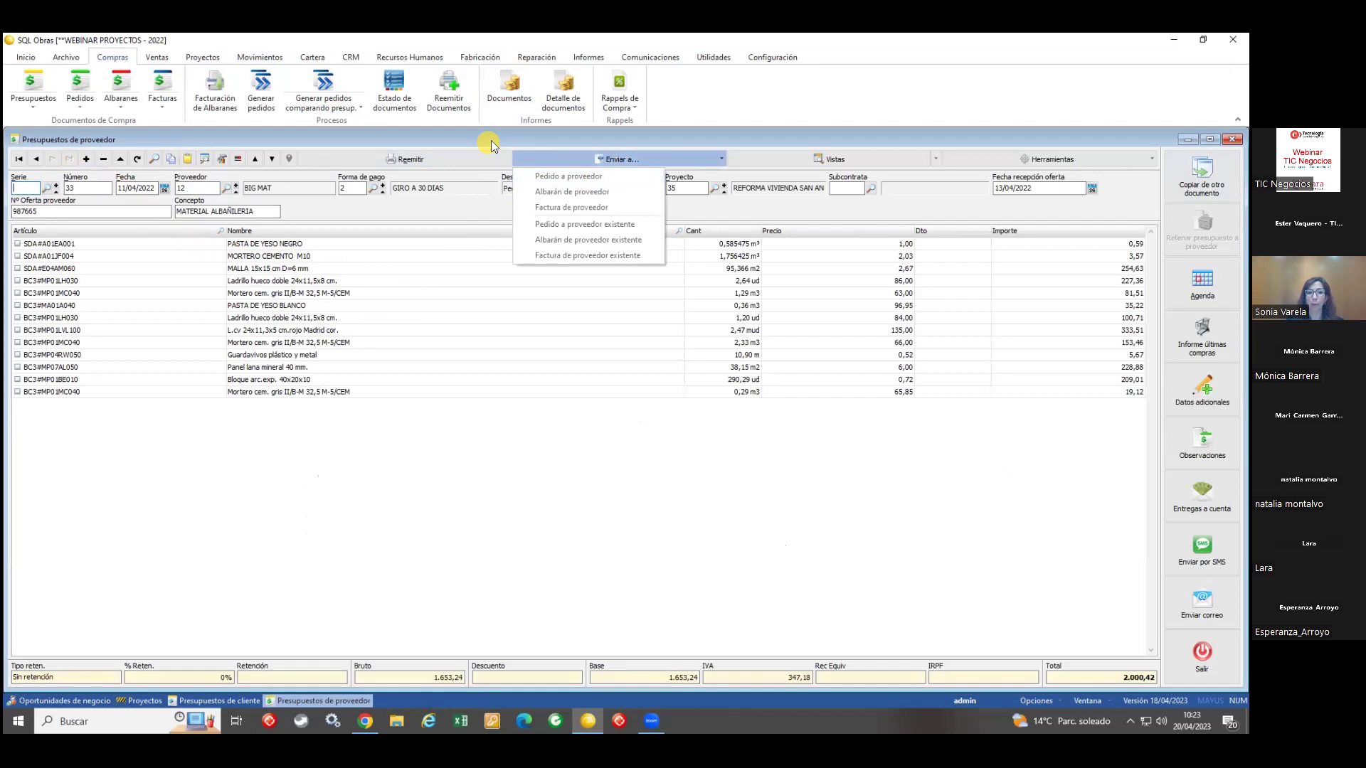
{"action": "left_click", "coordinate": [491, 139]}
{"action": "double_click", "coordinate": [576, 189]}
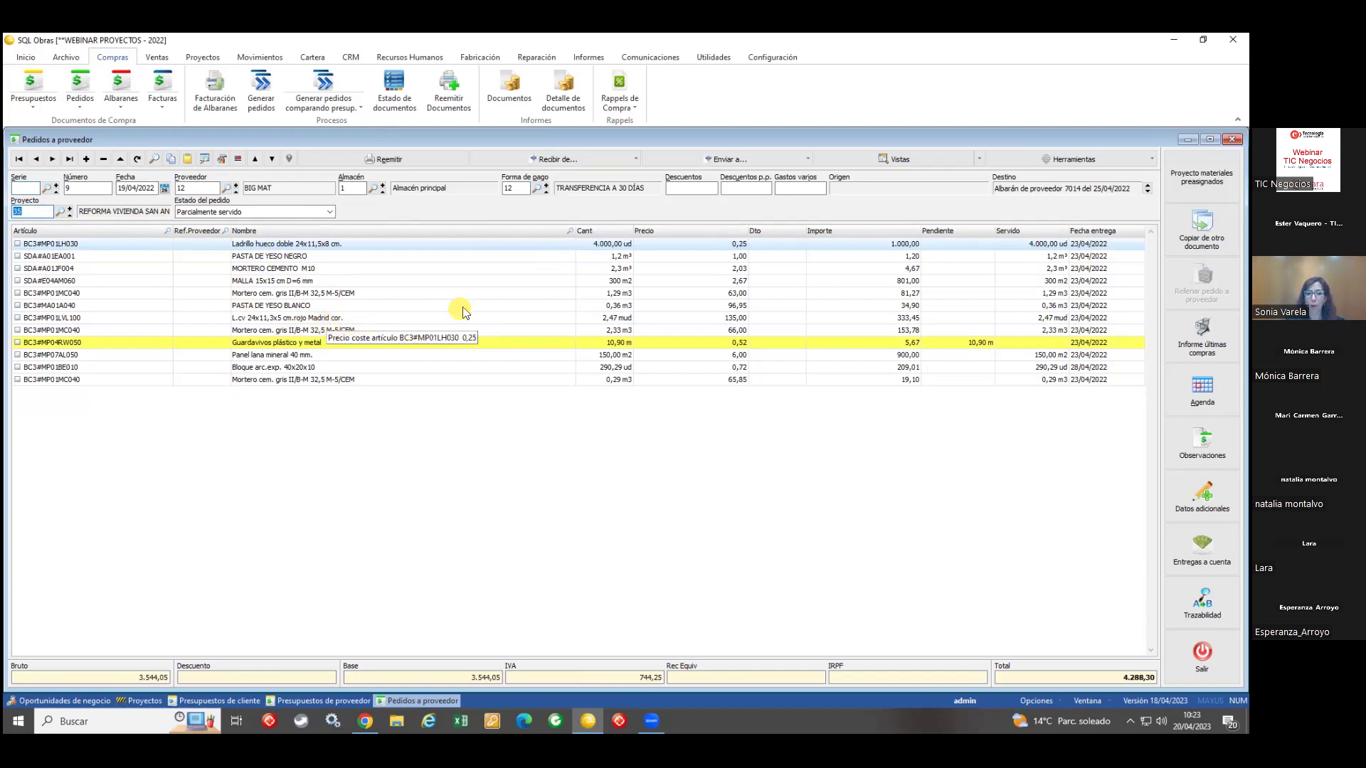
Step: Review how the MALLA 15x15 cm D=6 mm quantity is preassigned to projects and work items, and close the preassignment
{"action": "left_click", "coordinate": [607, 282]}
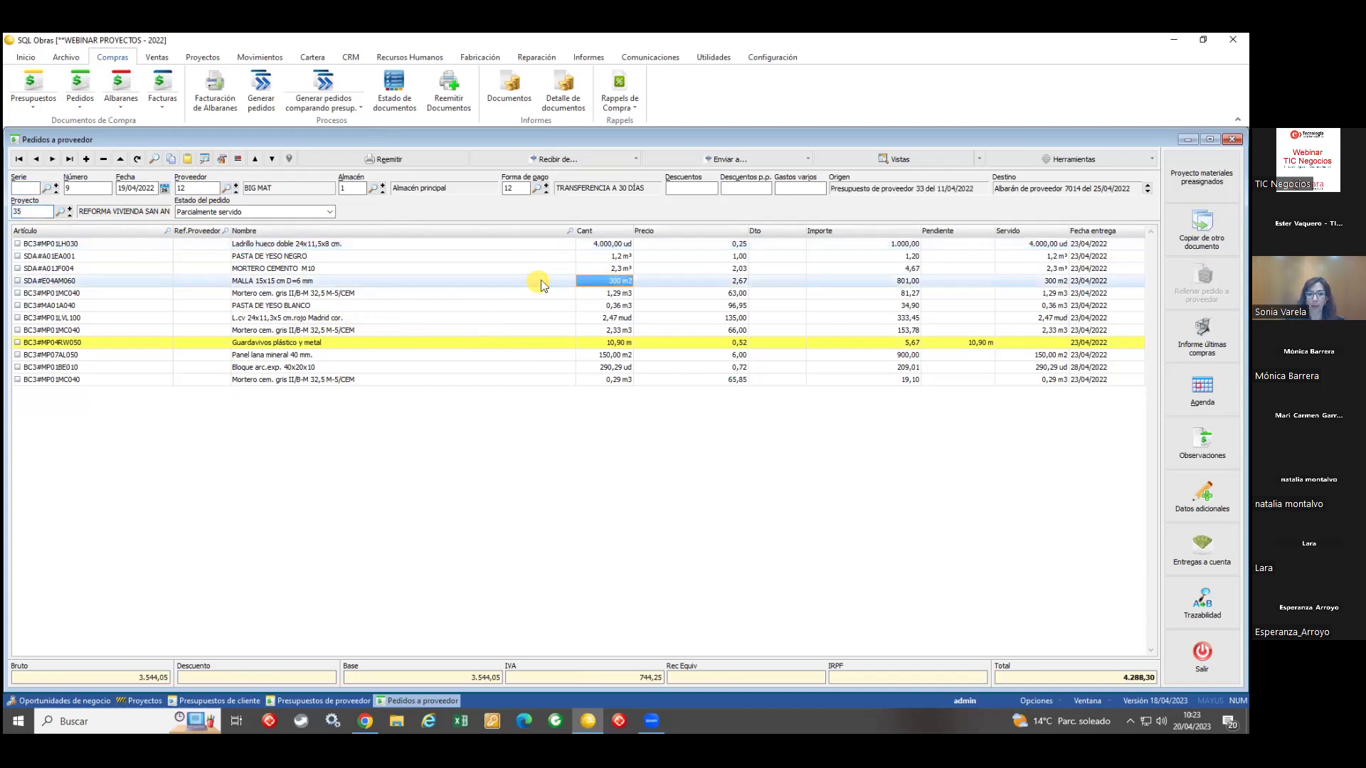
{"action": "double_click", "coordinate": [597, 281]}
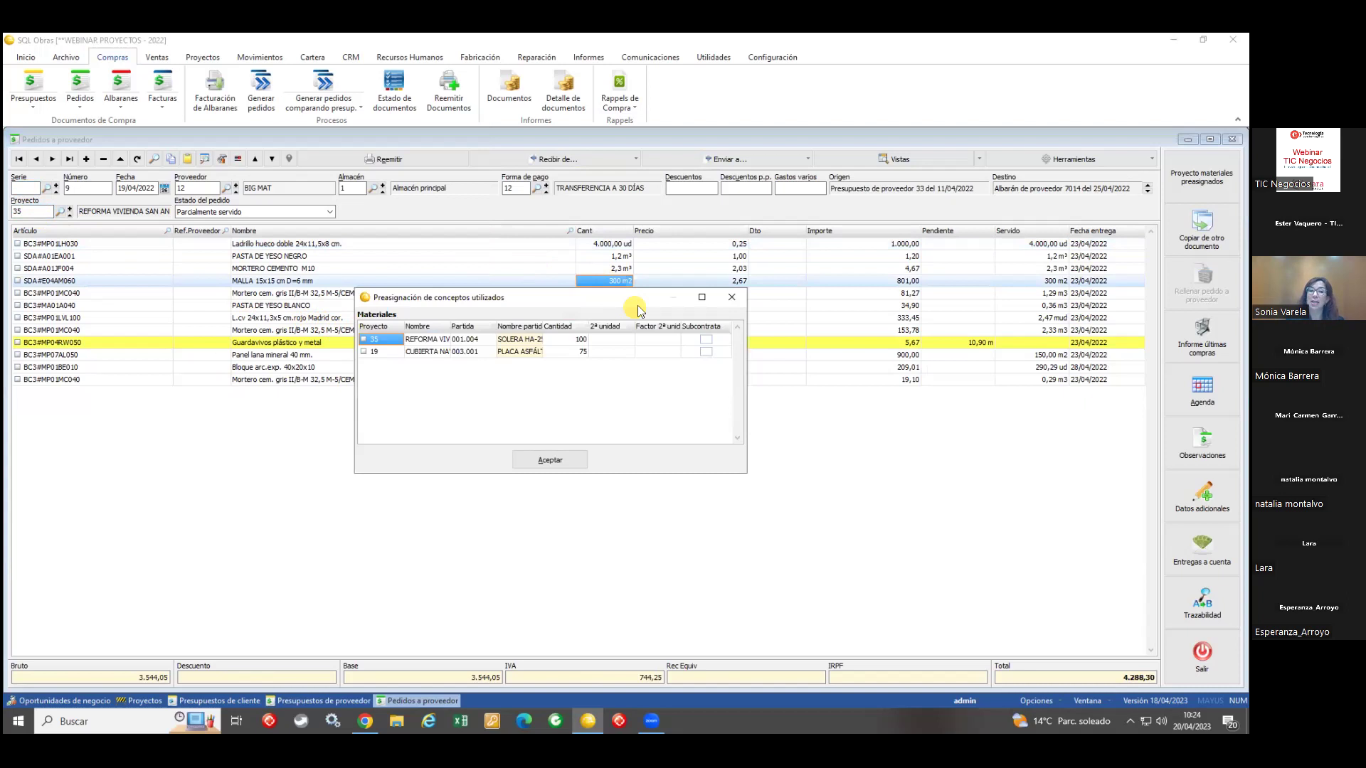
{"action": "left_click", "coordinate": [569, 340]}
{"action": "left_click", "coordinate": [387, 351]}
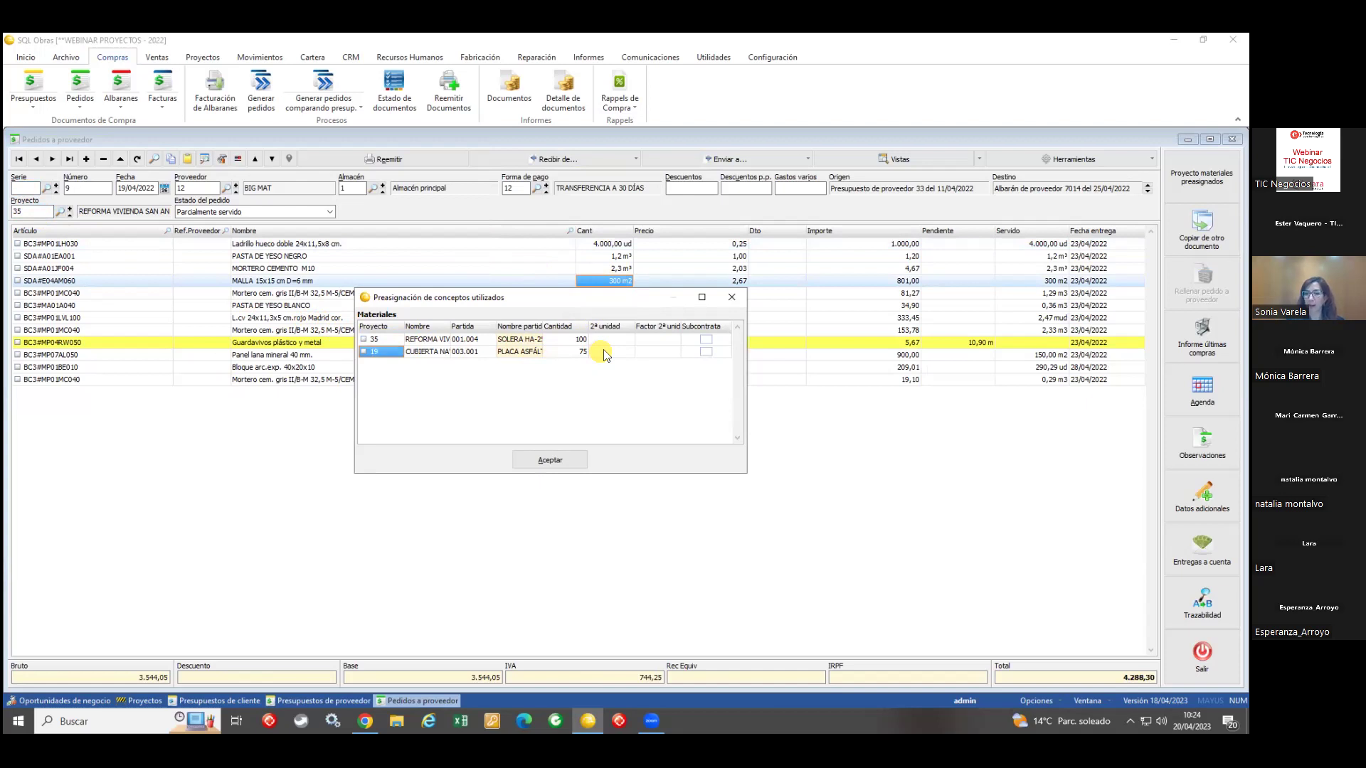
{"action": "left_click", "coordinate": [735, 296]}
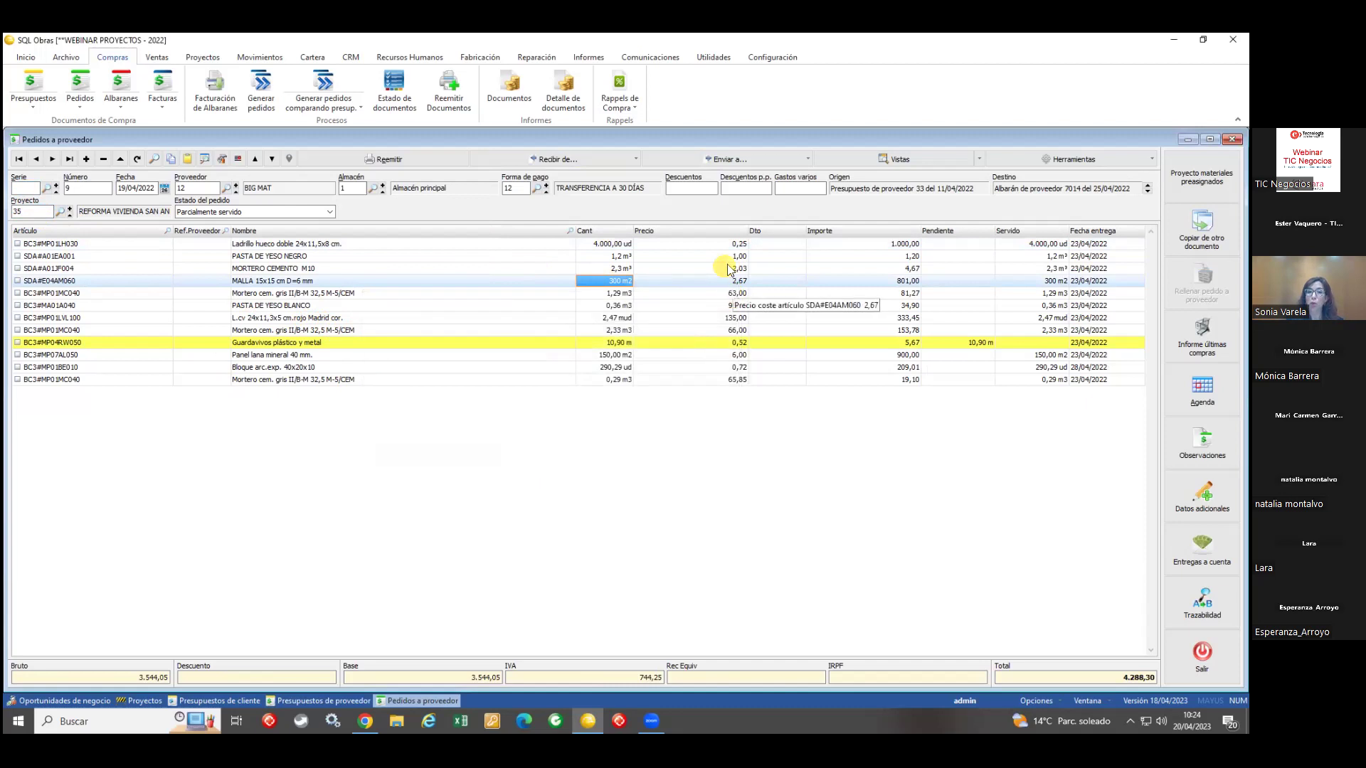
Step: Check which documents the BIG MAT order can be sent to, and inspect the pending quantity of the Guardavivos plástico y metal line
{"action": "left_click", "coordinate": [724, 160]}
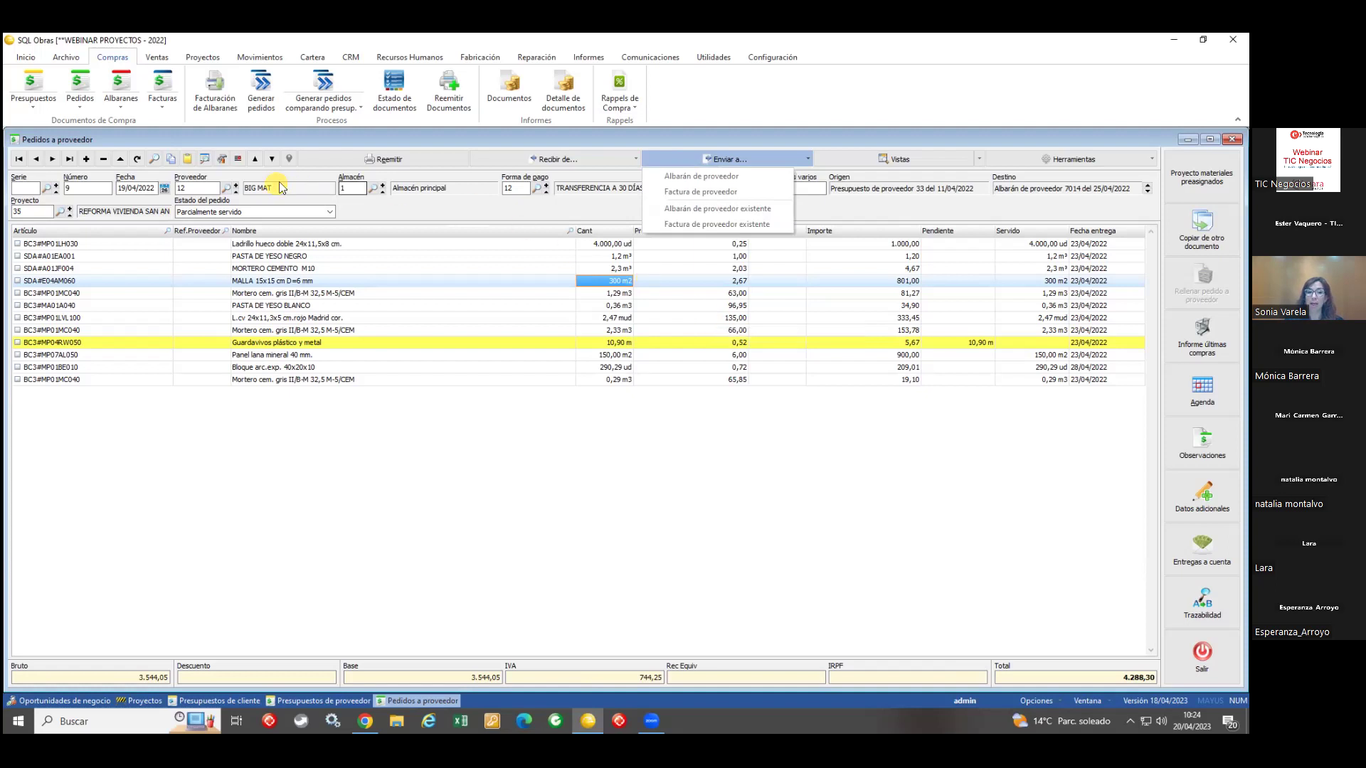
{"action": "left_click", "coordinate": [306, 343]}
{"action": "left_click", "coordinate": [917, 343]}
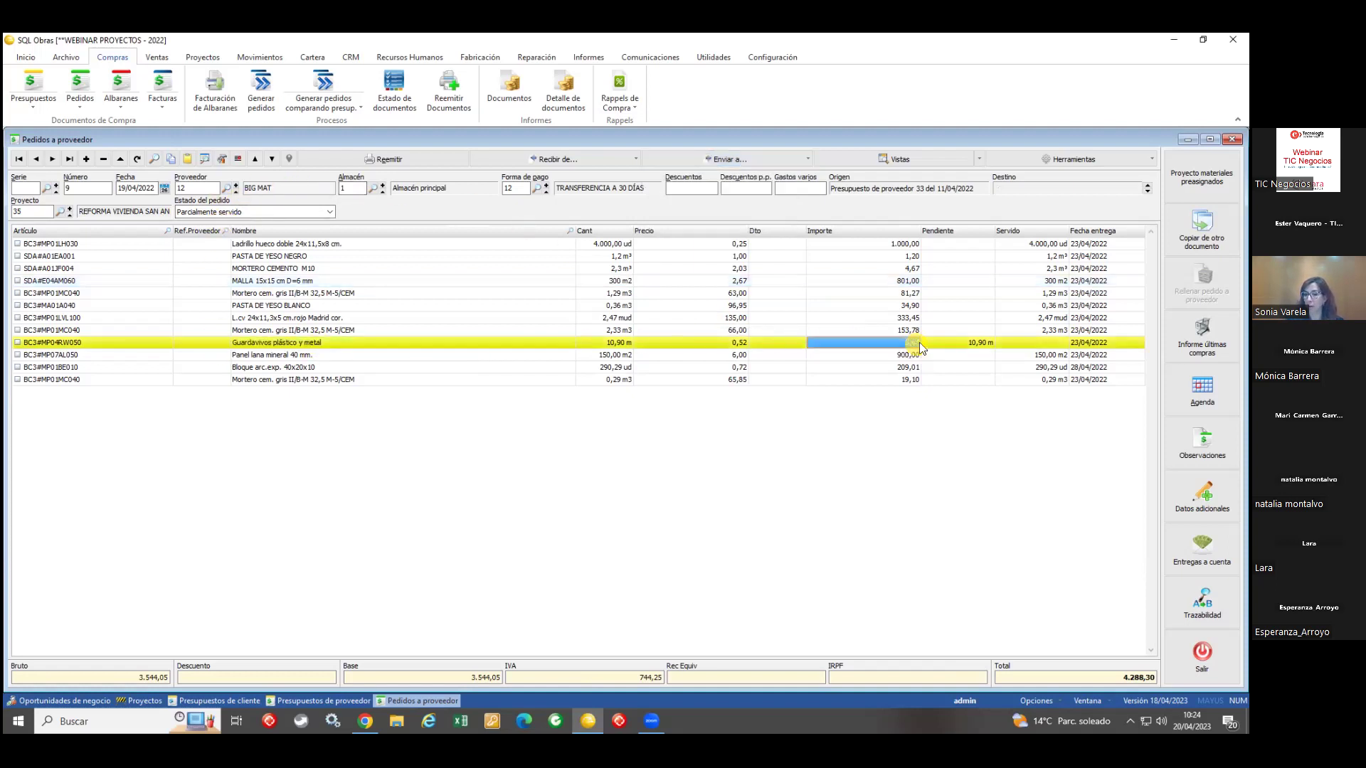
{"action": "left_click", "coordinate": [990, 344]}
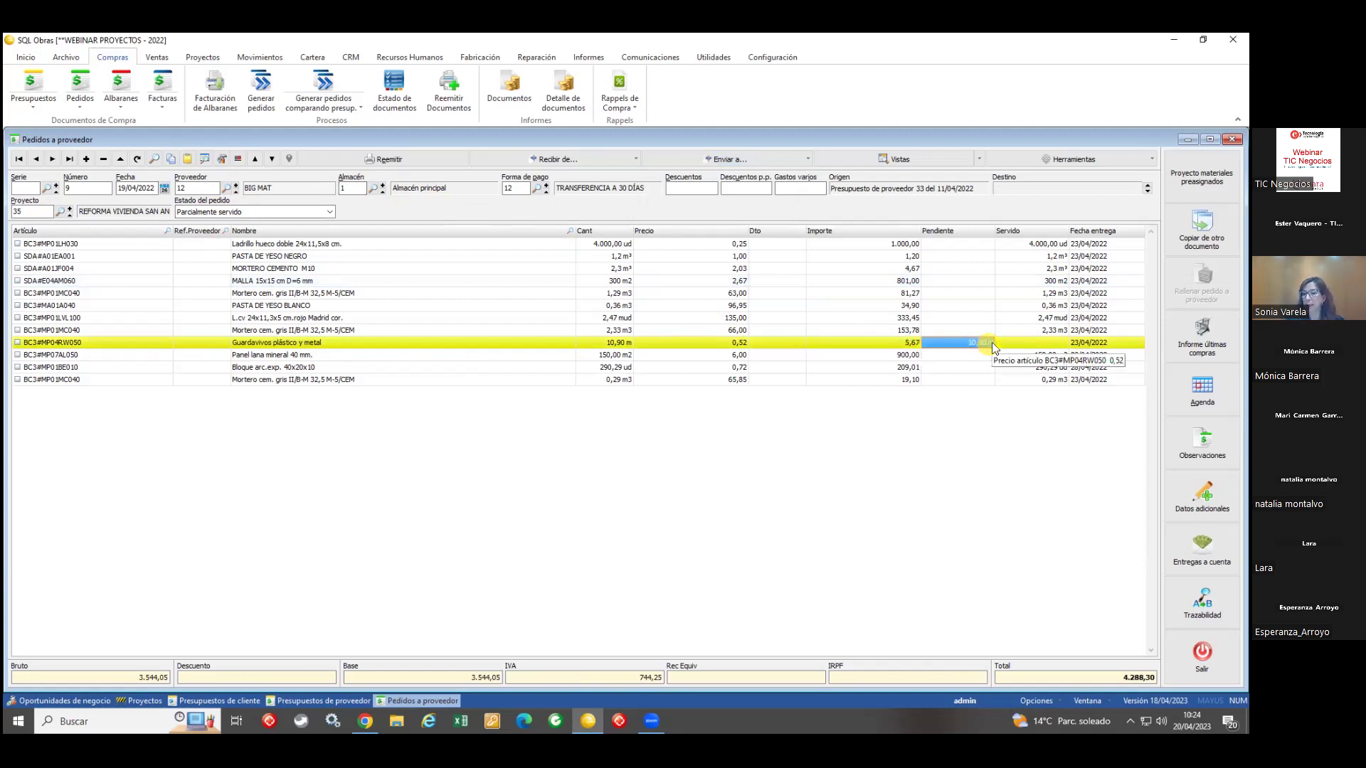
{"action": "type", "text": "30,90"}
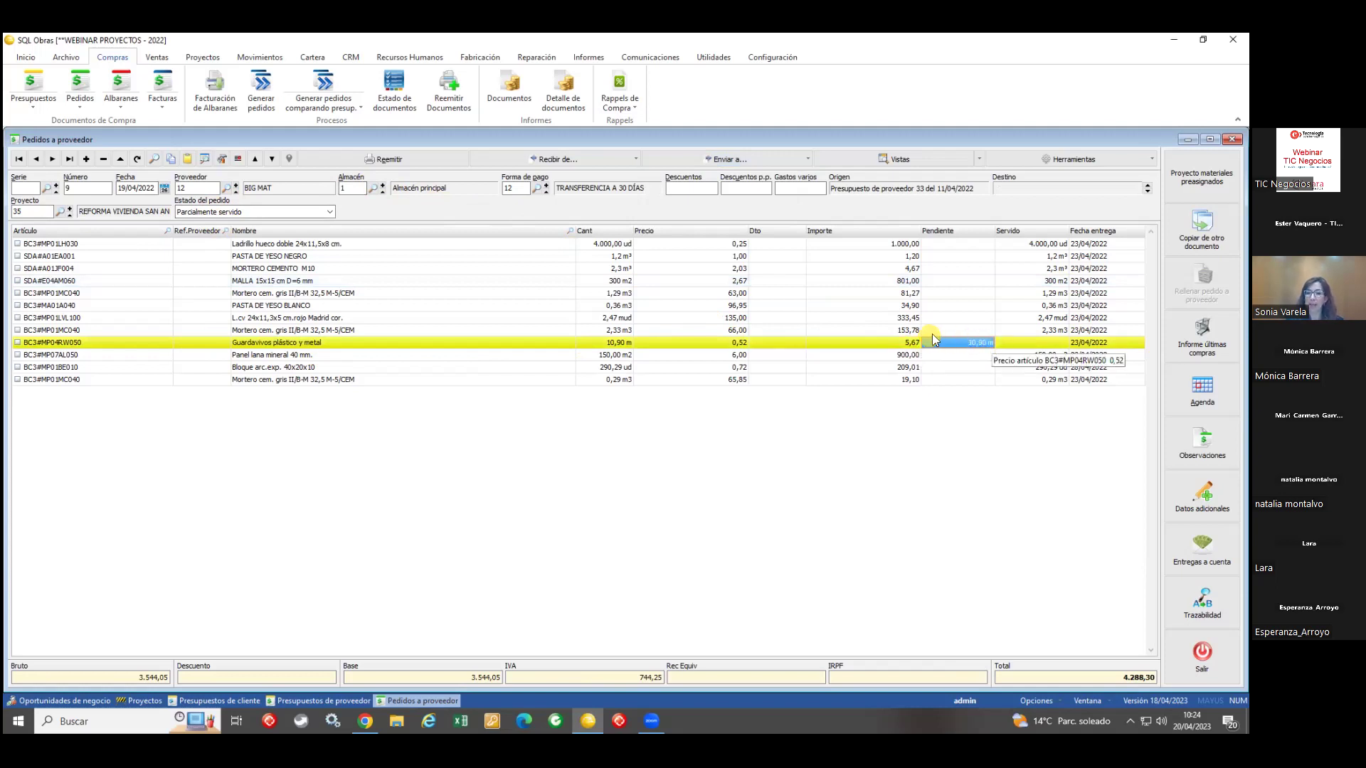
{"action": "left_click", "coordinate": [933, 329]}
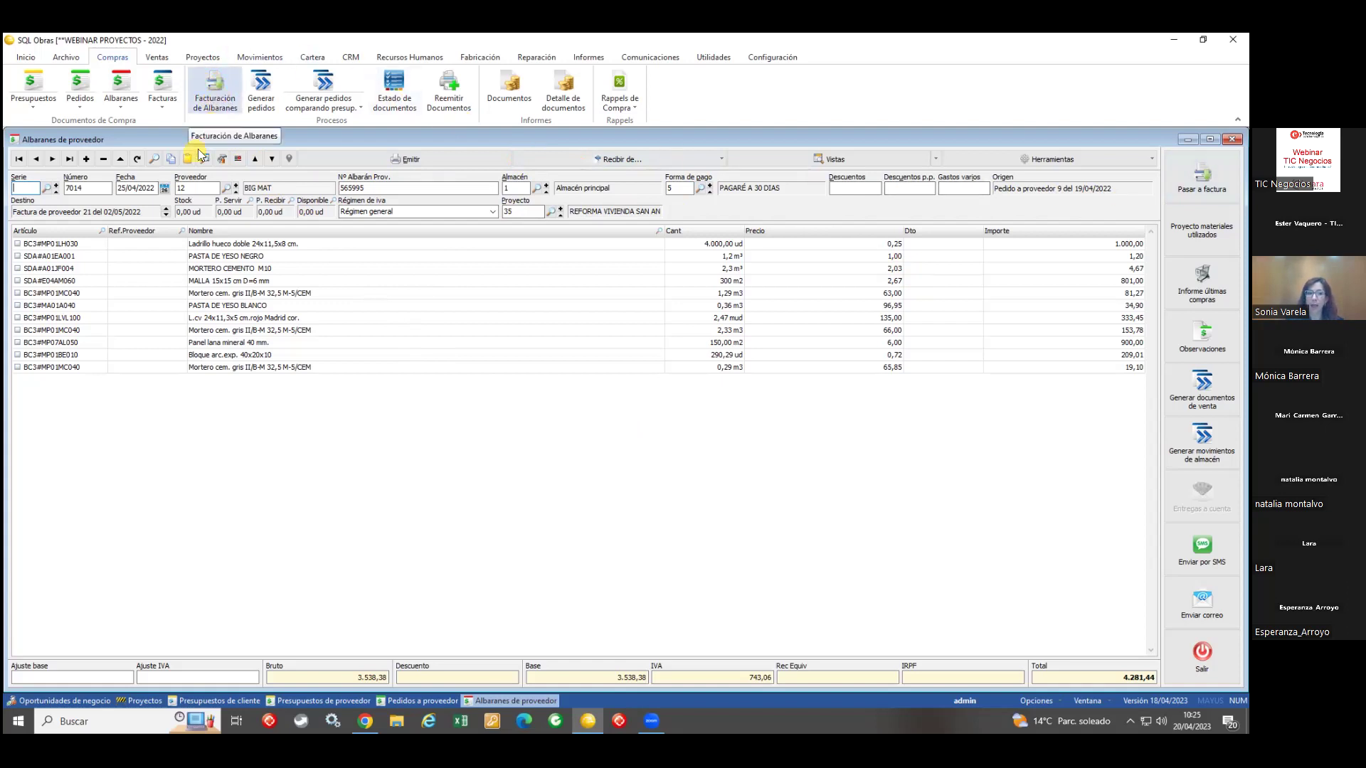
Step: Open the delivery note's destination supplier invoice, review its payment due dates, and close the receipts window
{"action": "double_click", "coordinate": [83, 212]}
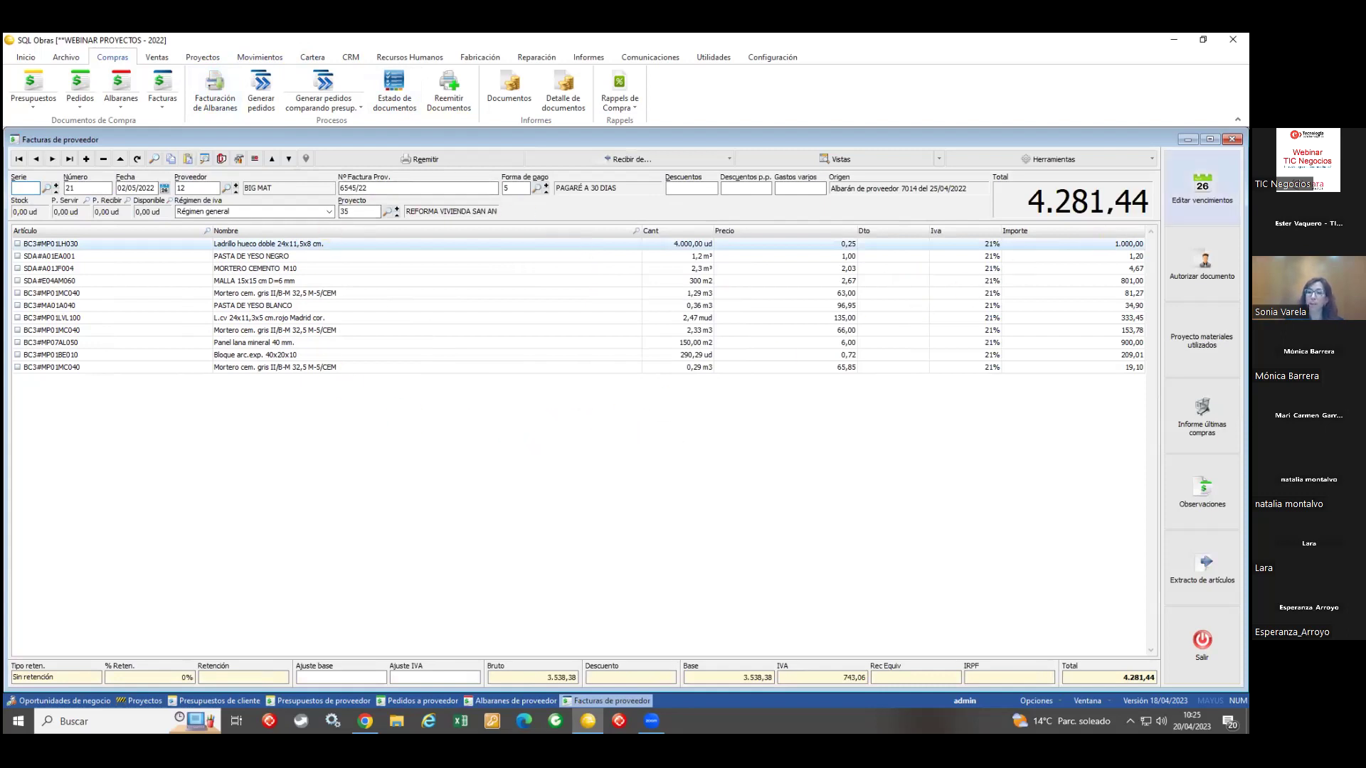
{"action": "left_click", "coordinate": [1202, 191]}
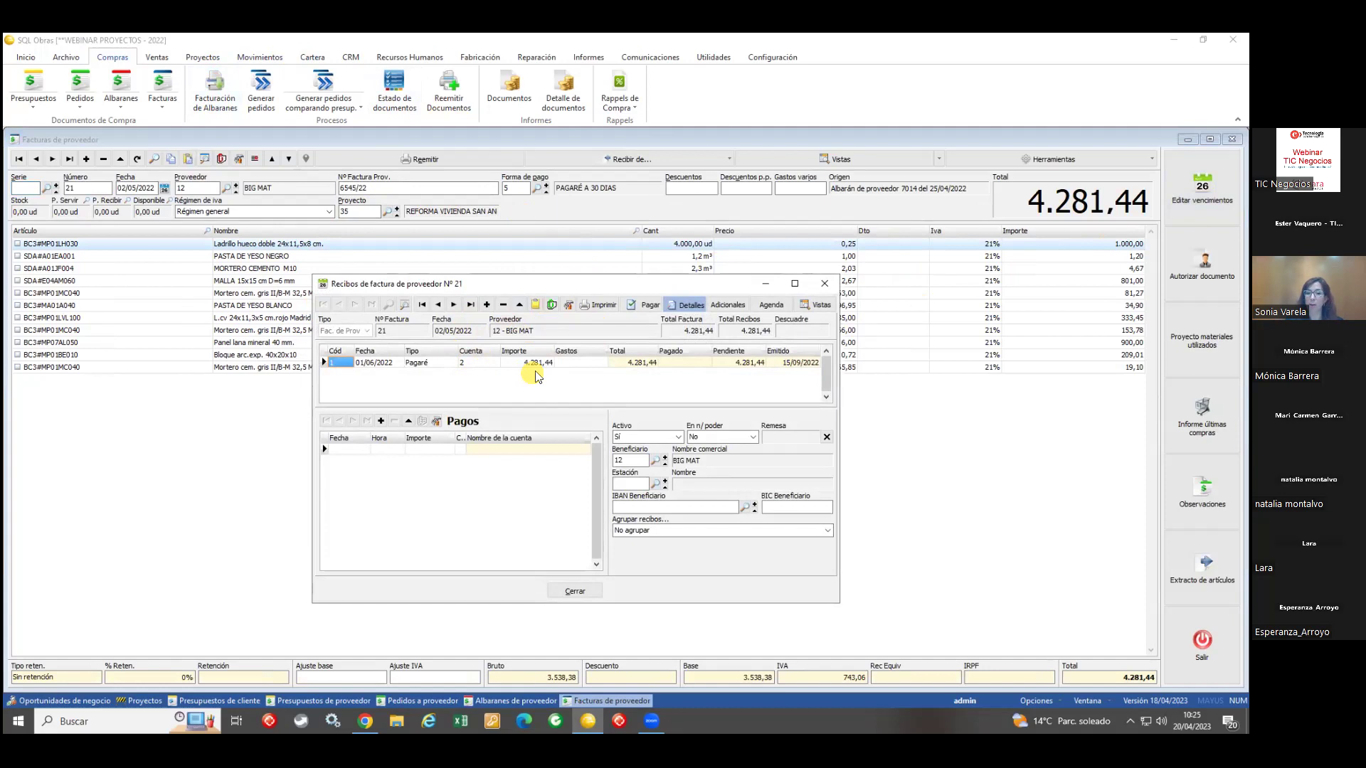
{"action": "left_click", "coordinate": [823, 285]}
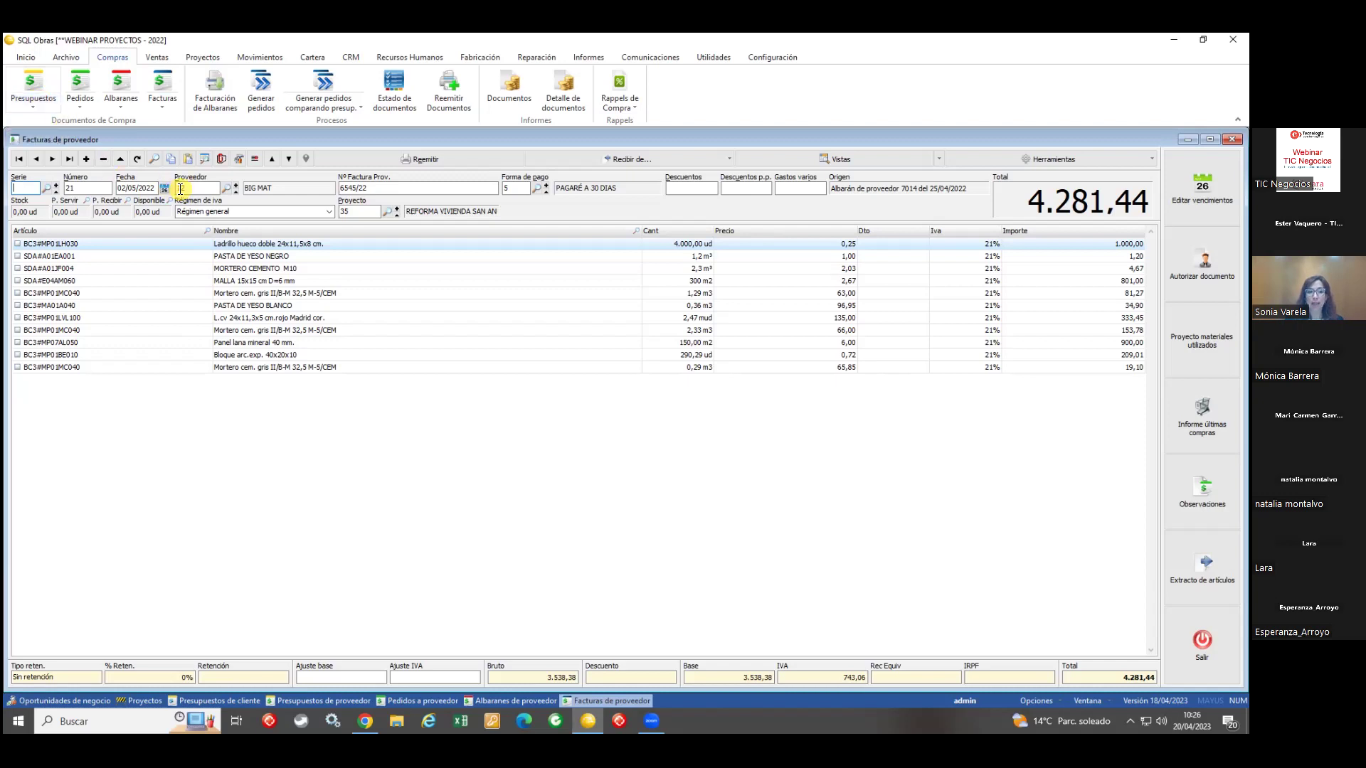
Step: Review the document attached to the BIG MAT invoice and its authorization signatures, closing each window
{"action": "left_click", "coordinate": [188, 159]}
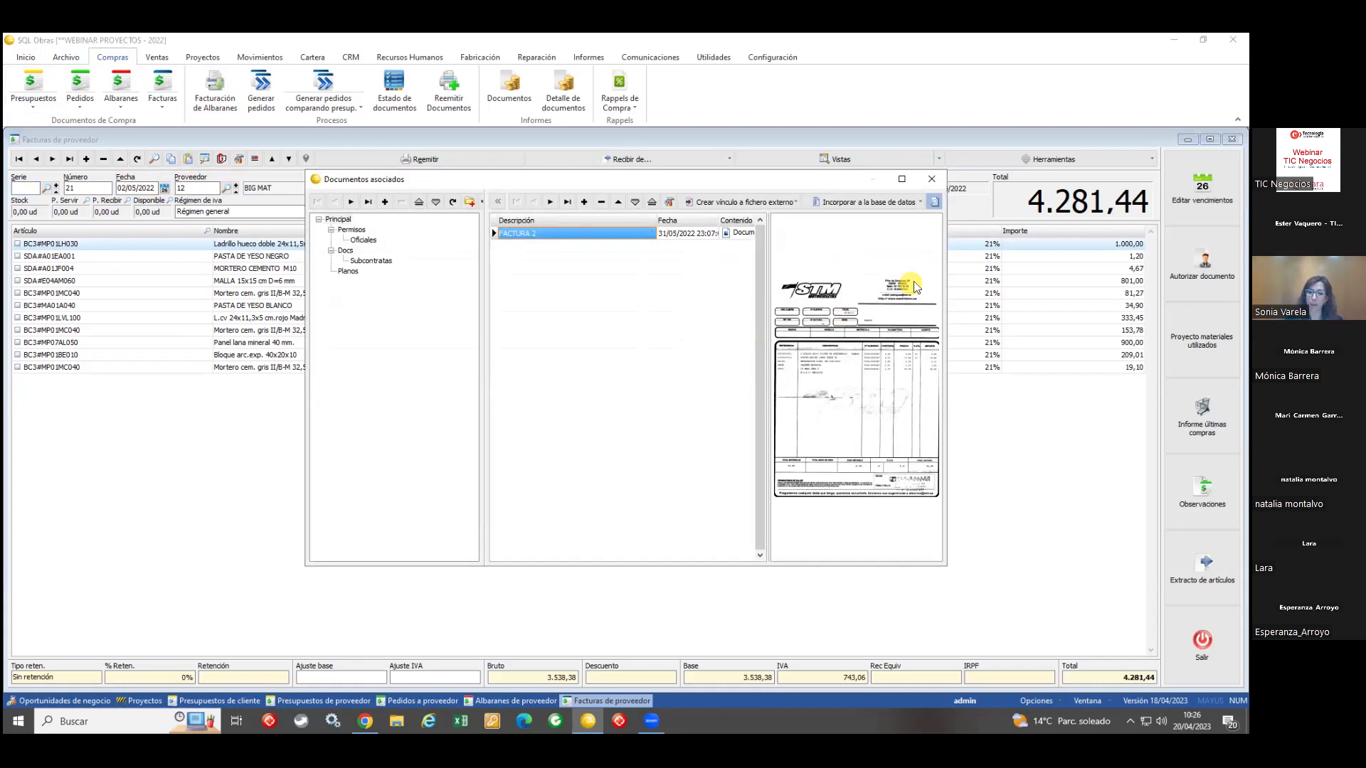
{"action": "left_click", "coordinate": [931, 178]}
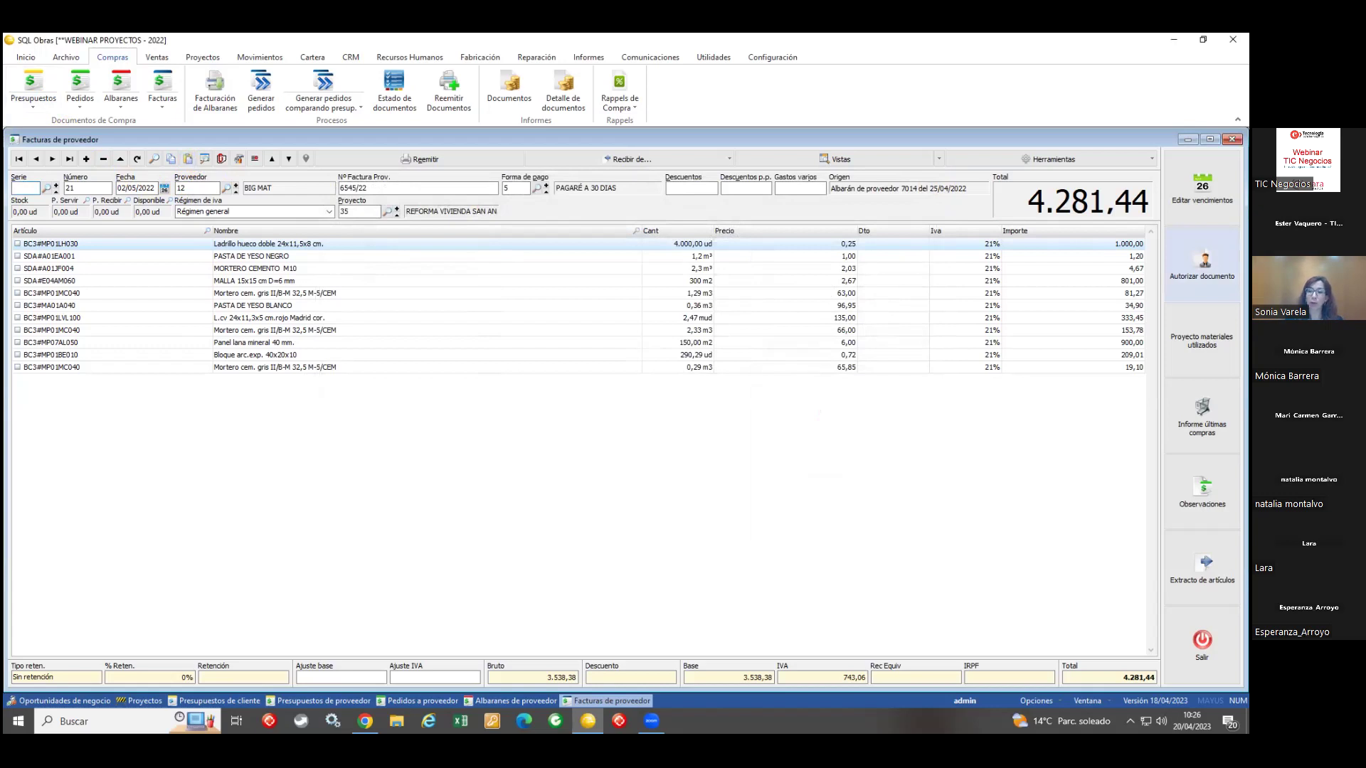
{"action": "left_click", "coordinate": [1201, 267]}
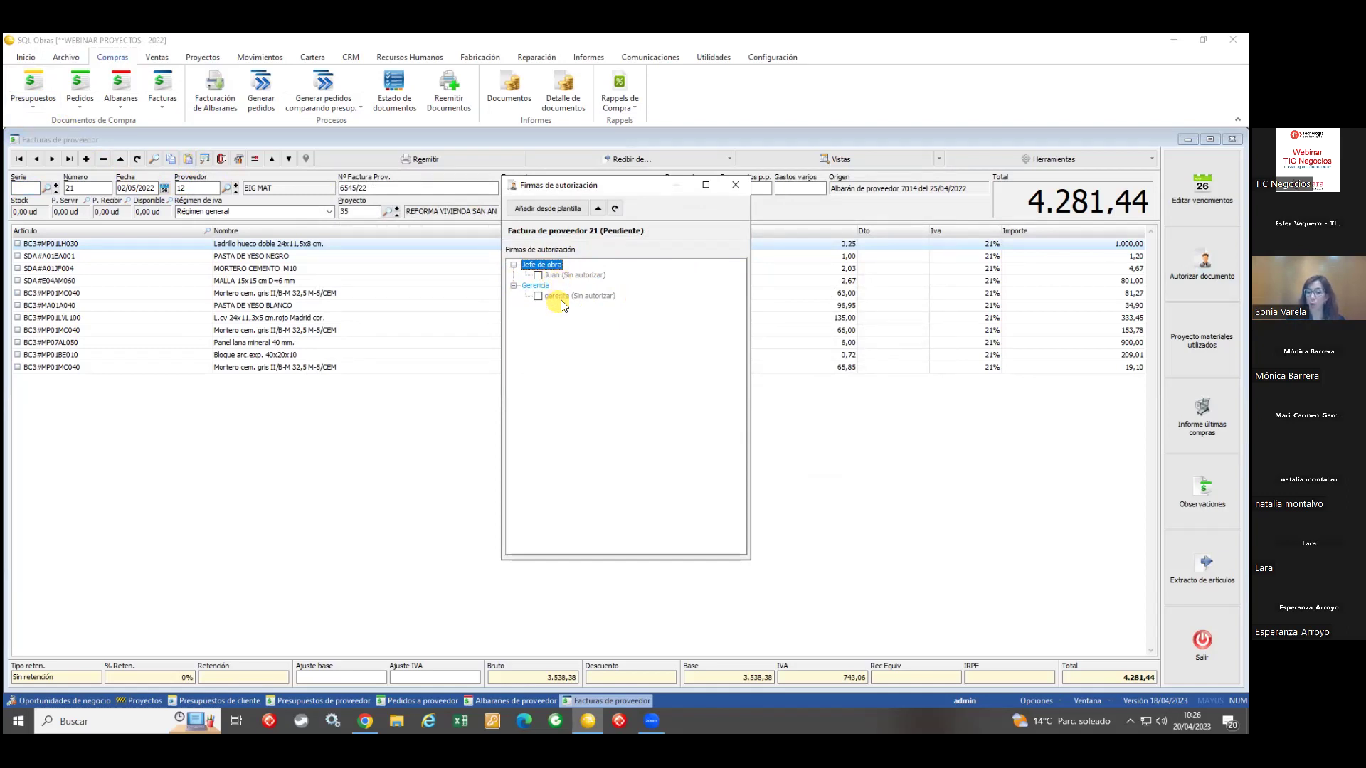
{"action": "left_click", "coordinate": [794, 658]}
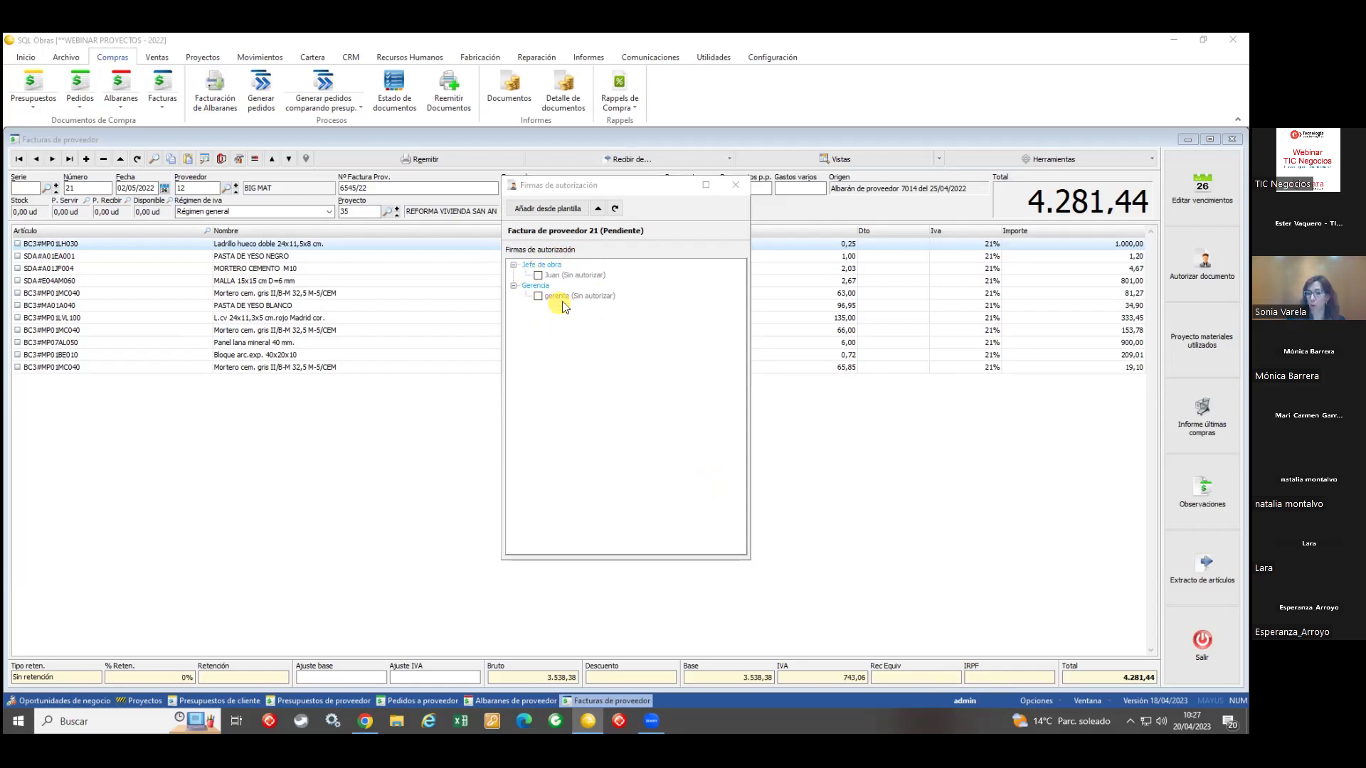
{"action": "left_click", "coordinate": [735, 187]}
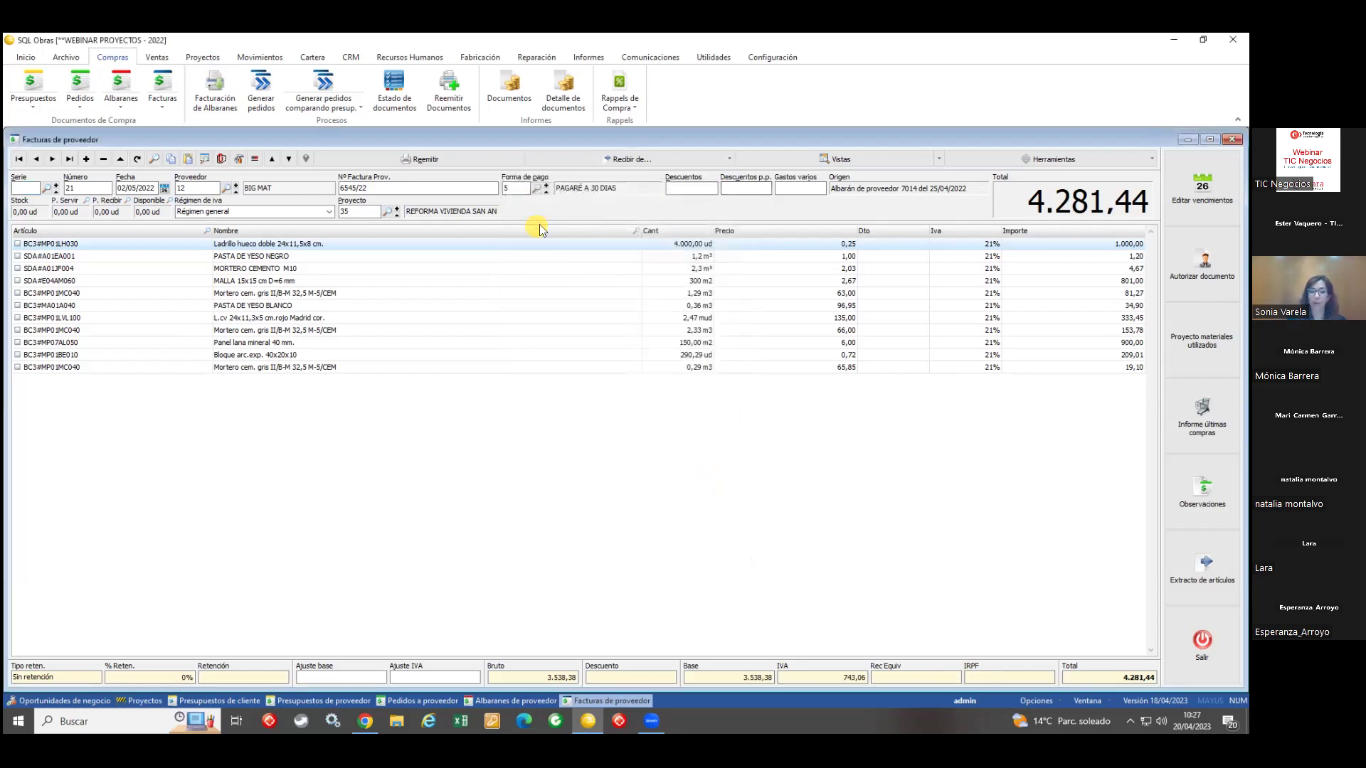
Step: List the purchase documents awaiting authorization and expand both pending invoices down to their Administración signer
{"action": "left_click", "coordinate": [328, 61]}
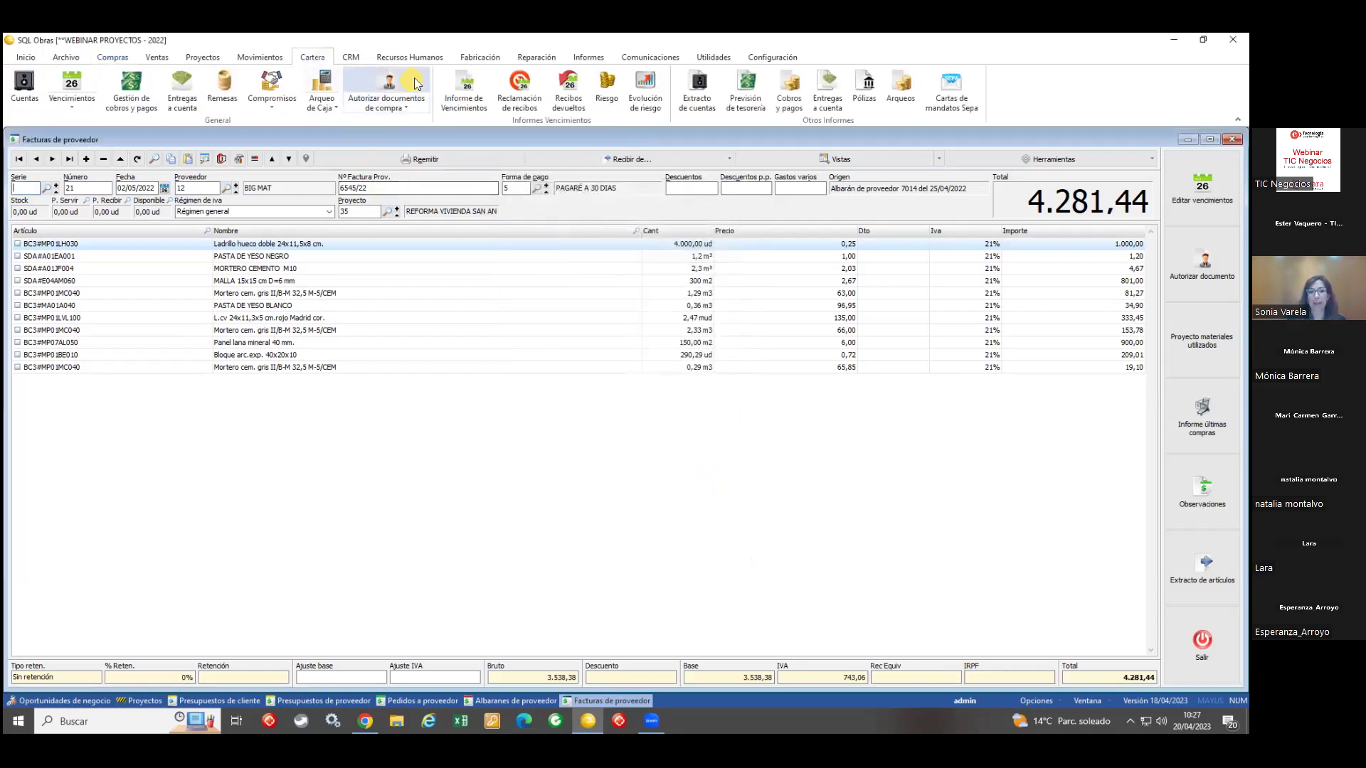
{"action": "left_click", "coordinate": [388, 87]}
{"action": "left_click", "coordinate": [593, 530]}
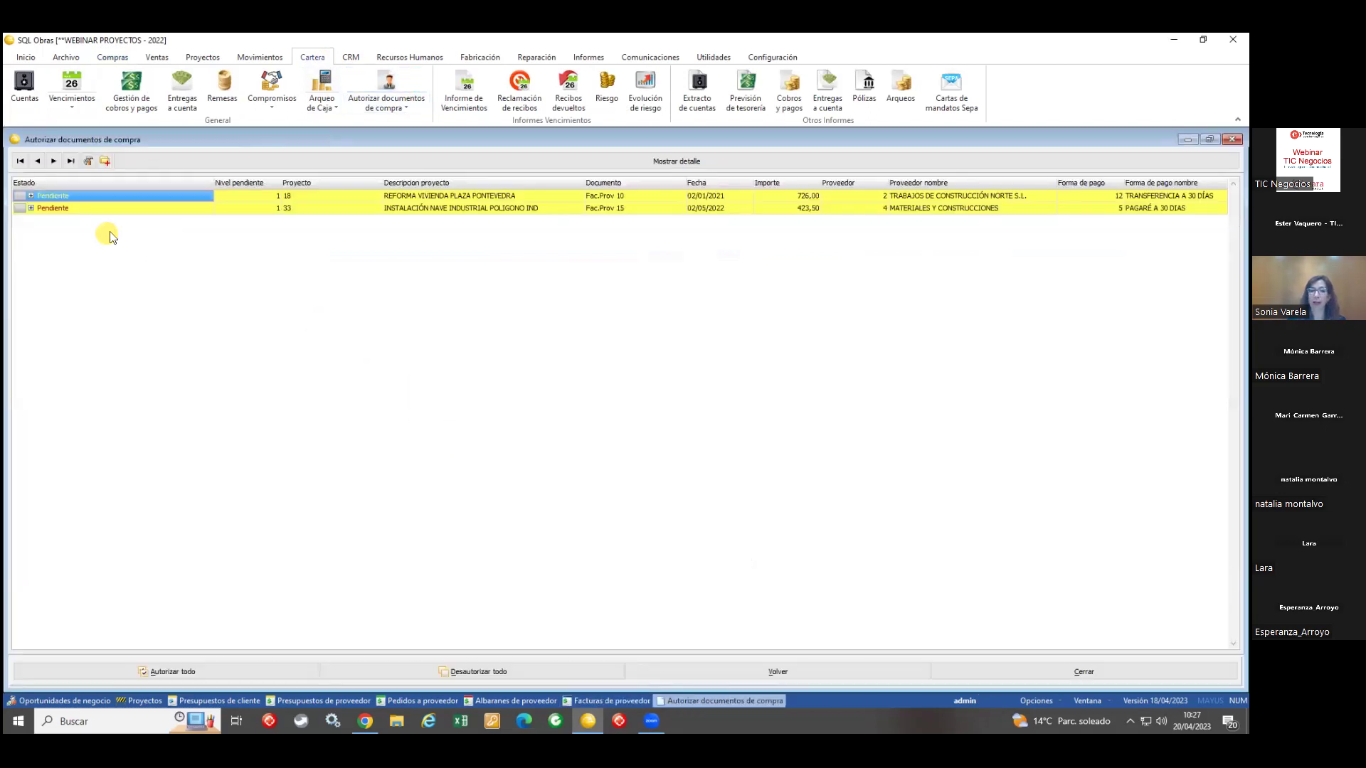
{"action": "left_click", "coordinate": [30, 195]}
{"action": "left_click", "coordinate": [30, 220]}
{"action": "left_click", "coordinate": [43, 207]}
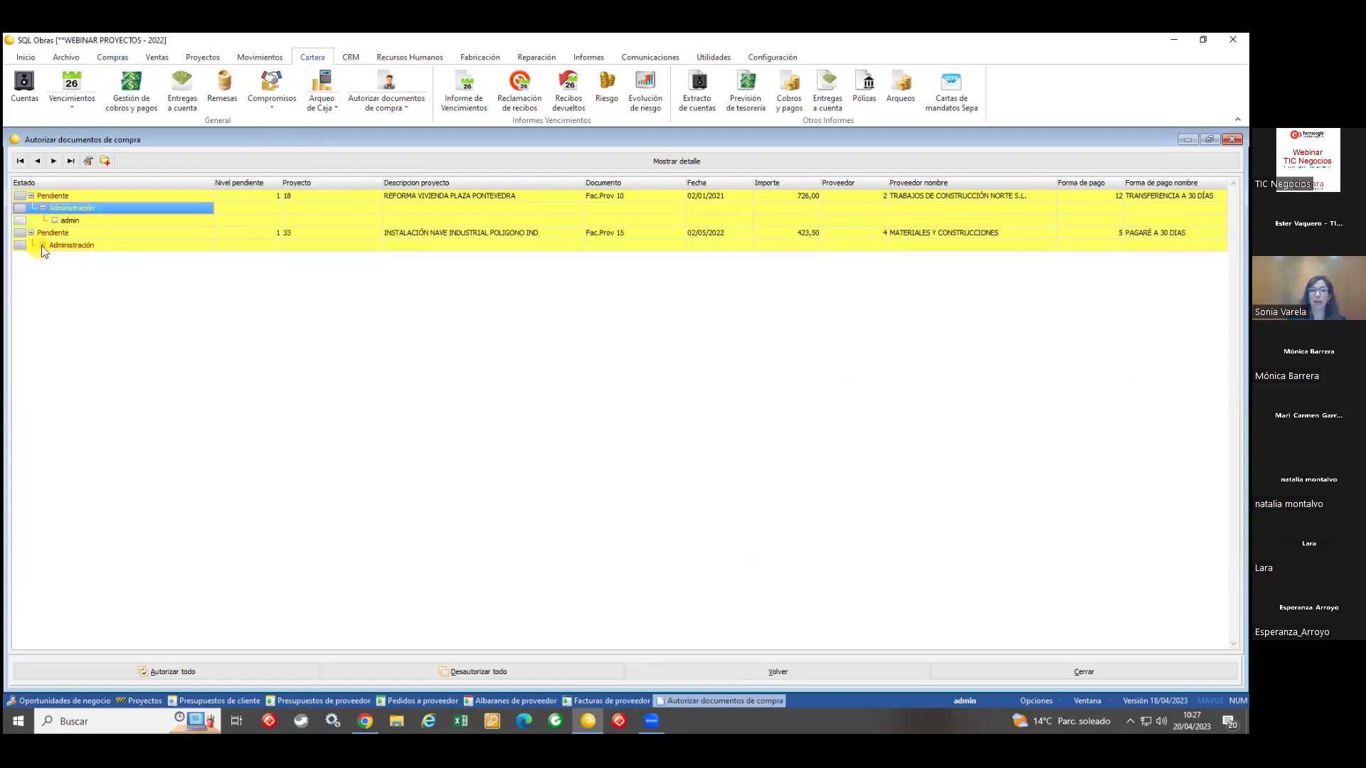
{"action": "left_click", "coordinate": [43, 245]}
{"action": "left_click", "coordinate": [126, 244]}
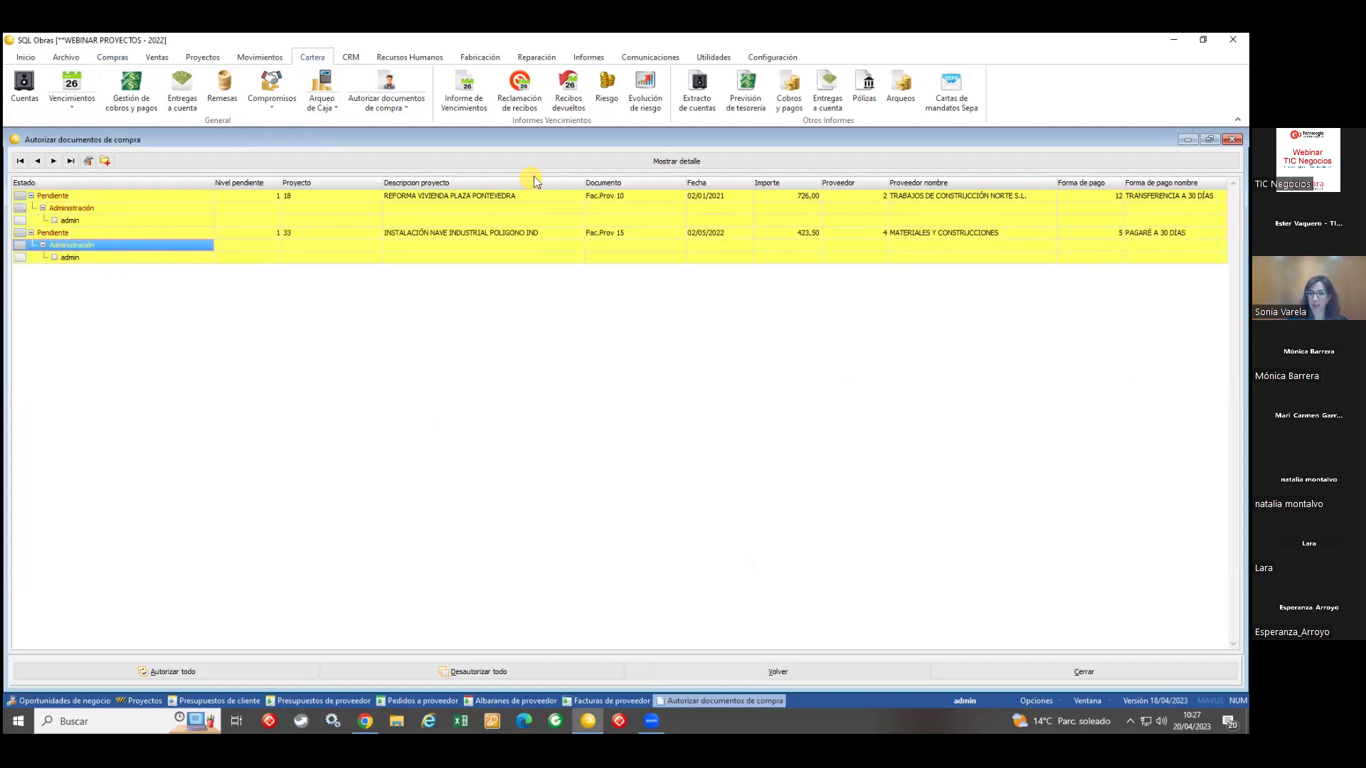
Step: Show the document line detail, view the INSTALACIÓN NAVE INDUSTRIAL project from its pending invoice, and close the project
{"action": "left_click", "coordinate": [603, 161]}
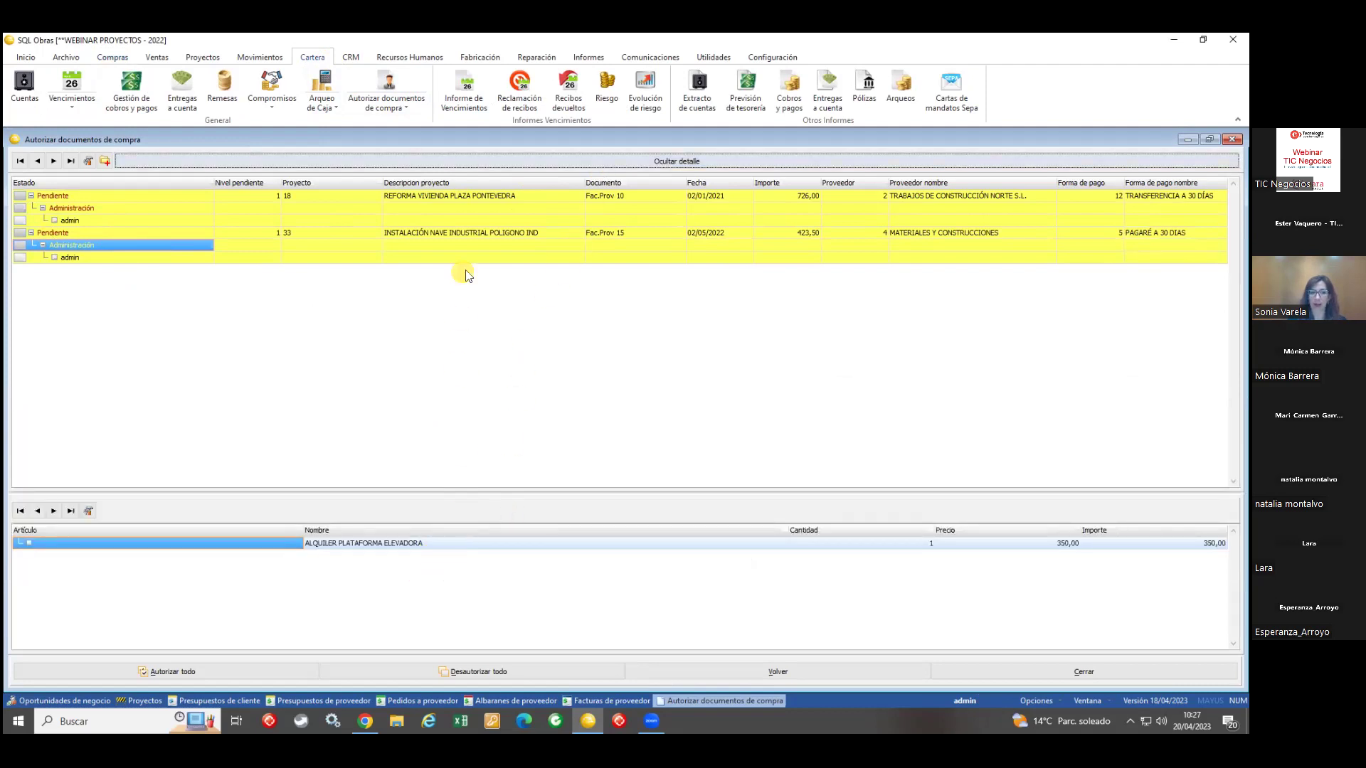
{"action": "left_click", "coordinate": [472, 233]}
{"action": "double_click", "coordinate": [470, 232]}
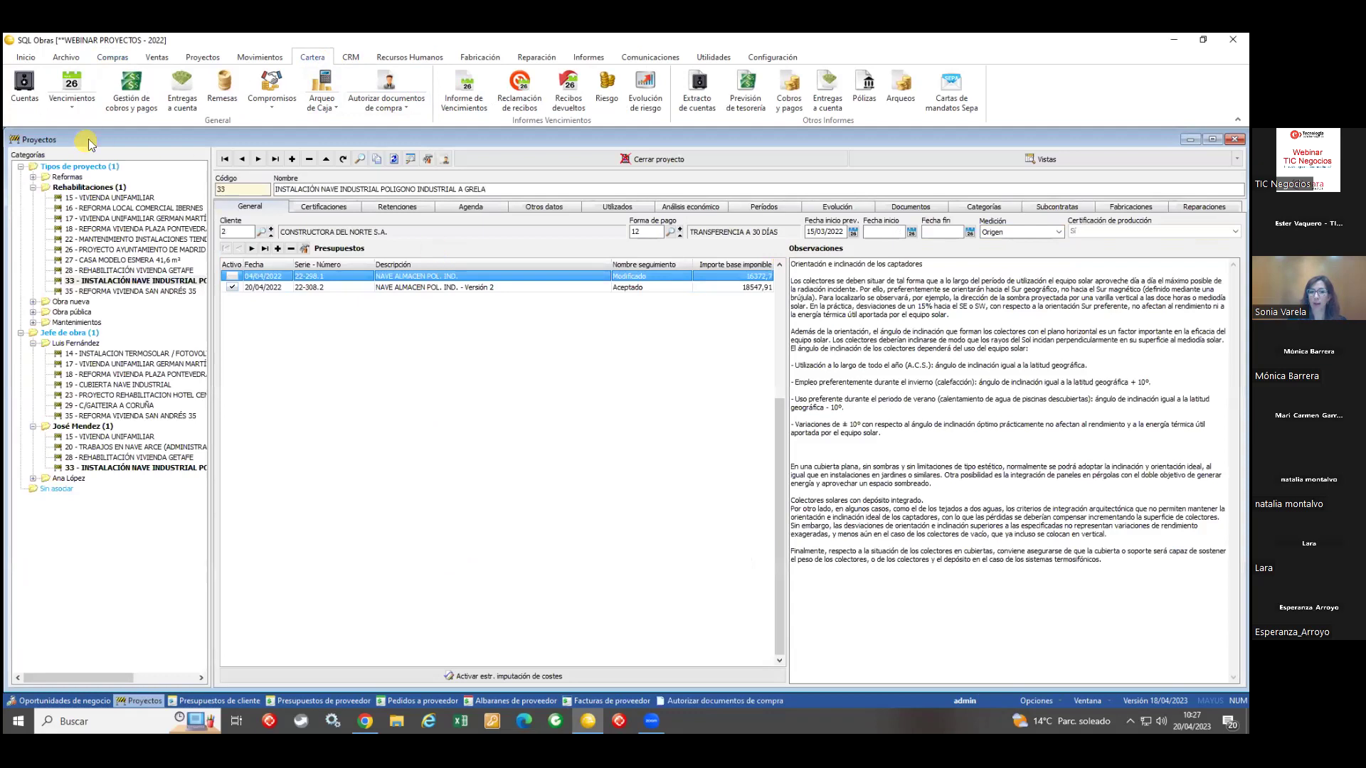
{"action": "left_click", "coordinate": [14, 140]}
{"action": "left_click", "coordinate": [32, 260]}
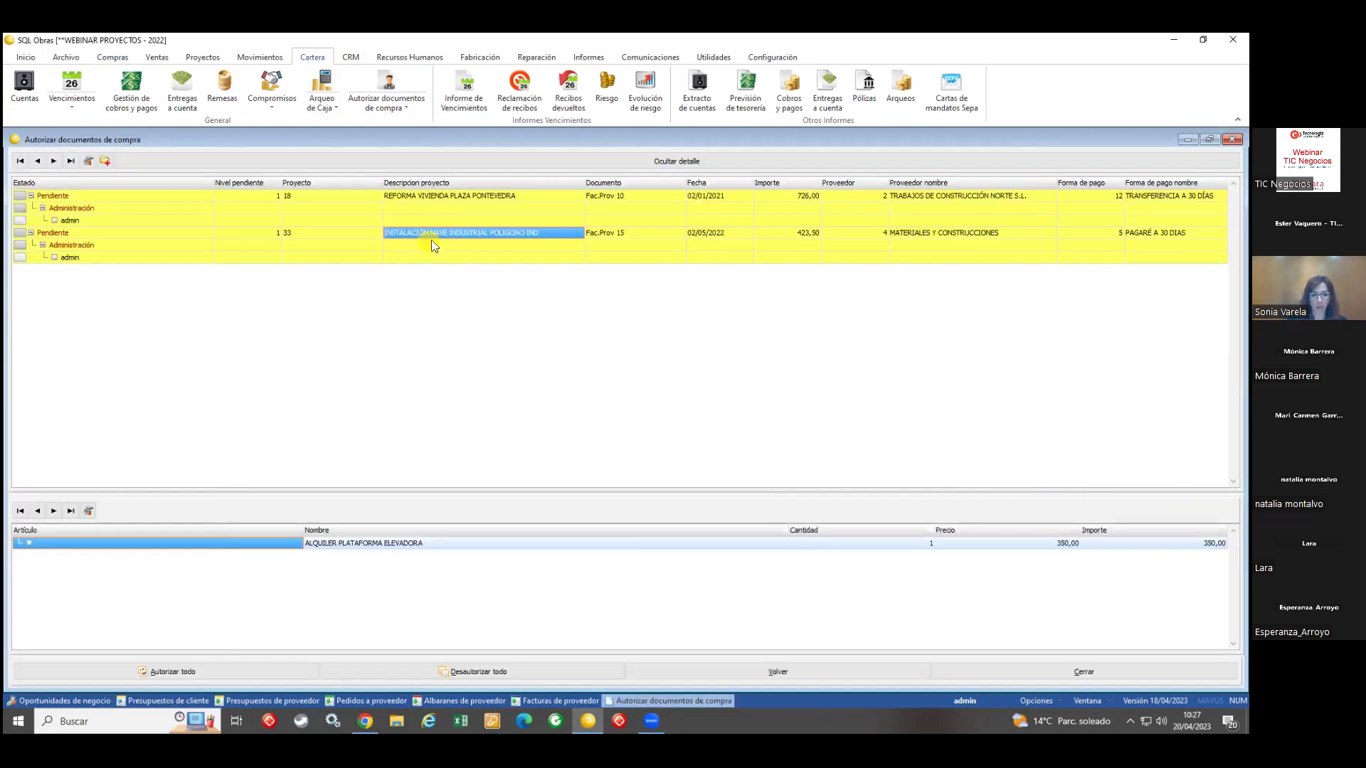
Step: Open pending supplier invoice Fac.Prov 15, view its attached document, and return to the authorization list
{"action": "double_click", "coordinate": [622, 232]}
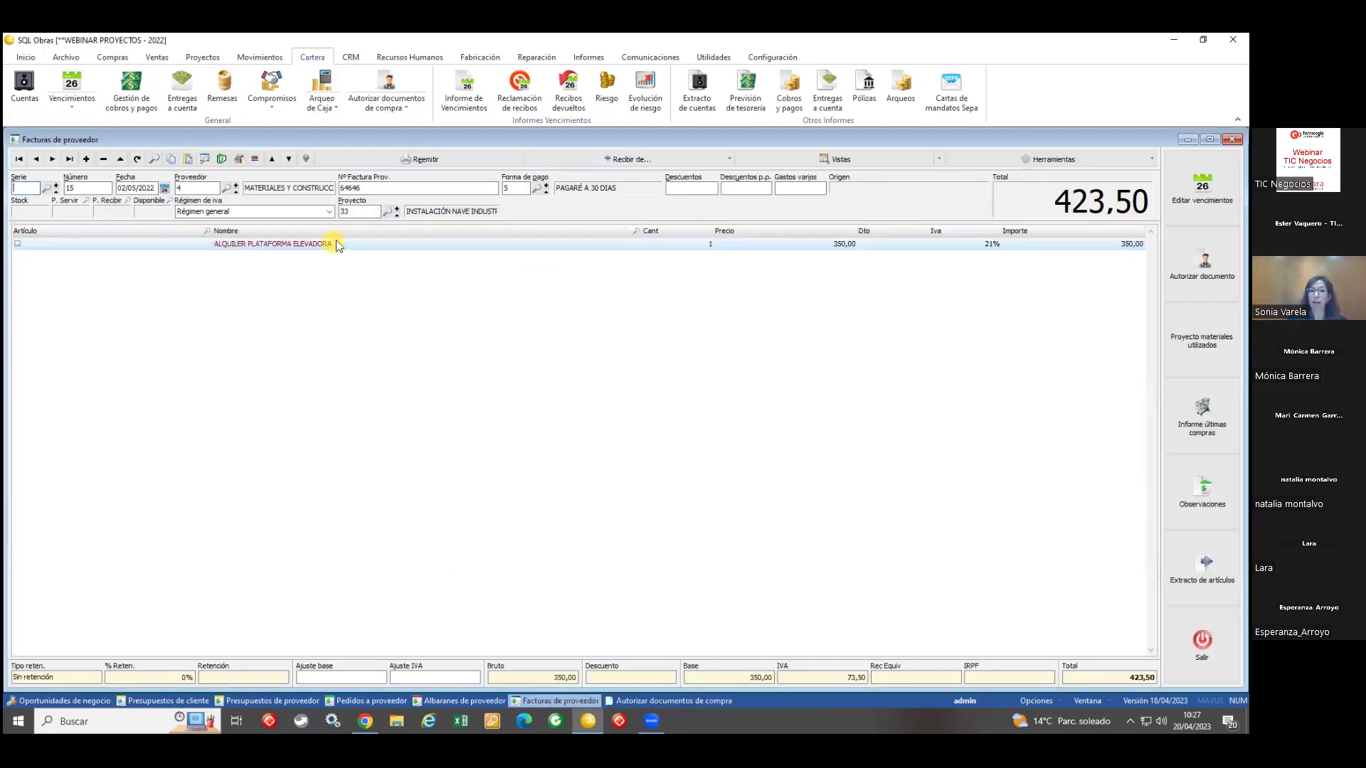
{"action": "left_click", "coordinate": [190, 158]}
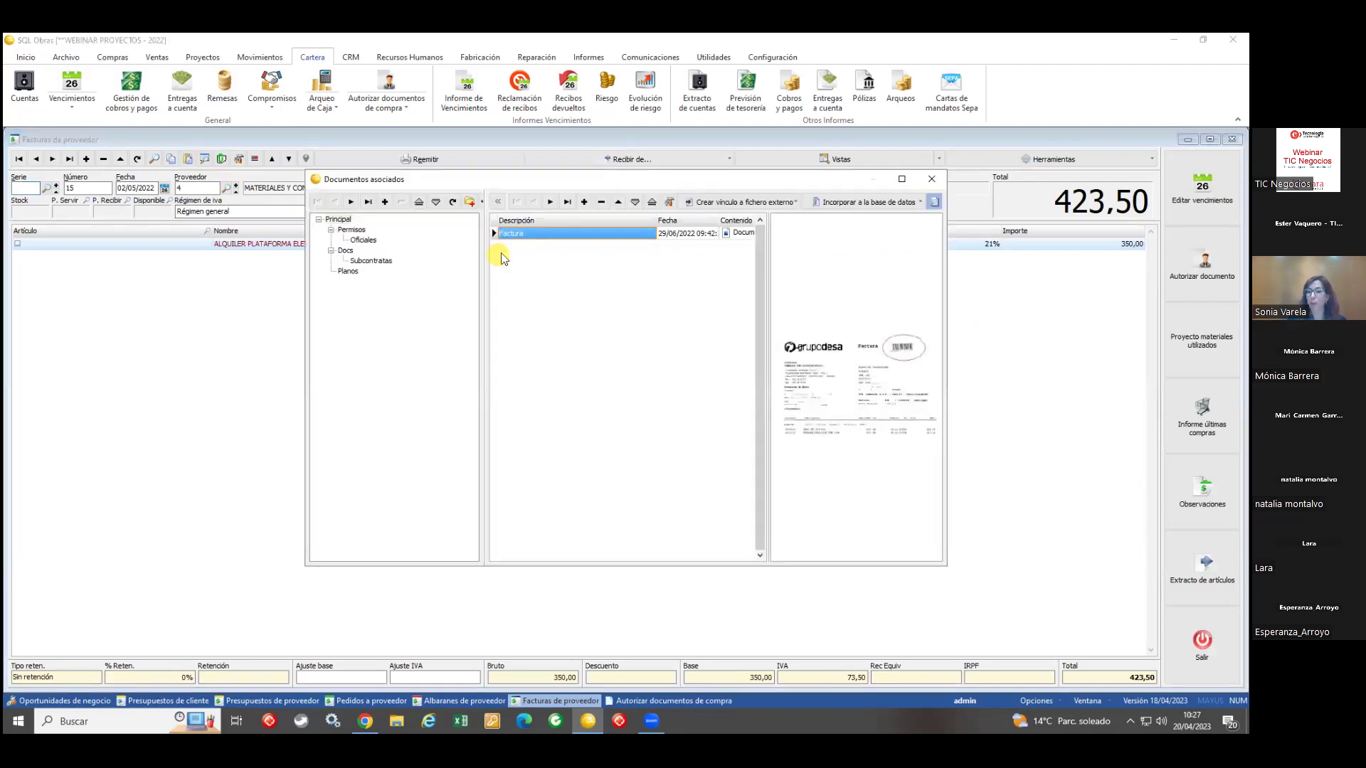
{"action": "left_click", "coordinate": [933, 180]}
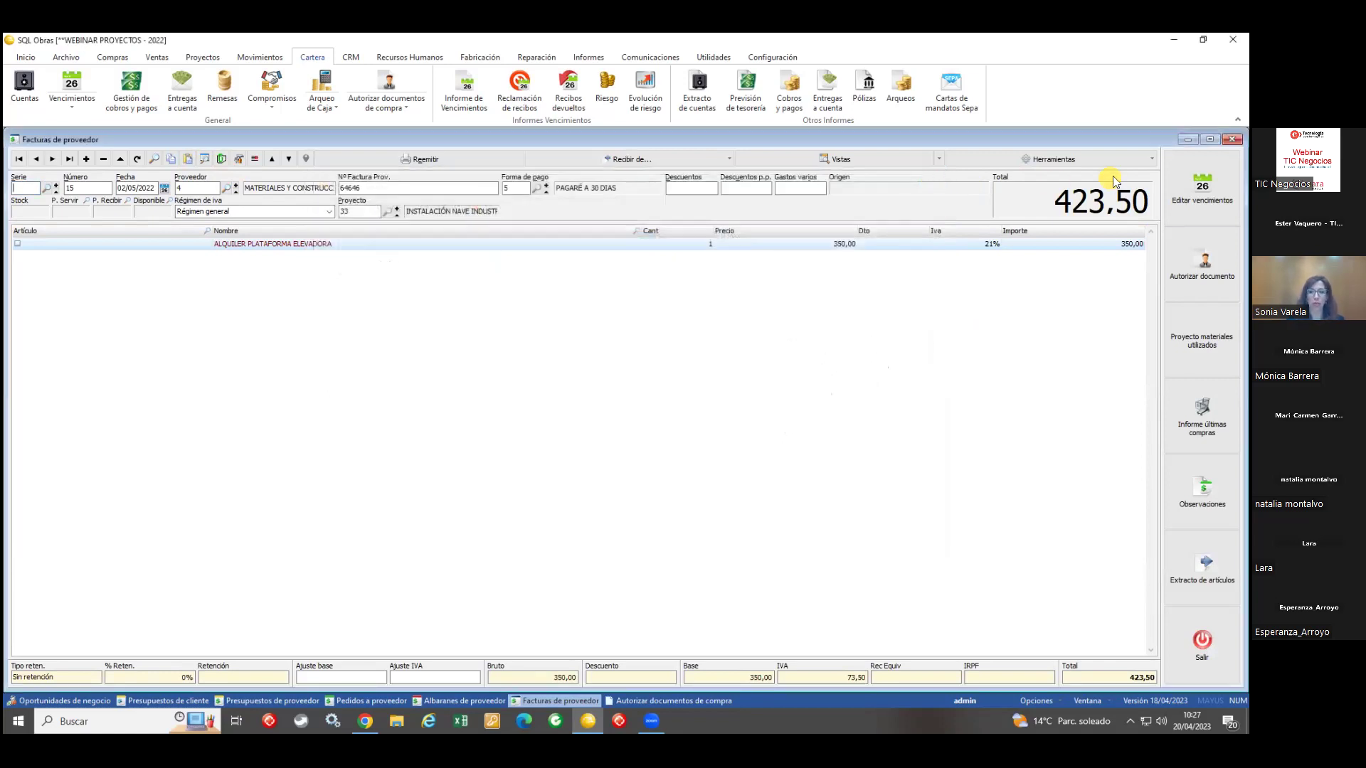
{"action": "left_click", "coordinate": [1232, 138]}
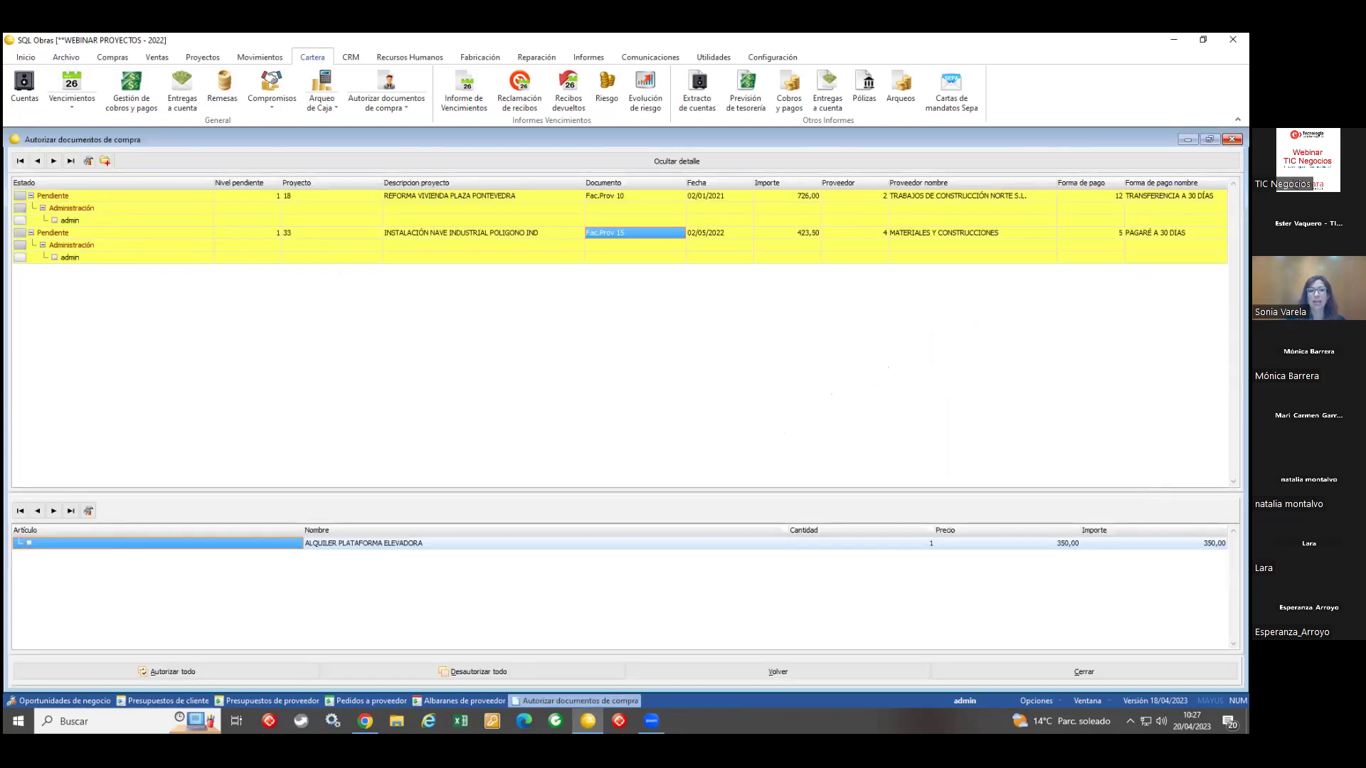
Step: Close the open purchase documents back to the BIG MAT supplier budget and open its project, REFORMA VIVIENDA SAN ANDRÉS 35
{"action": "left_click", "coordinate": [1231, 138]}
{"action": "left_click", "coordinate": [1231, 139]}
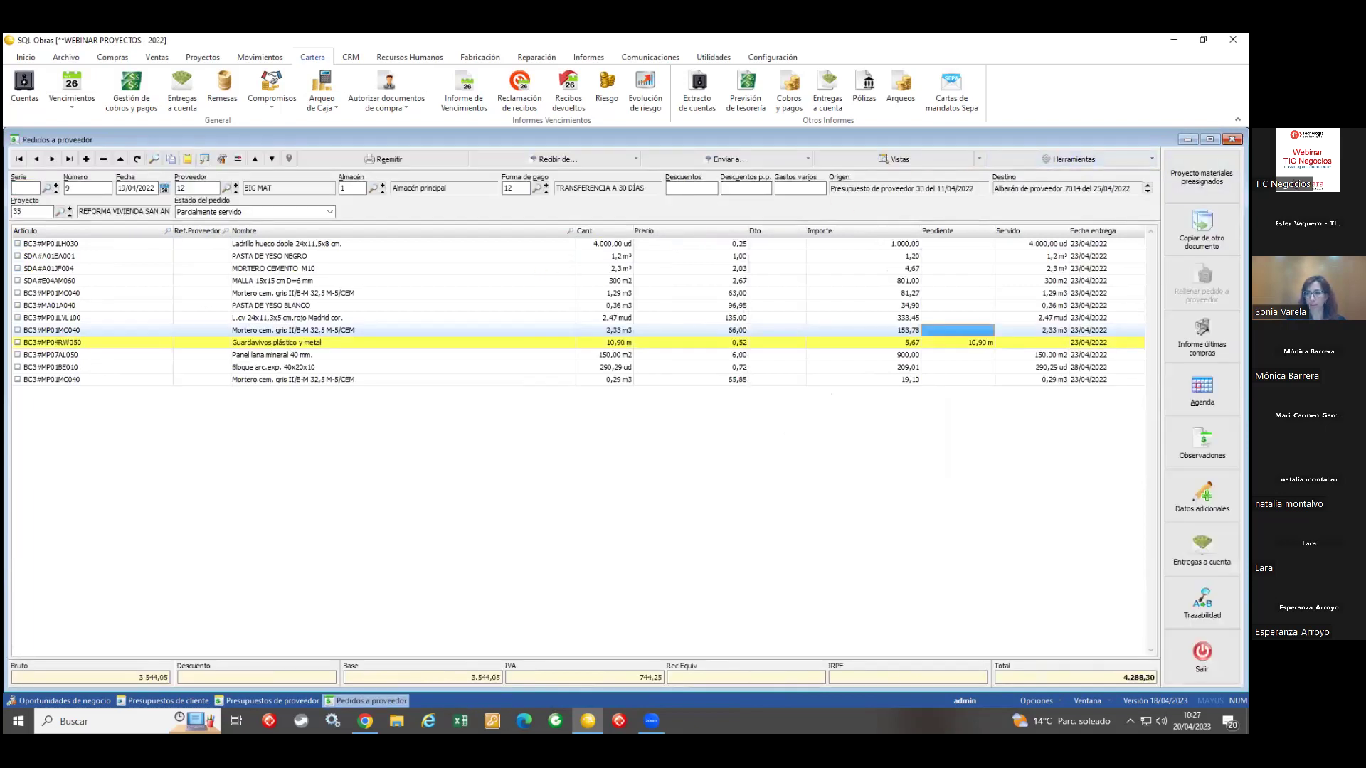
{"action": "key", "text": "Escape"}
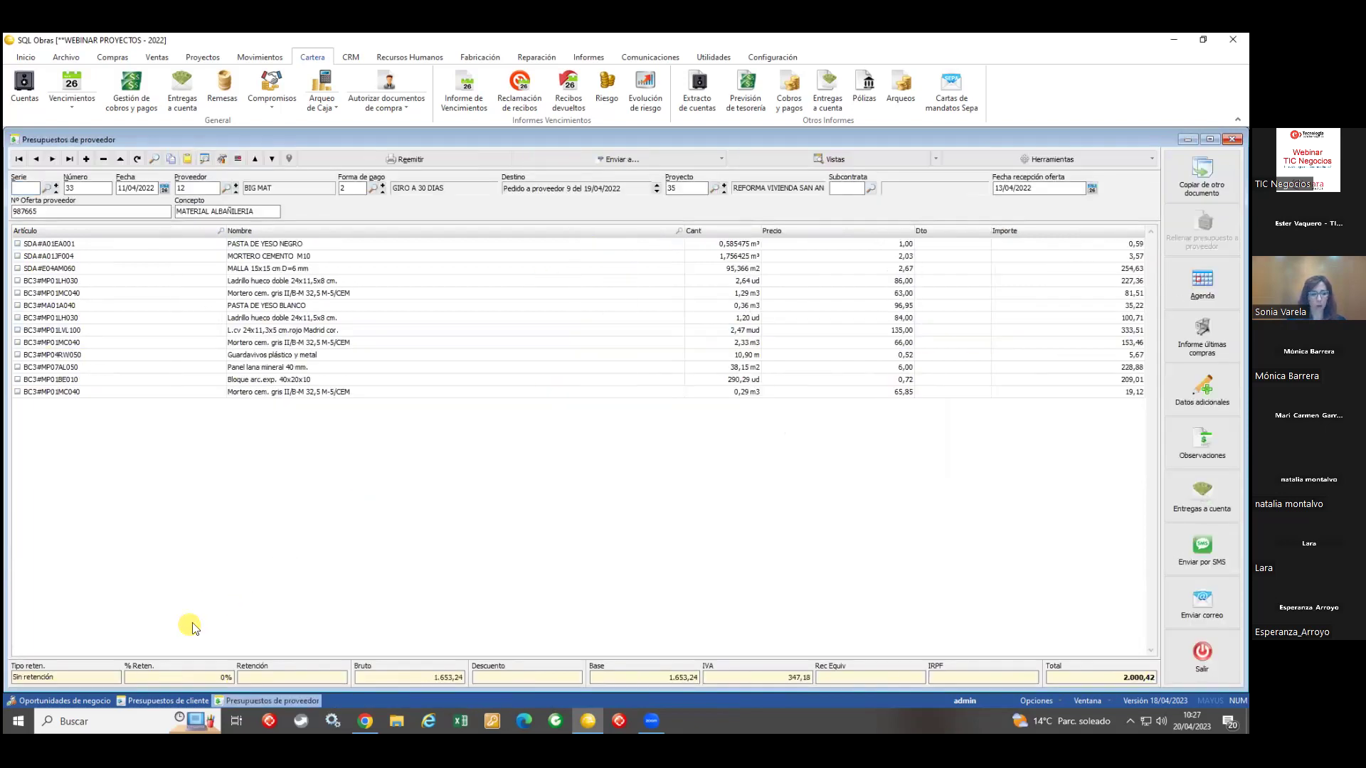
{"action": "left_click", "coordinate": [714, 188]}
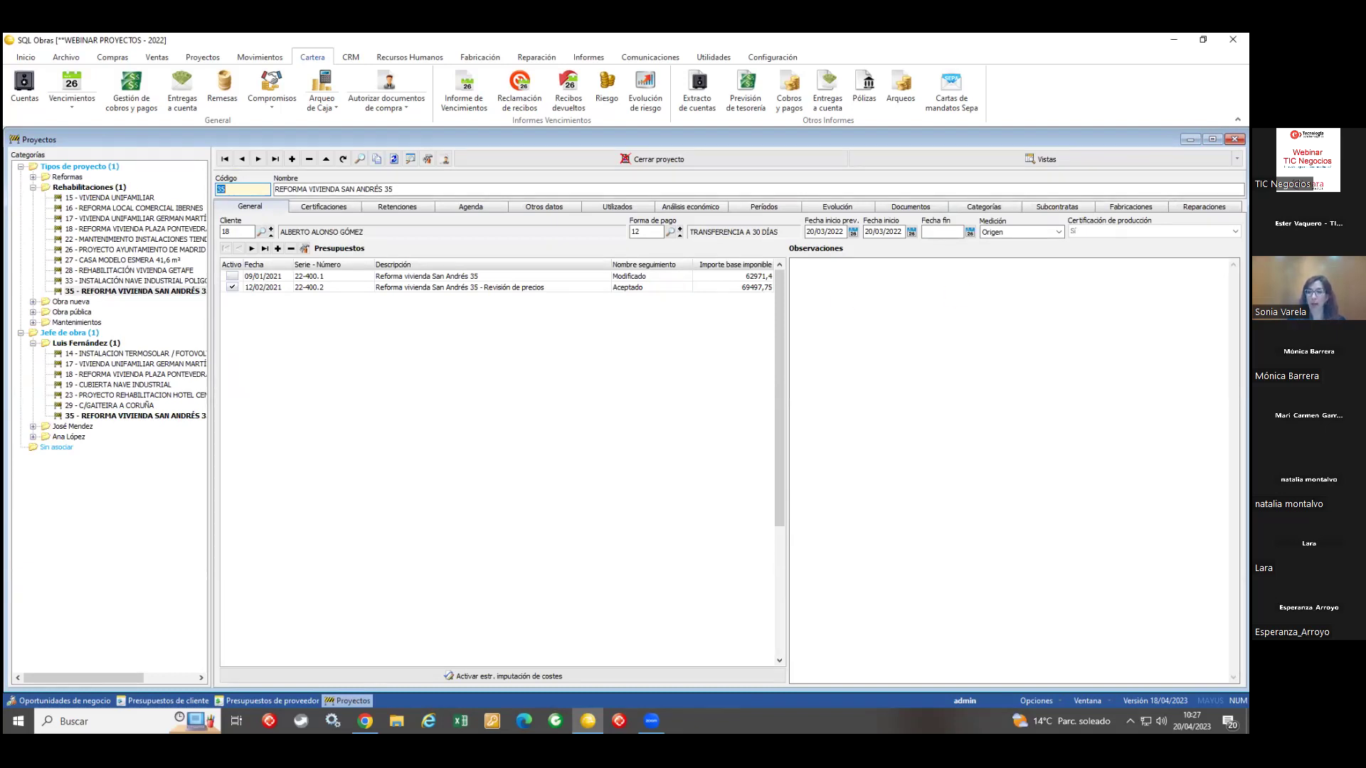
Step: Show the project's subcontracts and examine the supplier and retention percentage of the FONTANERÍA subcontract
{"action": "left_click", "coordinate": [1059, 207]}
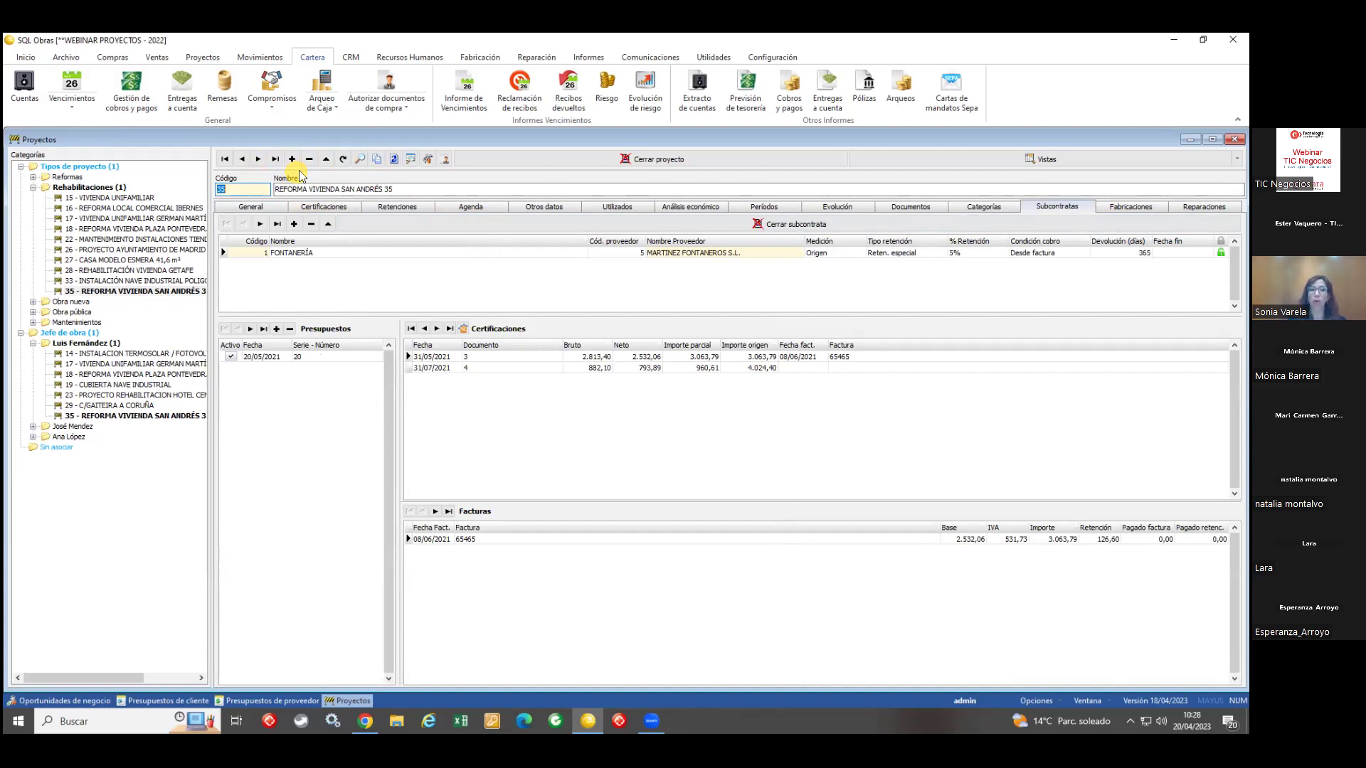
{"action": "left_click", "coordinate": [371, 256]}
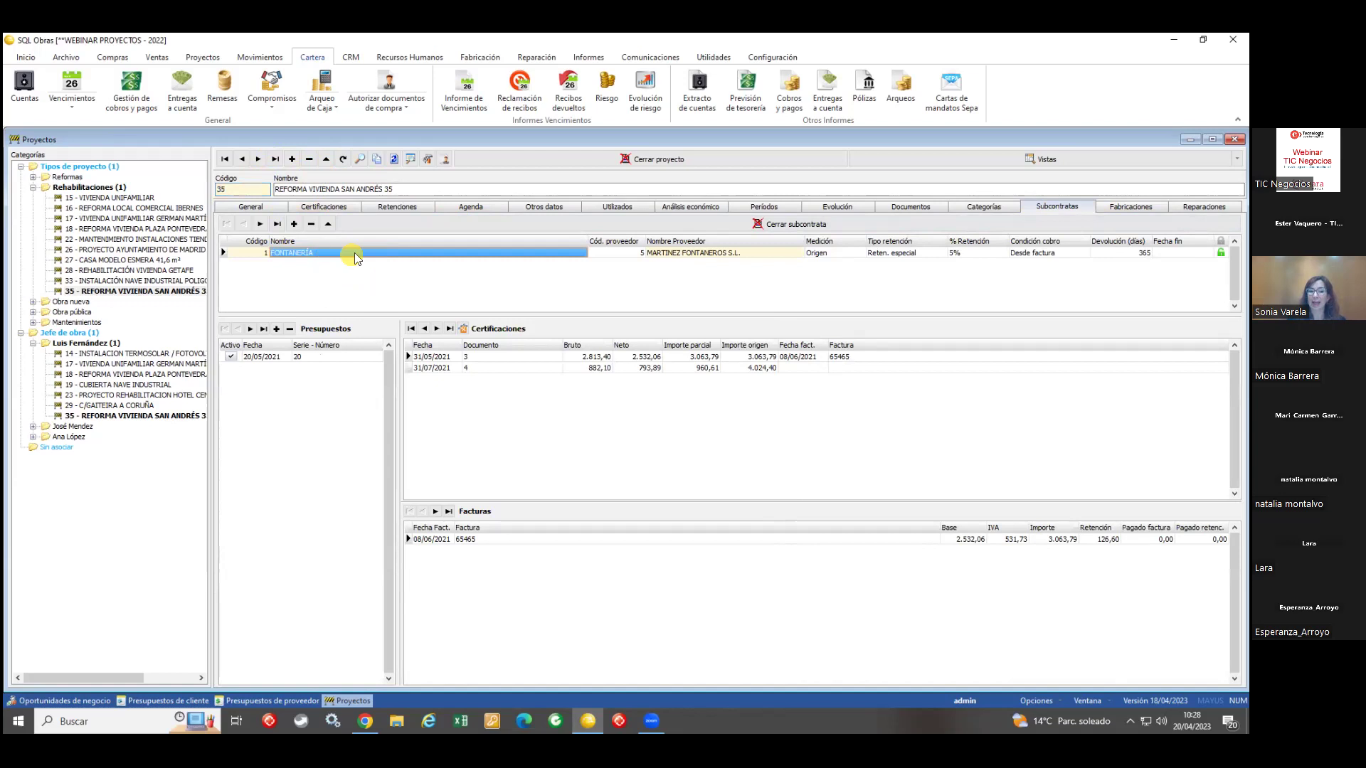
{"action": "left_click", "coordinate": [700, 256]}
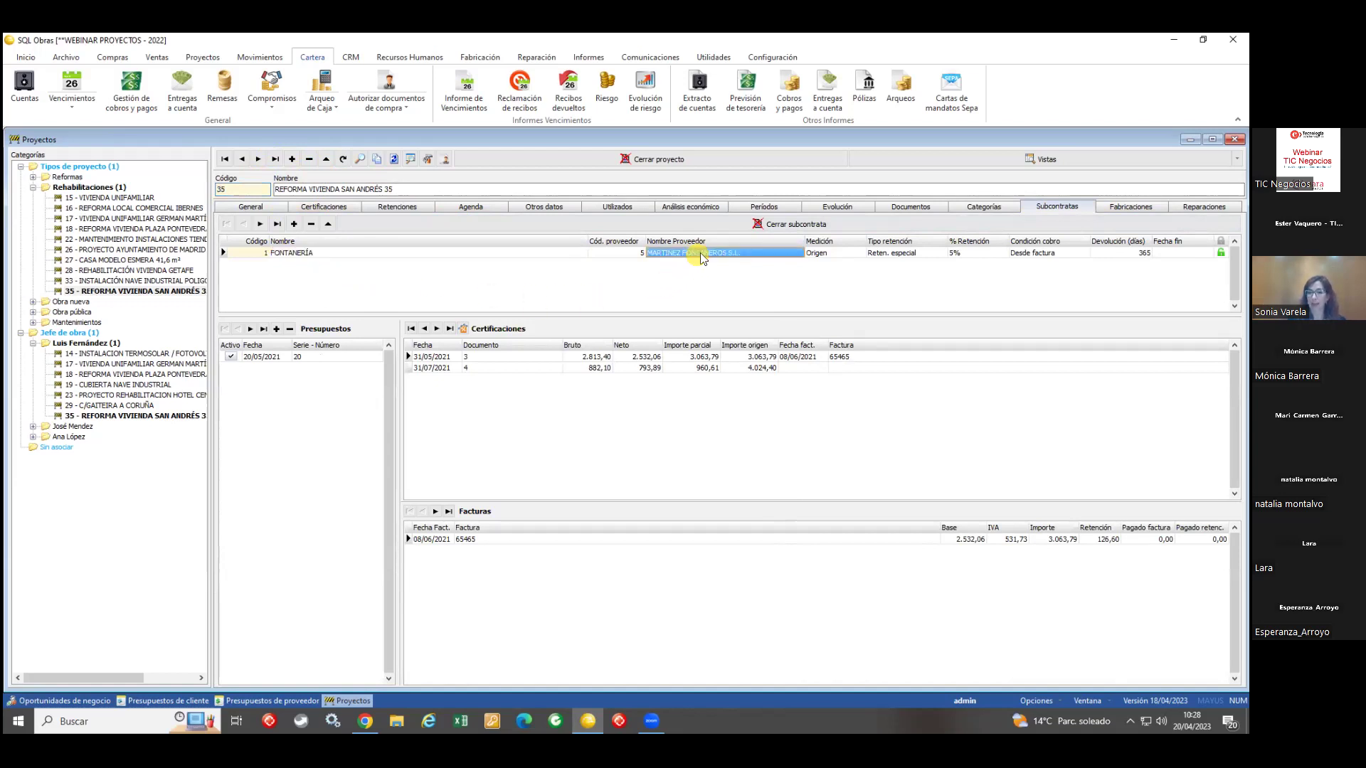
{"action": "left_click", "coordinate": [966, 254]}
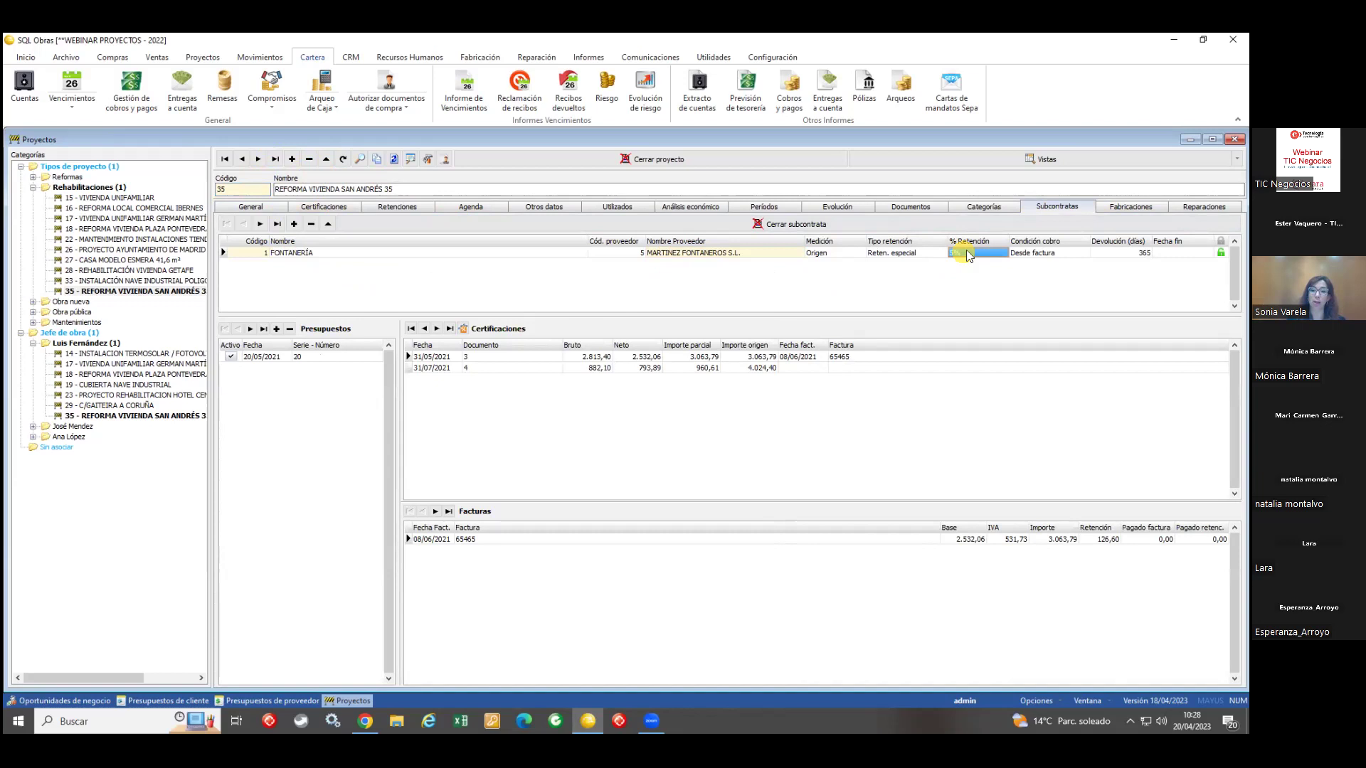
Step: Open supplier budget 20 linked to the FONTANERÍA subcontract, view its lines, and close it
{"action": "left_click", "coordinate": [318, 358]}
{"action": "double_click", "coordinate": [320, 363]}
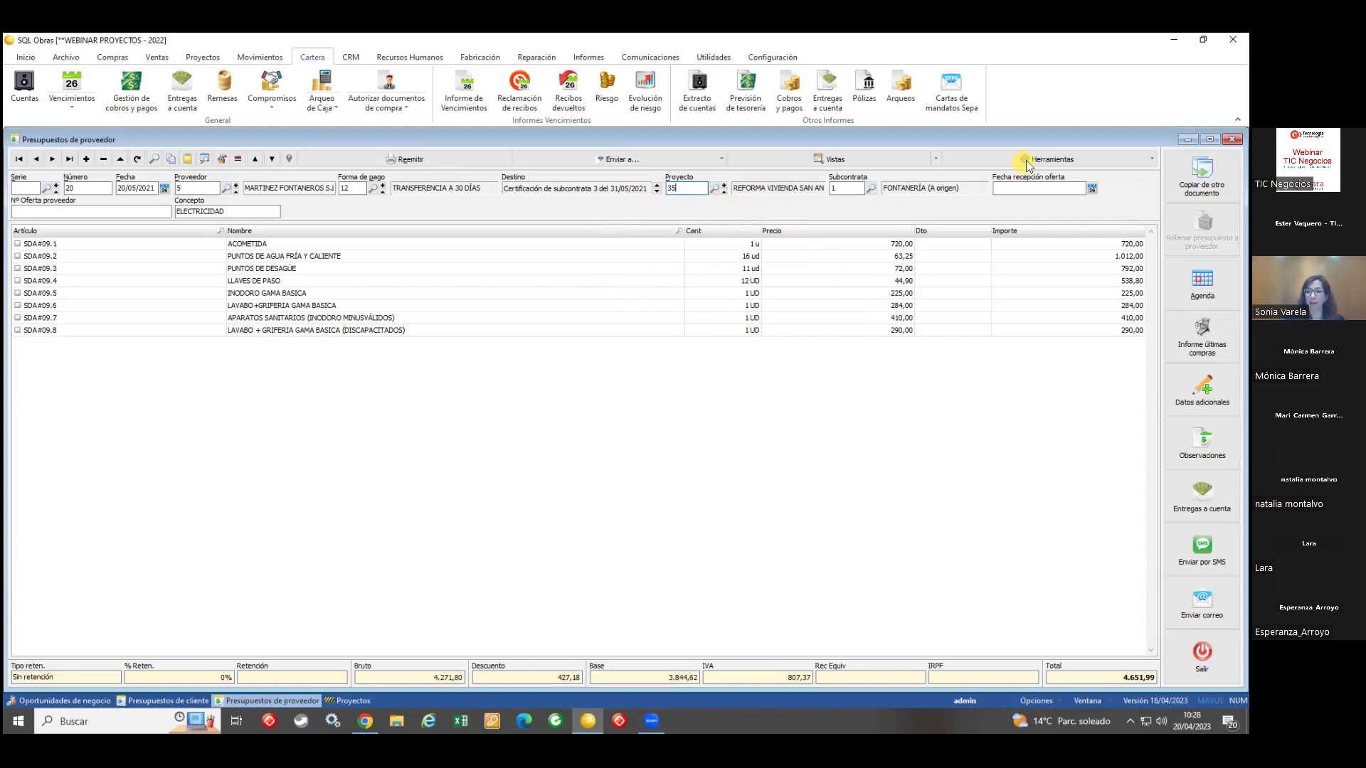
{"action": "left_click", "coordinate": [1232, 139]}
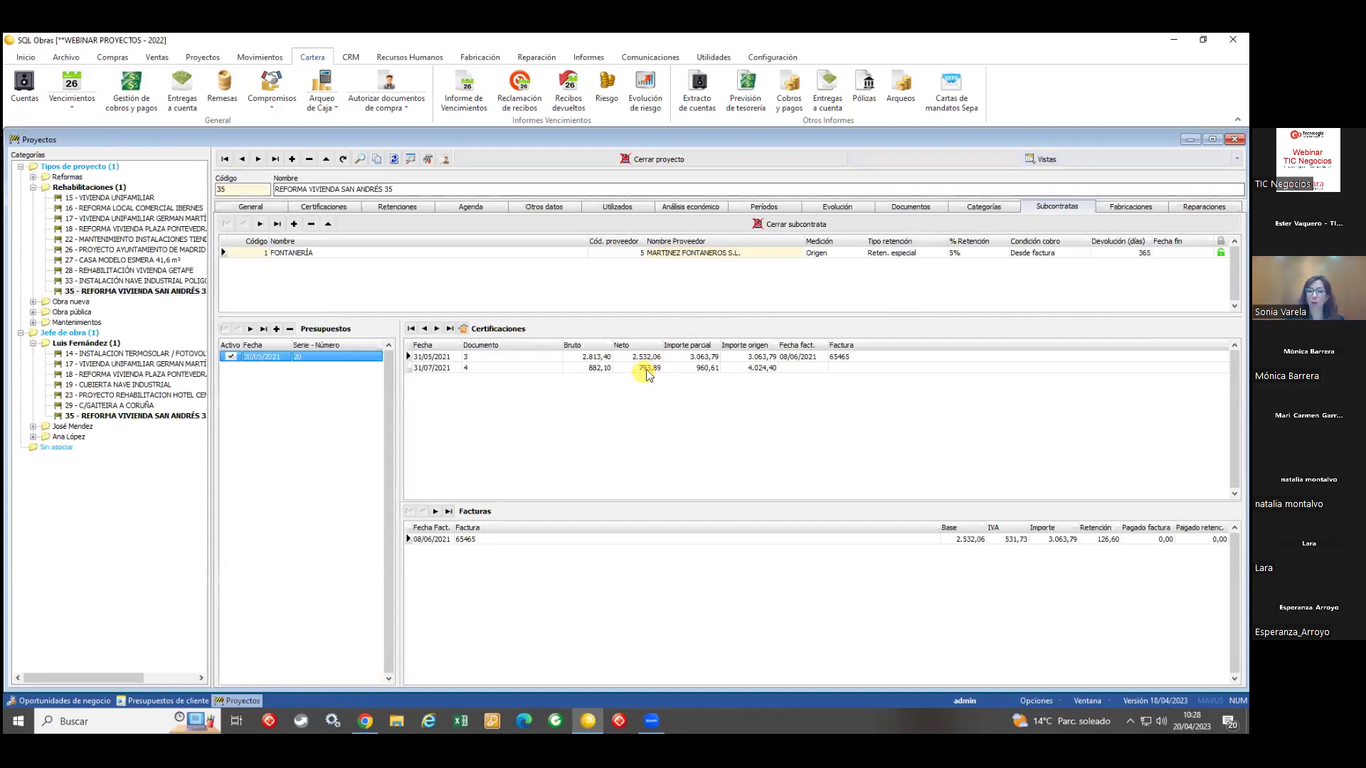
Step: Open subcontract certification 4 of 31/07/2021 in a maximized window and examine its budgeted and to-origin quantities
{"action": "left_click", "coordinate": [646, 366]}
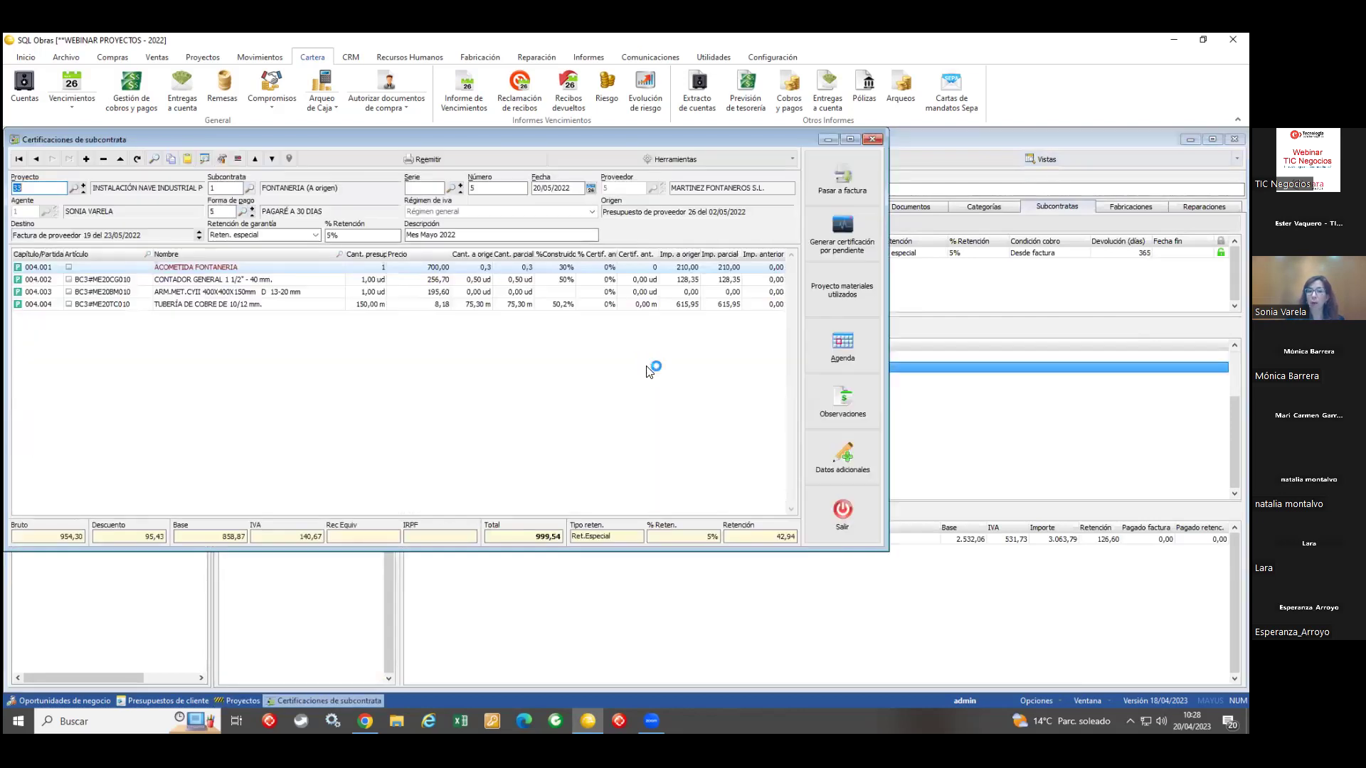
{"action": "double_click", "coordinate": [688, 140]}
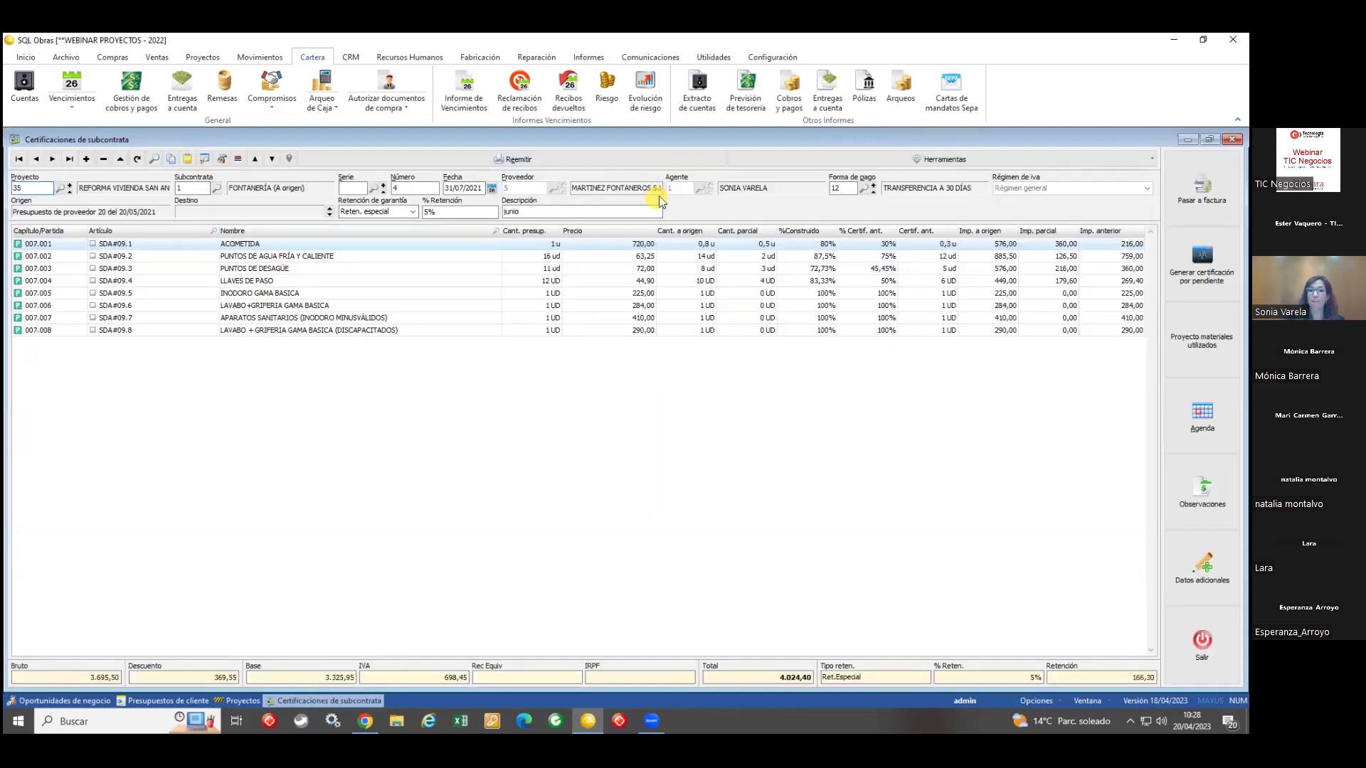
{"action": "left_click", "coordinate": [534, 260]}
{"action": "left_click", "coordinate": [529, 280]}
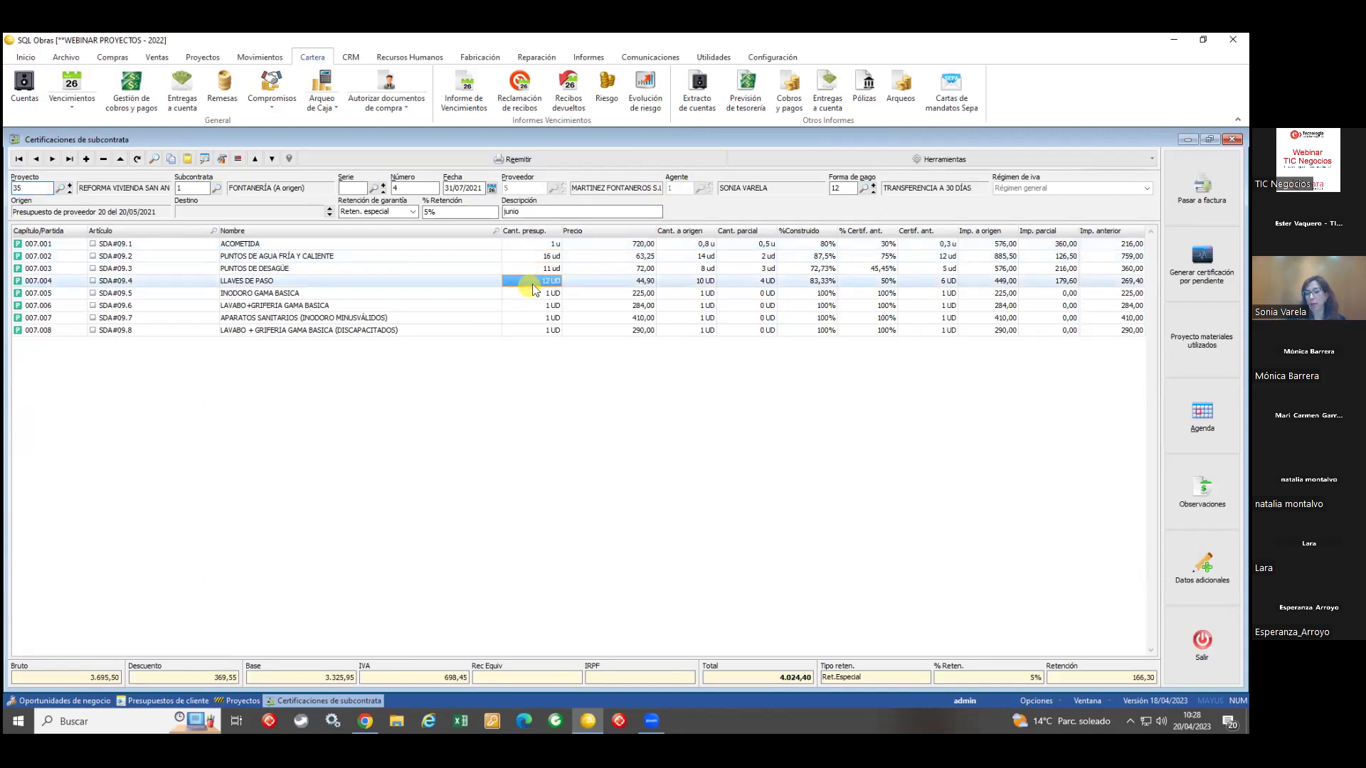
{"action": "left_click", "coordinate": [695, 258]}
{"action": "left_click", "coordinate": [699, 269]}
{"action": "left_click", "coordinate": [698, 281]}
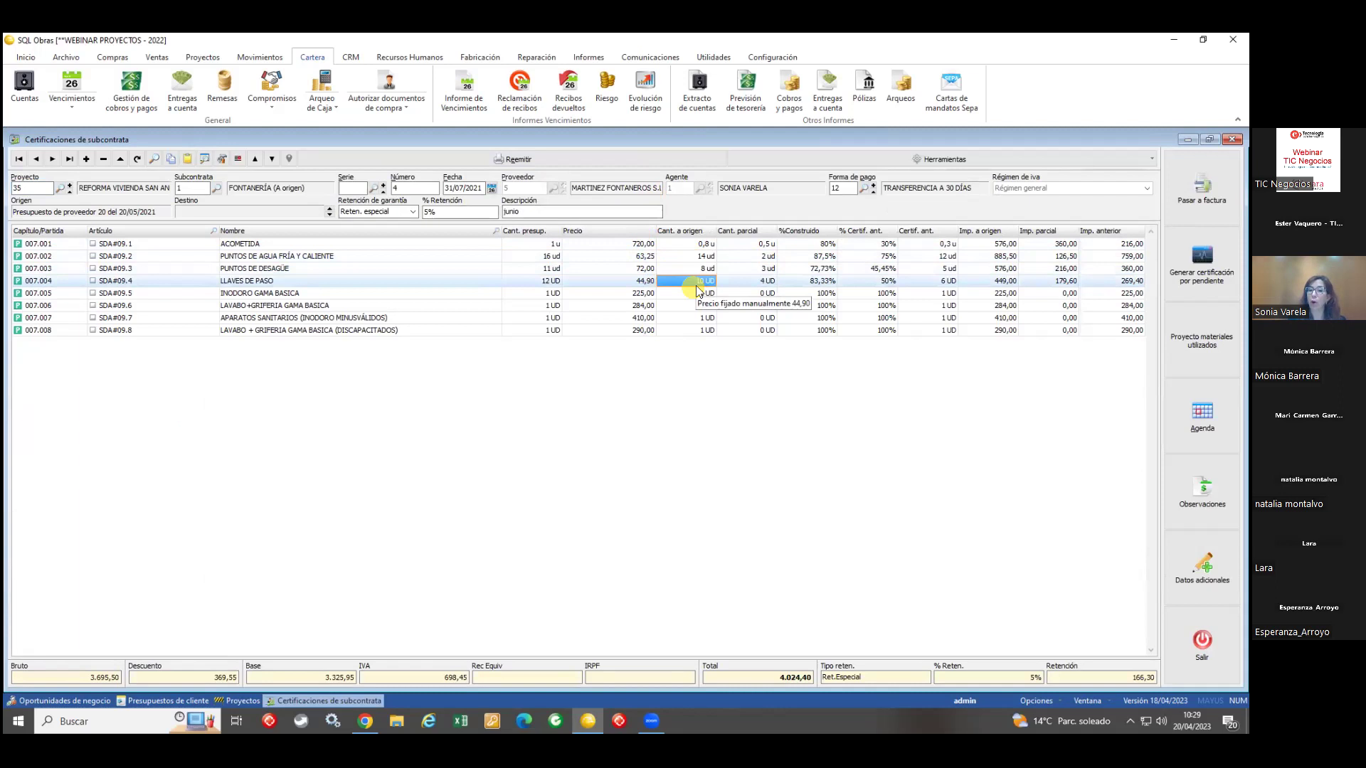
Step: Reissue certification 4 as an on-screen document, review its lines, and close the preview and the certification
{"action": "left_click", "coordinate": [601, 158]}
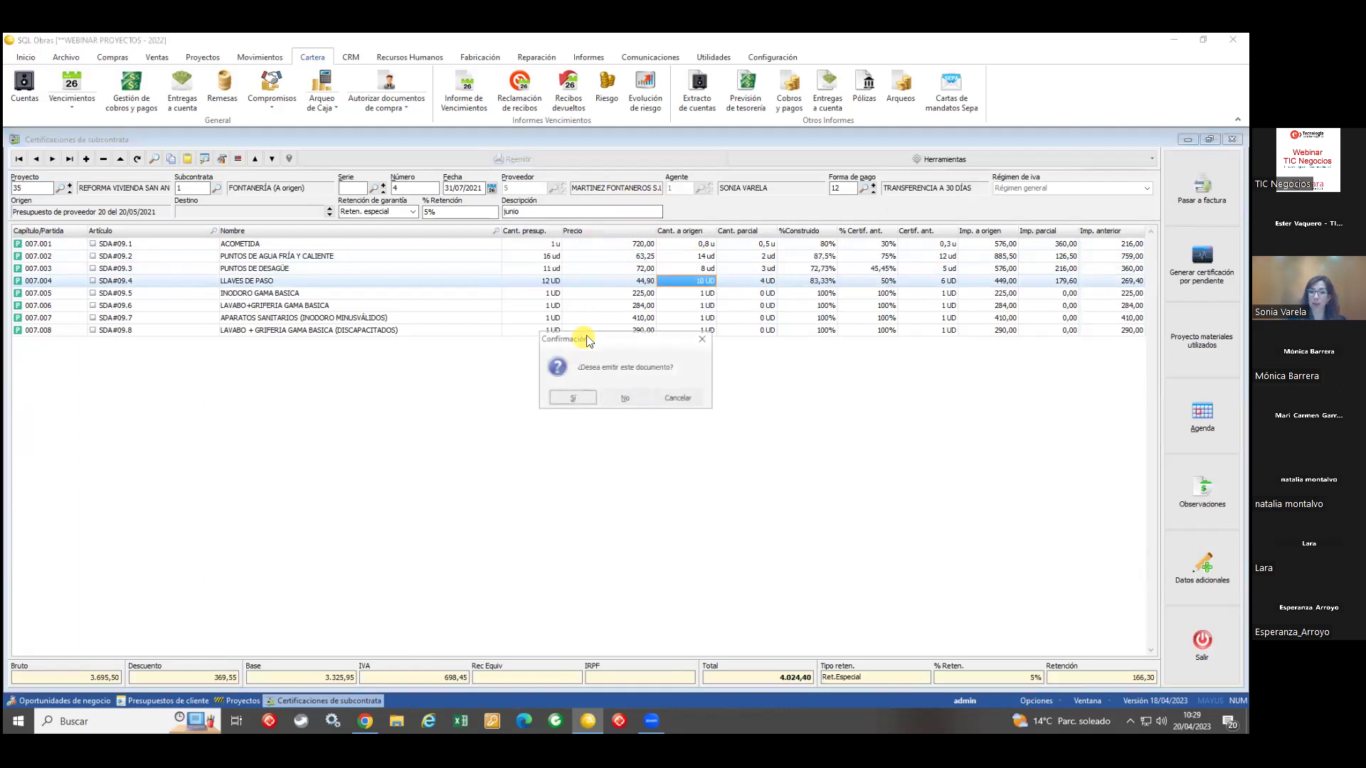
{"action": "left_click", "coordinate": [570, 399]}
{"action": "left_click", "coordinate": [573, 424]}
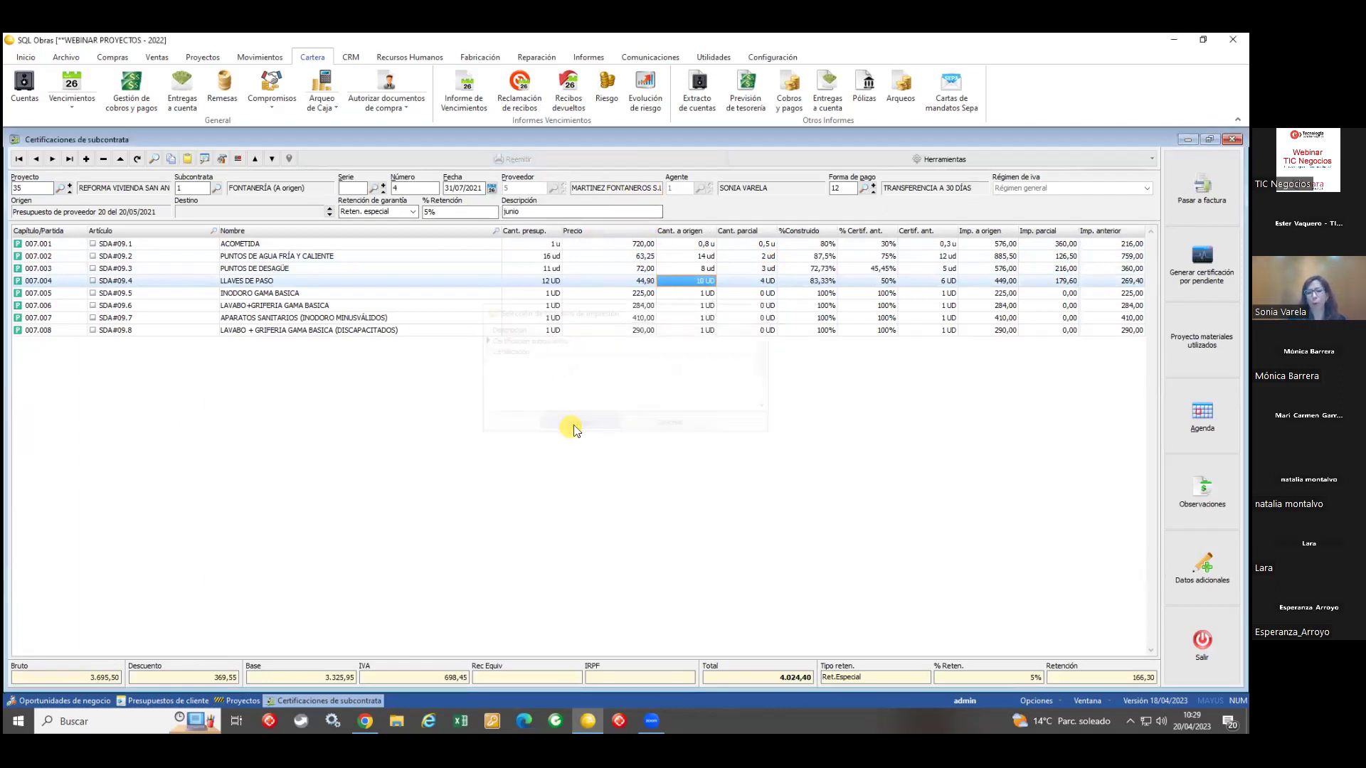
{"action": "scroll", "coordinate": [573, 424], "scroll_direction": "down", "scroll_amount": 5}
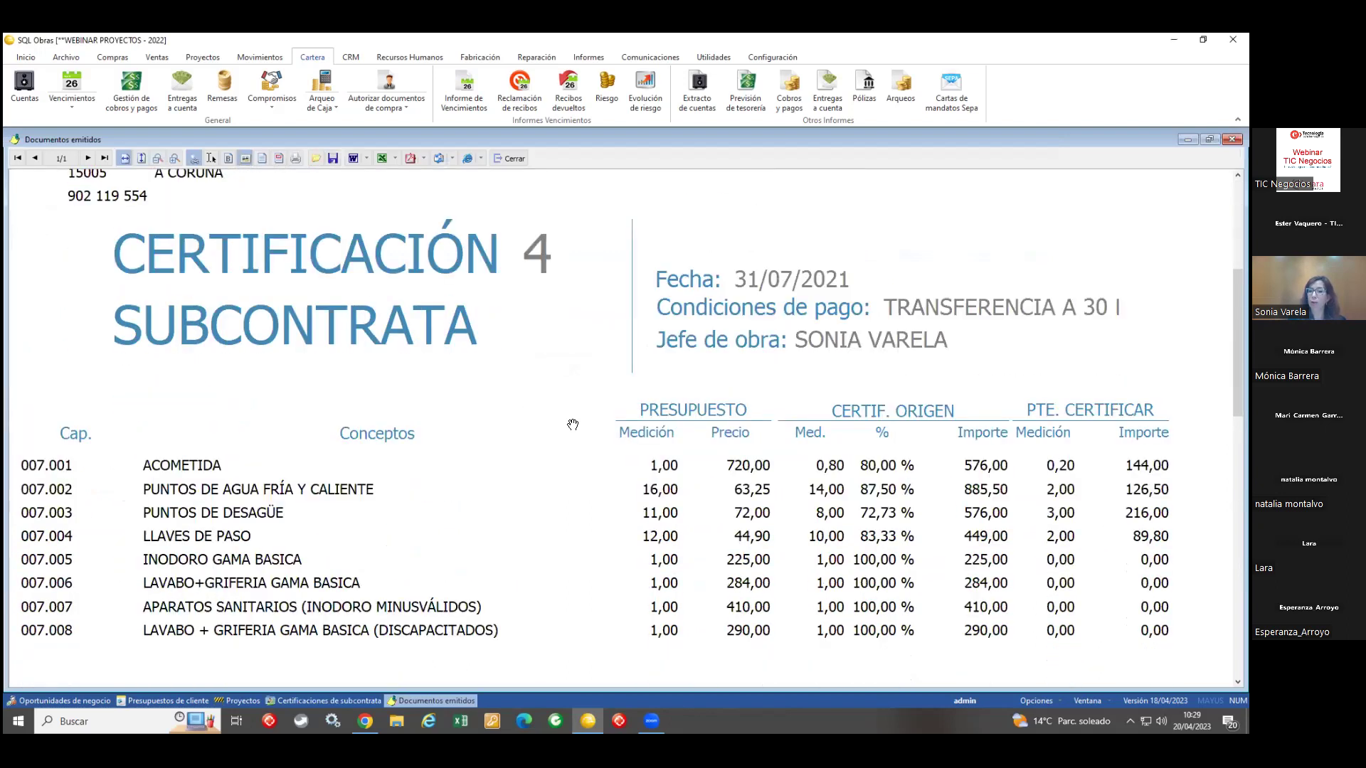
{"action": "scroll", "coordinate": [573, 425], "scroll_direction": "down", "scroll_amount": 1}
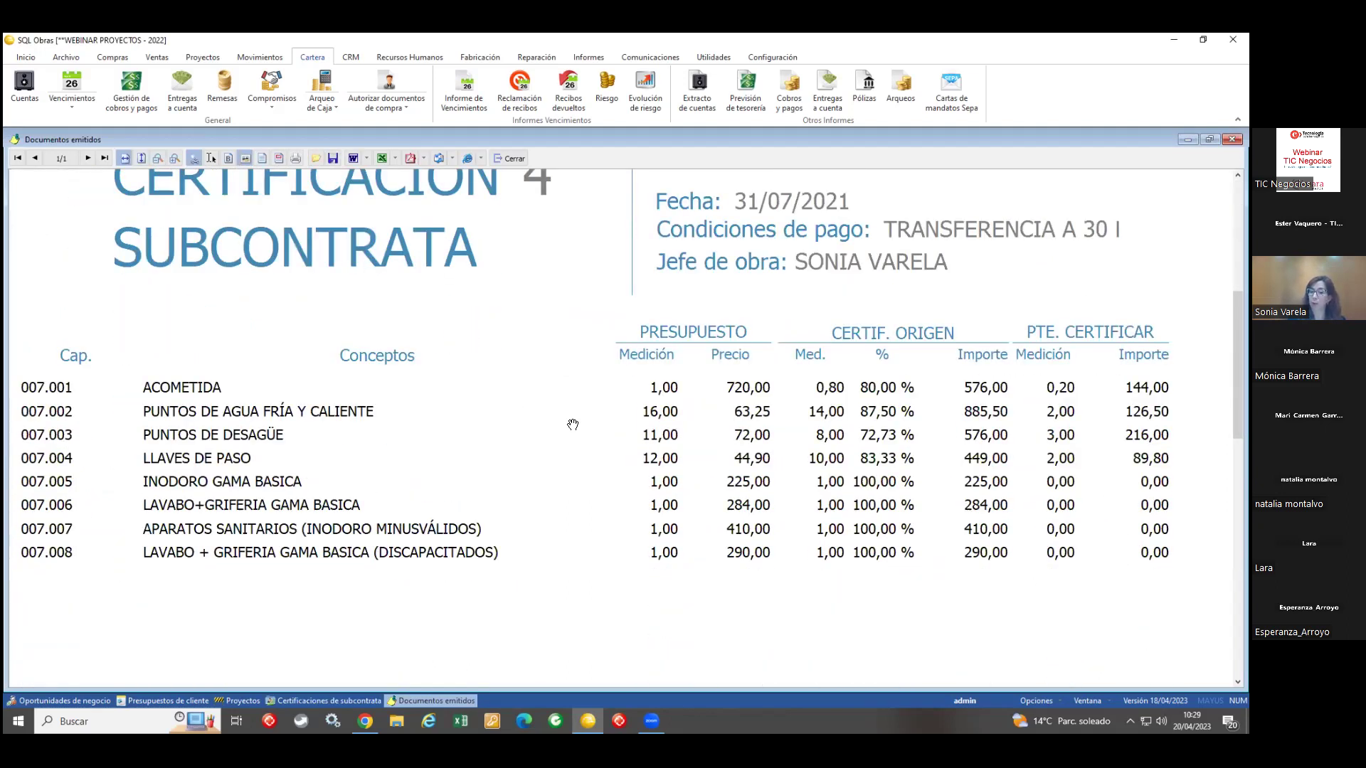
{"action": "left_click", "coordinate": [511, 157]}
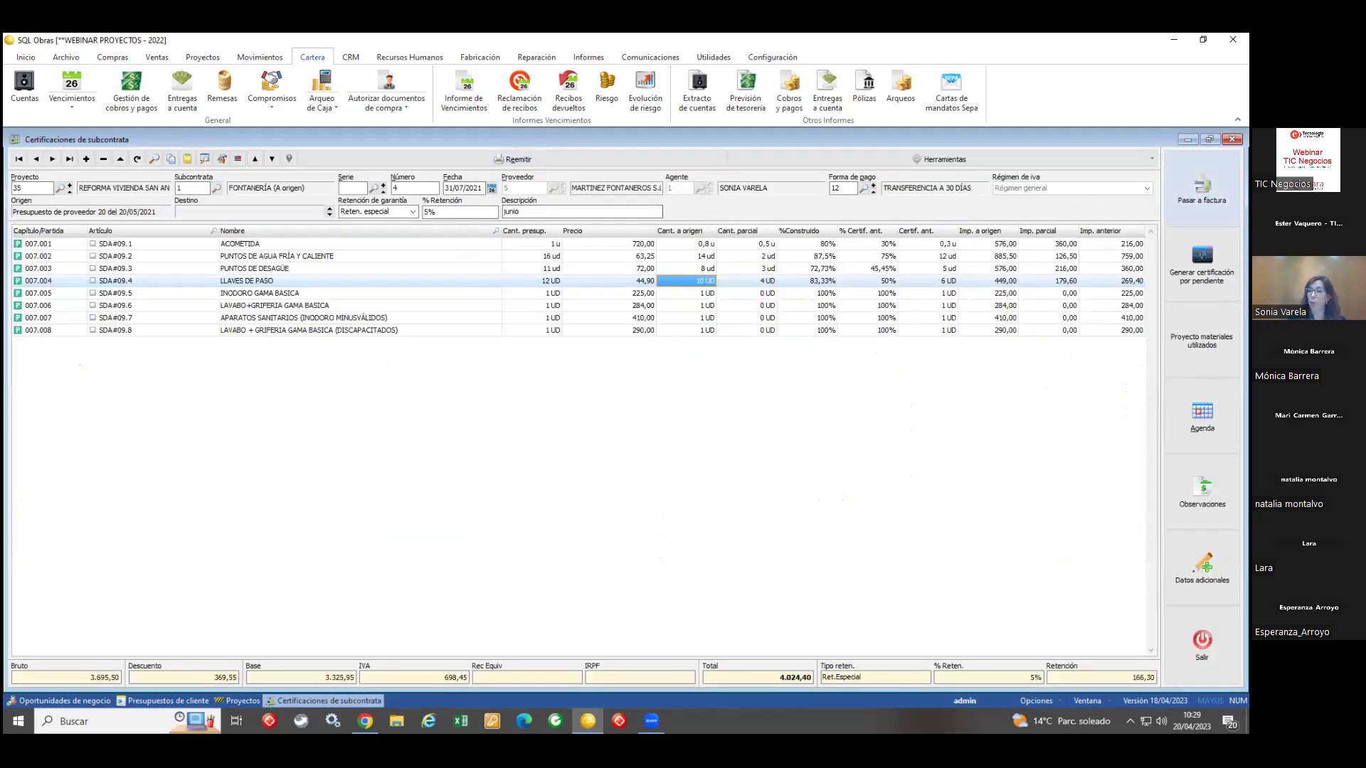
{"action": "key", "text": "Escape"}
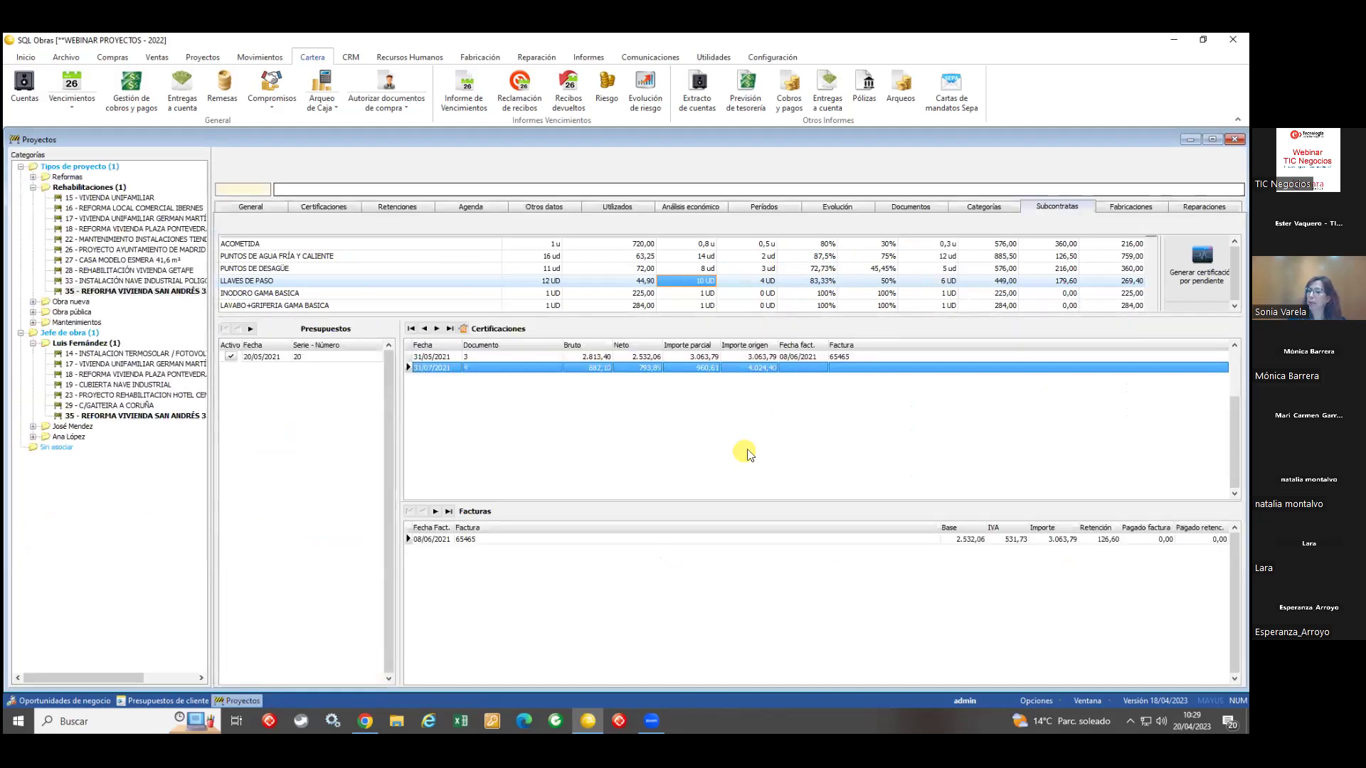
Step: Open supplier invoice 65465 from the subcontract's invoices, view it, and close it
{"action": "left_click", "coordinate": [711, 544]}
{"action": "double_click", "coordinate": [711, 544]}
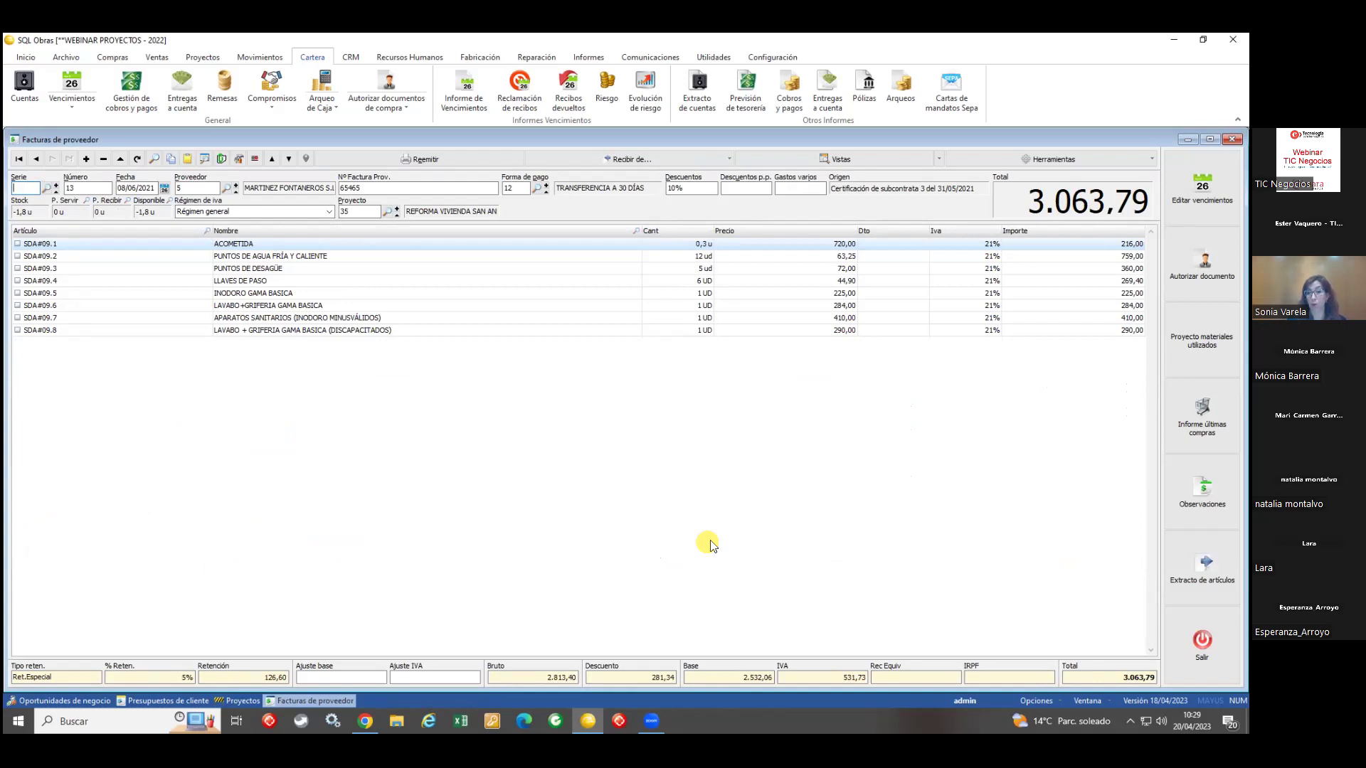
{"action": "left_click", "coordinate": [1232, 138]}
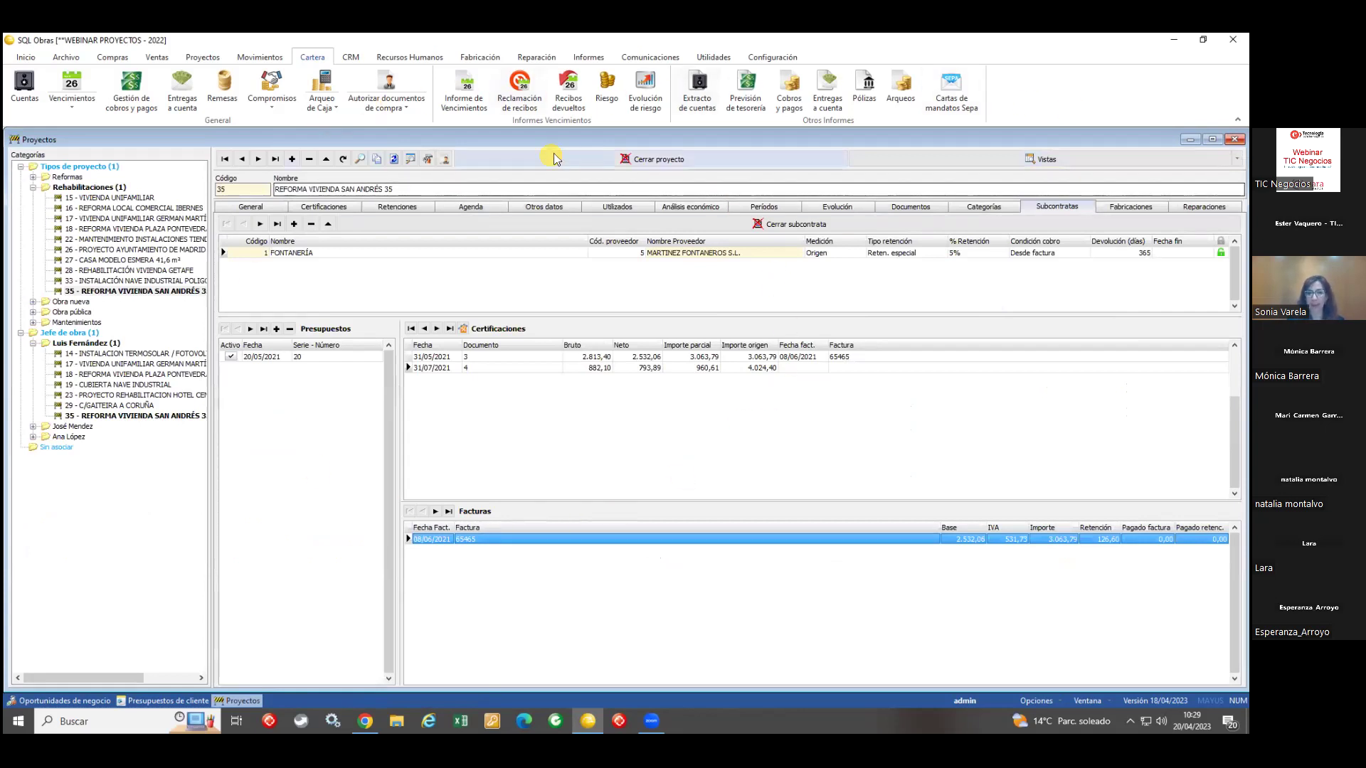
Step: Review the materials and subcontract items used in the project, and display its economic evolution chart
{"action": "left_click", "coordinate": [397, 189]}
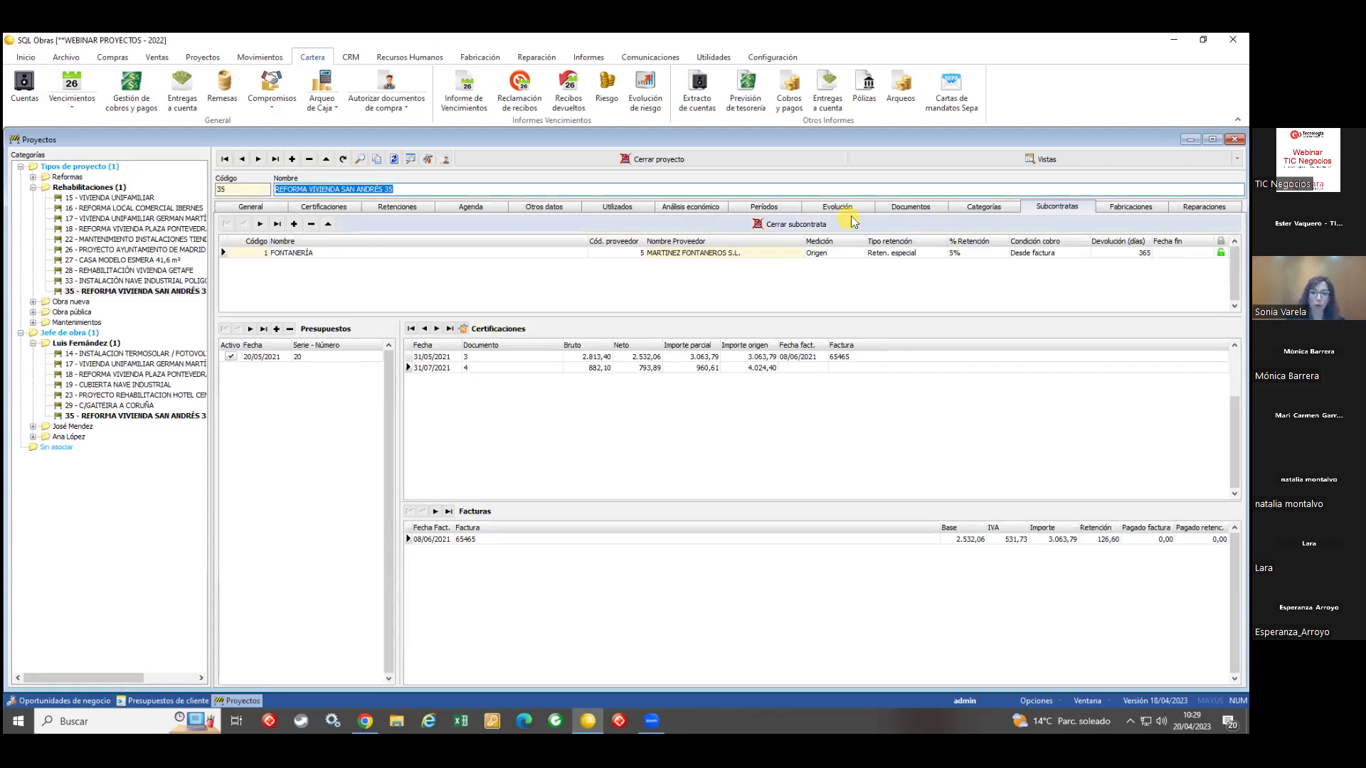
{"action": "left_click", "coordinate": [639, 207]}
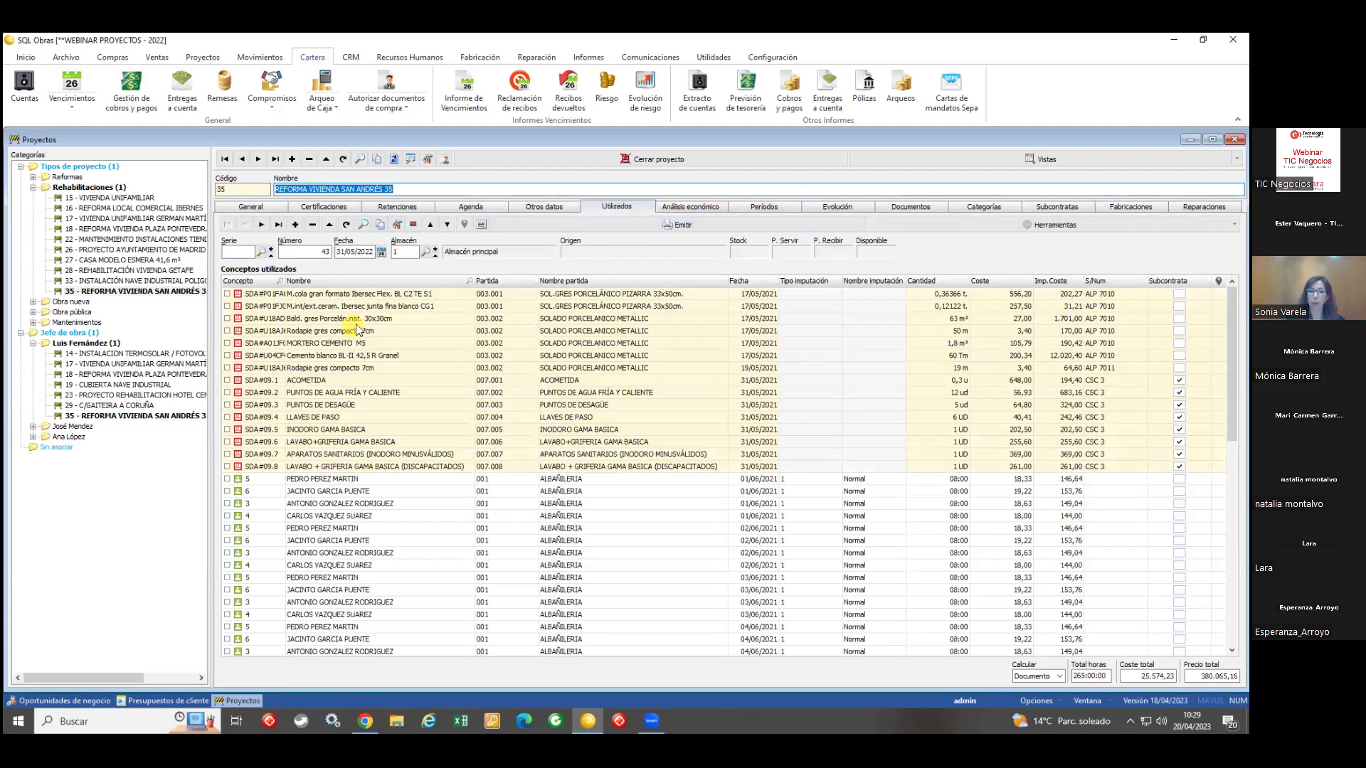
{"action": "left_click", "coordinate": [390, 333]}
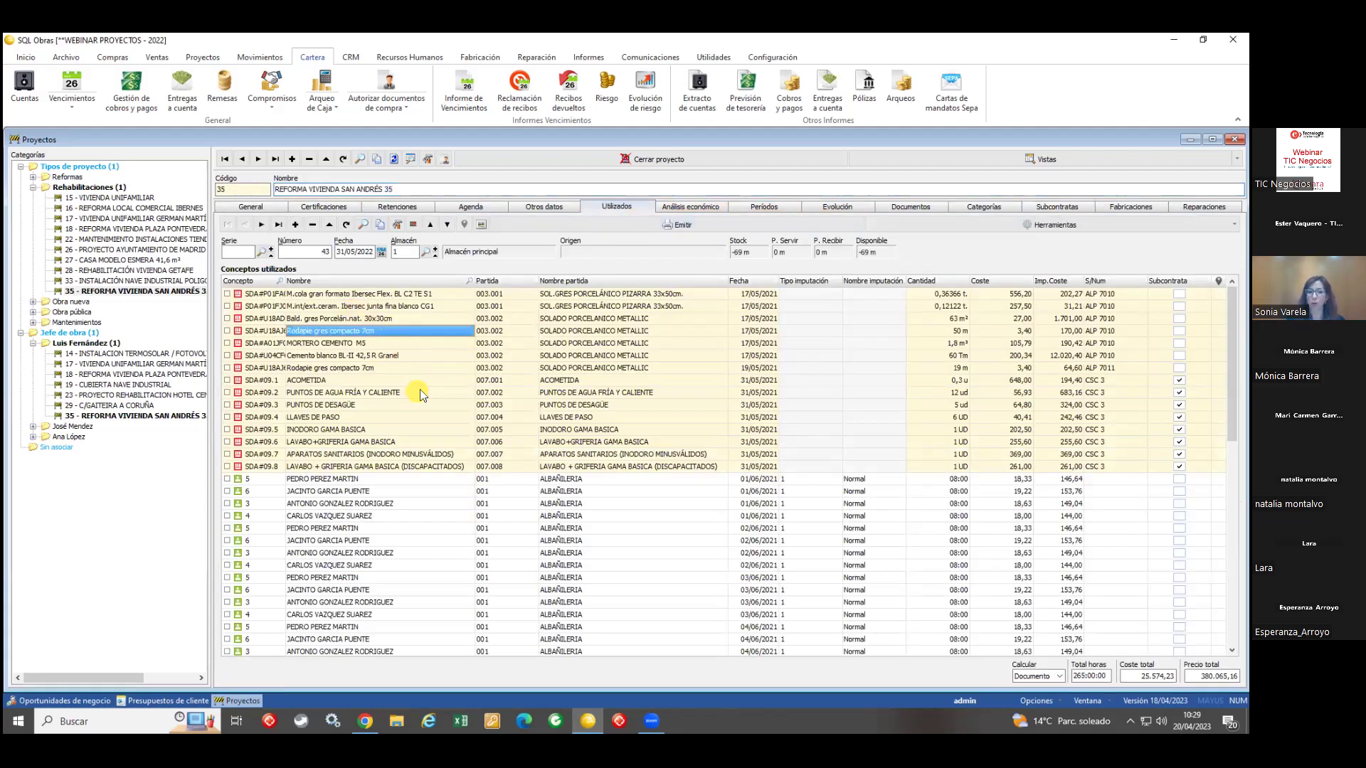
{"action": "left_click", "coordinate": [422, 392]}
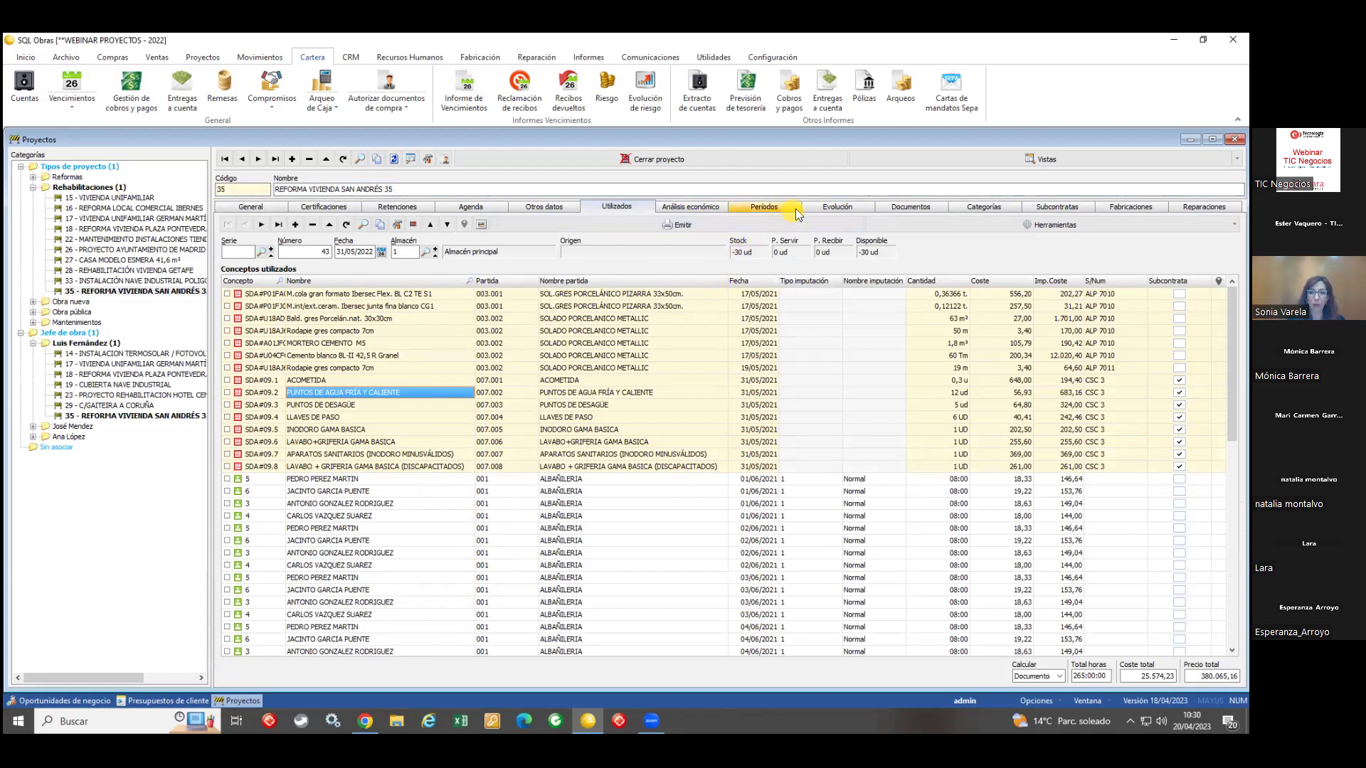
{"action": "left_click", "coordinate": [836, 206]}
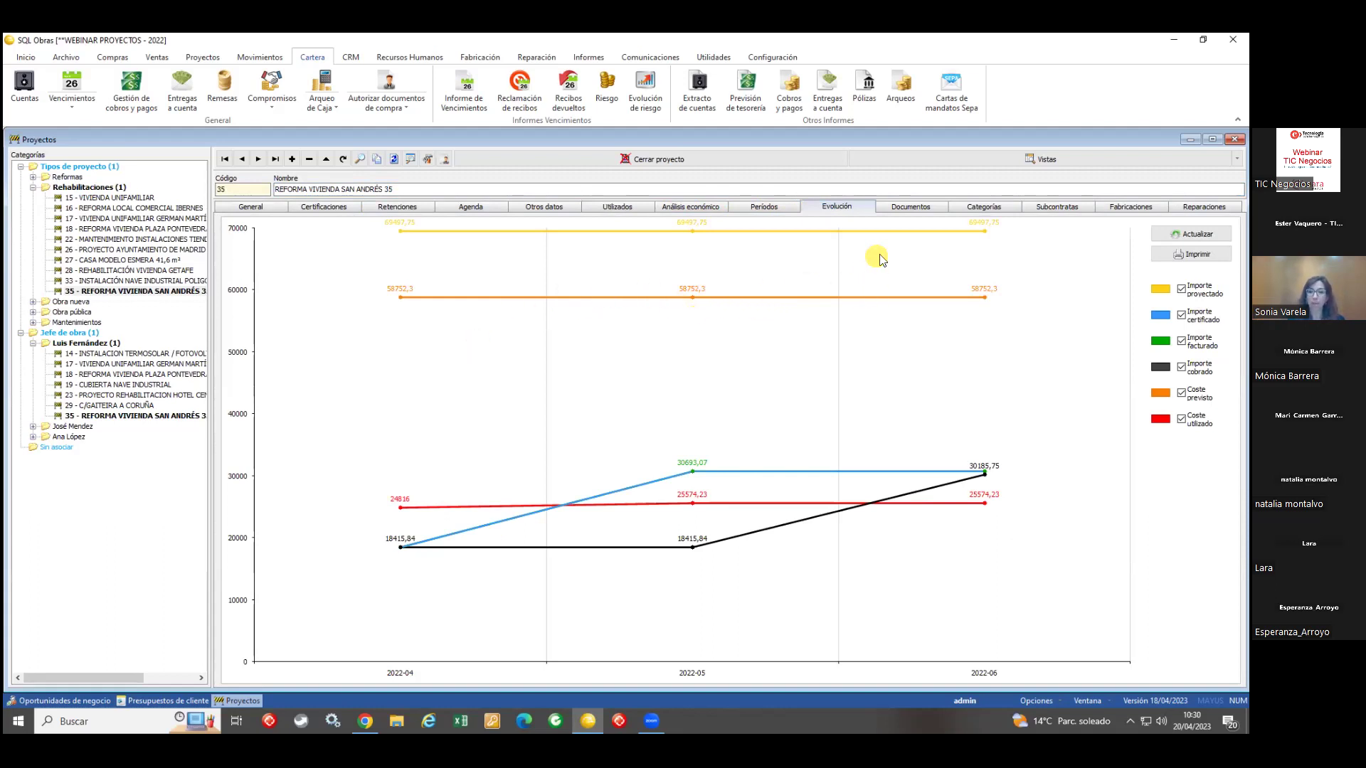
Step: List all the project's documents and examine the lines of a customer budget, a delivery note, a supplier order and a supplier invoice
{"action": "left_click", "coordinate": [907, 207]}
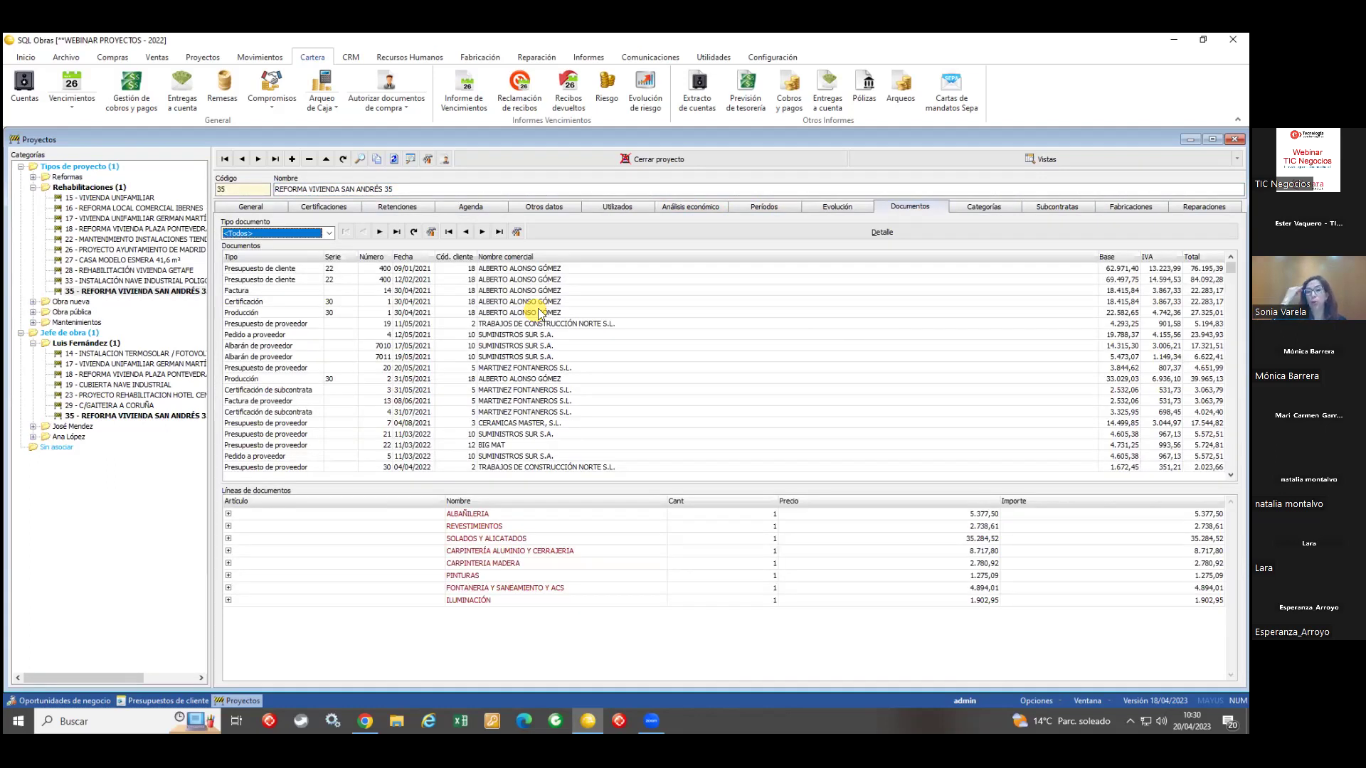
{"action": "left_click", "coordinate": [278, 280]}
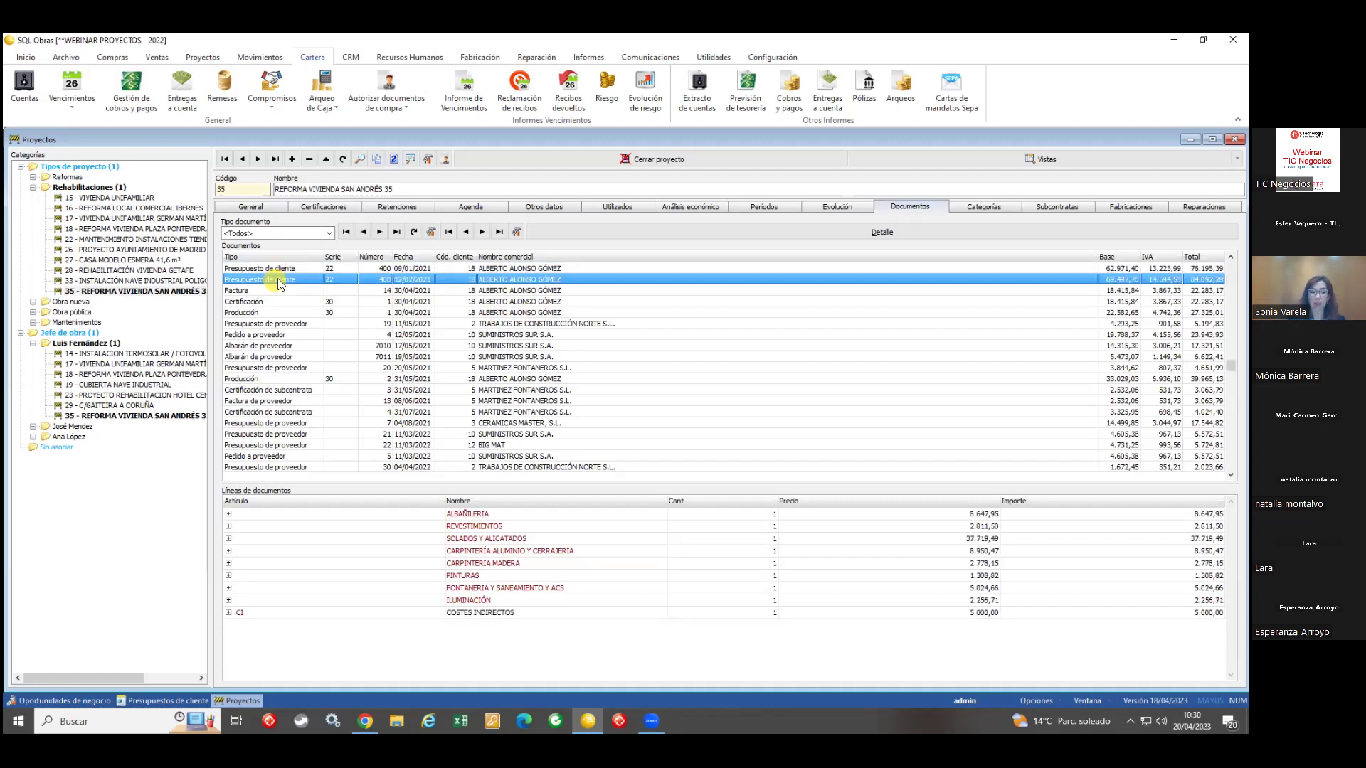
{"action": "left_click", "coordinate": [276, 346]}
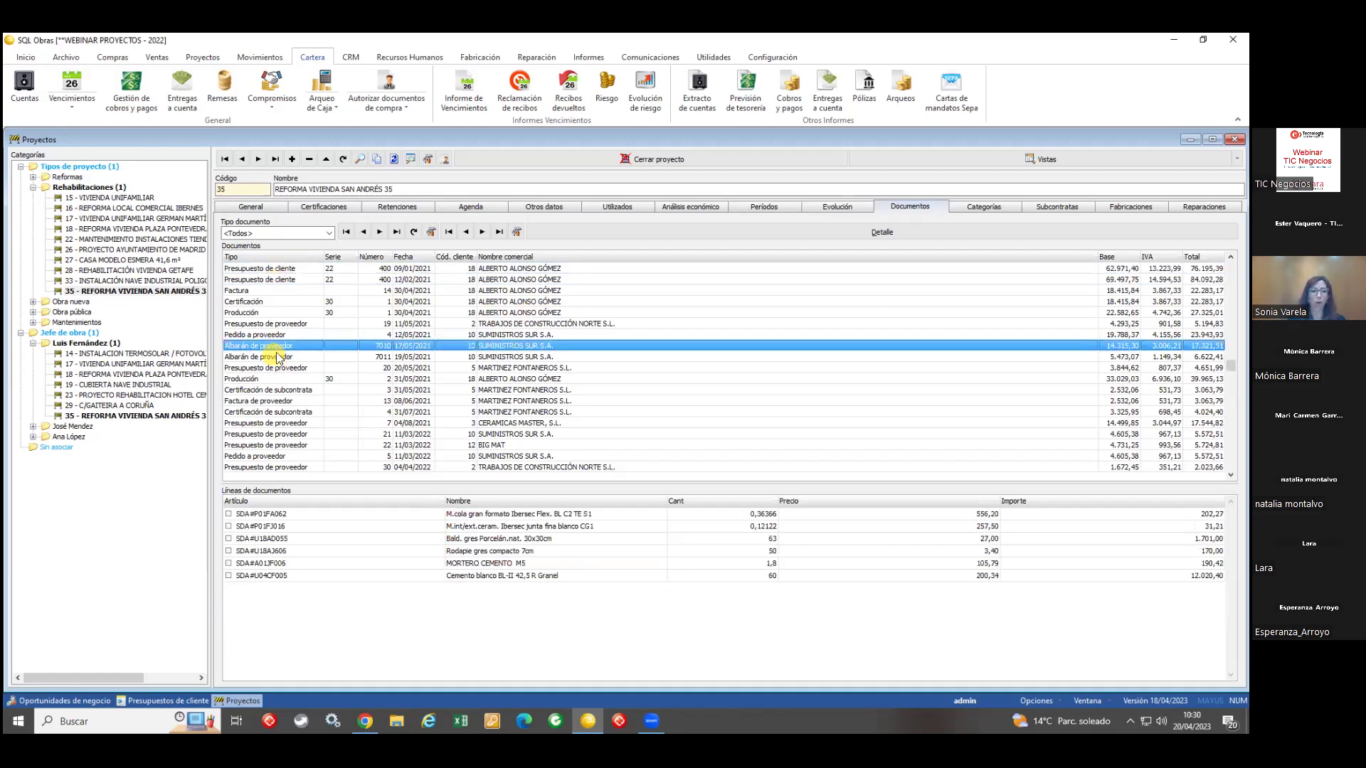
{"action": "left_click", "coordinate": [276, 335]}
{"action": "left_click", "coordinate": [279, 402]}
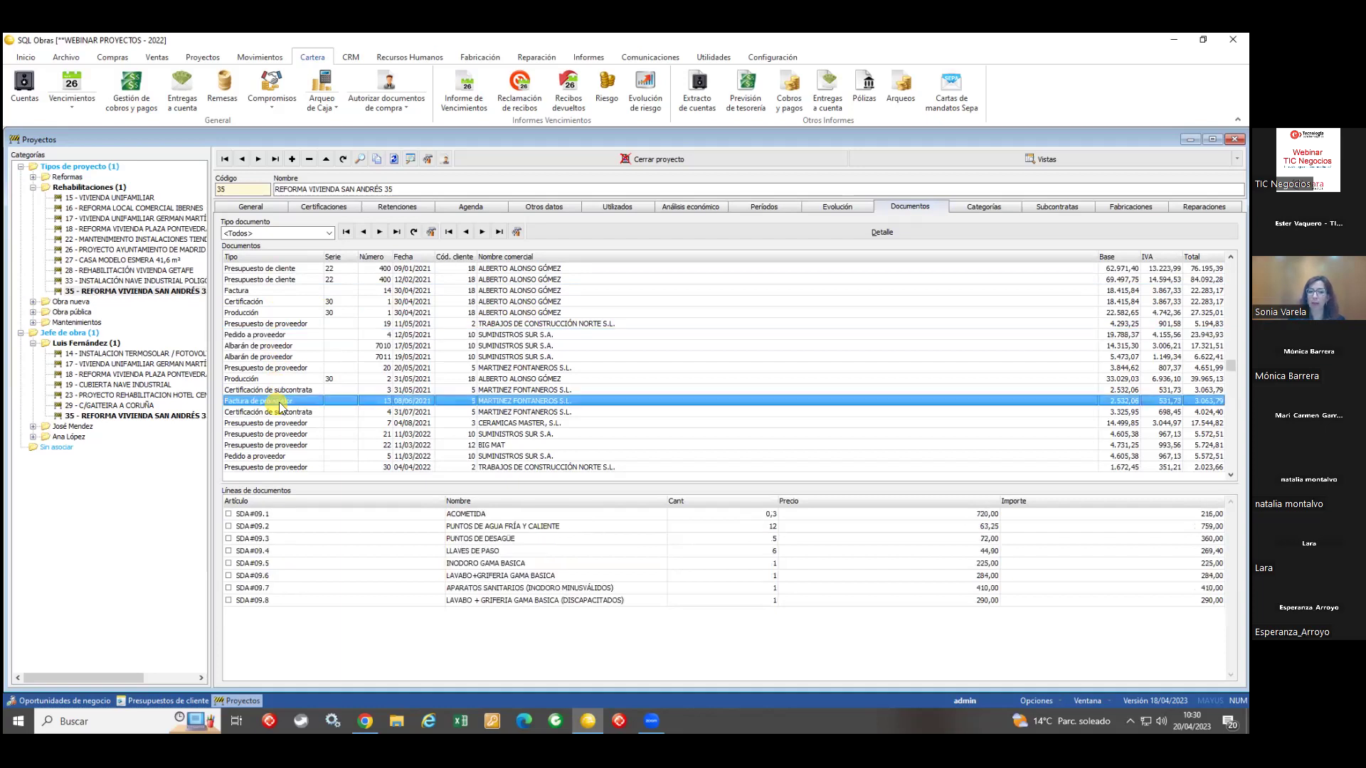
Step: Filter the project's documents to Facturas de proveedor, open the BIG MAT invoice, and close it
{"action": "left_click", "coordinate": [313, 233]}
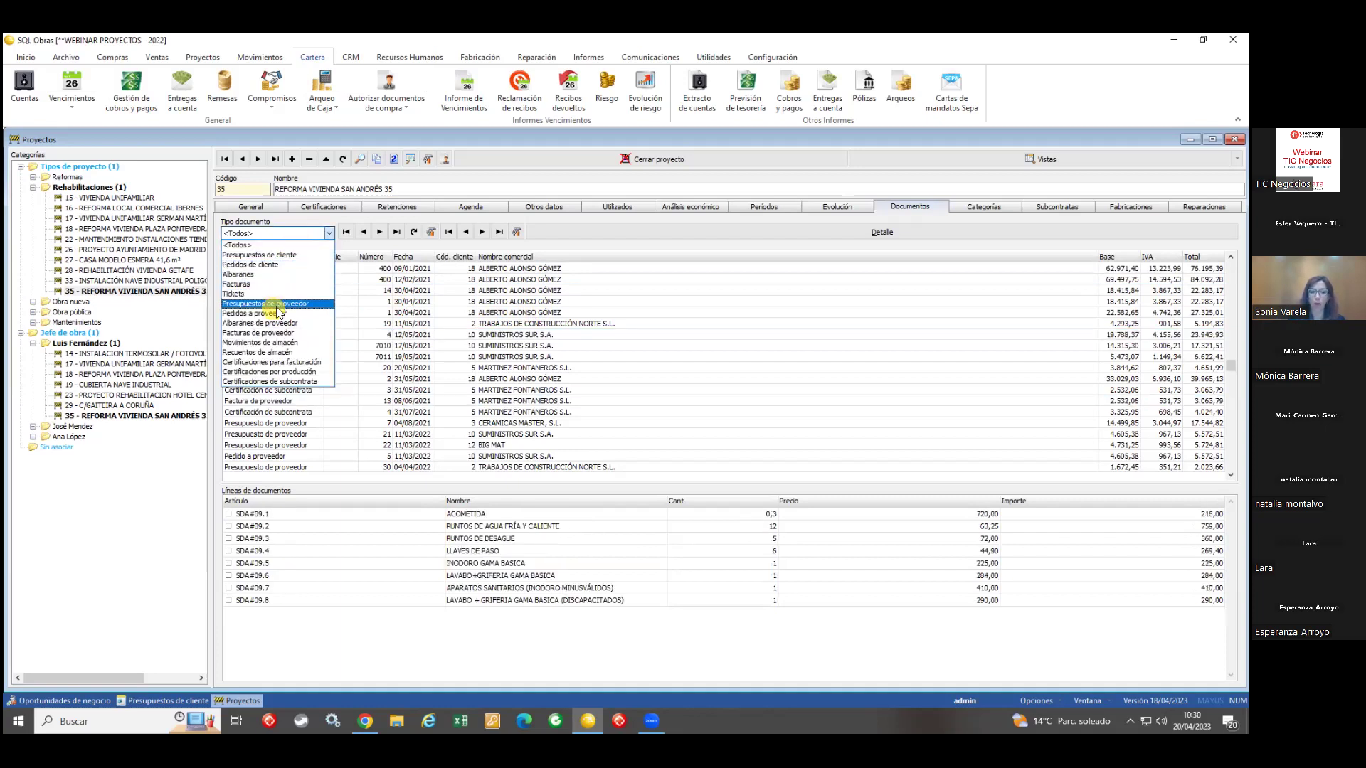
{"action": "left_click", "coordinate": [274, 333]}
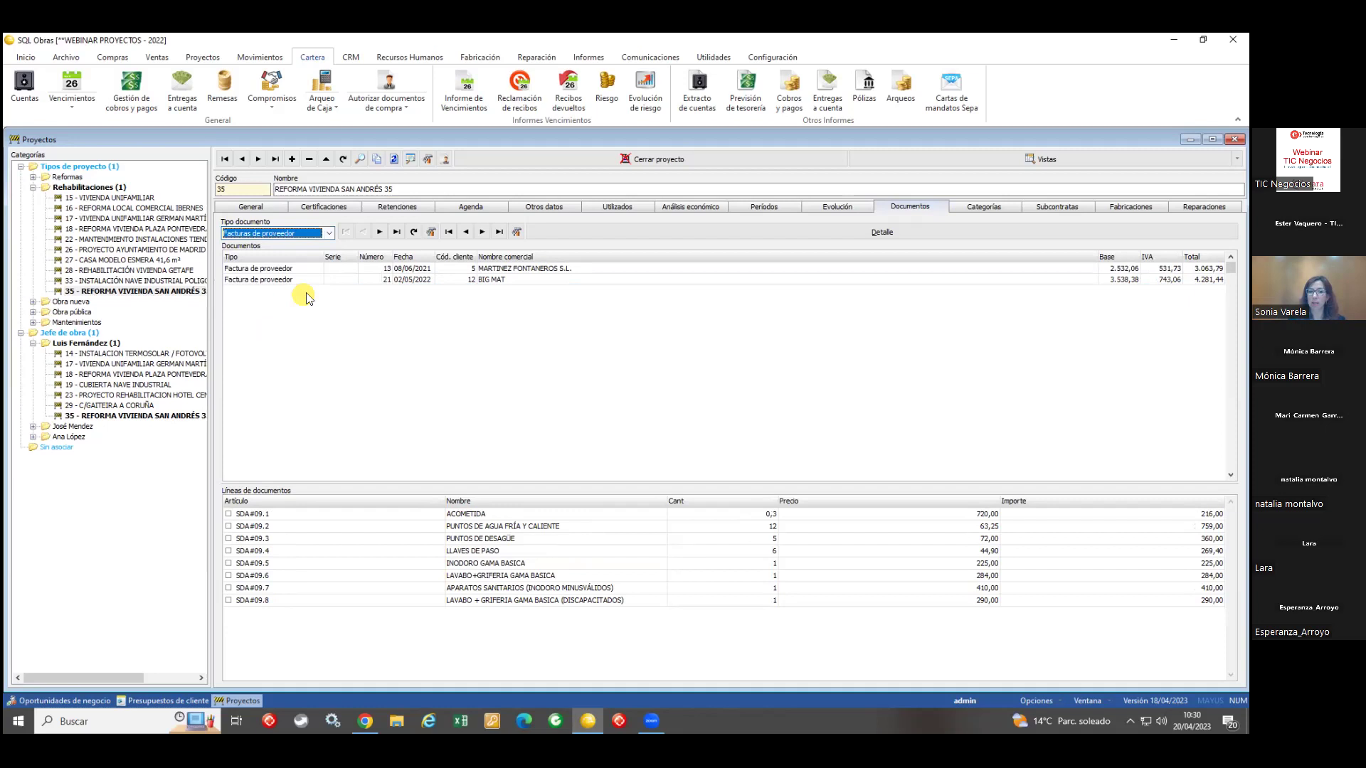
{"action": "left_click", "coordinate": [281, 280]}
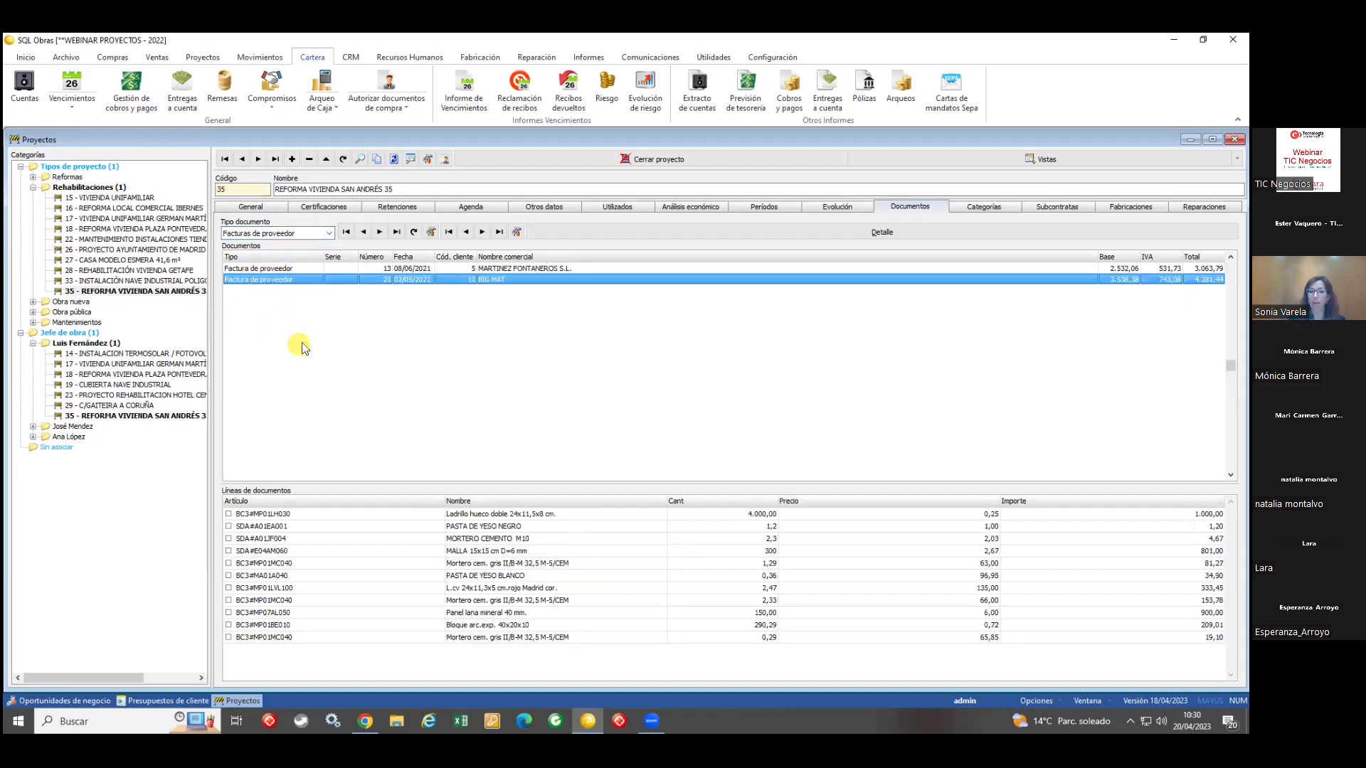
{"action": "double_click", "coordinate": [288, 280]}
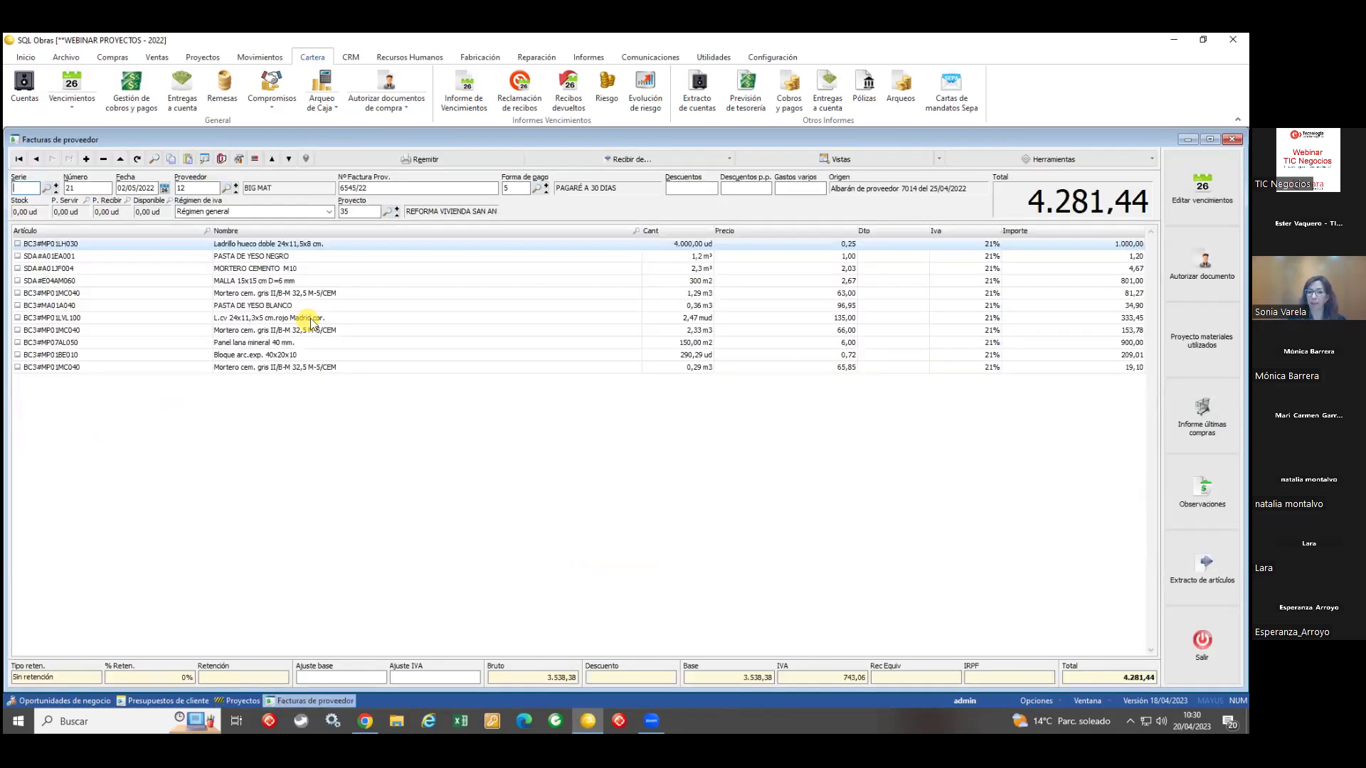
{"action": "double_click", "coordinate": [16, 140]}
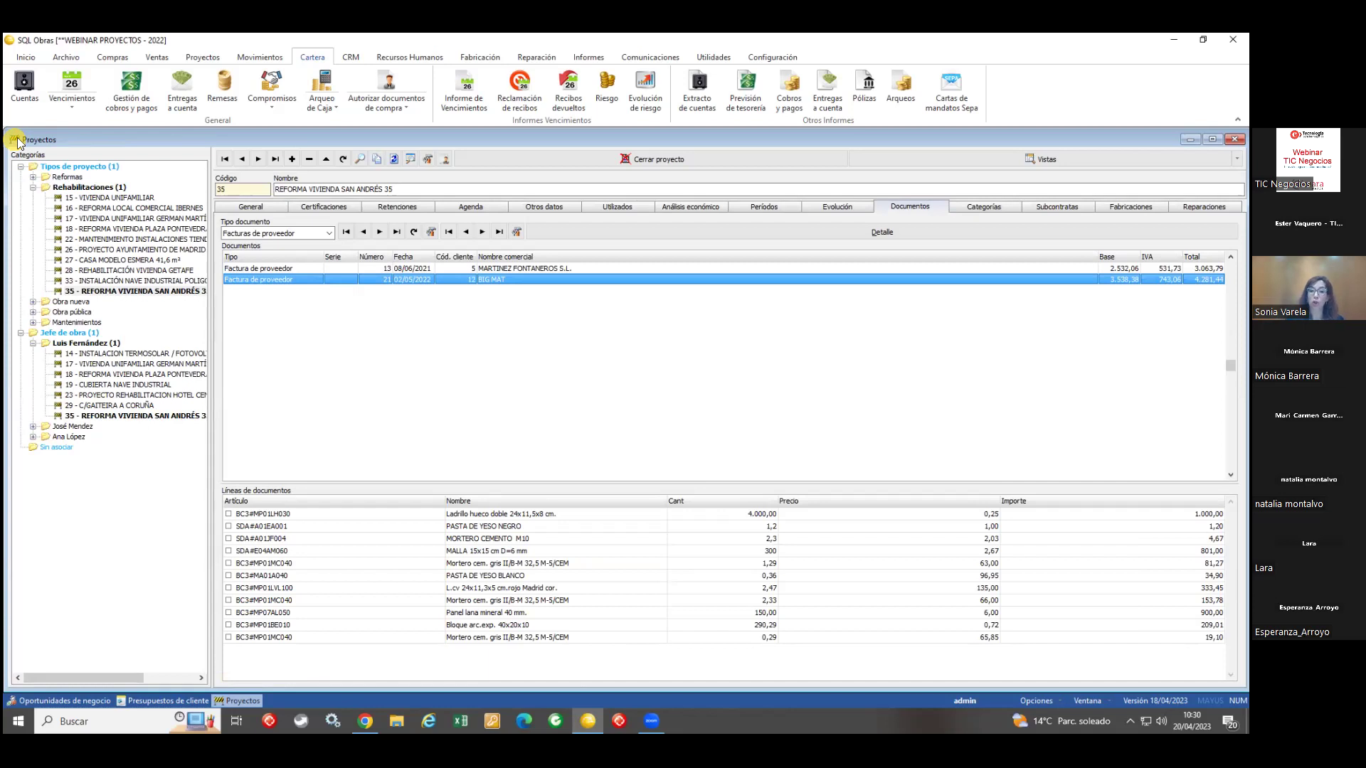
Step: Display the concepts used in project 35 and examine the hours charged by the masonry workers on 01/06/2021
{"action": "left_click", "coordinate": [619, 206]}
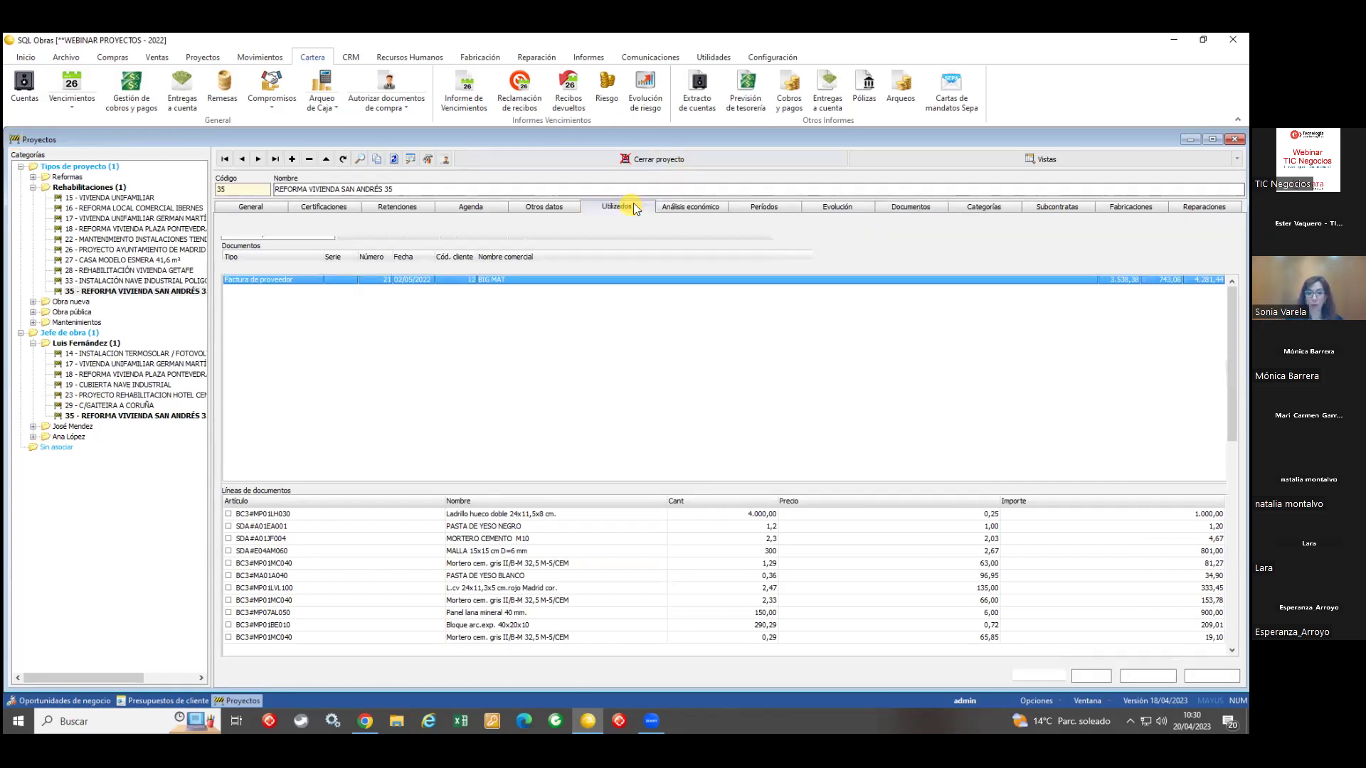
{"action": "left_click", "coordinate": [429, 478]}
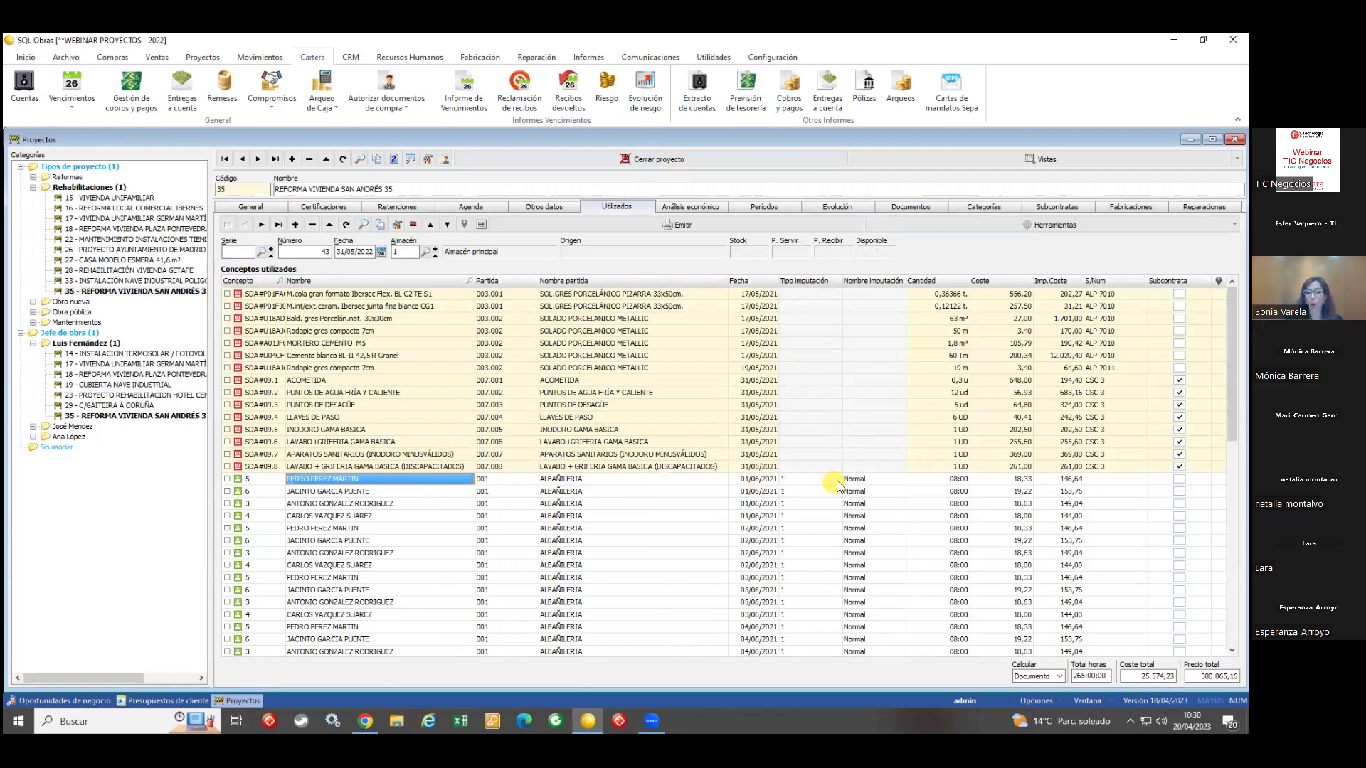
{"action": "left_click", "coordinate": [935, 479]}
{"action": "left_click", "coordinate": [938, 491]}
{"action": "left_click", "coordinate": [939, 504]}
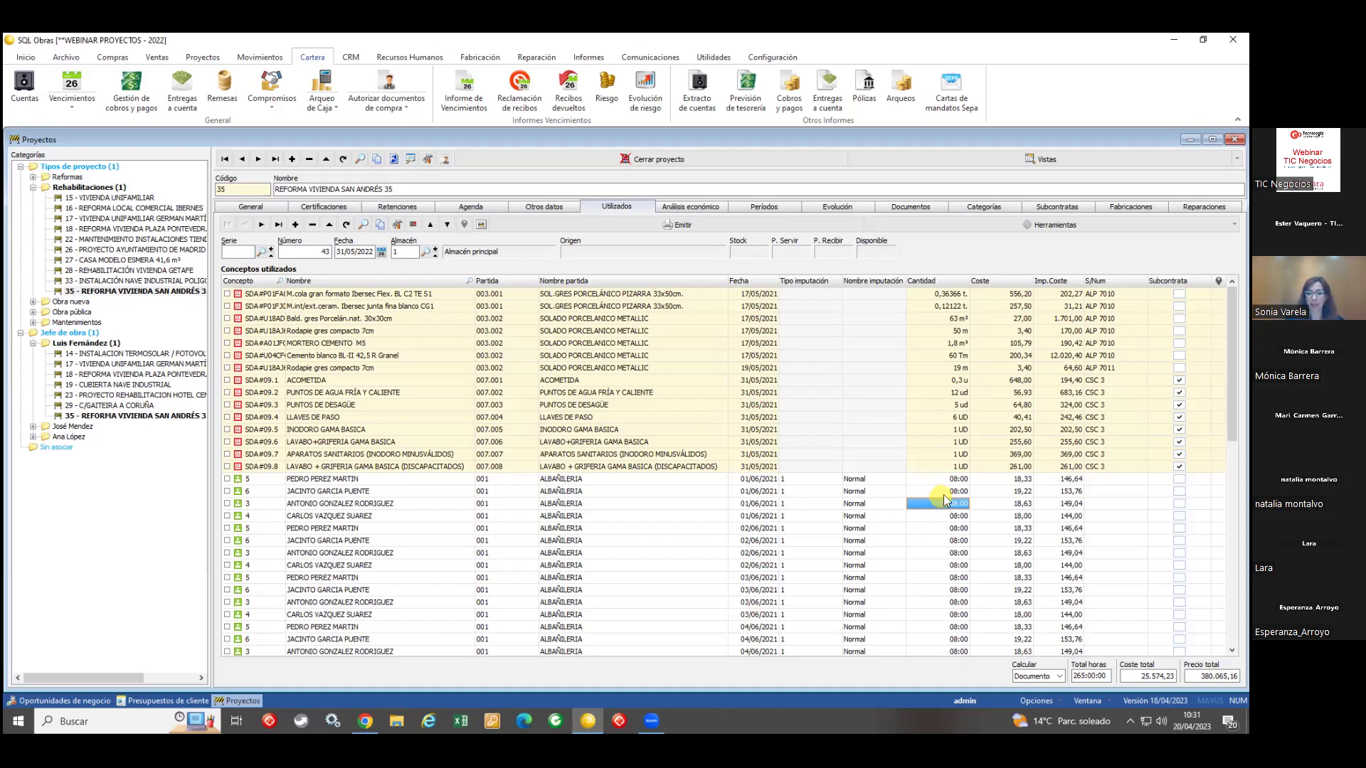
Step: Open Imputación a obras and examine the workers, the van, the dates and the projects of the resource entries
{"action": "left_click", "coordinate": [207, 57]}
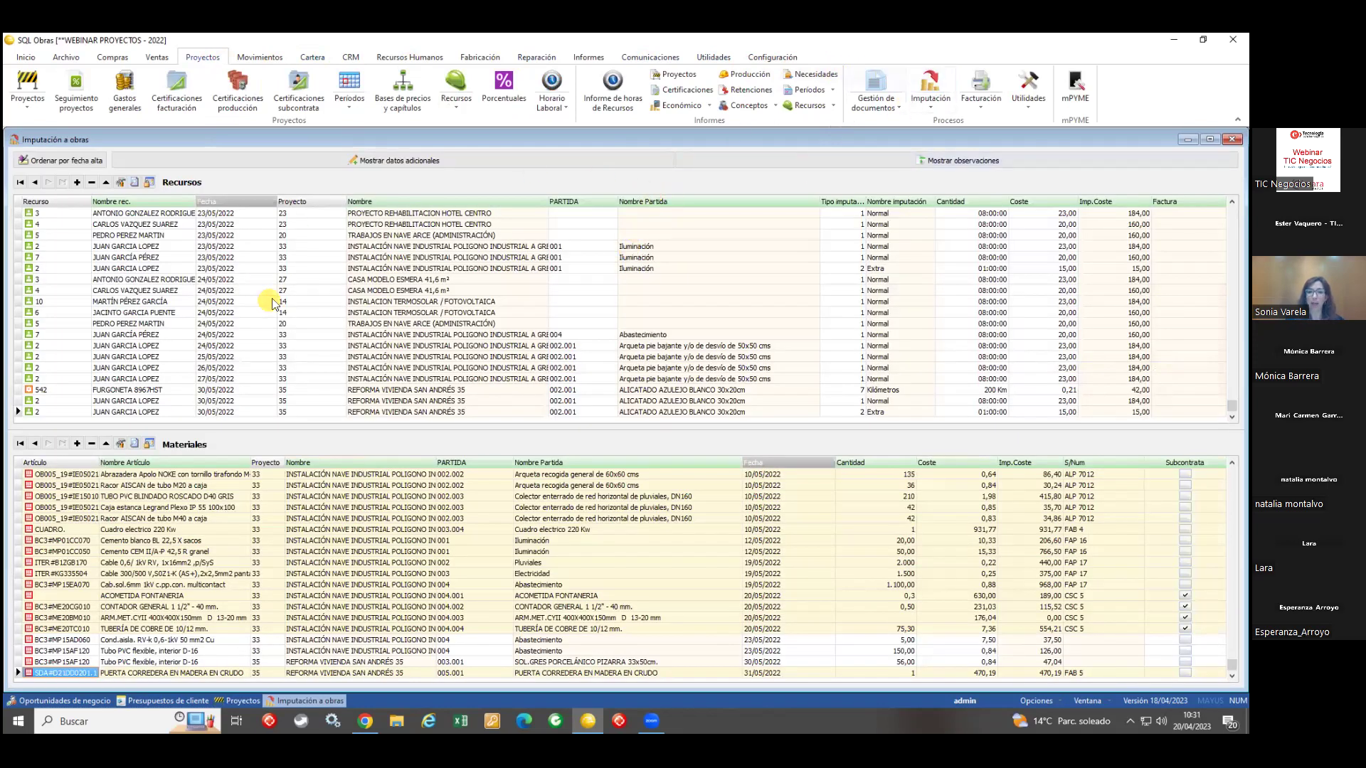
{"action": "left_click", "coordinate": [155, 247]}
{"action": "left_click", "coordinate": [146, 268]}
{"action": "left_click", "coordinate": [142, 324]}
{"action": "left_click", "coordinate": [125, 390]}
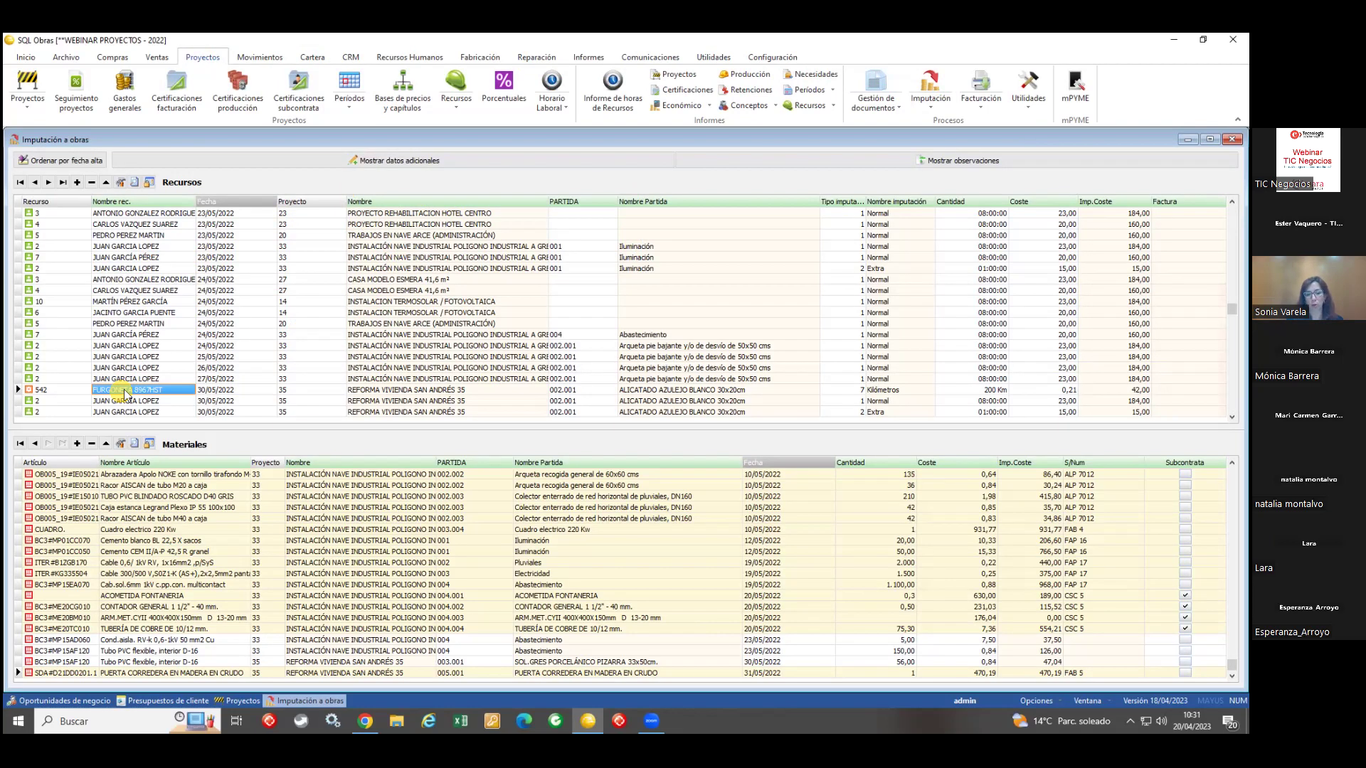
{"action": "left_click", "coordinate": [253, 280]}
{"action": "left_click", "coordinate": [252, 334]}
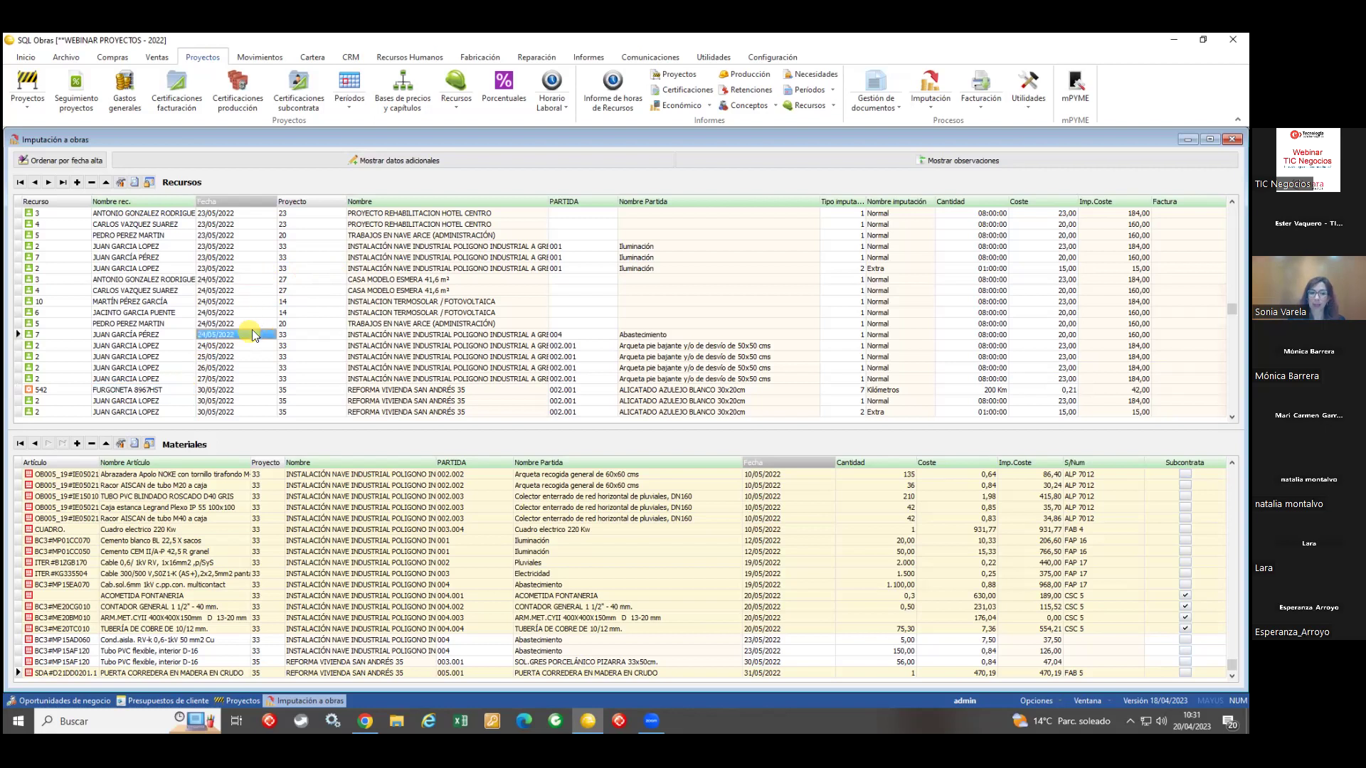
{"action": "left_click", "coordinate": [302, 290]}
{"action": "left_click", "coordinate": [306, 345]}
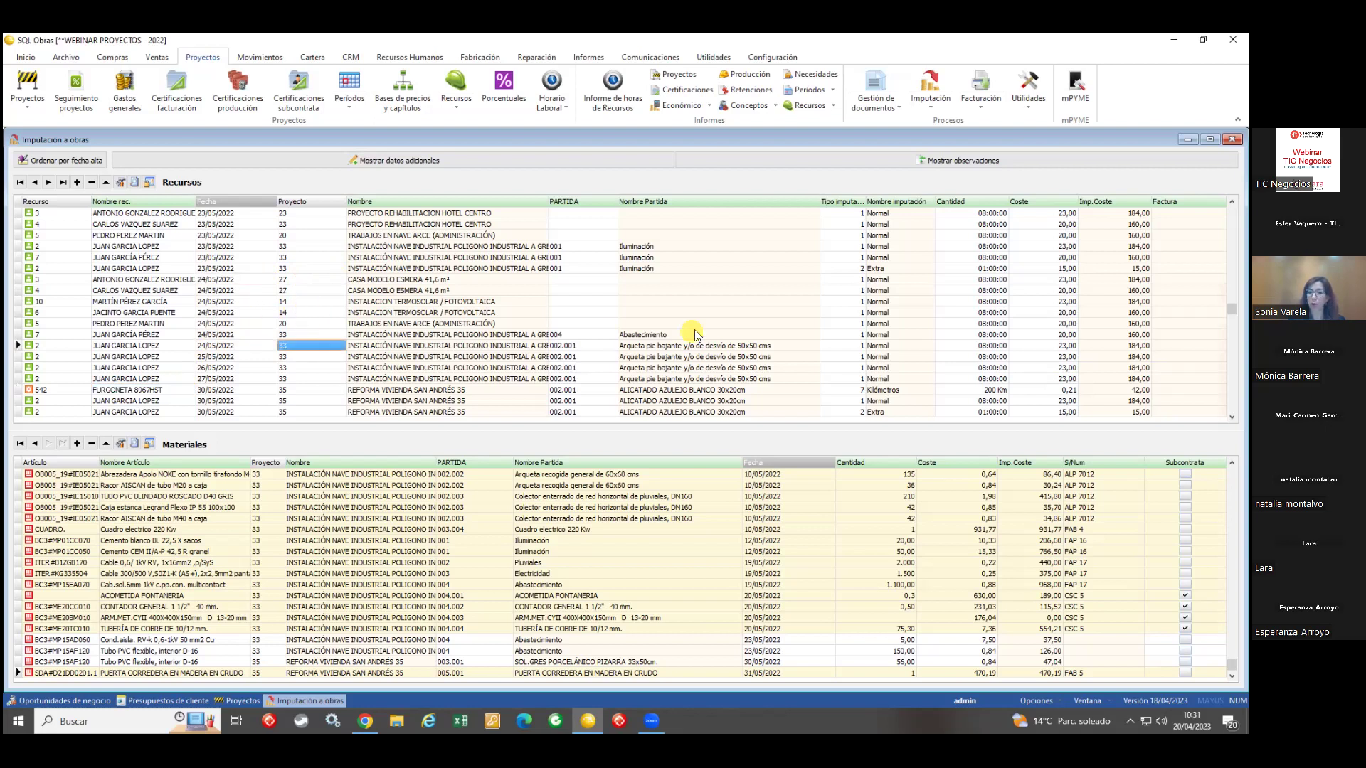
Step: Open the imputation type list for a 24/05/2022 resource entry of project 33, review Kilómetros and Dietas, and close it without selecting
{"action": "left_click", "coordinate": [846, 347]}
{"action": "double_click", "coordinate": [848, 348]}
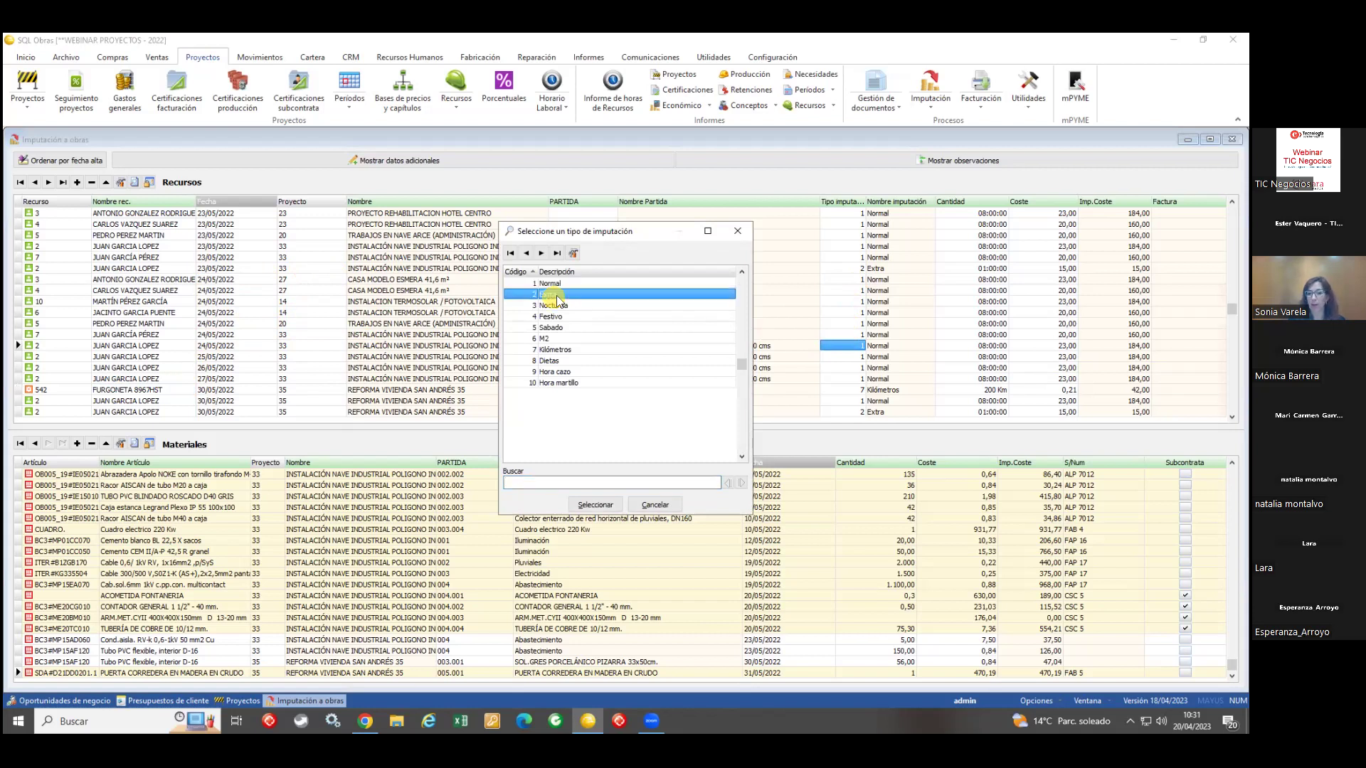
{"action": "left_click", "coordinate": [557, 349]}
{"action": "left_click", "coordinate": [558, 361]}
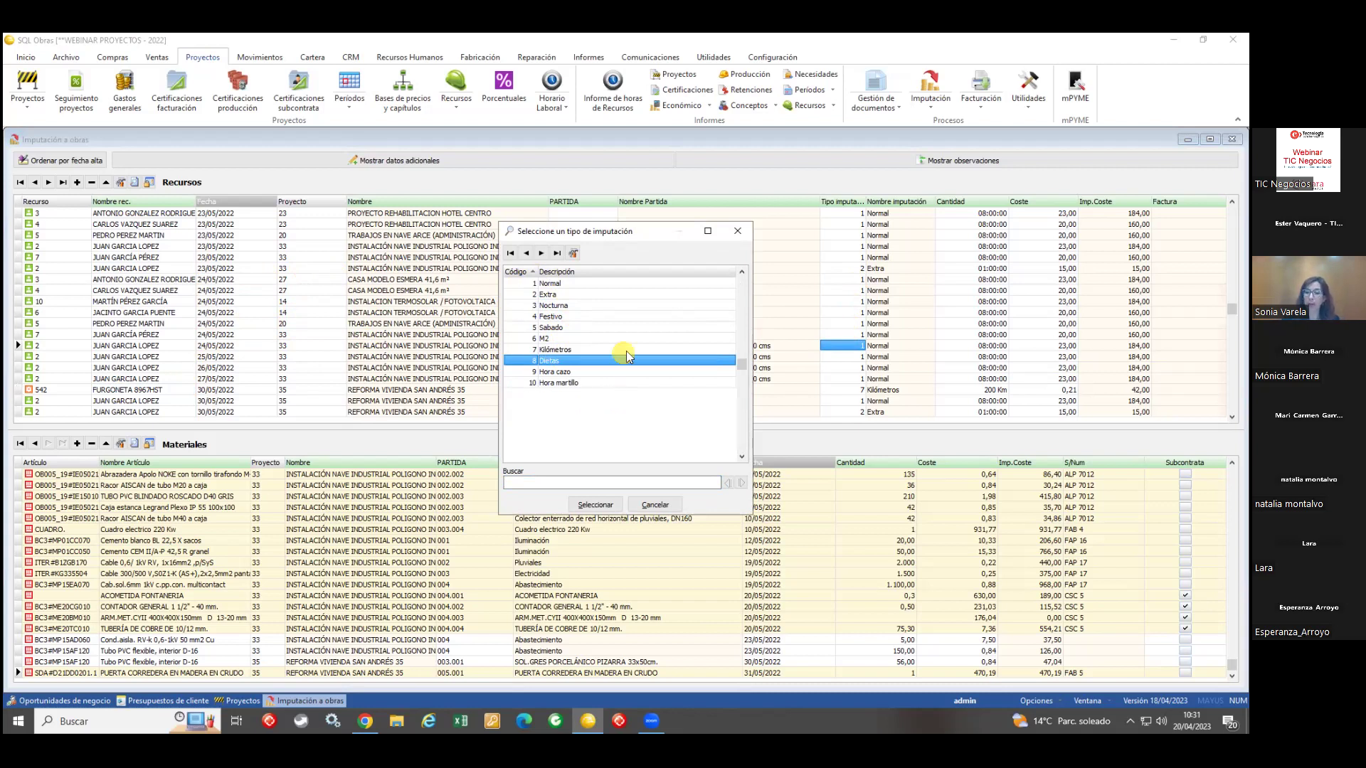
{"action": "left_click", "coordinate": [738, 231]}
Step: Examine the unit costs of two resource entries and the Cond.aisla. RV-k cable entry among the materials
{"action": "left_click", "coordinate": [1040, 269]}
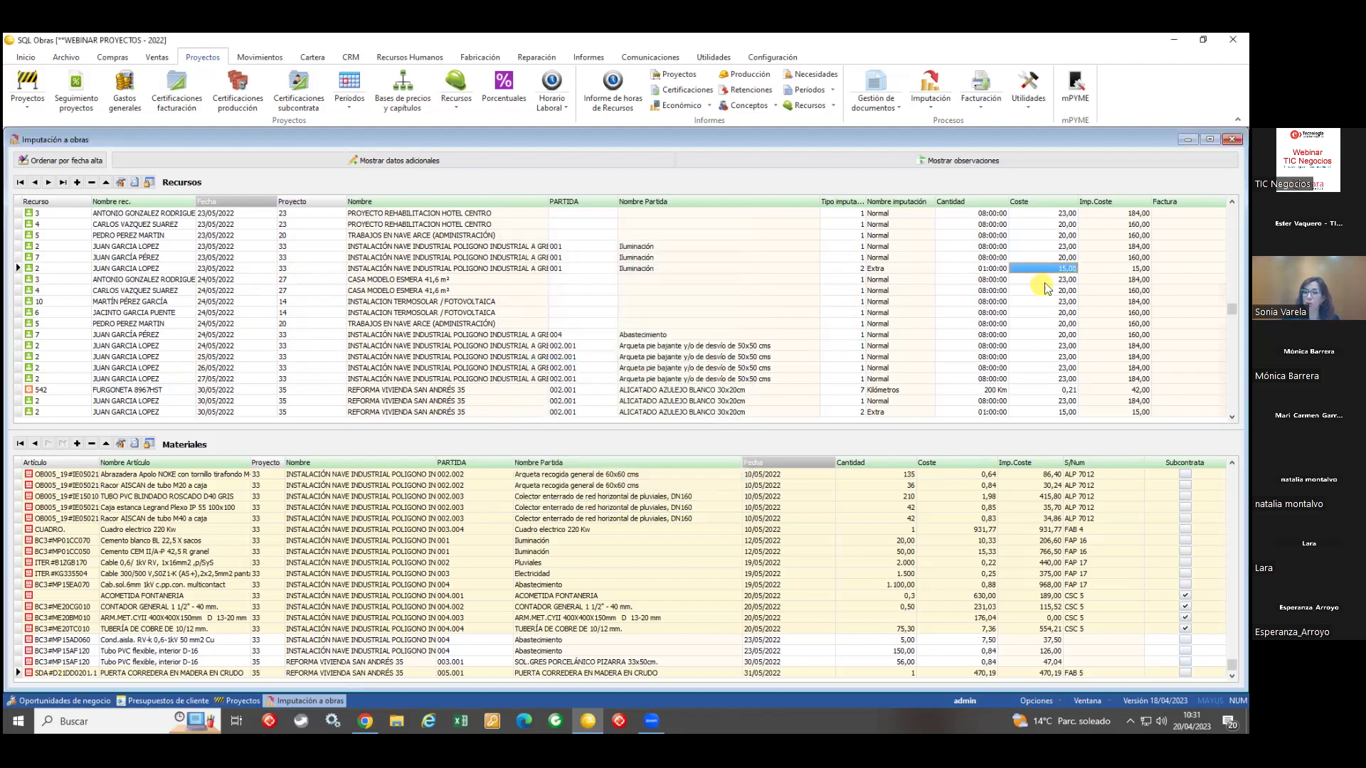
{"action": "left_click", "coordinate": [1045, 313]}
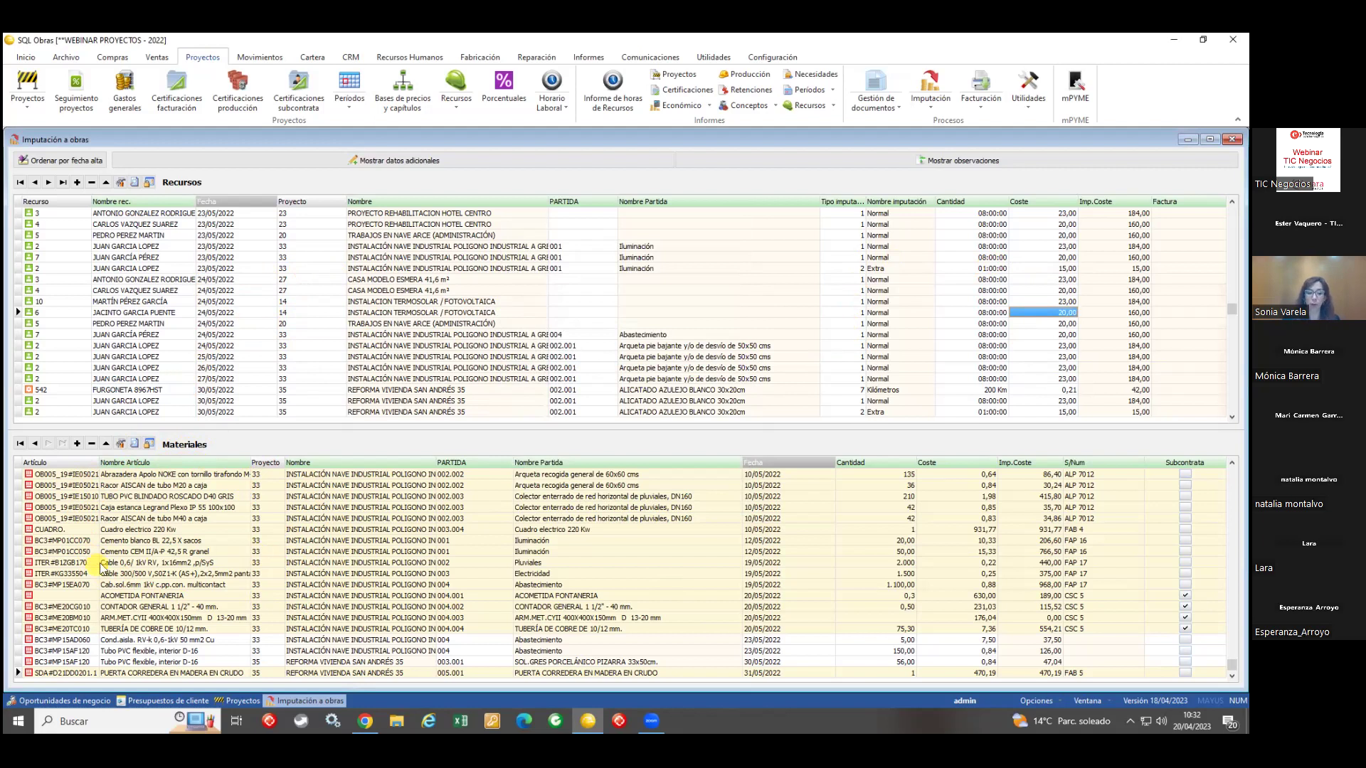
{"action": "left_click", "coordinate": [74, 641]}
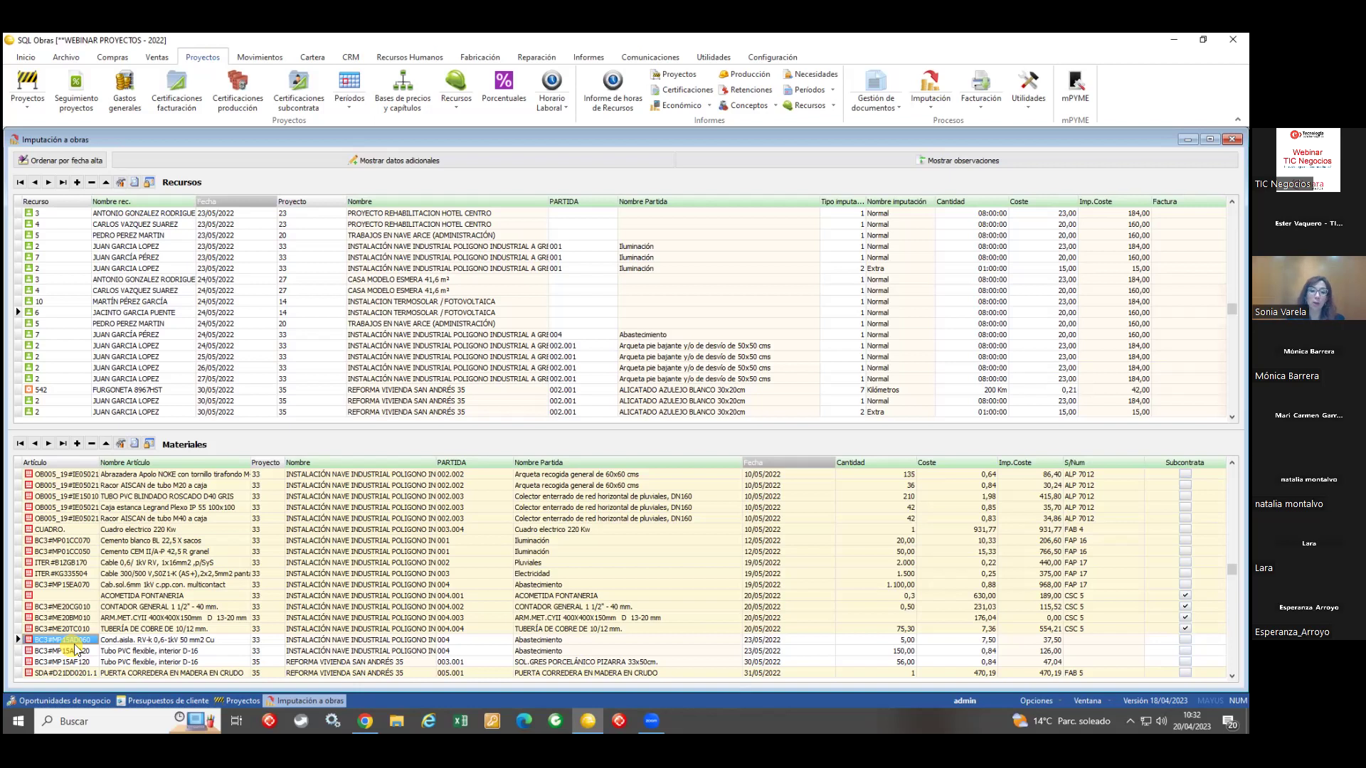
Step: Switch to the mPYME web app in Chrome and restore it to a small window placed over the middle of SQL Obras
{"action": "key", "text": "alt+Tab"}
{"action": "key", "text": "alt+Tab"}
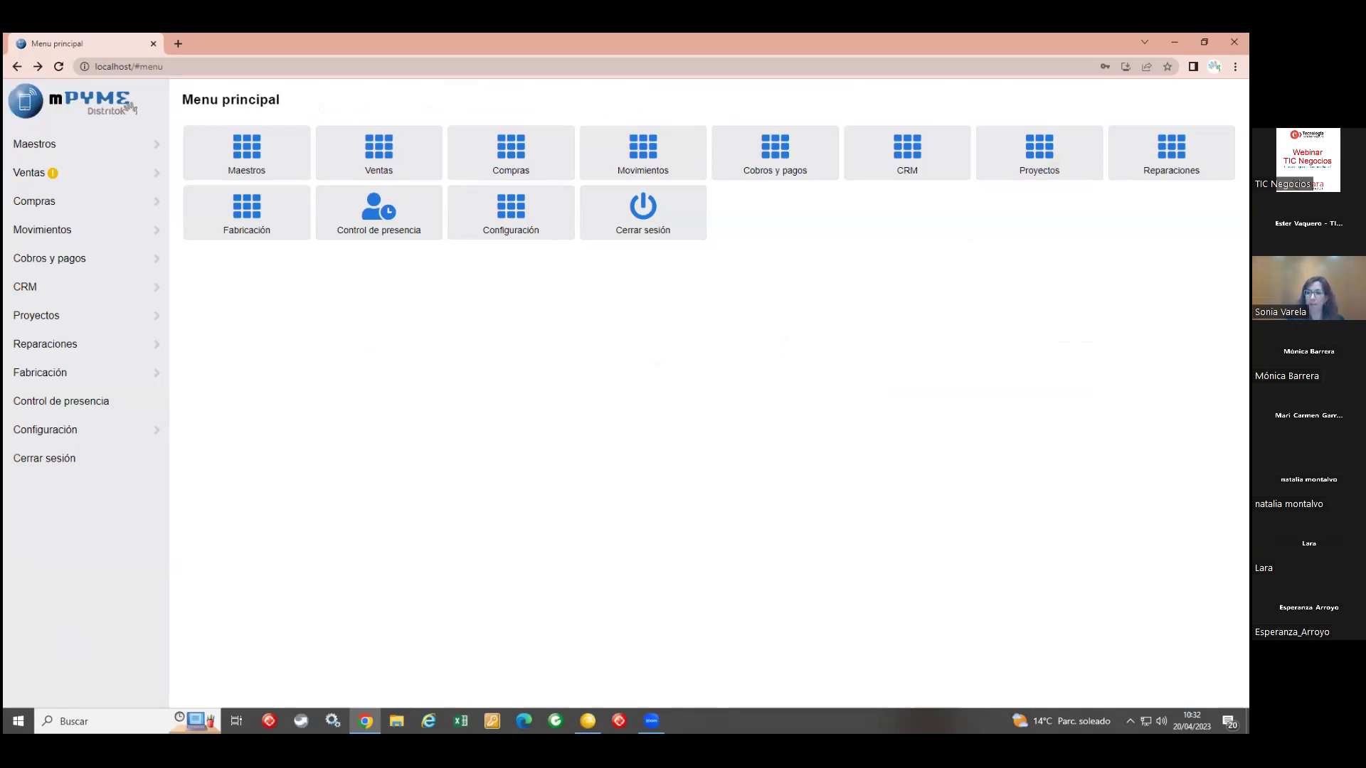
{"action": "double_click", "coordinate": [1061, 46]}
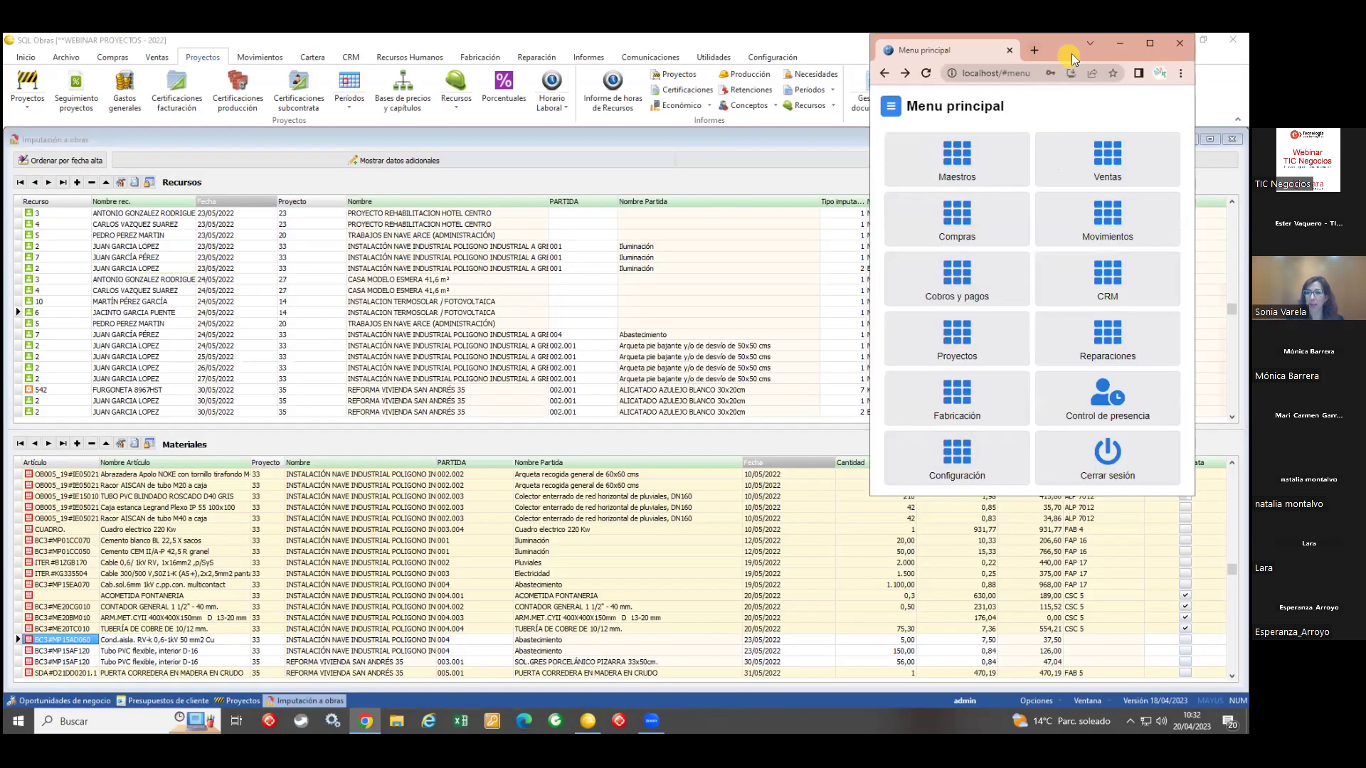
{"action": "left_click_drag", "start_coordinate": [1054, 57], "coordinate": [472, 67]}
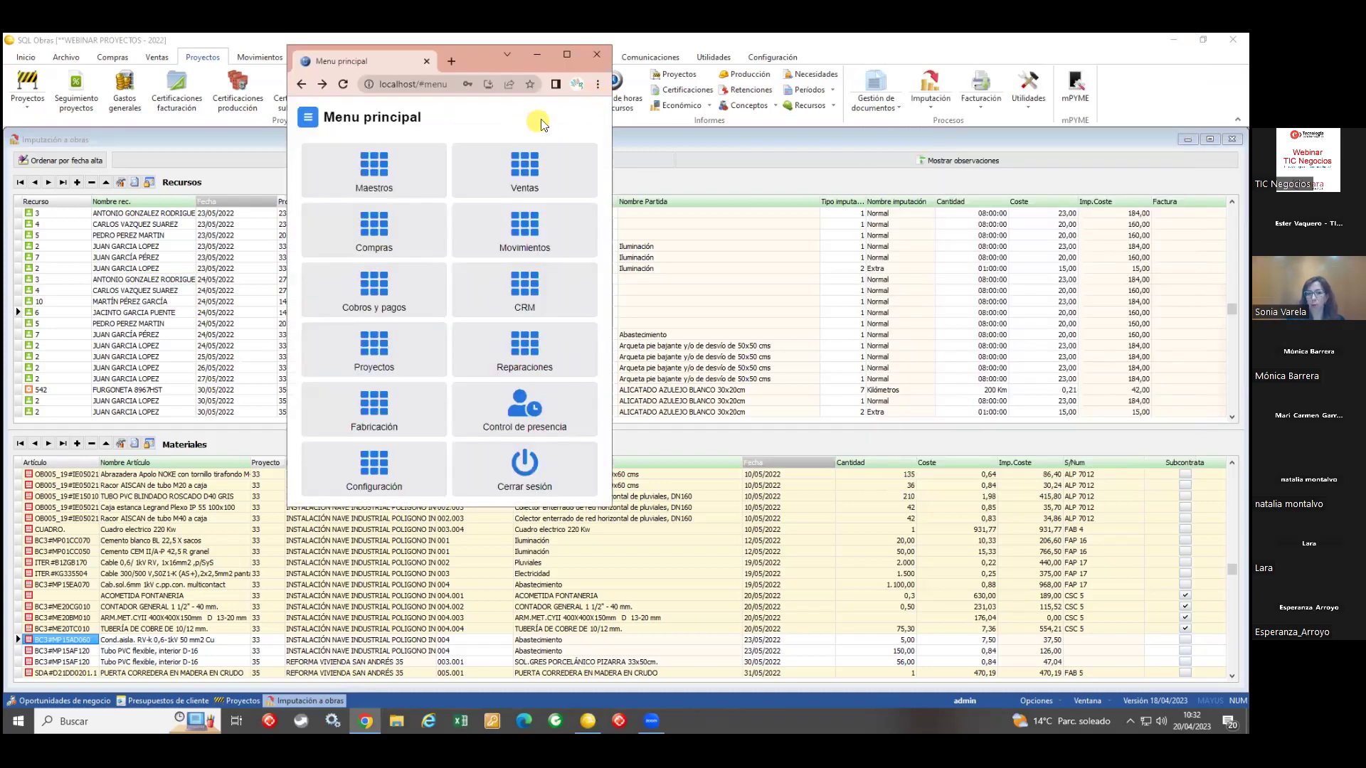
{"action": "left_click_drag", "start_coordinate": [483, 65], "coordinate": [587, 76]}
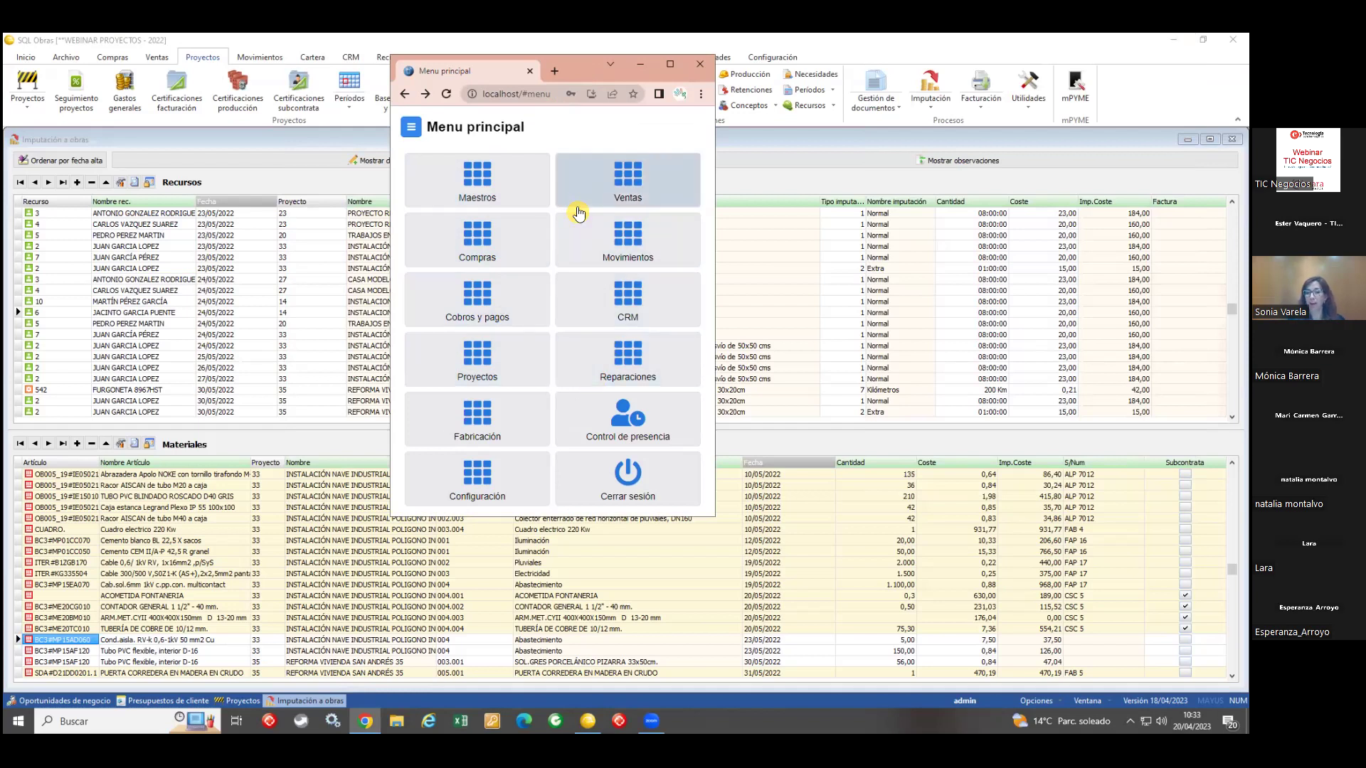
Step: View the CRM options, return to the main menu, and open sales budget number 2 from Presupuestos ventas
{"action": "left_click", "coordinate": [629, 300]}
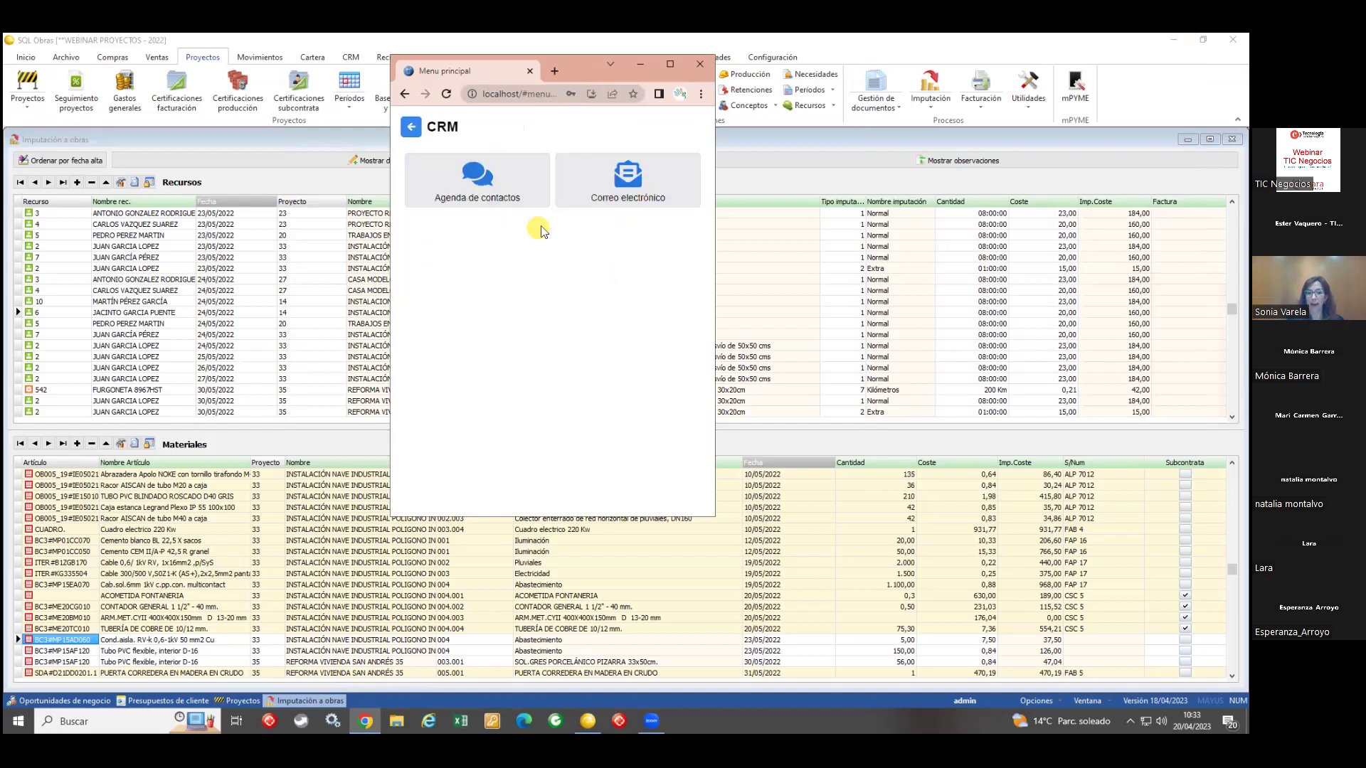
{"action": "left_click", "coordinate": [412, 128]}
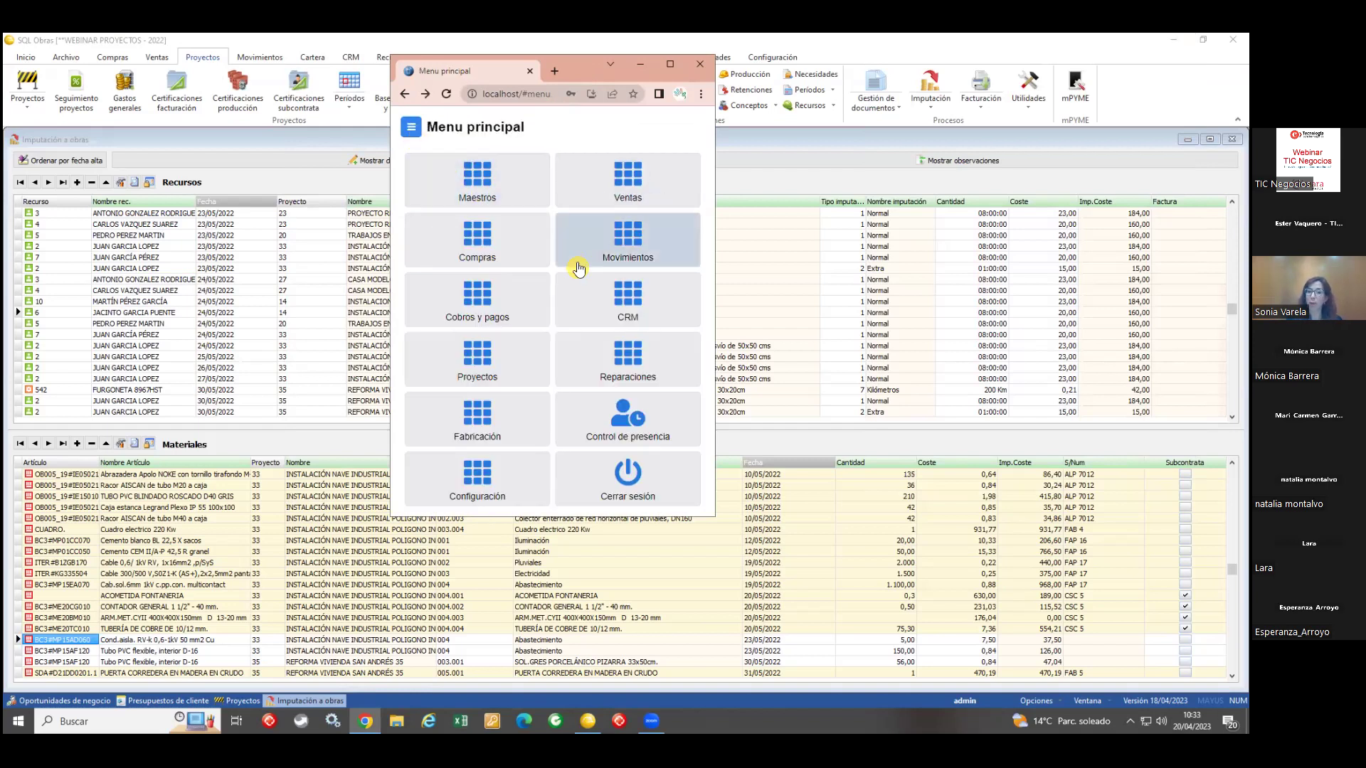
{"action": "left_click", "coordinate": [605, 181]}
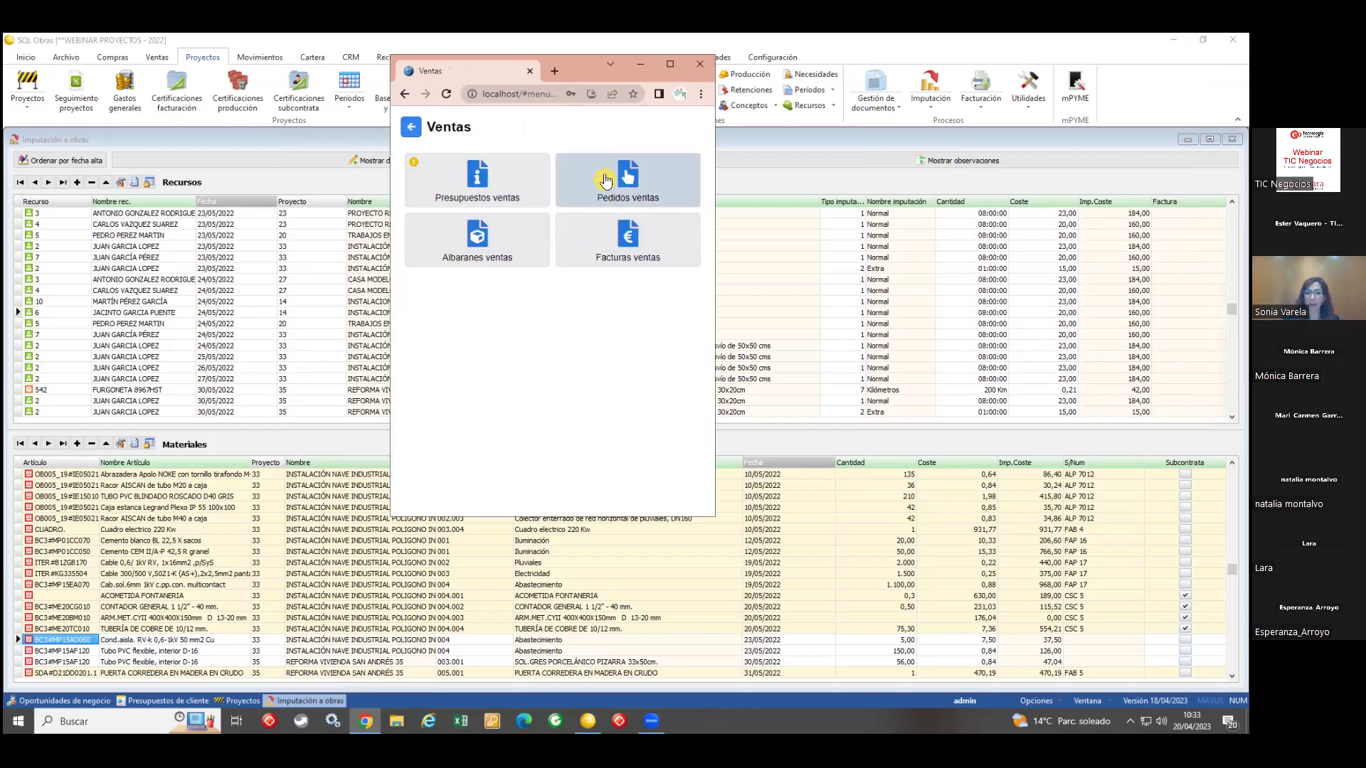
{"action": "left_click", "coordinate": [499, 183]}
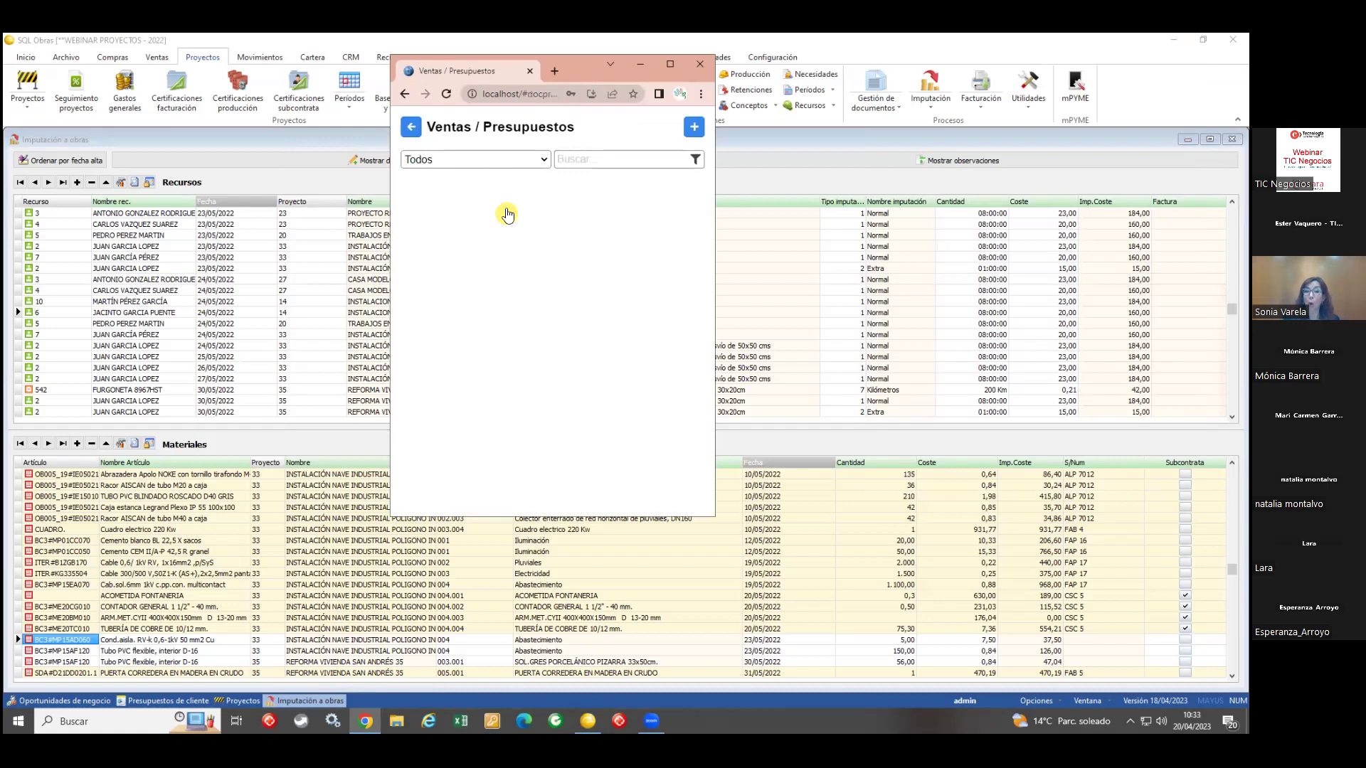
{"action": "left_click", "coordinate": [520, 214]}
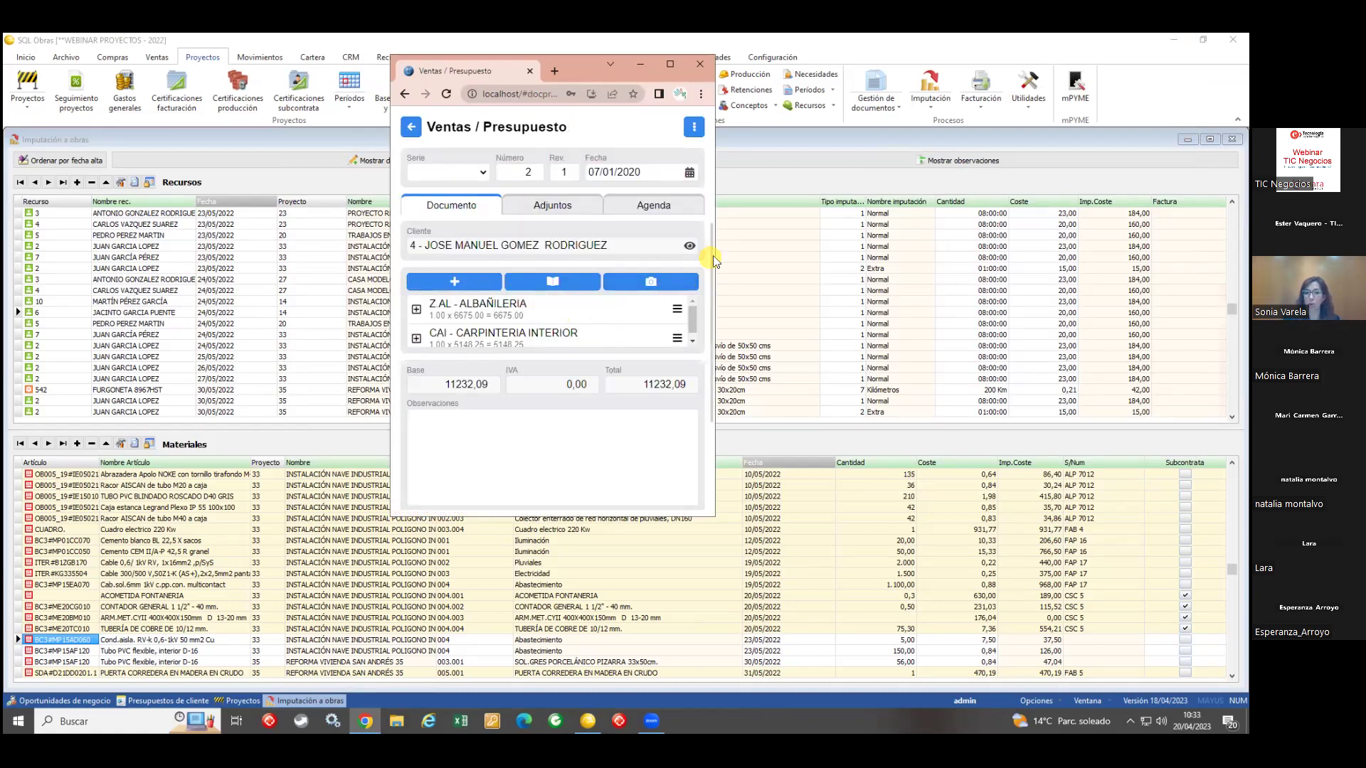
Step: Widen the mPYME browser window, leave the open budget and return to the main menu
{"action": "left_click_drag", "start_coordinate": [717, 256], "coordinate": [984, 277]}
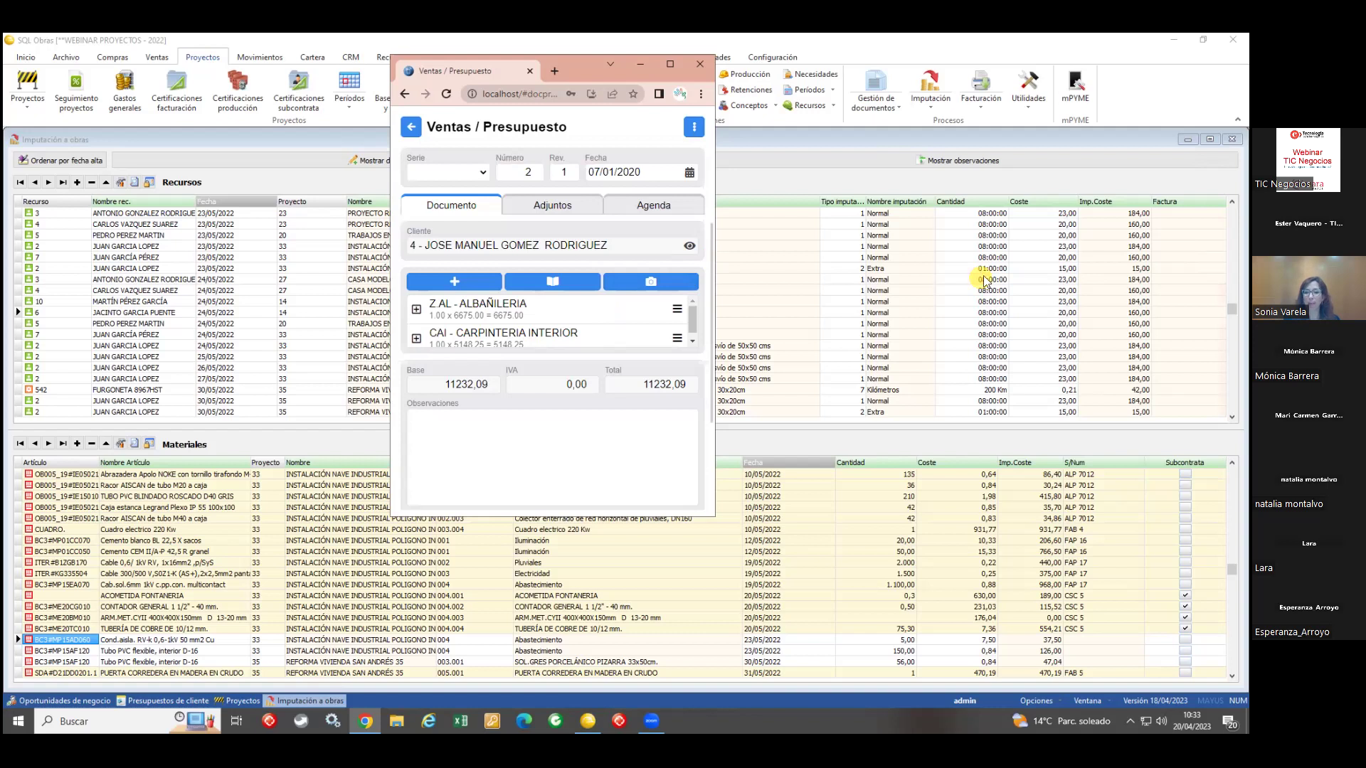
{"action": "left_click", "coordinate": [411, 131]}
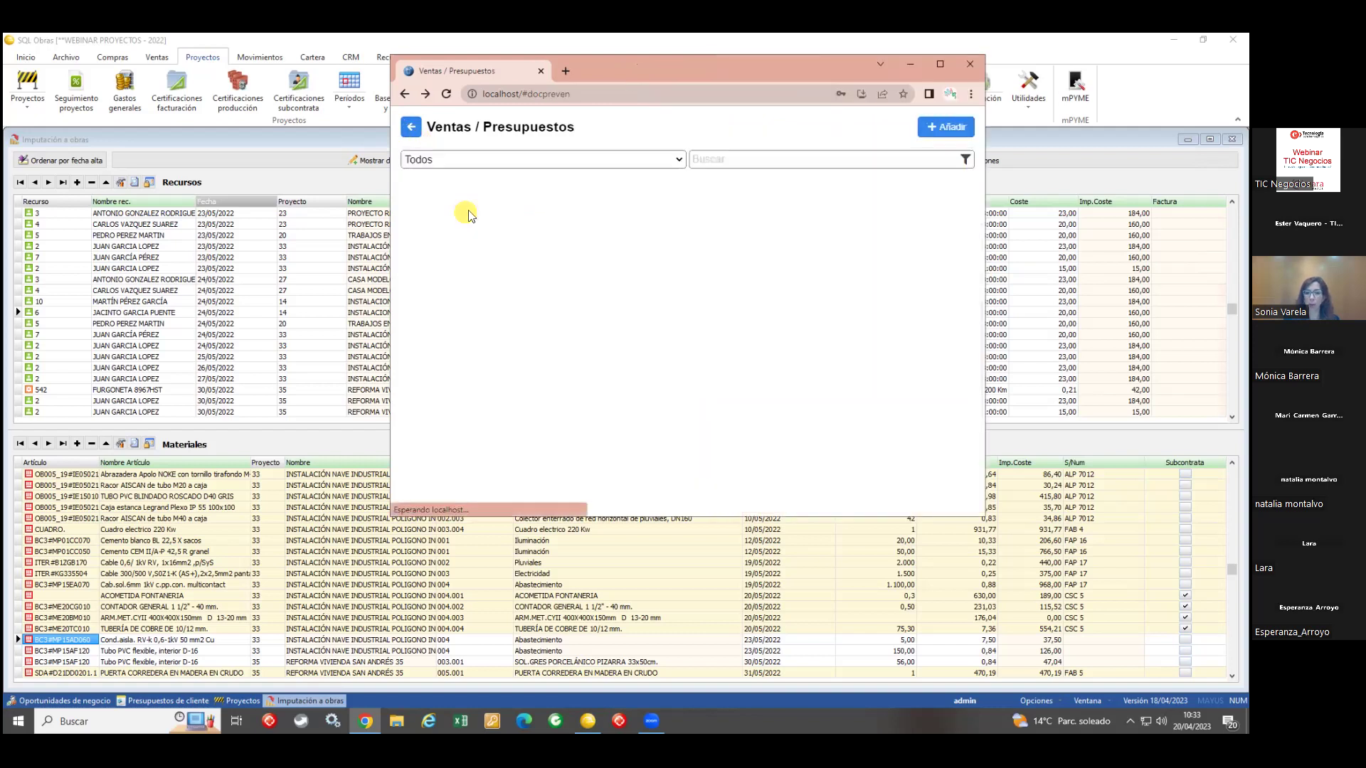
{"action": "left_click", "coordinate": [412, 134]}
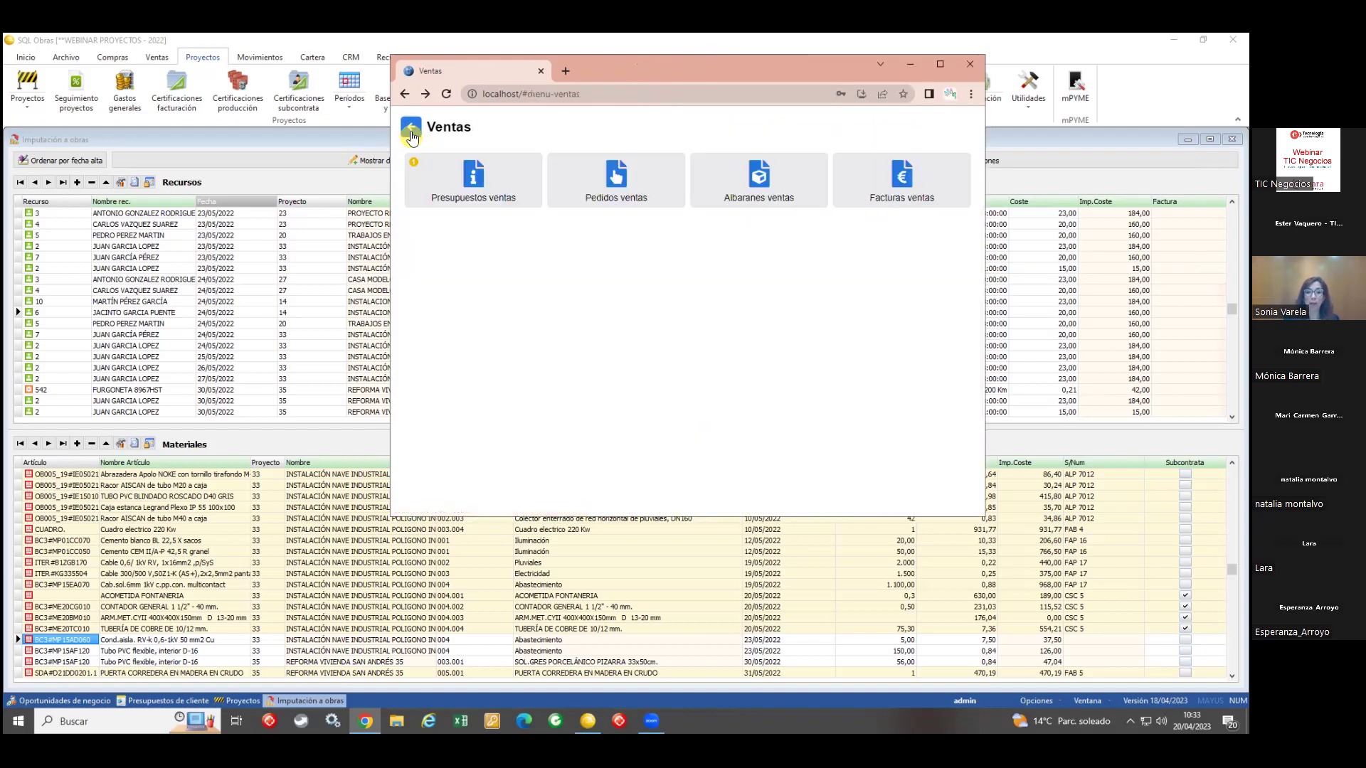
{"action": "left_click", "coordinate": [411, 134]}
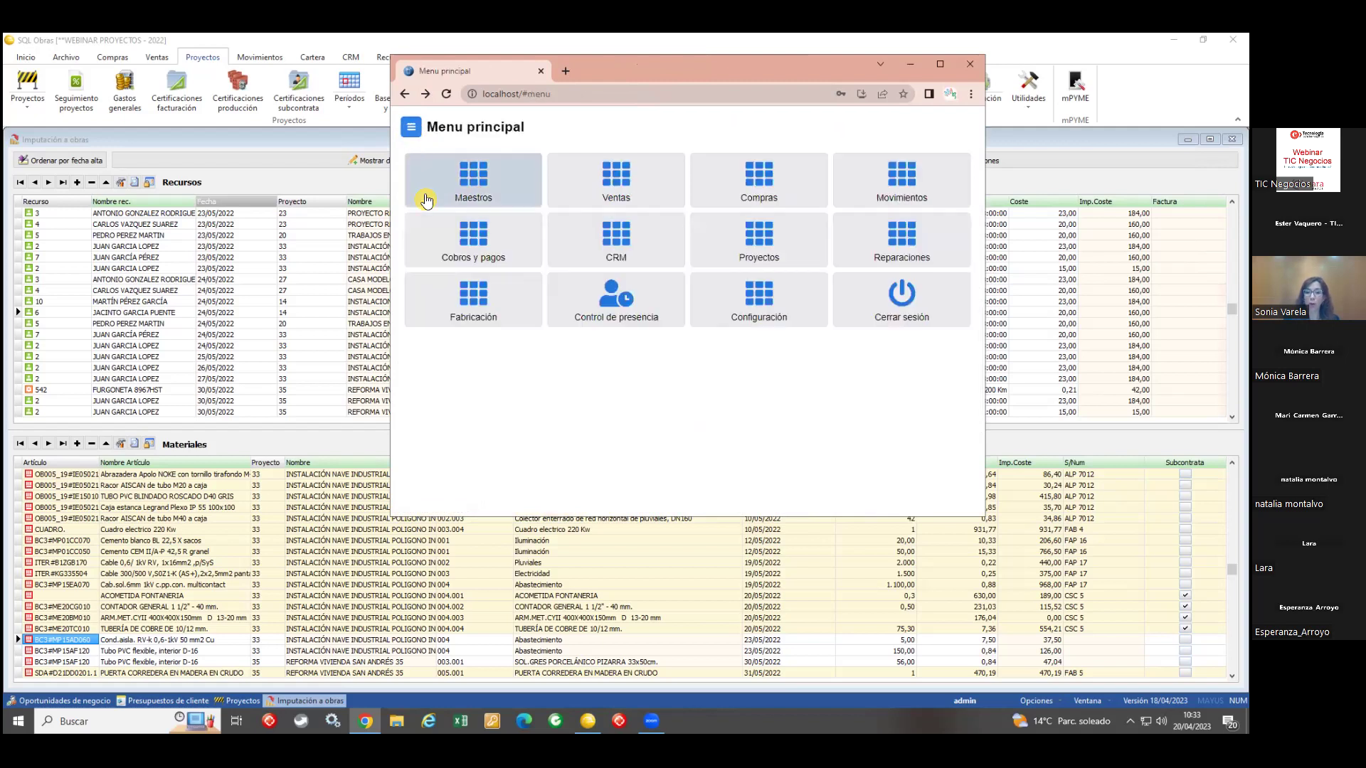
Step: Start presence control for the employee by entering the PIN and accepting the clock-in with its location
{"action": "left_click", "coordinate": [616, 308]}
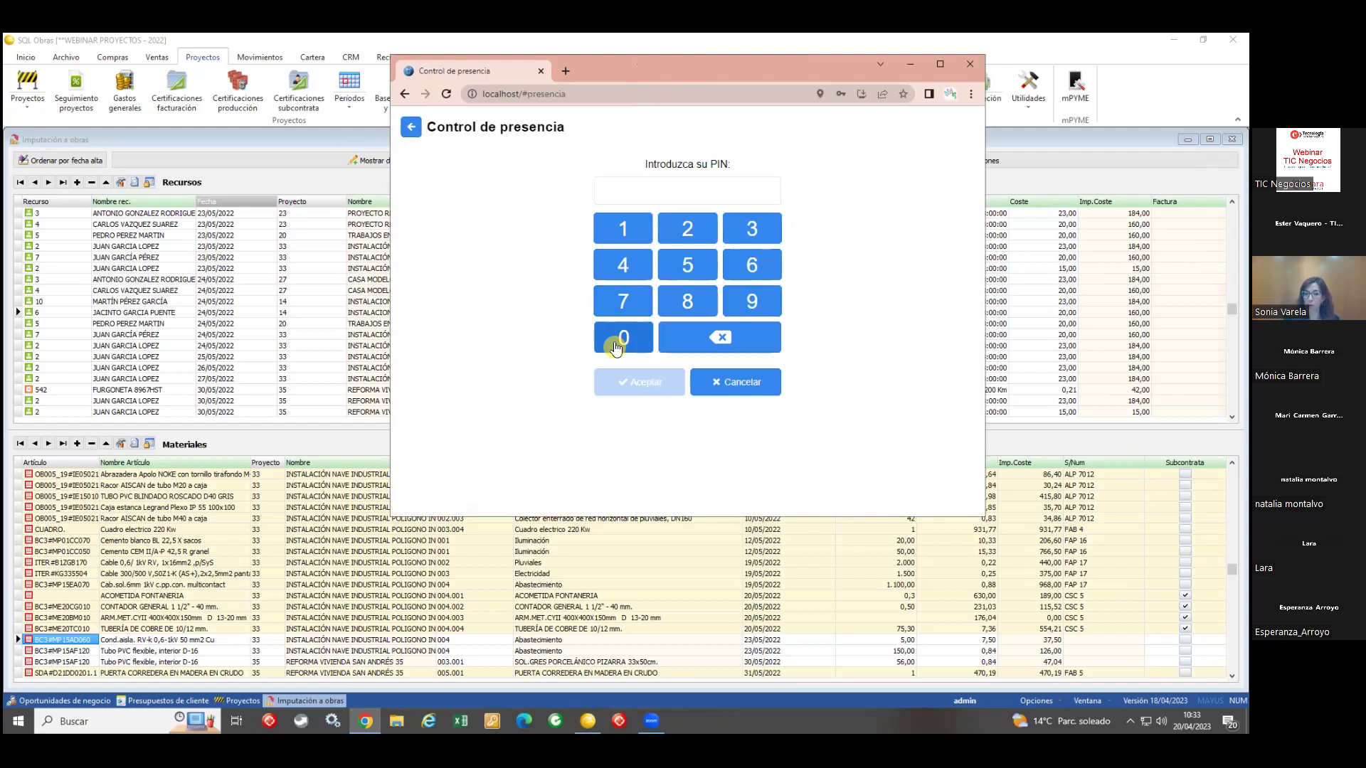
{"action": "left_click", "coordinate": [626, 232]}
{"action": "left_click", "coordinate": [707, 237]}
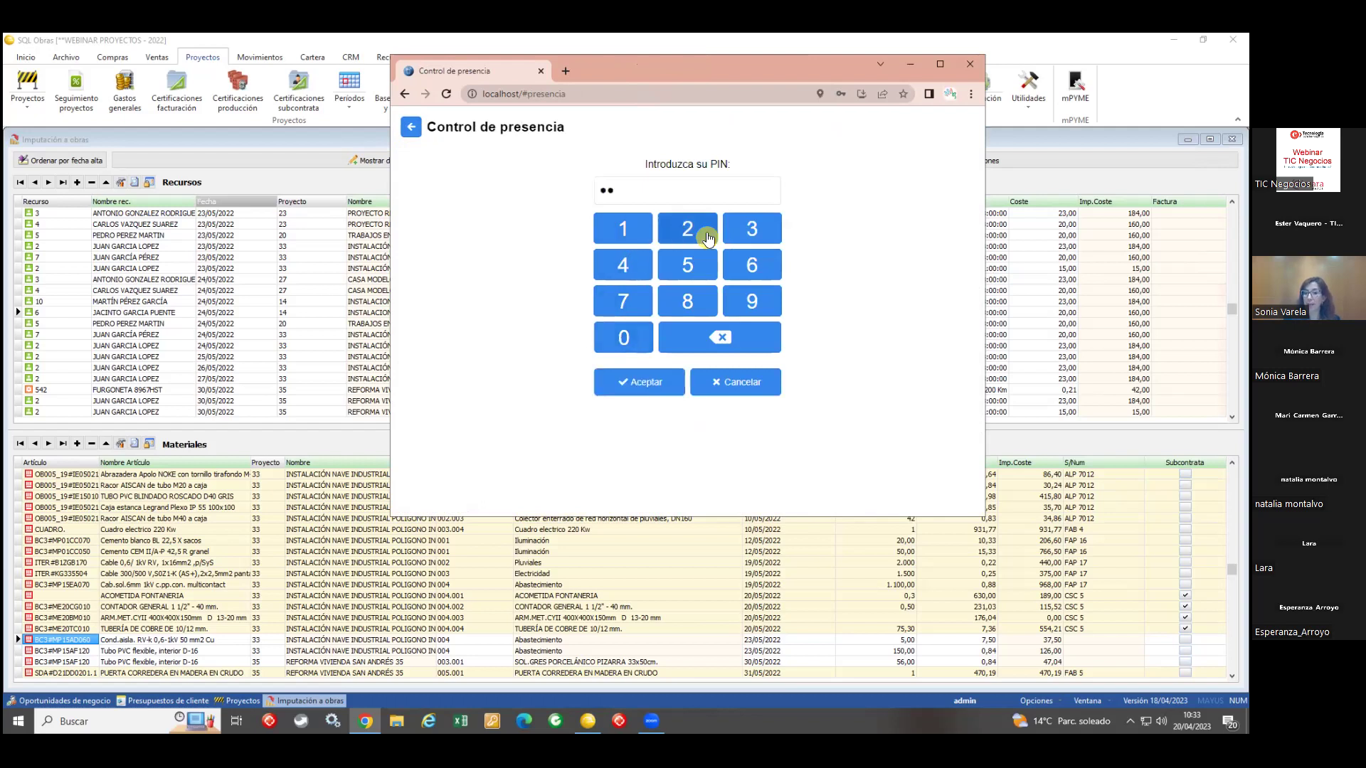
{"action": "left_click", "coordinate": [752, 228]}
{"action": "left_click", "coordinate": [695, 266]}
{"action": "left_click", "coordinate": [640, 382]}
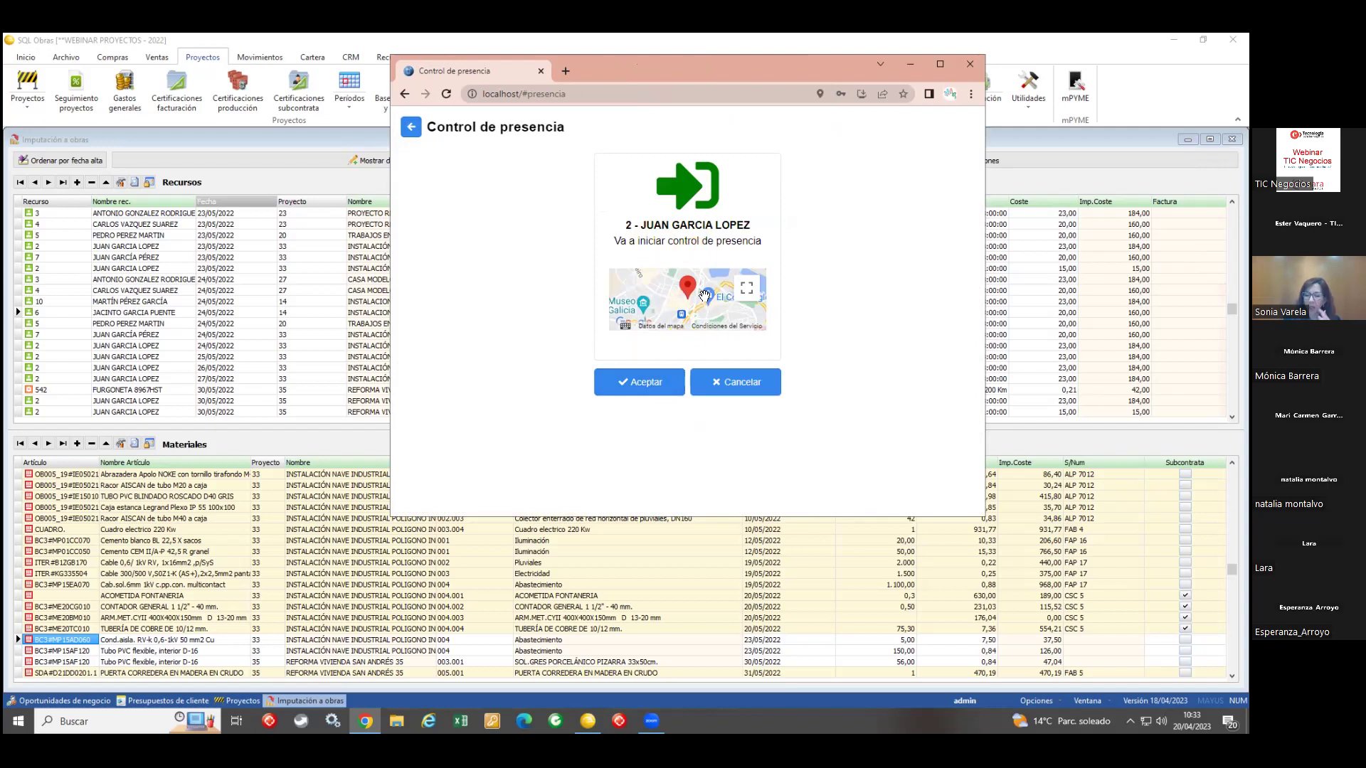
{"action": "left_click", "coordinate": [640, 382]}
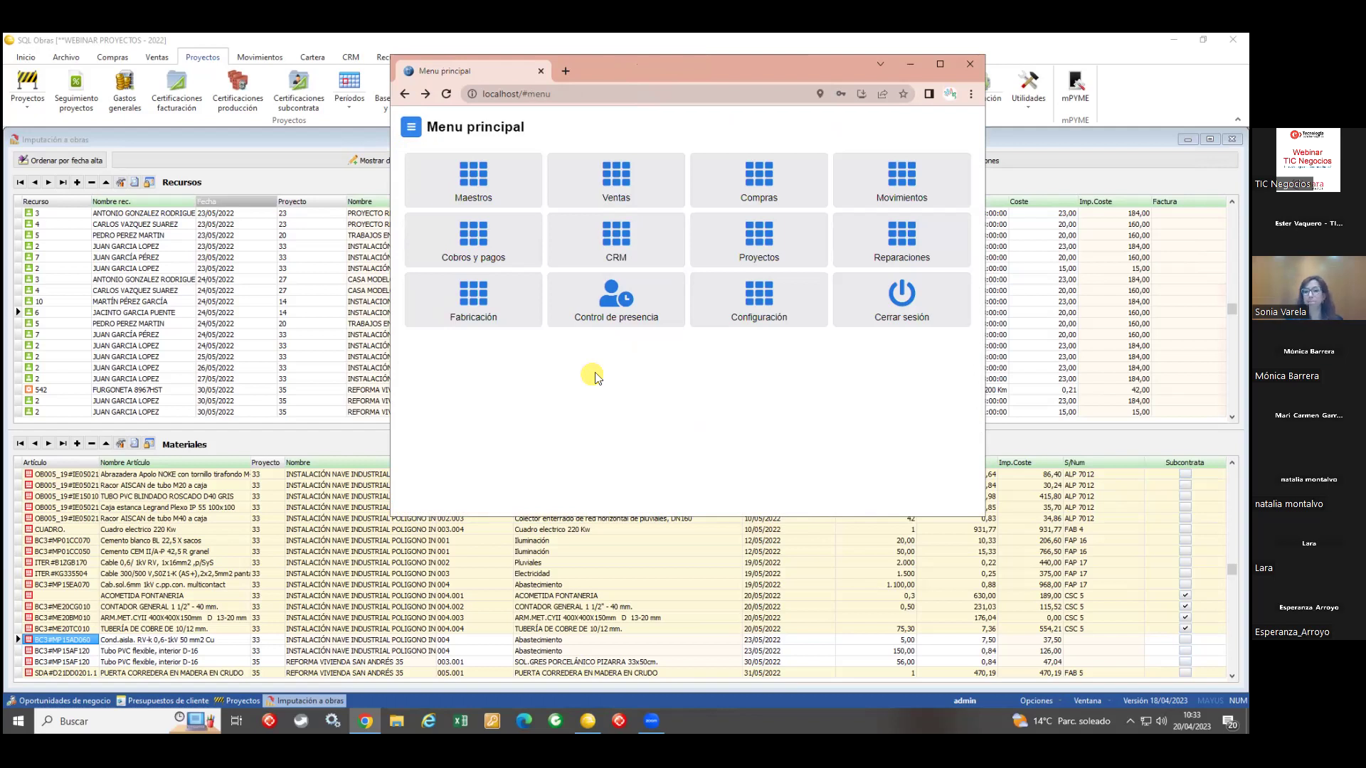
Step: Open project 35 in Imputar a proyectos and review its resources, materials, observations, signature and photographs
{"action": "left_click", "coordinate": [768, 249]}
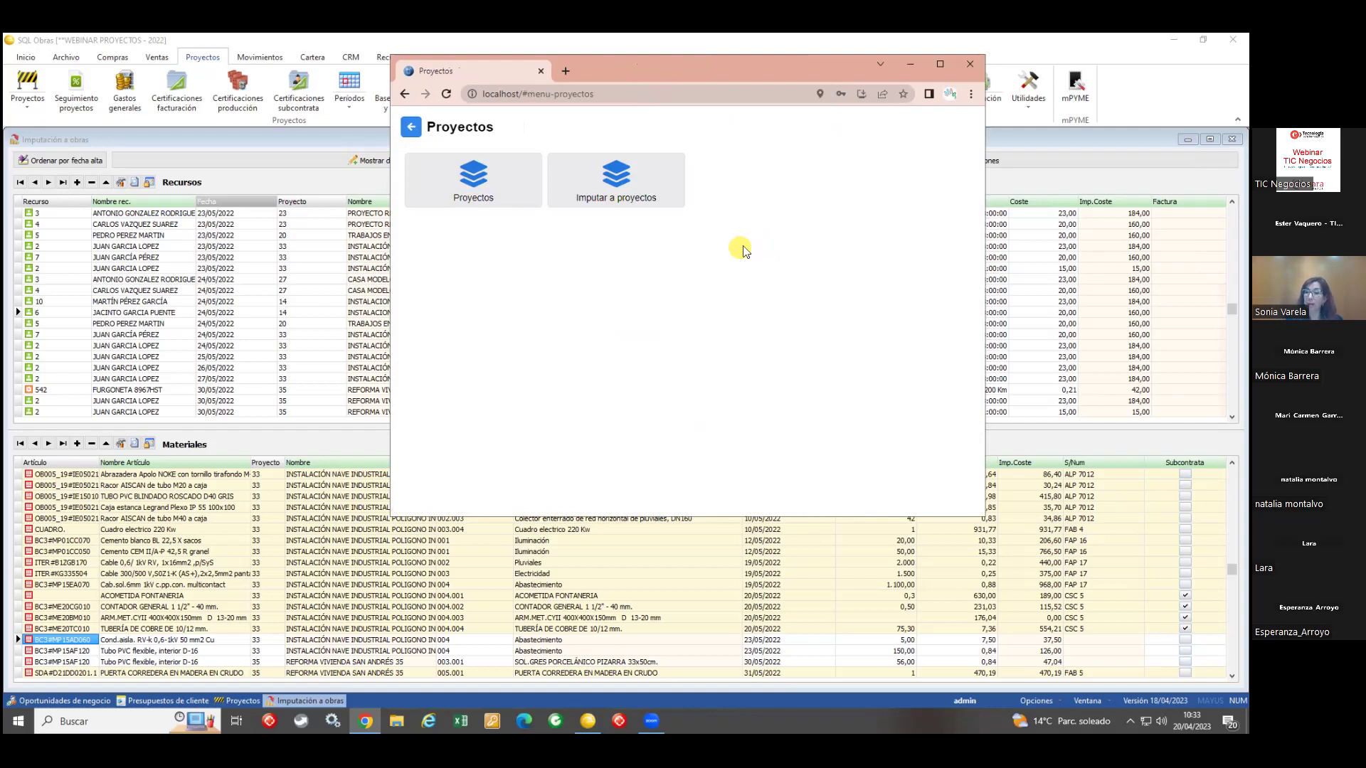
{"action": "left_click", "coordinate": [644, 191]}
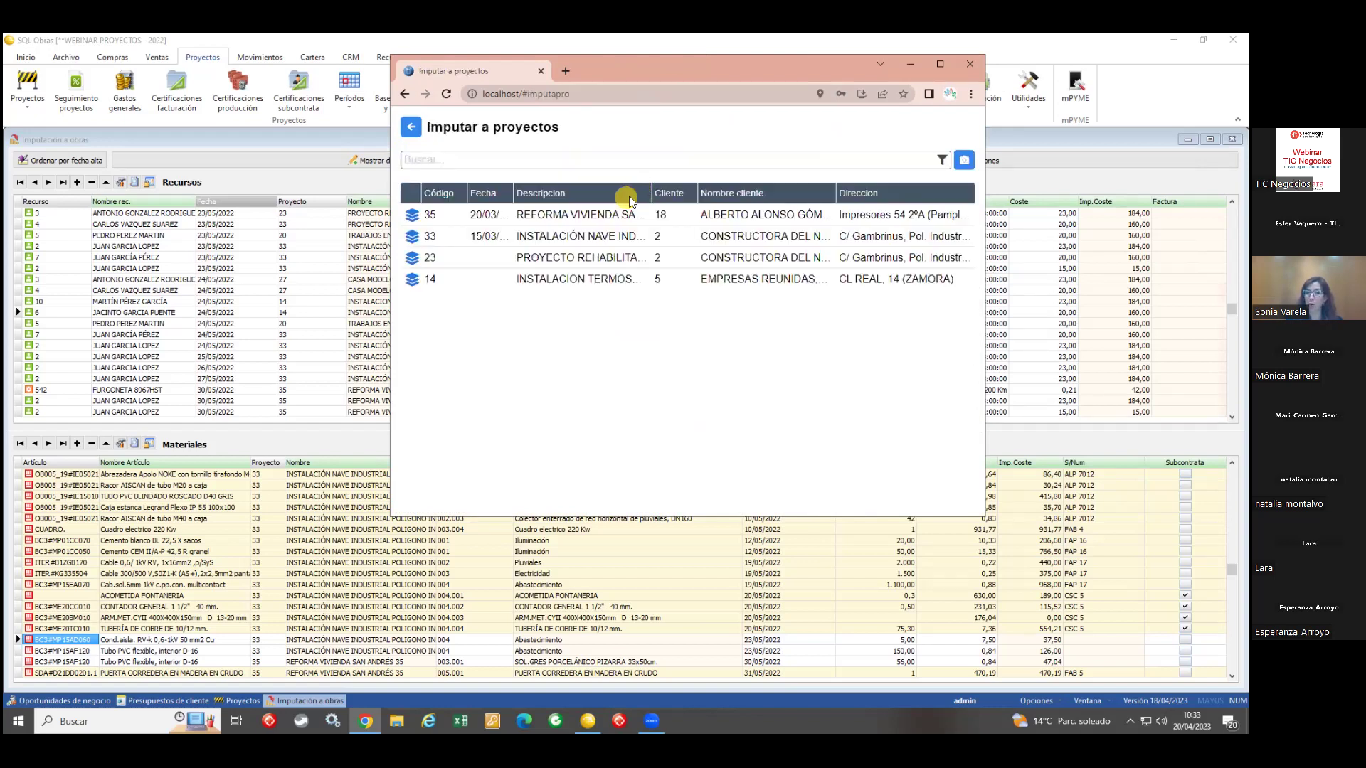
{"action": "left_click", "coordinate": [602, 221]}
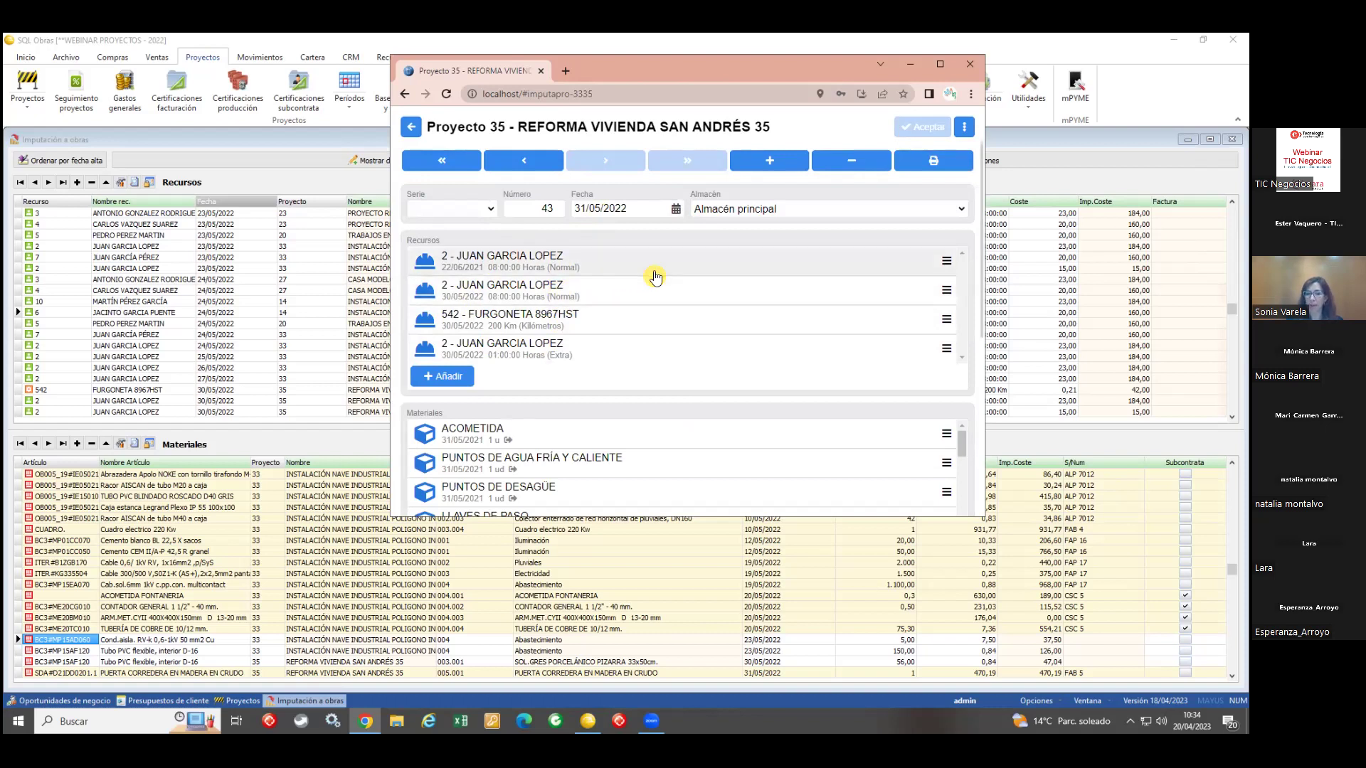
{"action": "scroll", "coordinate": [653, 278], "scroll_direction": "down", "scroll_amount": 2}
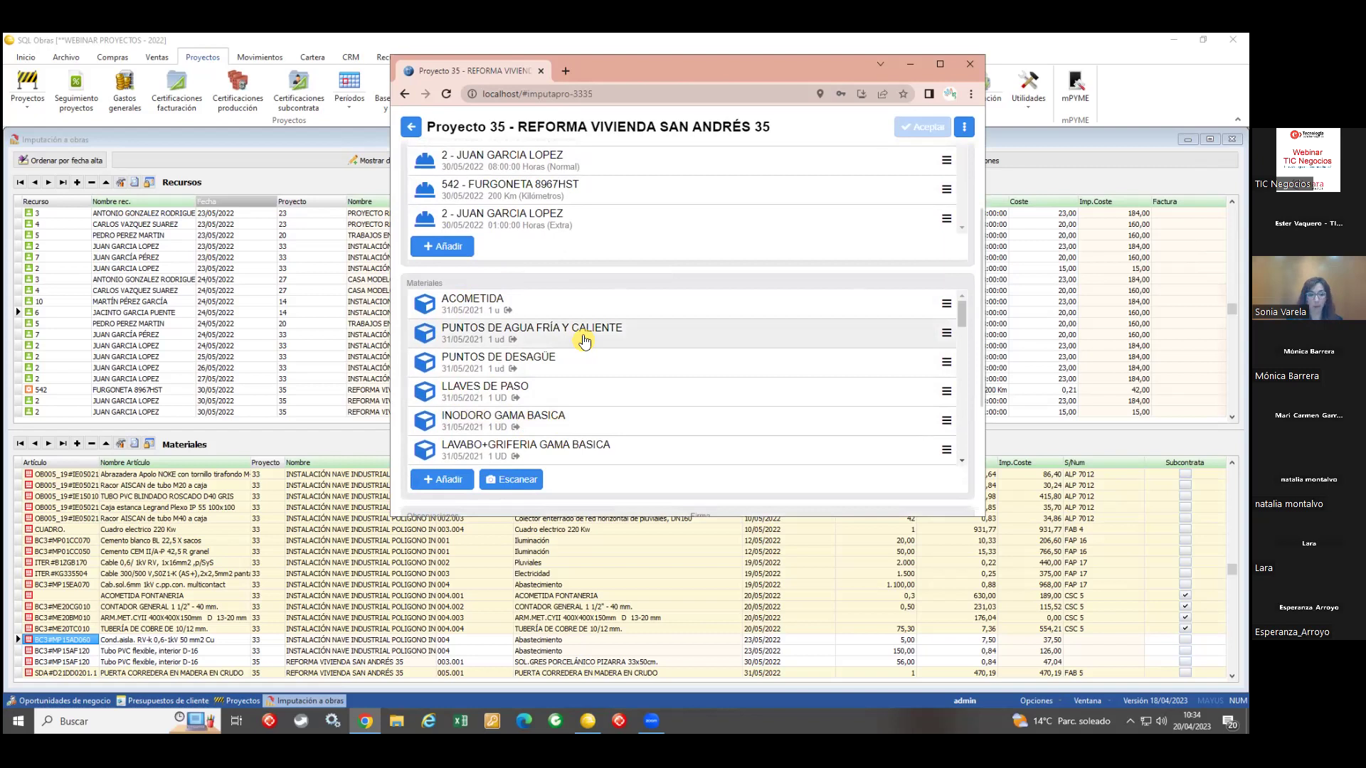
{"action": "scroll", "coordinate": [584, 341], "scroll_direction": "down", "scroll_amount": 1}
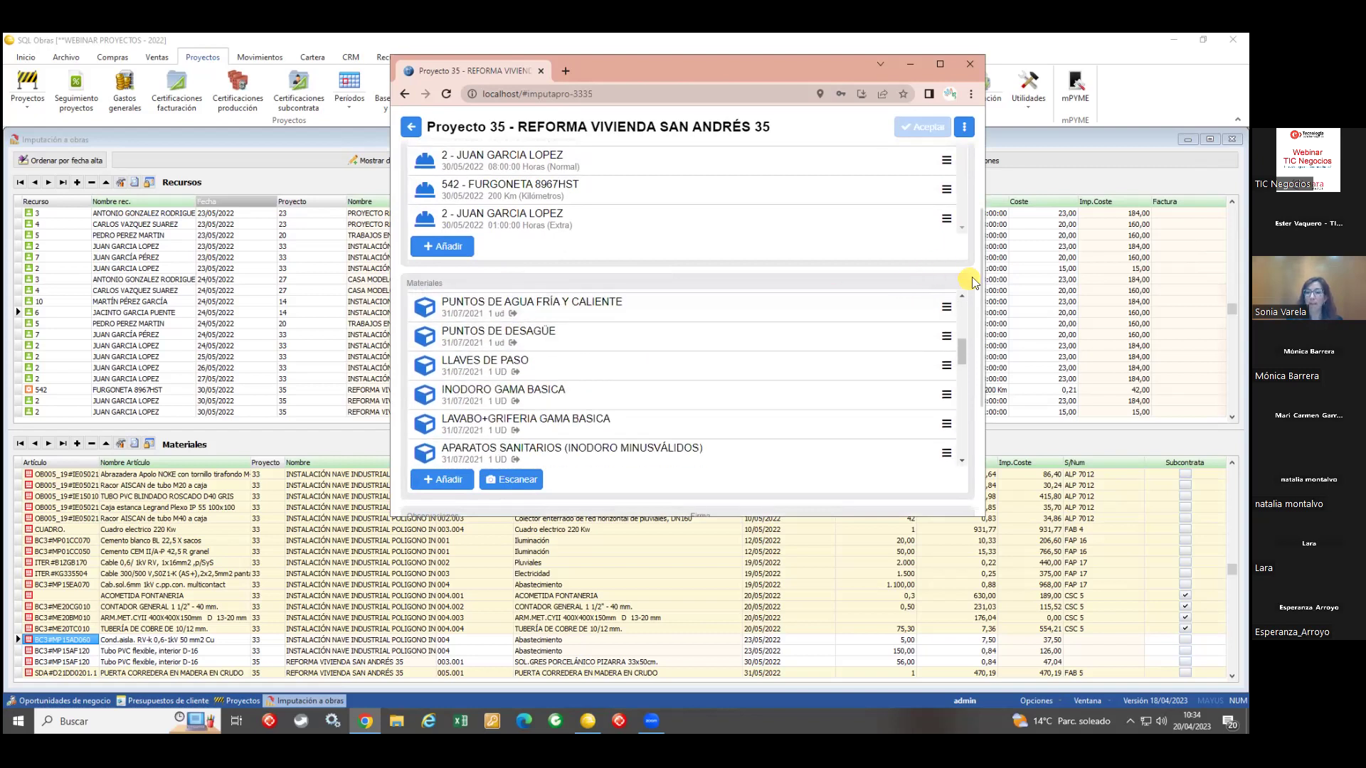
{"action": "scroll", "coordinate": [973, 282], "scroll_direction": "down", "scroll_amount": 3}
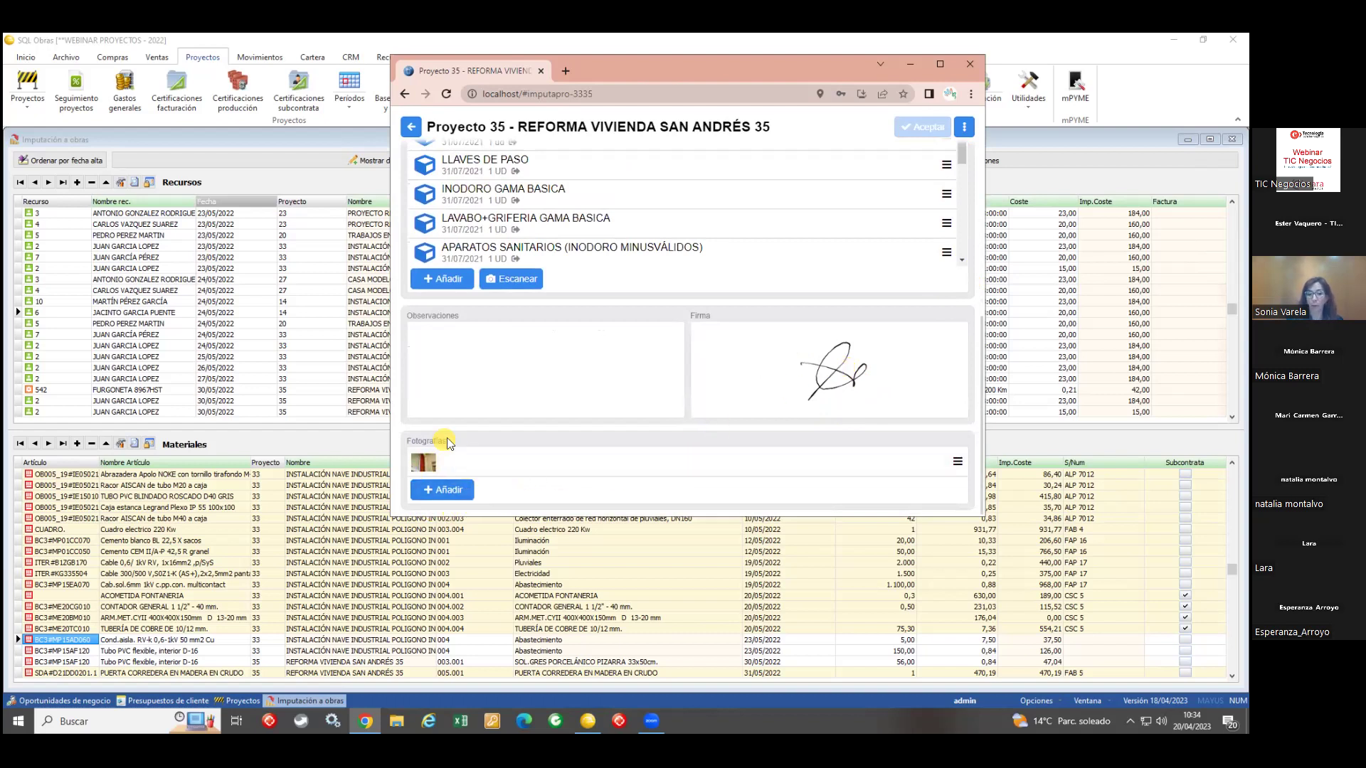
Step: Leave project 35's allocation record, narrow the mPYME browser window to phone width, and return to the Proyectos menu
{"action": "scroll", "coordinate": [512, 433], "scroll_direction": "up", "scroll_amount": 5}
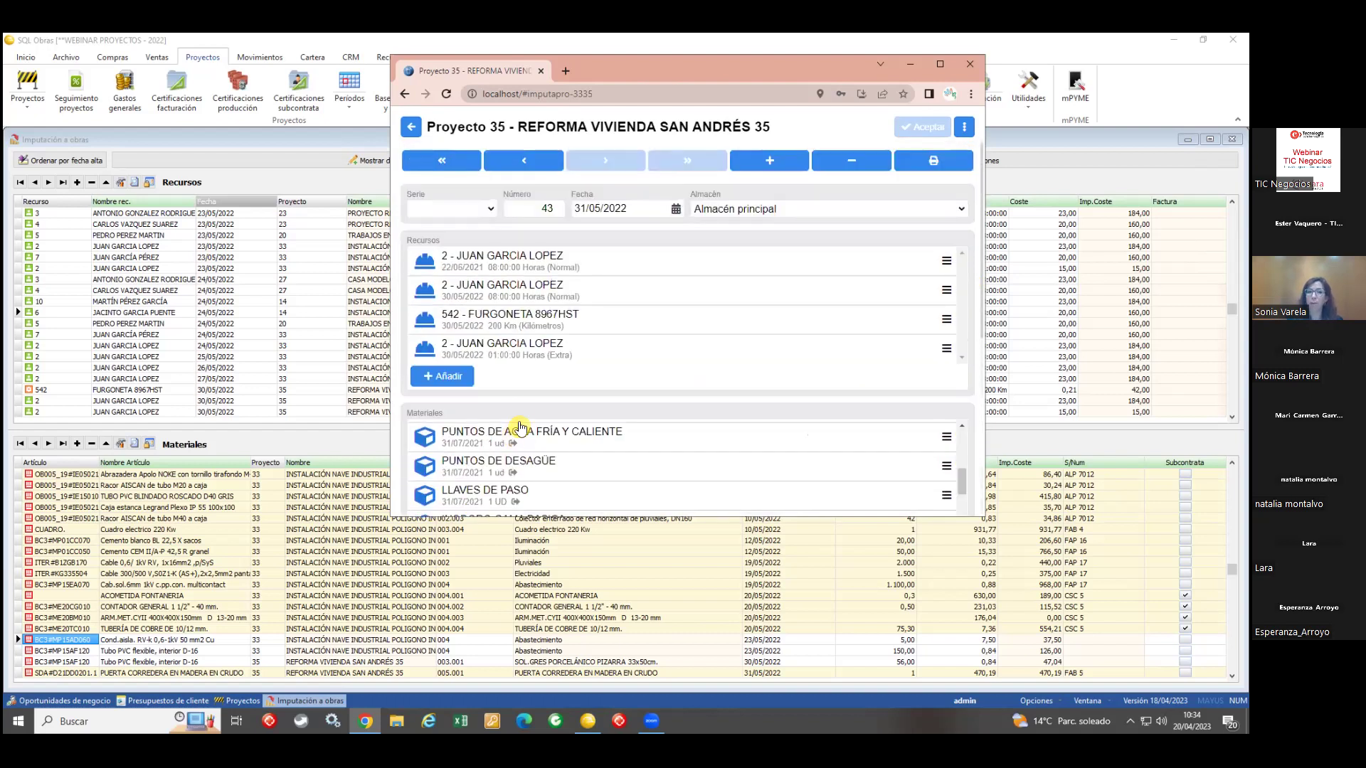
{"action": "left_click", "coordinate": [411, 128]}
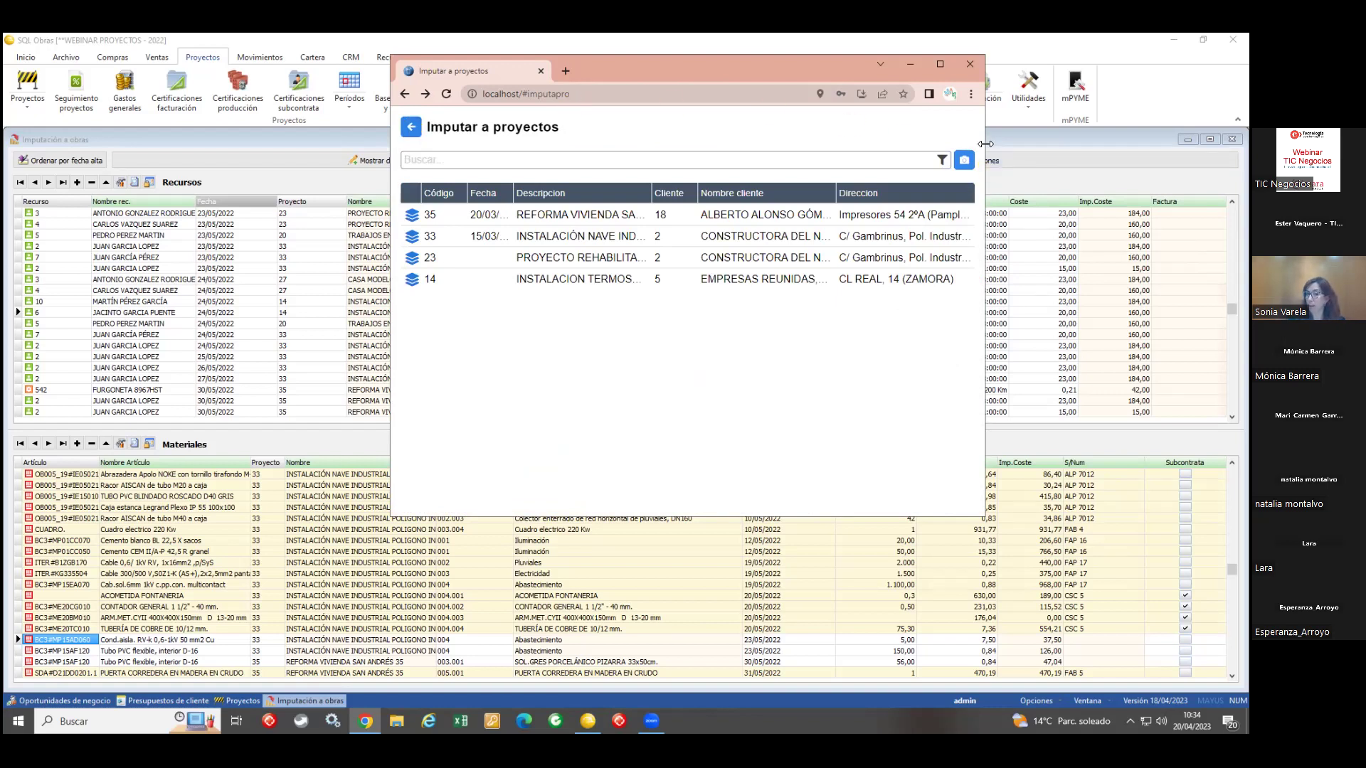
{"action": "left_click_drag", "start_coordinate": [985, 144], "coordinate": [651, 136]}
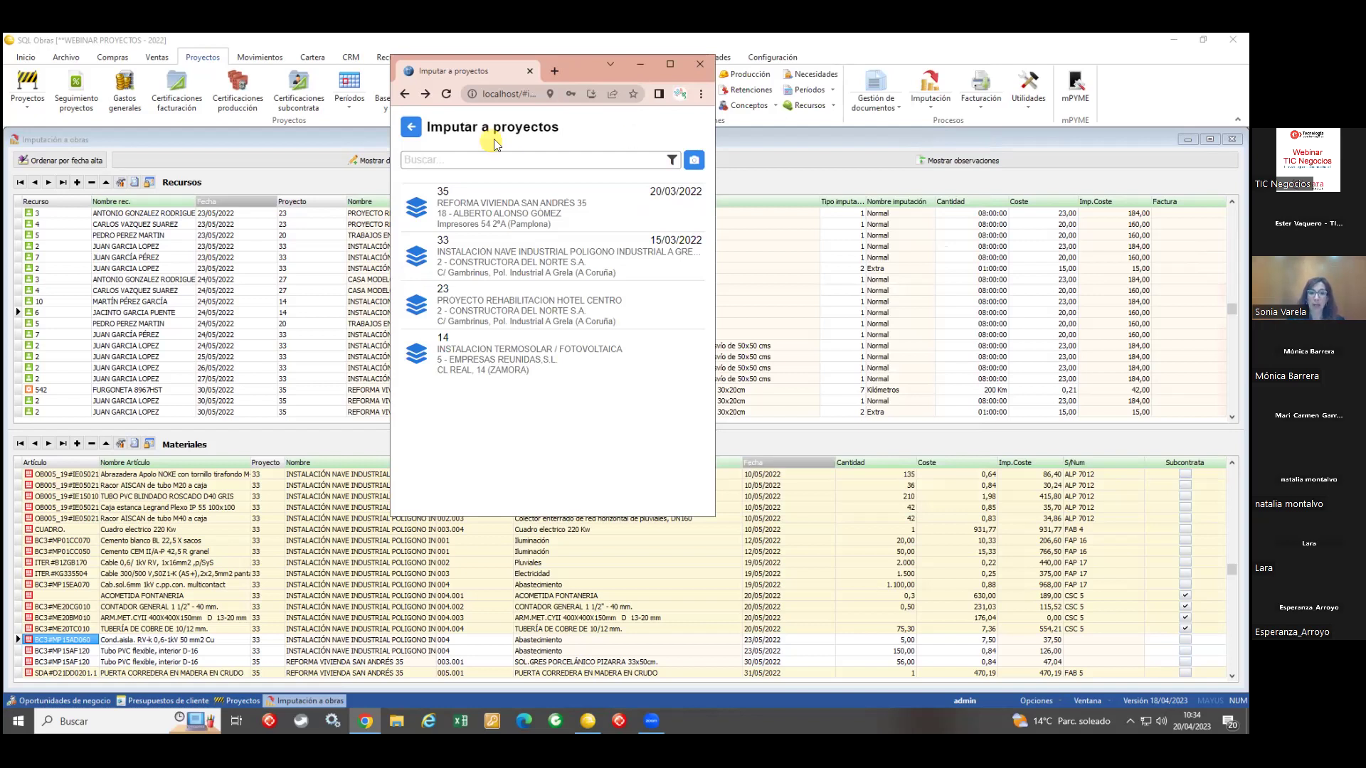
{"action": "left_click", "coordinate": [411, 128]}
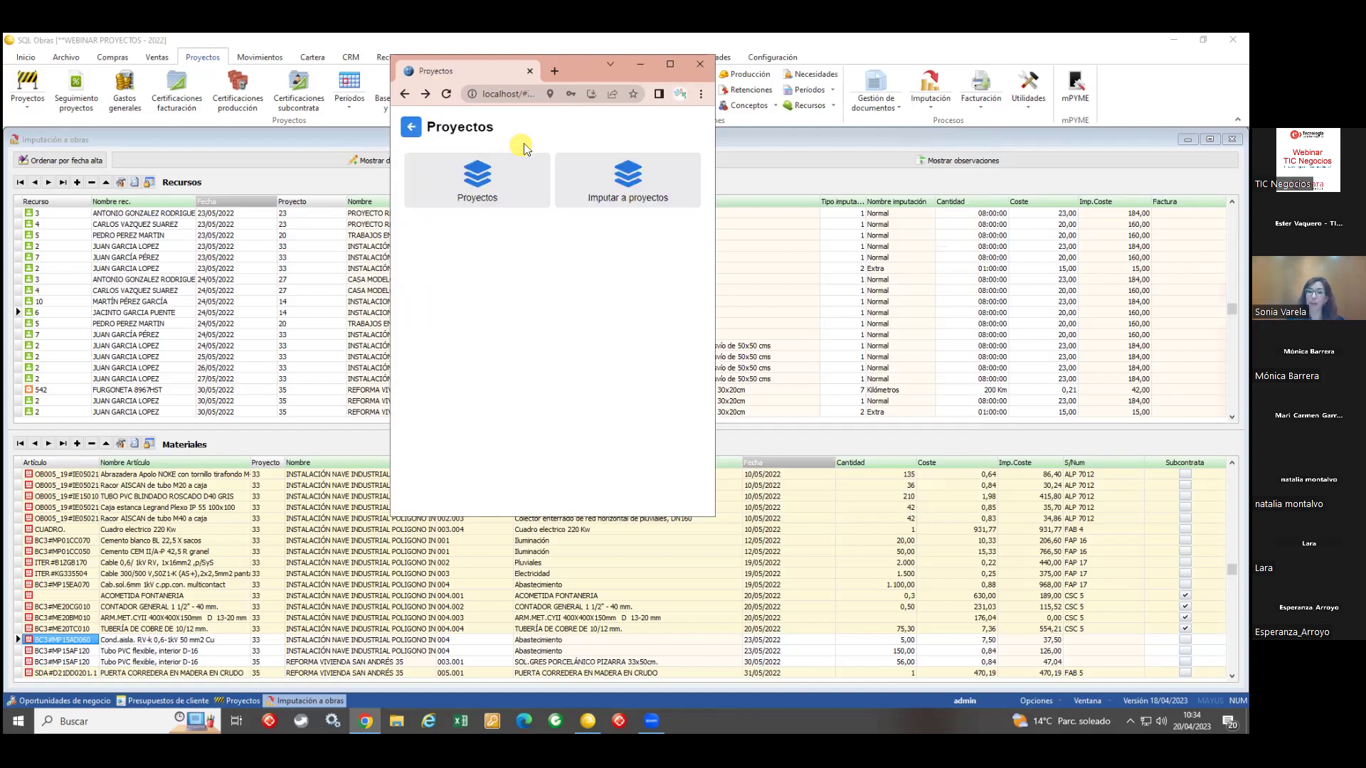
Step: Open project 35 in Proyectos, review its attachments and documents, and view Factura 14 before returning to the project
{"action": "left_click", "coordinate": [482, 180]}
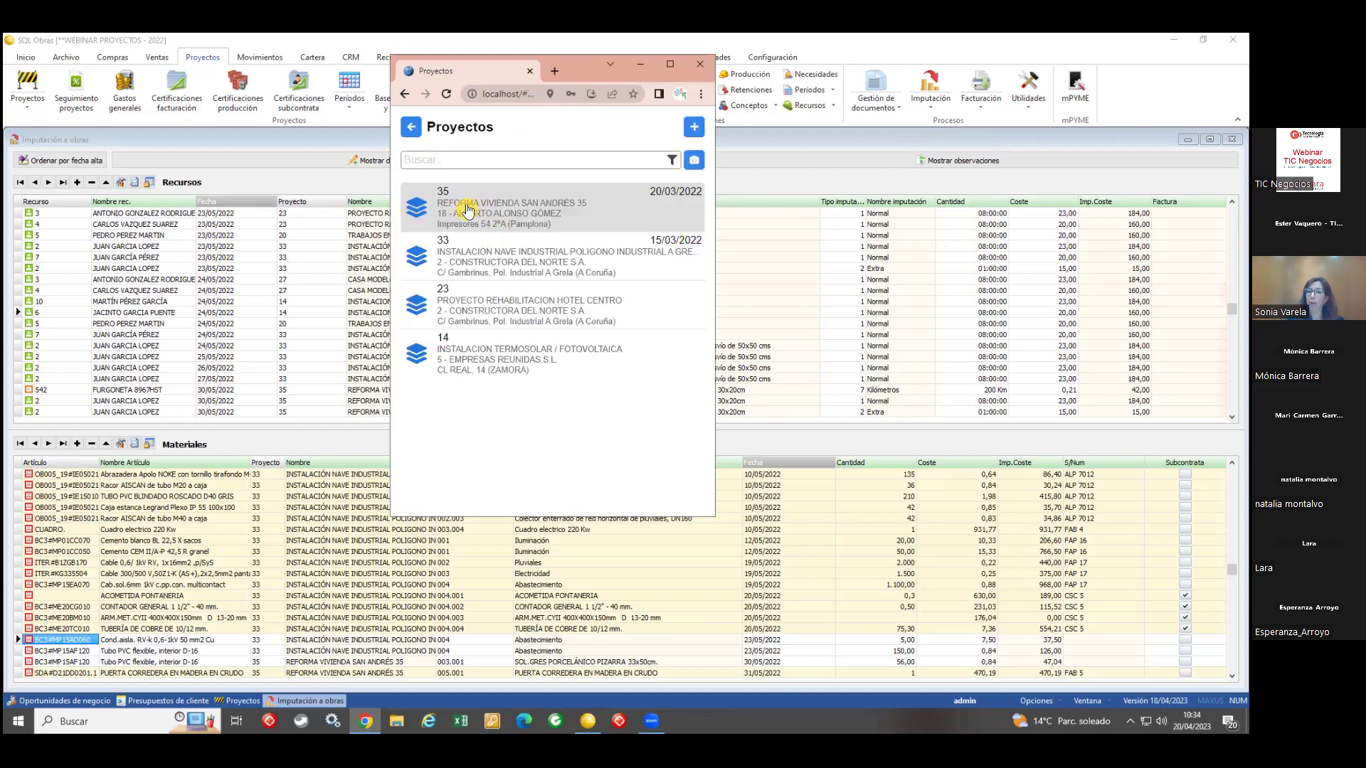
{"action": "left_click", "coordinate": [486, 207]}
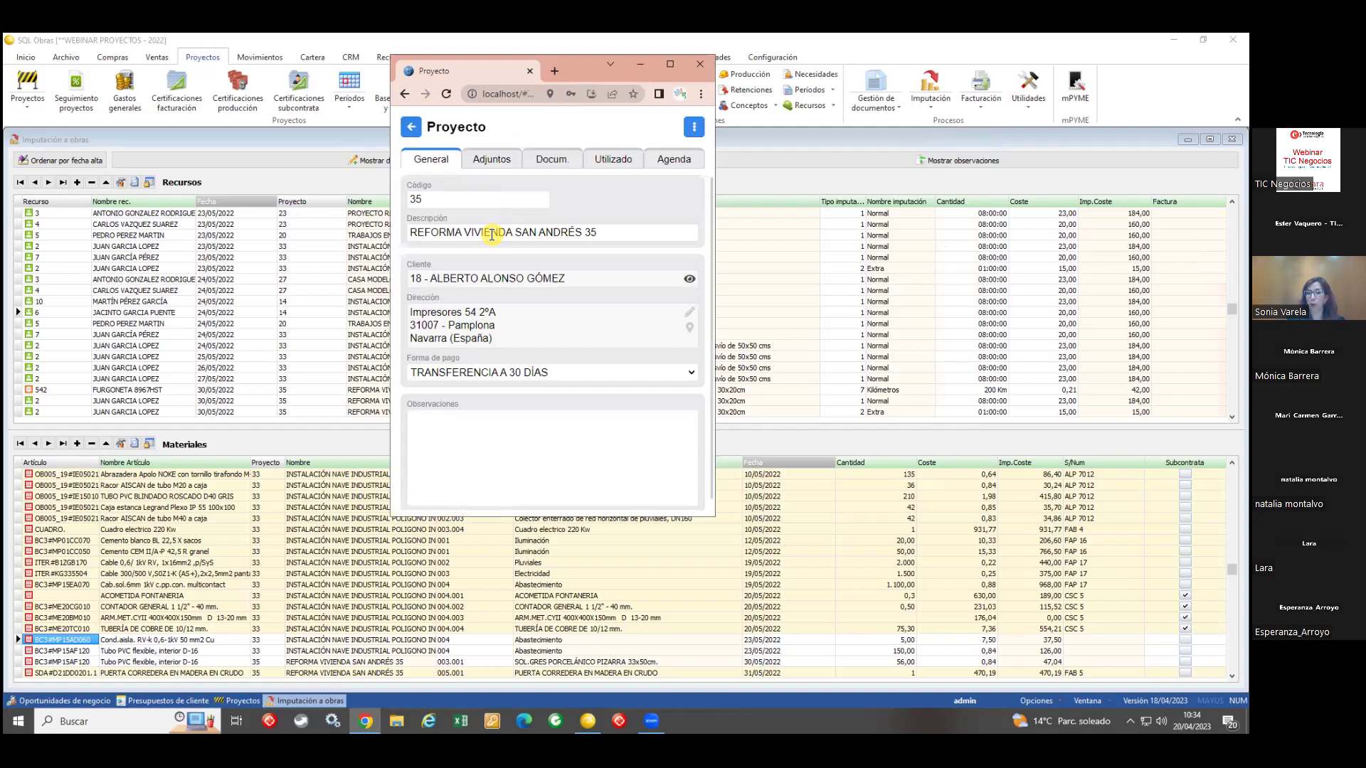
{"action": "left_click", "coordinate": [490, 160]}
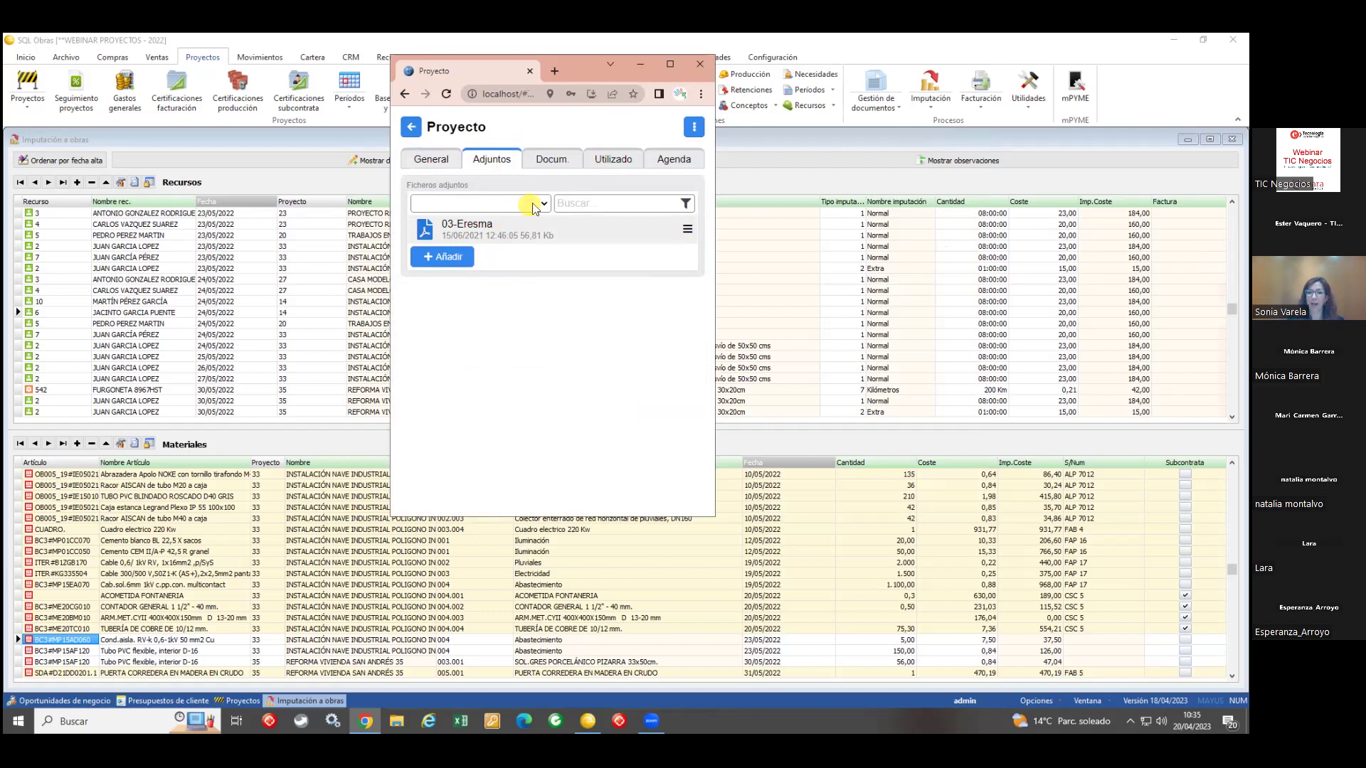
{"action": "left_click", "coordinate": [554, 161]}
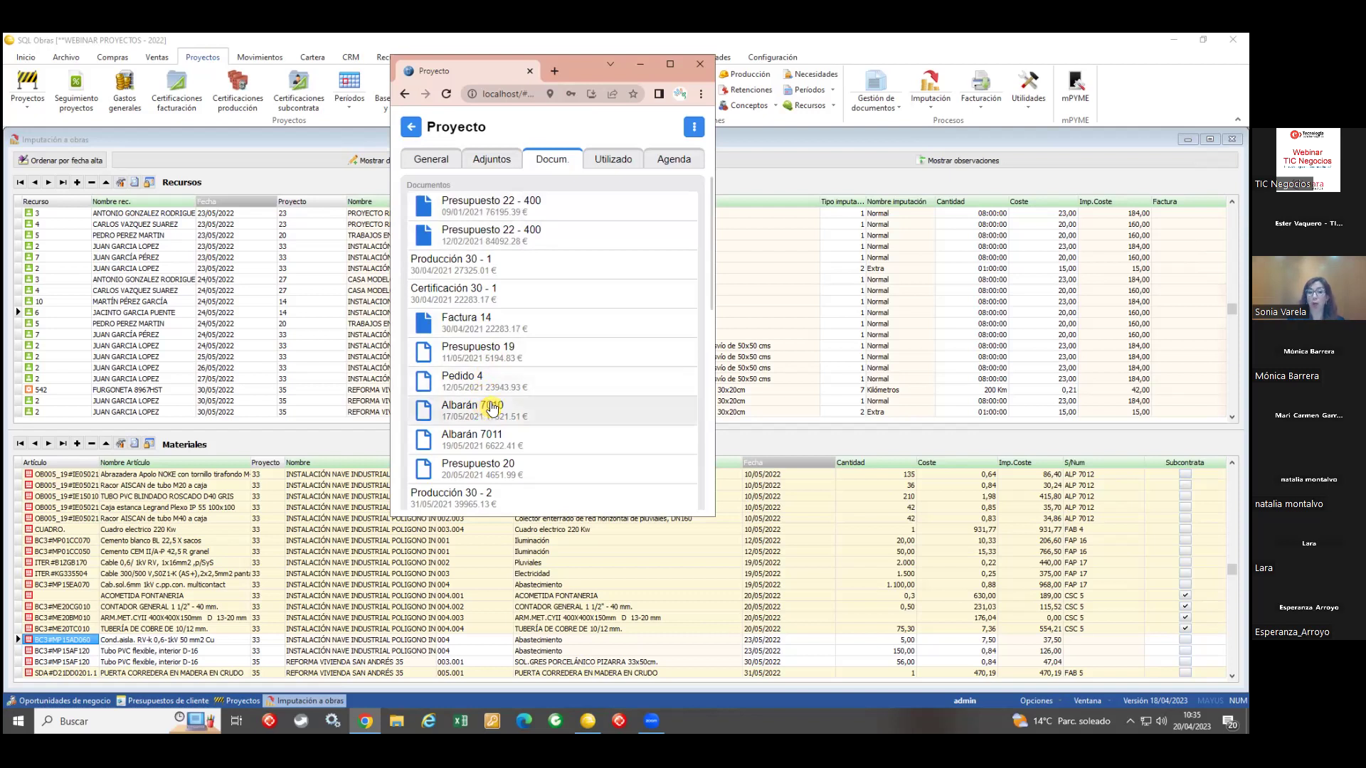
{"action": "left_click", "coordinate": [489, 321]}
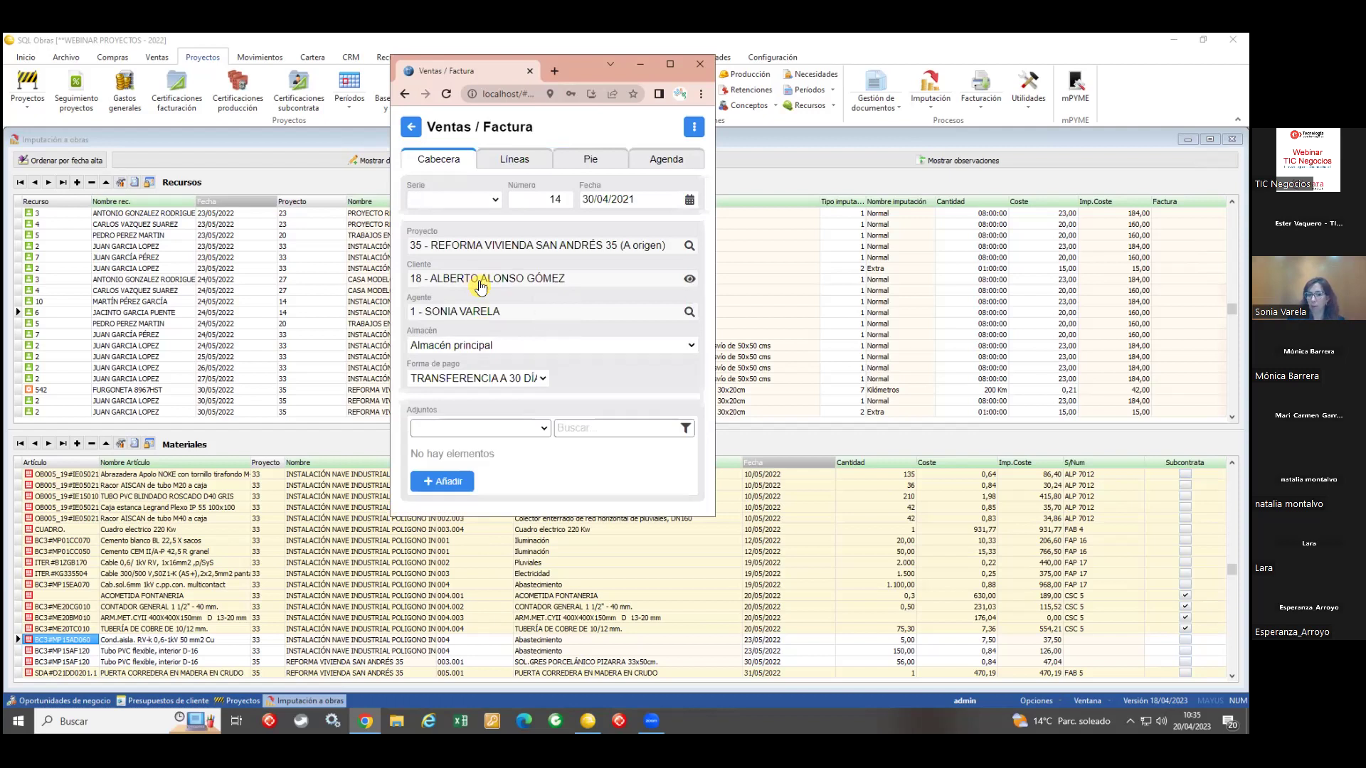
{"action": "left_click", "coordinate": [415, 134]}
Step: Review project 35's used resources and its agenda as a list and monthly calendar, and return to the main menu
{"action": "left_click", "coordinate": [609, 168]}
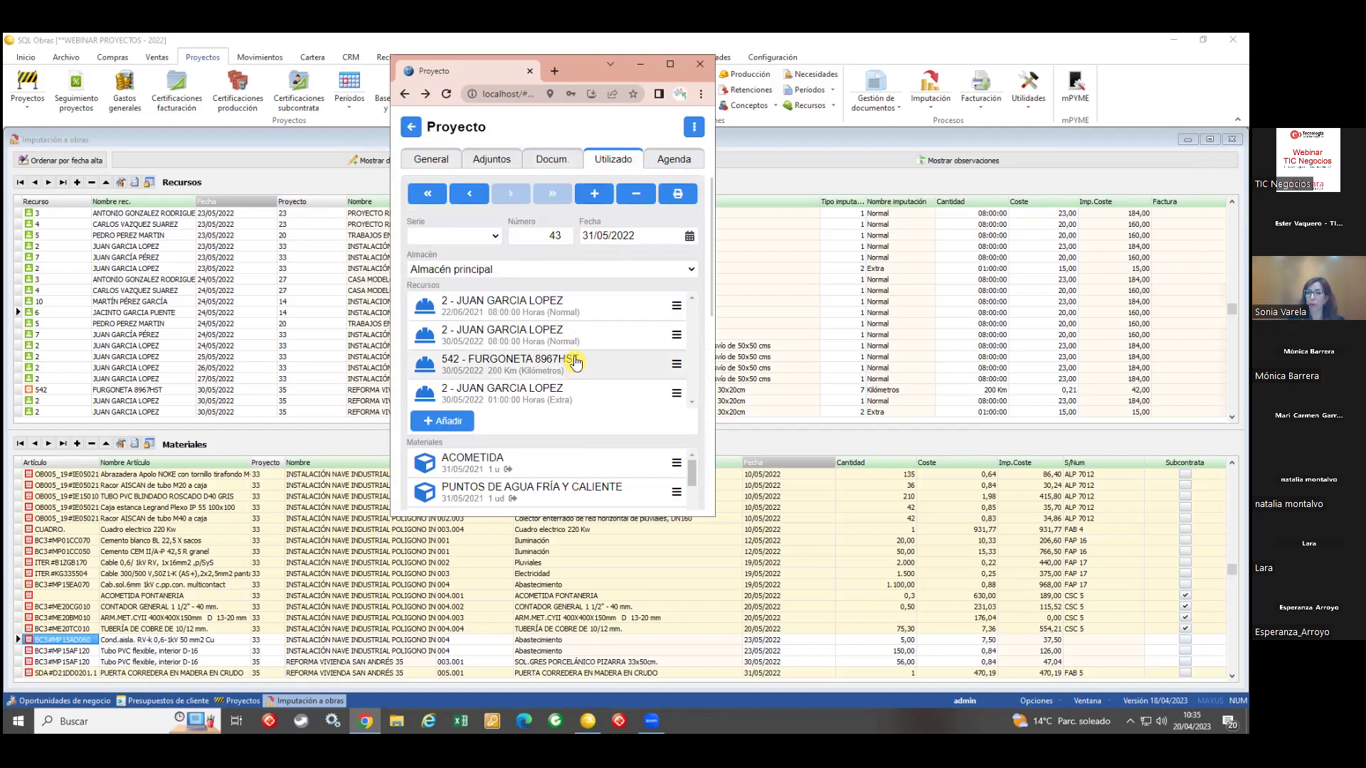
{"action": "left_click", "coordinate": [665, 163]}
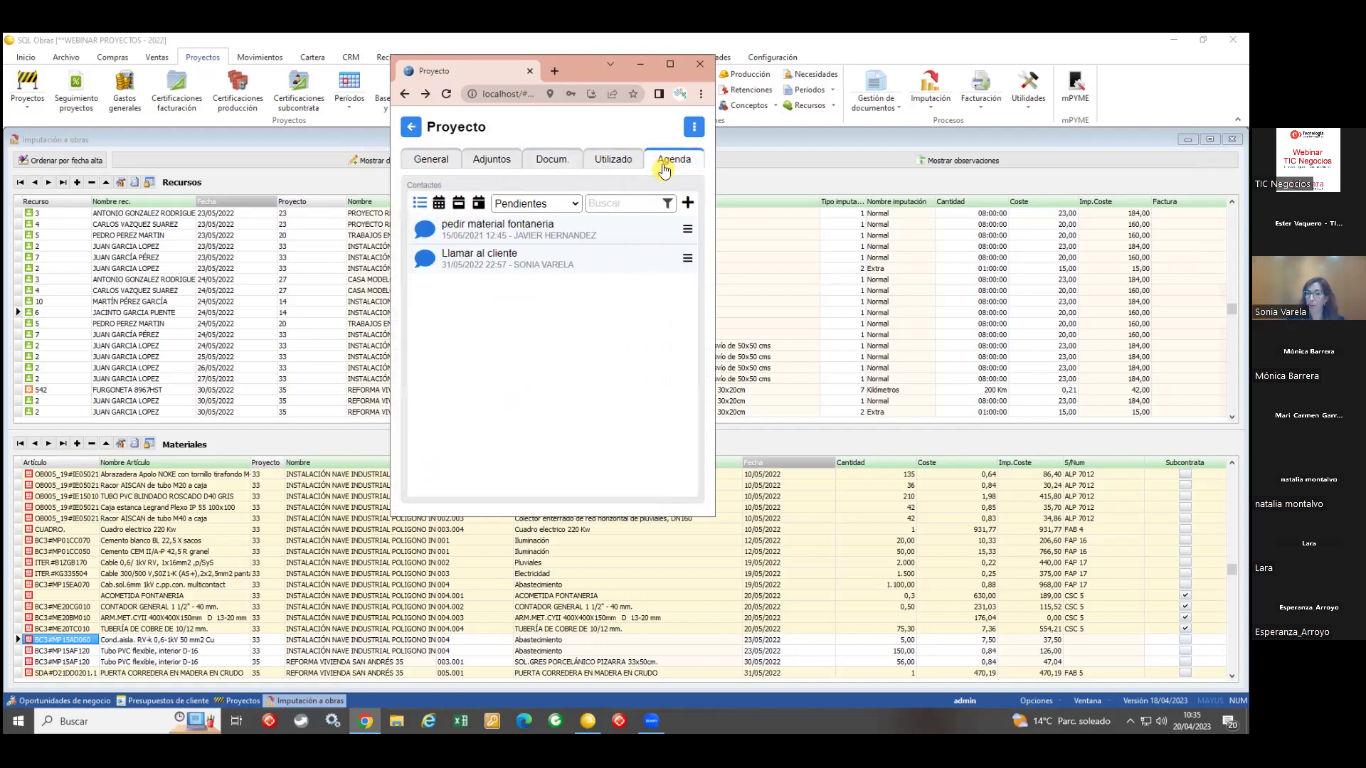
{"action": "left_click", "coordinate": [439, 203]}
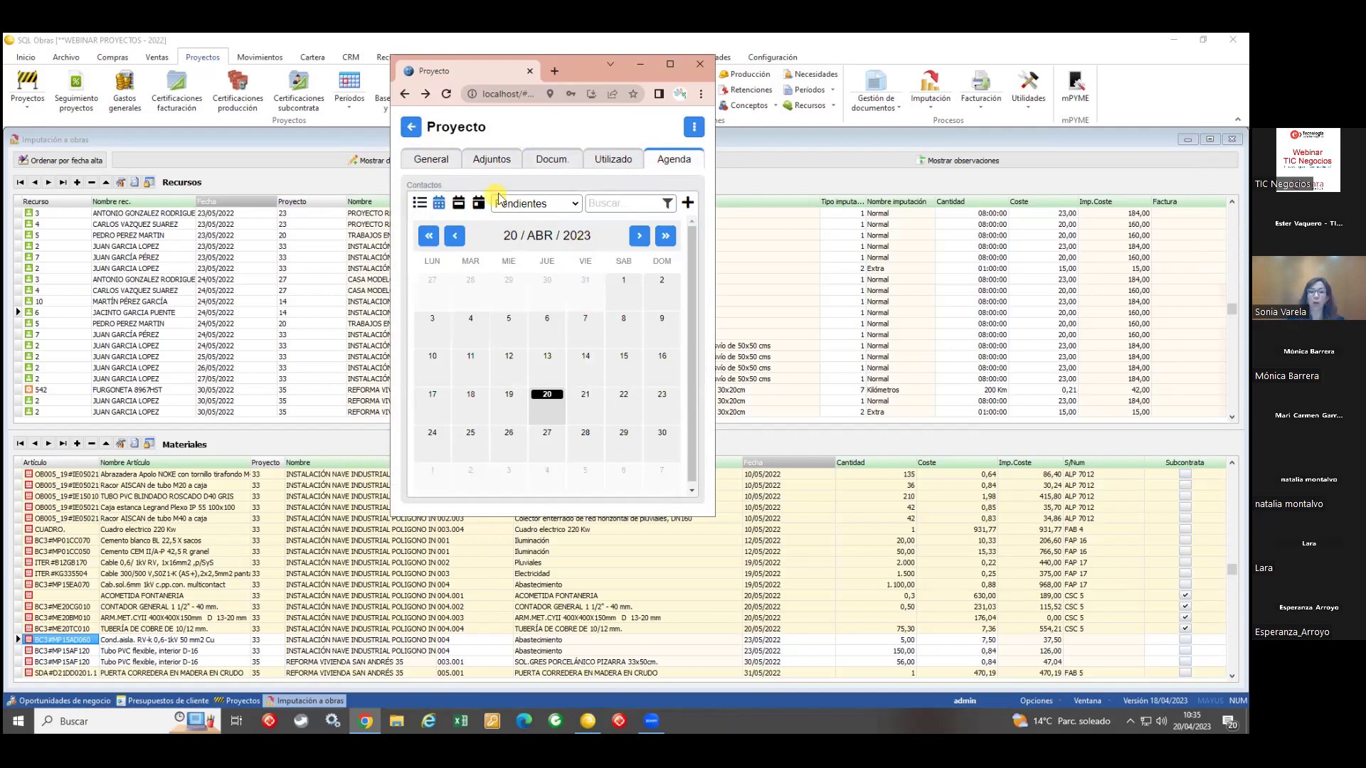
{"action": "left_click", "coordinate": [413, 129]}
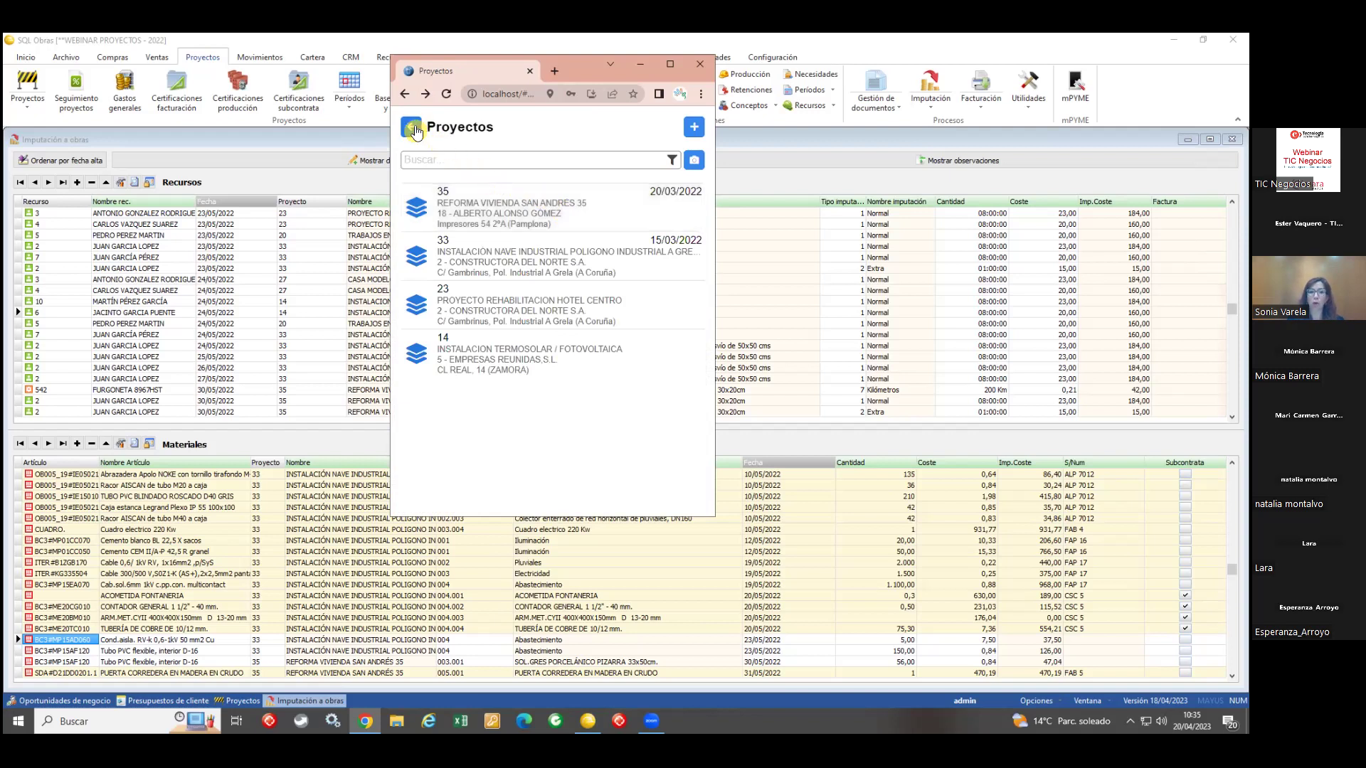
{"action": "left_click", "coordinate": [413, 130]}
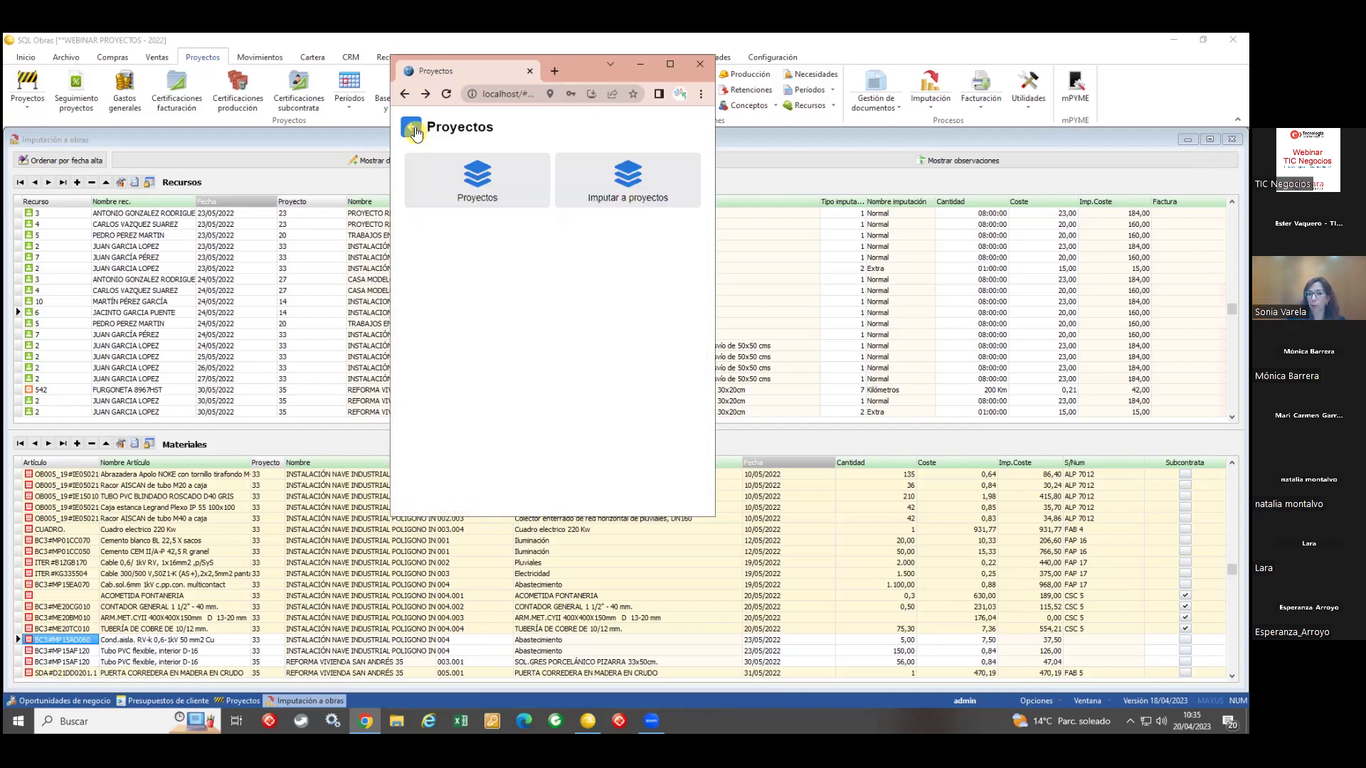
{"action": "left_click", "coordinate": [413, 130]}
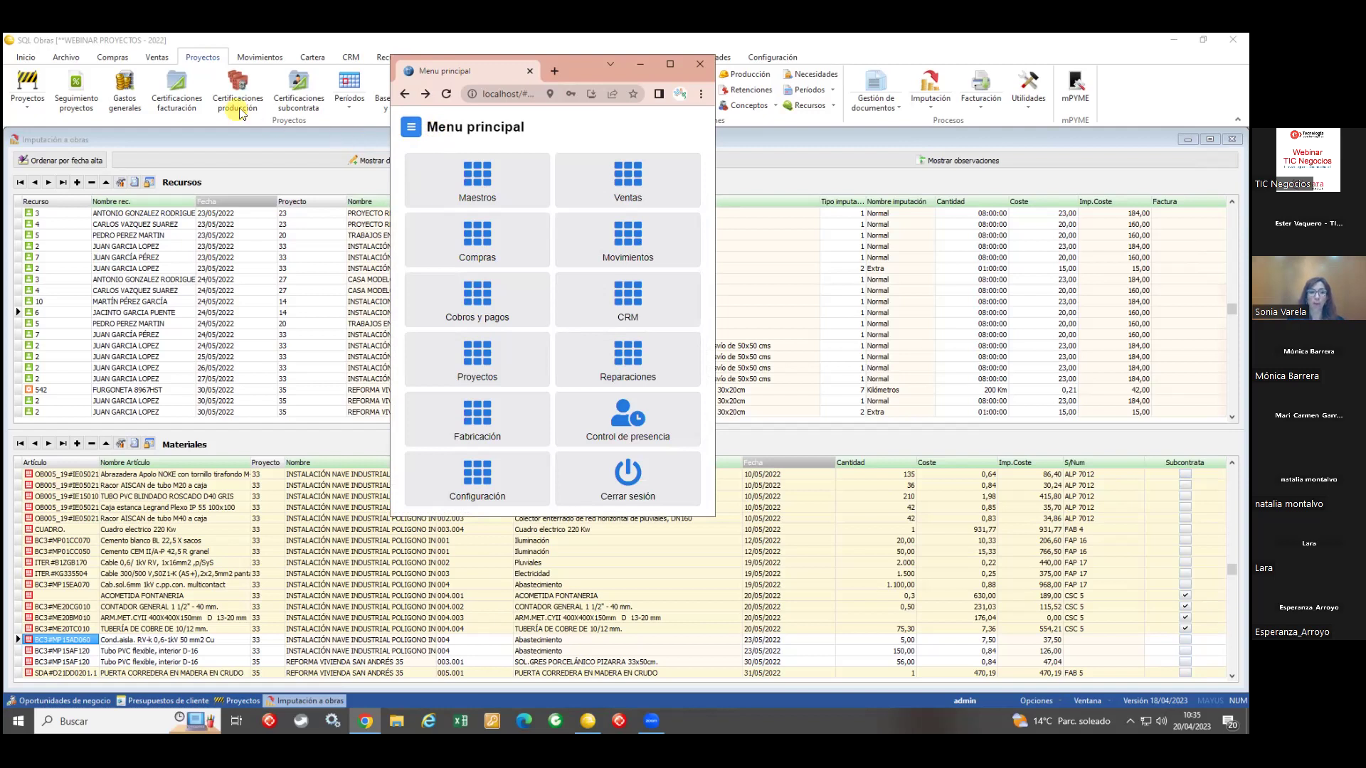
Step: Switch to SQL Obras, open the Recursos master file, and expand the Mano de obra, Maquinaria Obra and Maquinaria Taller groups
{"action": "left_click", "coordinate": [65, 56]}
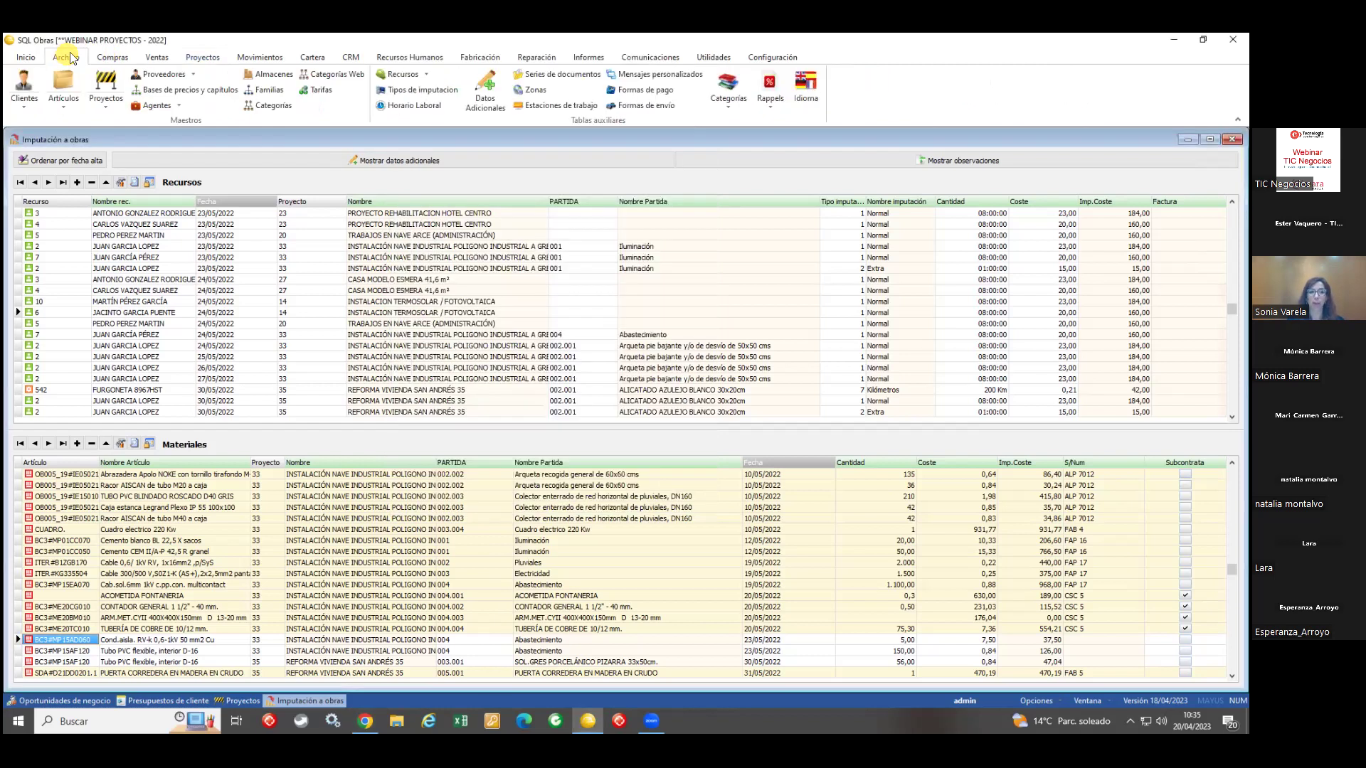
{"action": "left_click", "coordinate": [403, 74]}
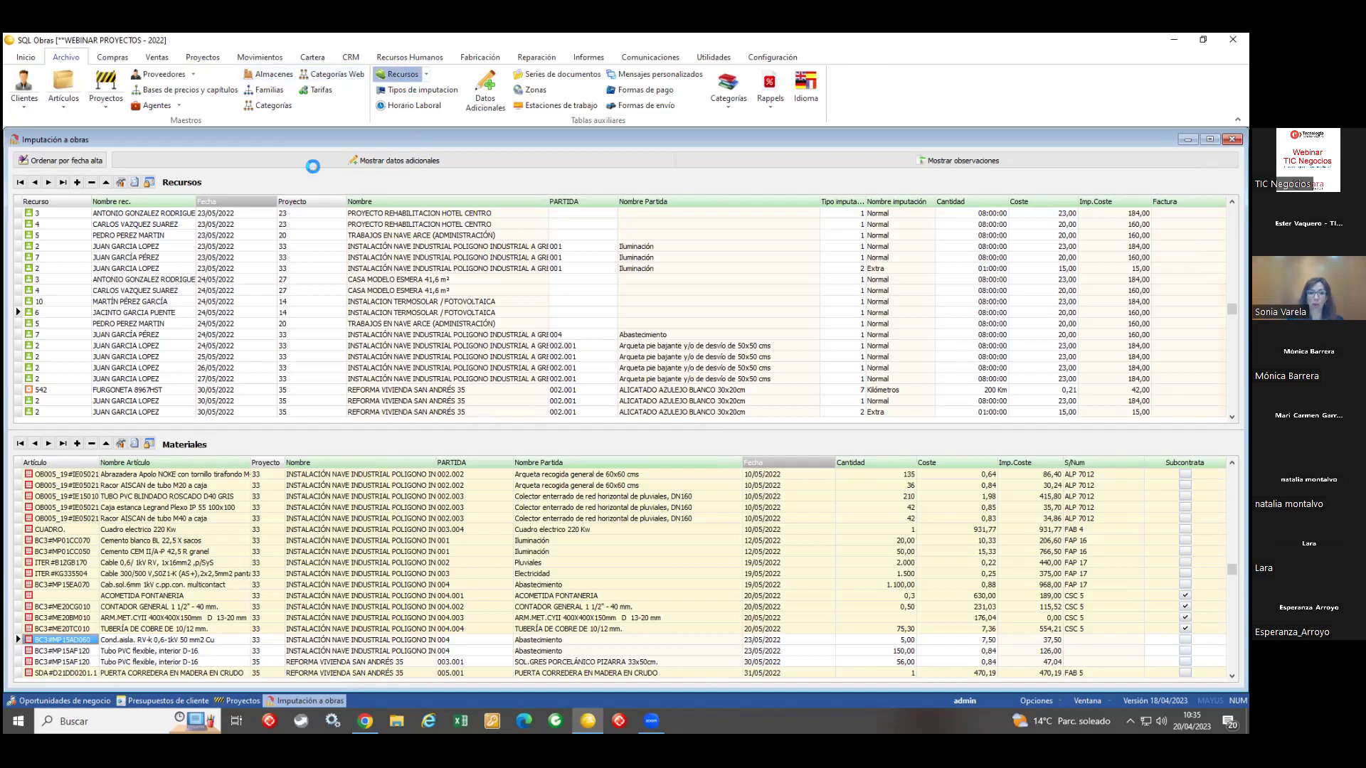
{"action": "left_click", "coordinate": [19, 186]}
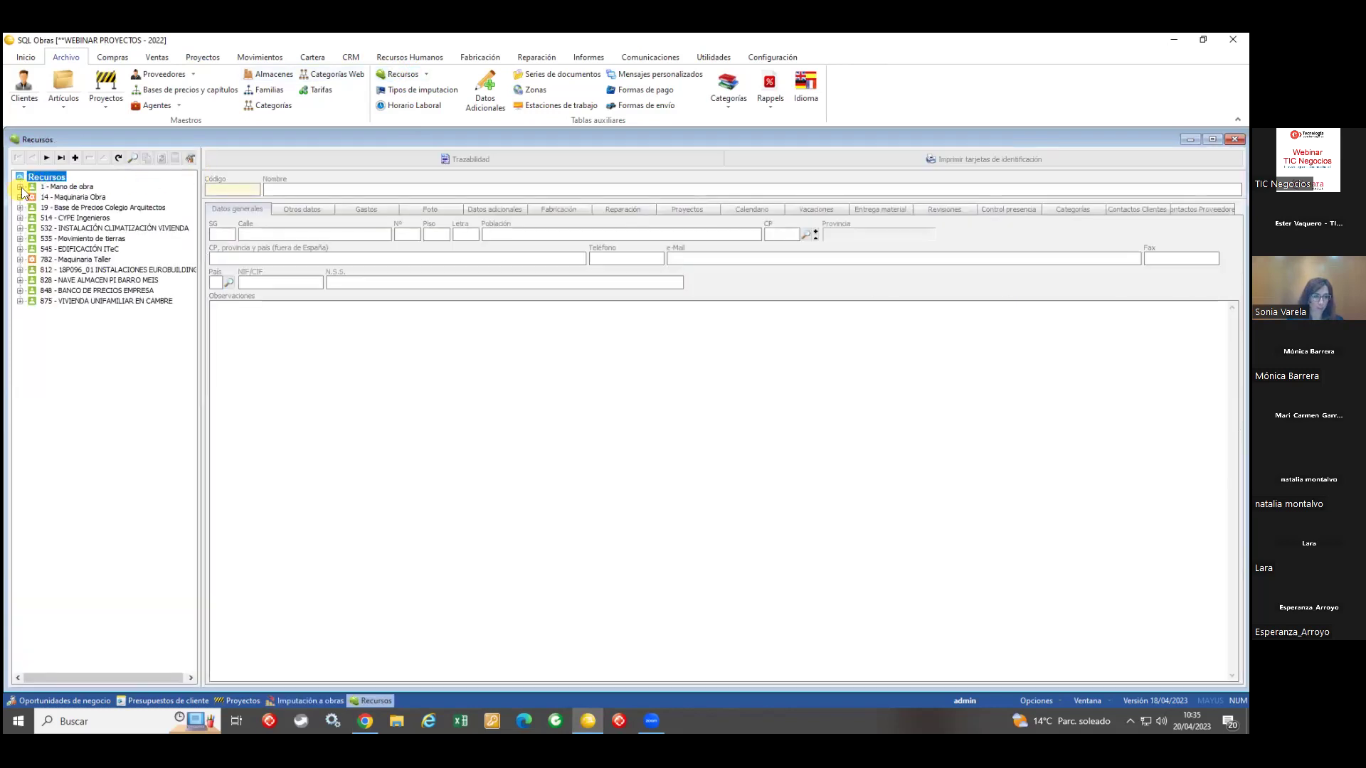
{"action": "left_click", "coordinate": [20, 217]}
{"action": "left_click", "coordinate": [32, 197]}
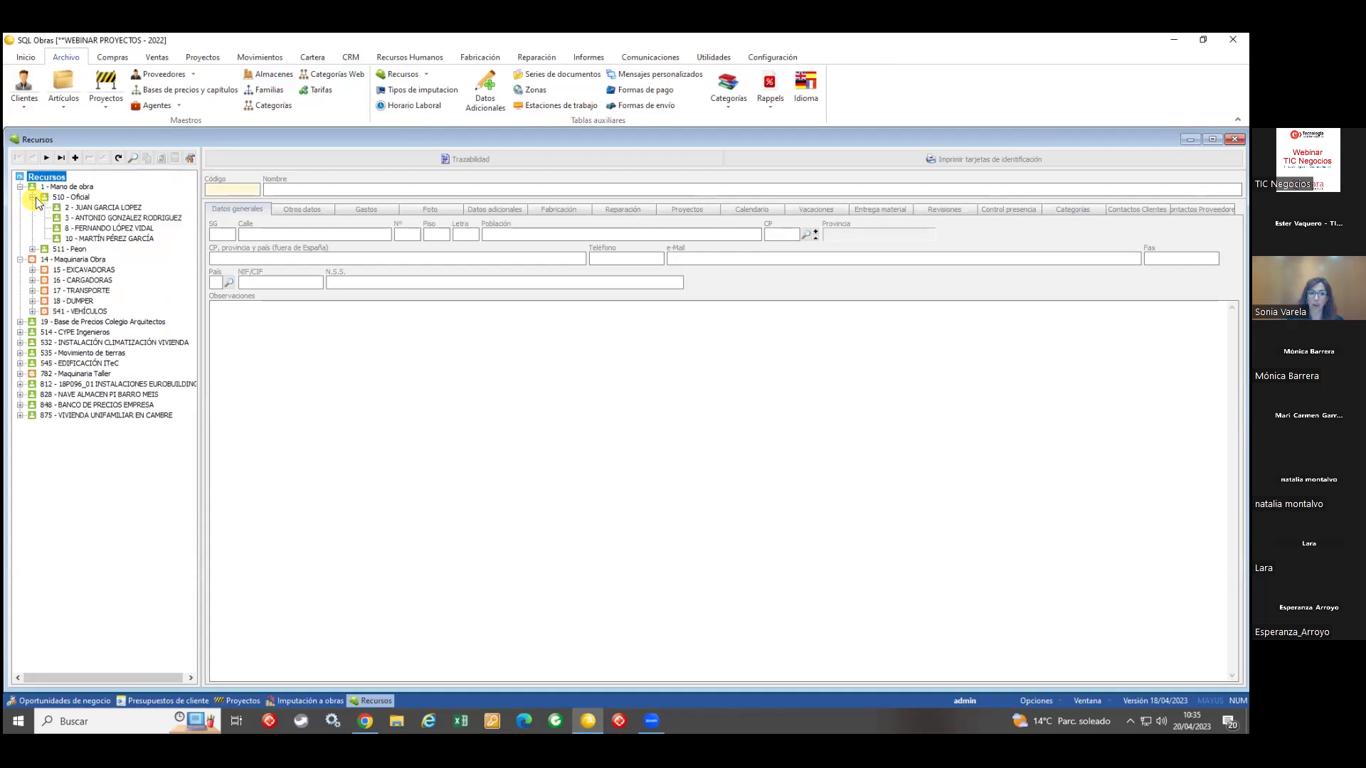
{"action": "left_click", "coordinate": [32, 249]}
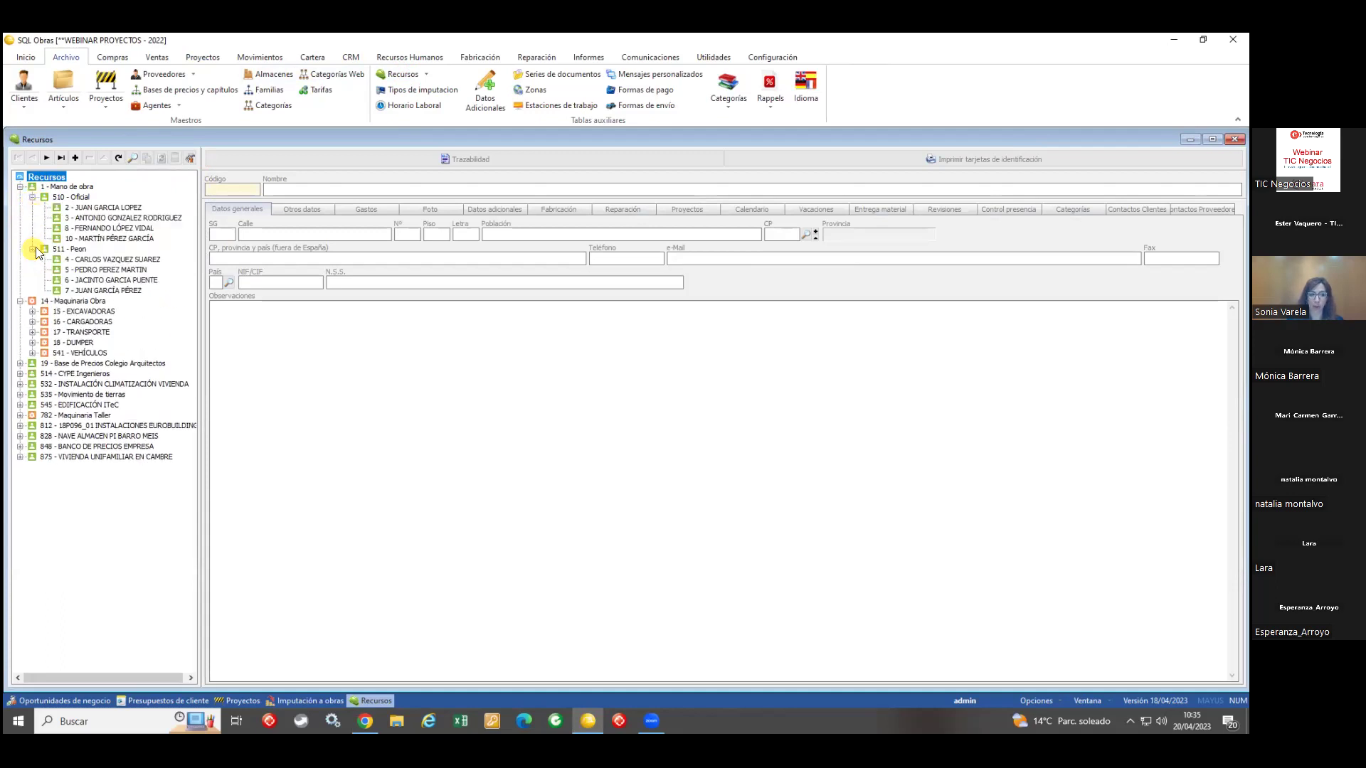
{"action": "left_click", "coordinate": [32, 310]}
{"action": "left_click", "coordinate": [32, 384]}
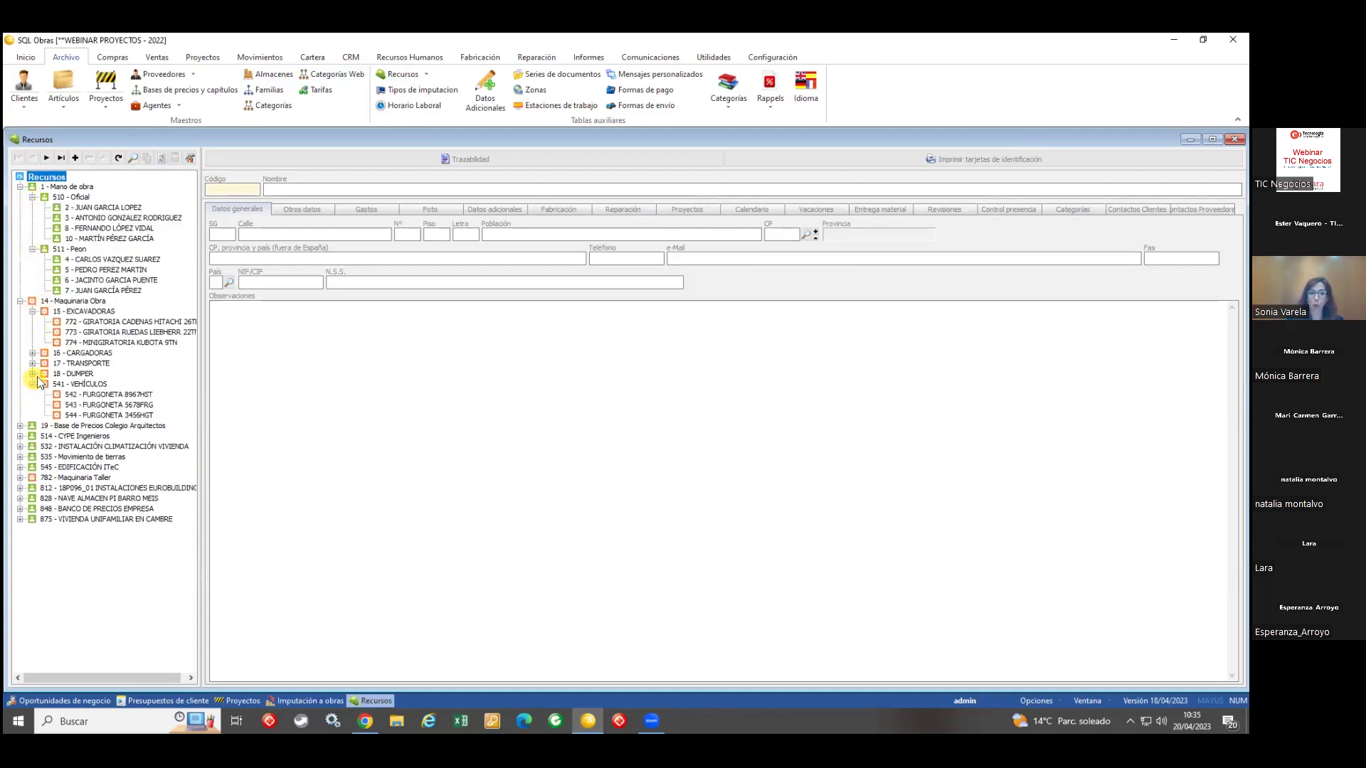
{"action": "left_click", "coordinate": [21, 477]}
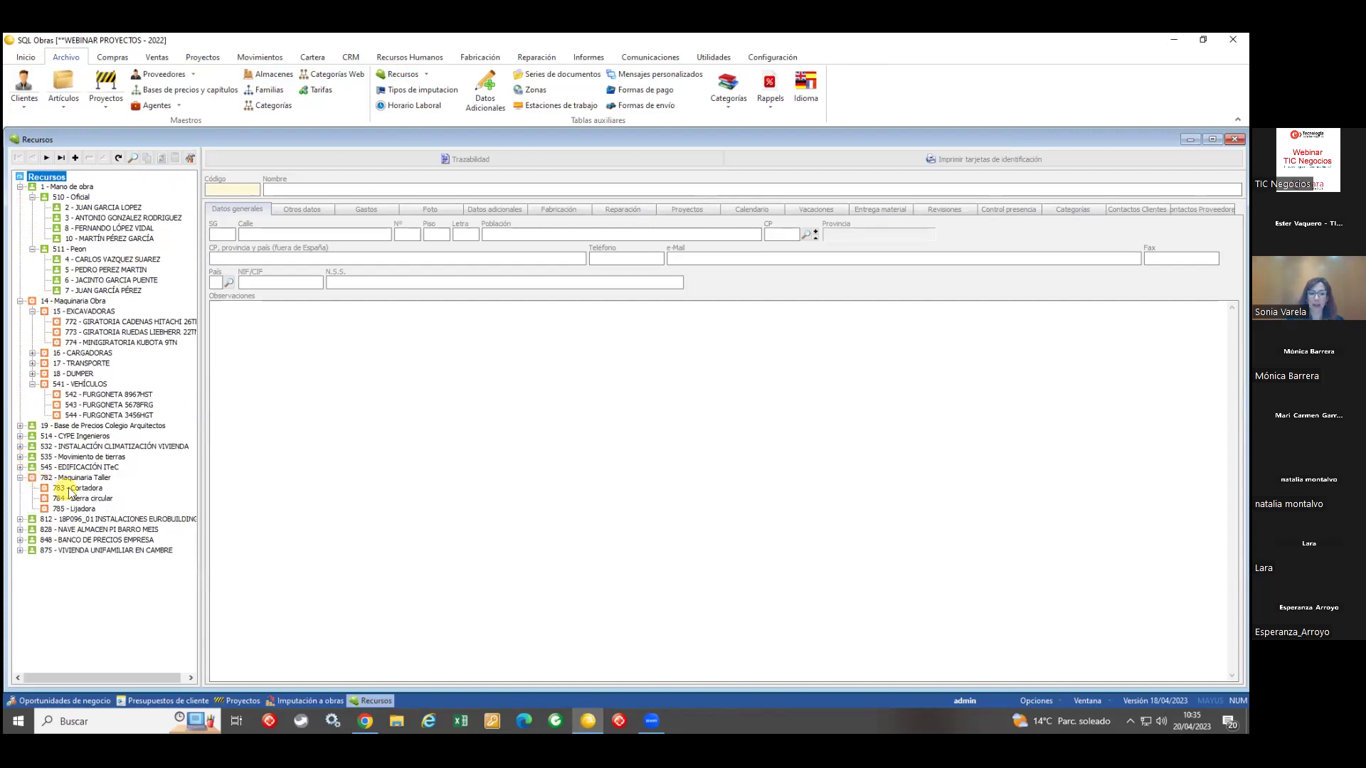
Step: Open labour resource 2 and review its project allocations and its vacation records for 2021, 2022 and 2023
{"action": "left_click", "coordinate": [107, 208]}
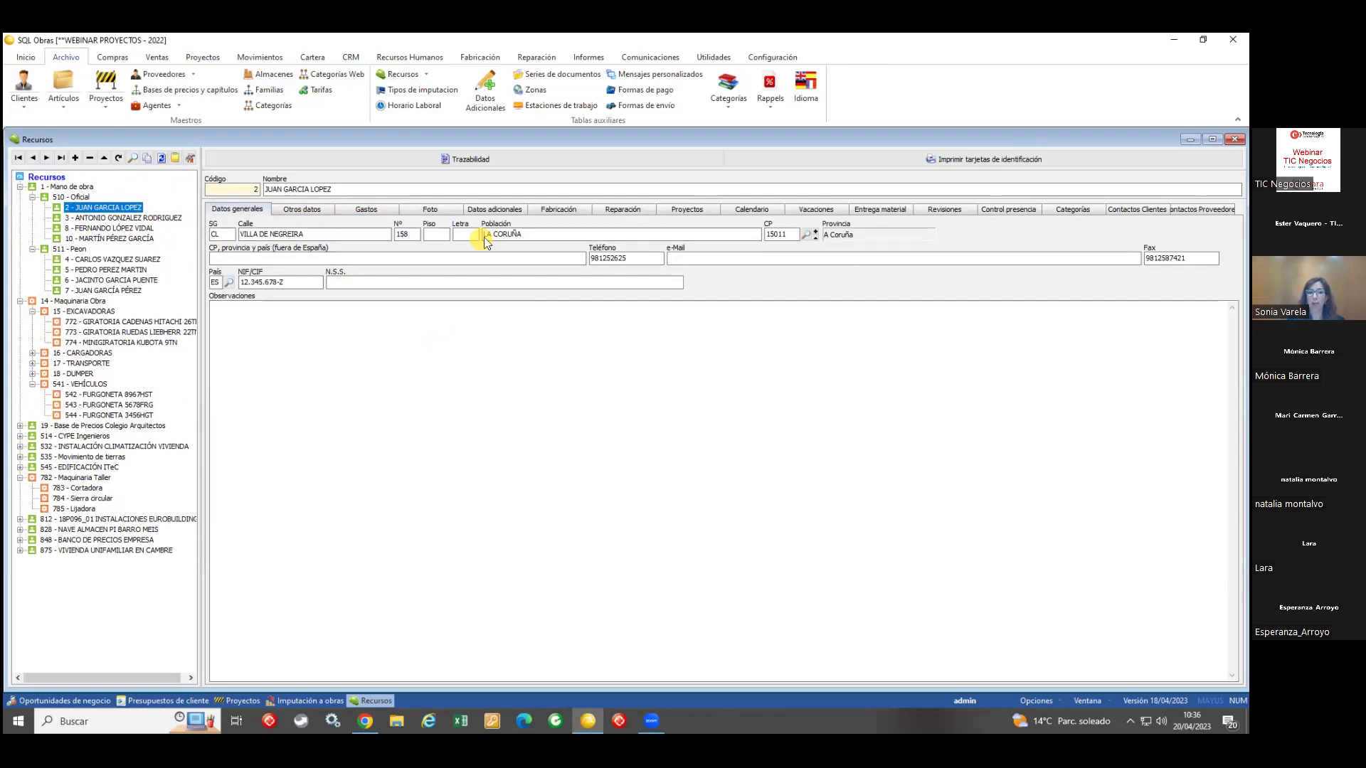
{"action": "left_click", "coordinate": [686, 209]}
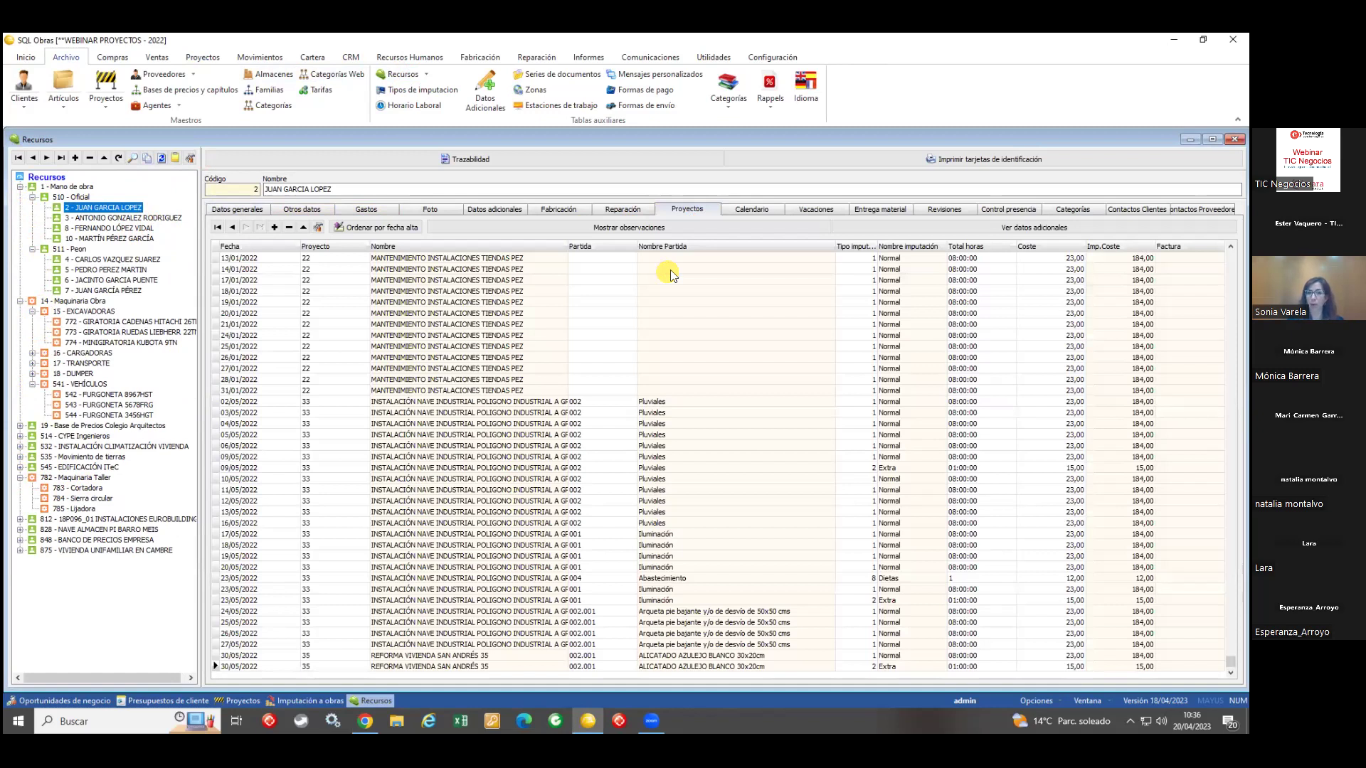
{"action": "left_click", "coordinate": [806, 212]}
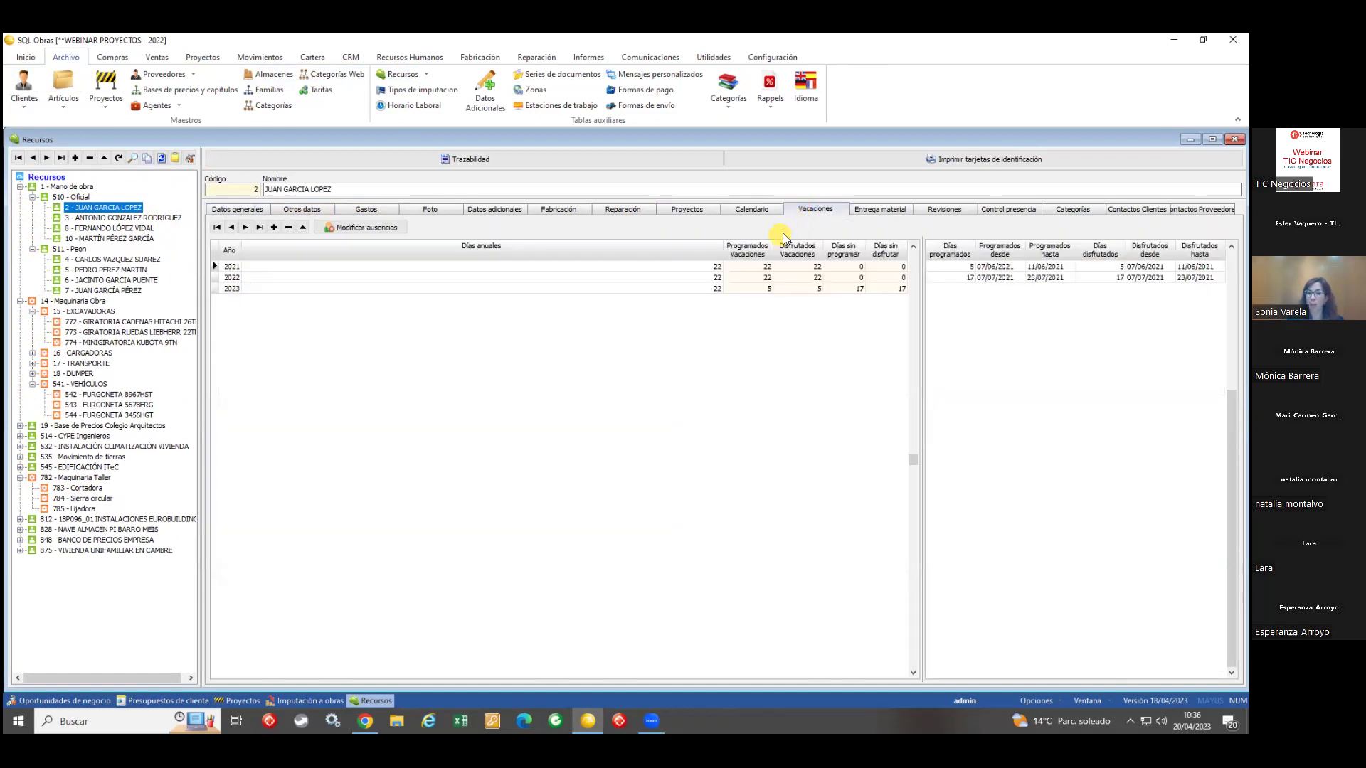
{"action": "left_click", "coordinate": [658, 269]}
{"action": "left_click", "coordinate": [727, 278]}
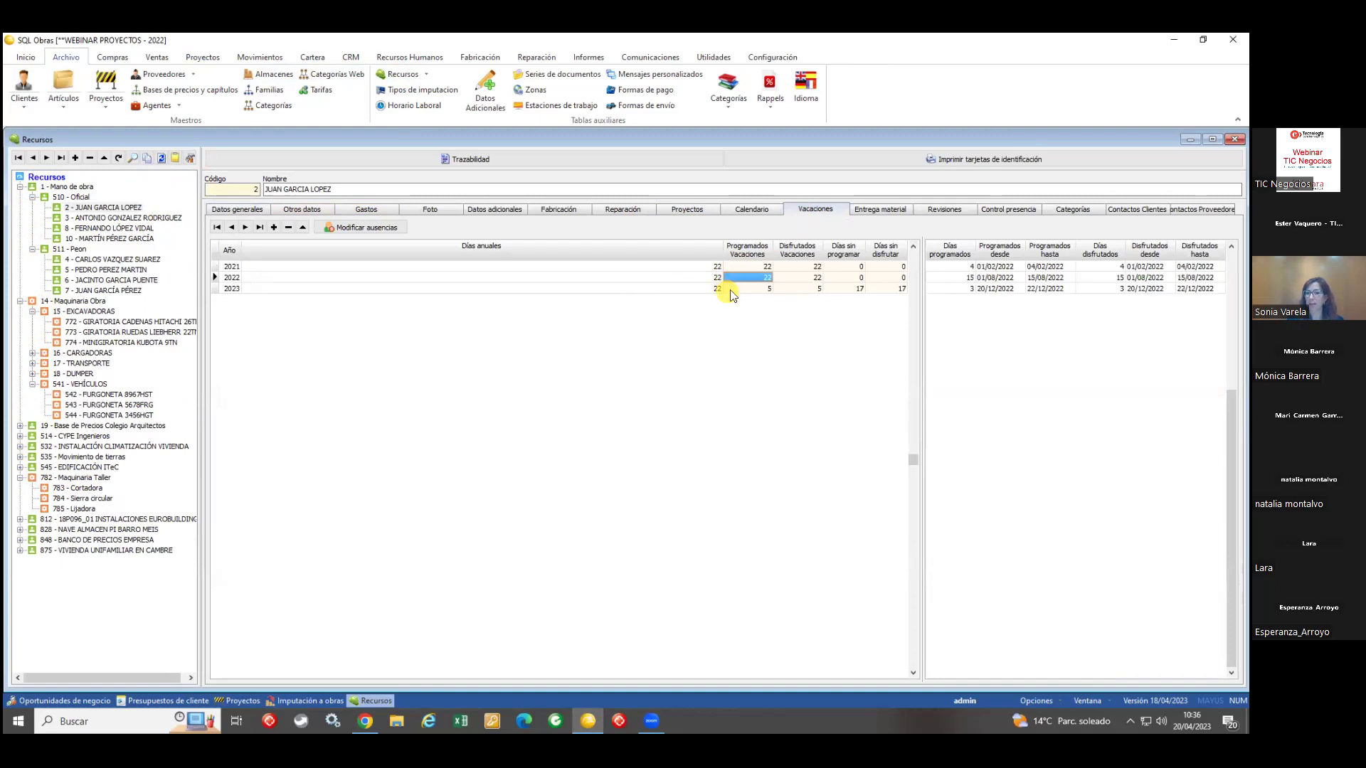
{"action": "left_click", "coordinate": [732, 289]}
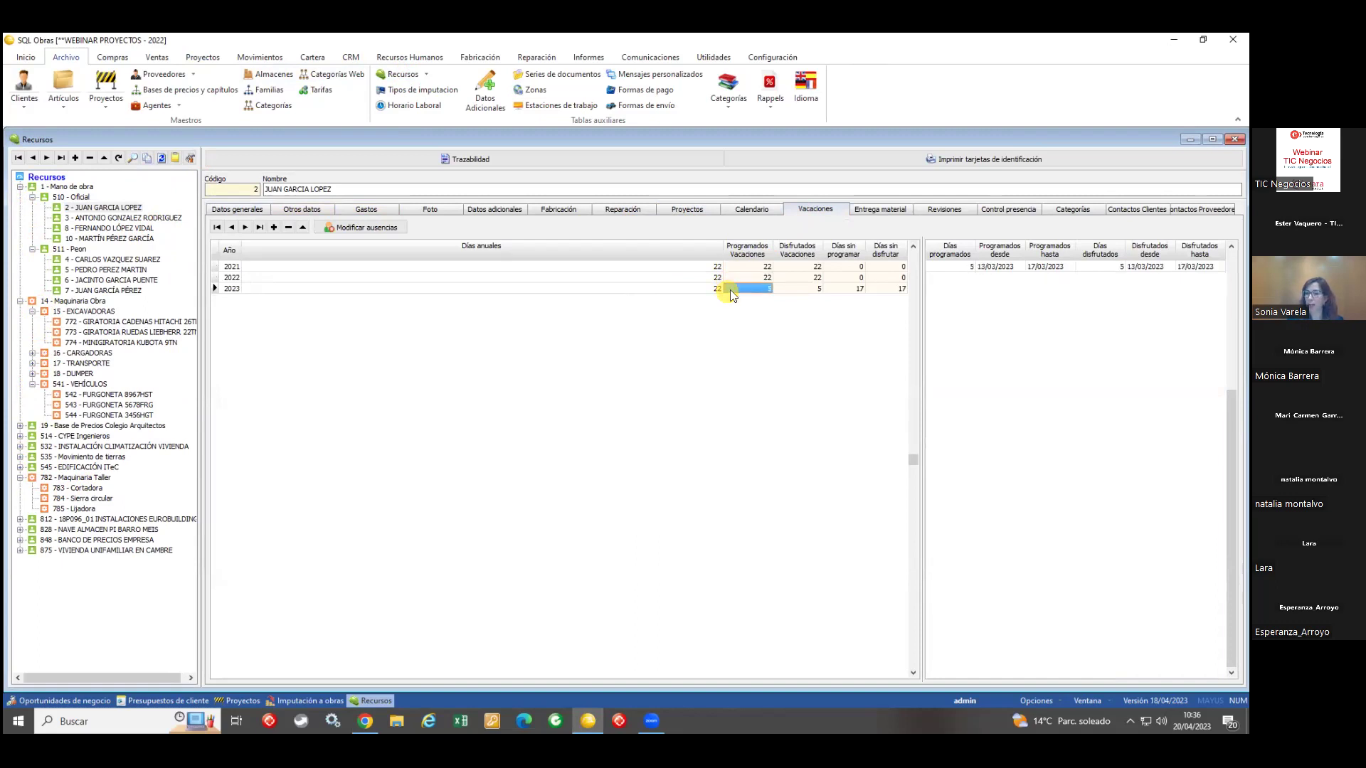
Step: View resource 2's monthly calendar, go back to March 2023, and inspect the vacation entry on 15 March
{"action": "left_click", "coordinate": [751, 210]}
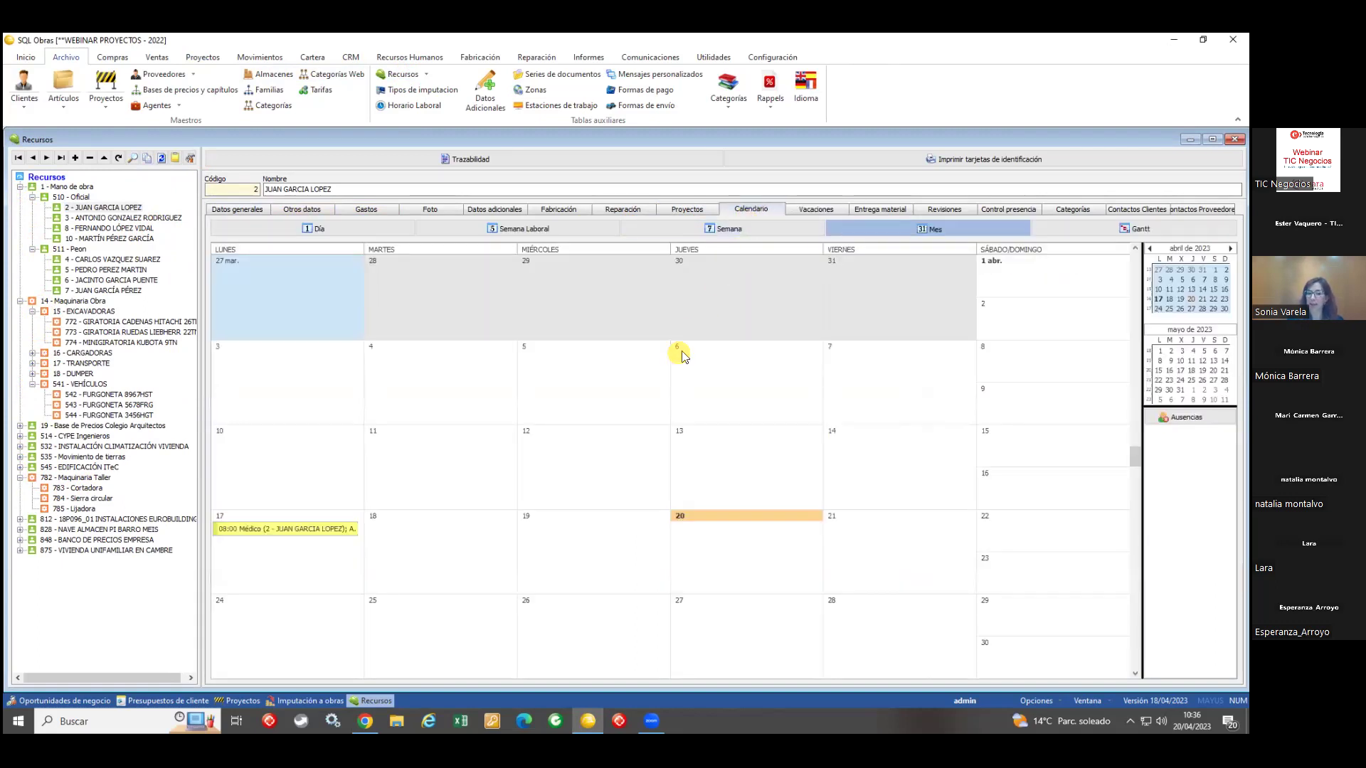
{"action": "mouse_move", "coordinate": [348, 532]}
{"action": "left_click", "coordinate": [1134, 248]}
{"action": "left_click", "coordinate": [1134, 248]}
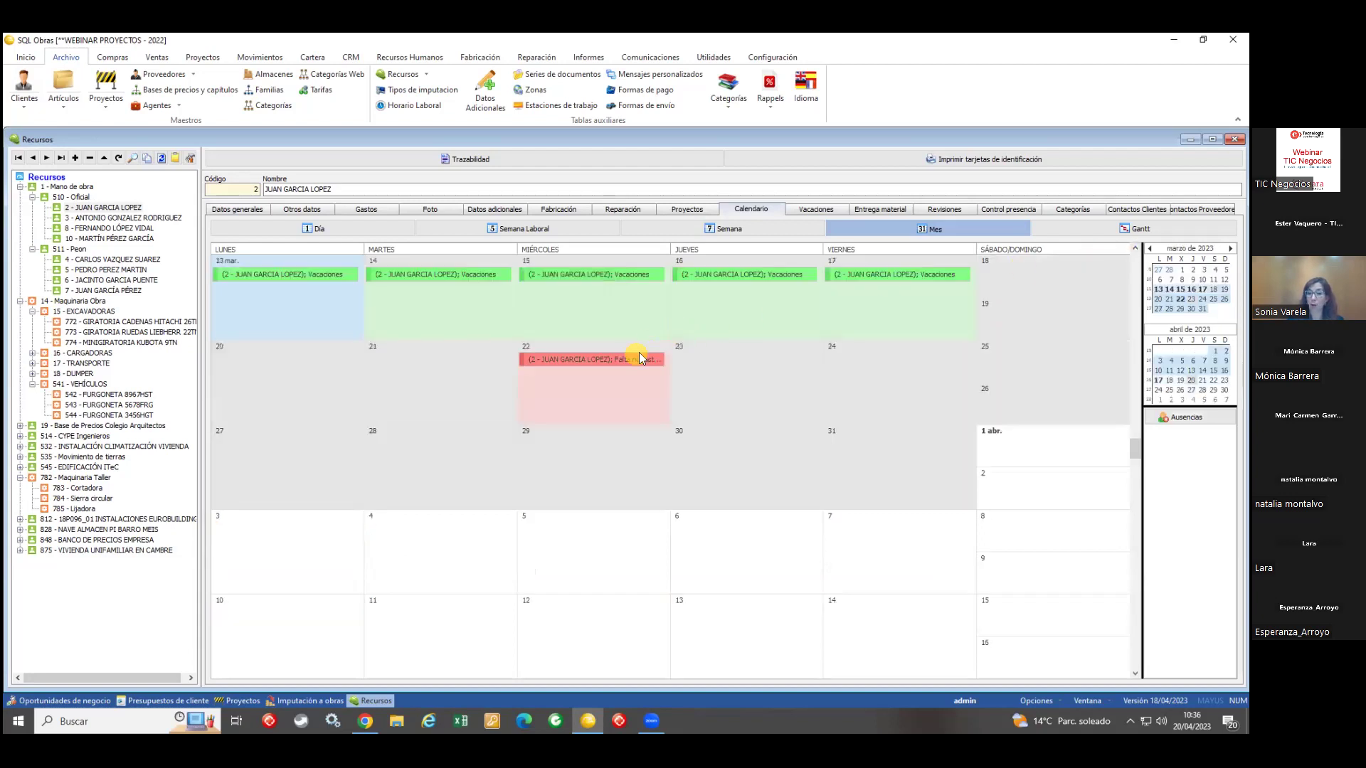
{"action": "mouse_move", "coordinate": [633, 278]}
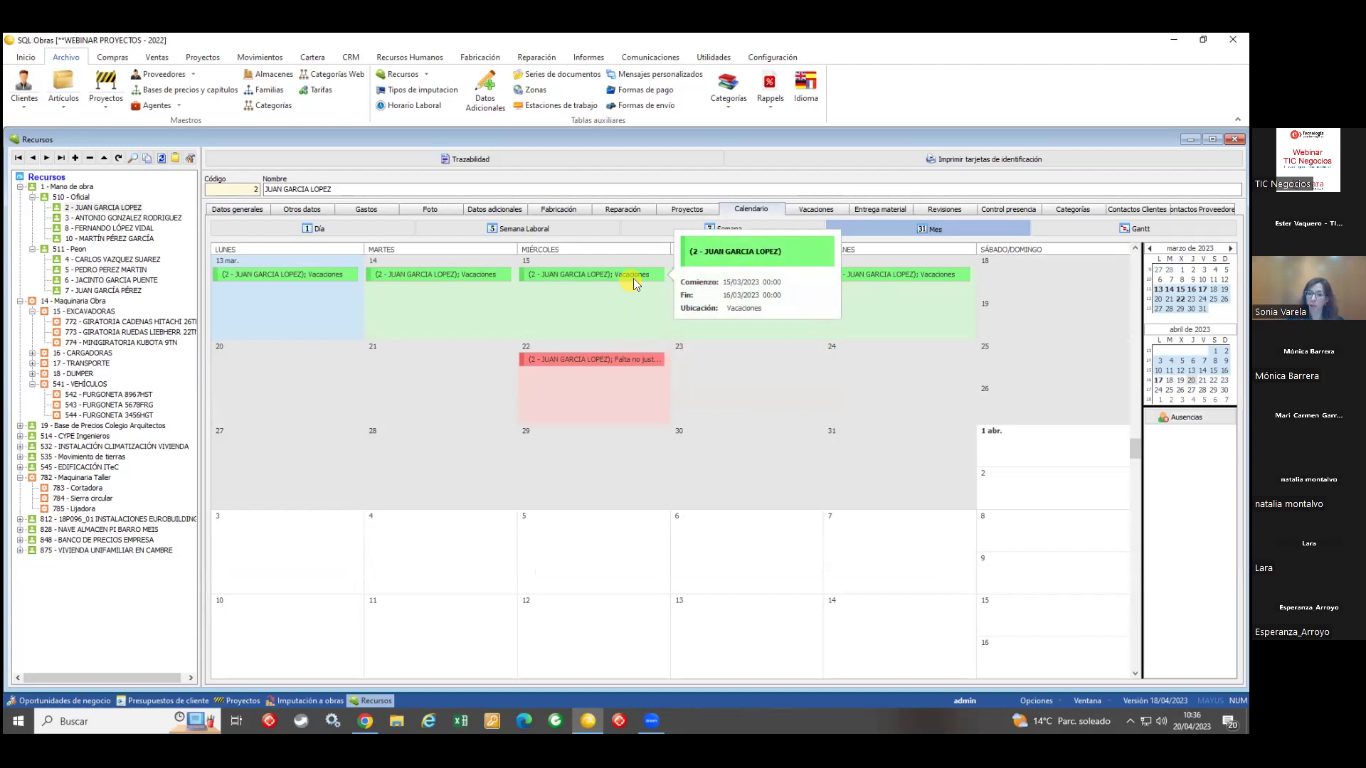
Step: Review resource 2's material deliveries and presence control records, and view the 20/04/2023 clock-in location on the map
{"action": "left_click", "coordinate": [888, 212]}
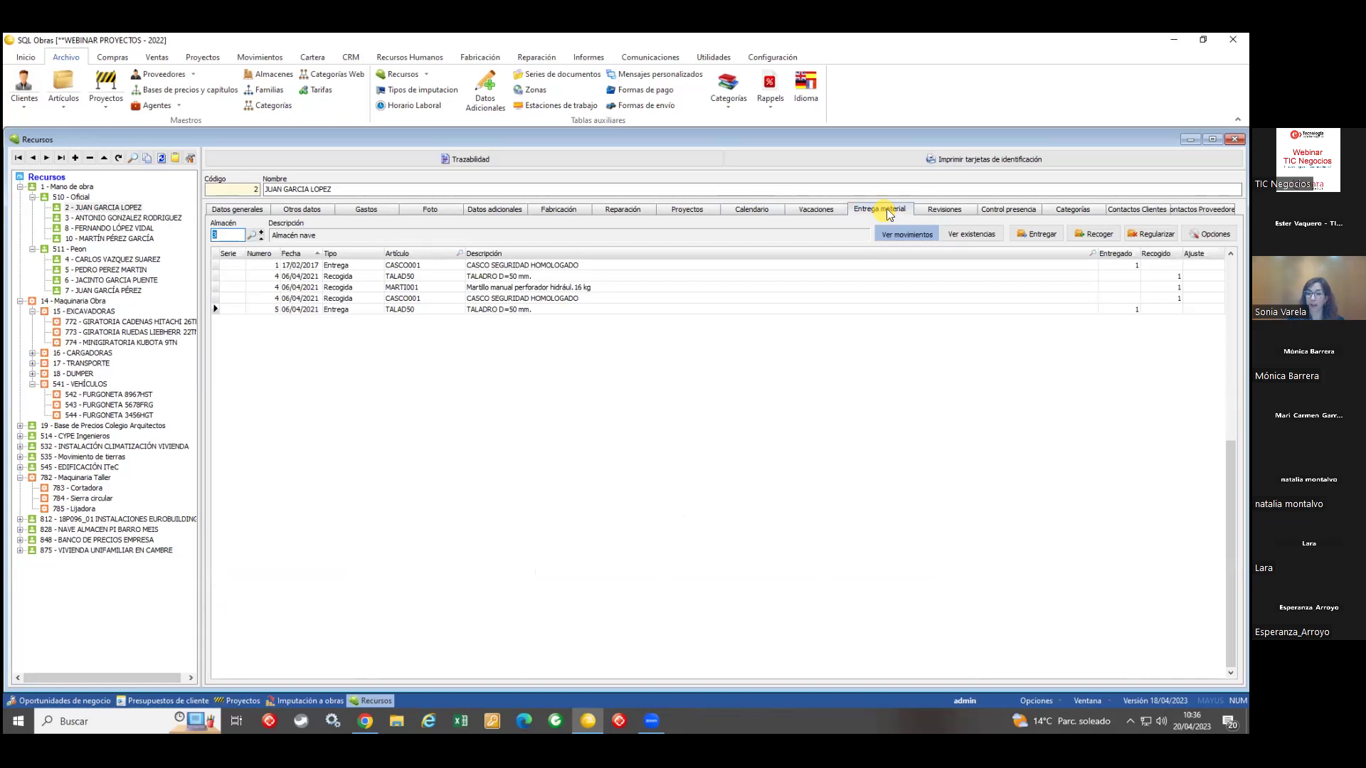
{"action": "left_click", "coordinate": [1015, 212]}
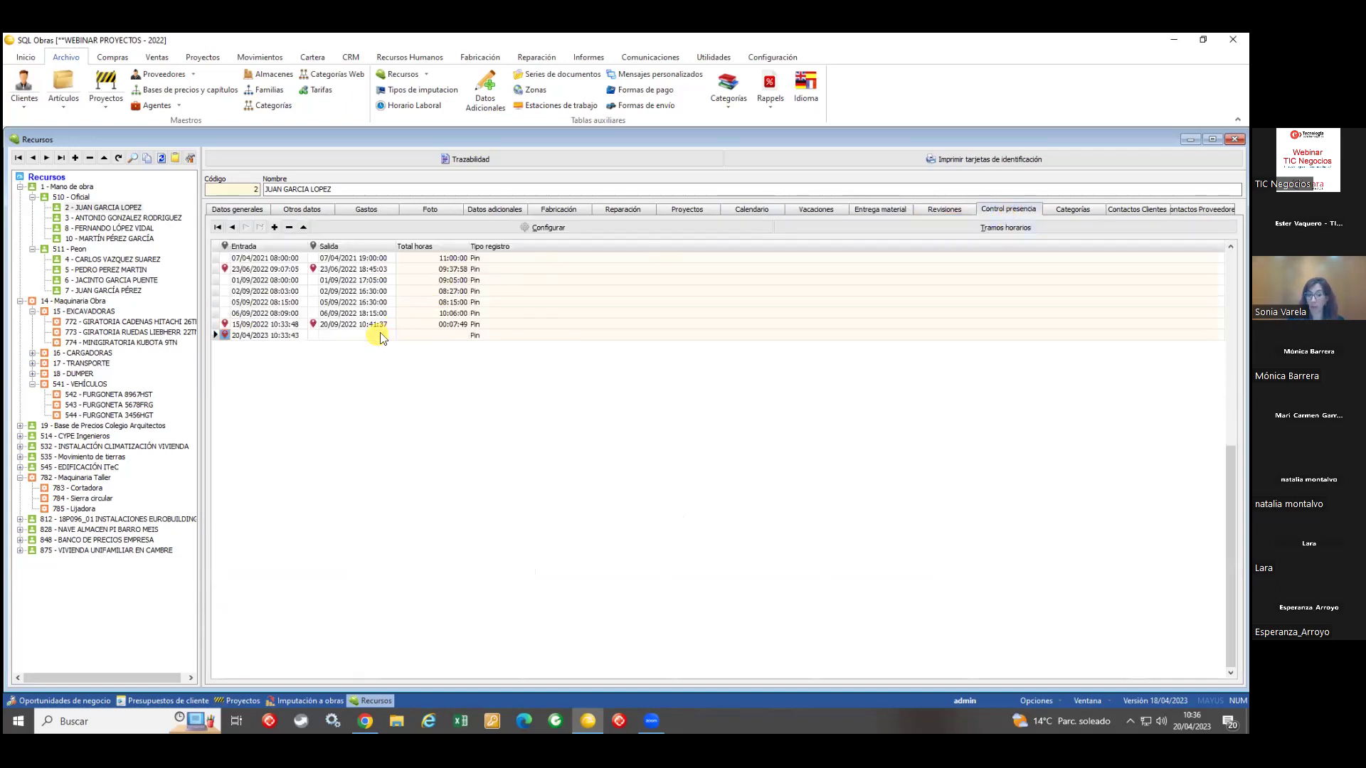
{"action": "left_click", "coordinate": [275, 335]}
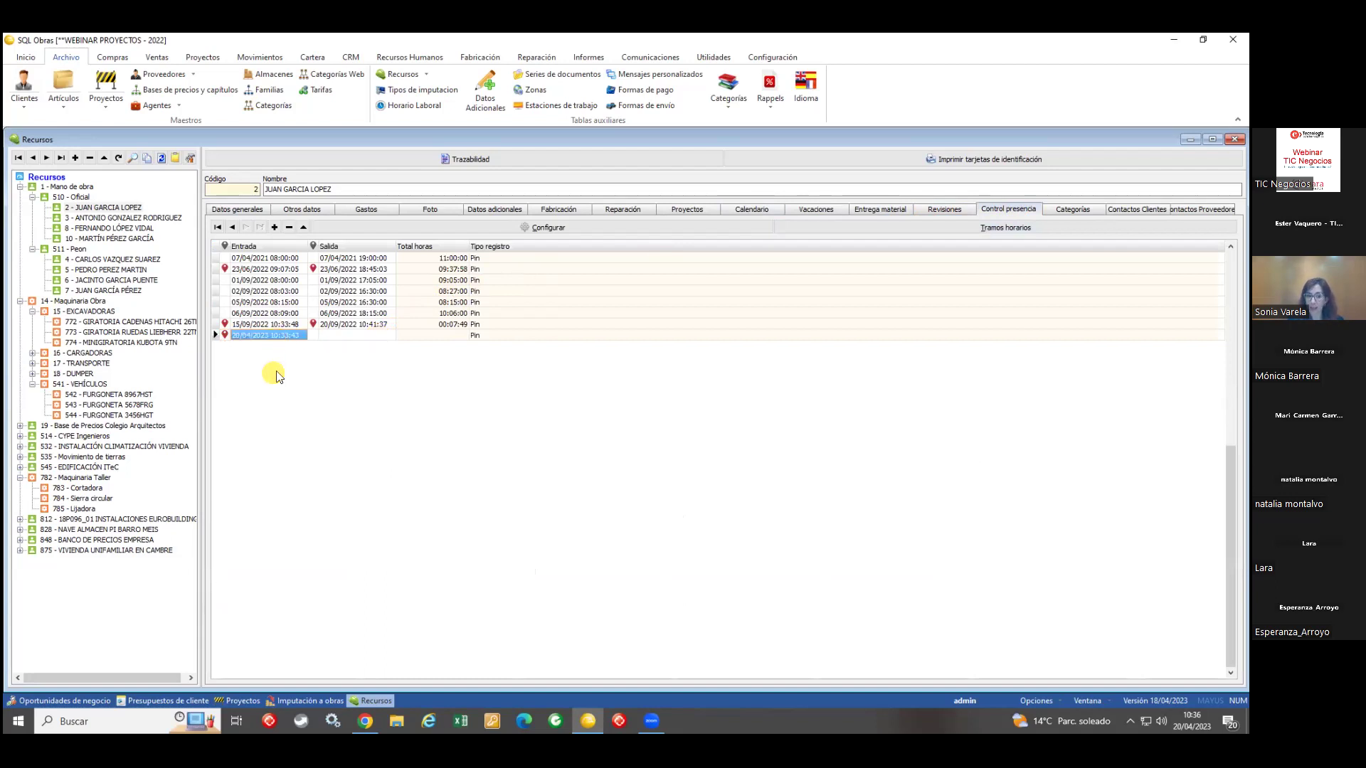
{"action": "left_click", "coordinate": [225, 335]}
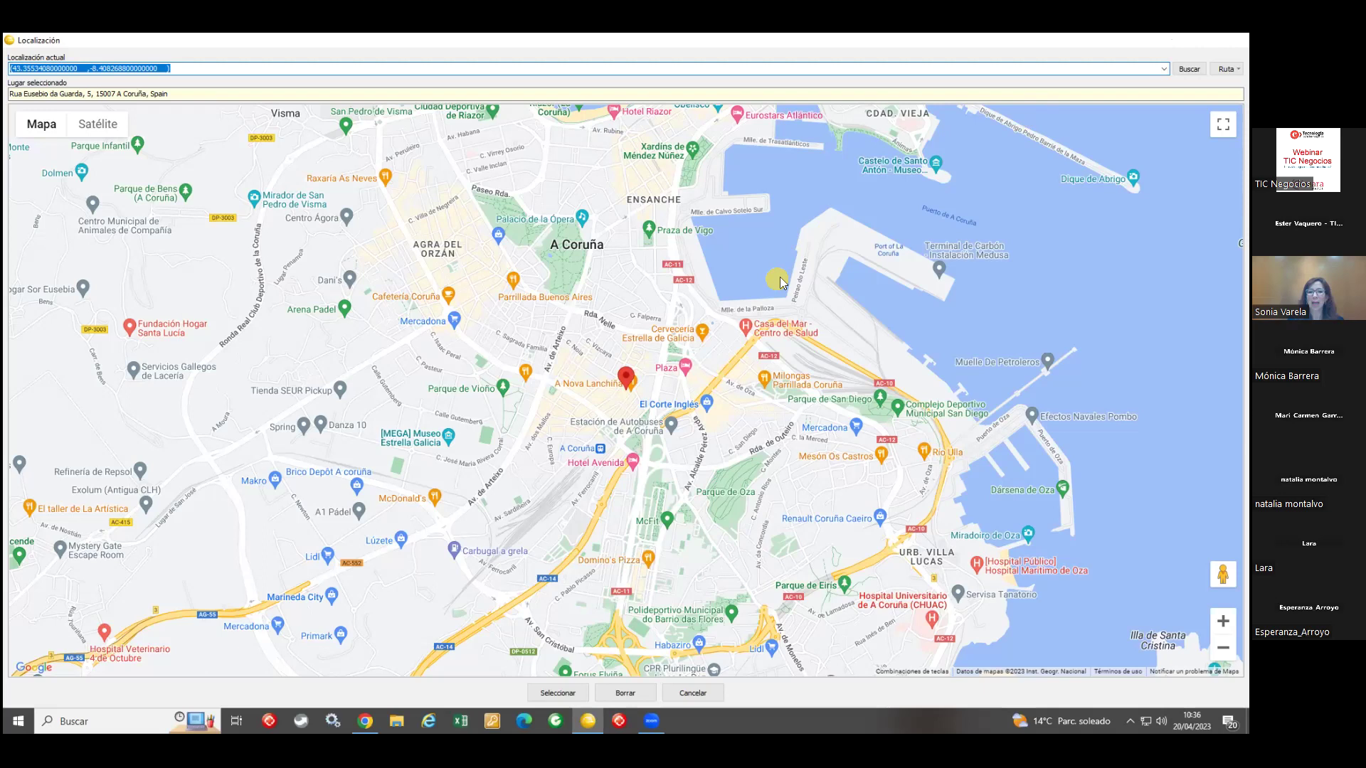
{"action": "key", "text": "Escape"}
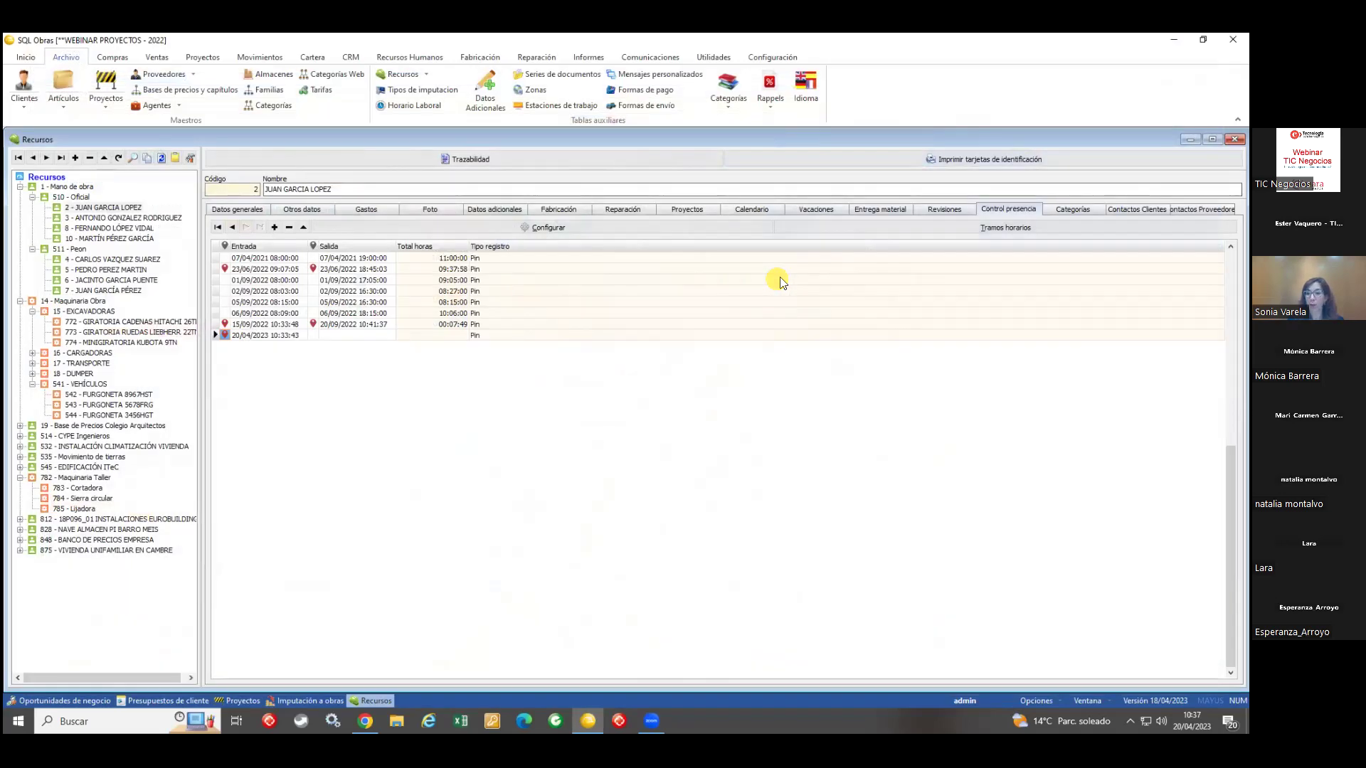
Step: Generate the presence control report in its Por recurso version, review each resource's entries and exits, and close the report
{"action": "left_click", "coordinate": [426, 75]}
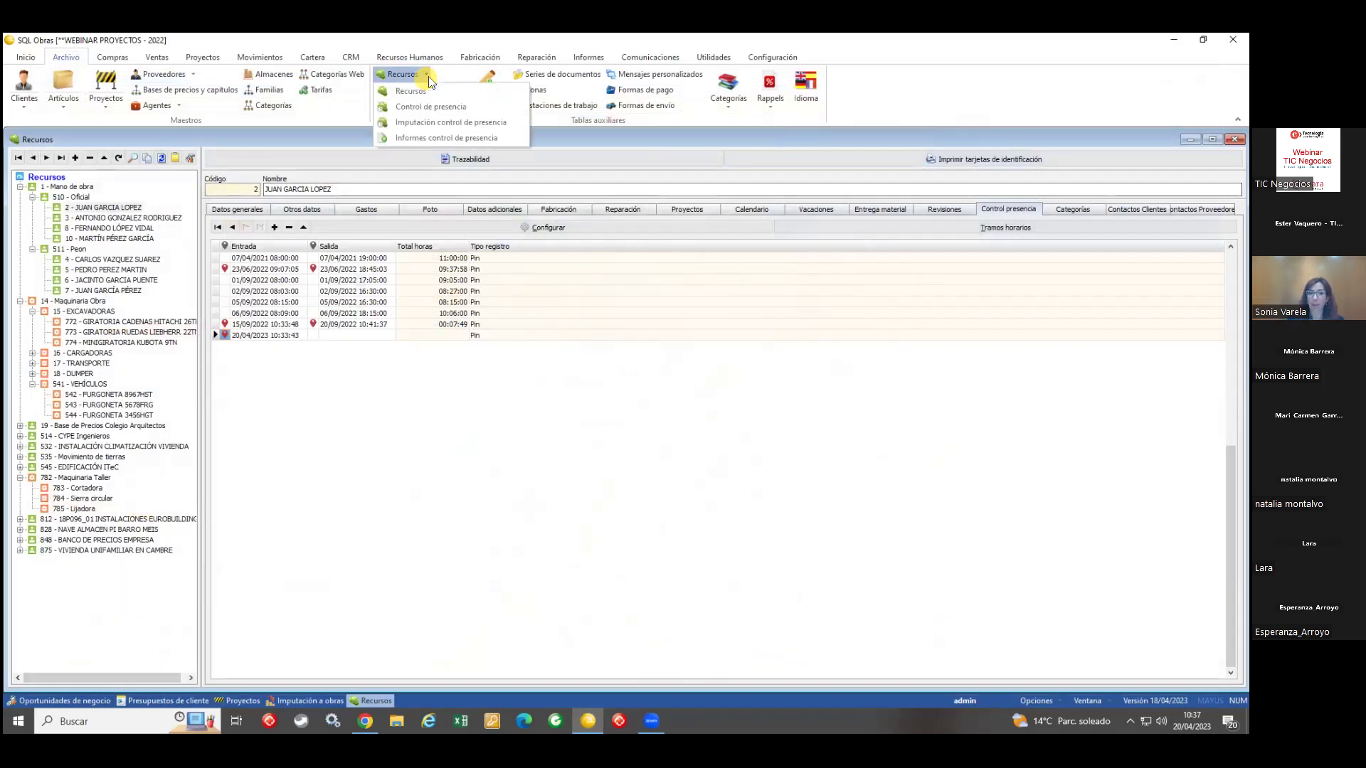
{"action": "left_click", "coordinate": [437, 139]}
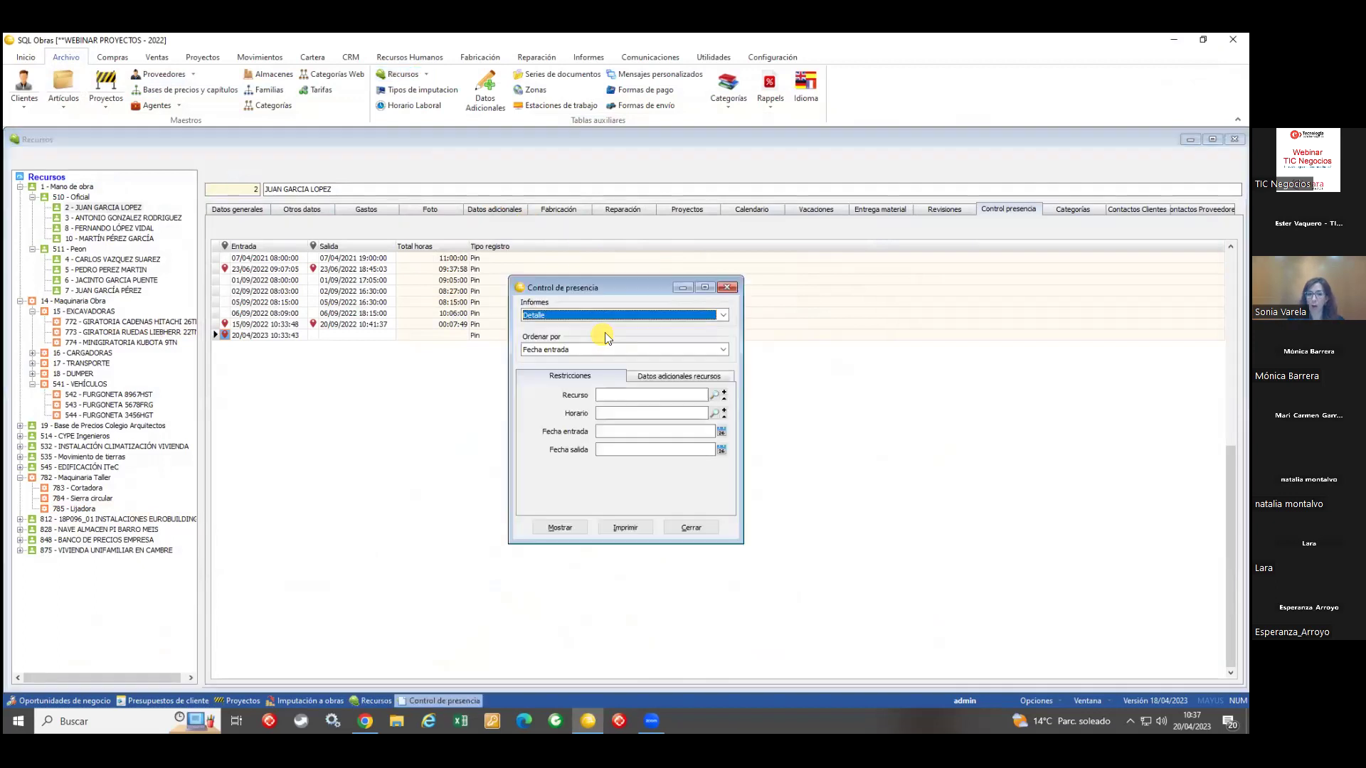
{"action": "left_click", "coordinate": [596, 316]}
{"action": "left_click", "coordinate": [579, 346]}
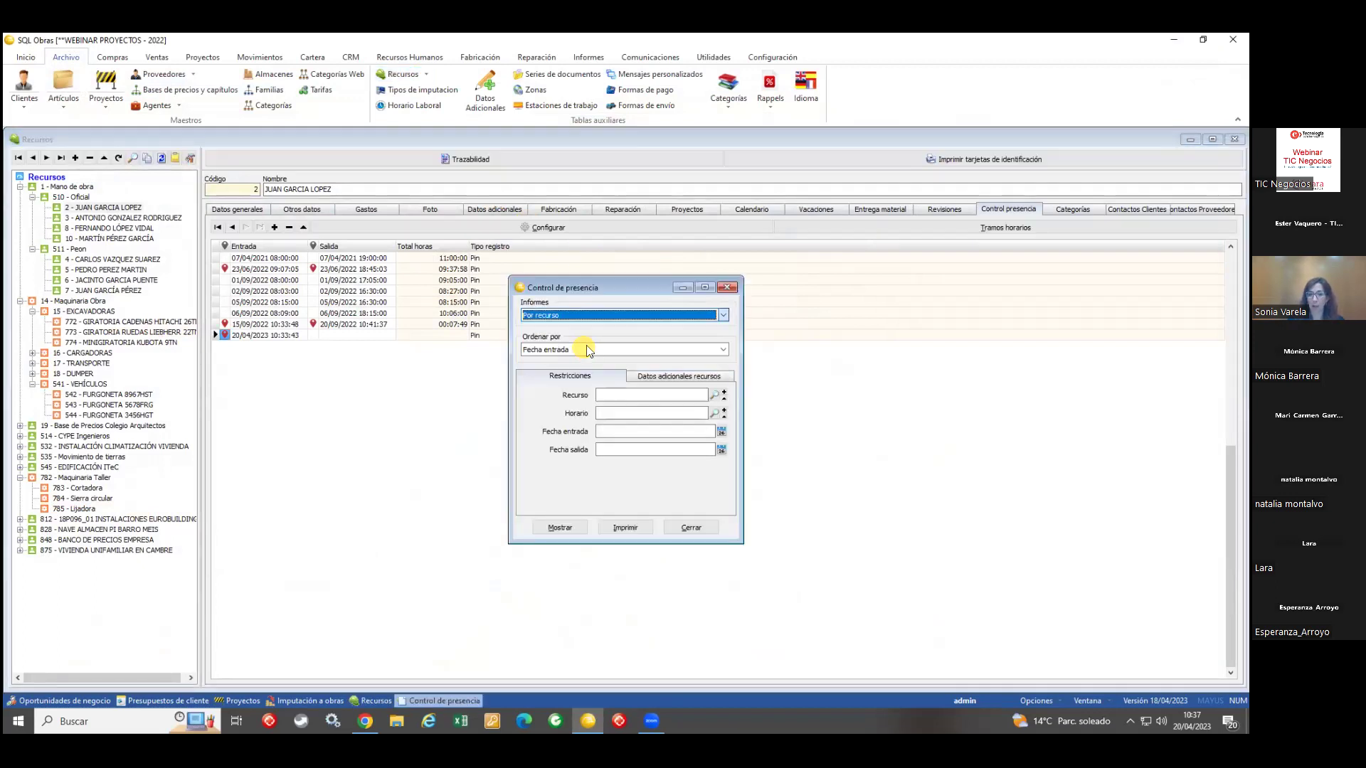
{"action": "left_click", "coordinate": [565, 526]}
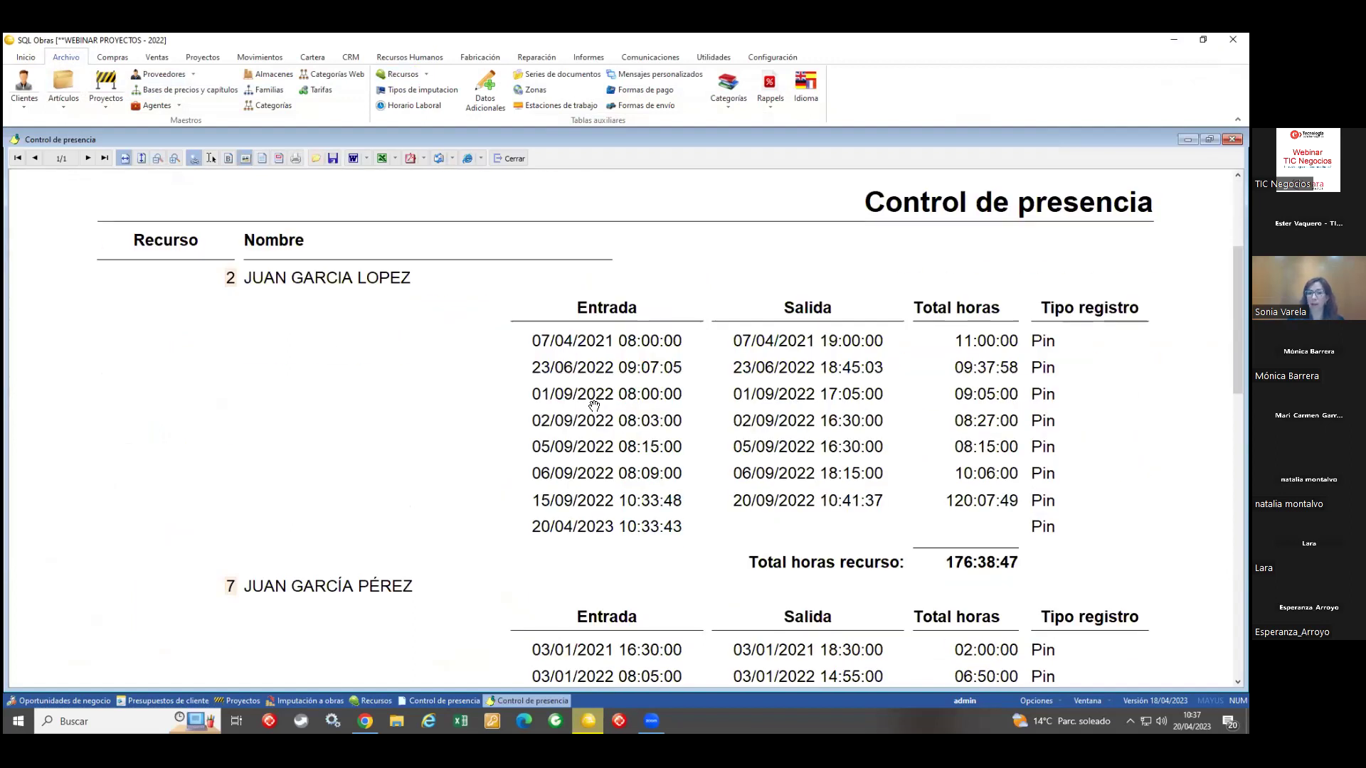
{"action": "scroll", "coordinate": [594, 405], "scroll_direction": "down", "scroll_amount": 3}
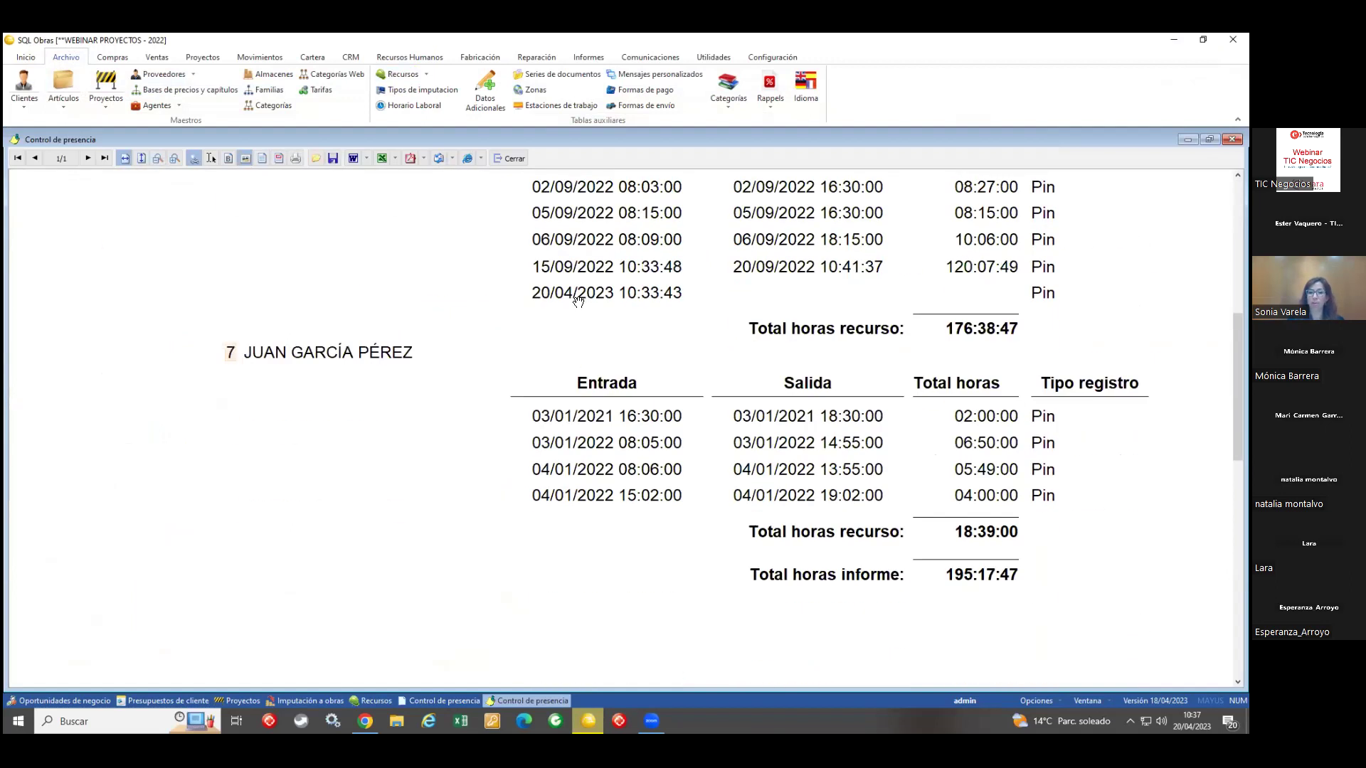
{"action": "left_click", "coordinate": [512, 157]}
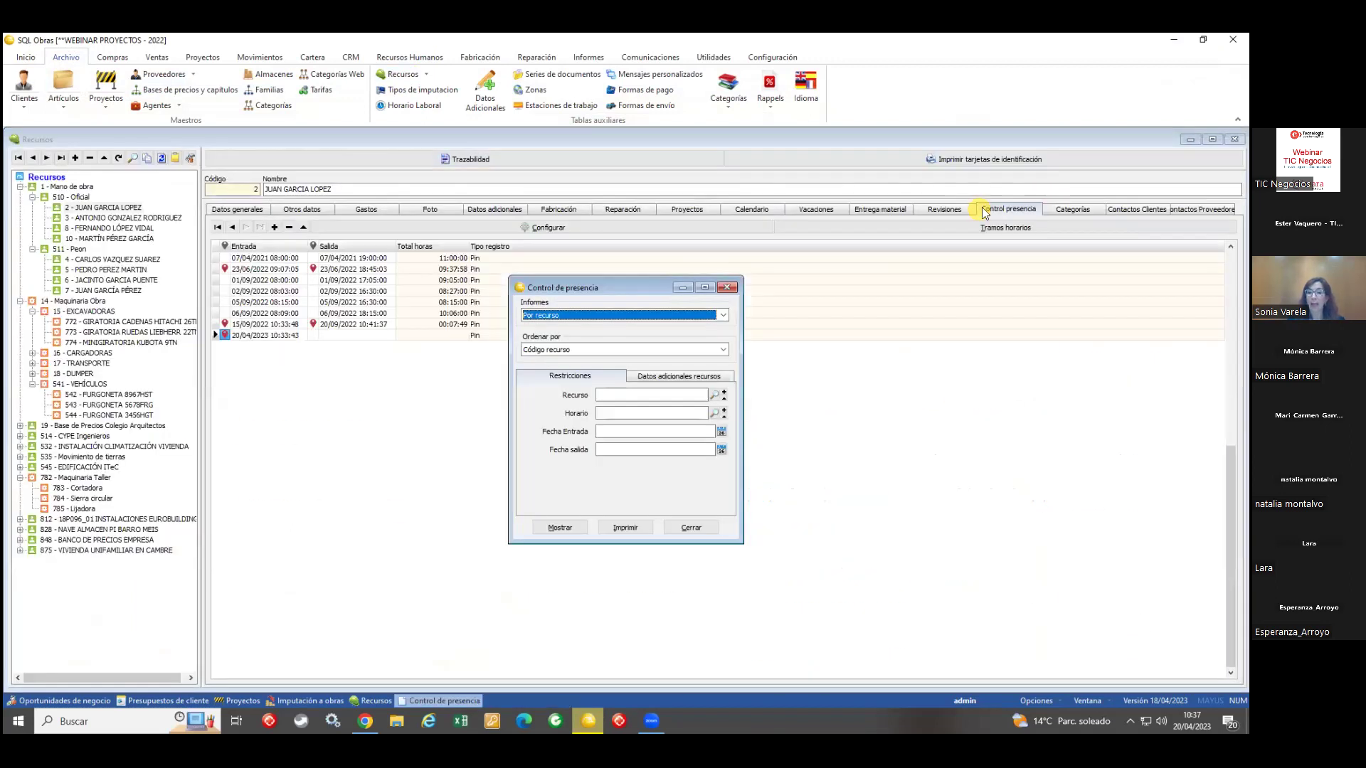
{"action": "left_click", "coordinate": [726, 287]}
Step: Review resource 2's client contacts and select the RECONOCIMIENTO MÉDICO entry
{"action": "left_click", "coordinate": [1137, 208]}
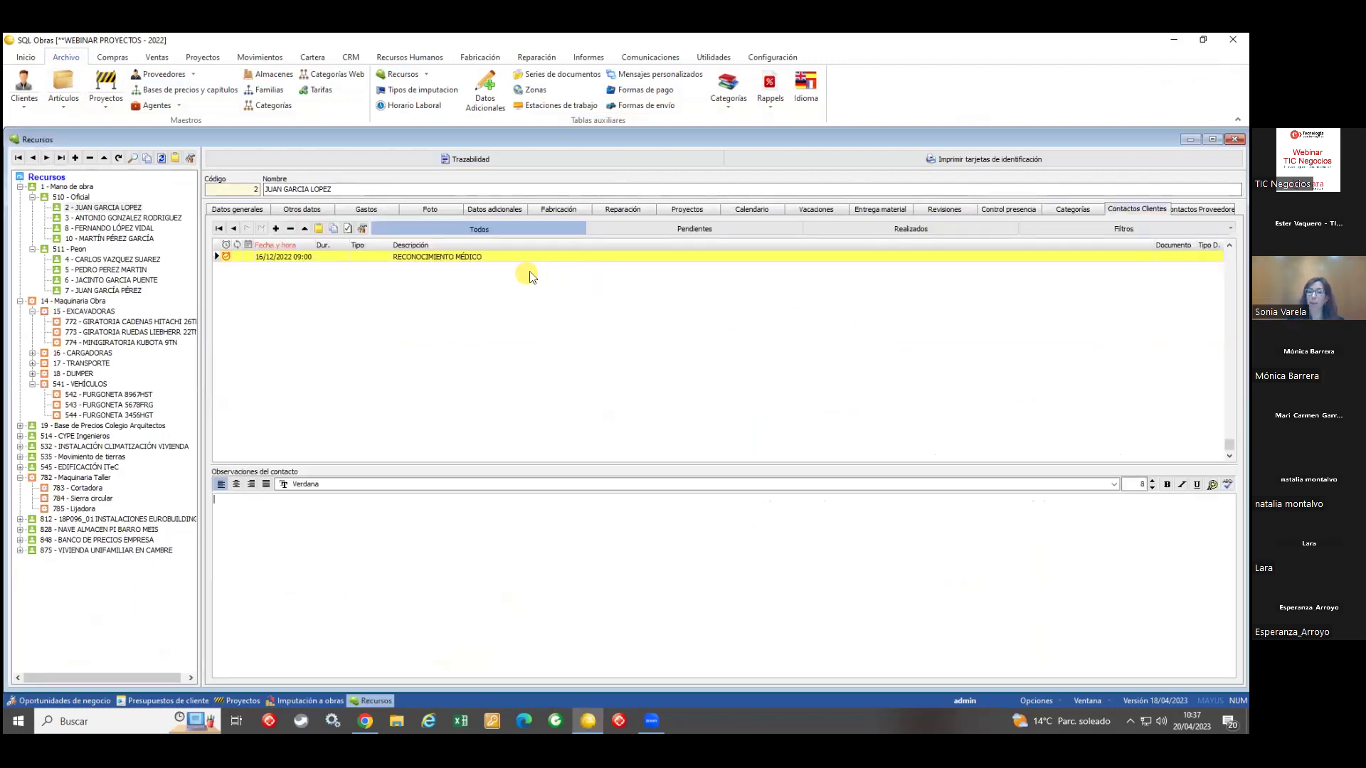
{"action": "left_click", "coordinate": [502, 261]}
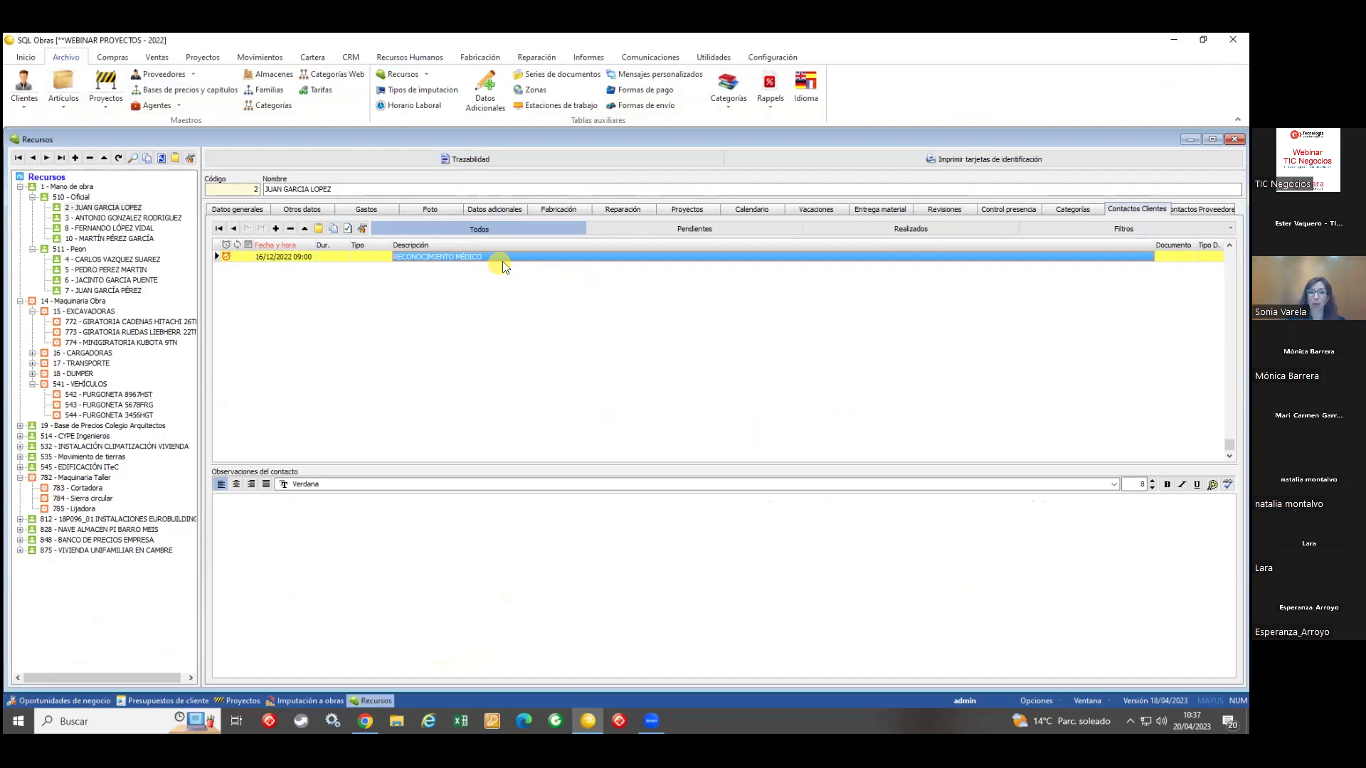
Step: Open the resource hours report and restrict its dates to 01/06/2021 through 30/06/2021
{"action": "left_click", "coordinate": [213, 60]}
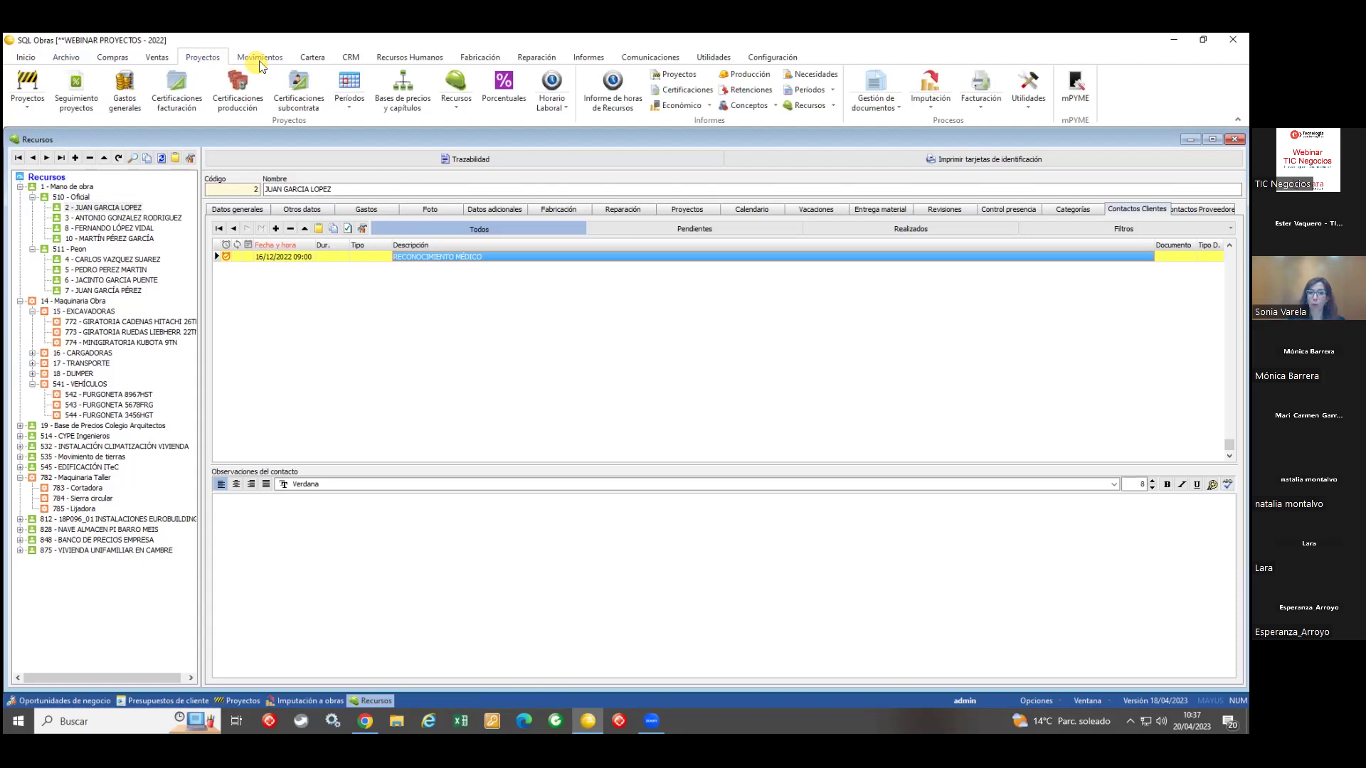
{"action": "left_click", "coordinate": [612, 80]}
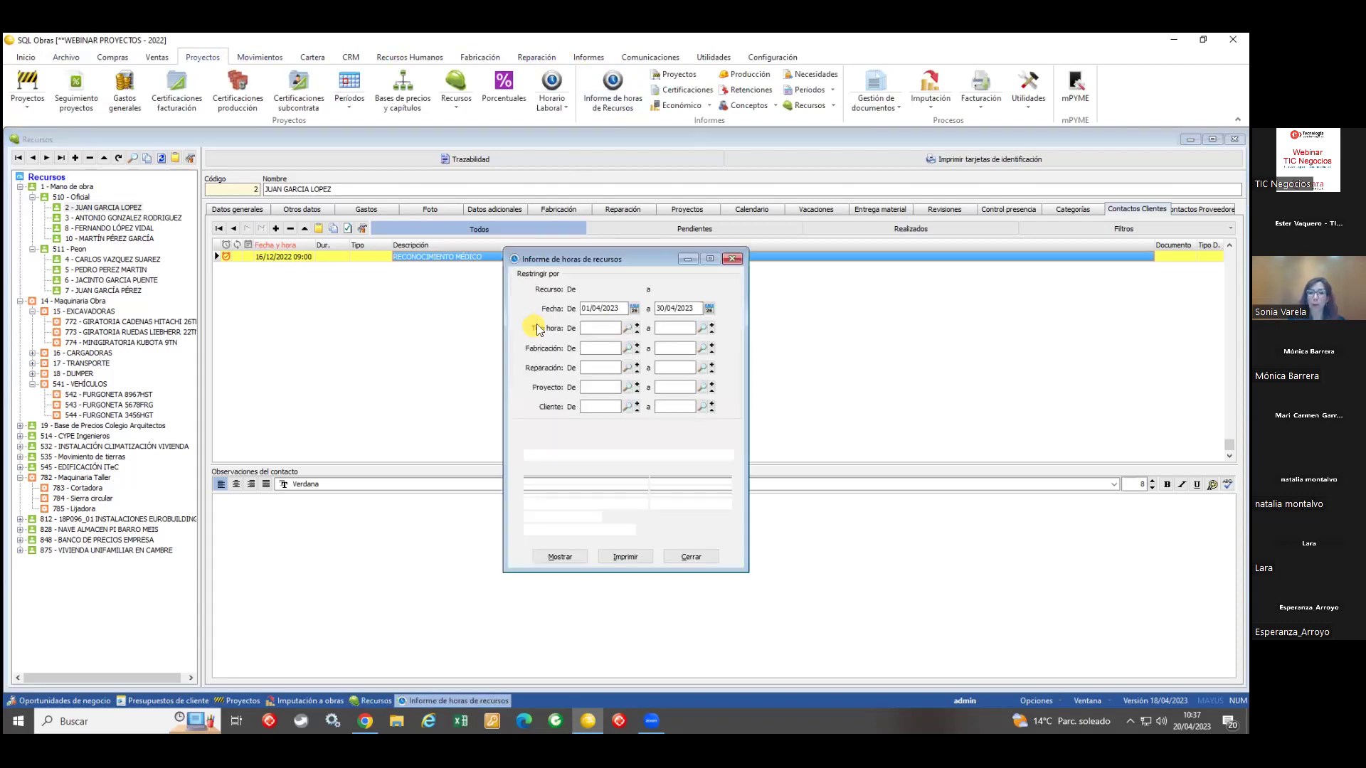
{"action": "double_click", "coordinate": [623, 307]}
{"action": "type", "text": "01"}
{"action": "type", "text": "300621"}
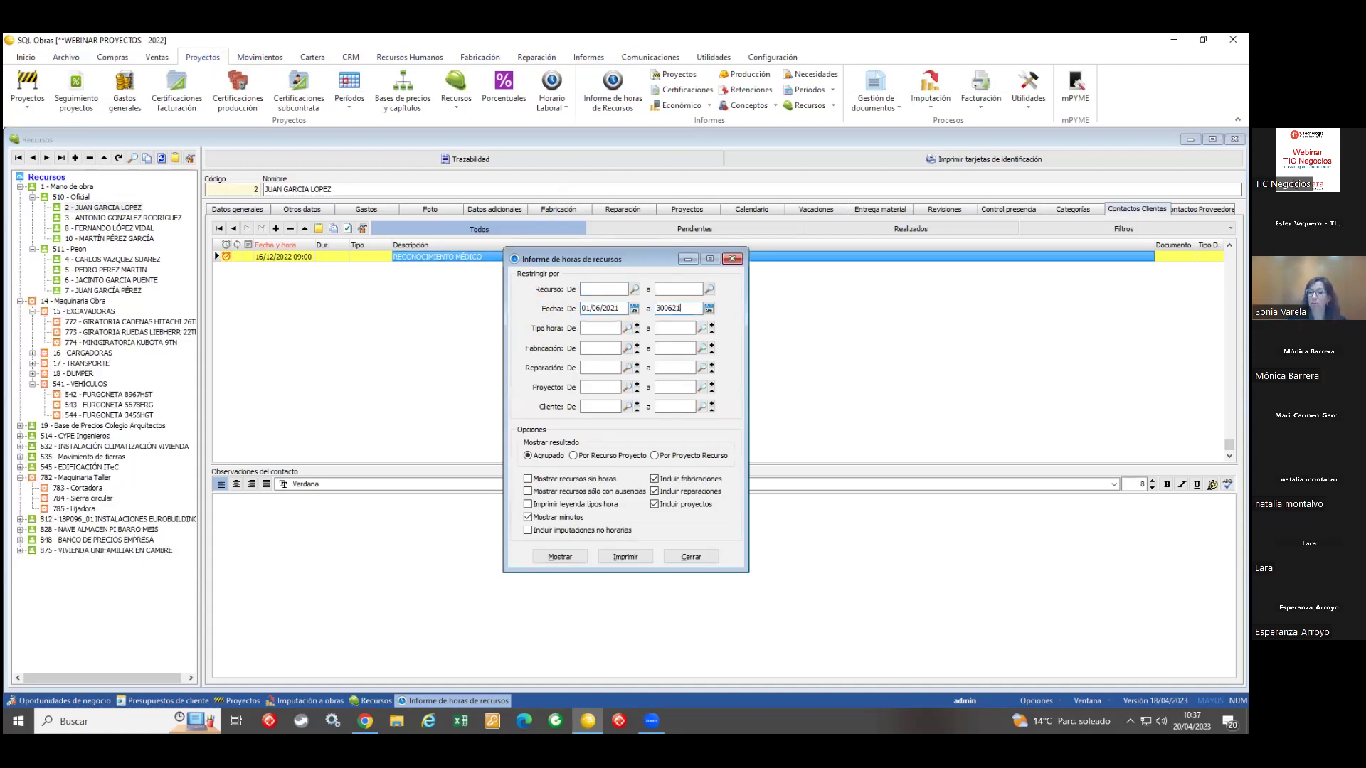
Step: Generate the grouped resource hours report for 01/06/2021 to 30/06/2021 with the hour type legend included, and close it after viewing
{"action": "key", "text": "Tab"}
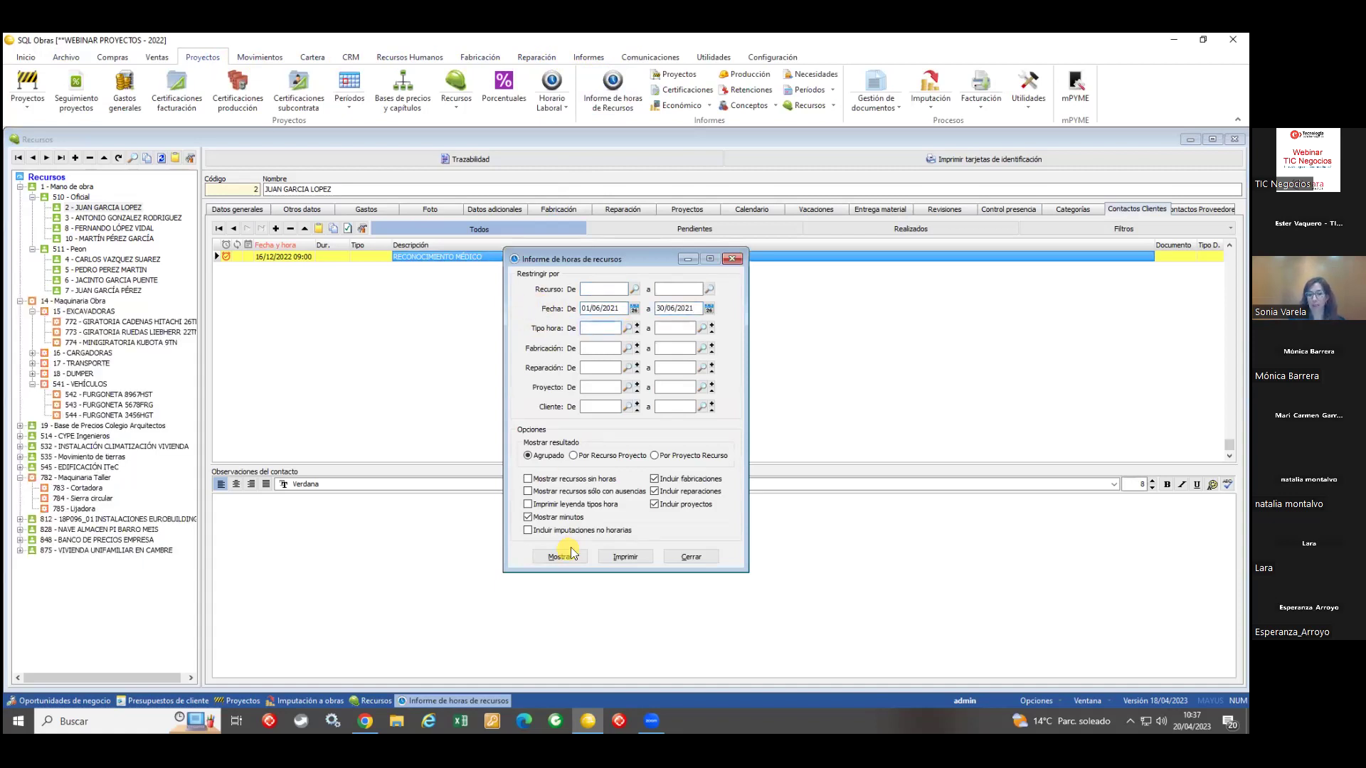
{"action": "left_click", "coordinate": [569, 503]}
{"action": "left_click", "coordinate": [560, 556]}
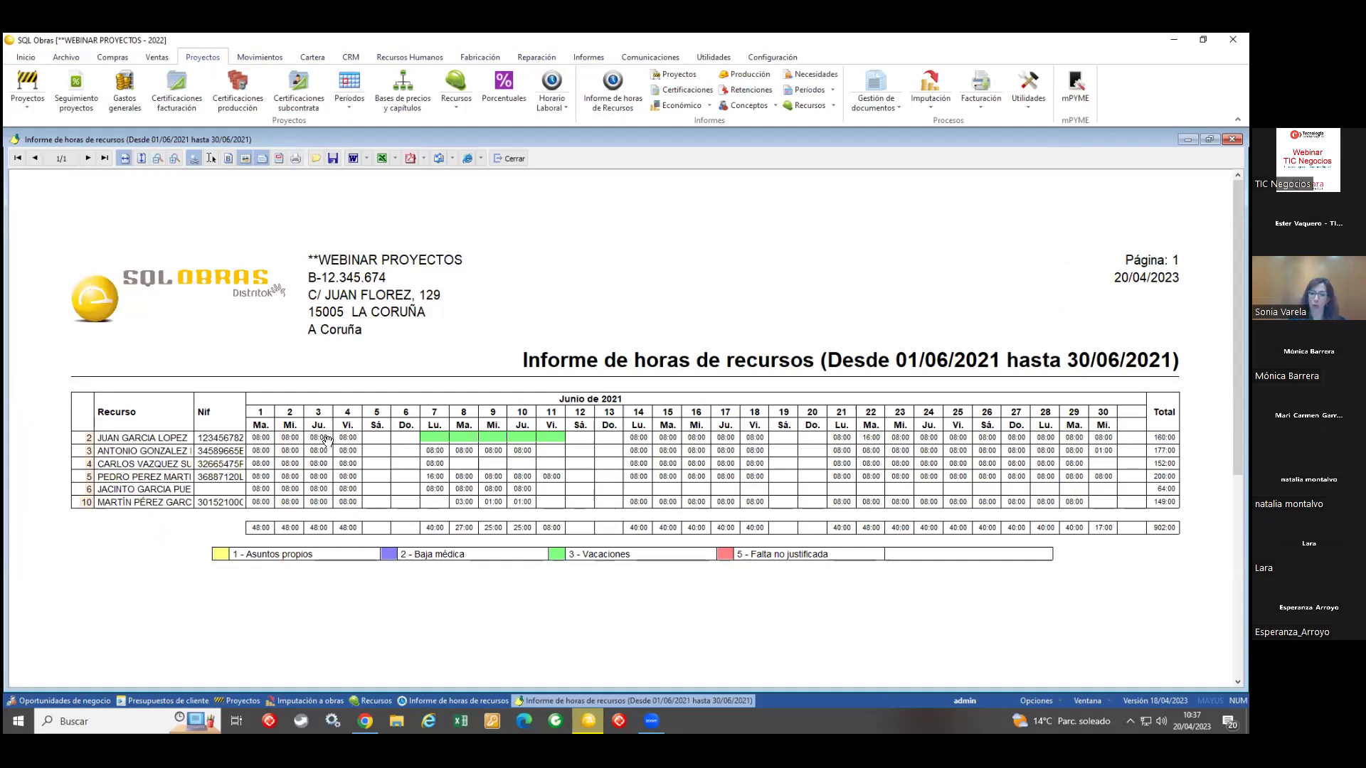
{"action": "left_click", "coordinate": [507, 159]}
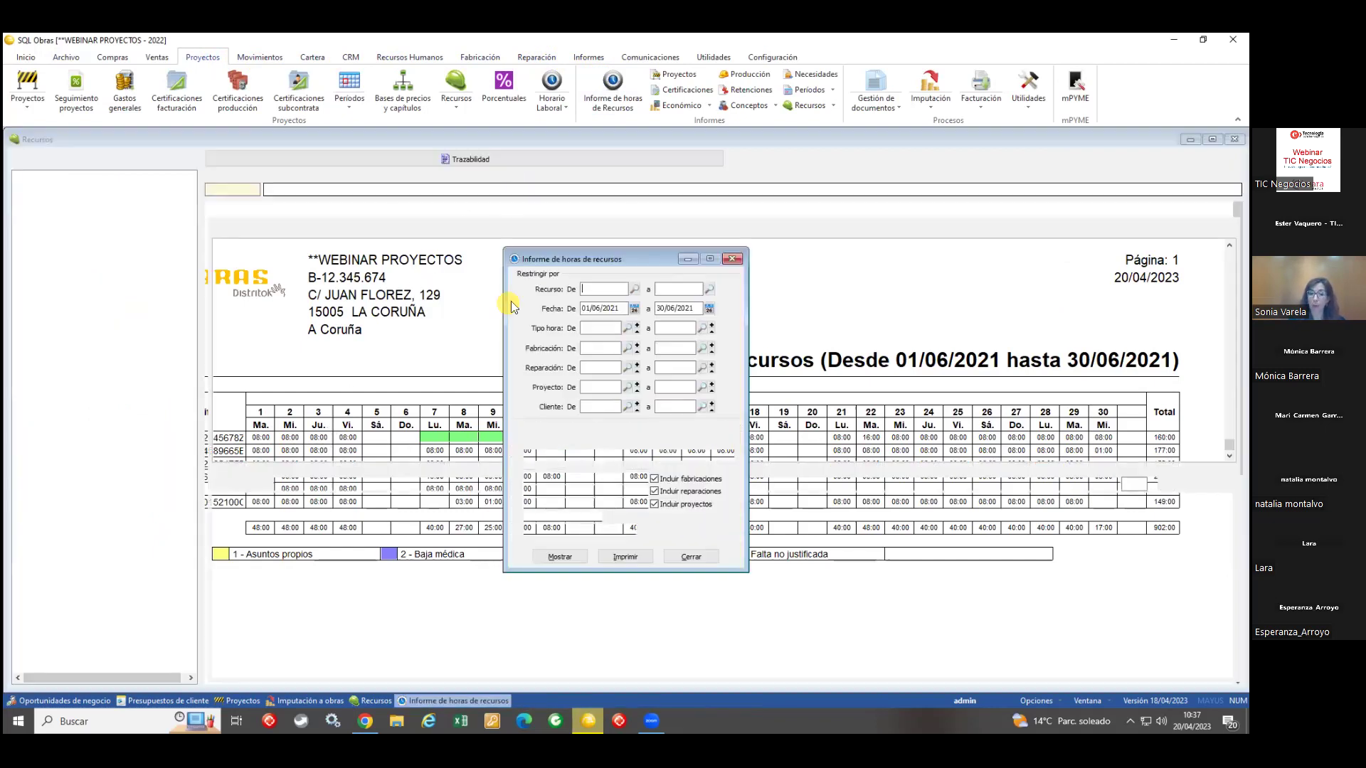
Step: Generate the resource hours report broken down by resource and project, review the hours per resource, and close it
{"action": "left_click", "coordinate": [578, 455]}
{"action": "left_click", "coordinate": [559, 556]}
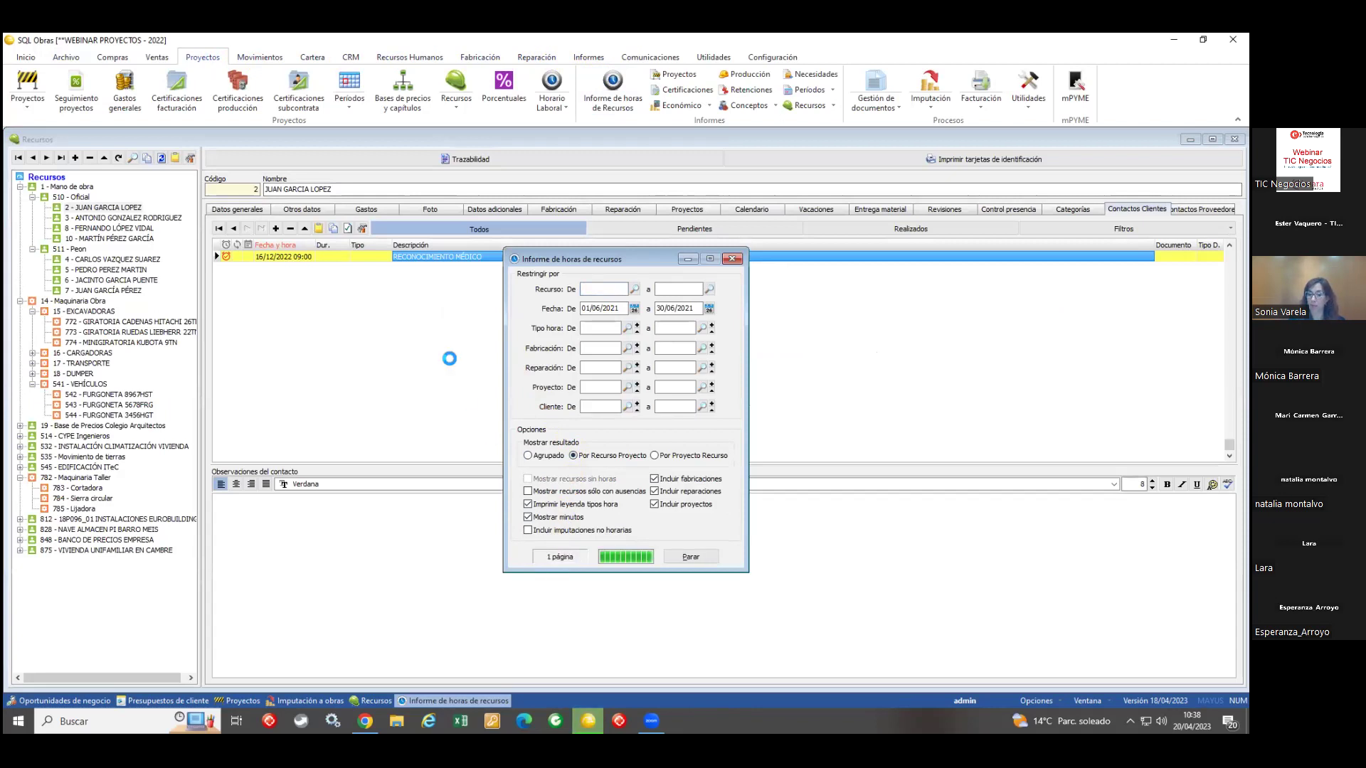
{"action": "scroll", "coordinate": [173, 325], "scroll_direction": "down", "scroll_amount": 2}
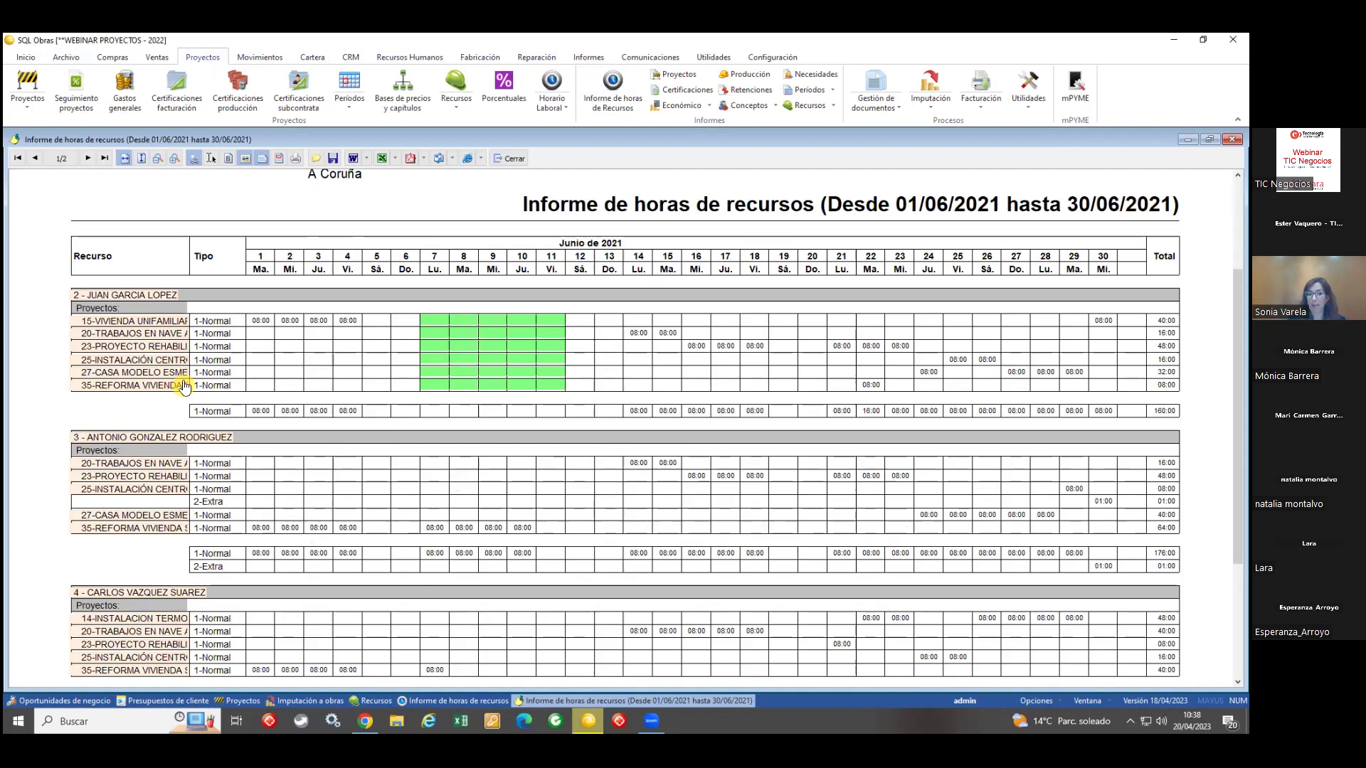
{"action": "left_click", "coordinate": [512, 158]}
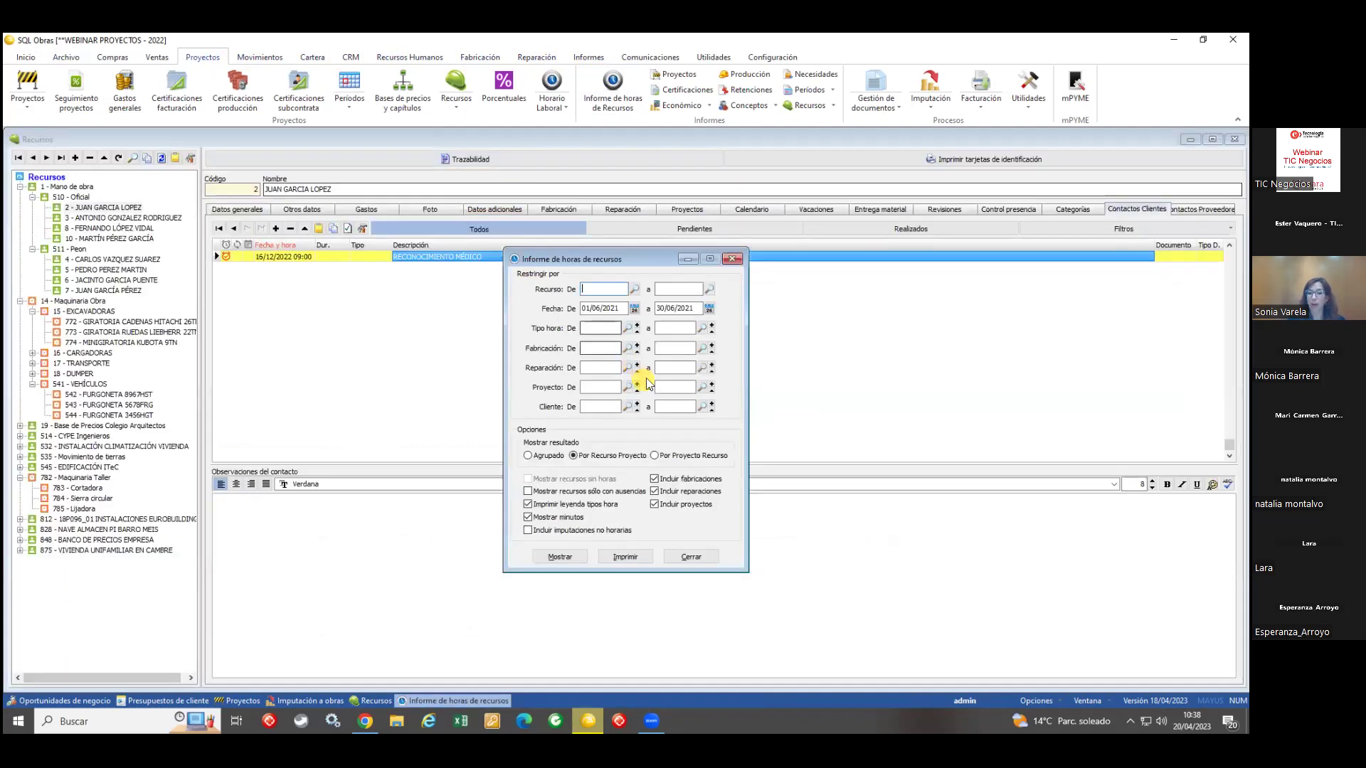
Step: Generate the resource hours report broken down by project and resource, review the hours per project, and close it
{"action": "left_click", "coordinate": [559, 556]}
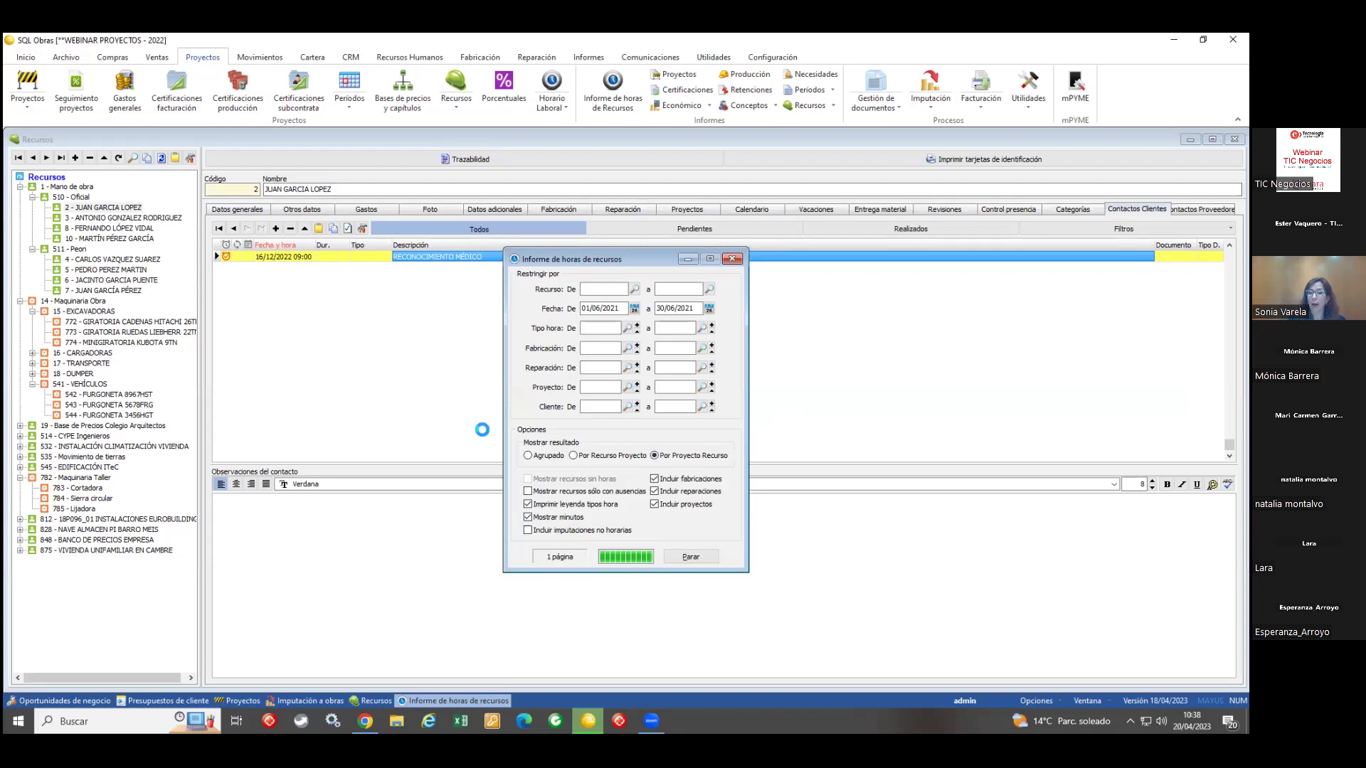
{"action": "scroll", "coordinate": [450, 374], "scroll_direction": "down", "scroll_amount": 3}
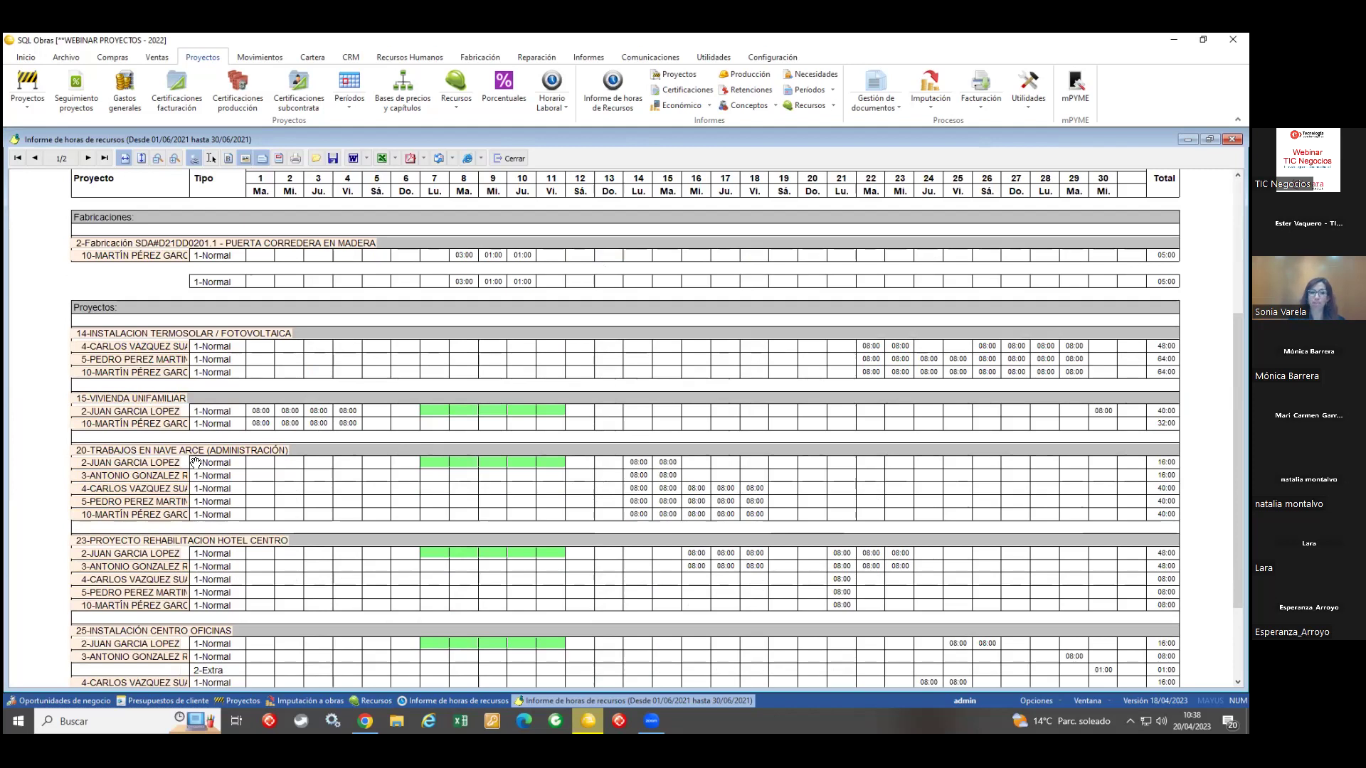
{"action": "left_click", "coordinate": [515, 160]}
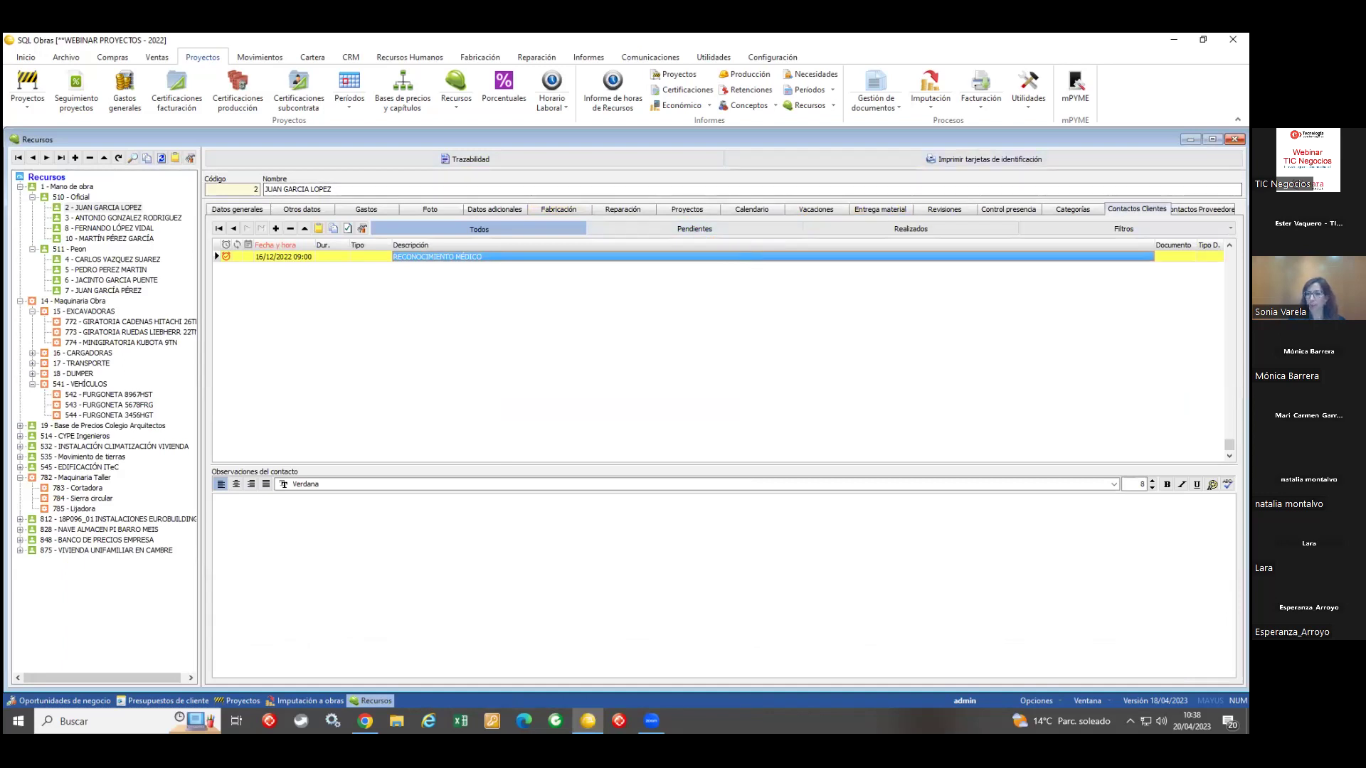
Step: Close the Recursos and Imputación a obras windows and show the general data of project REFORMA VIVIENDA SAN ANDRÉS 35
{"action": "key", "text": "ctrl+F4"}
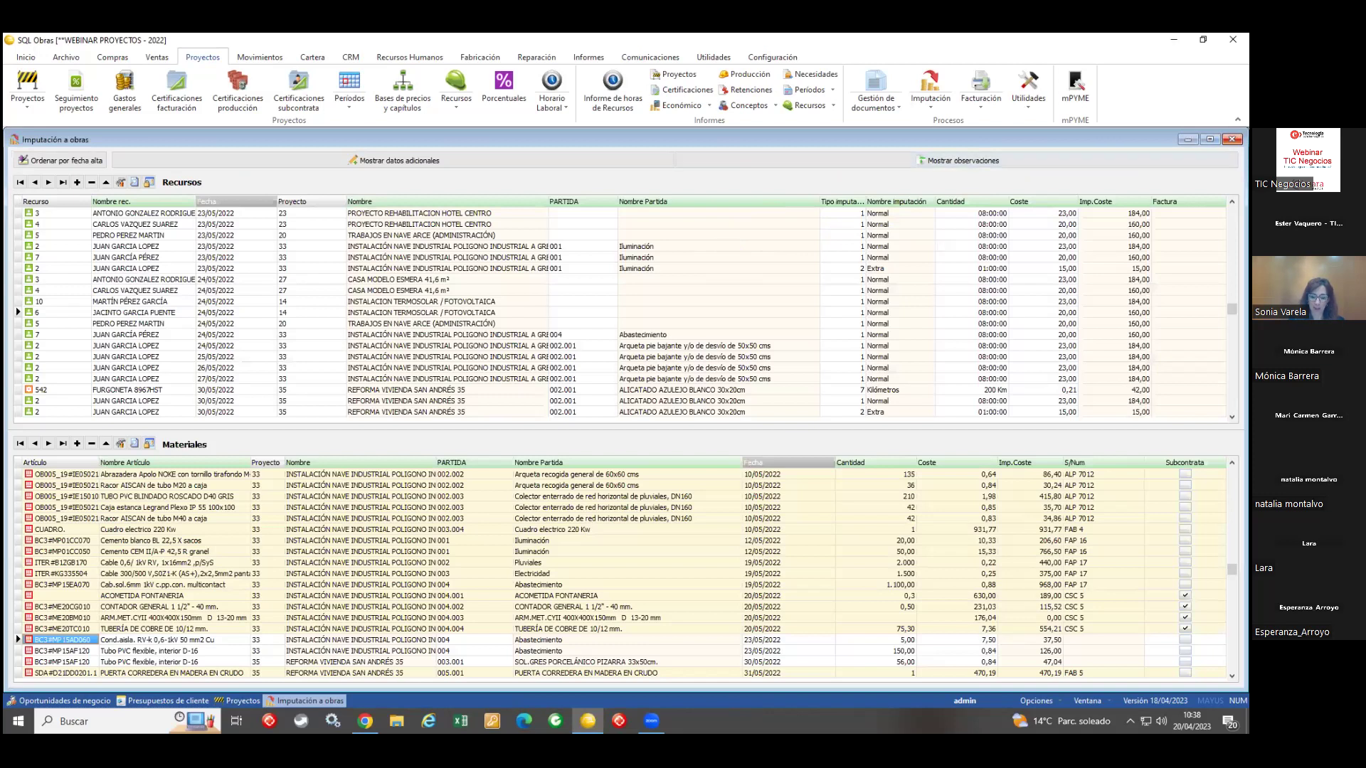
{"action": "left_click", "coordinate": [1233, 138]}
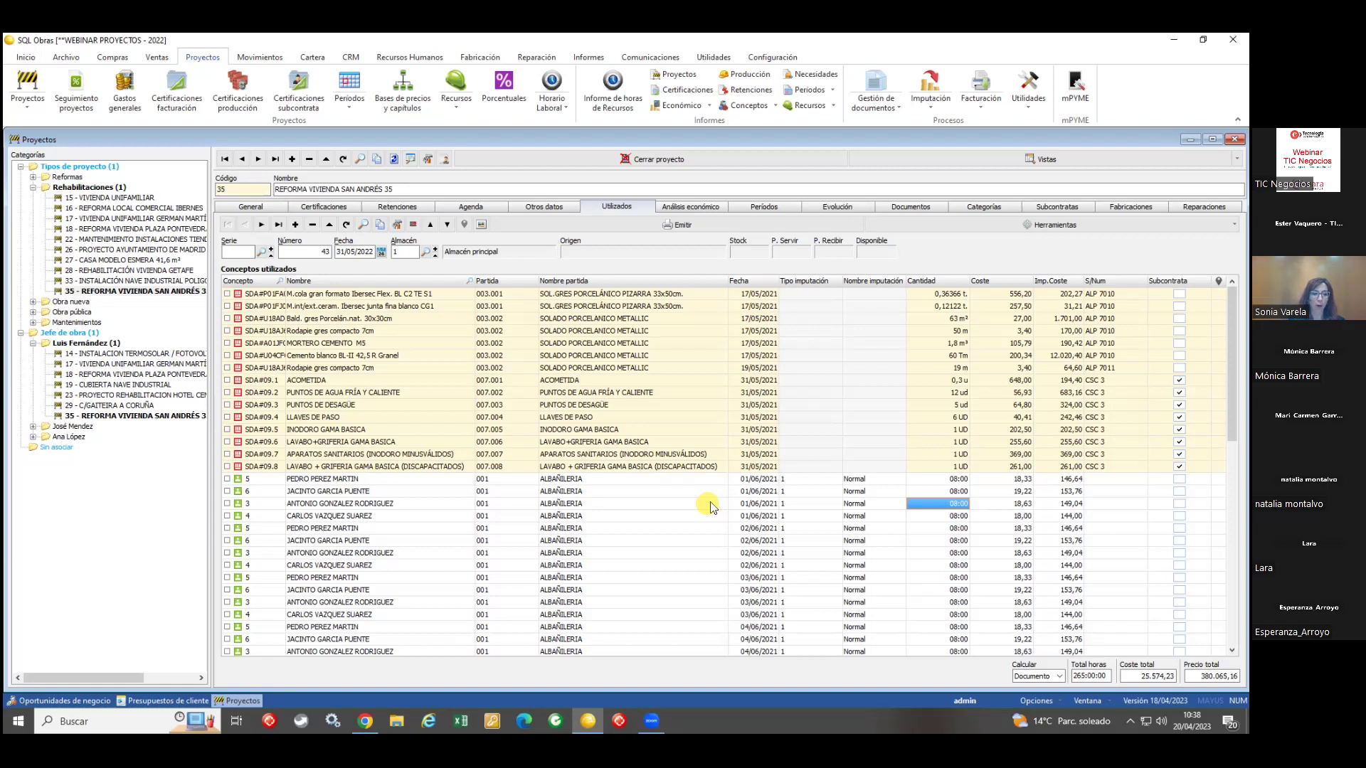
{"action": "left_click", "coordinate": [252, 207]}
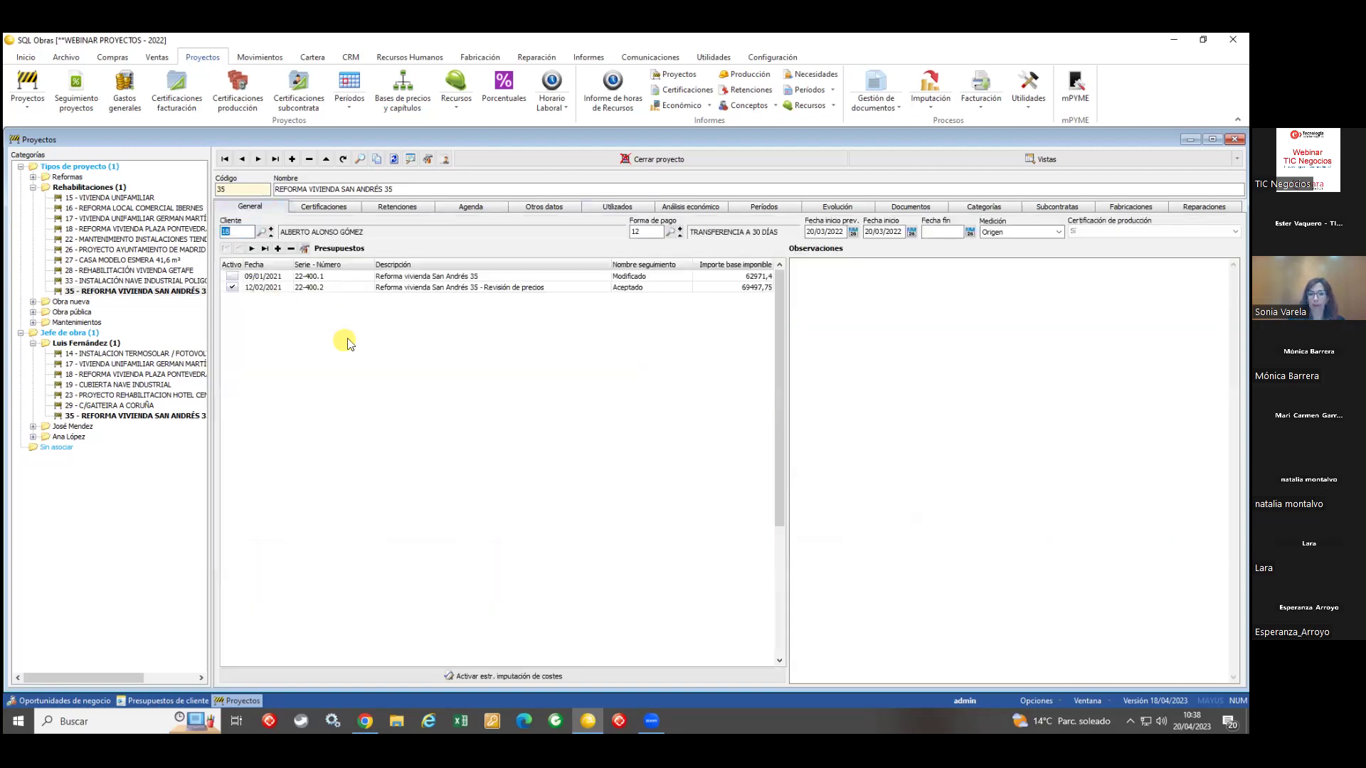
Step: Open the project's accepted Revisión de precios budget, check which documents it can be sent to, and close it
{"action": "double_click", "coordinate": [368, 287]}
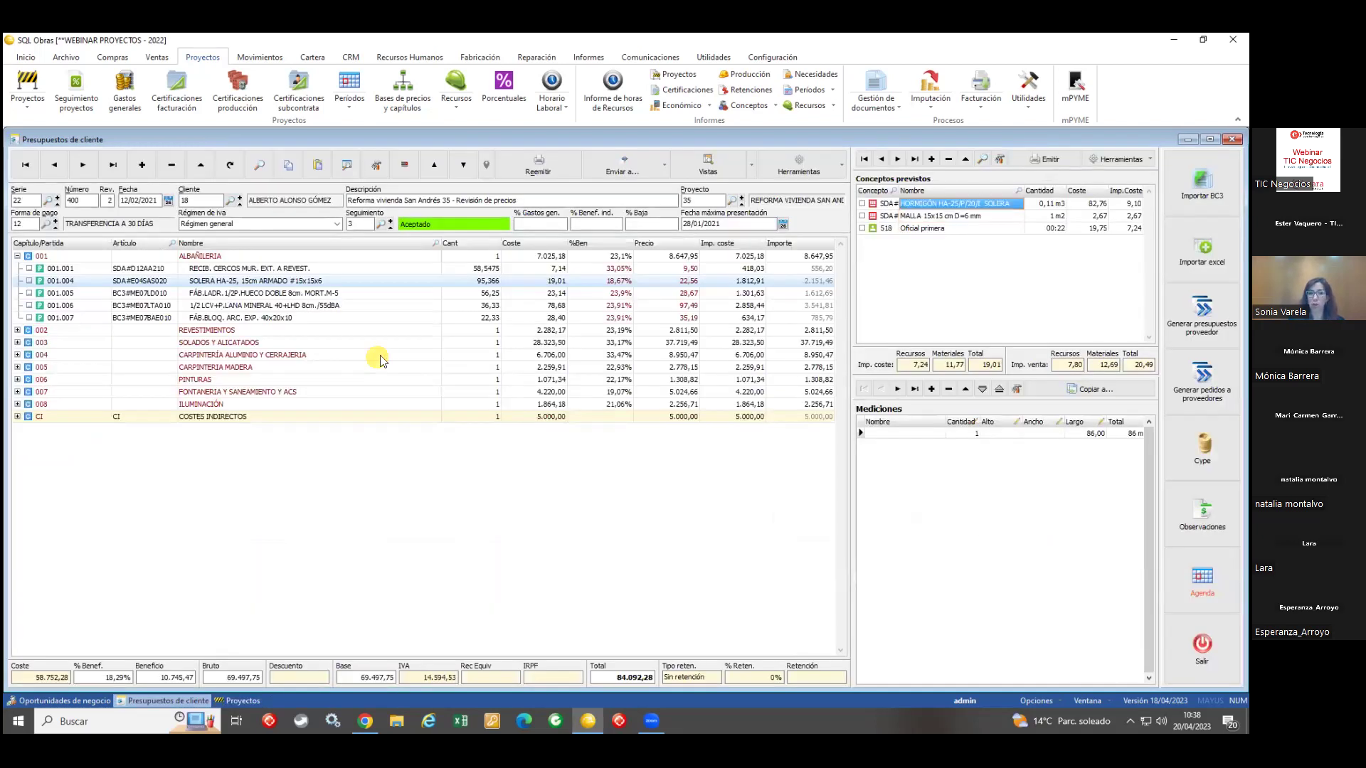
{"action": "left_click", "coordinate": [630, 176]}
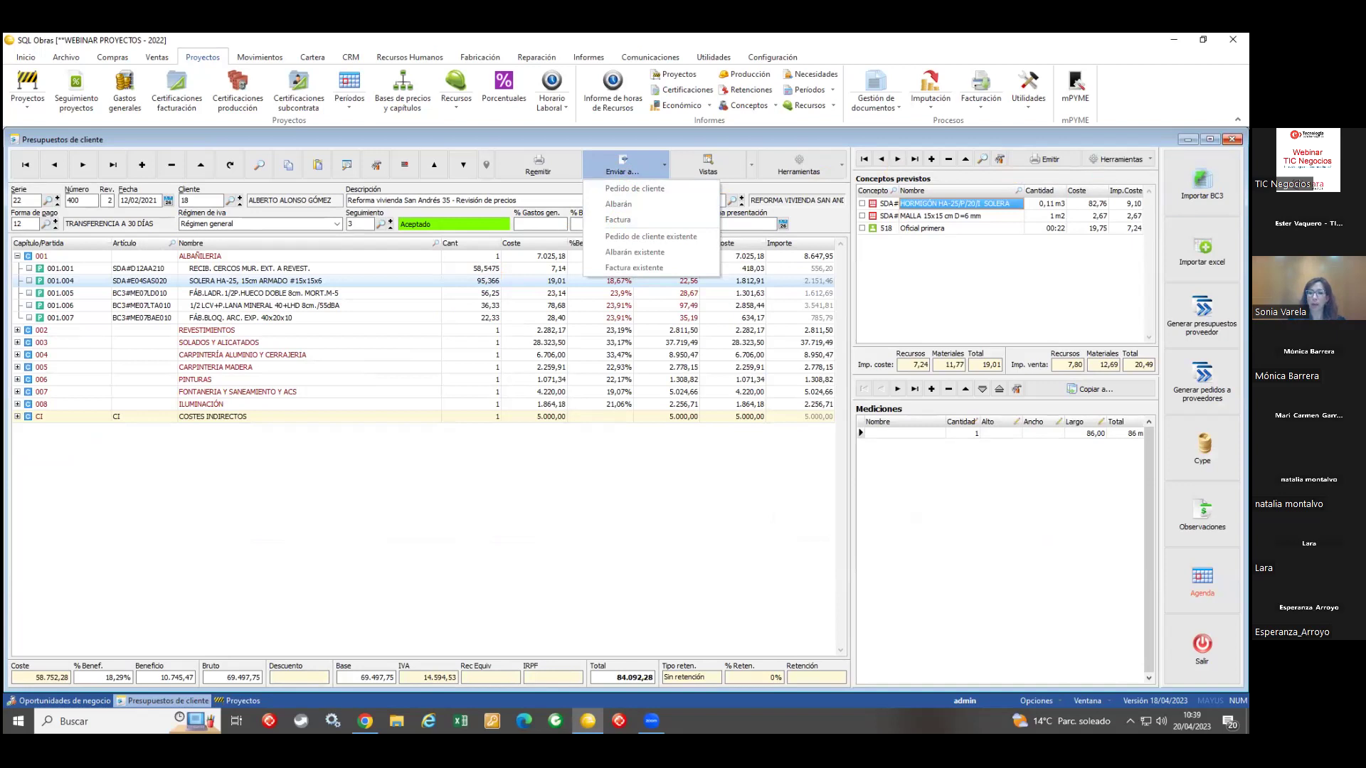
{"action": "key", "text": "Escape"}
{"action": "key", "text": "Escape"}
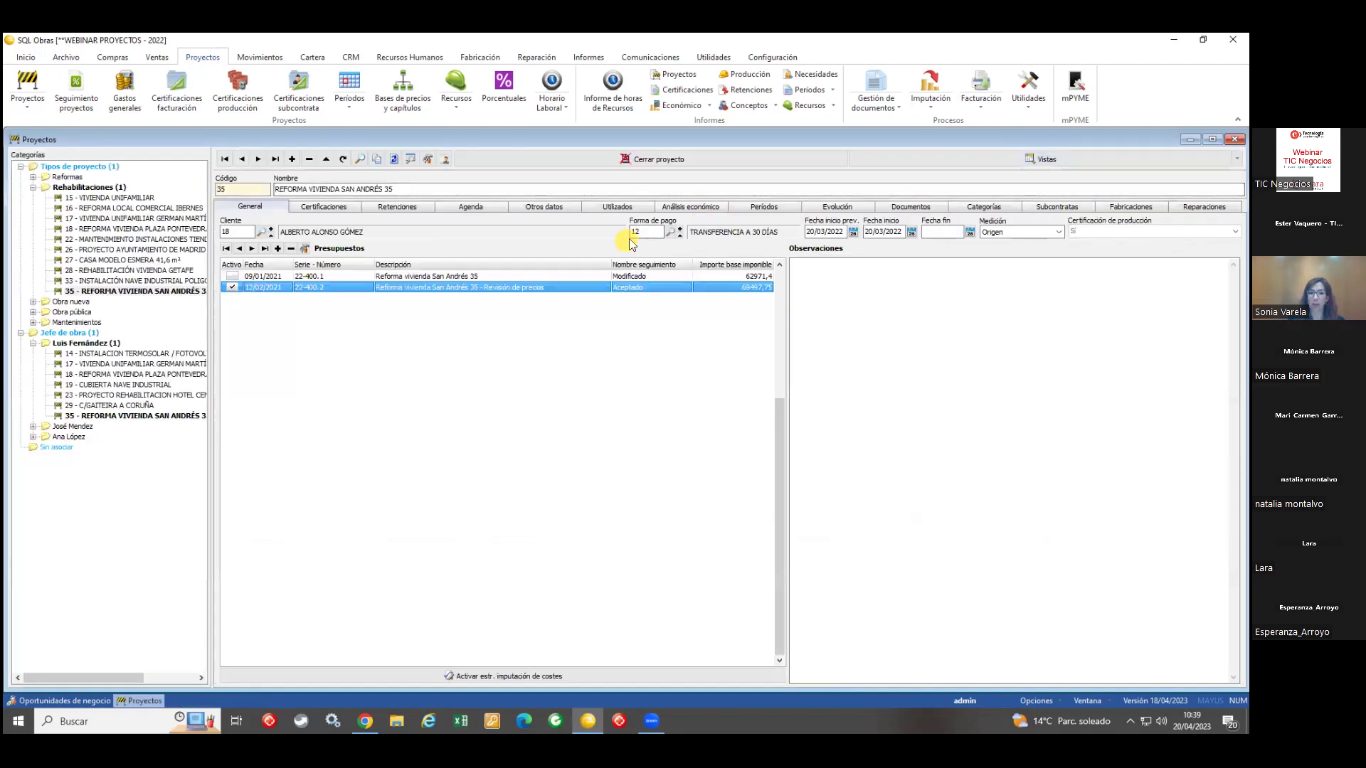
Step: Show the project's certifications, widen the production certifications list, and select production certification 30-2 in it
{"action": "left_click", "coordinate": [334, 207]}
{"action": "left_click", "coordinate": [333, 252]}
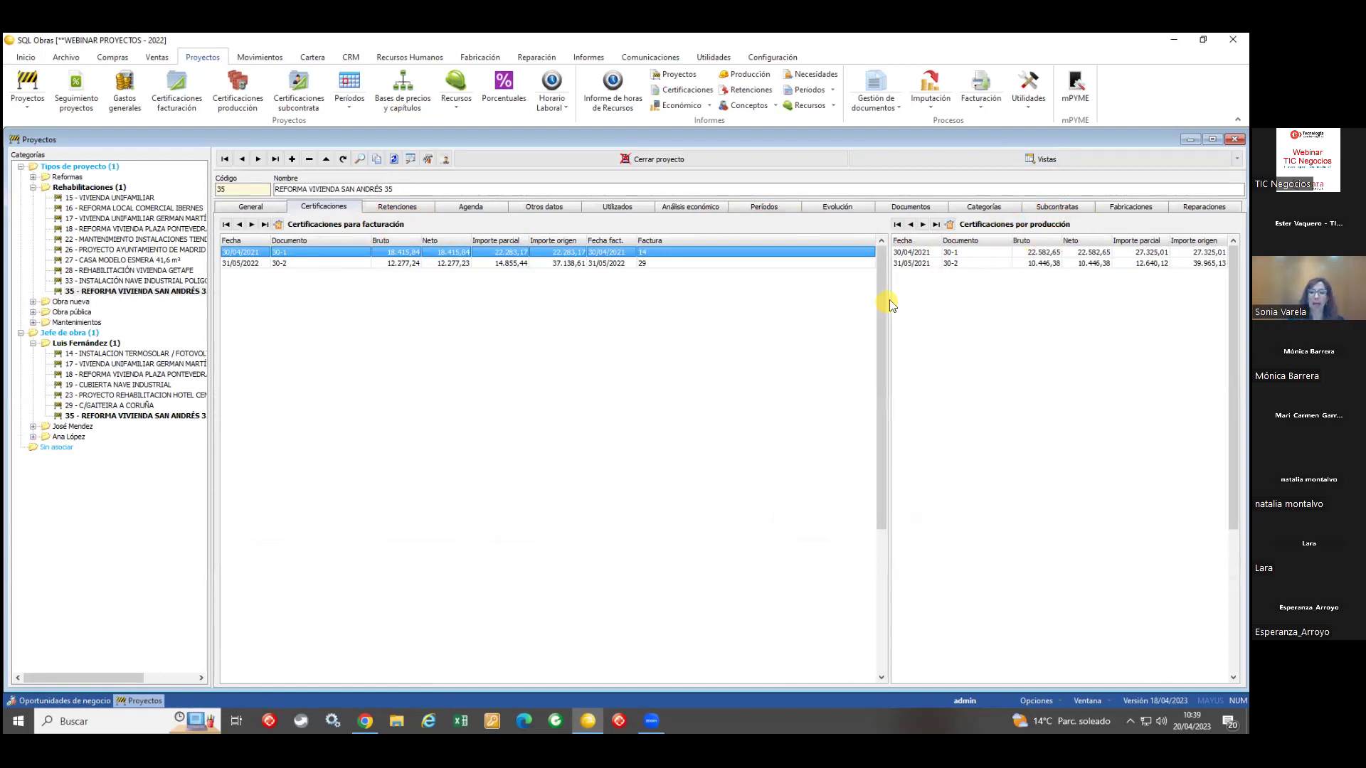
{"action": "left_click_drag", "start_coordinate": [889, 302], "coordinate": [797, 299]}
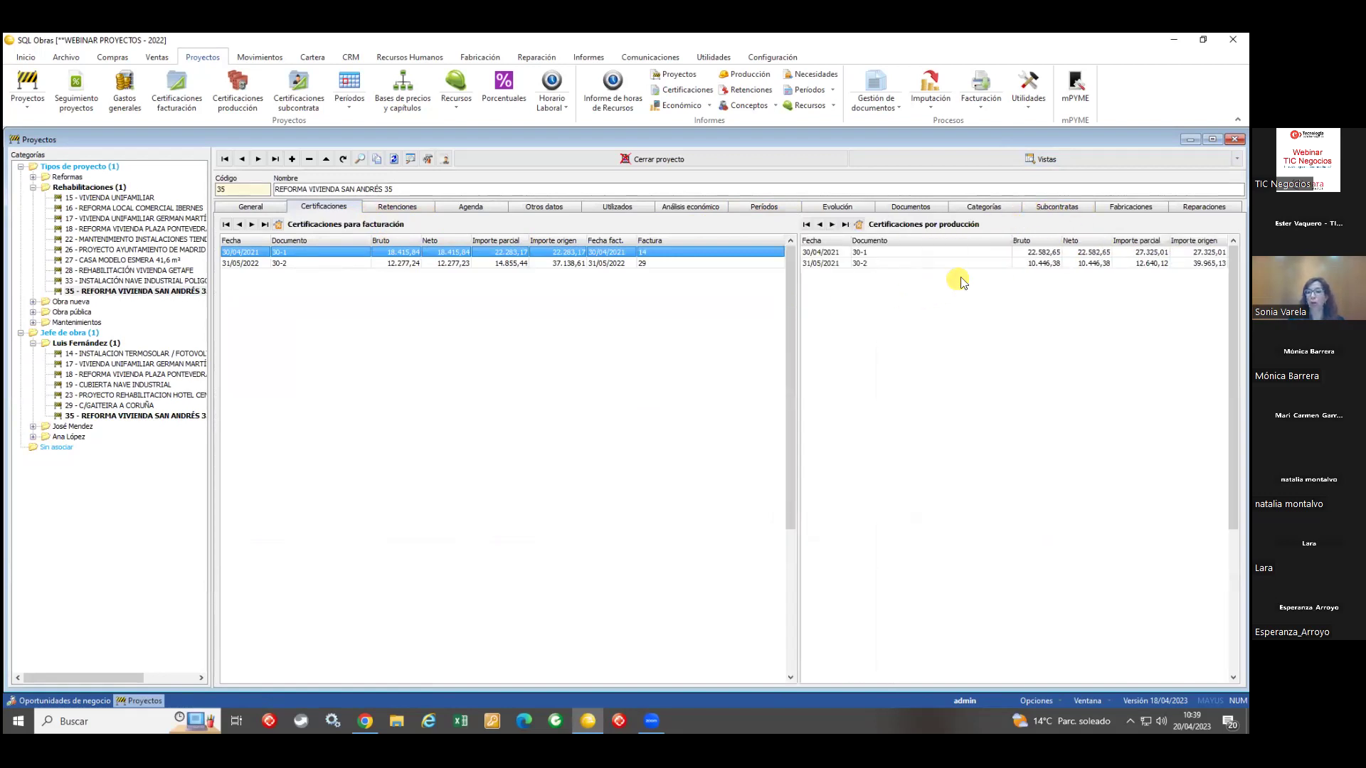
{"action": "left_click", "coordinate": [992, 260]}
{"action": "left_click", "coordinate": [992, 263]}
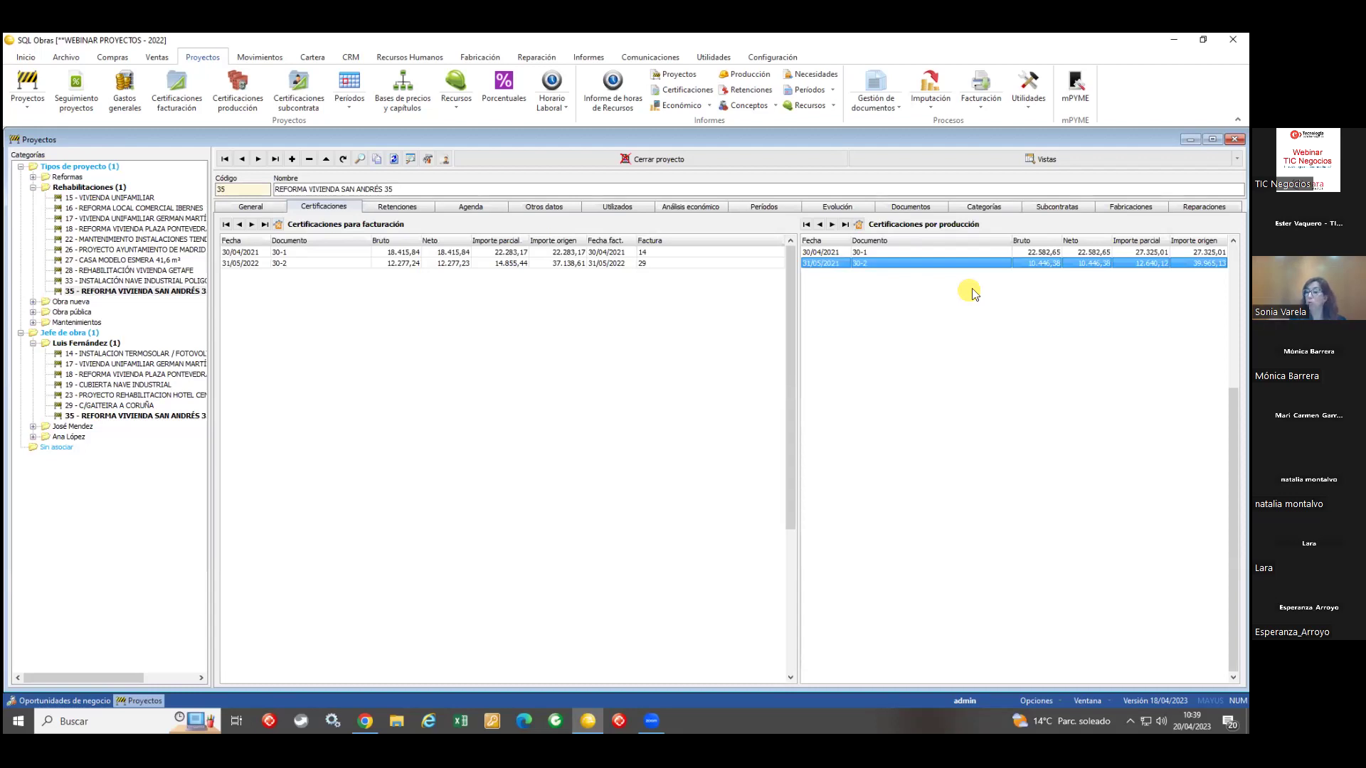
Step: Open billing certification 30-2 of 31/05/2022 in a maximized window and expand its ALBAÑILERIA chapter
{"action": "double_click", "coordinate": [490, 268]}
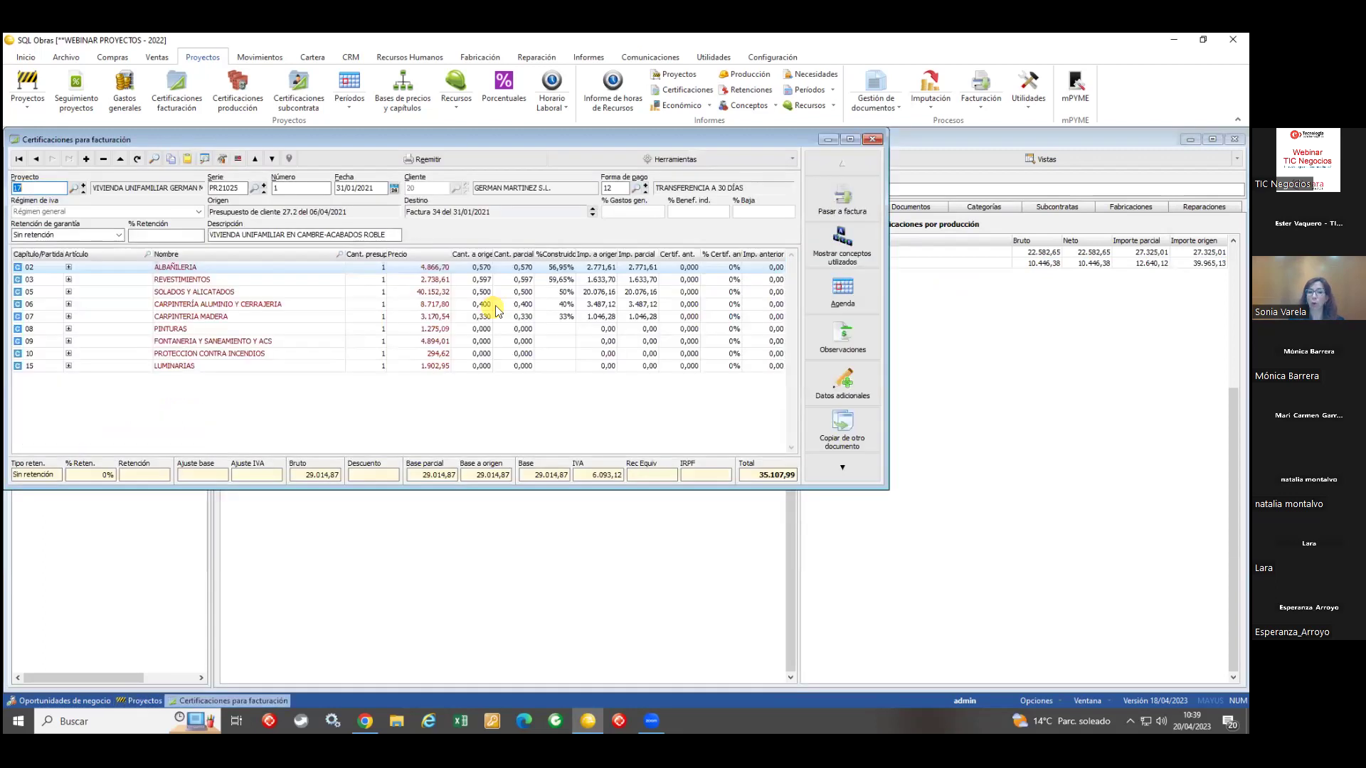
{"action": "double_click", "coordinate": [532, 143]}
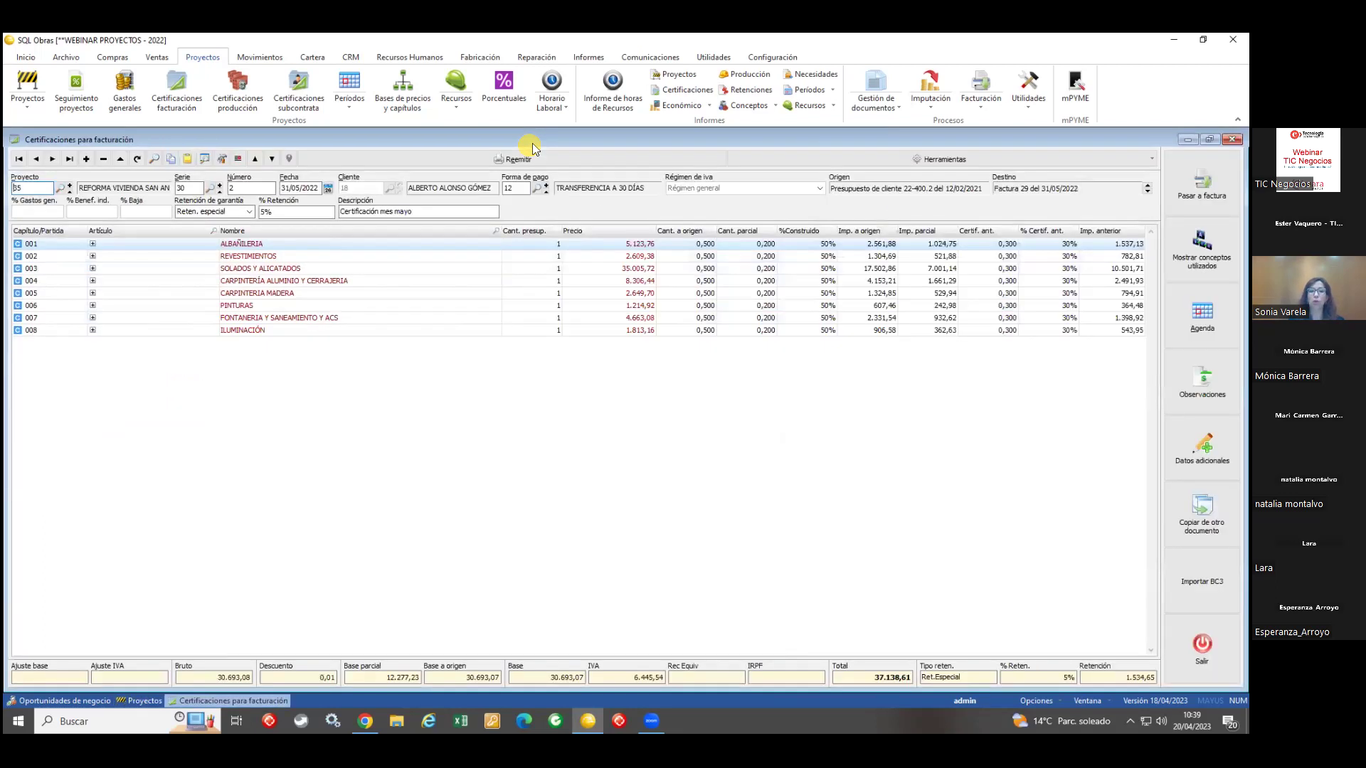
{"action": "left_click", "coordinate": [93, 244]}
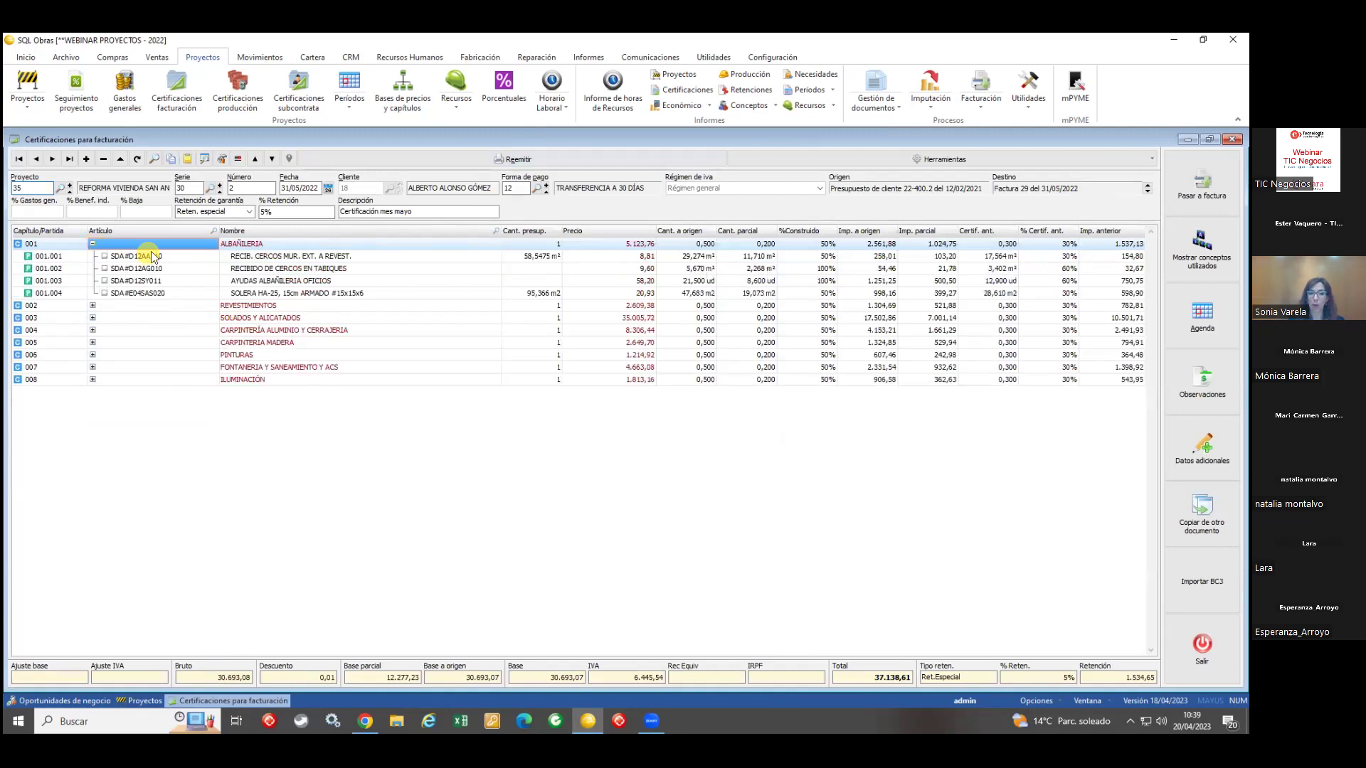
Step: Examine the budgeted quantity, quantity to origin and percentage built of RECIB. CERCOS MUR. EXT. A REVEST., and collapse the ALBAÑILERIA chapter
{"action": "left_click", "coordinate": [278, 268]}
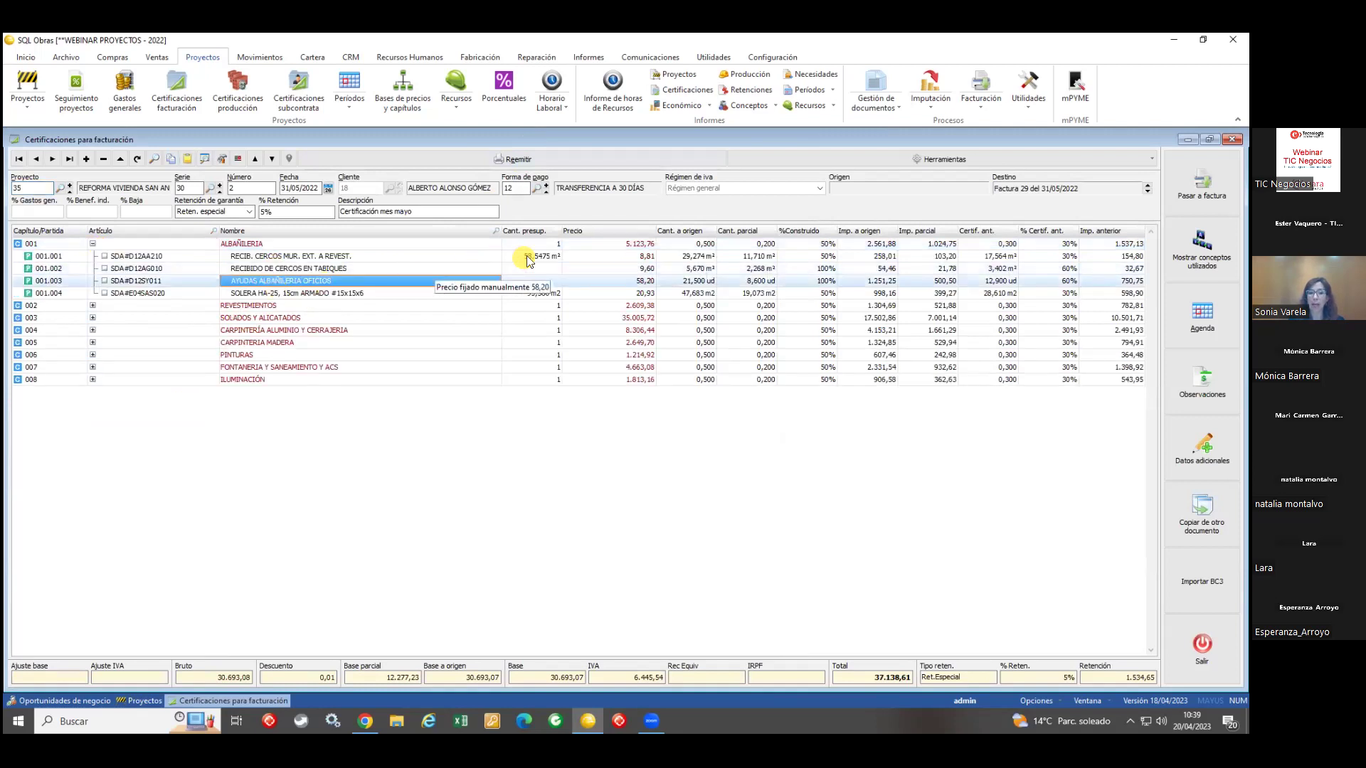
{"action": "left_click", "coordinate": [529, 258]}
{"action": "mouse_move", "coordinate": [529, 260]}
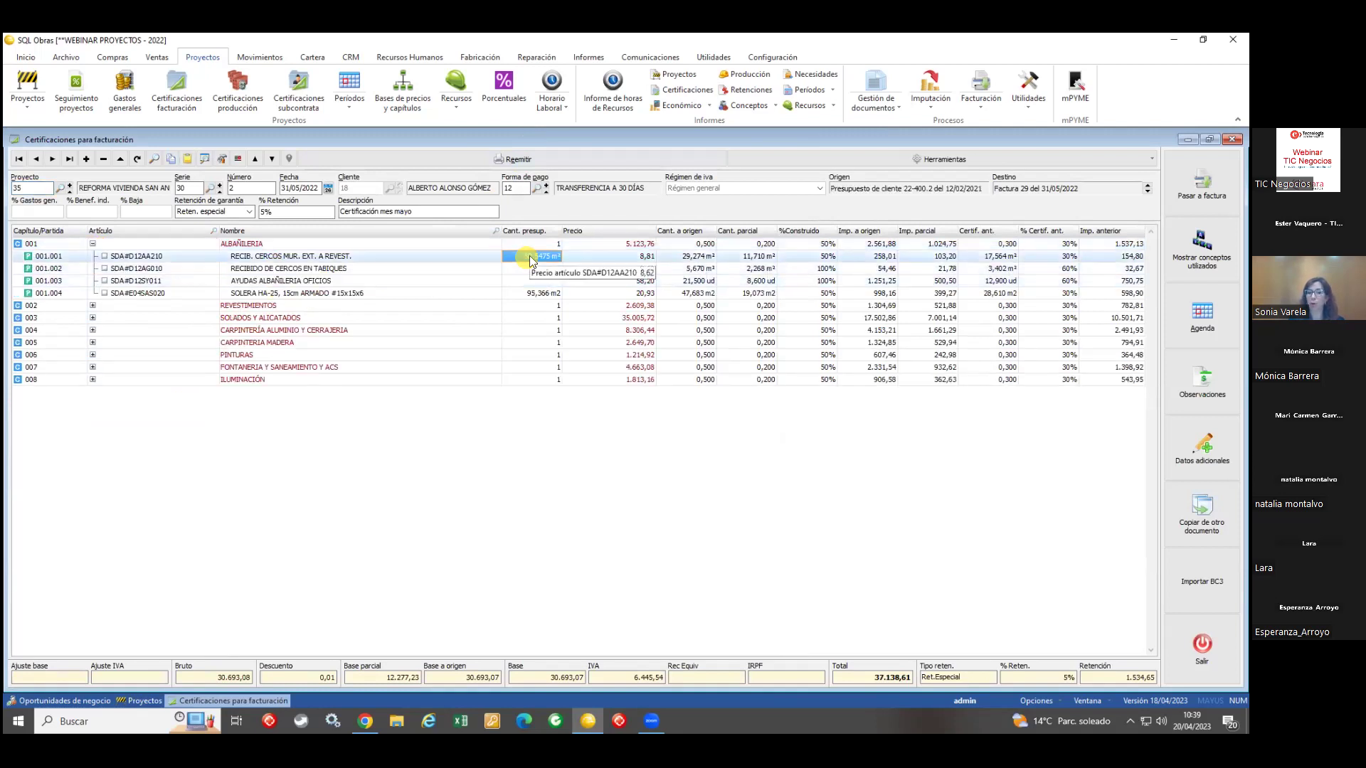
{"action": "left_click", "coordinate": [697, 257]}
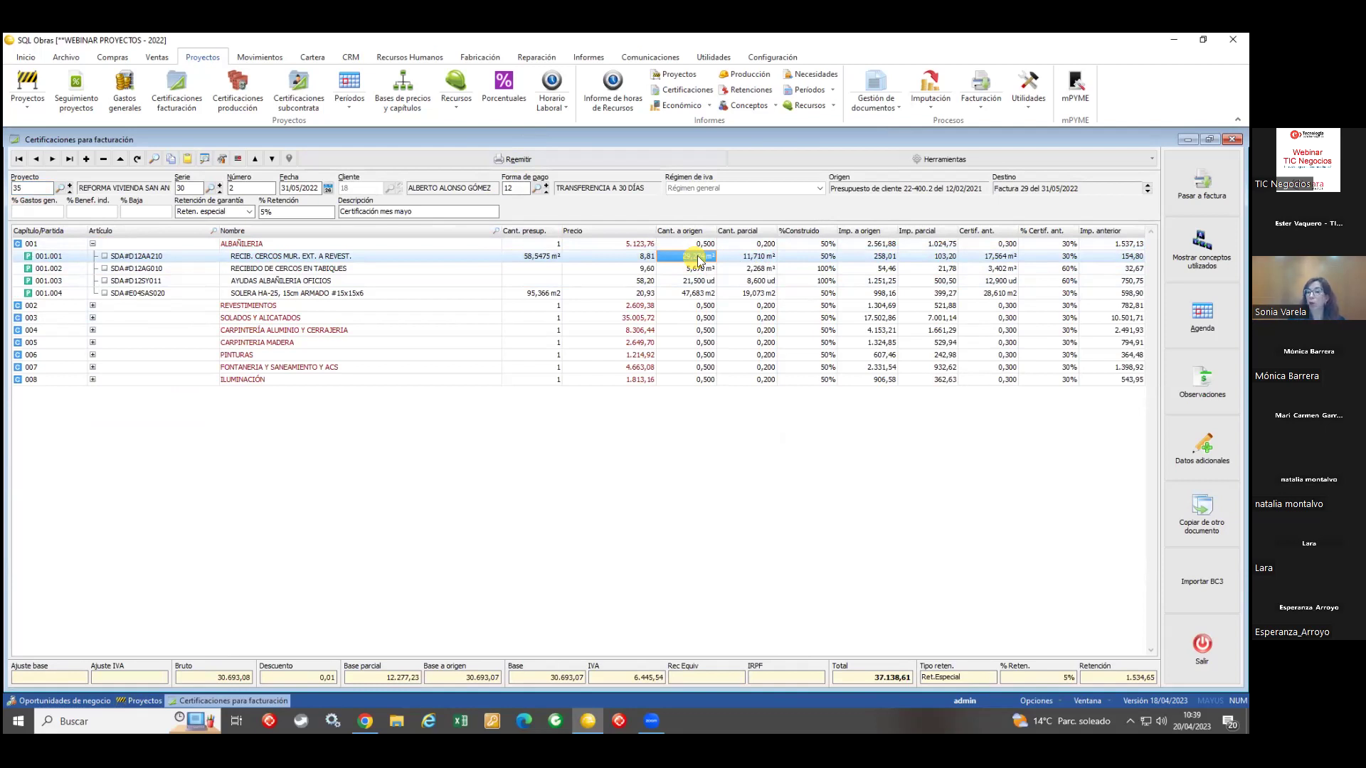
{"action": "left_click", "coordinate": [823, 258]}
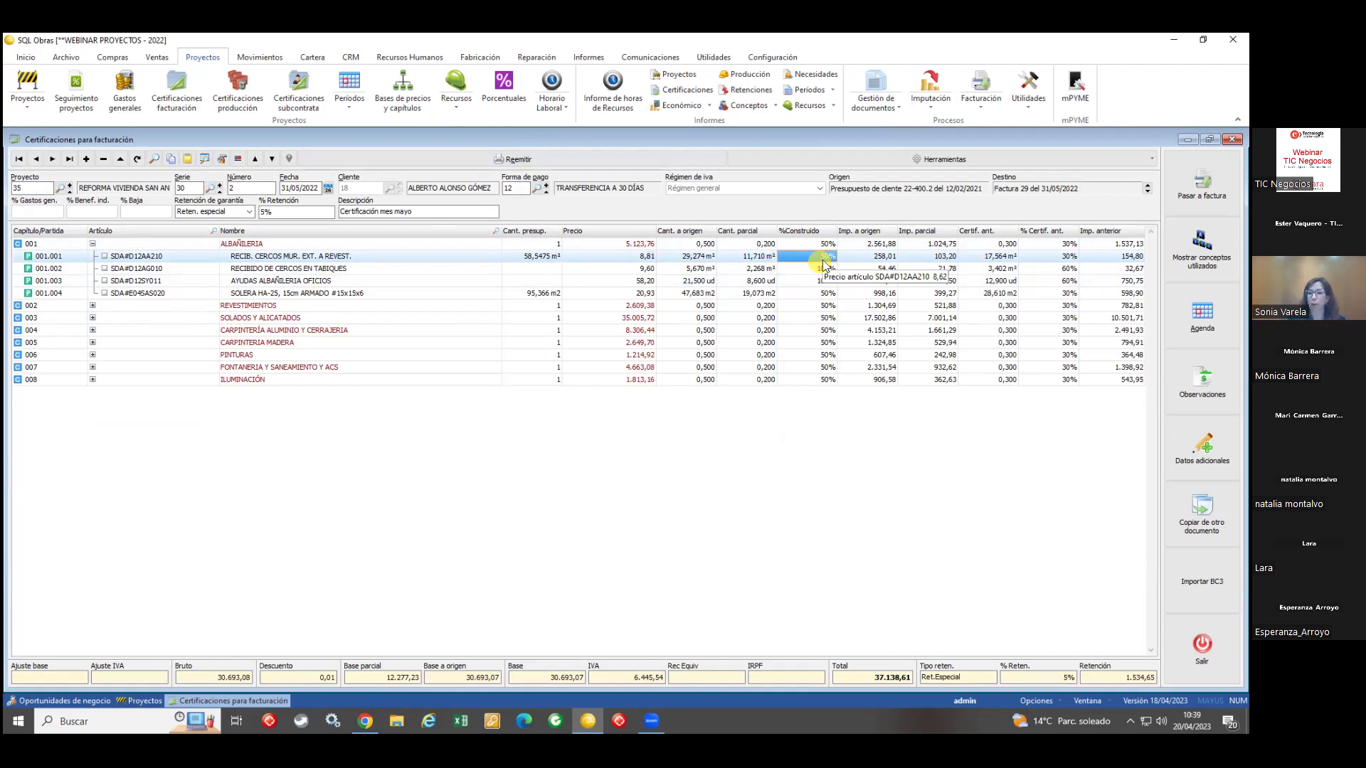
{"action": "left_click", "coordinate": [95, 246]}
{"action": "left_click", "coordinate": [93, 245]}
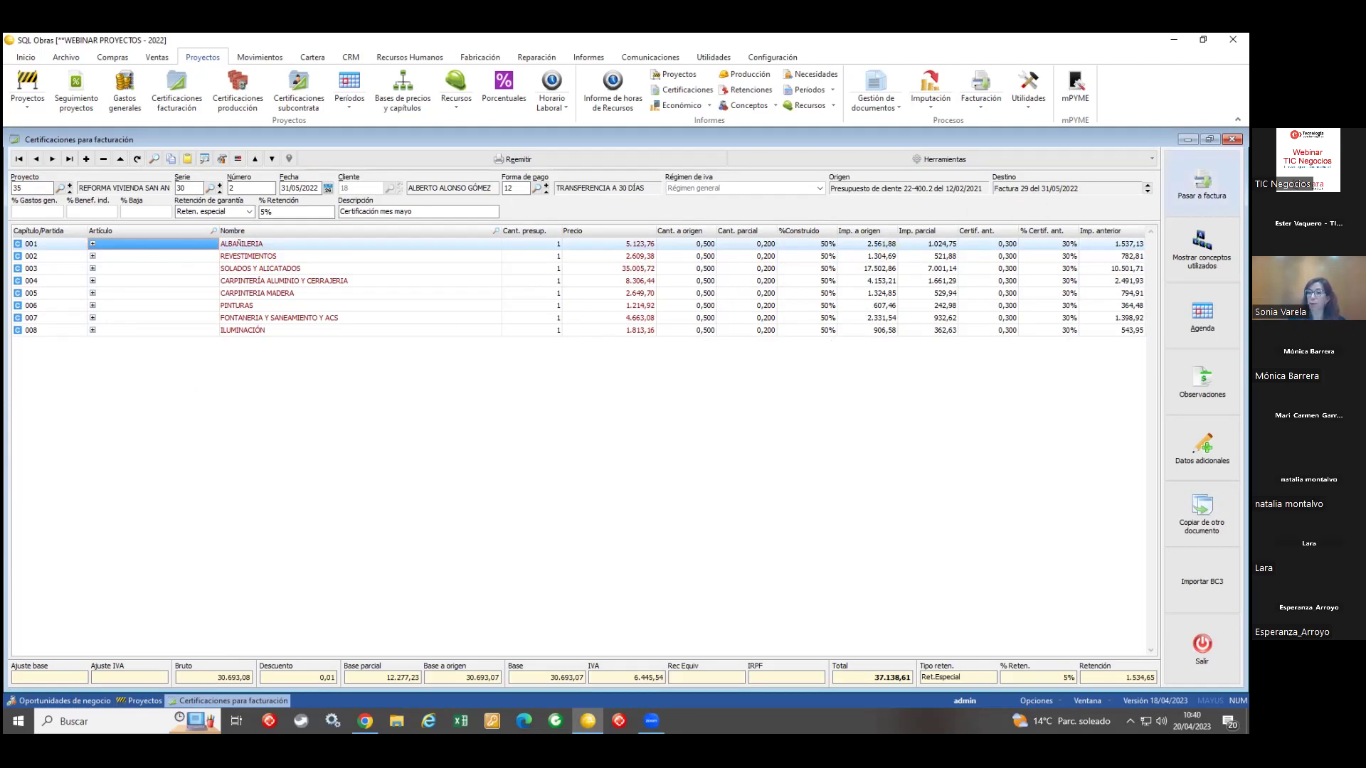
Step: Open the destination invoice of 31/05/2022 from the certification and reissue it as an on-screen document
{"action": "double_click", "coordinate": [1022, 190]}
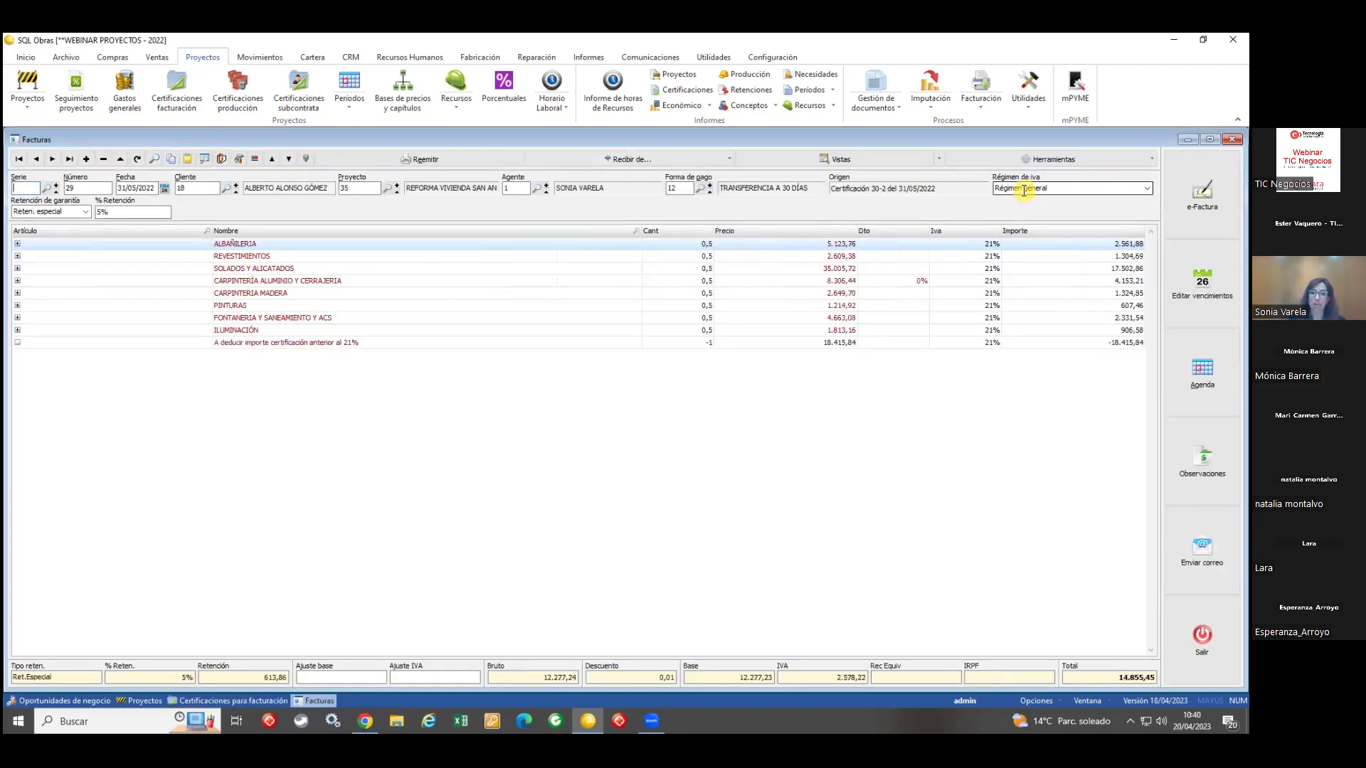
{"action": "left_click", "coordinate": [446, 155]}
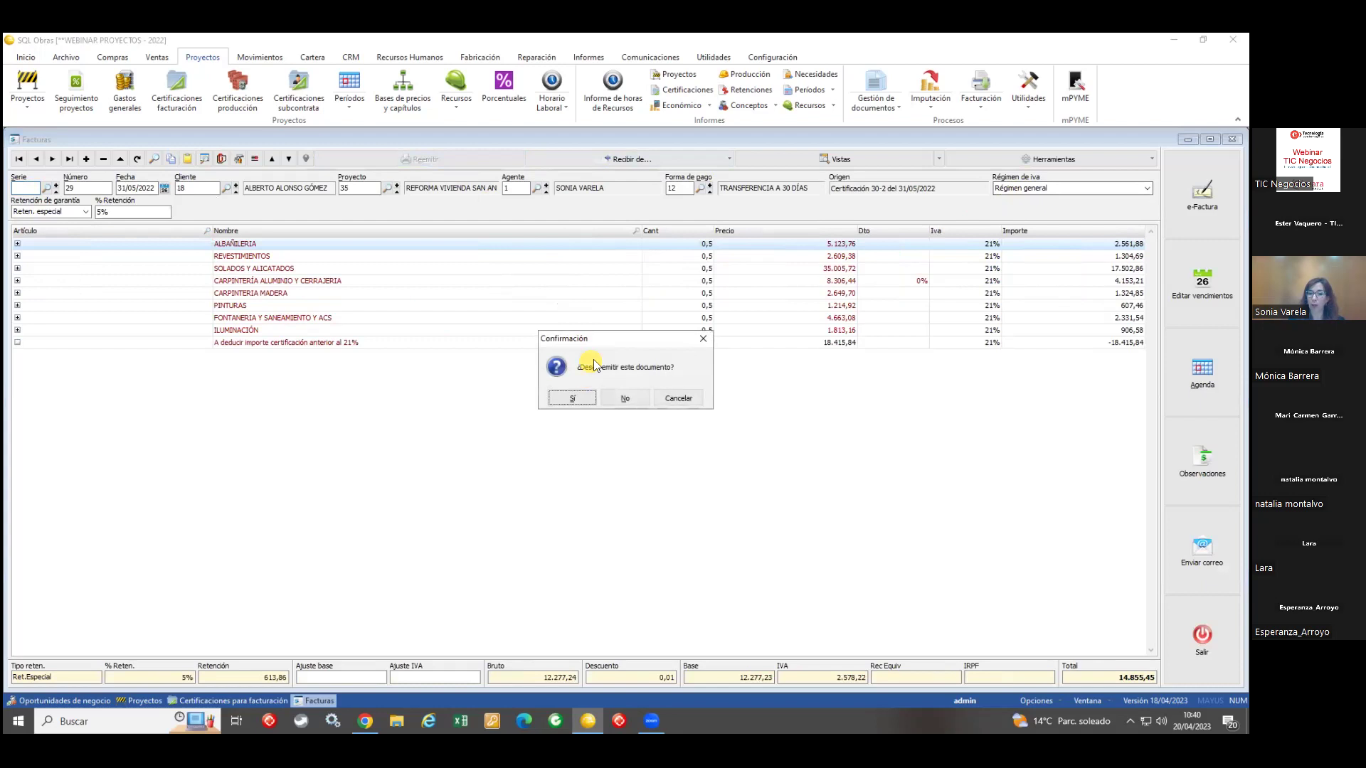
{"action": "left_click", "coordinate": [573, 394]}
{"action": "left_click", "coordinate": [579, 424]}
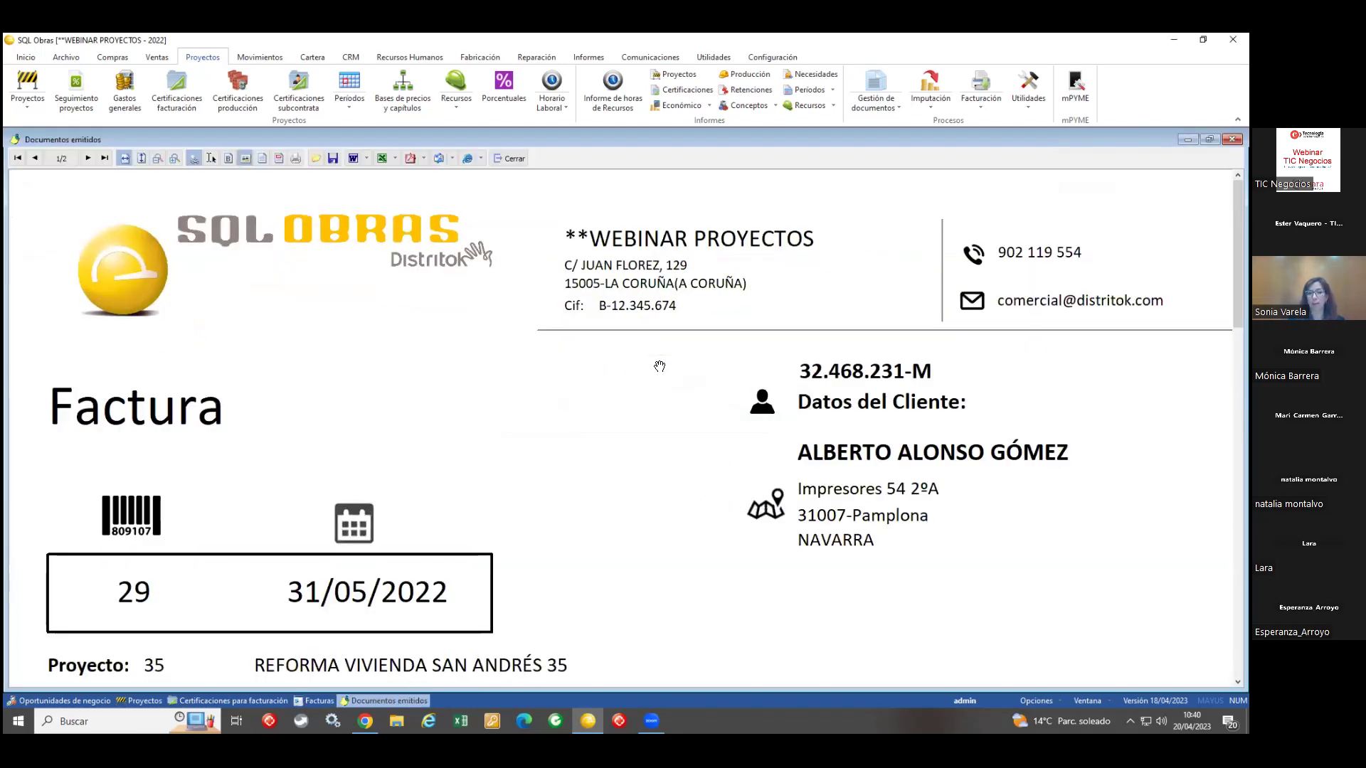
Step: Review the issued invoice from its header through the chapter lines to the totals and payment terms, and close it
{"action": "scroll", "coordinate": [659, 366], "scroll_direction": "down", "scroll_amount": 4}
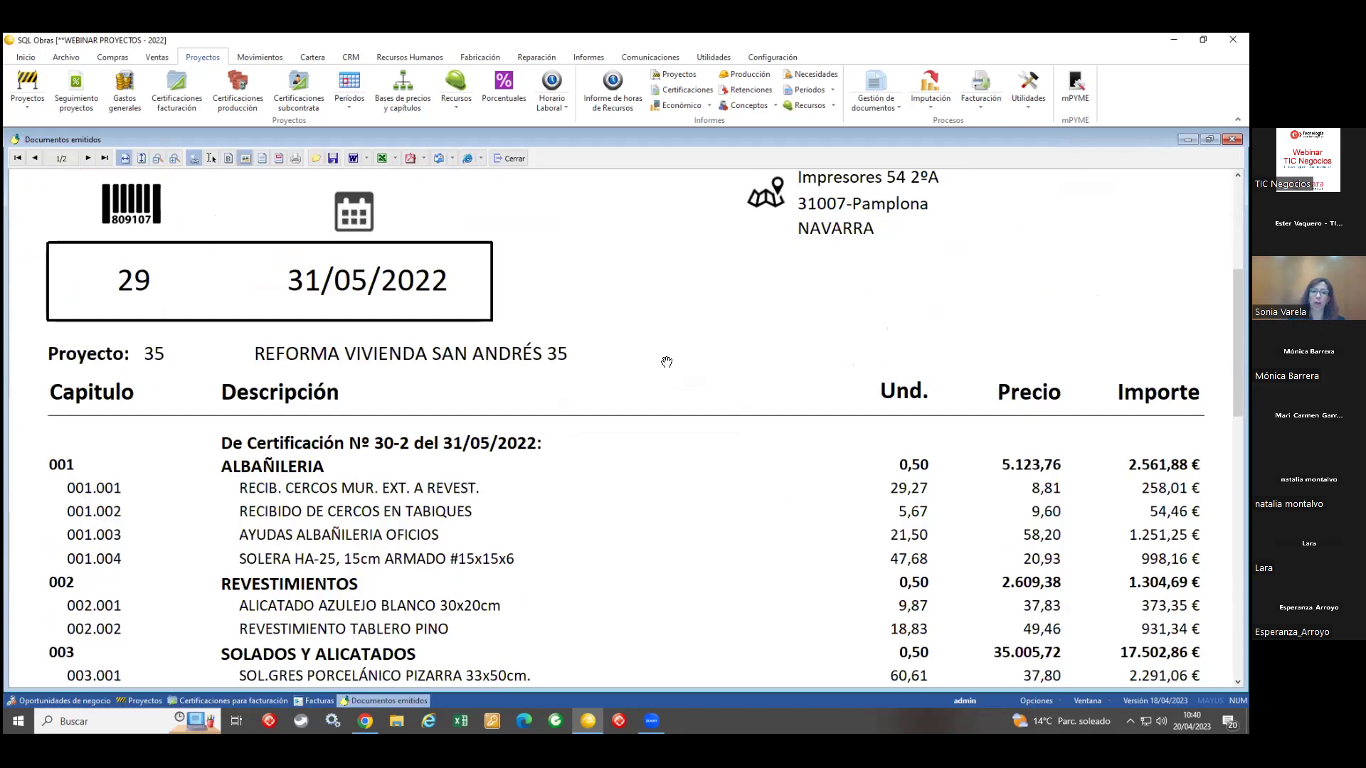
{"action": "scroll", "coordinate": [666, 362], "scroll_direction": "down", "scroll_amount": 7}
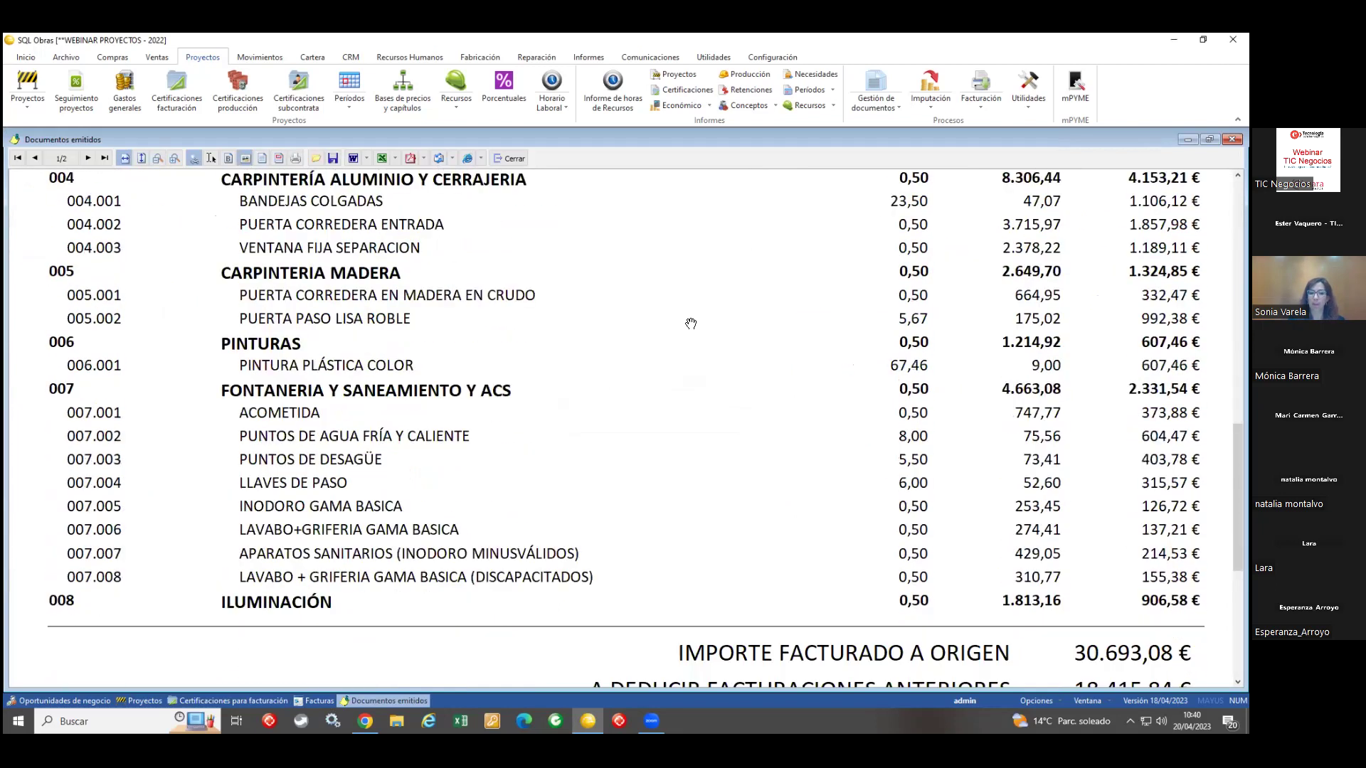
{"action": "scroll", "coordinate": [690, 323], "scroll_direction": "down", "scroll_amount": 4}
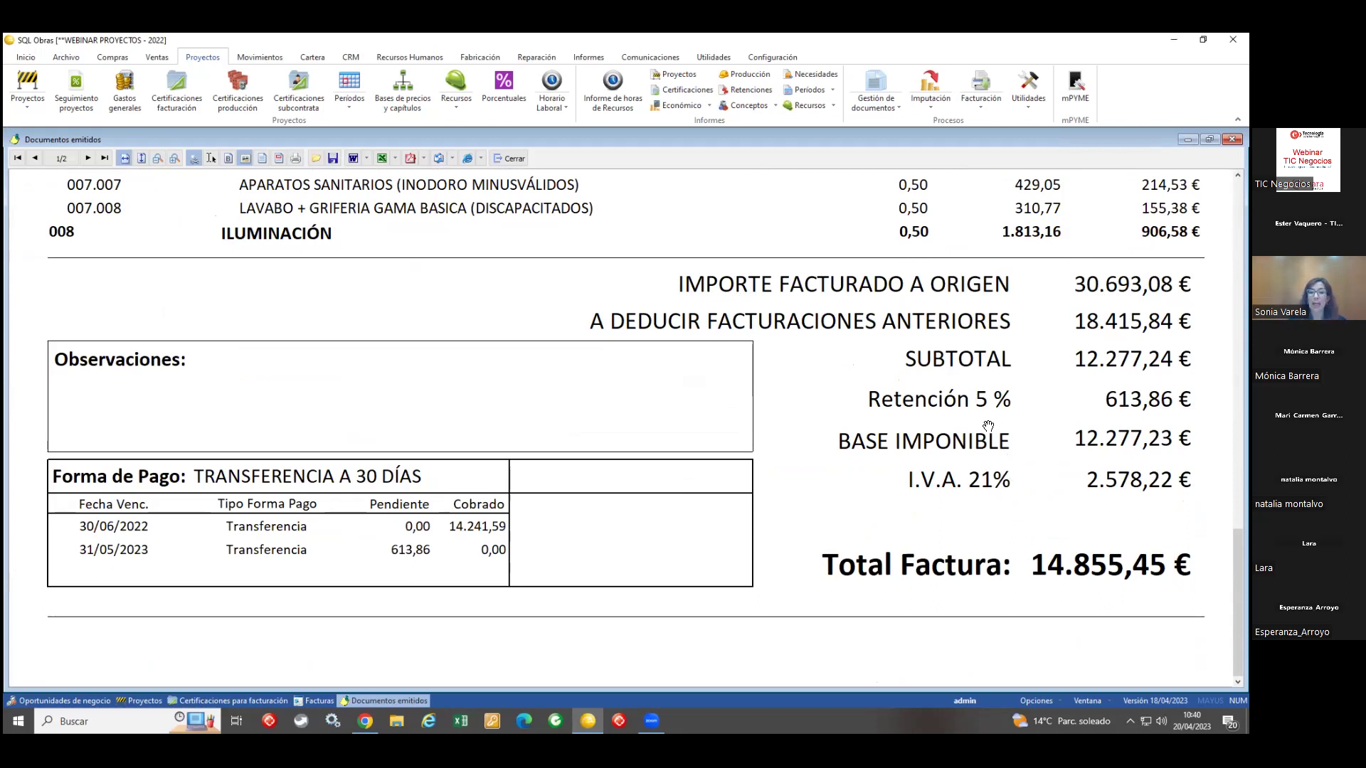
{"action": "left_click", "coordinate": [518, 159]}
{"action": "left_click", "coordinate": [521, 159]}
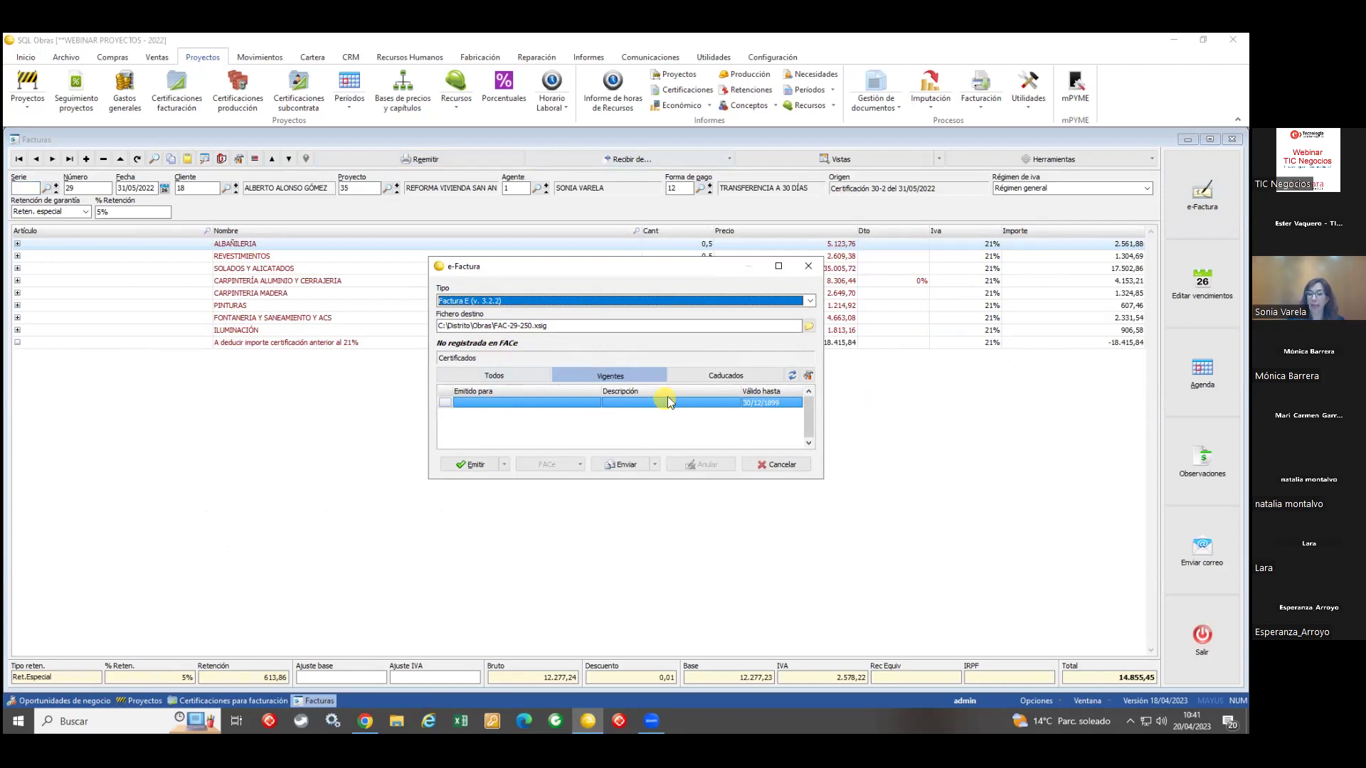
Step: Close the e-Factura dialog without issuing and open the invoice's due dates for editing
{"action": "left_click", "coordinate": [808, 269]}
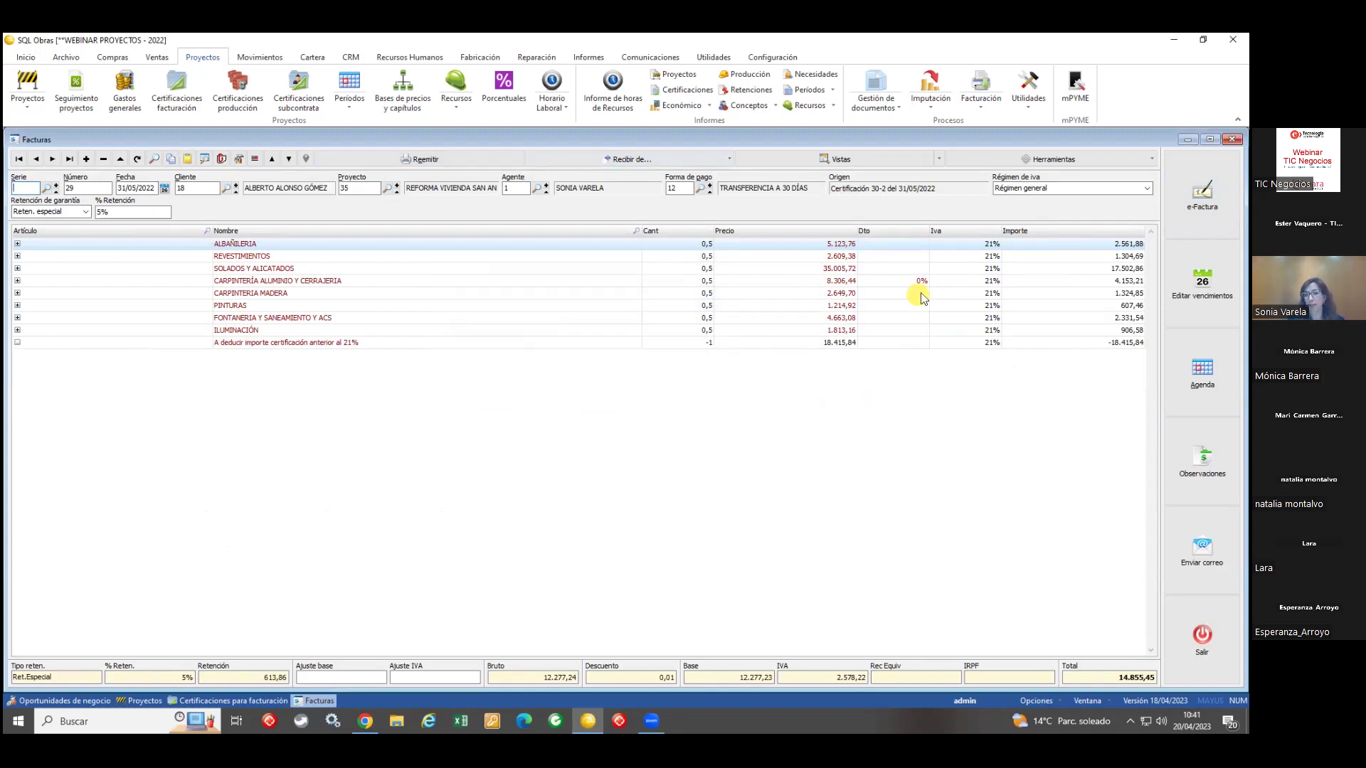
{"action": "left_click", "coordinate": [1202, 281]}
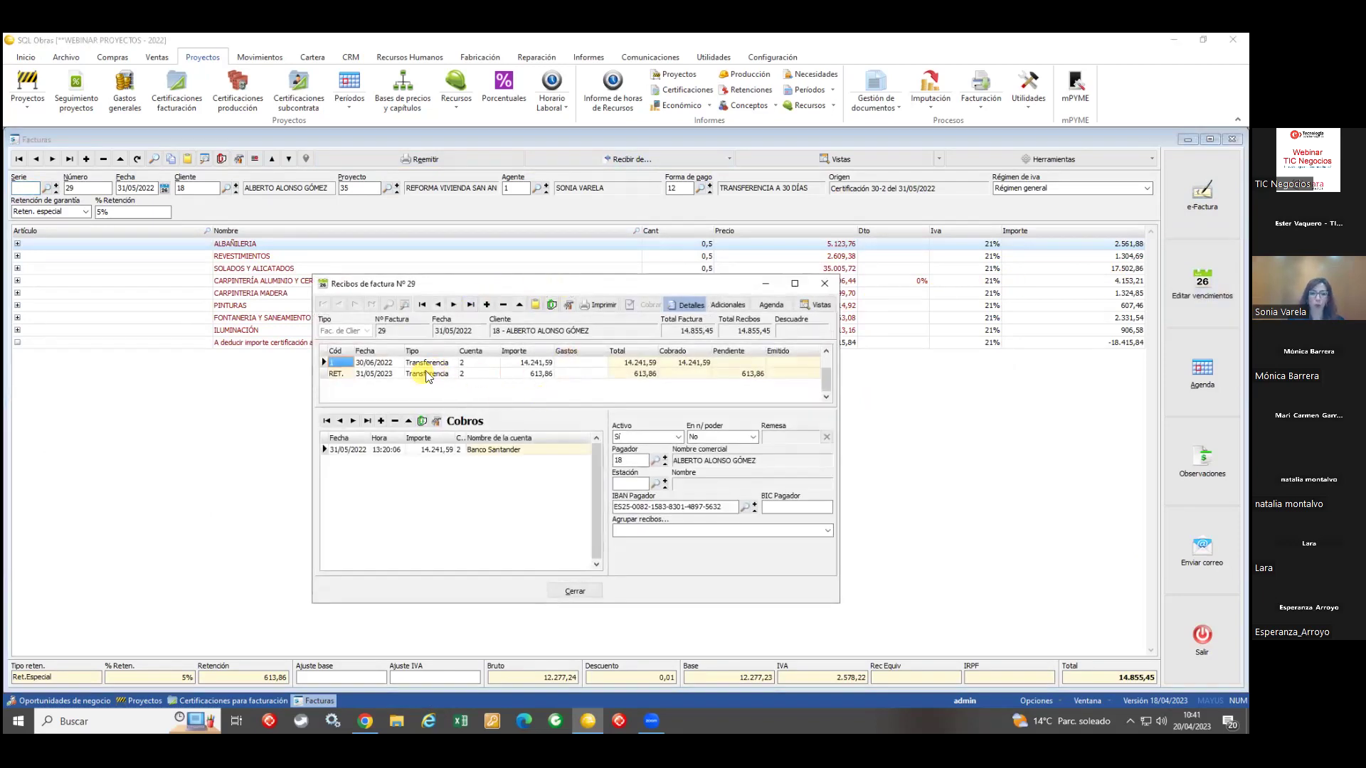
Step: Check the retention receipt's due date, close the invoice's receipts, and try to display the invoice's accounting entry
{"action": "left_click", "coordinate": [382, 376]}
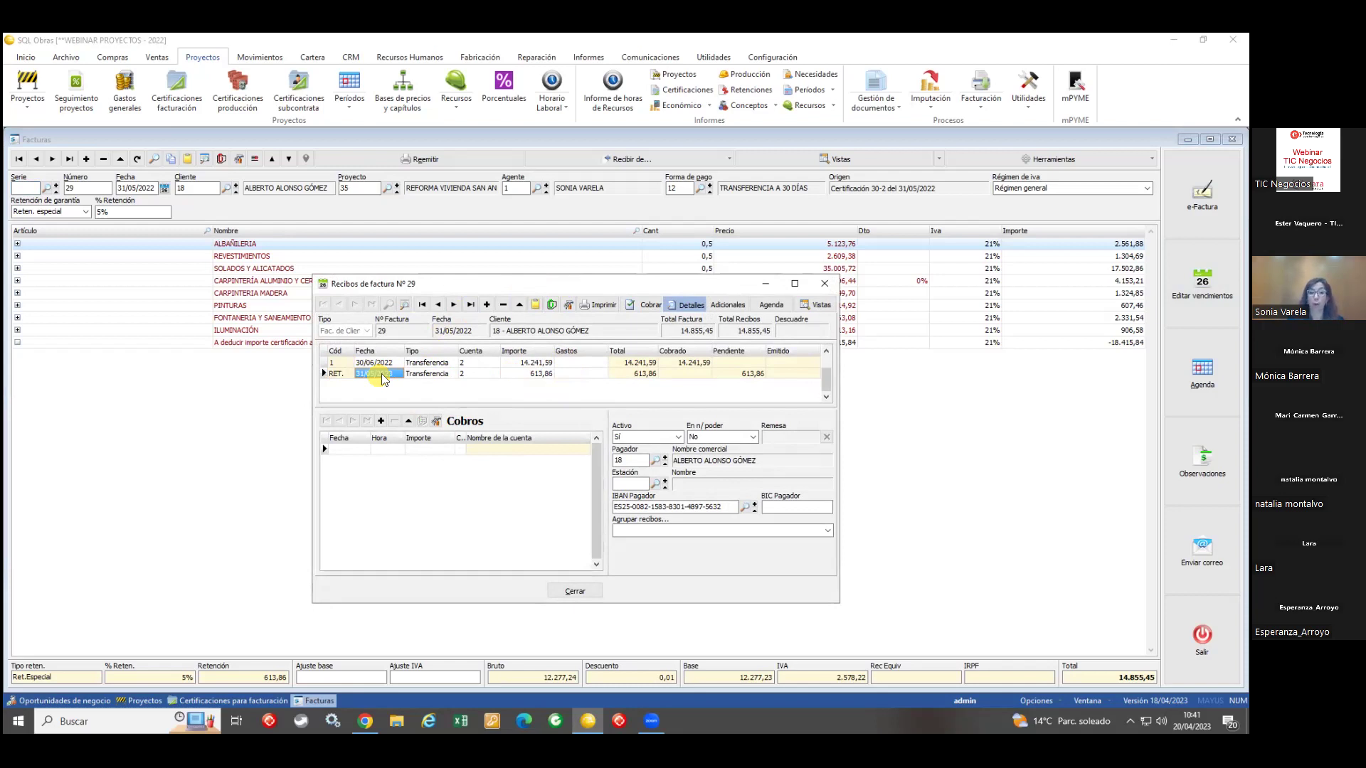
{"action": "left_click", "coordinate": [825, 284]}
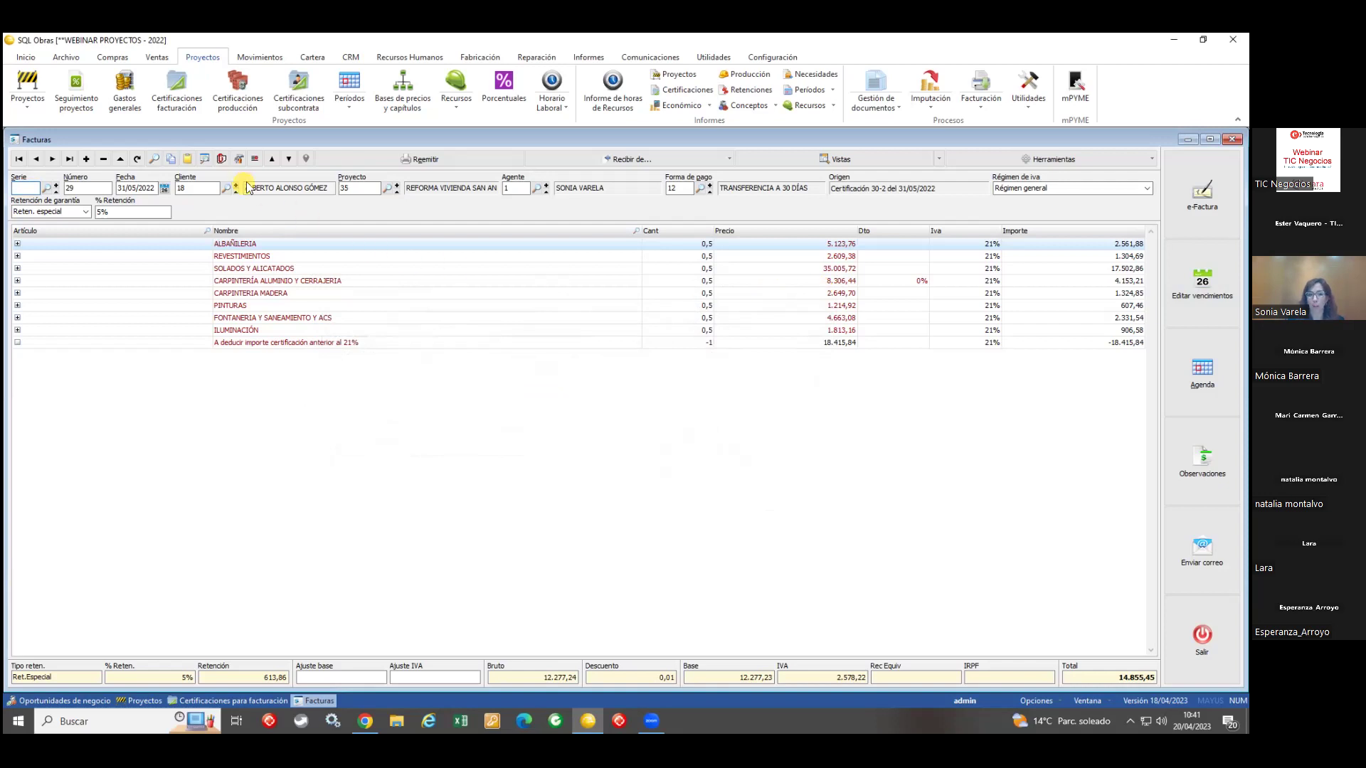
{"action": "left_click", "coordinate": [223, 160]}
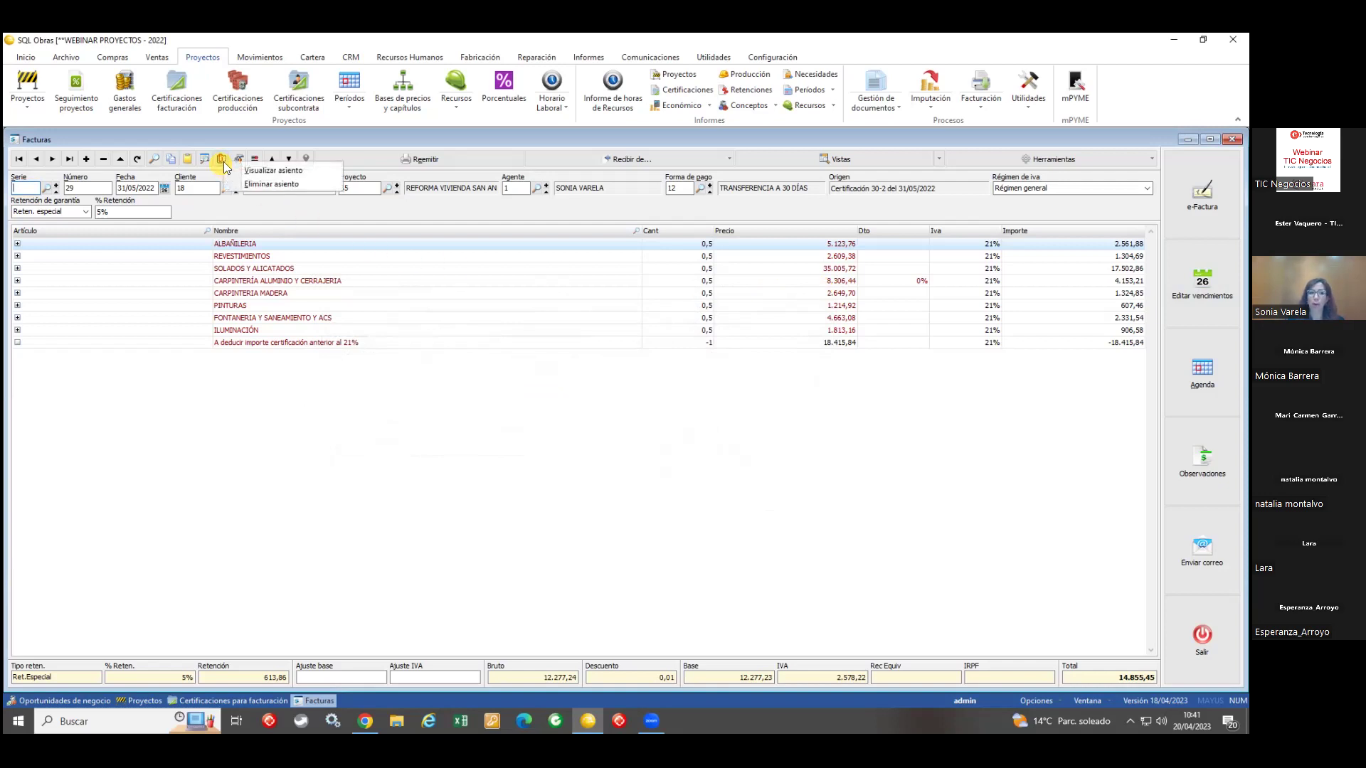
{"action": "left_click", "coordinate": [259, 169]}
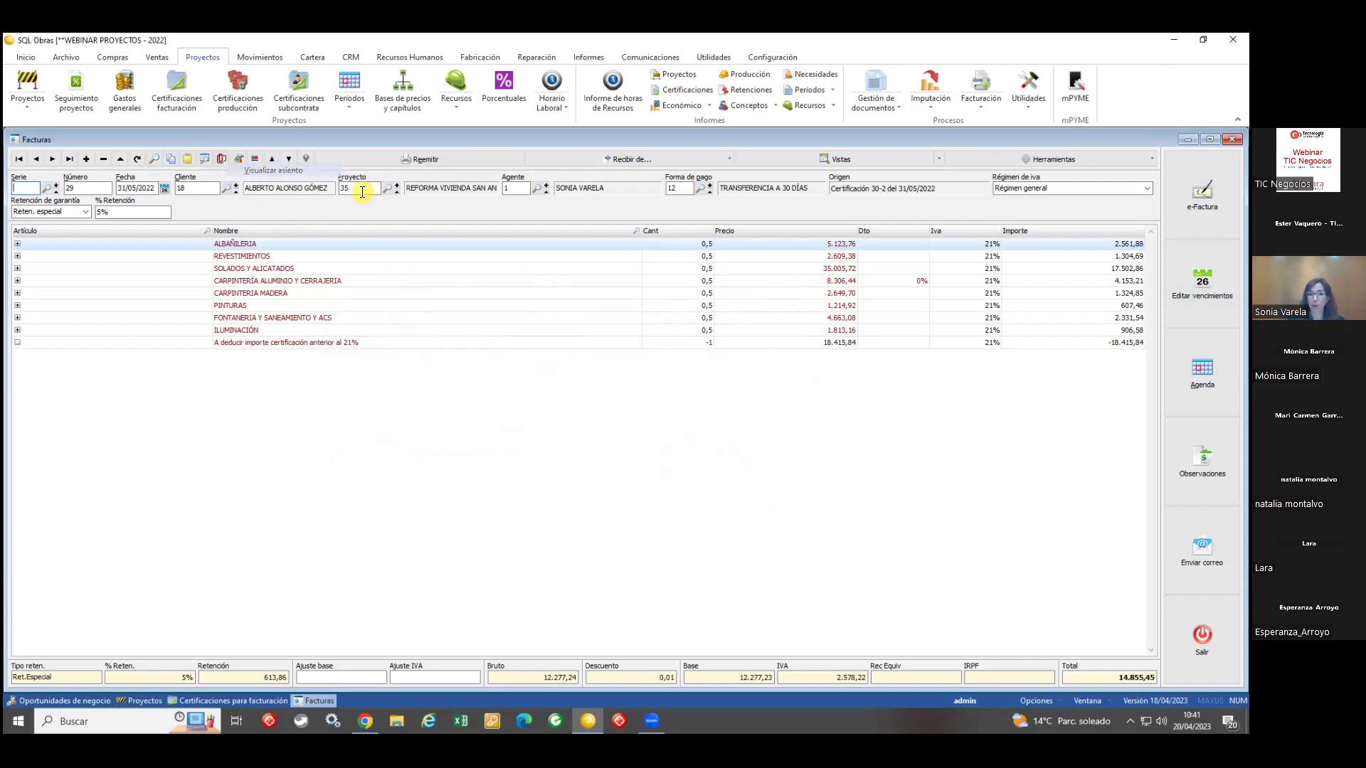
{"action": "left_click", "coordinate": [709, 320]}
Step: Go to the last invoice and step back through the preceding MA series invoices to compare their posting status
{"action": "left_click", "coordinate": [70, 161]}
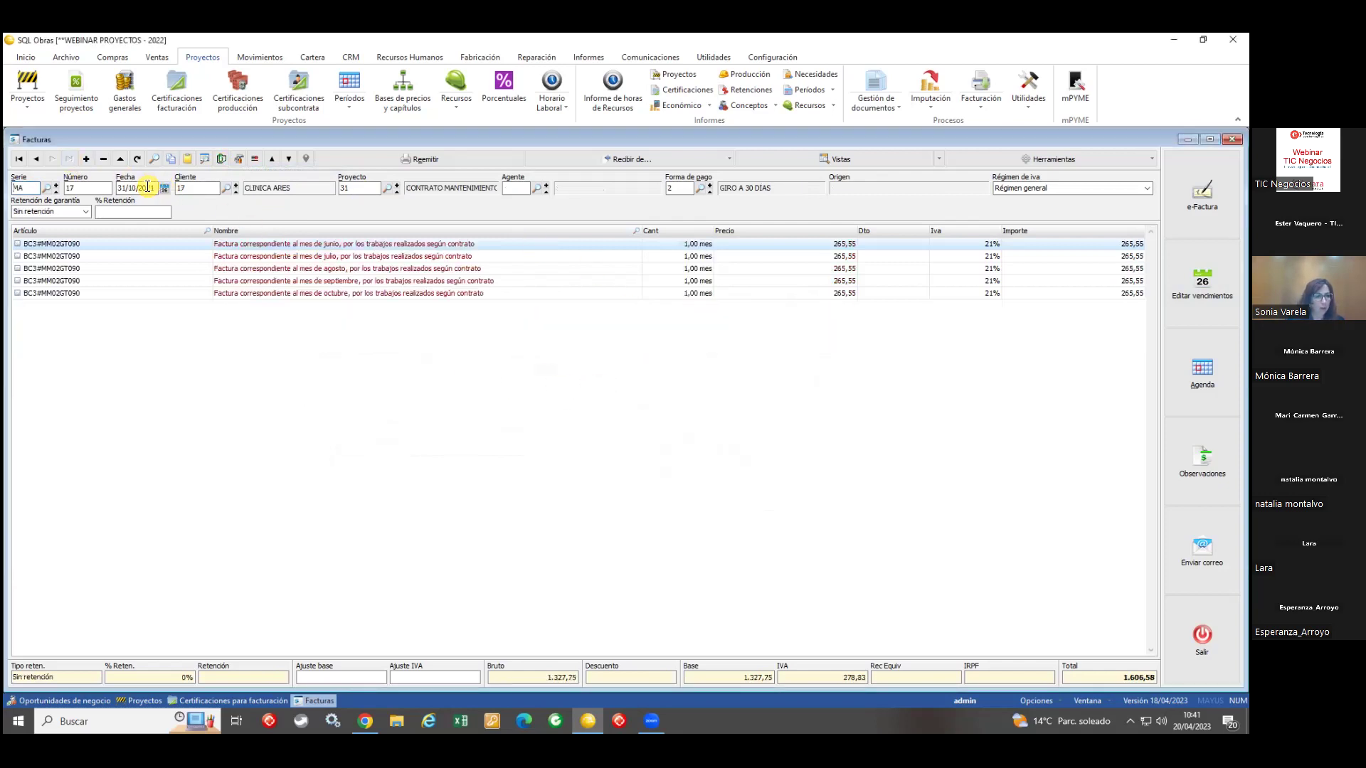
{"action": "left_click", "coordinate": [37, 161]}
{"action": "left_click", "coordinate": [38, 159]}
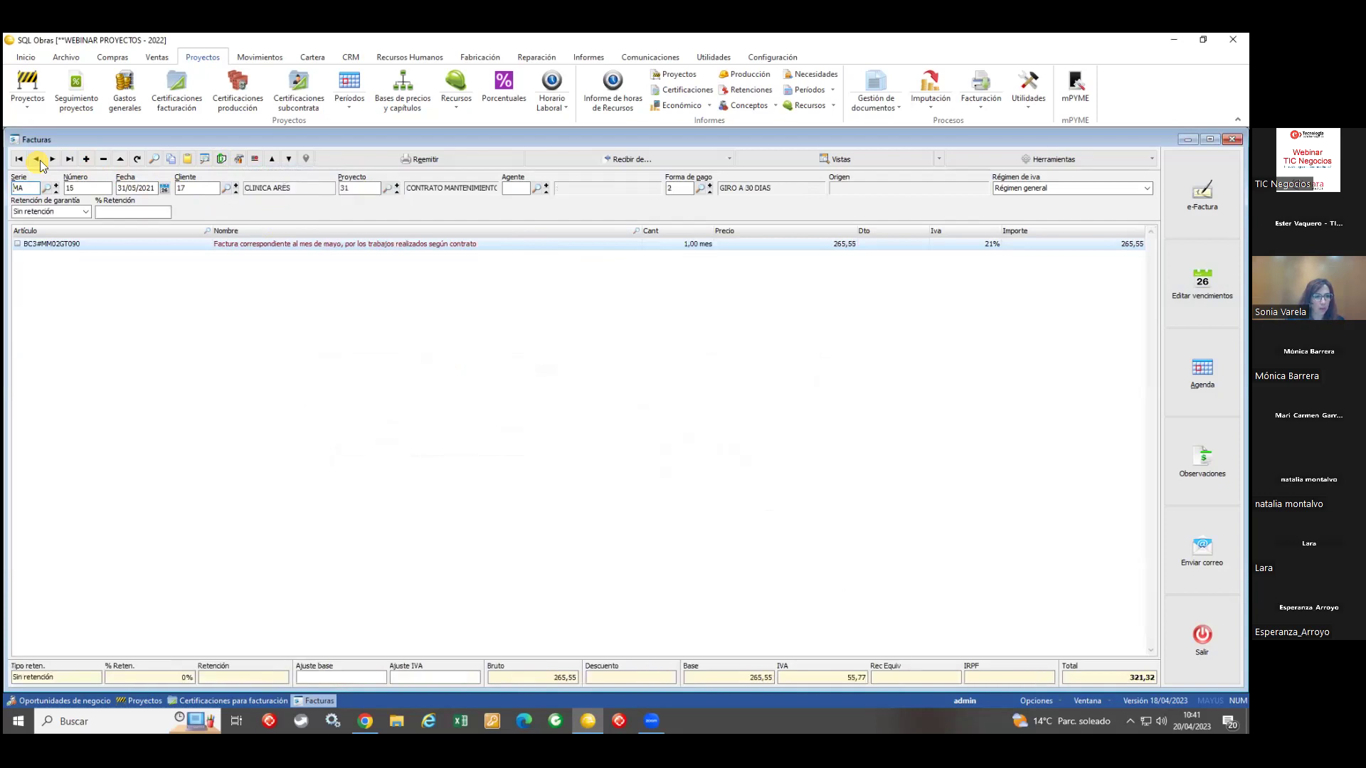
{"action": "left_click", "coordinate": [38, 159]}
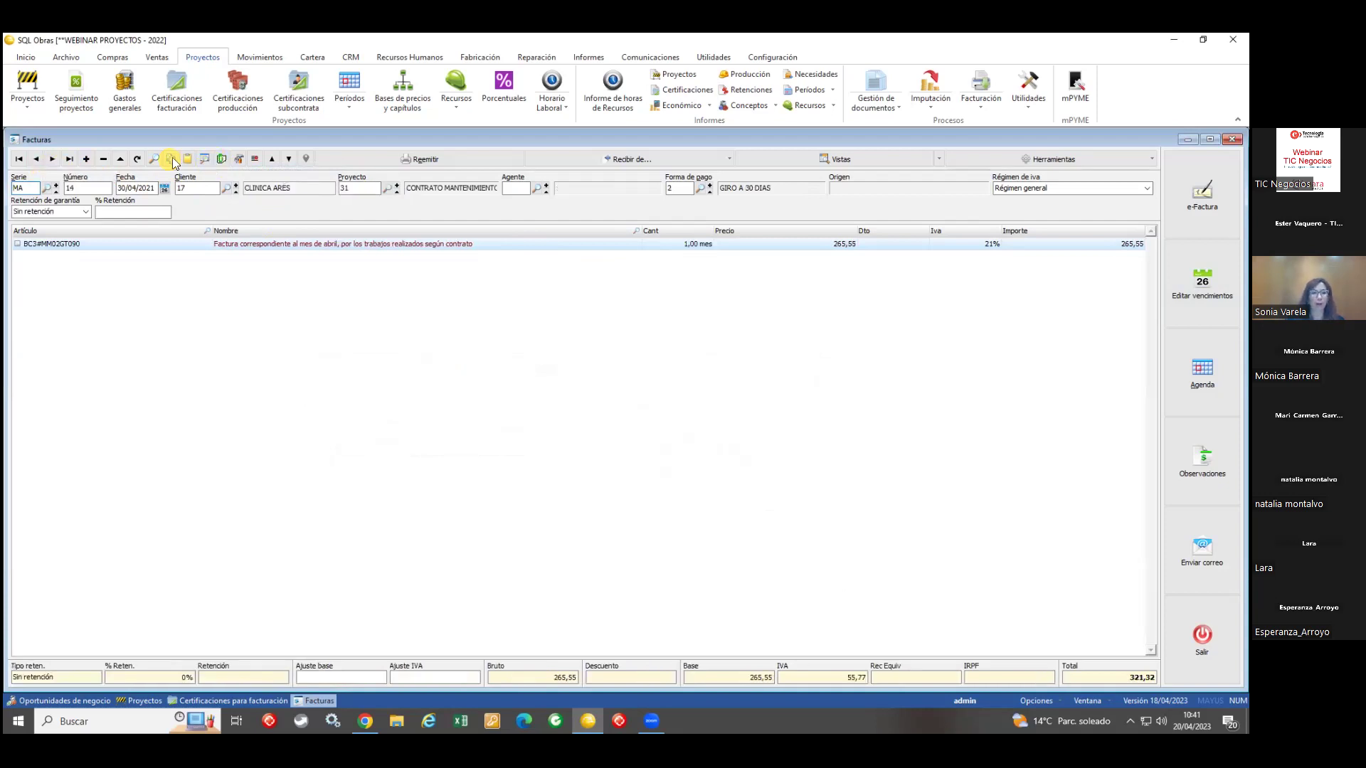
{"action": "left_click", "coordinate": [38, 160]}
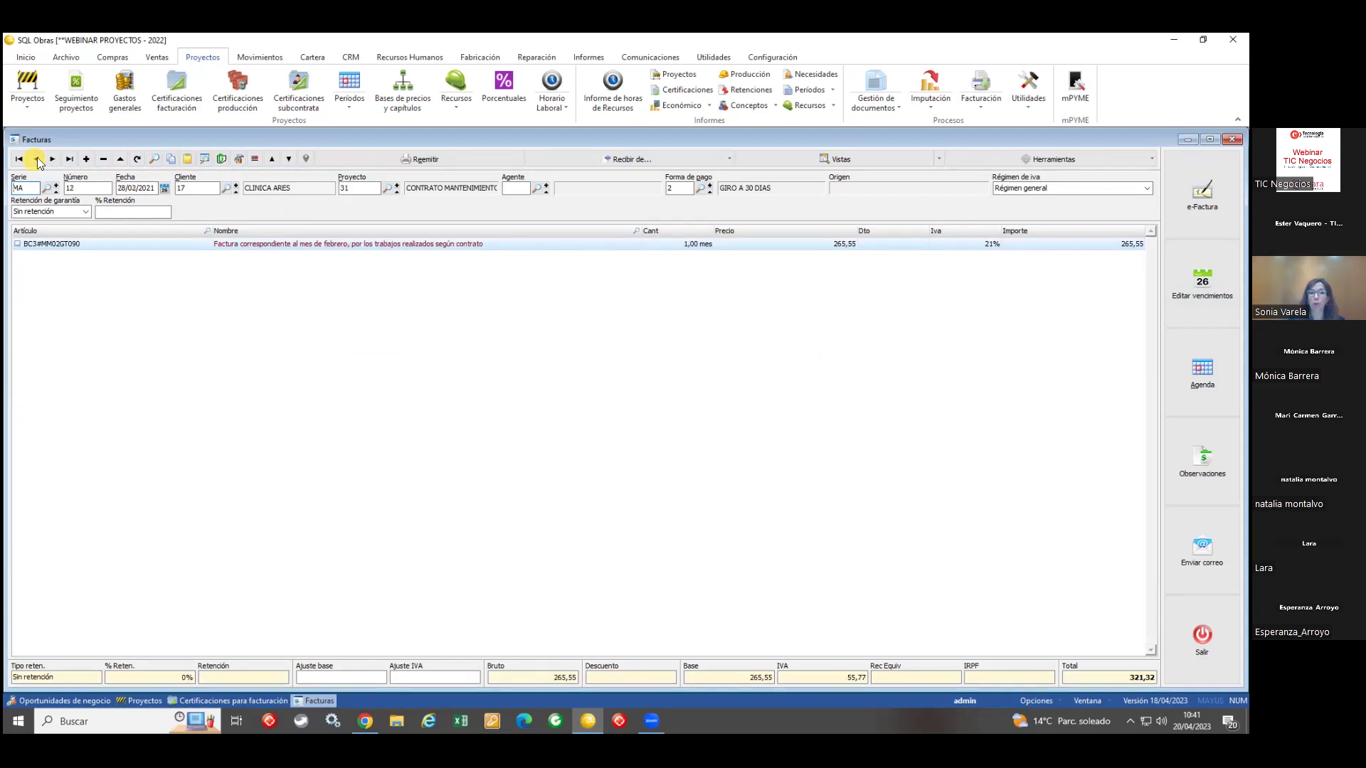
{"action": "left_click", "coordinate": [38, 159]}
Step: Examine the project's economic analysis down to the quantities and costs of RECIB. CERCOS MUR. EXT. A REVEST., and check its used concepts
{"action": "left_click", "coordinate": [151, 700]}
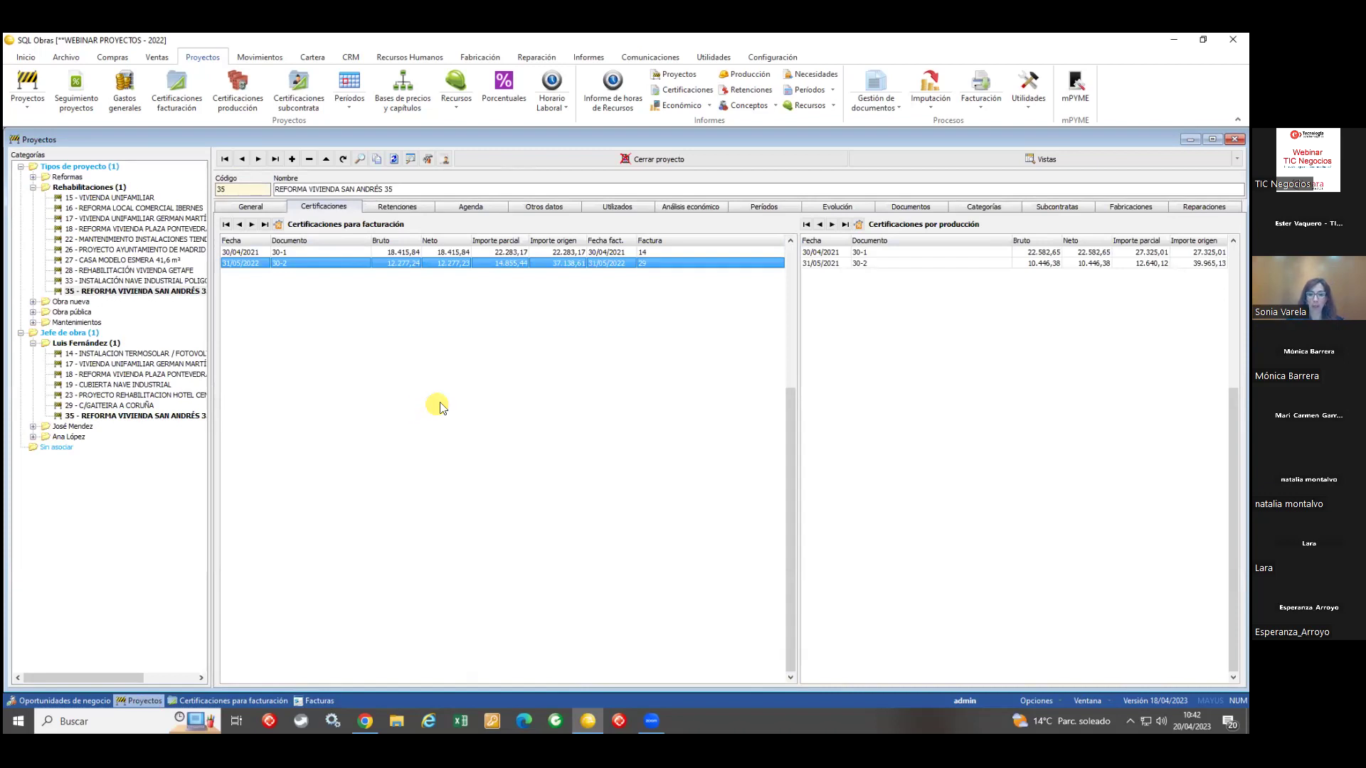
{"action": "left_click", "coordinate": [687, 207]}
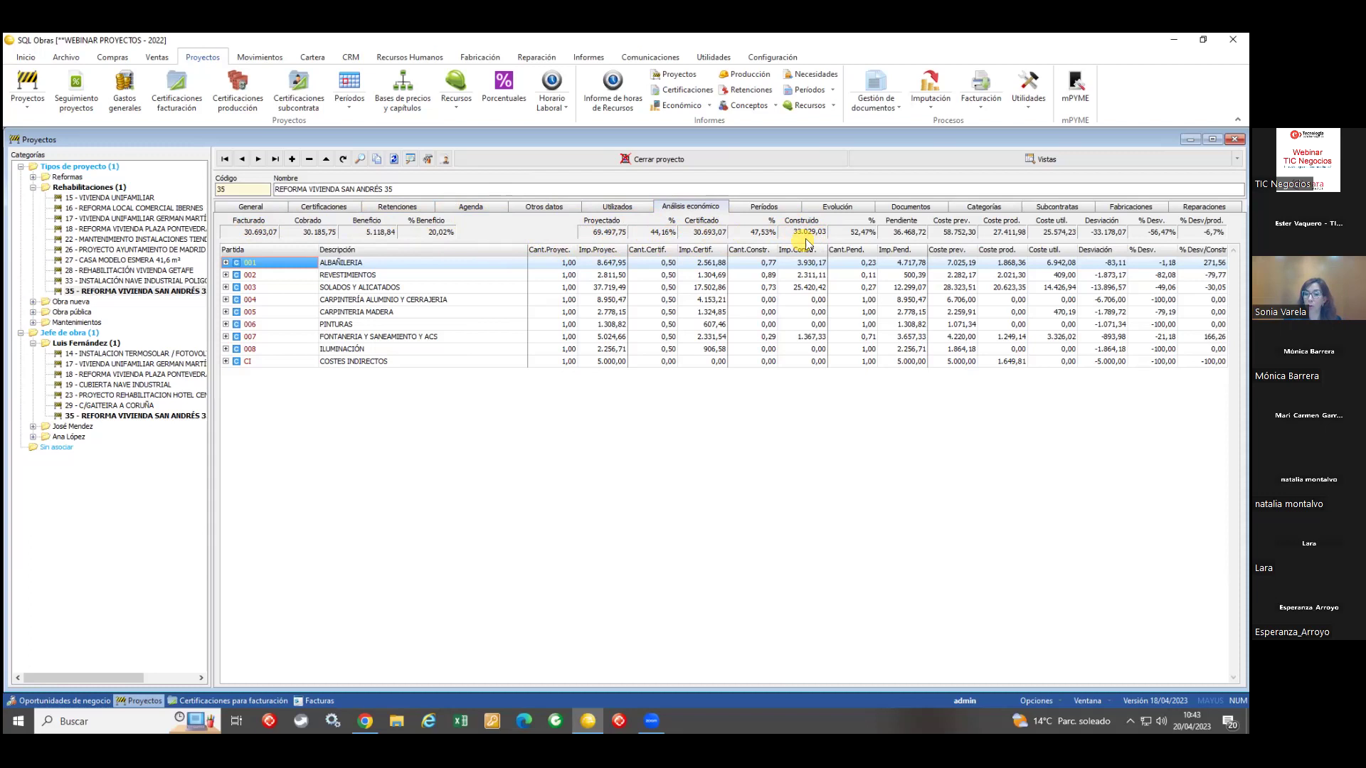
{"action": "left_click", "coordinate": [226, 262]}
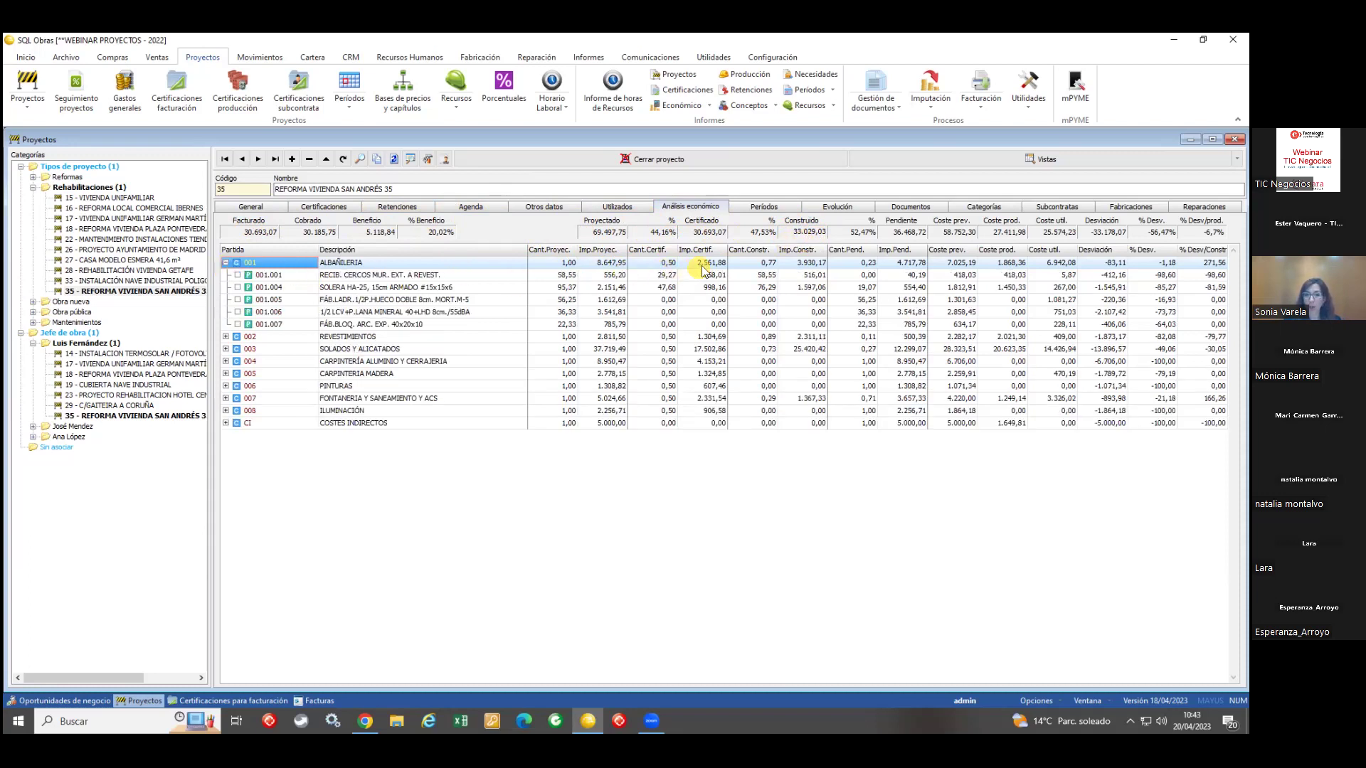
{"action": "left_click", "coordinate": [754, 276]}
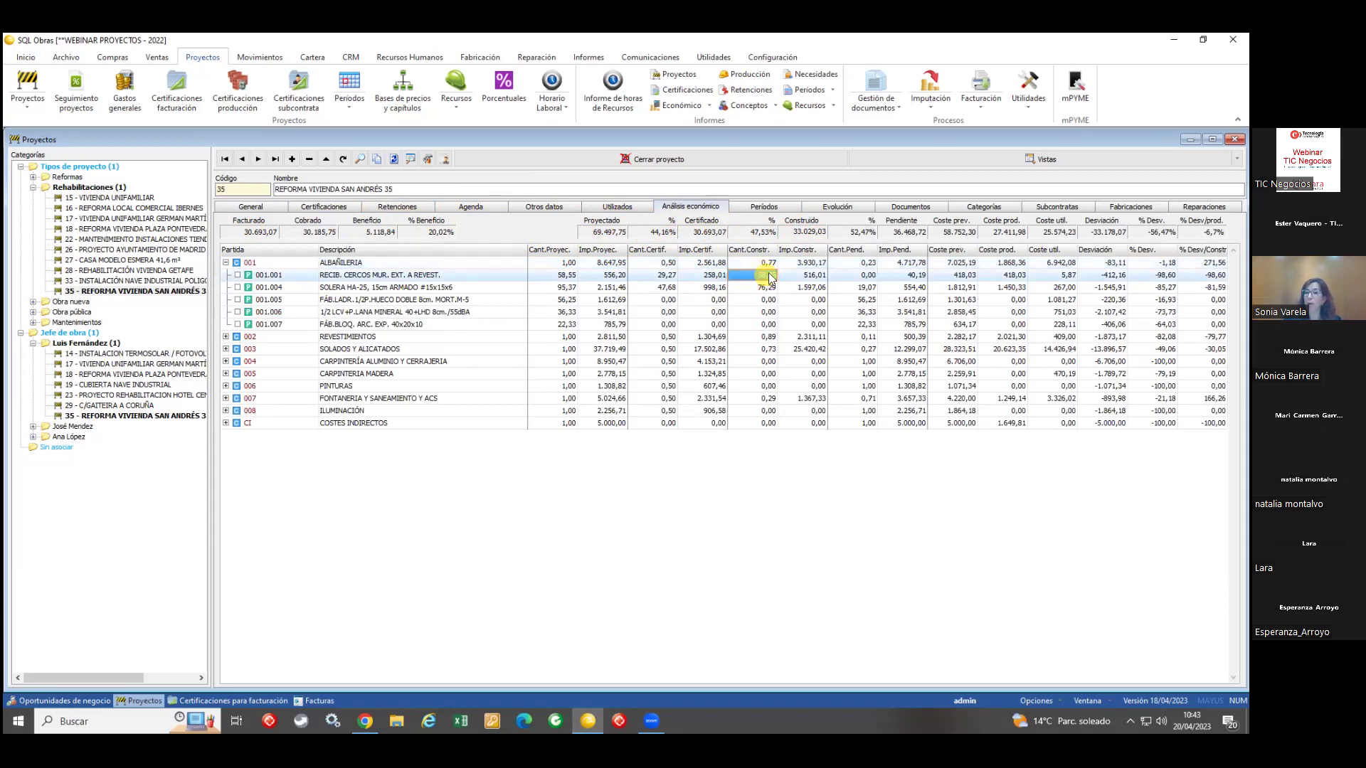
{"action": "left_click", "coordinate": [653, 277]}
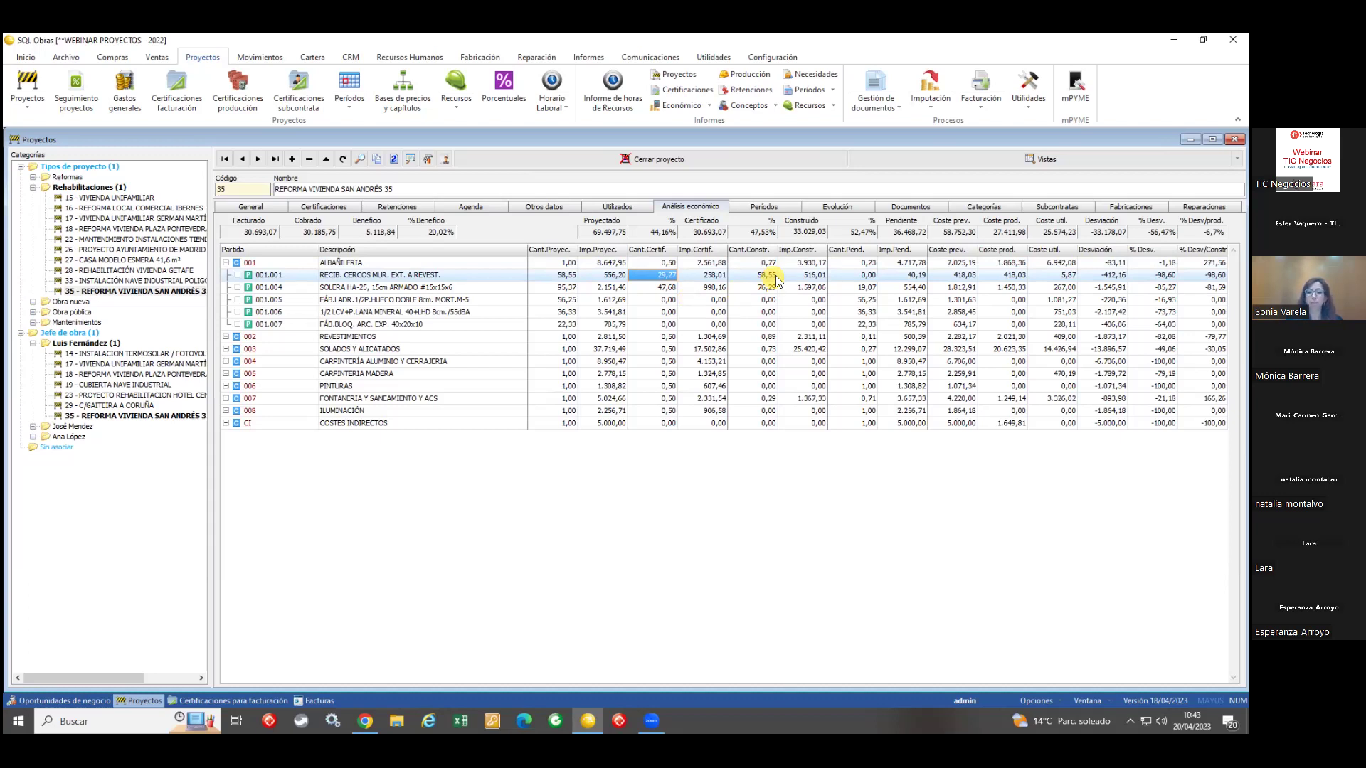
{"action": "left_click", "coordinate": [902, 276]}
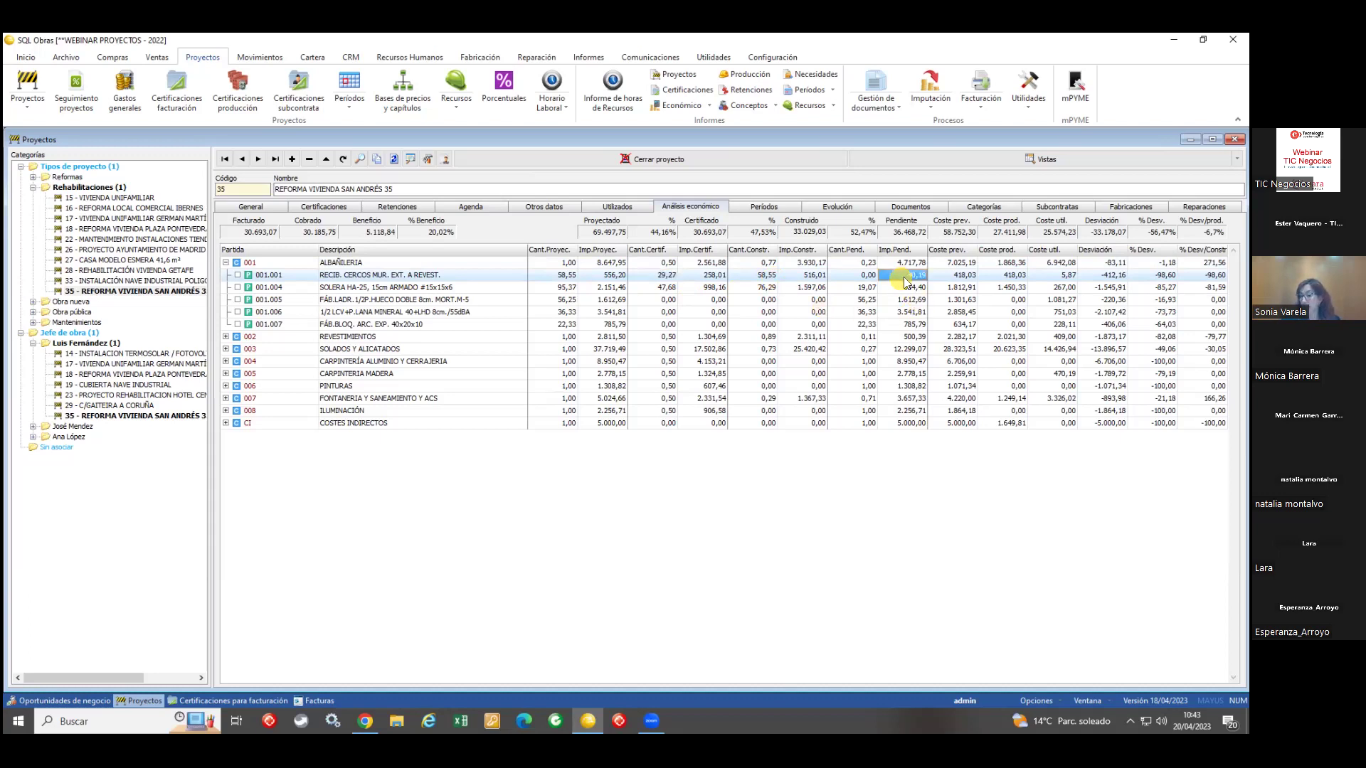
{"action": "left_click", "coordinate": [955, 277]}
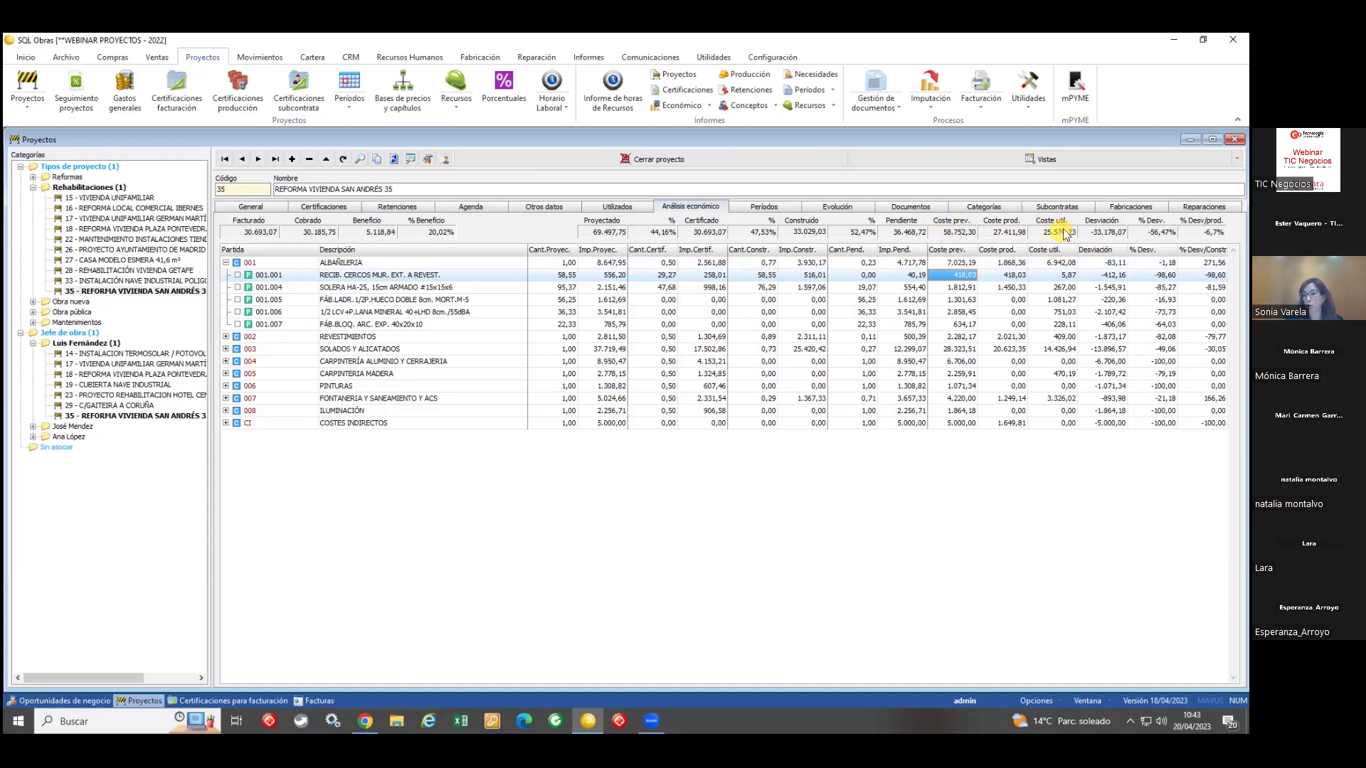
{"action": "left_click", "coordinate": [640, 208]}
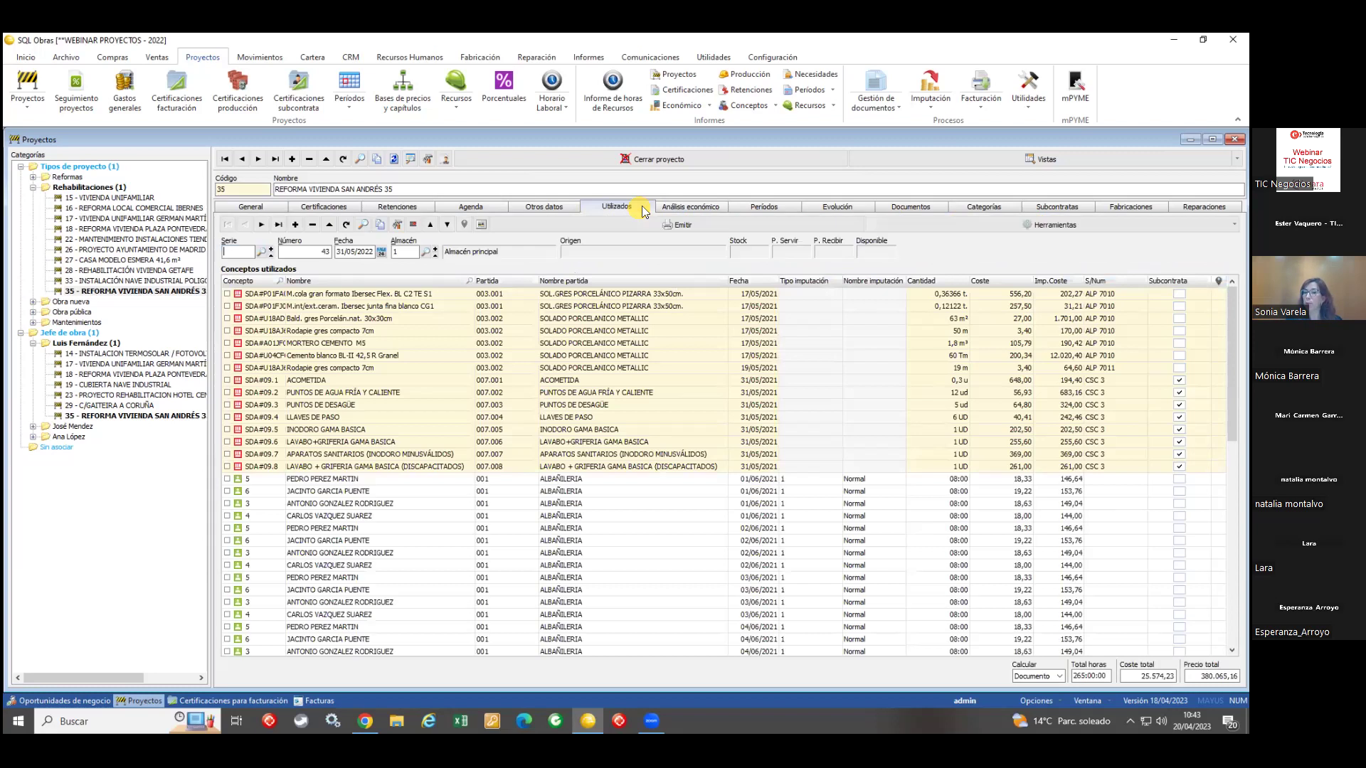
{"action": "left_click", "coordinate": [681, 212]}
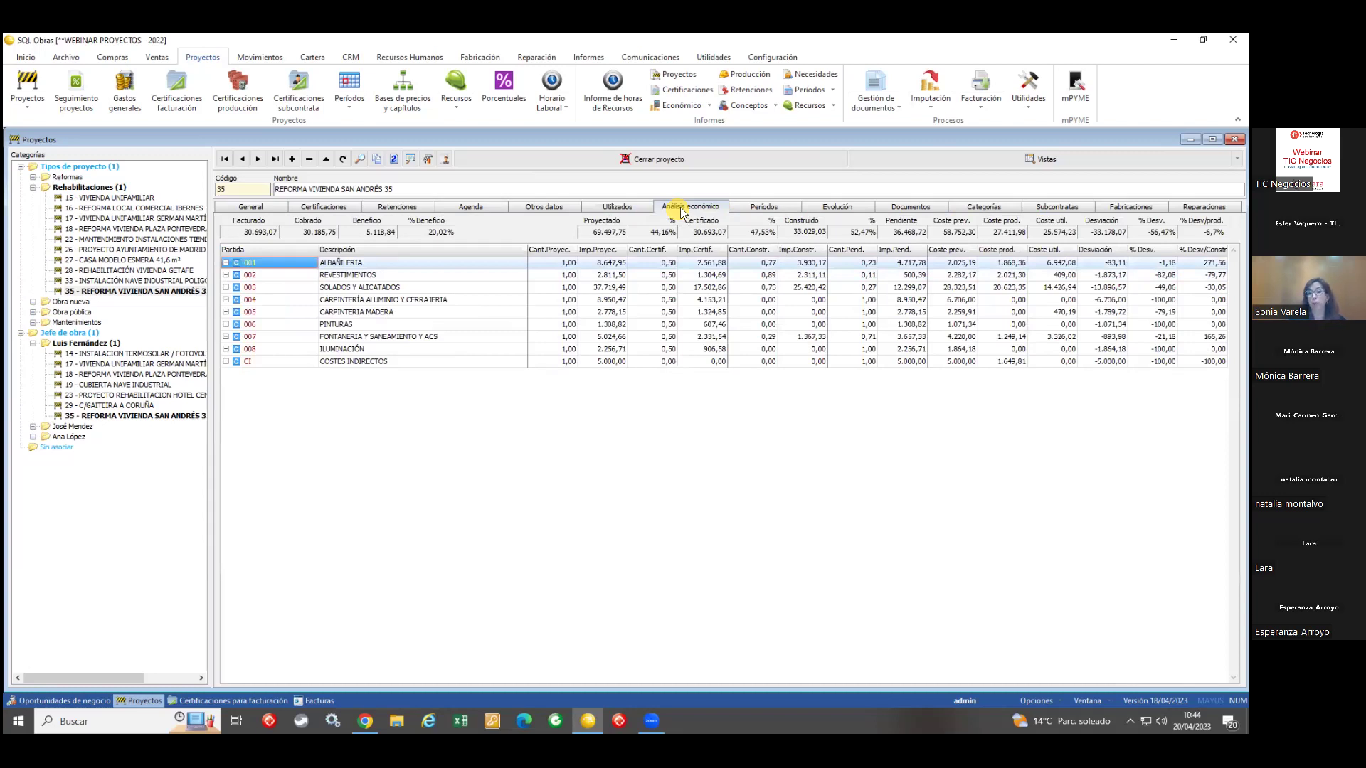
Step: Show the Resumen proyectos por cliente report from the project profit reports, excluding closed projects
{"action": "left_click", "coordinate": [708, 105]}
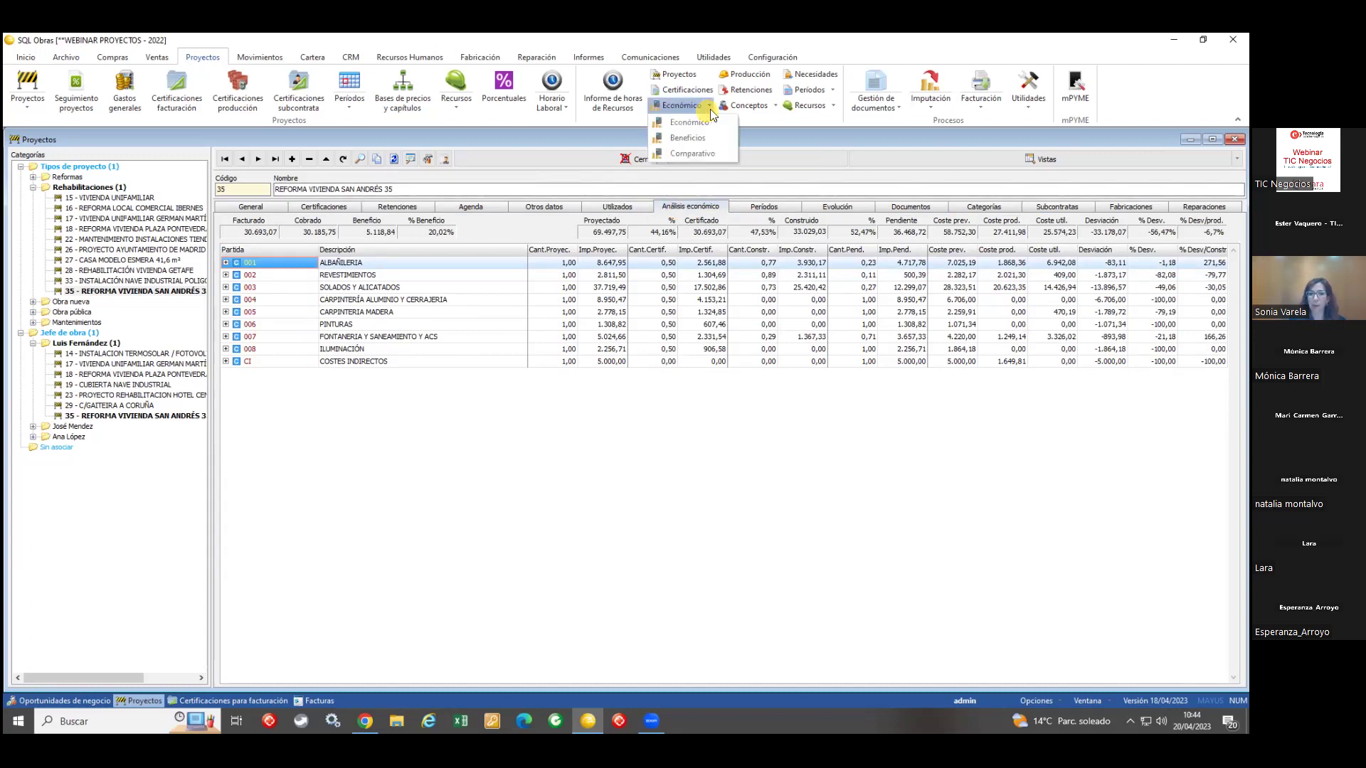
{"action": "left_click", "coordinate": [695, 138]}
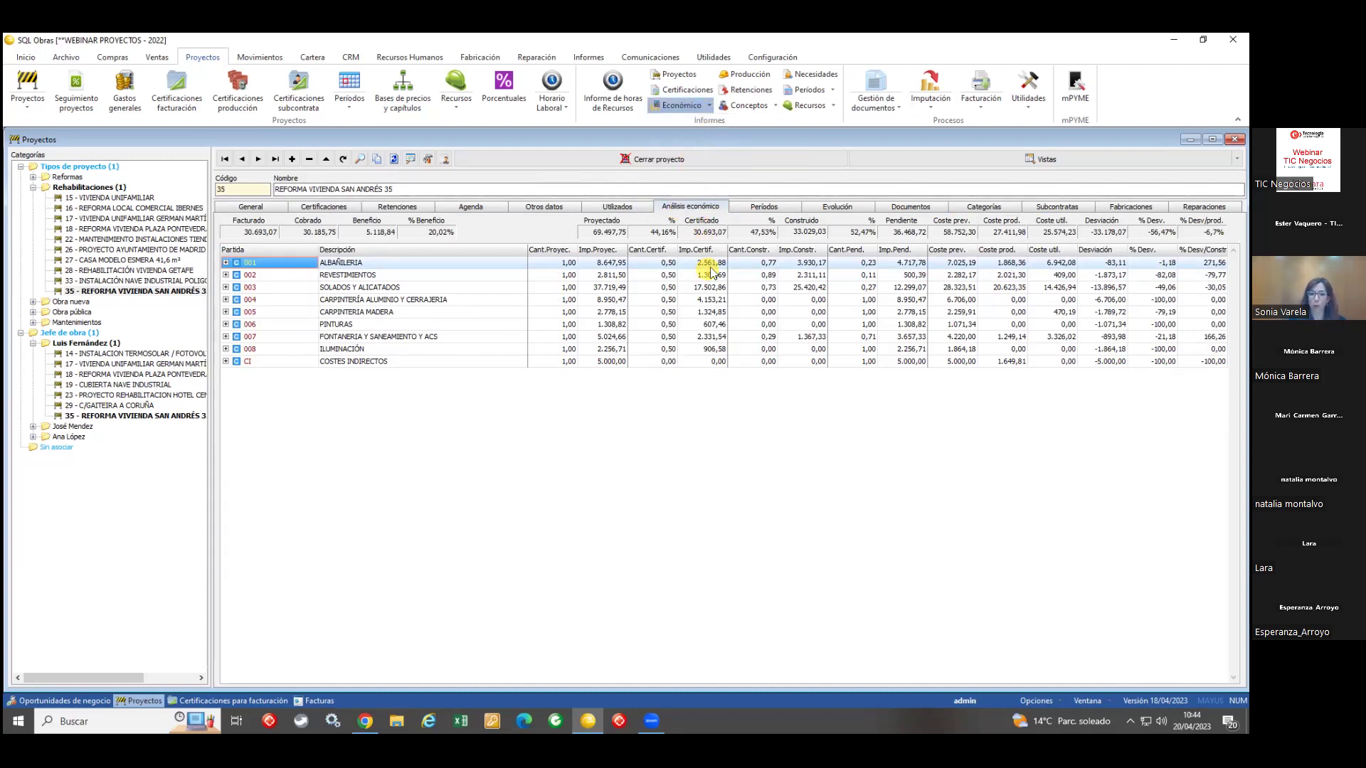
{"action": "left_click", "coordinate": [727, 275]}
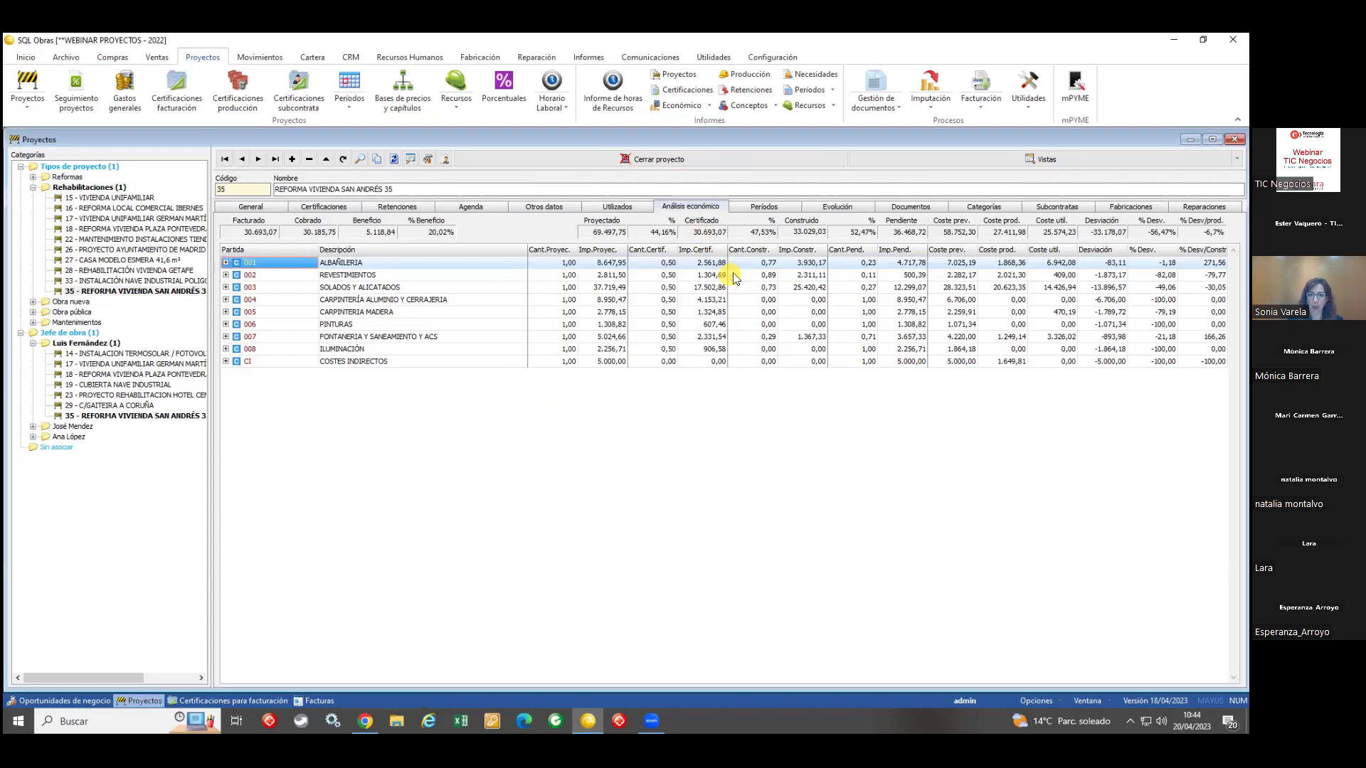
{"action": "left_click", "coordinate": [710, 107]}
{"action": "left_click", "coordinate": [695, 138]}
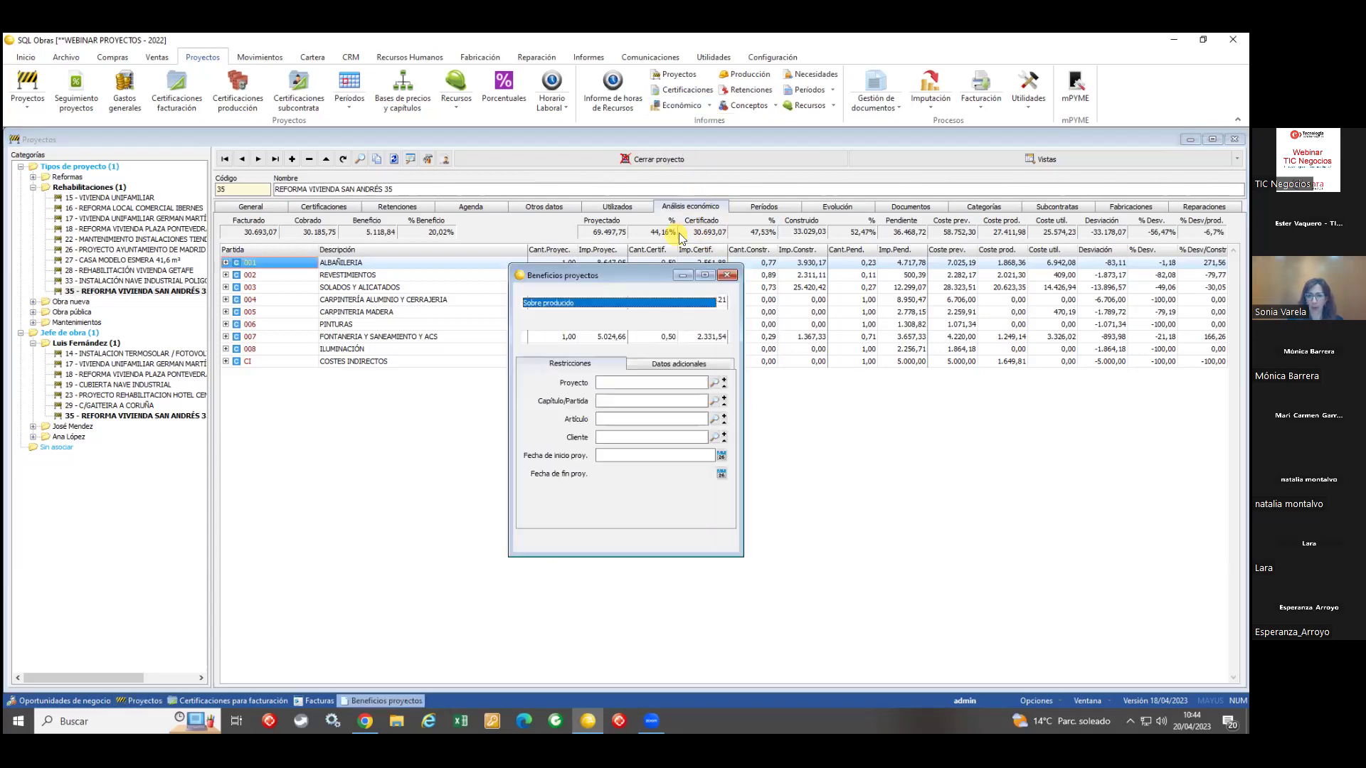
{"action": "left_click", "coordinate": [638, 305]}
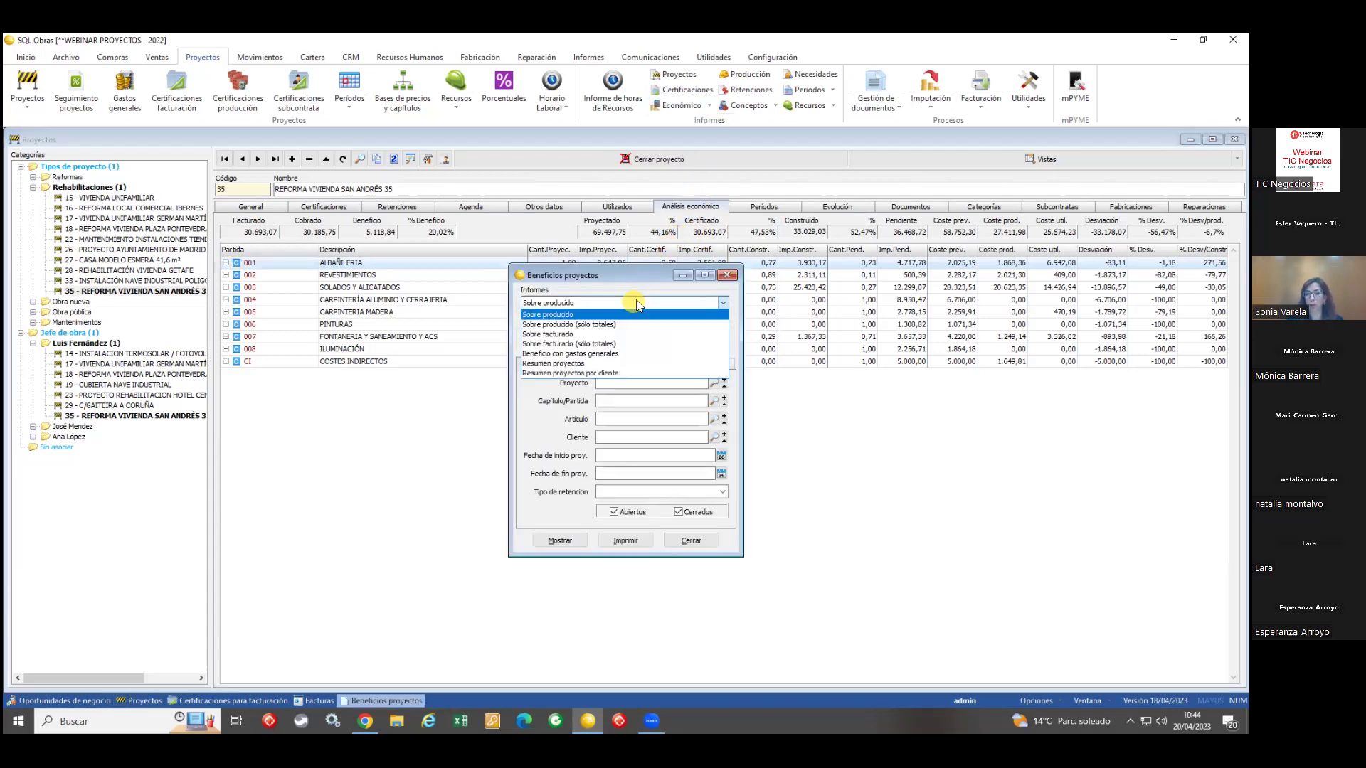
{"action": "left_click", "coordinate": [596, 353]}
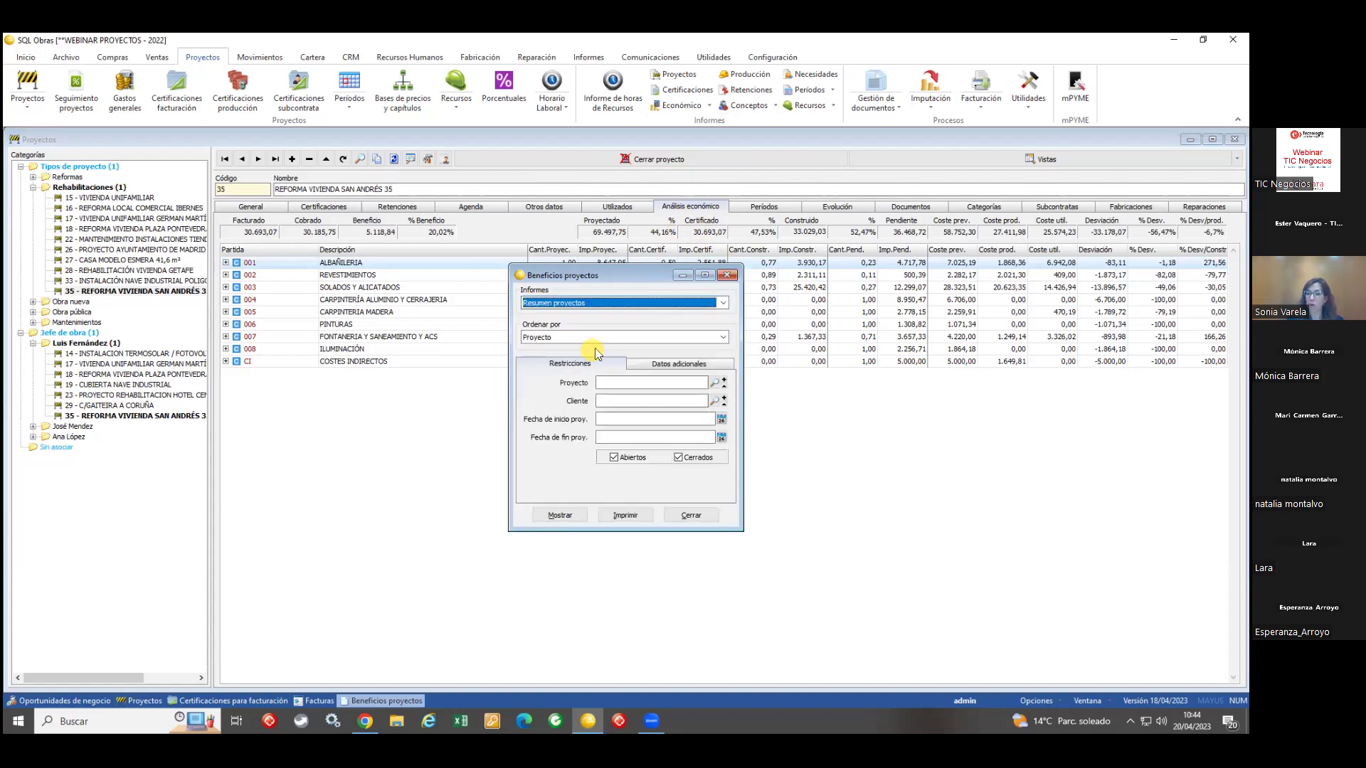
{"action": "left_click", "coordinate": [626, 366]}
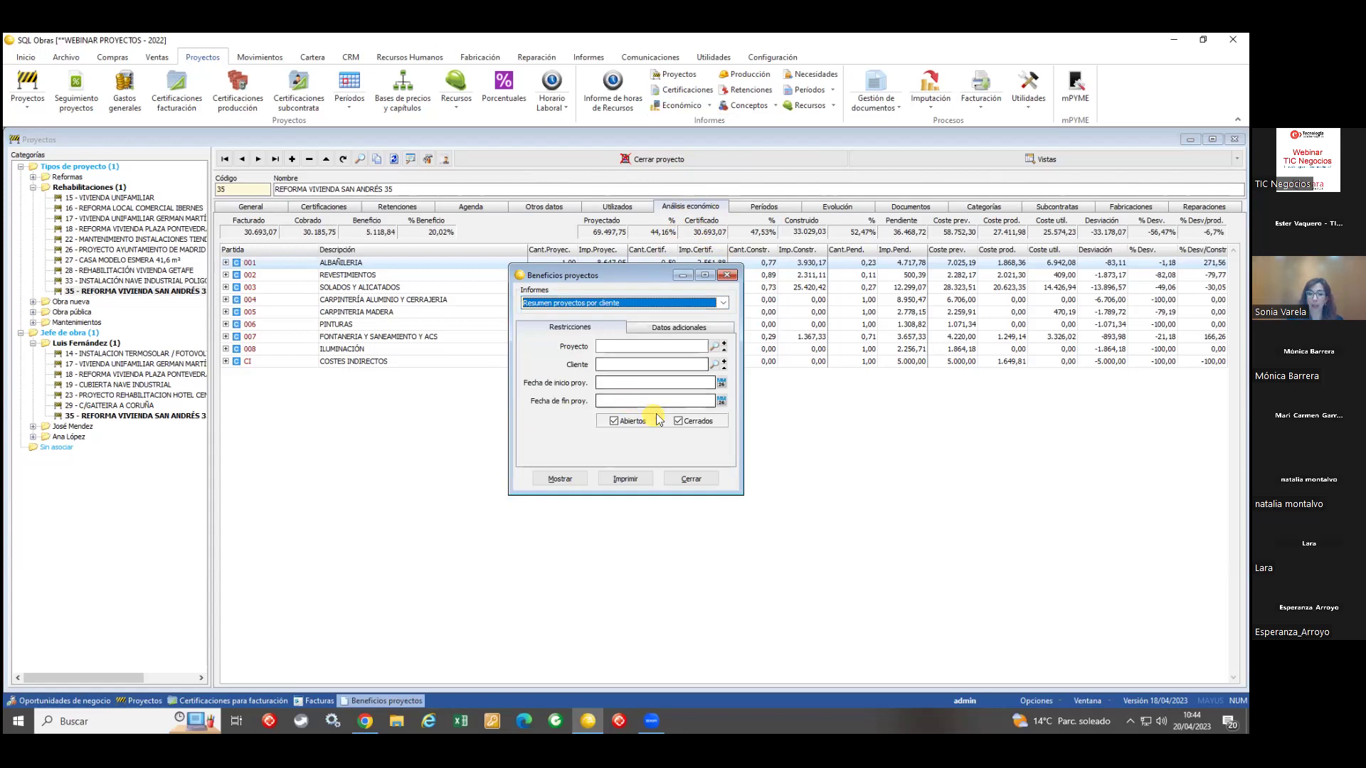
{"action": "left_click", "coordinate": [682, 420]}
{"action": "left_click", "coordinate": [560, 478]}
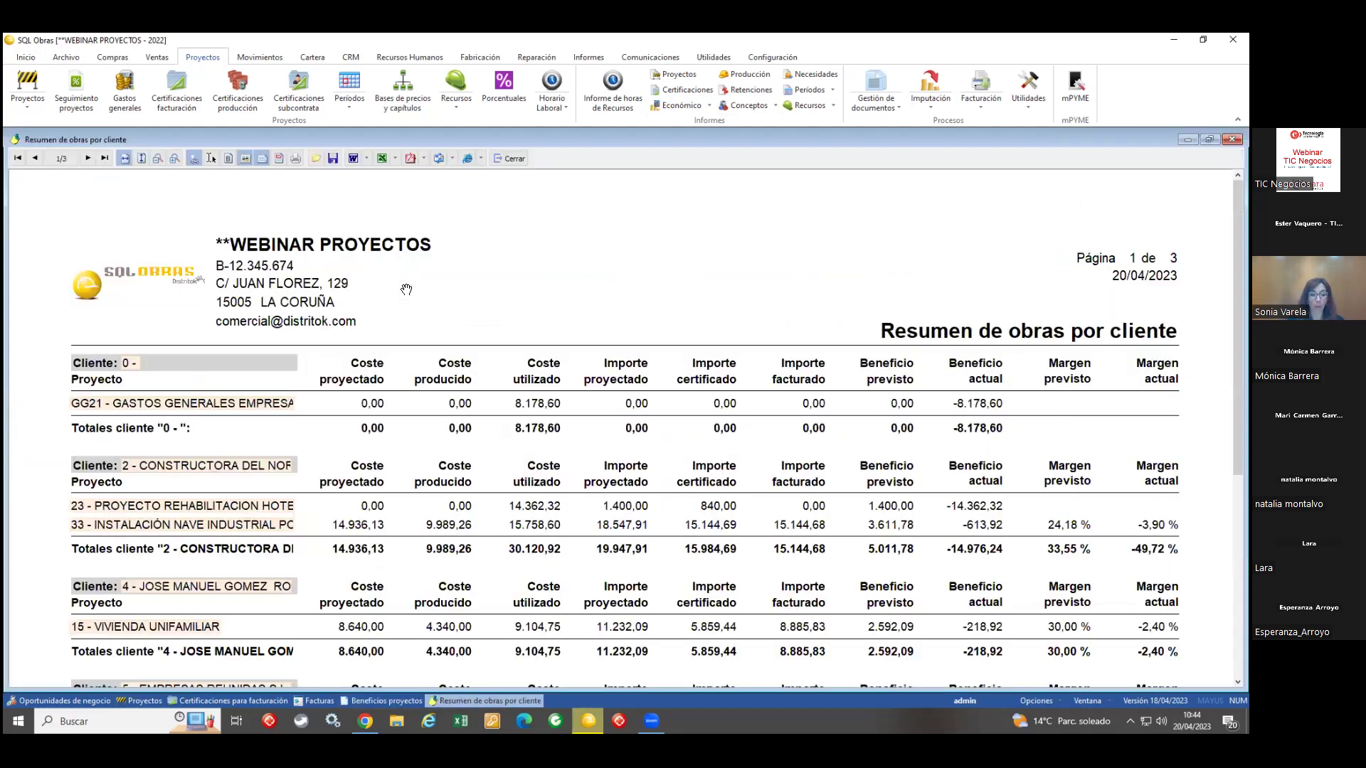
Step: Review the projected, certified and invoiced amounts and margins per client, and close both the report and its Beneficios proyectos dialog
{"action": "scroll", "coordinate": [406, 289], "scroll_direction": "down", "scroll_amount": 3}
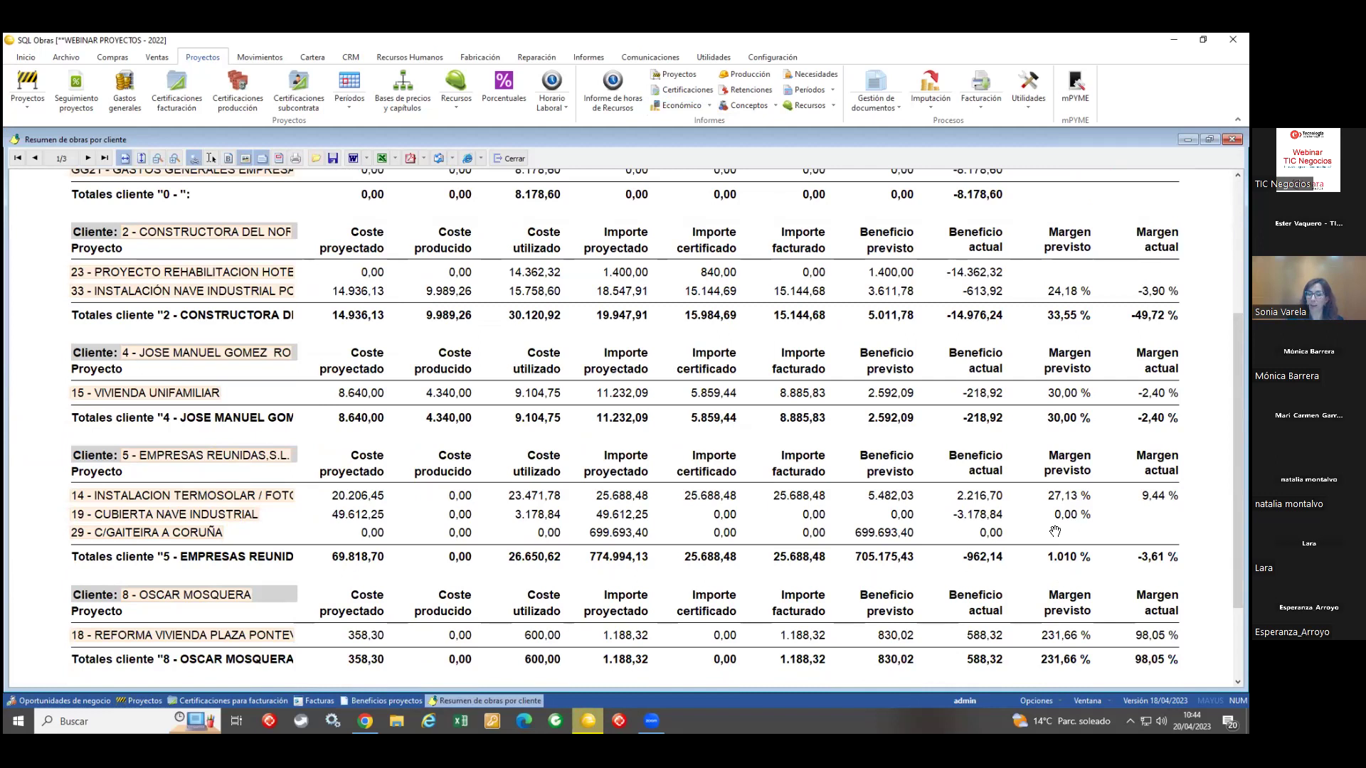
{"action": "left_click", "coordinate": [520, 159]}
{"action": "left_click", "coordinate": [721, 274]}
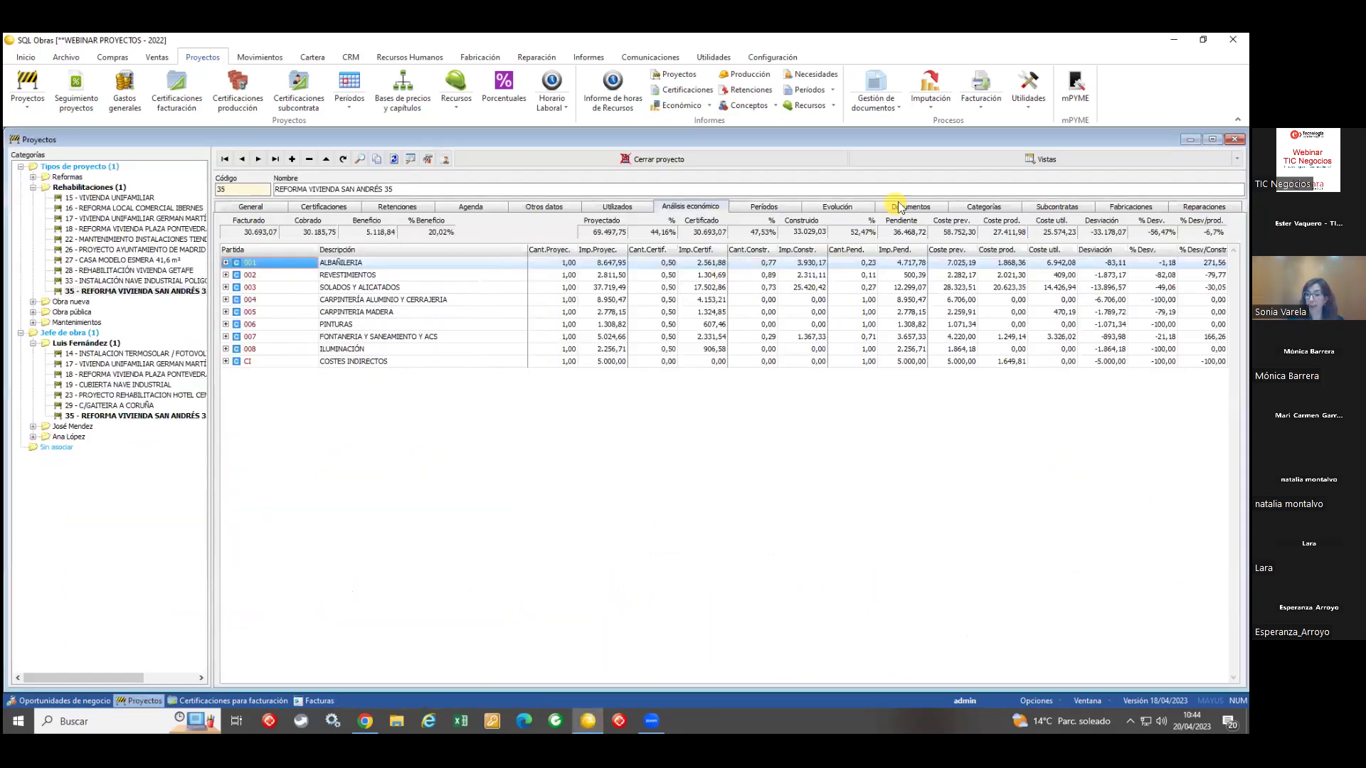
Step: Review the project type and site manager categories assigned to the project, and return to its economic analysis
{"action": "left_click", "coordinate": [983, 206]}
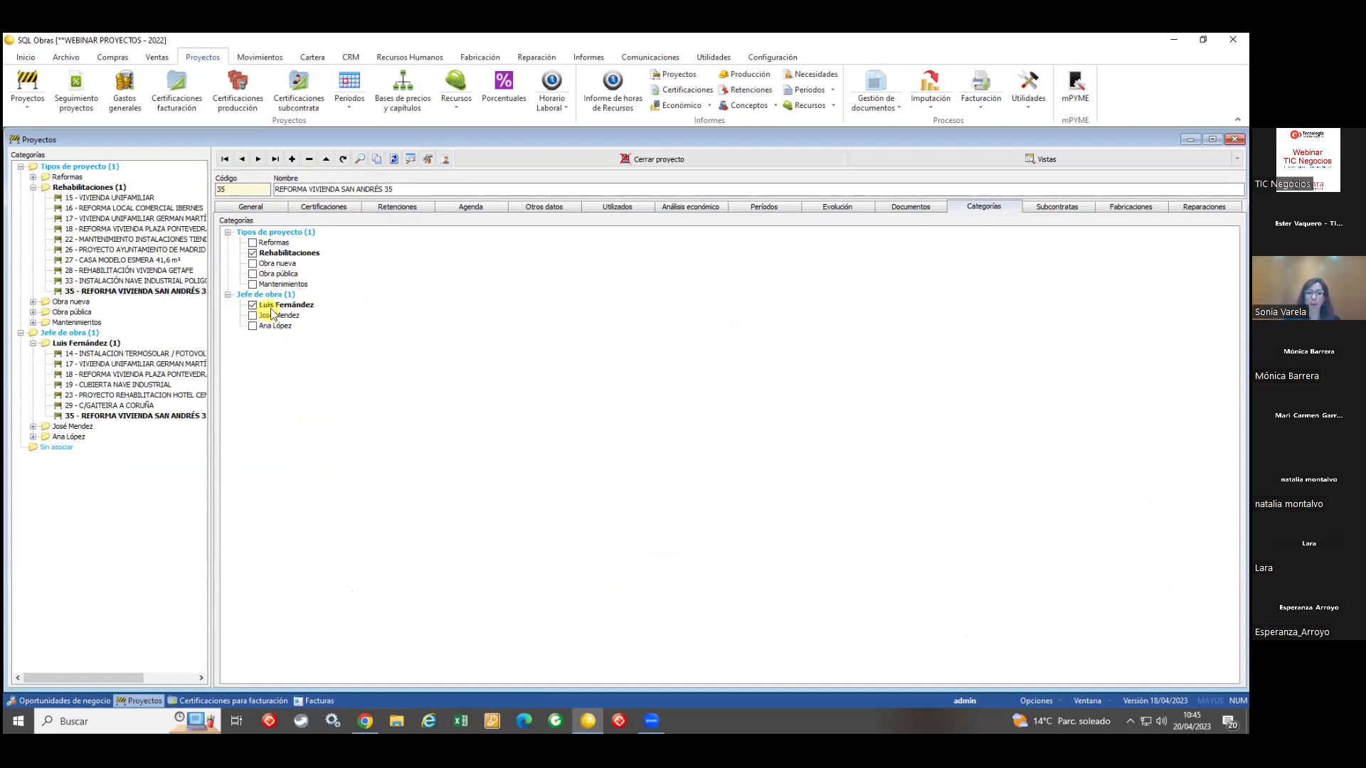
{"action": "left_click", "coordinate": [253, 253]}
{"action": "left_click", "coordinate": [253, 253]}
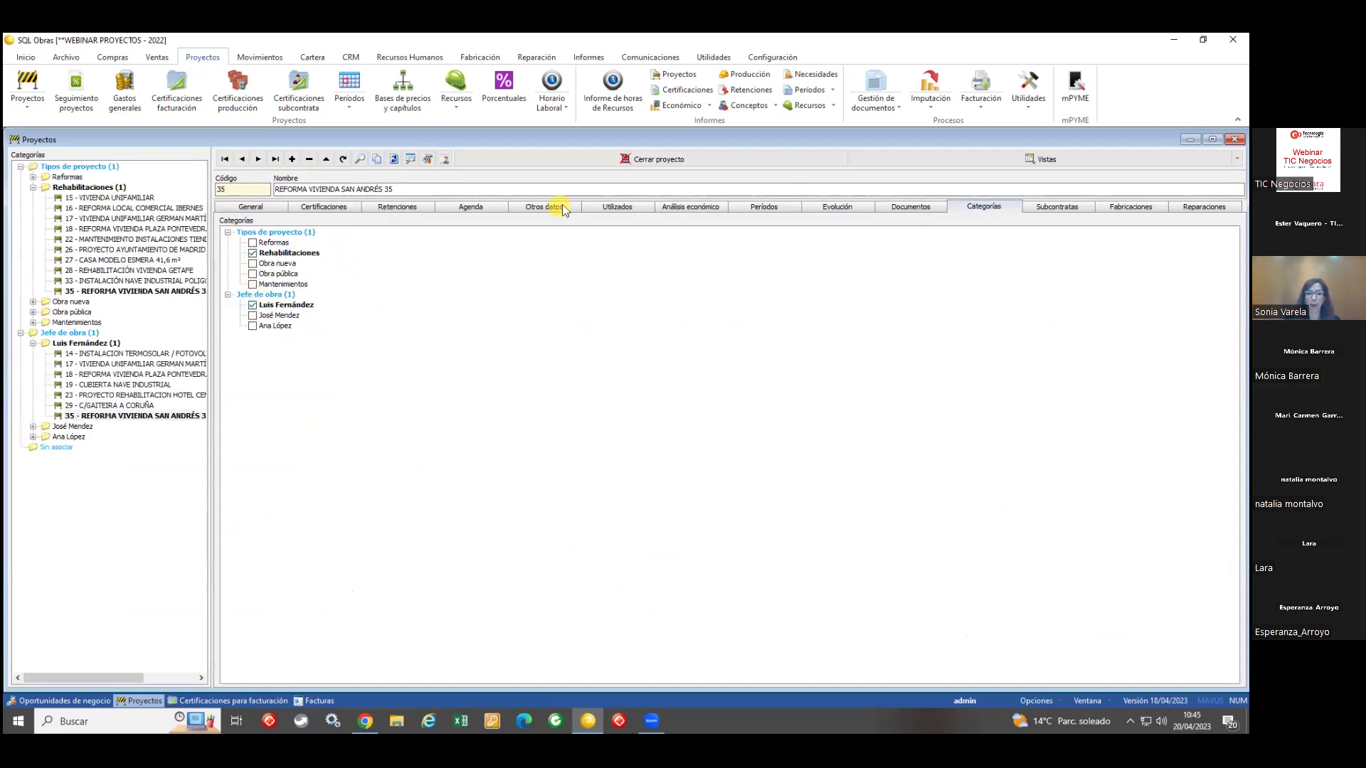
{"action": "left_click", "coordinate": [687, 207]}
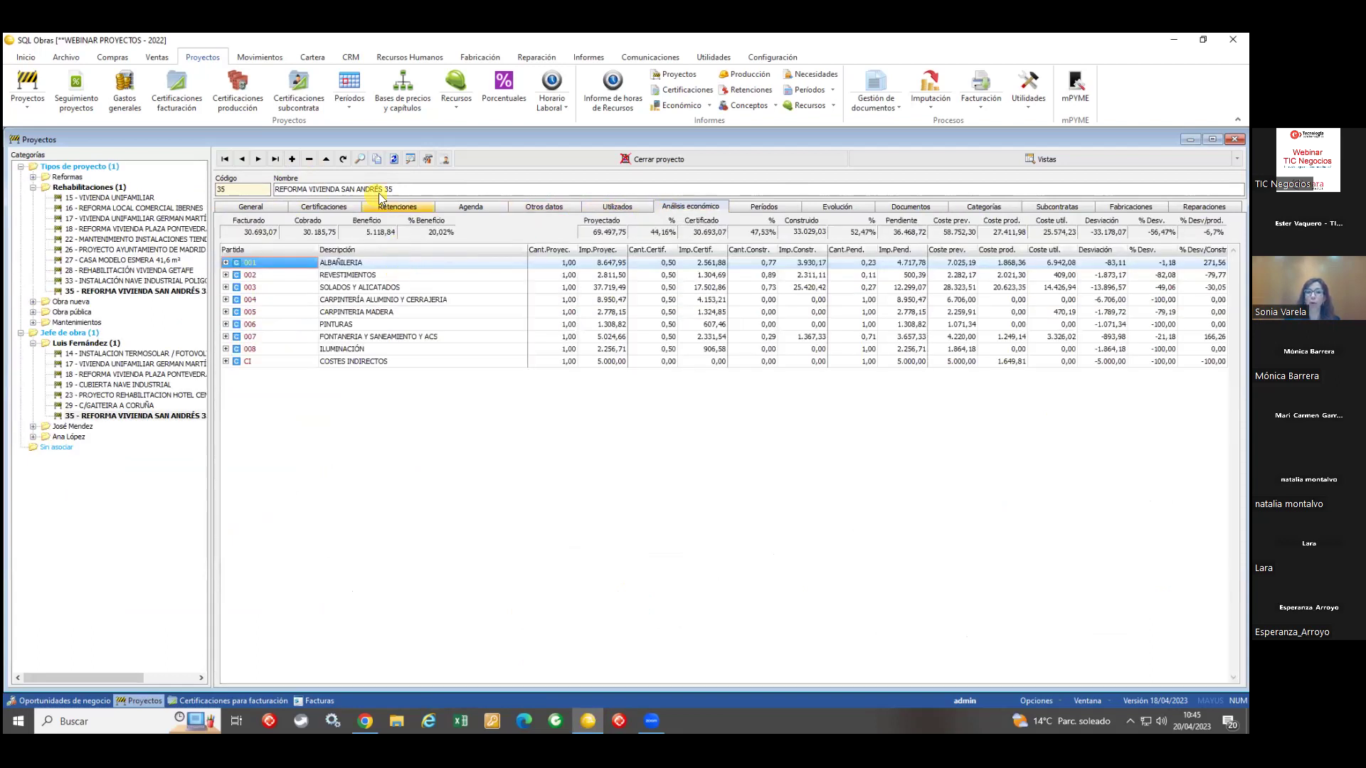
Step: Compare the economic analysis of all projects in the Rehabilitaciones category with that of the first site manager's projects
{"action": "left_click", "coordinate": [92, 189]}
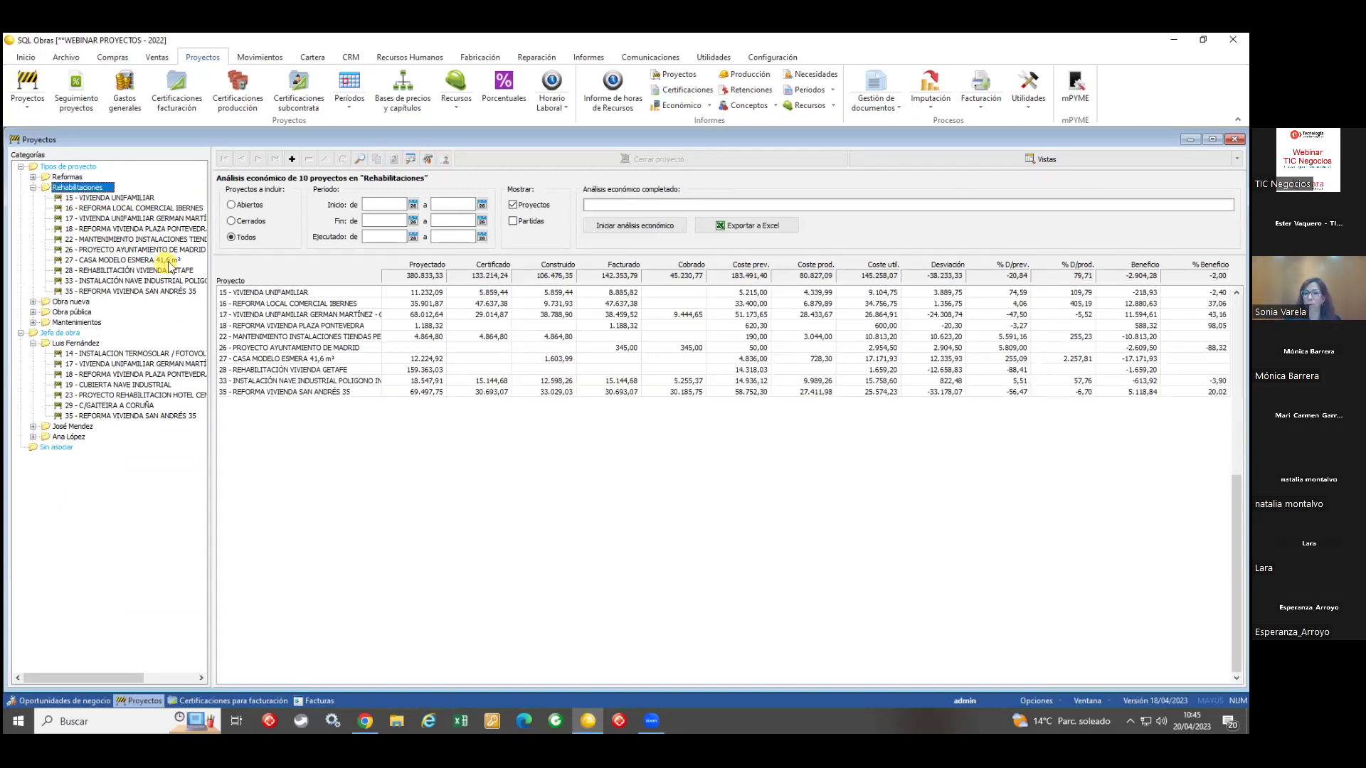
{"action": "left_click_drag", "start_coordinate": [321, 313], "coordinate": [331, 377]}
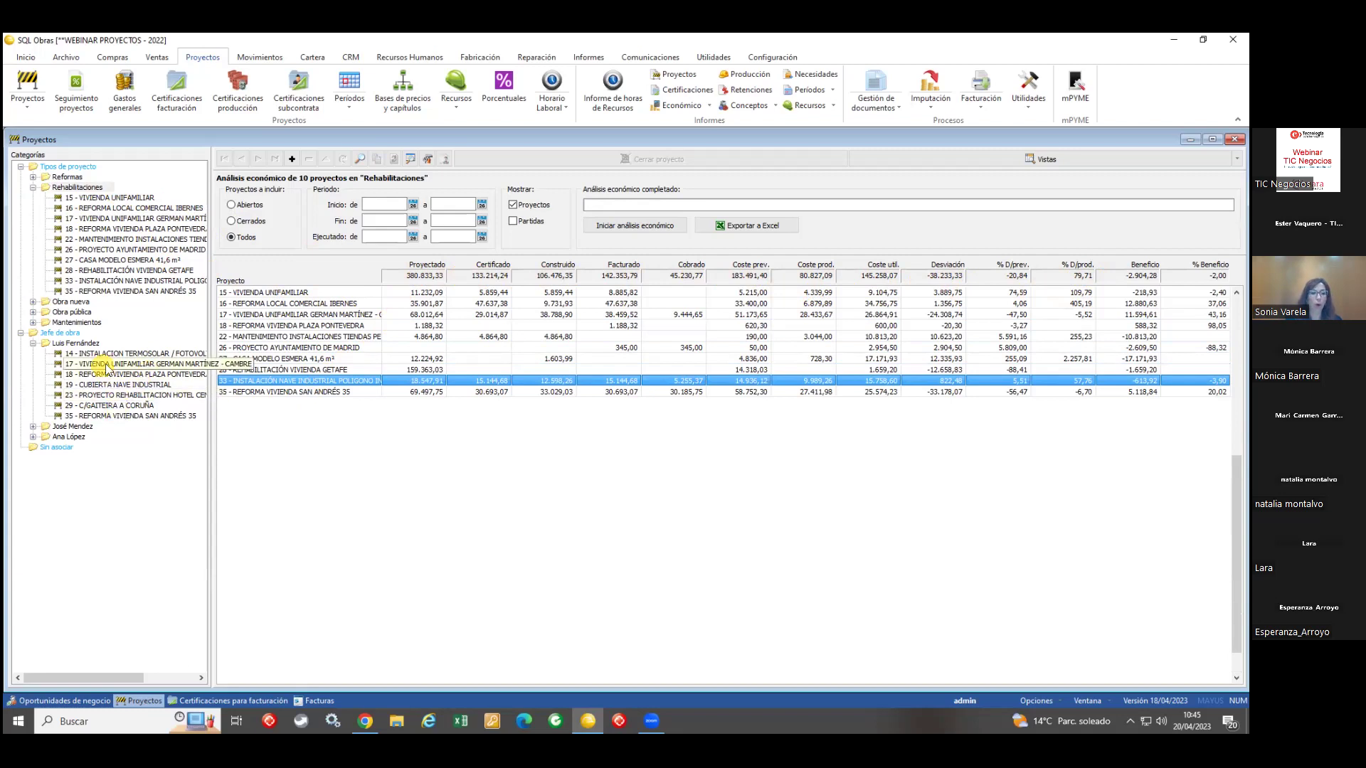
{"action": "left_click", "coordinate": [76, 343]}
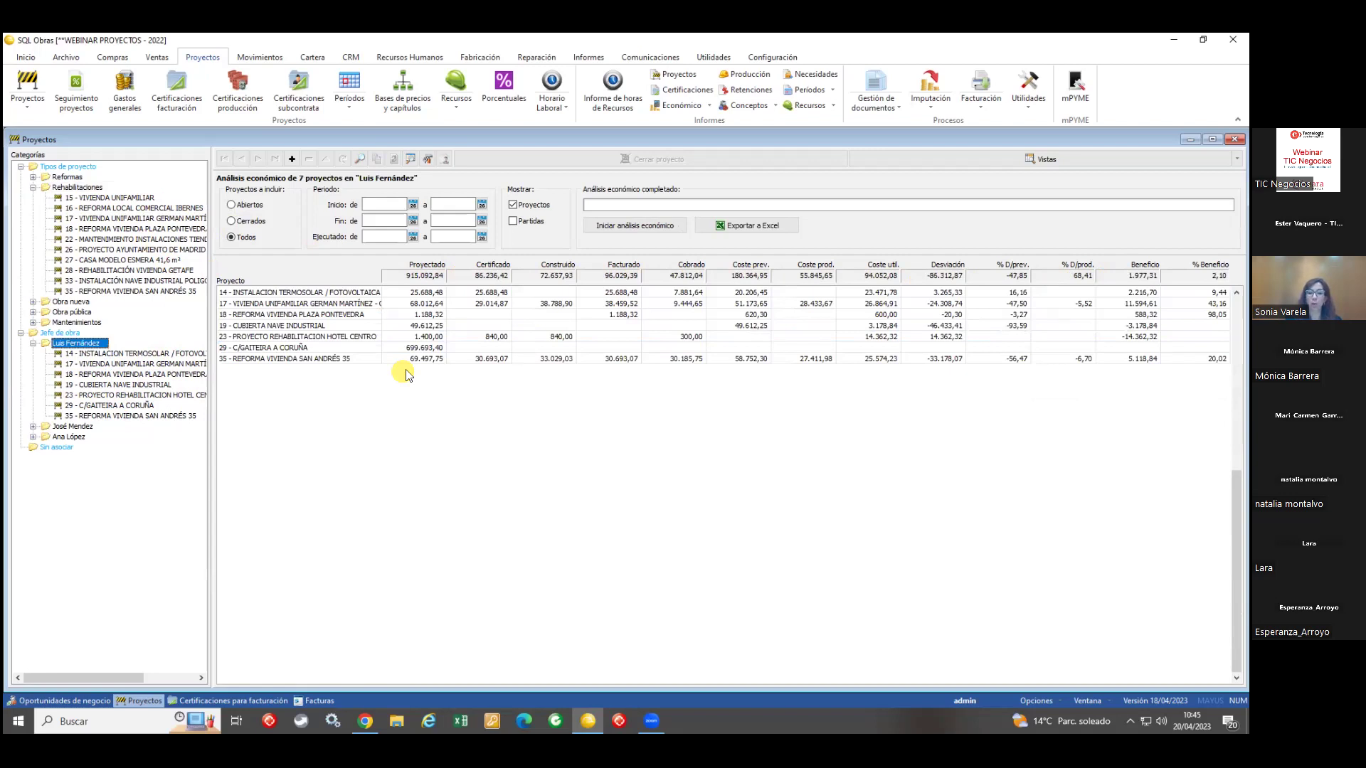
Step: Open the Análisis económico proyectos view from the views available for projects
{"action": "left_click", "coordinate": [384, 236]}
{"action": "left_click", "coordinate": [442, 236]}
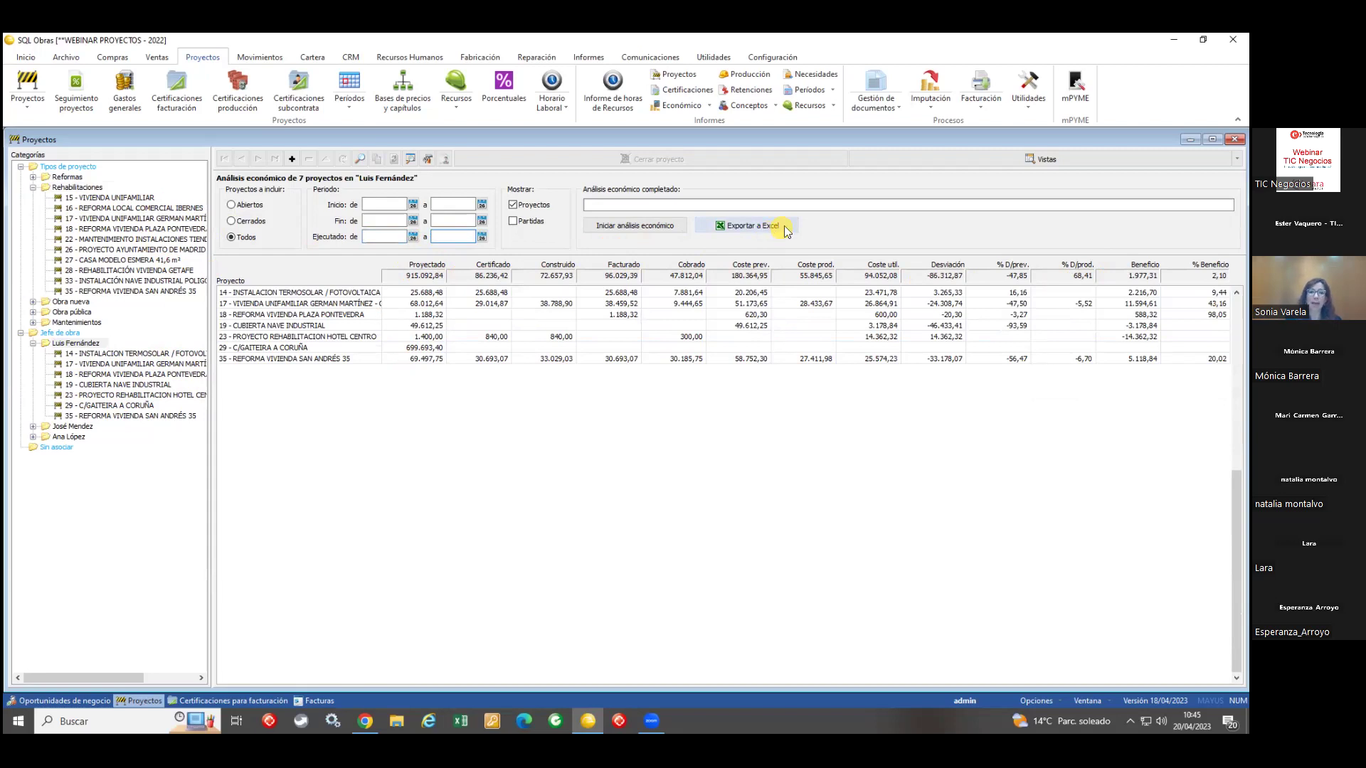
{"action": "left_click", "coordinate": [1236, 158]}
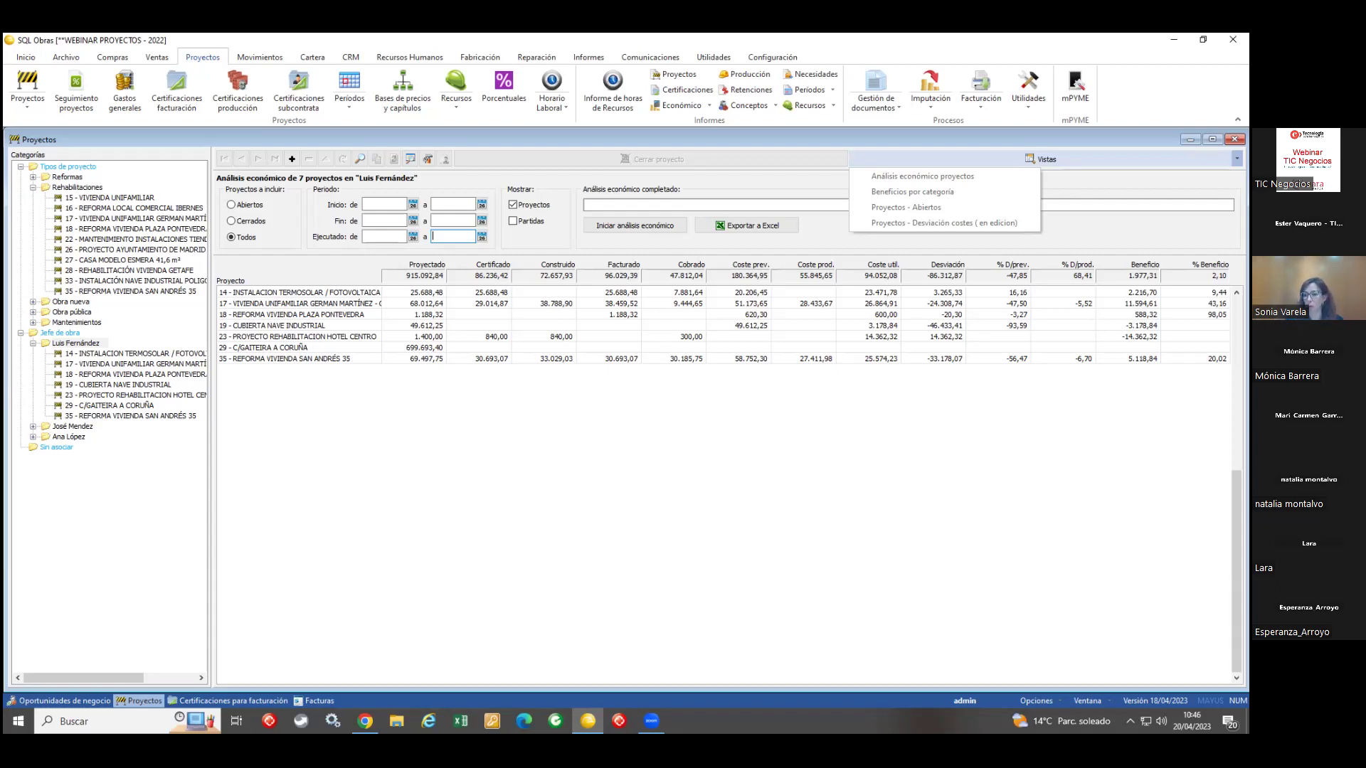
{"action": "left_click", "coordinate": [935, 177]}
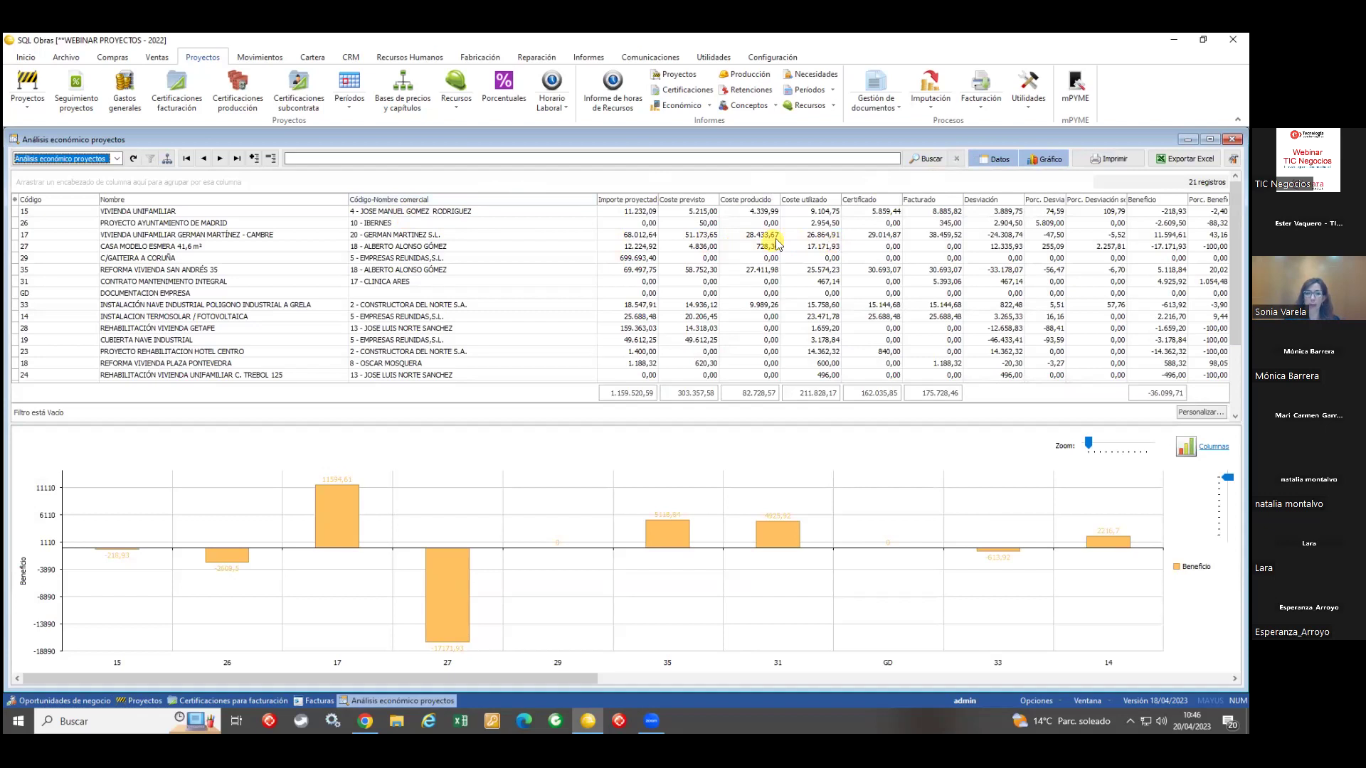
Step: Review project 17's name, client, projected amount, planned, produced and used costs, and certified and invoiced amounts
{"action": "left_click", "coordinate": [168, 236]}
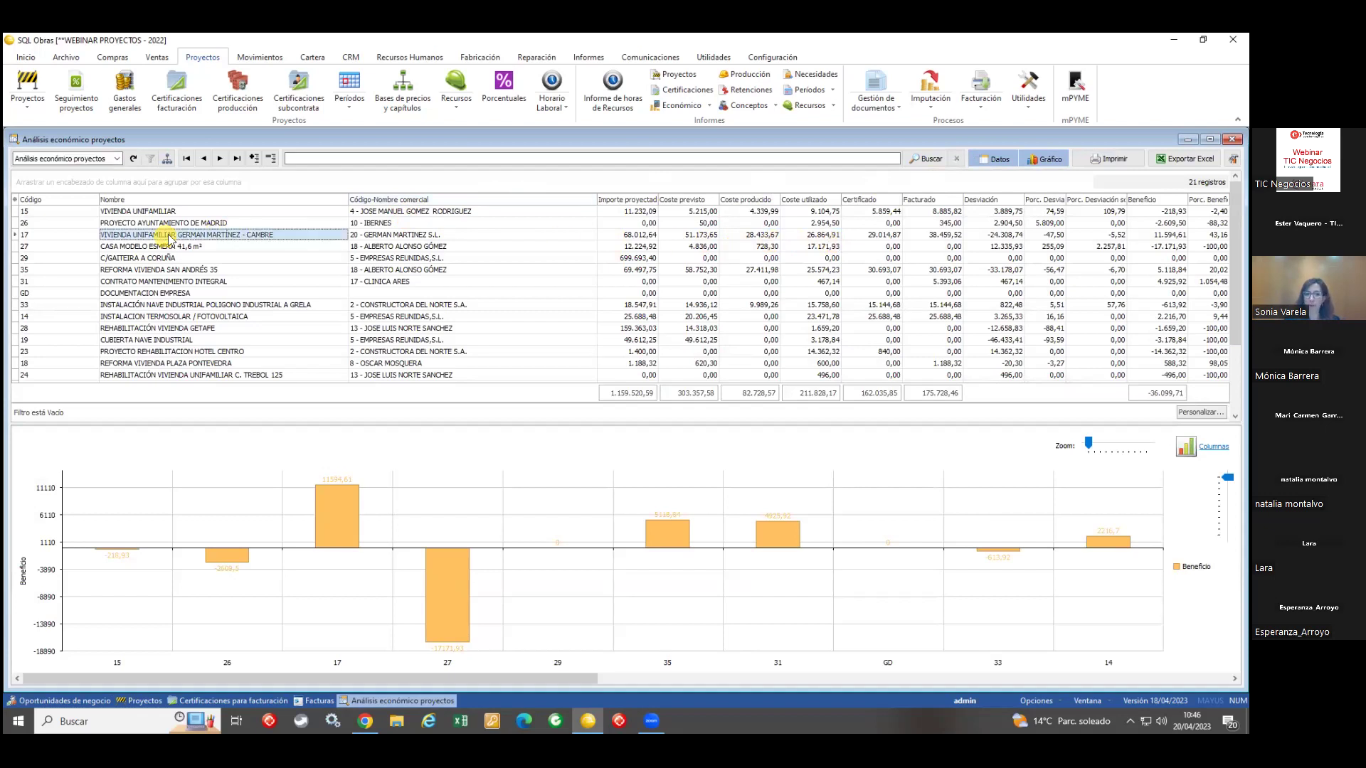
{"action": "left_click", "coordinate": [403, 235]}
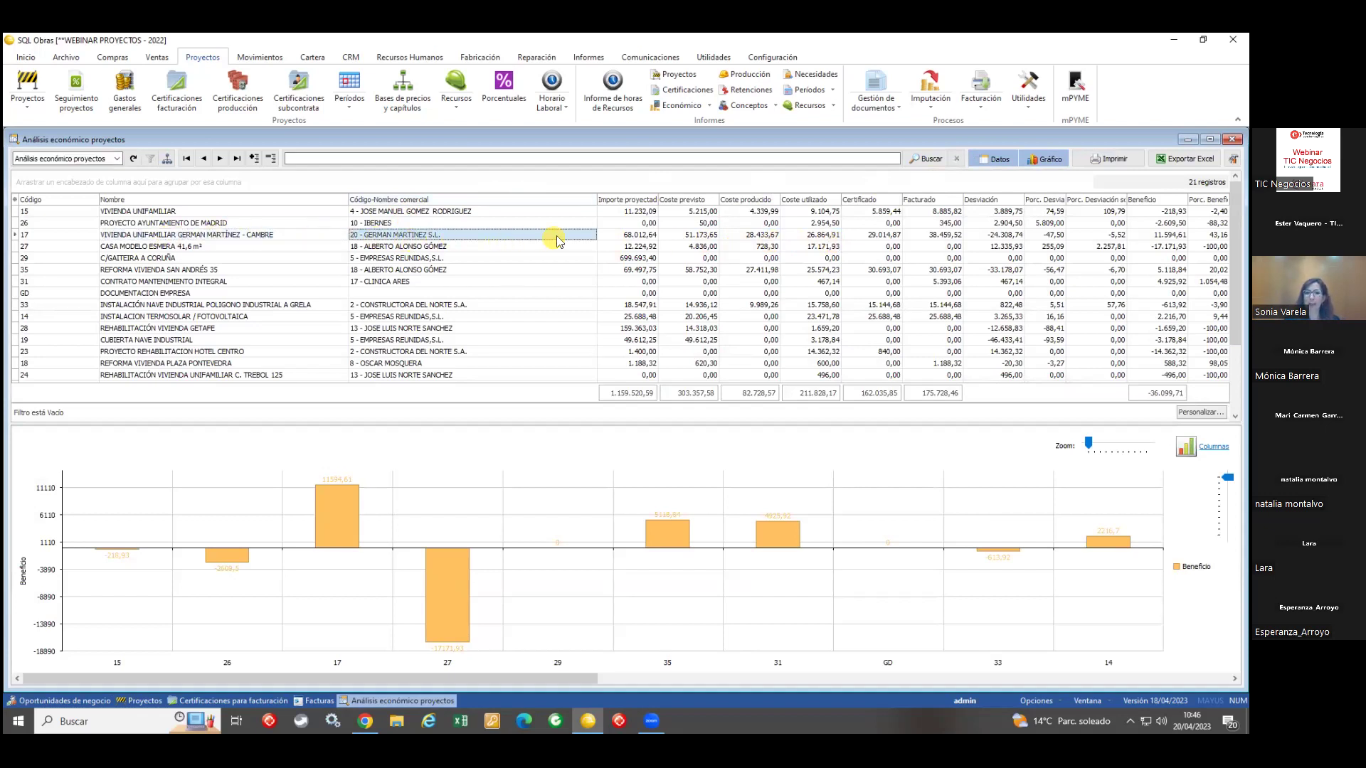
{"action": "left_click", "coordinate": [626, 236]}
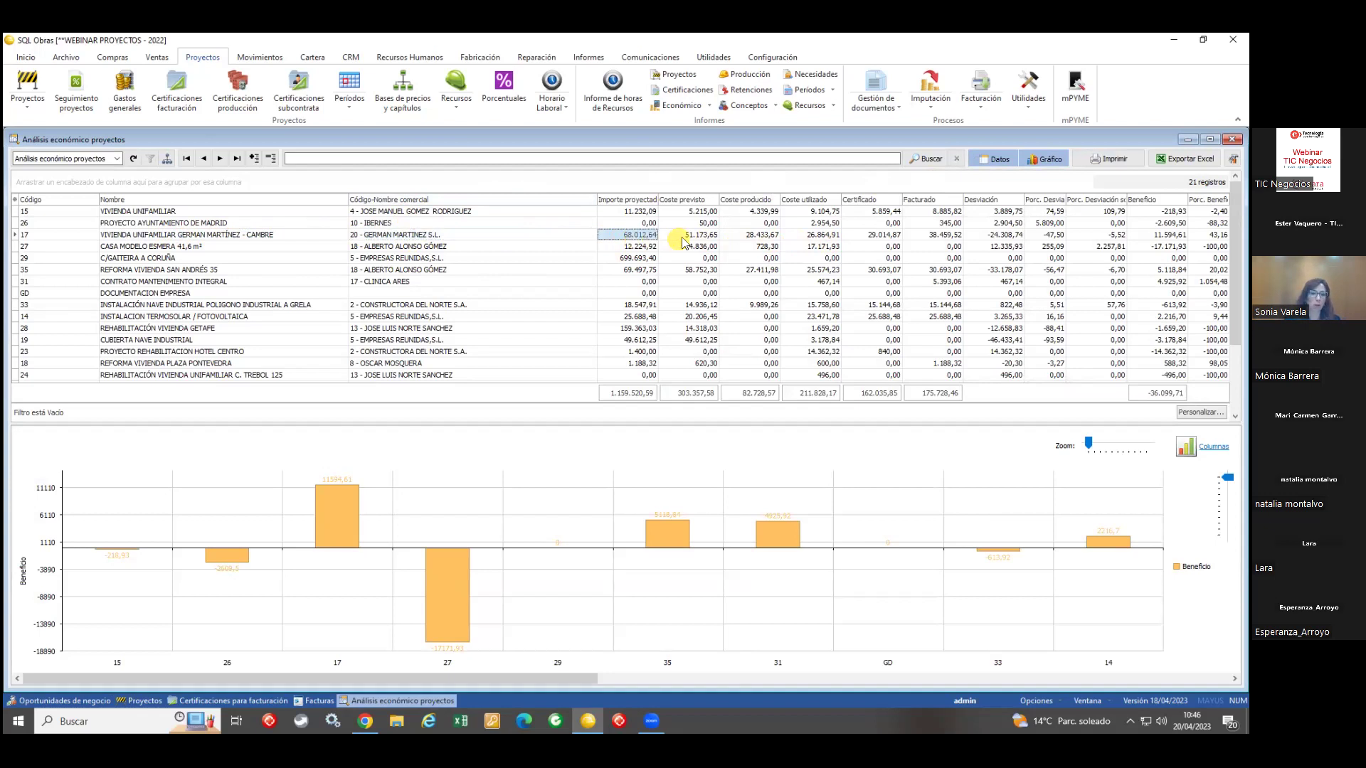
{"action": "left_click", "coordinate": [682, 236]}
{"action": "left_click", "coordinate": [740, 237]}
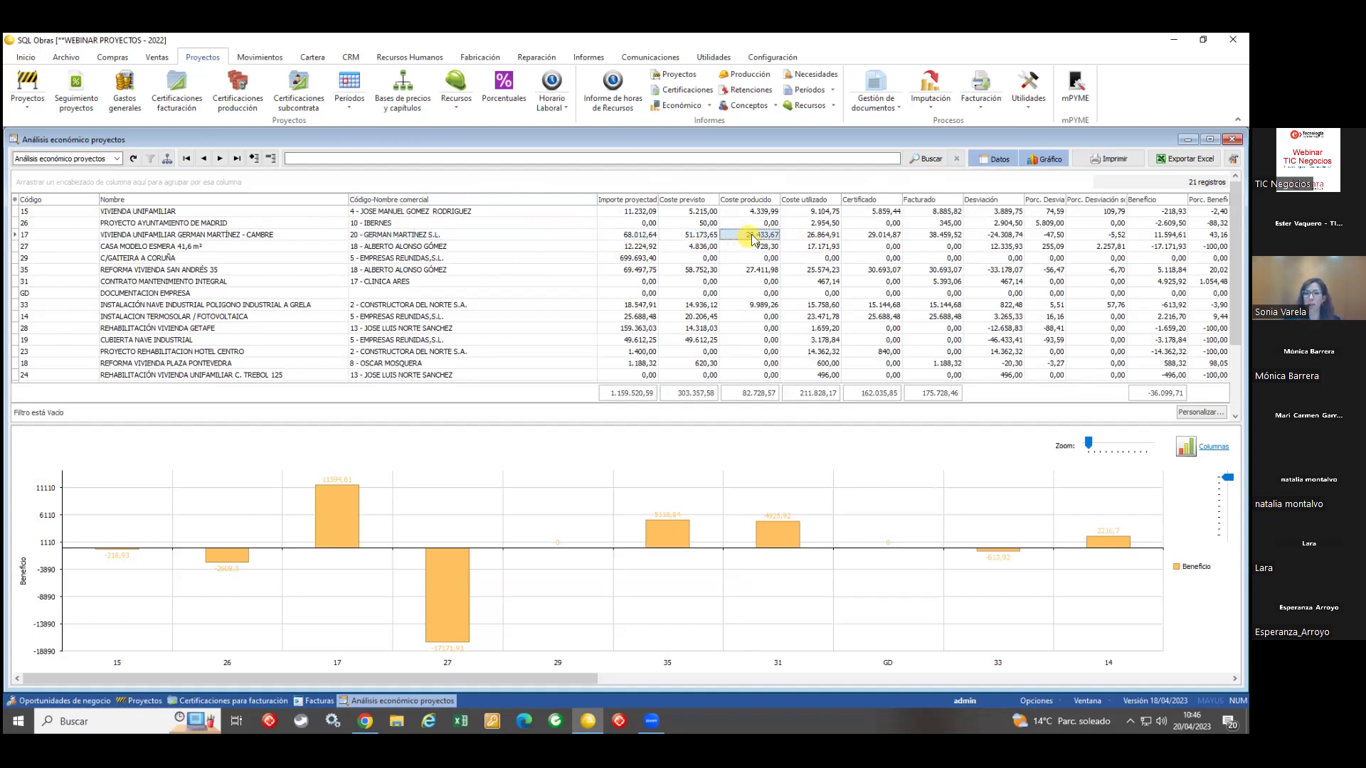
{"action": "left_click", "coordinate": [815, 244]}
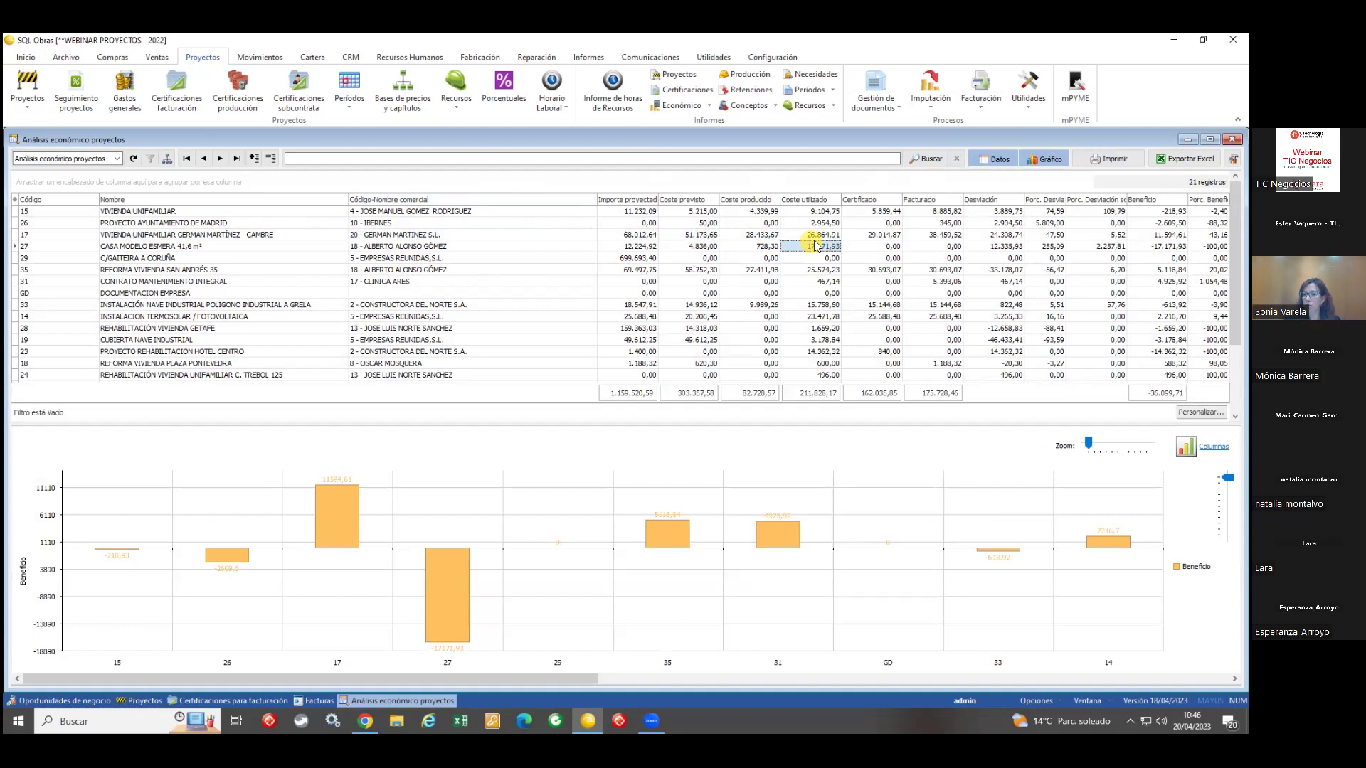
{"action": "left_click", "coordinate": [874, 236]}
{"action": "left_click", "coordinate": [925, 237]}
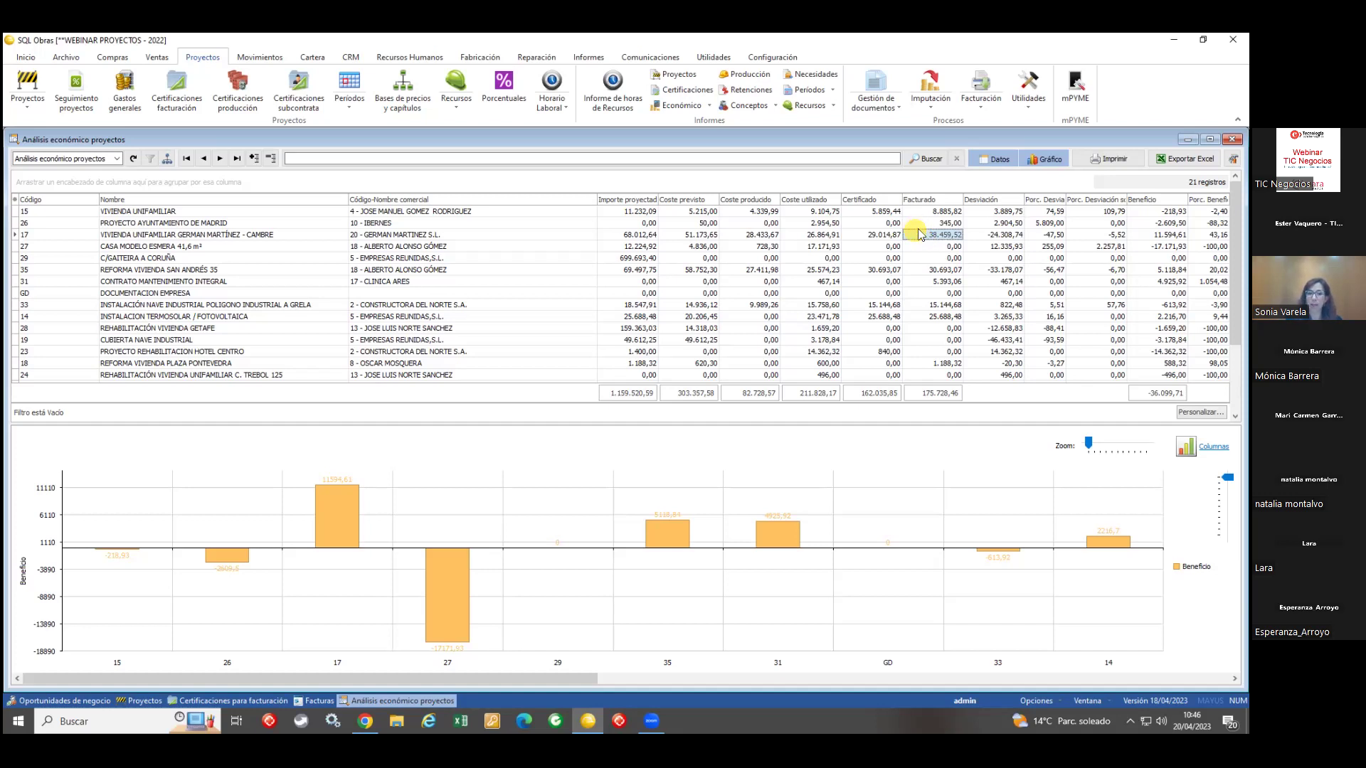
Step: Open the view configuration and review the Personalizados gallery and the views in the Proyectos folder
{"action": "left_click", "coordinate": [588, 57]}
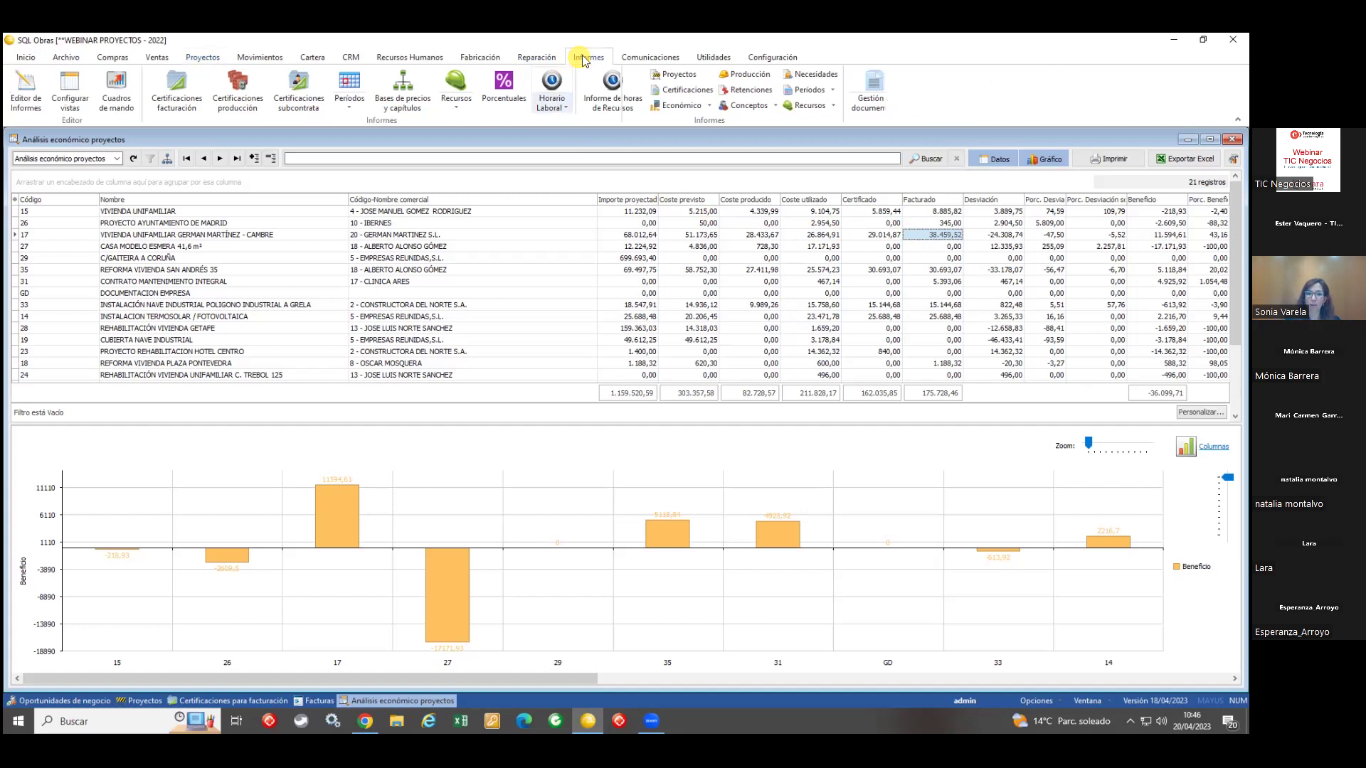
{"action": "left_click", "coordinate": [67, 91]}
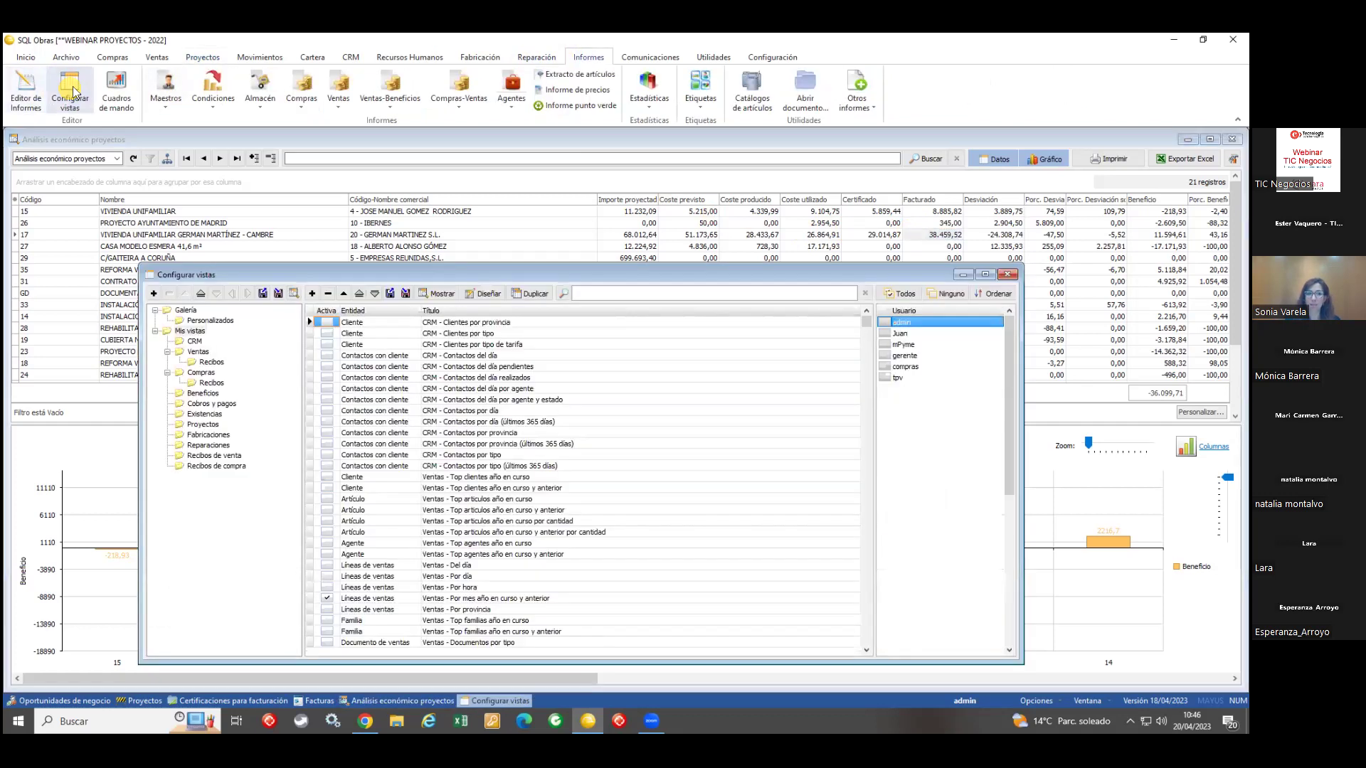
{"action": "left_click", "coordinate": [210, 320]}
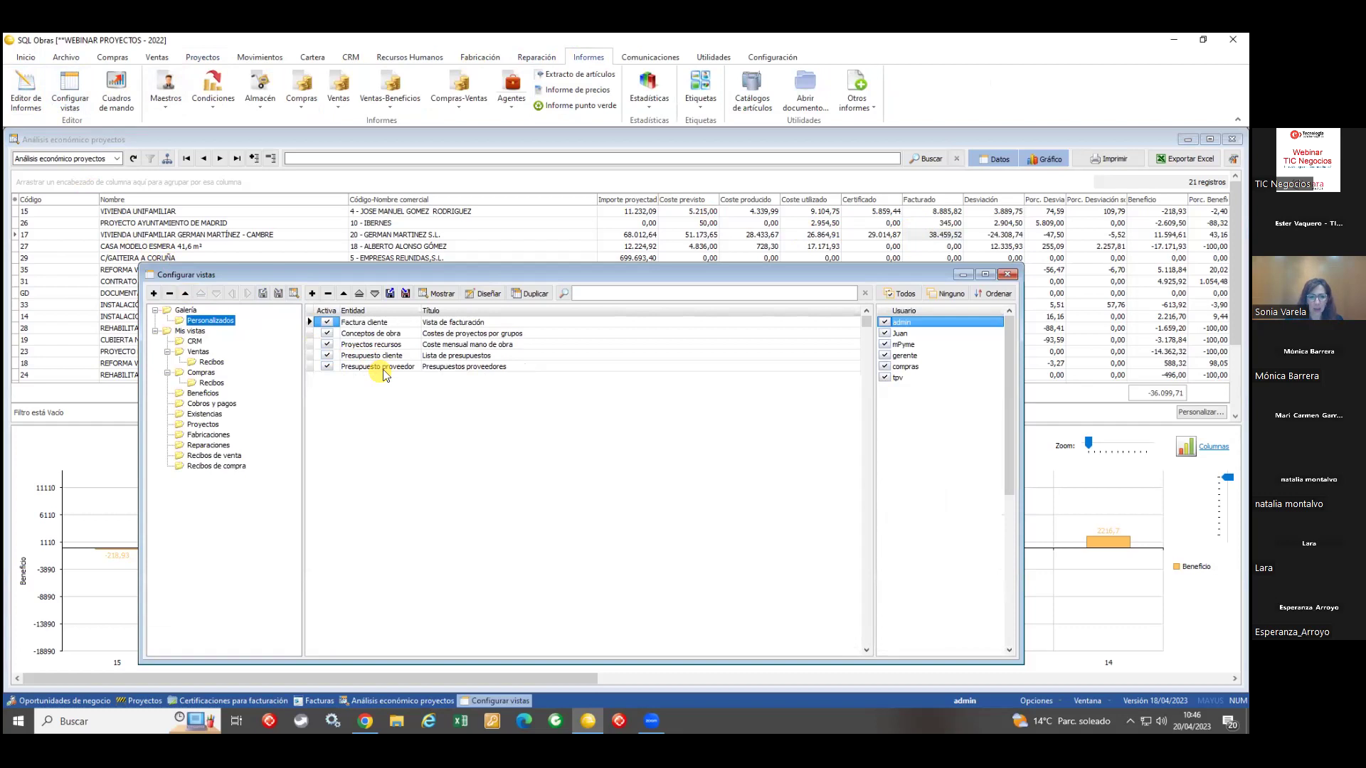
{"action": "left_click", "coordinate": [202, 424]}
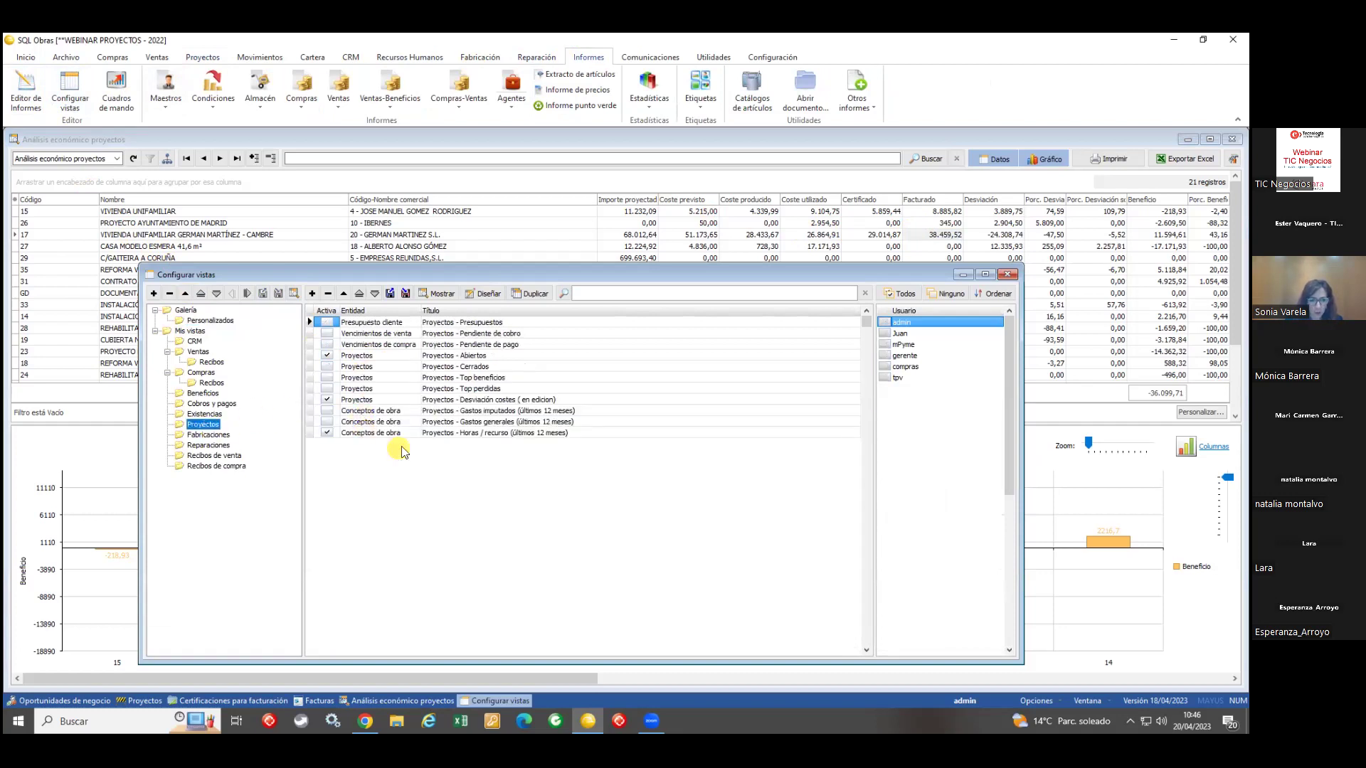
{"action": "left_click", "coordinate": [382, 402]}
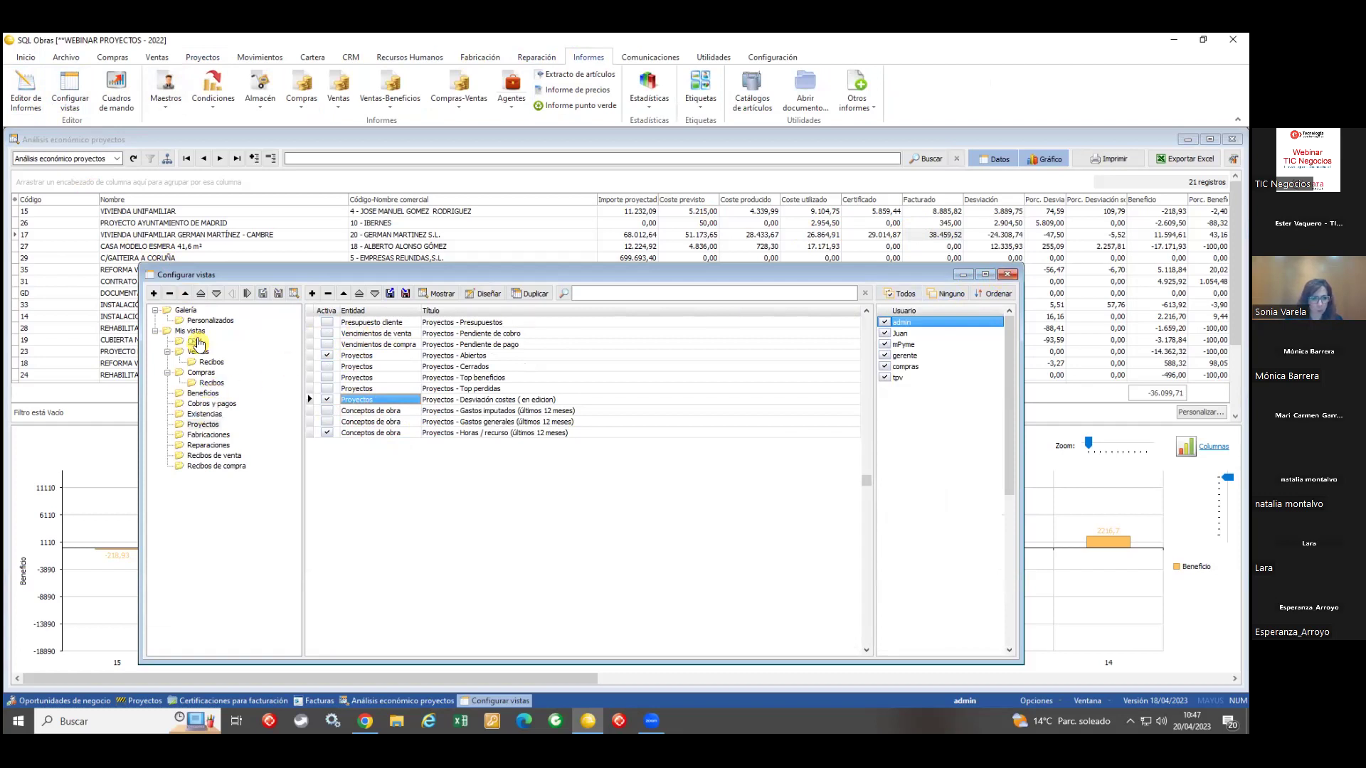
Step: Open the Coste mensual mano de obra view from the Personalizados gallery in the view editor
{"action": "left_click", "coordinate": [214, 321]}
{"action": "left_click", "coordinate": [390, 333]}
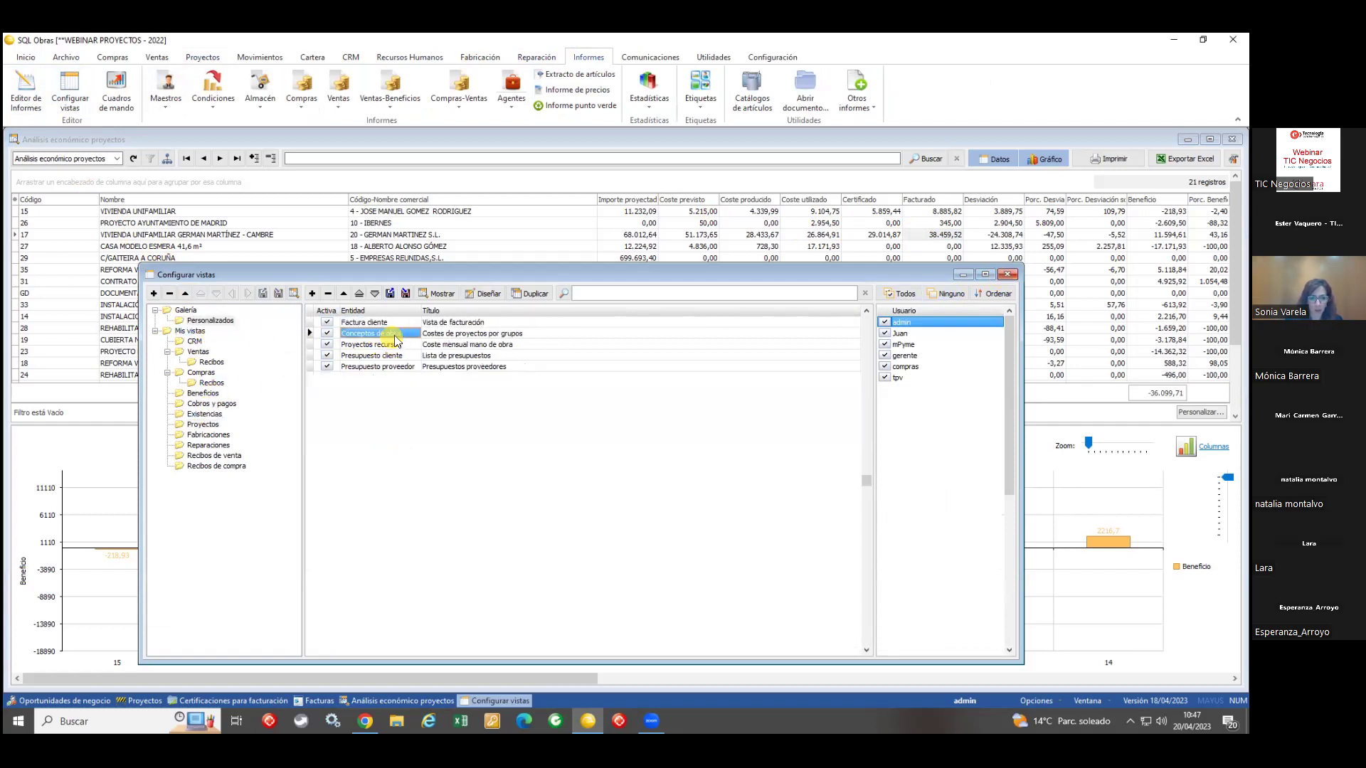
{"action": "left_click", "coordinate": [376, 345]}
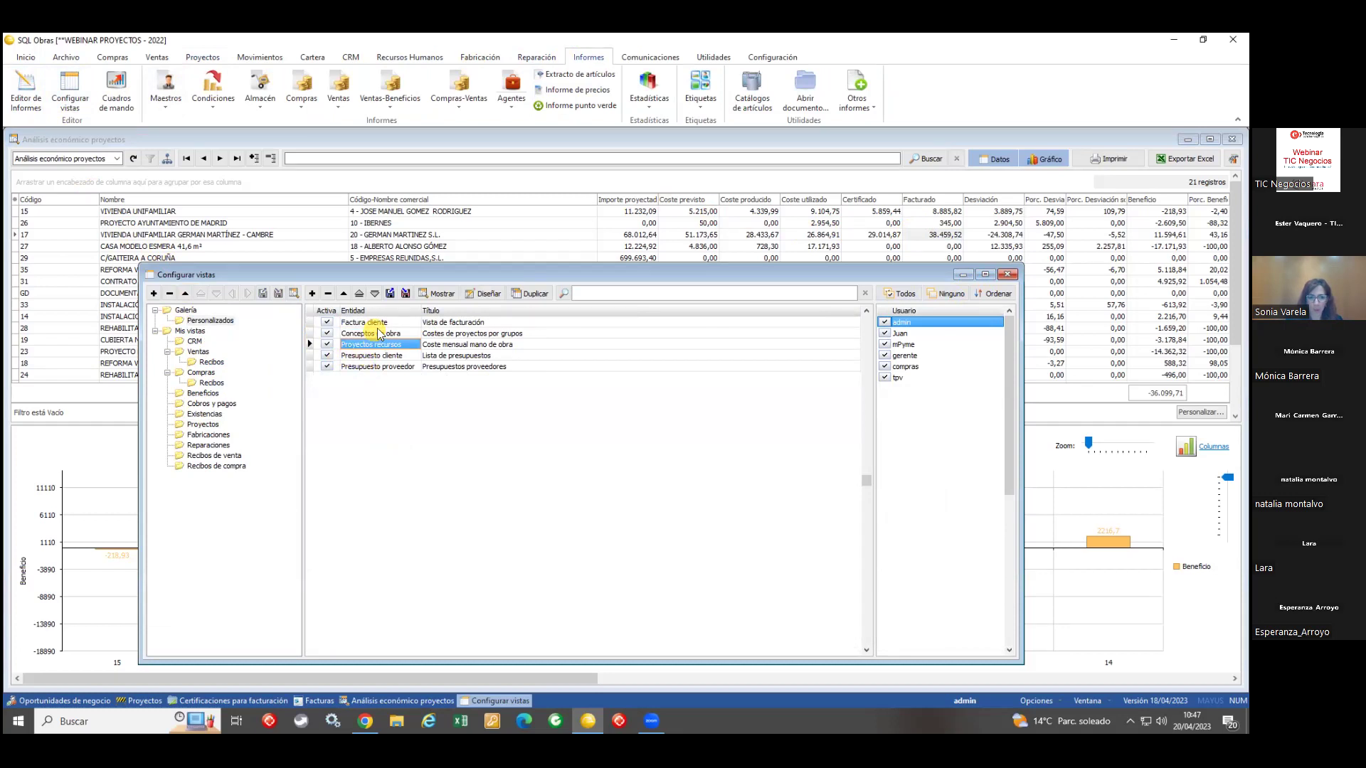
{"action": "left_click", "coordinate": [487, 294]}
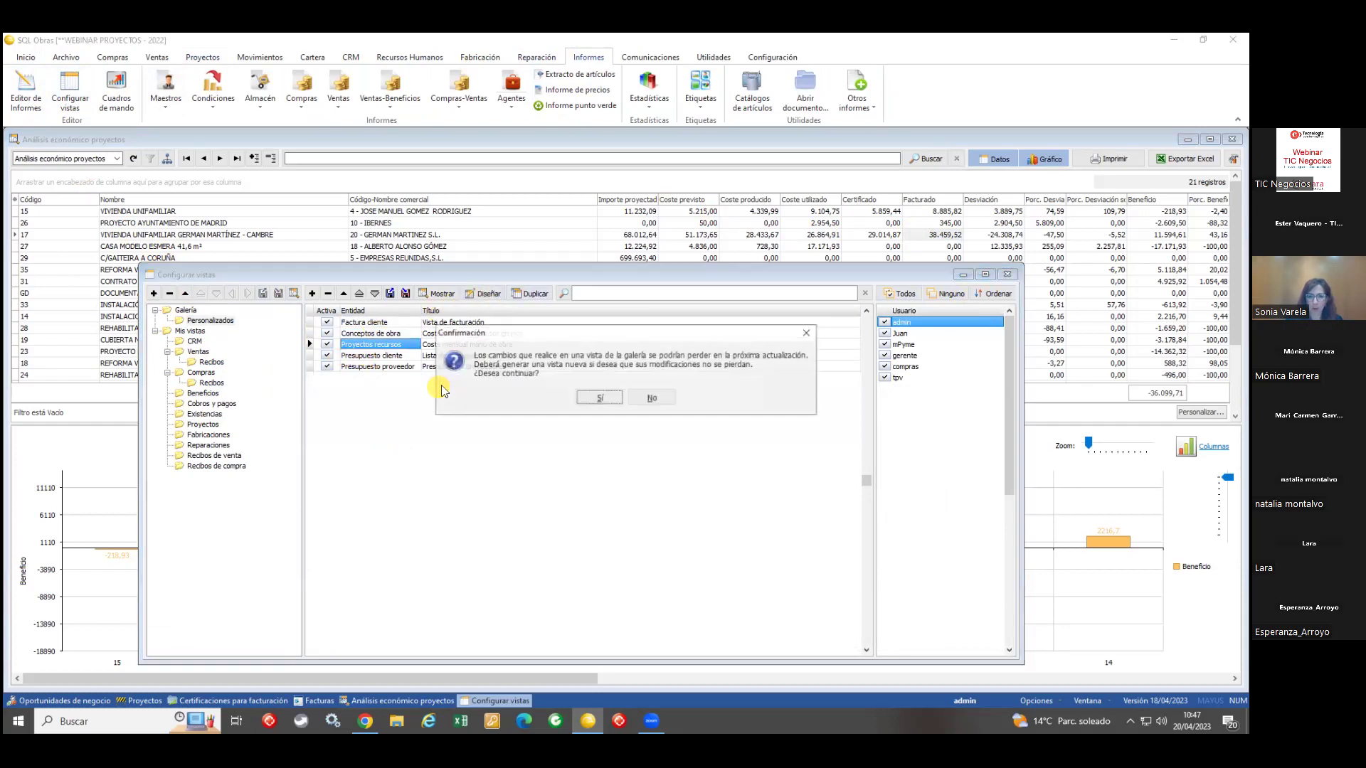
{"action": "left_click", "coordinate": [592, 399]}
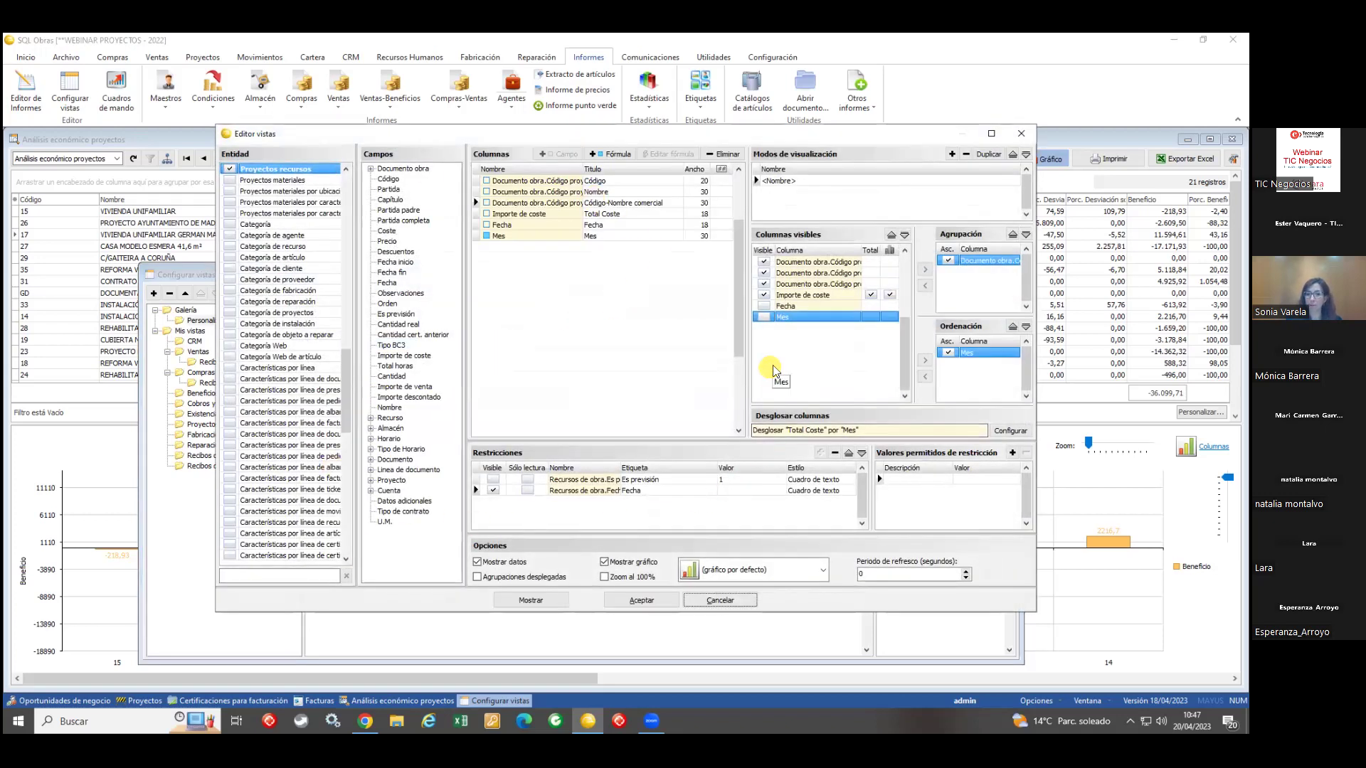
Step: Try adding the Cantidad field as a column of the view, then discard the changes and close the view configuration
{"action": "left_click", "coordinate": [615, 204]}
{"action": "key", "text": "Down"}
{"action": "key", "text": "Down"}
{"action": "key", "text": "Down"}
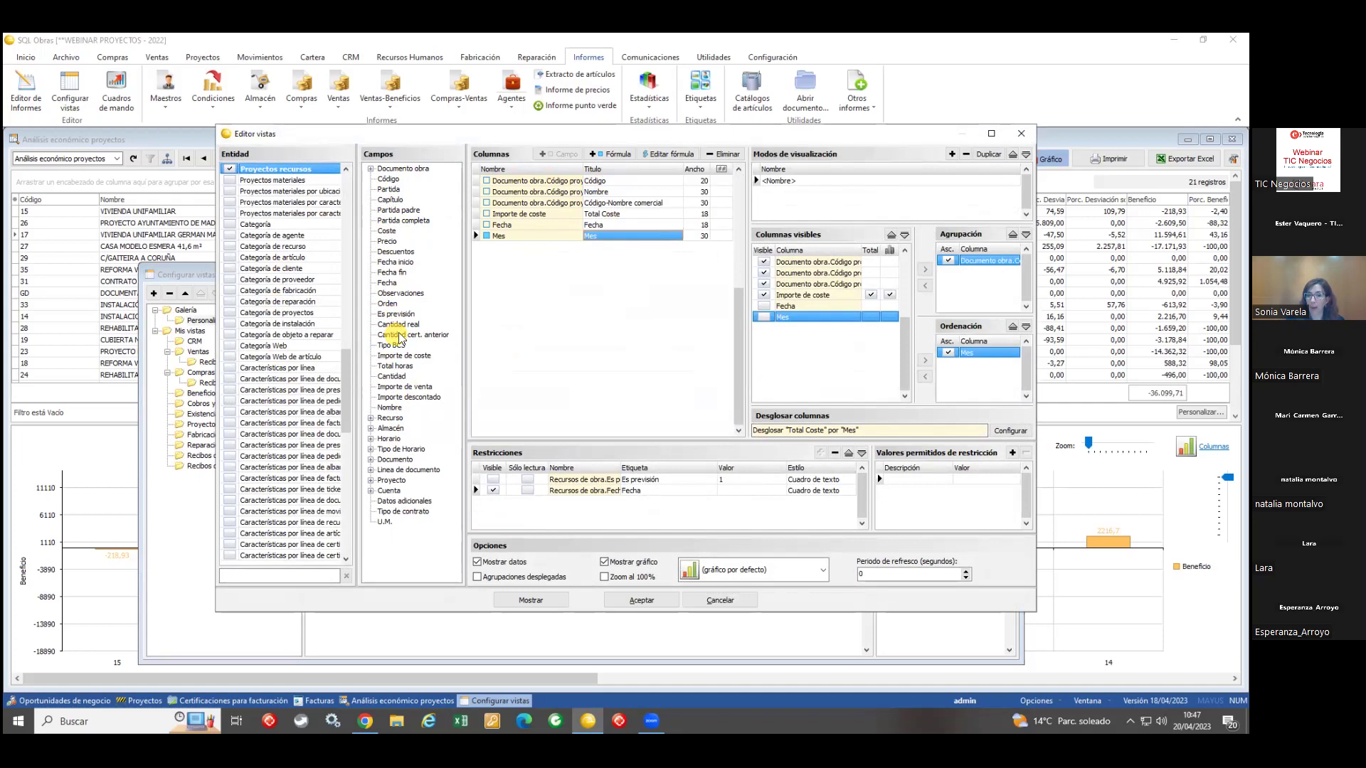
{"action": "double_click", "coordinate": [392, 377]}
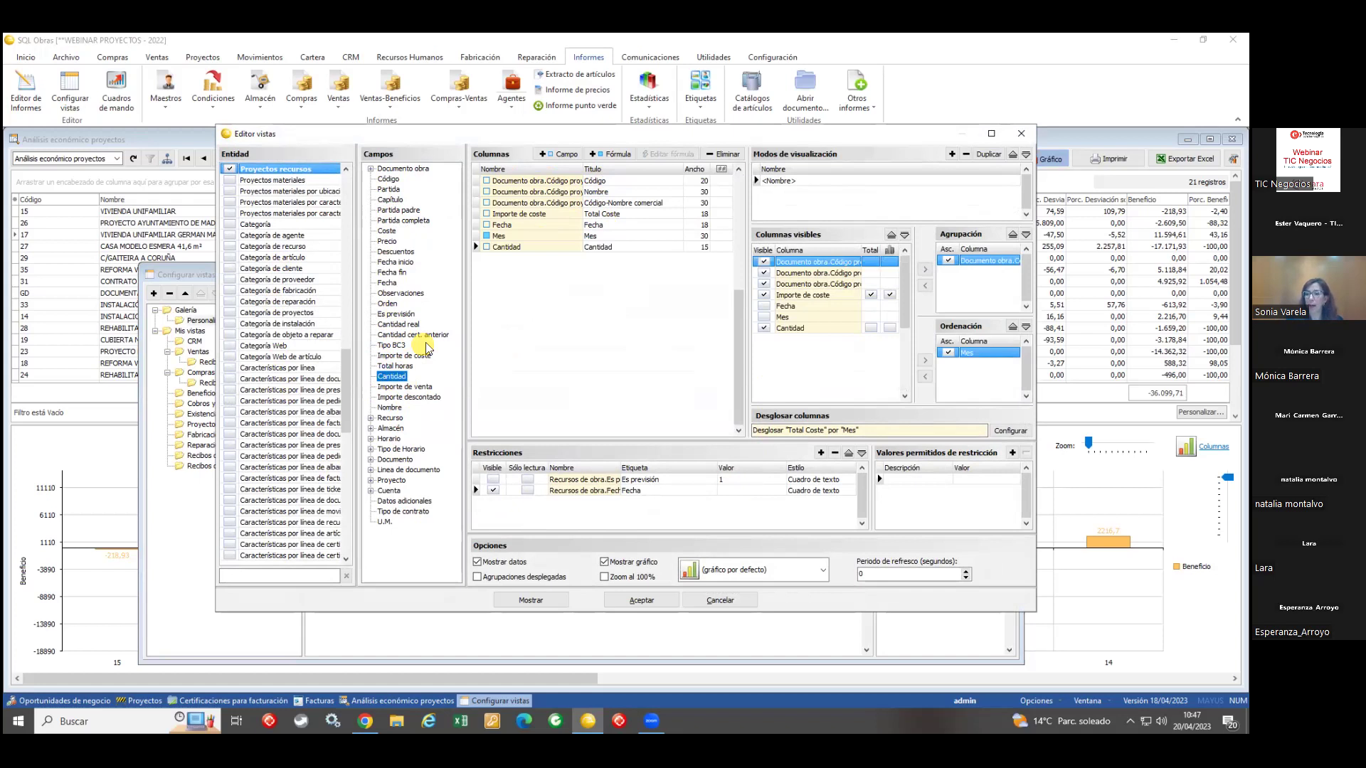
{"action": "left_click", "coordinate": [1021, 133]}
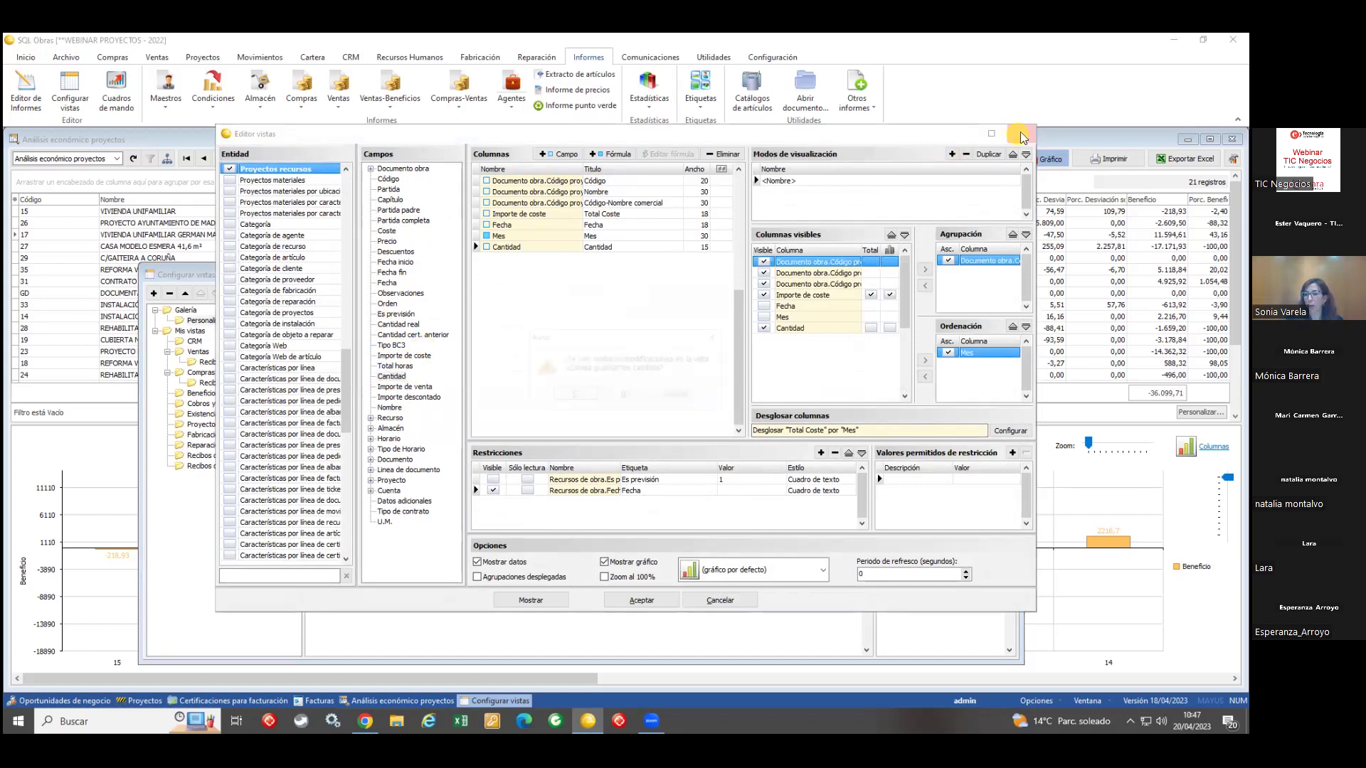
{"action": "left_click", "coordinate": [625, 395]}
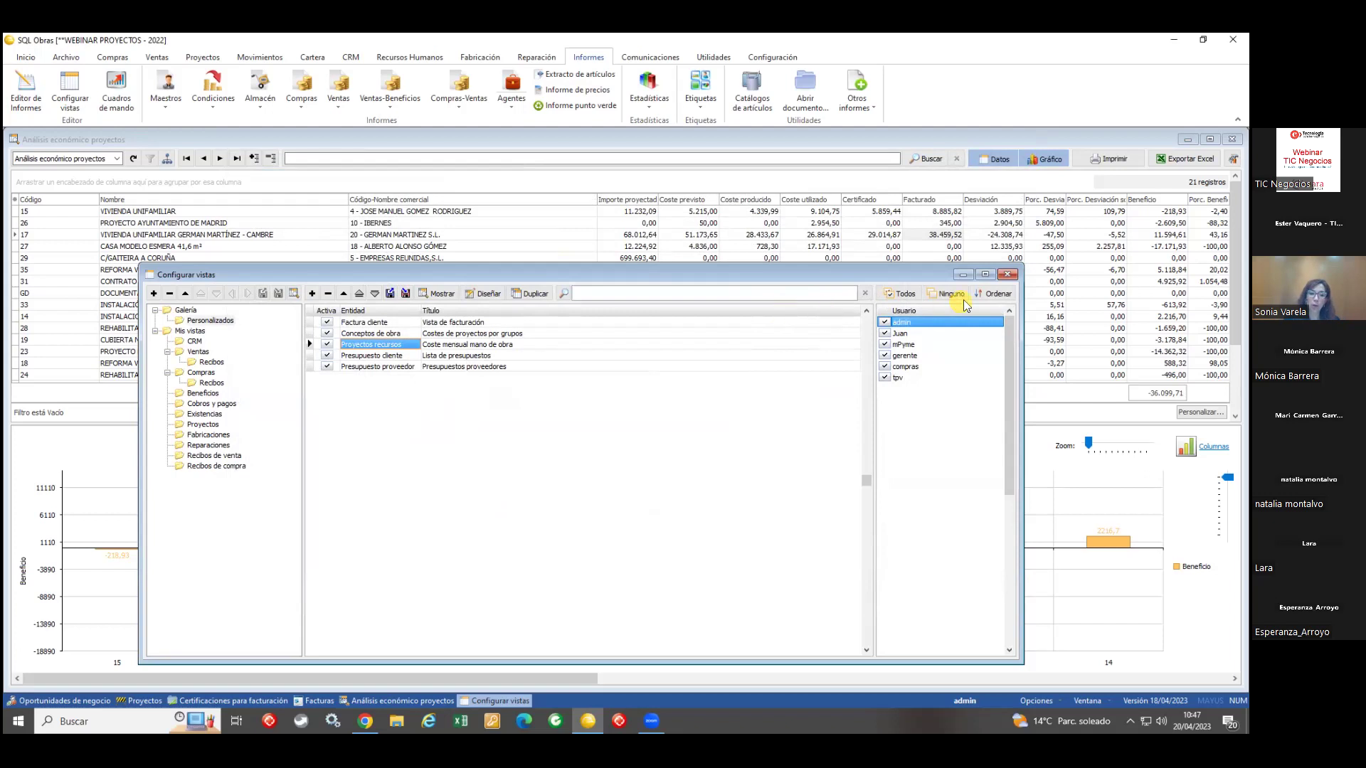
{"action": "left_click", "coordinate": [1007, 274]}
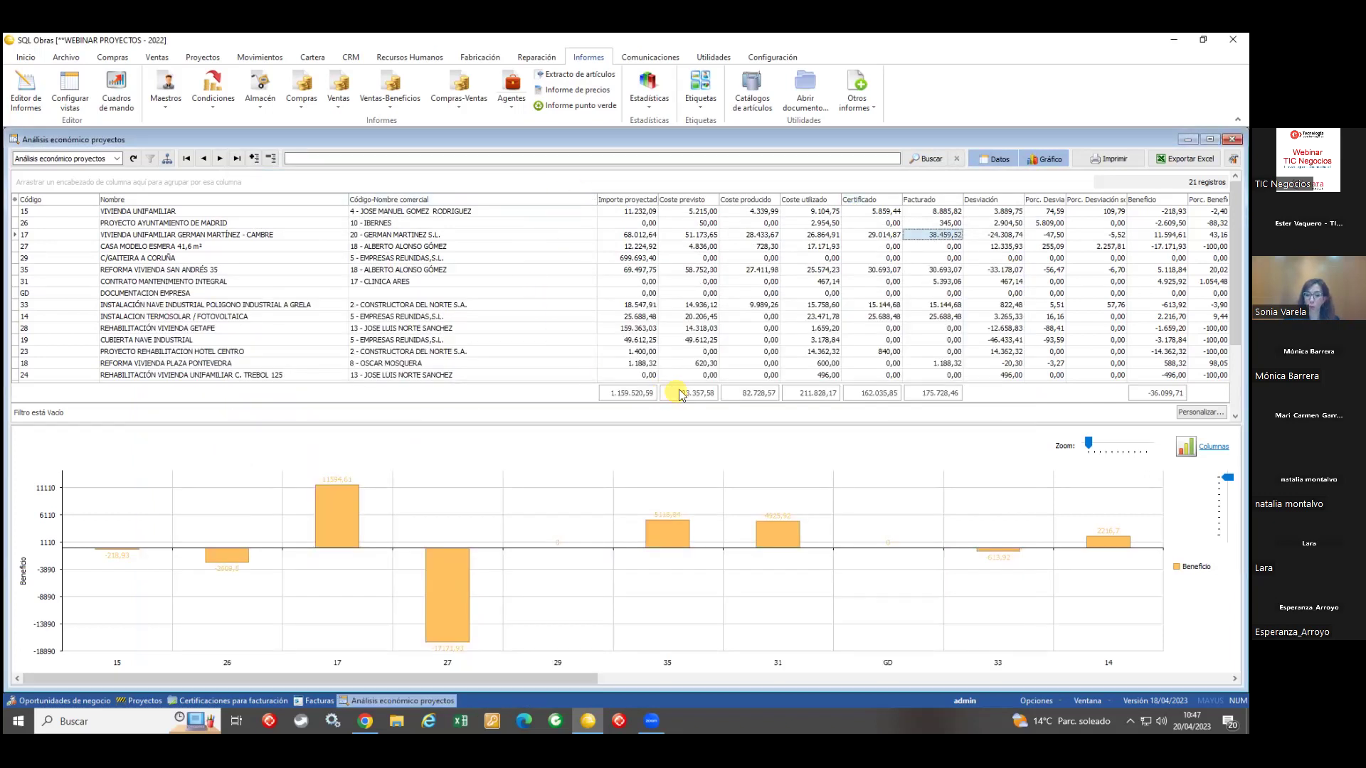
Step: Sort the economic analysis by Código-Nombre comercial and then by Beneficio in ascending order
{"action": "left_click", "coordinate": [514, 202]}
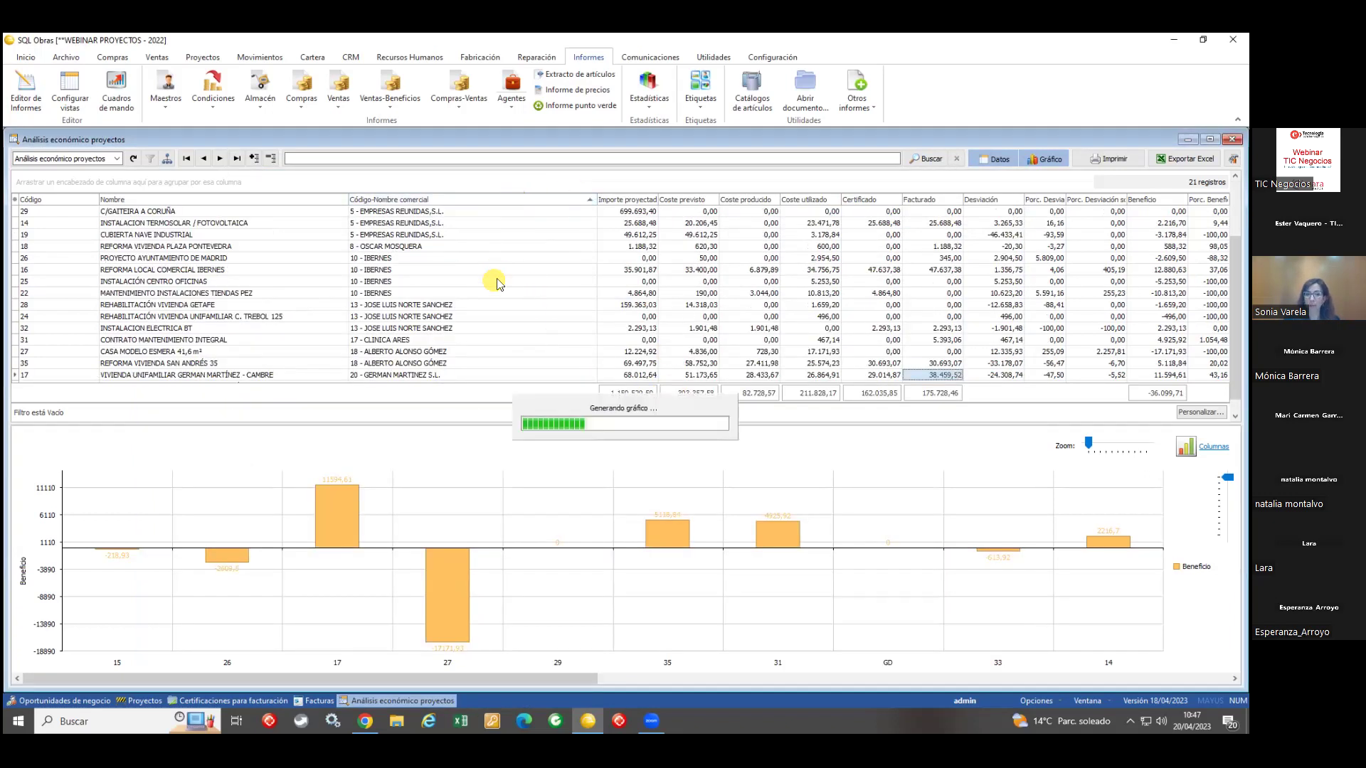
{"action": "left_click", "coordinate": [1156, 199]}
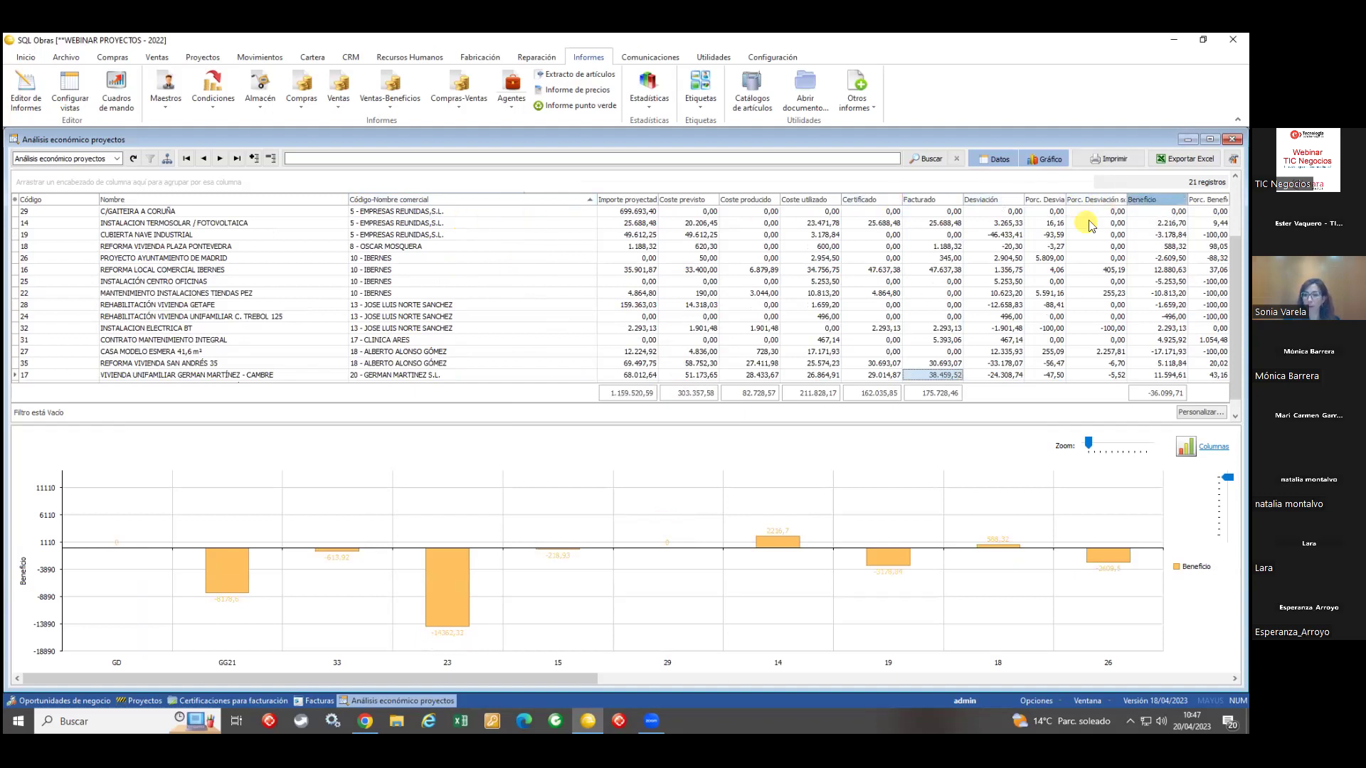
Step: Try filtering the analysis to EMPRESAS REUNIDAS, S.L., IBERNES and the individual client listed just below IBERNES, and clear the filter
{"action": "left_click", "coordinate": [592, 199]}
{"action": "left_click", "coordinate": [355, 270]}
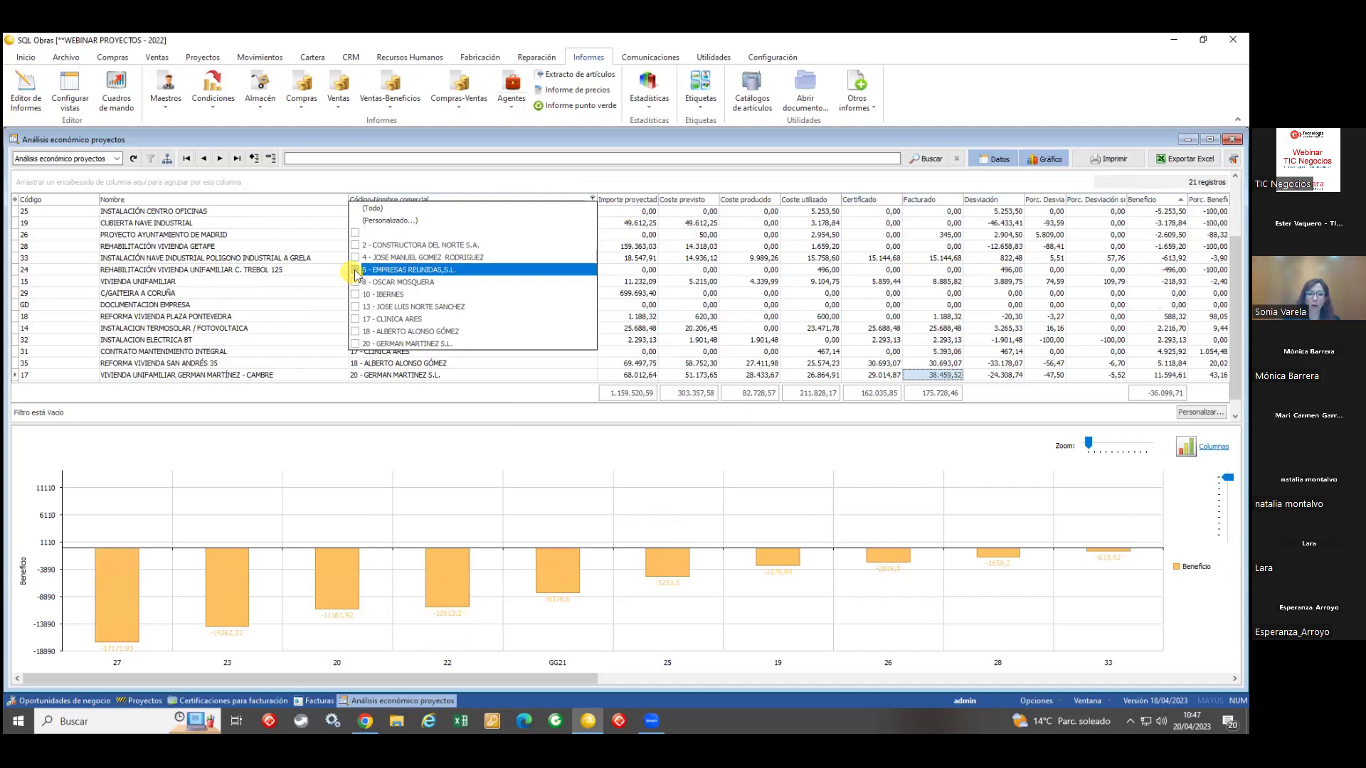
{"action": "left_click", "coordinate": [355, 294]}
{"action": "left_click", "coordinate": [355, 307]}
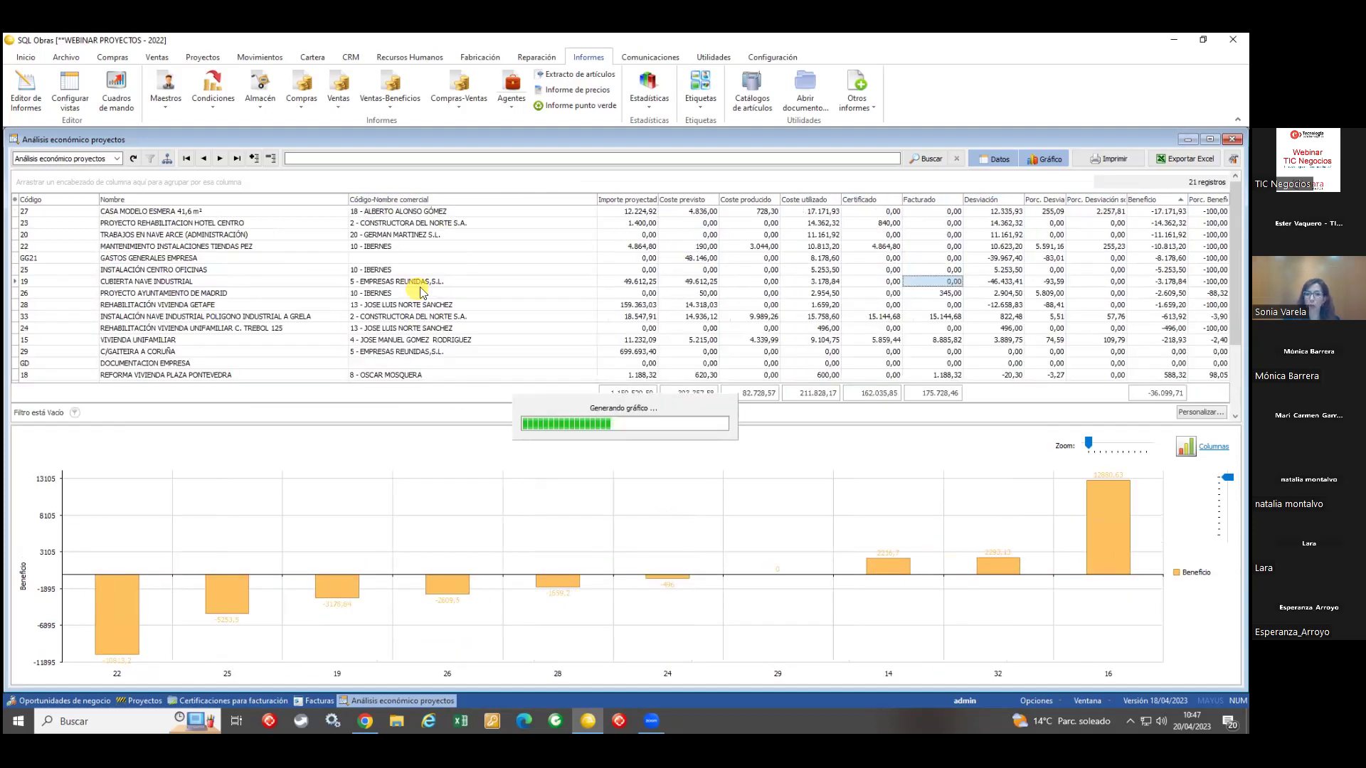
Step: Hide the Beneficio chart to see only the project data, and show it again
{"action": "mouse_move", "coordinate": [568, 555]}
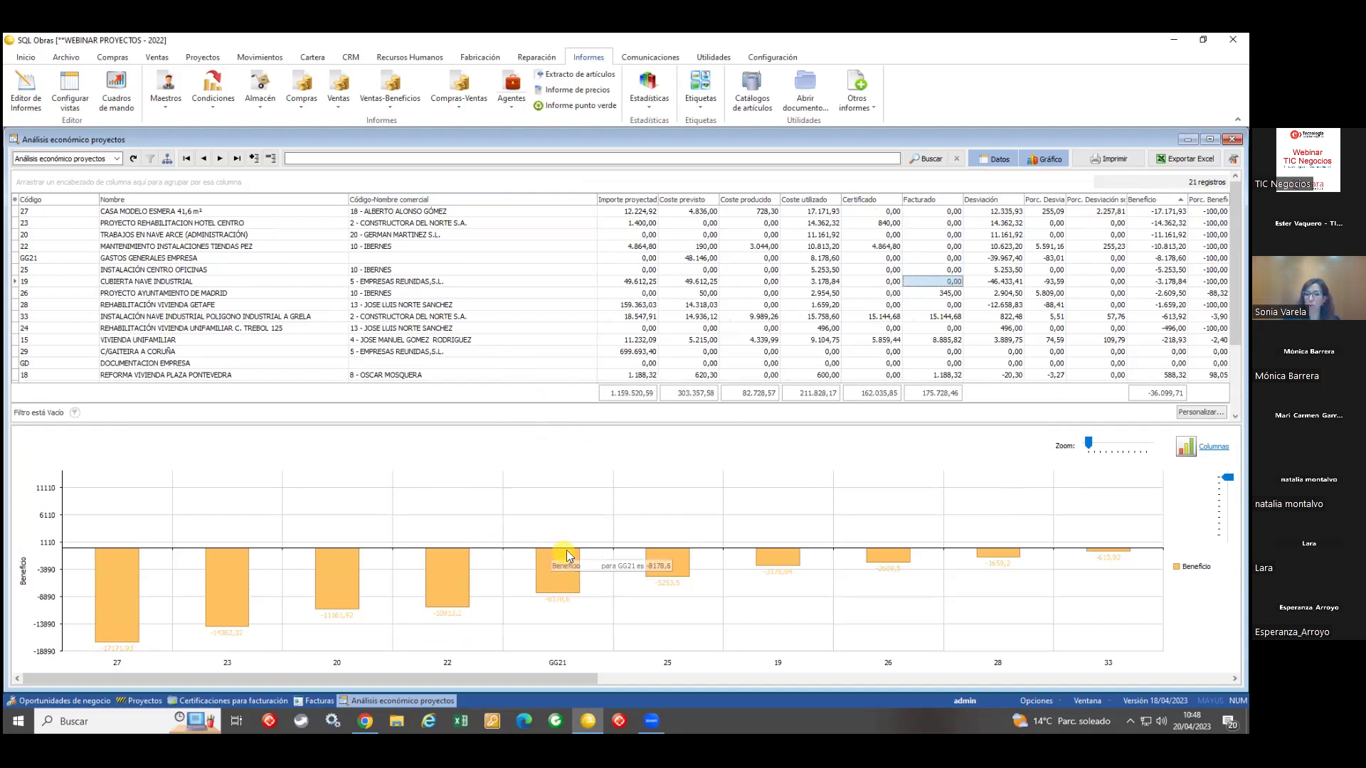
{"action": "left_click", "coordinate": [1042, 159]}
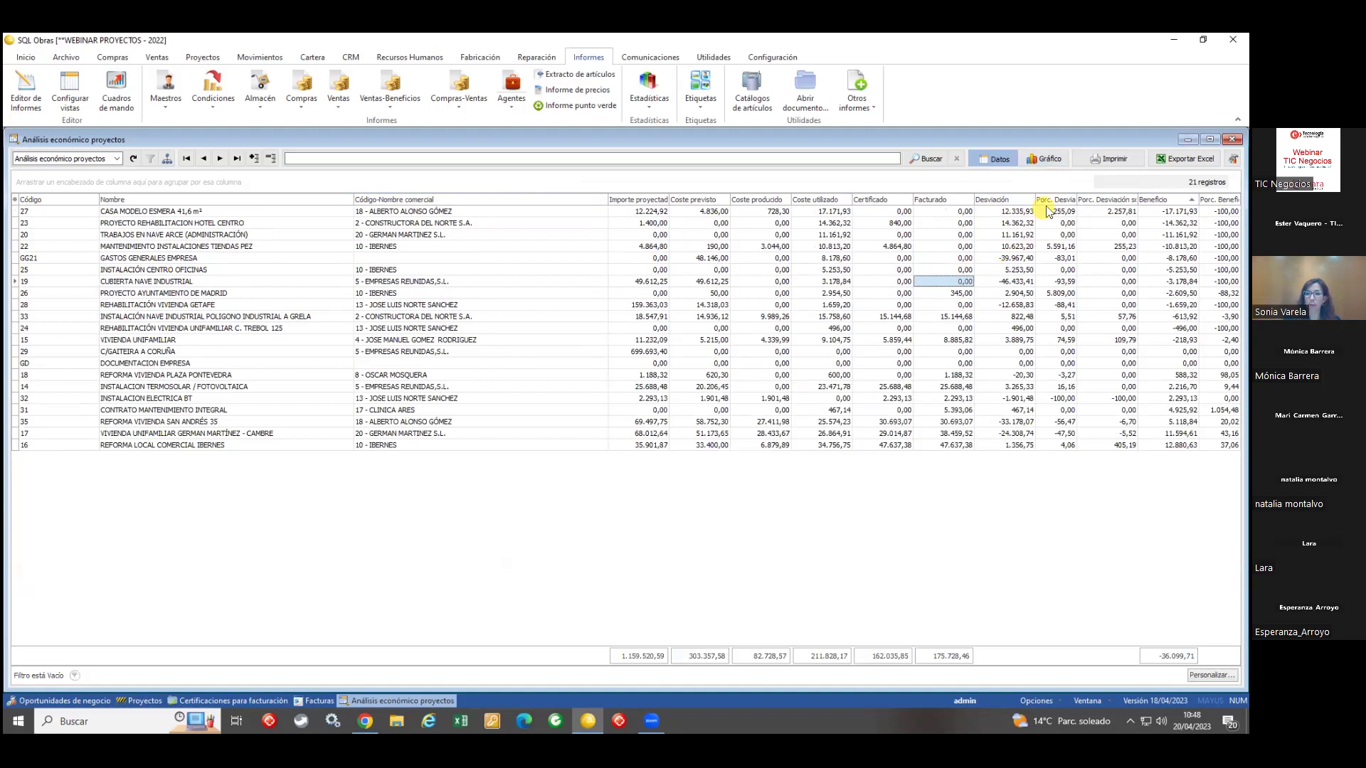
{"action": "left_click", "coordinate": [1044, 160]}
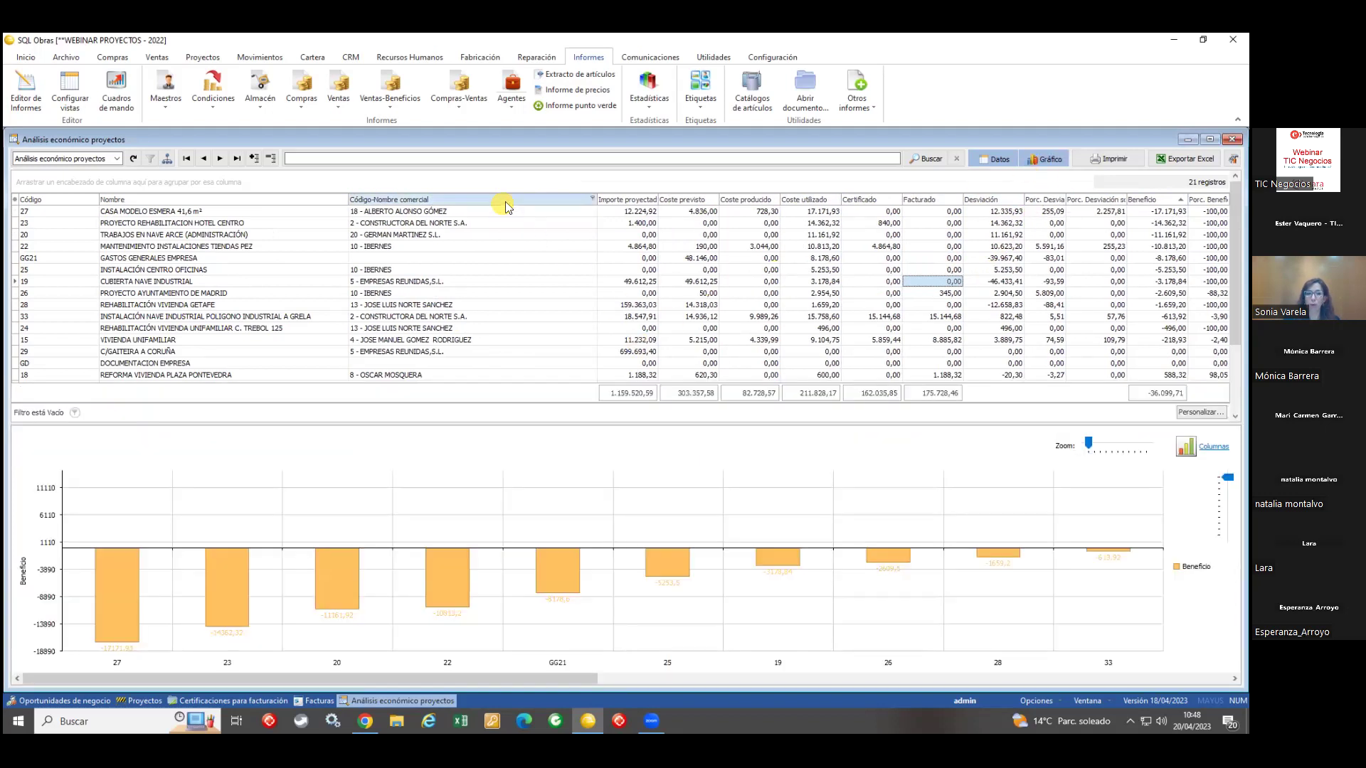
Step: Group the projects by Código-Nombre comercial and expand the first three client groups
{"action": "left_click_drag", "start_coordinate": [507, 203], "coordinate": [515, 182]}
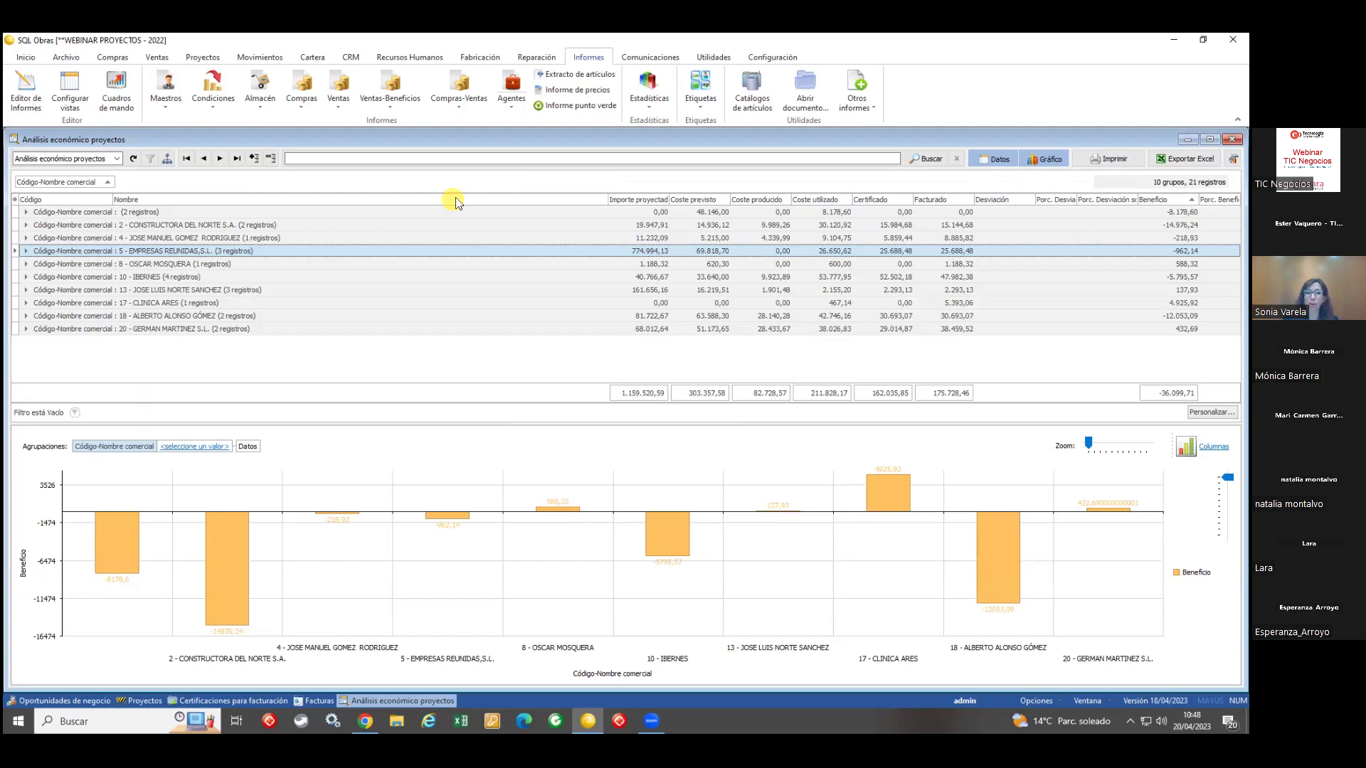
{"action": "left_click", "coordinate": [27, 238]}
{"action": "left_click", "coordinate": [26, 225]}
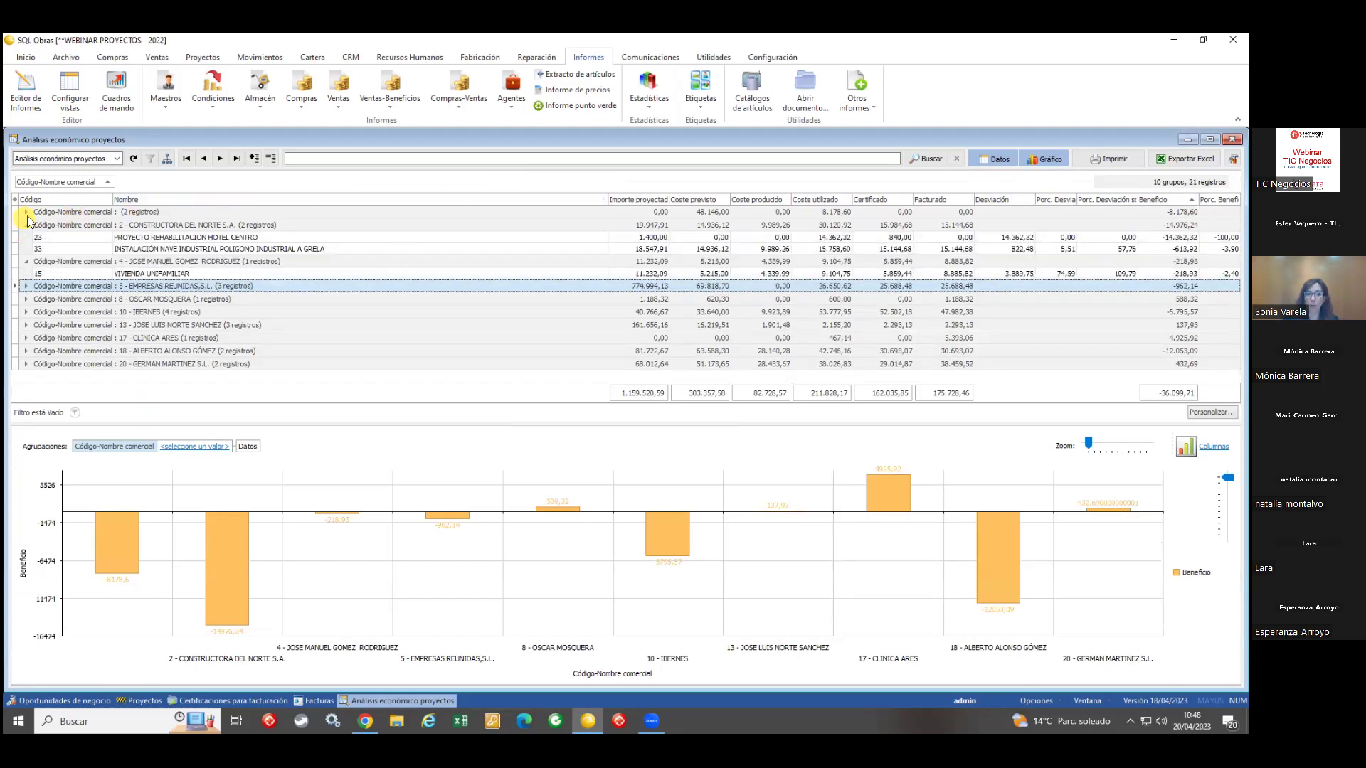
{"action": "left_click", "coordinate": [26, 212]}
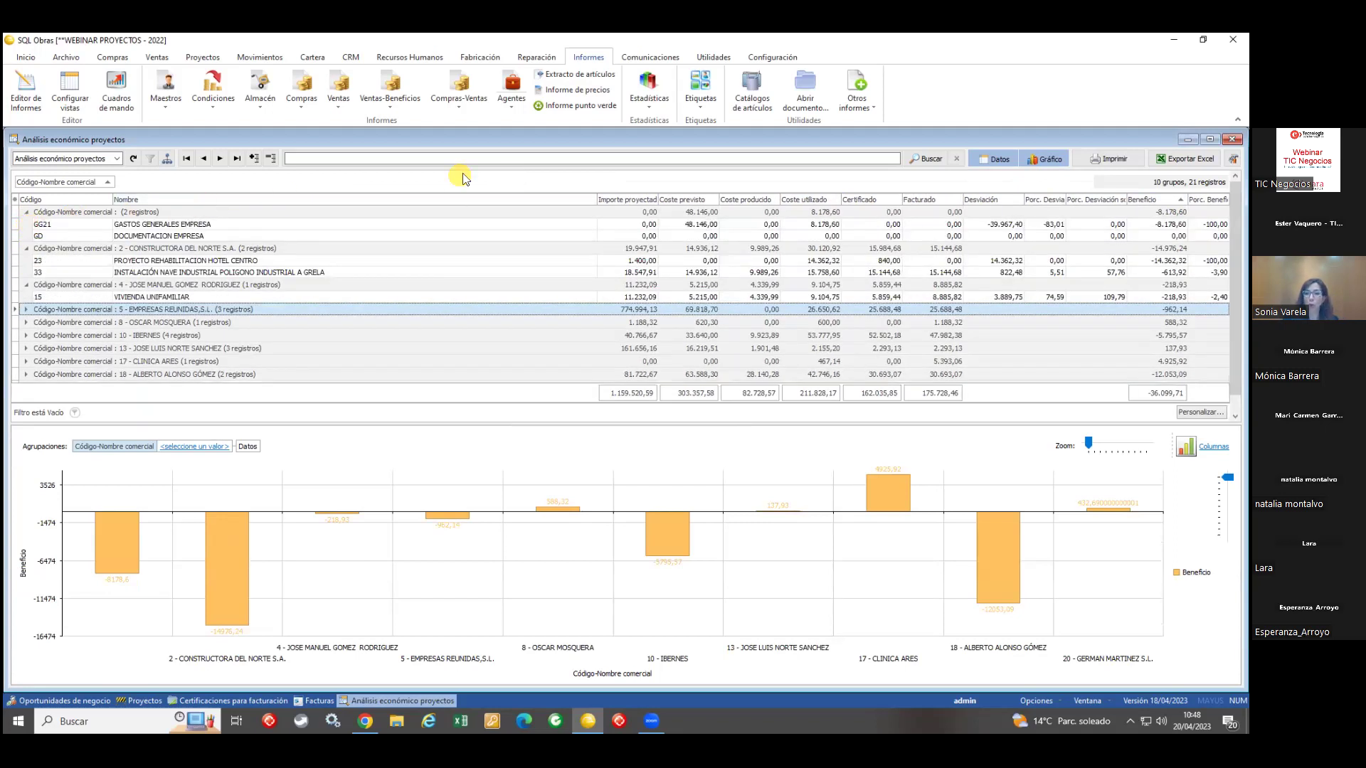
Step: Preview the printed version of the client-grouped analysis and examine its totals and chart
{"action": "left_click", "coordinate": [1121, 160]}
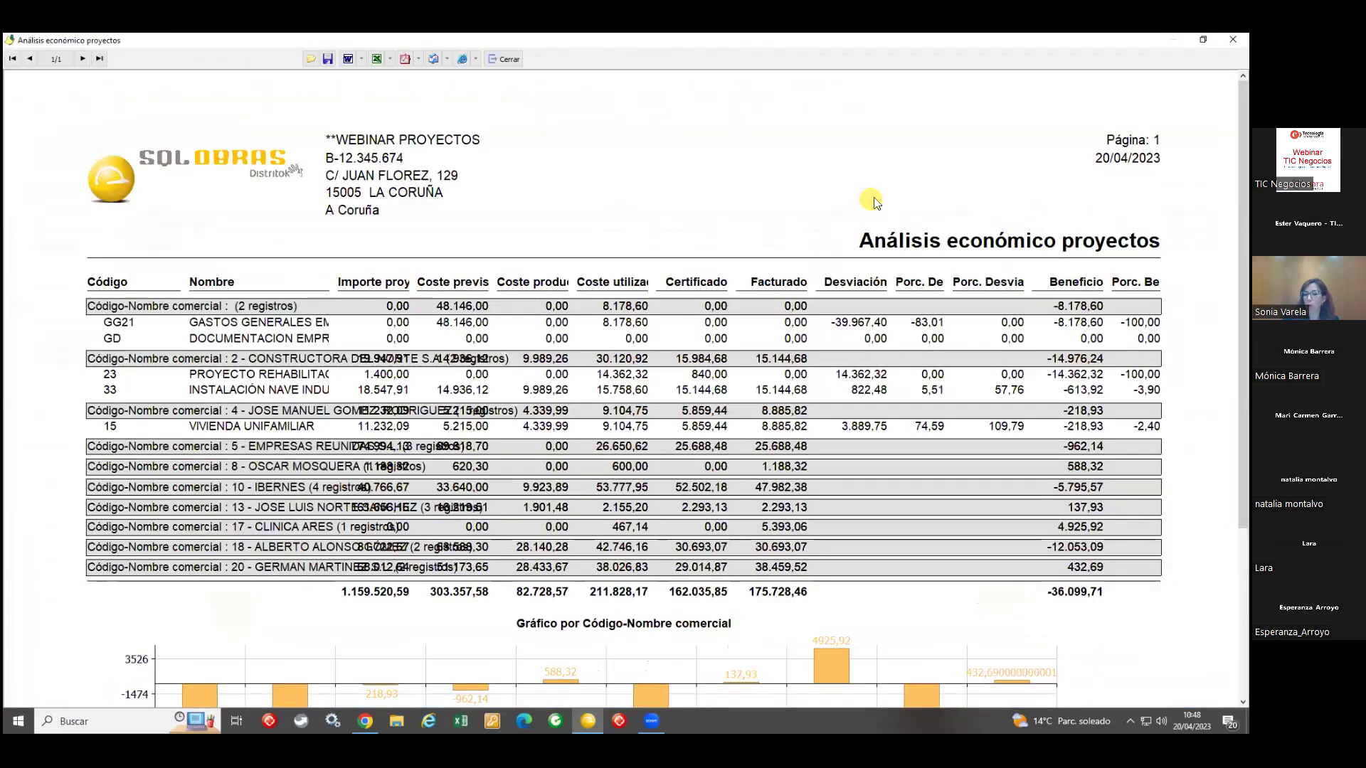
{"action": "scroll", "coordinate": [153, 142], "scroll_direction": "down", "scroll_amount": 3}
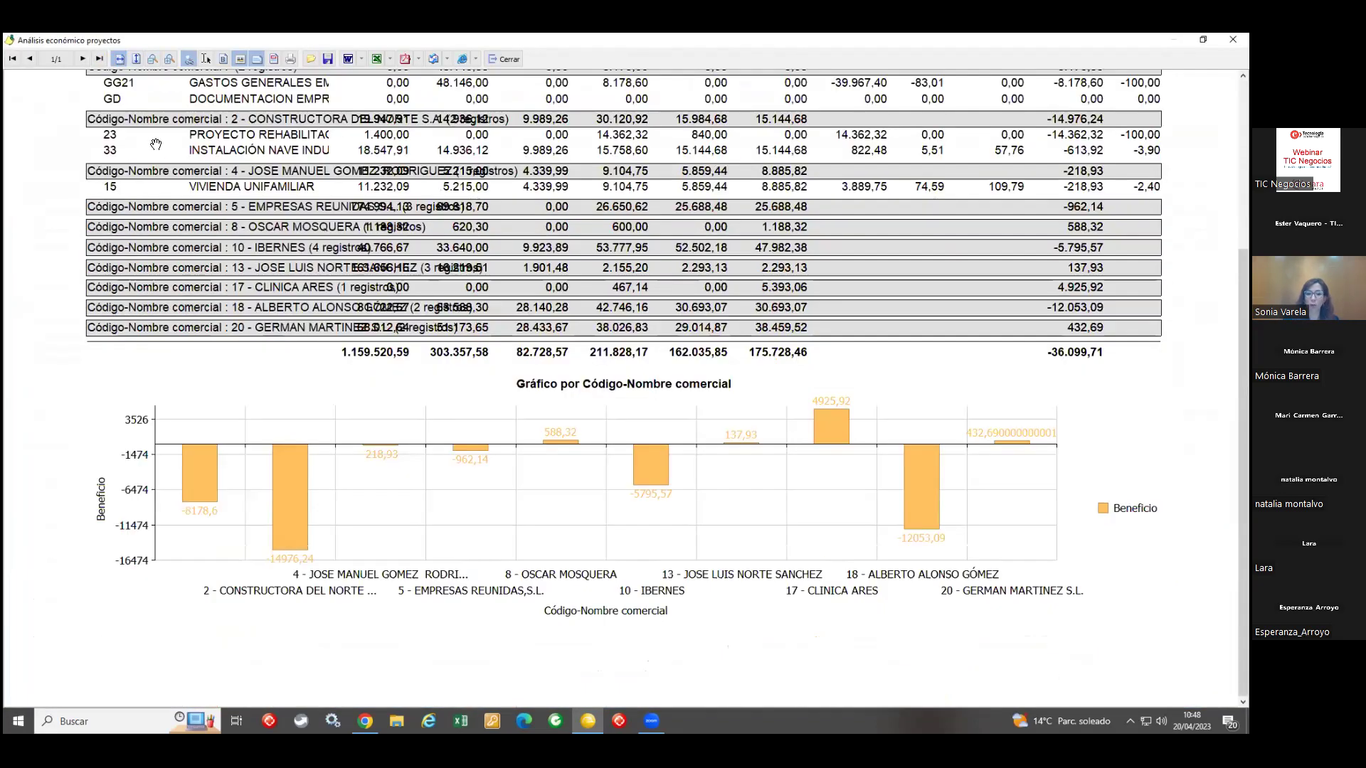
Step: Close the print preview and open the dashboards, switching from Proyectos to Compras and back to the Proyectos dashboard
{"action": "left_click", "coordinate": [508, 60]}
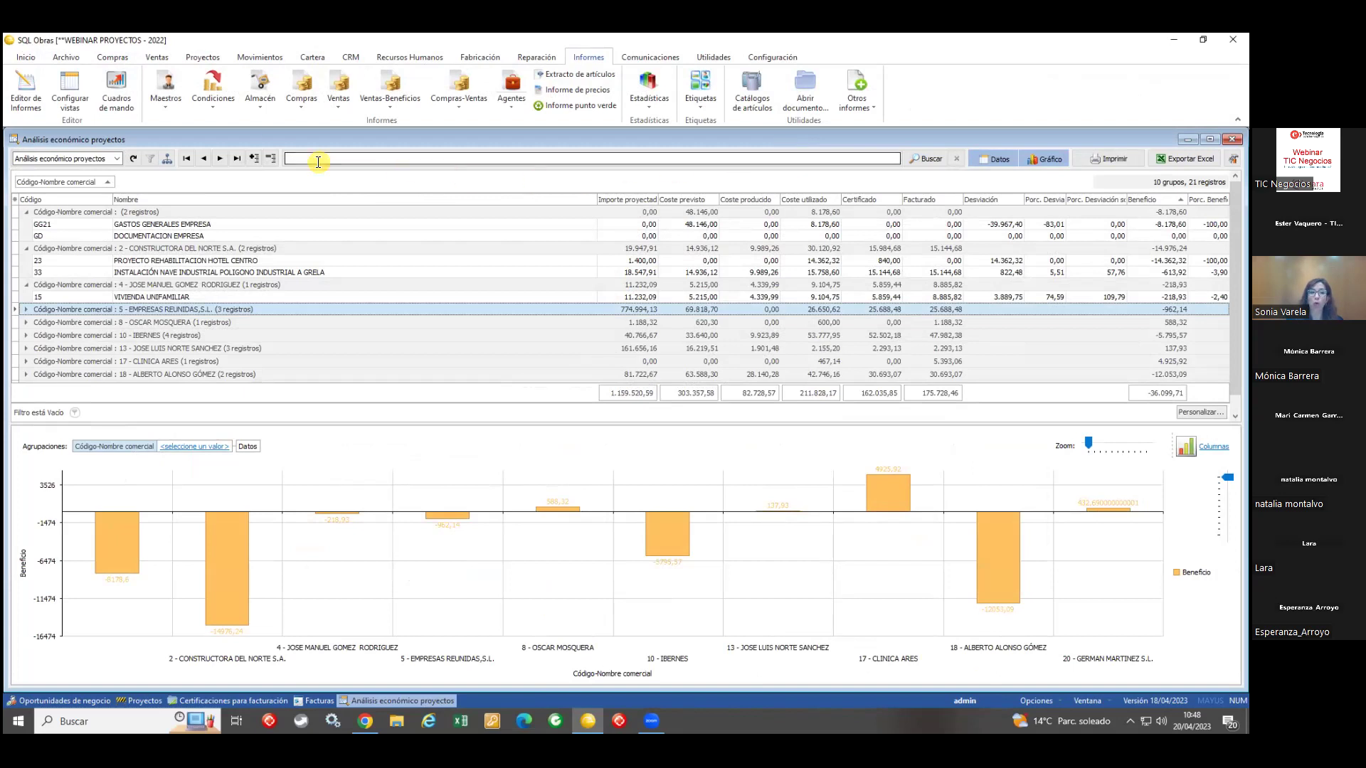
{"action": "left_click", "coordinate": [116, 89]}
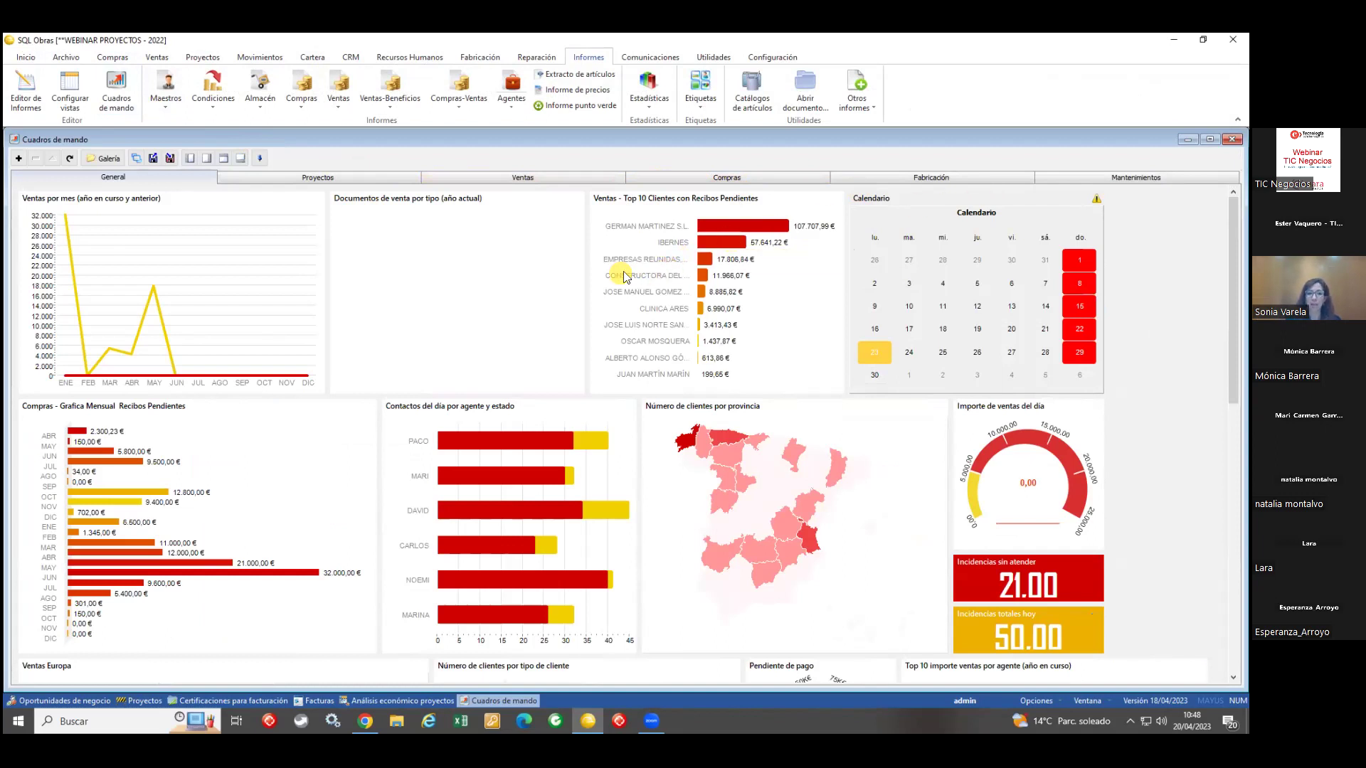
{"action": "left_click", "coordinate": [348, 178]}
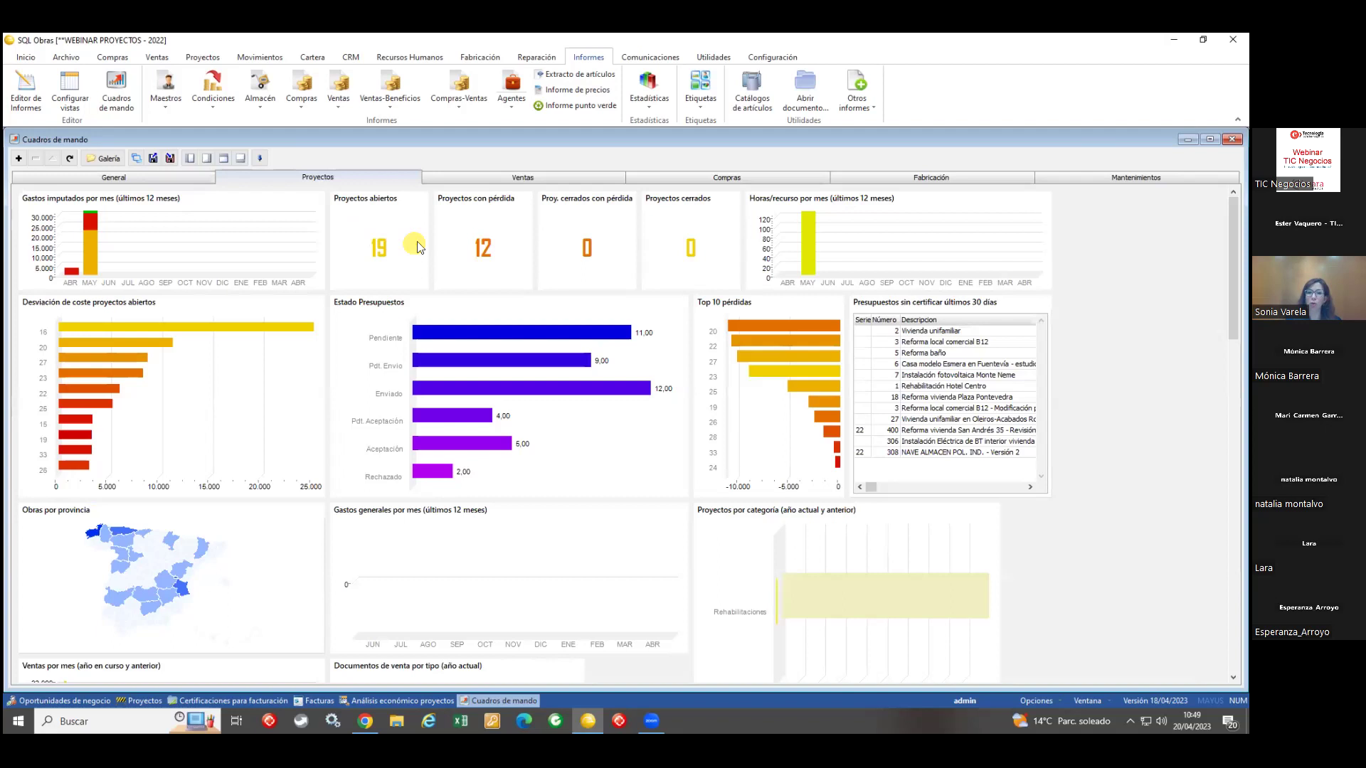
{"action": "left_click", "coordinate": [660, 180]}
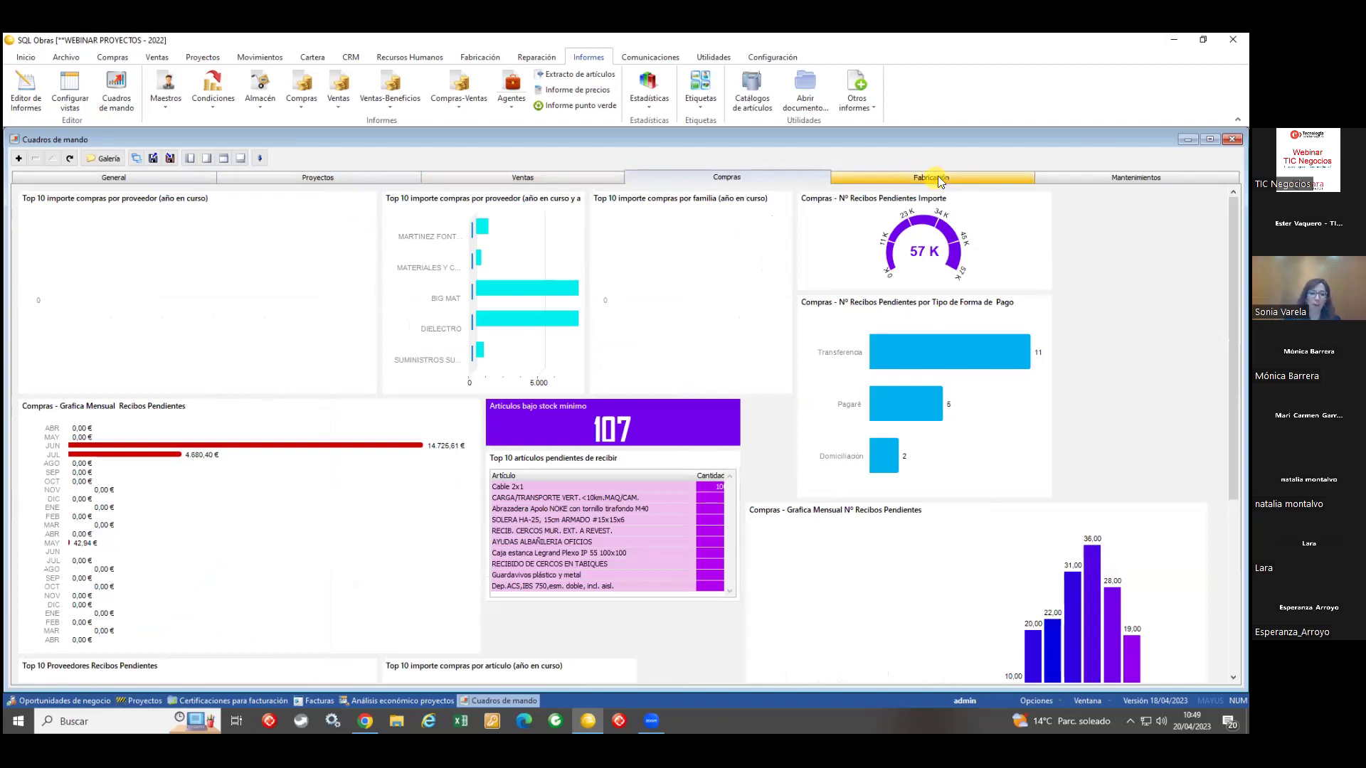
{"action": "left_click", "coordinate": [397, 178]}
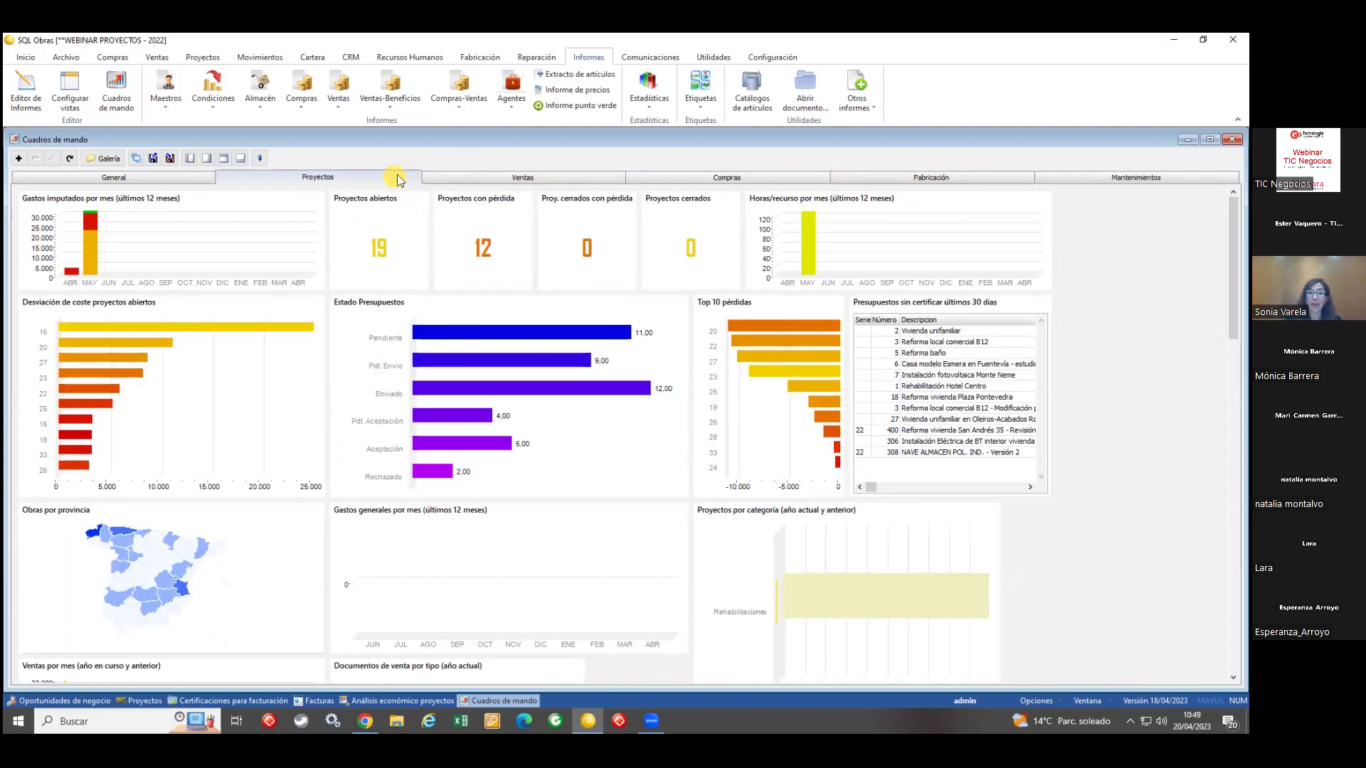
Step: Examine the Proyectos con pérdida, Presupuestos sin certificar, Top 10 pérdidas and Estado Presupuestos widgets on the projects dashboard
{"action": "left_click", "coordinate": [505, 262]}
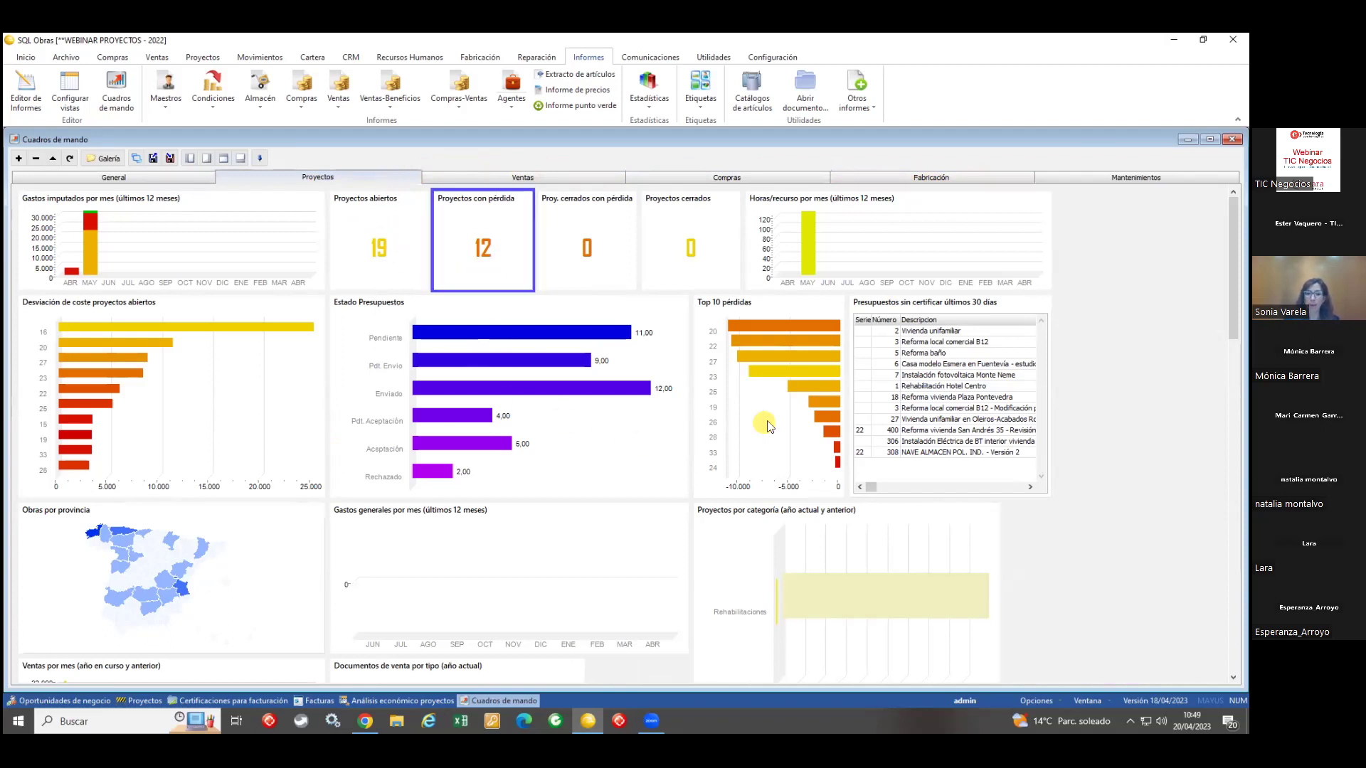
{"action": "left_click", "coordinate": [903, 364]}
{"action": "mouse_move", "coordinate": [824, 419]}
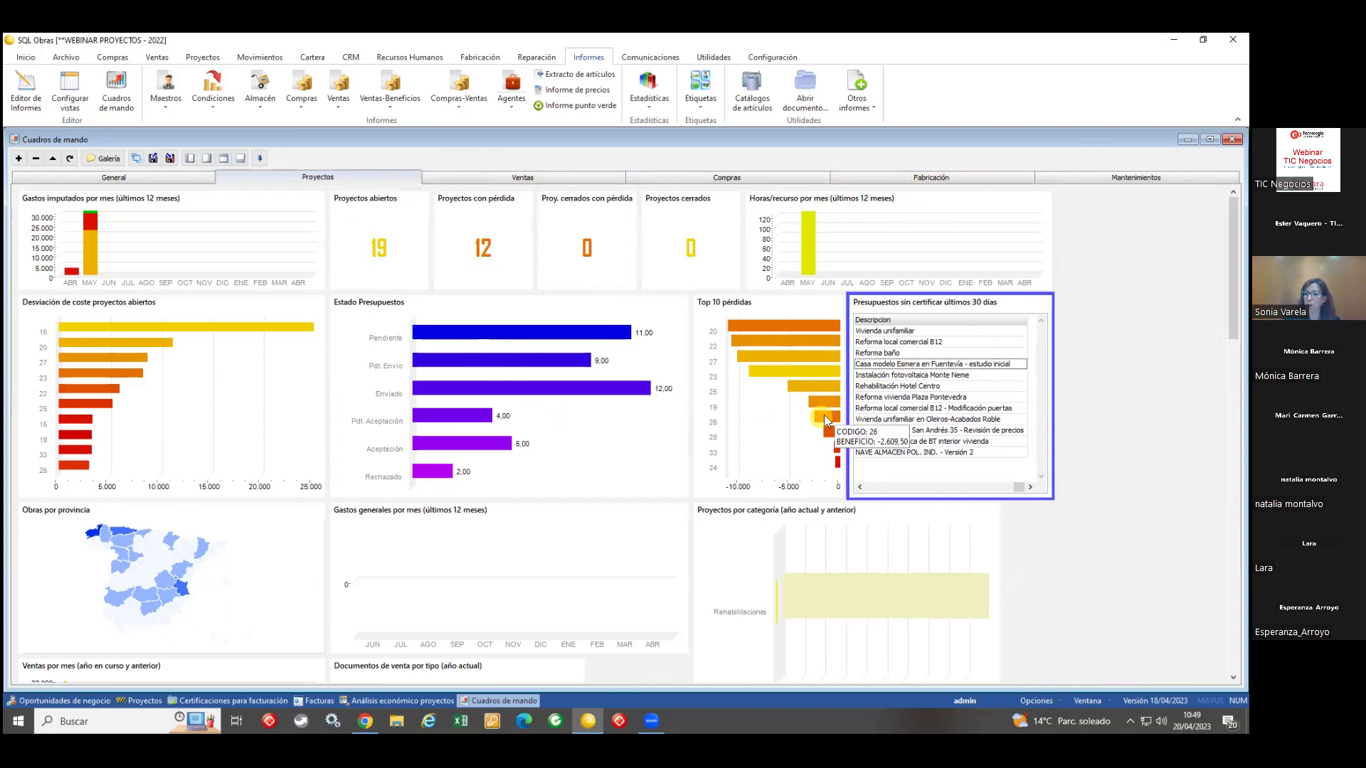
{"action": "left_click", "coordinate": [602, 431]}
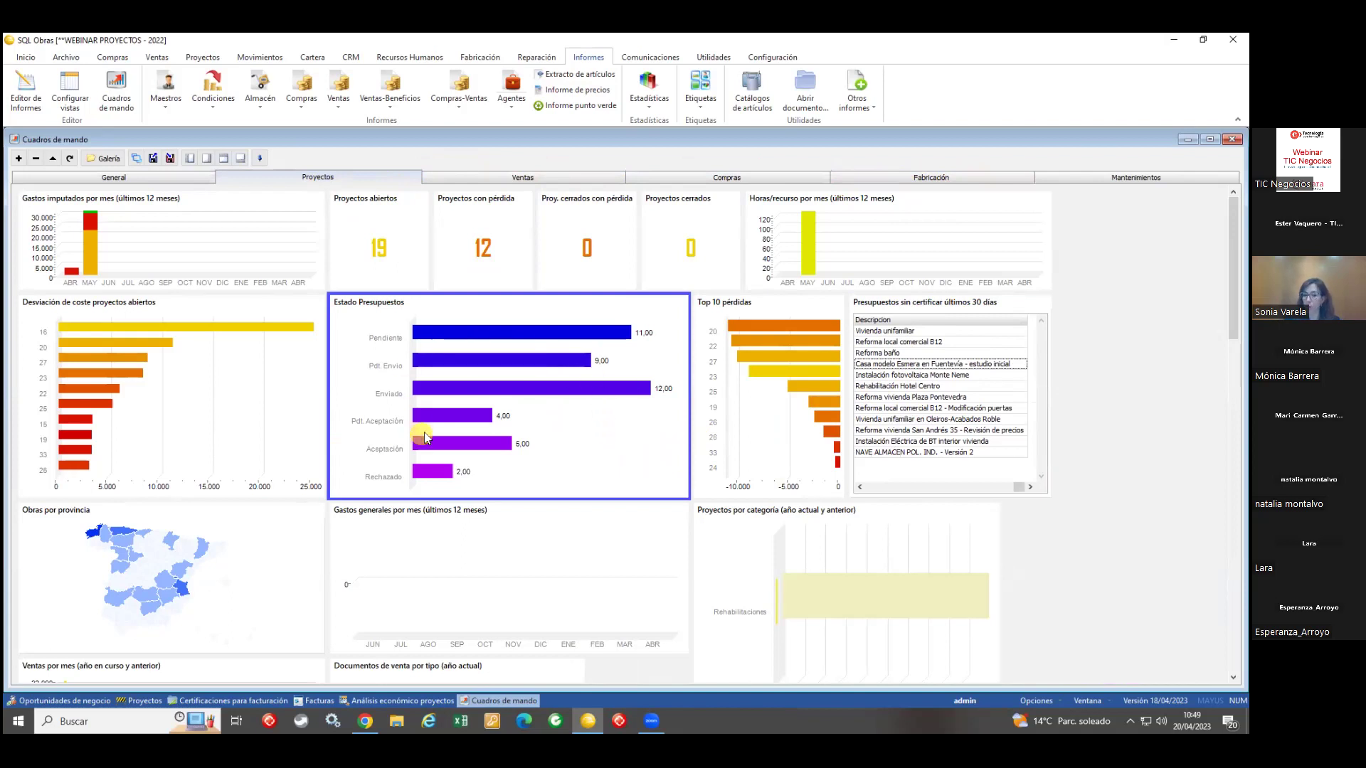
Step: Open the budget list behind Estado Presupuestos and inspect the Aplazado, En estudio and Enviado pendiente respuesta groups, leaving only the last expanded
{"action": "double_click", "coordinate": [596, 441]}
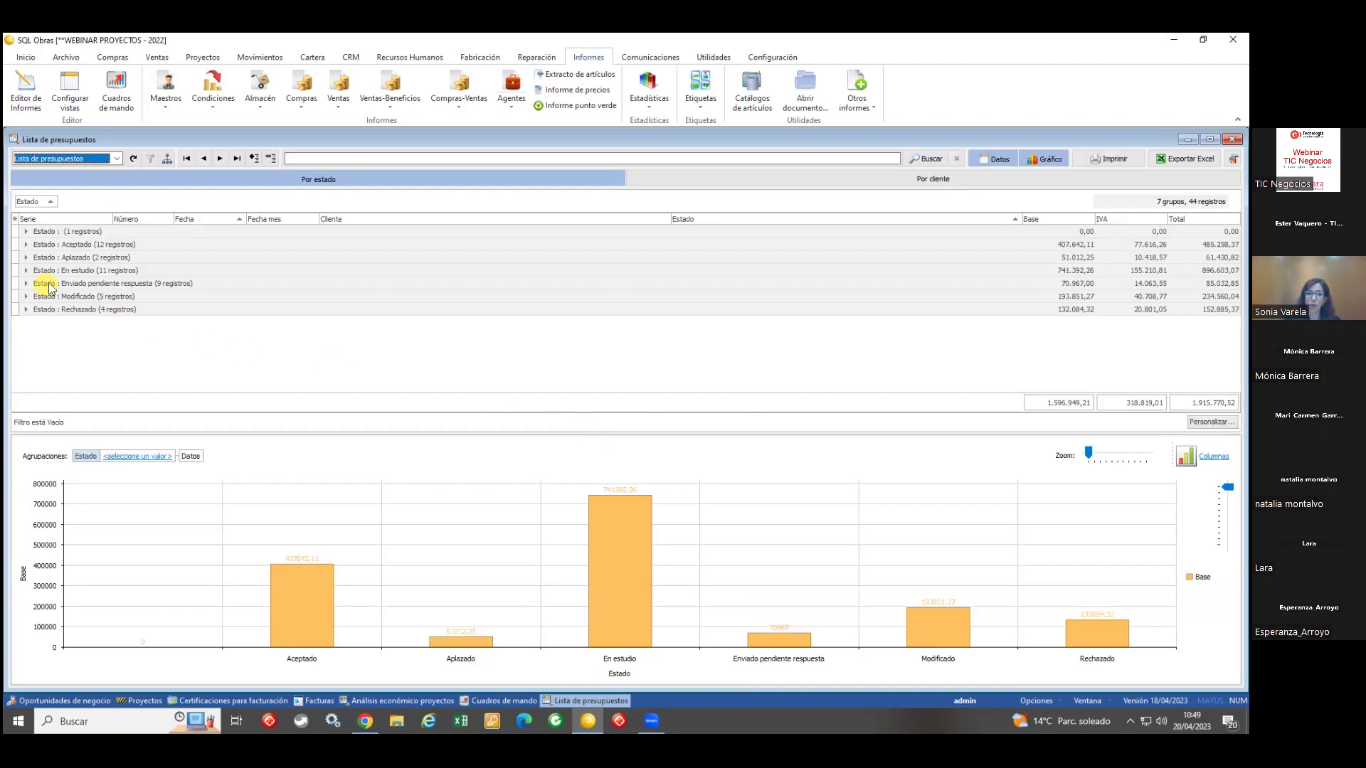
{"action": "left_click", "coordinate": [26, 258]}
{"action": "left_click", "coordinate": [26, 294]}
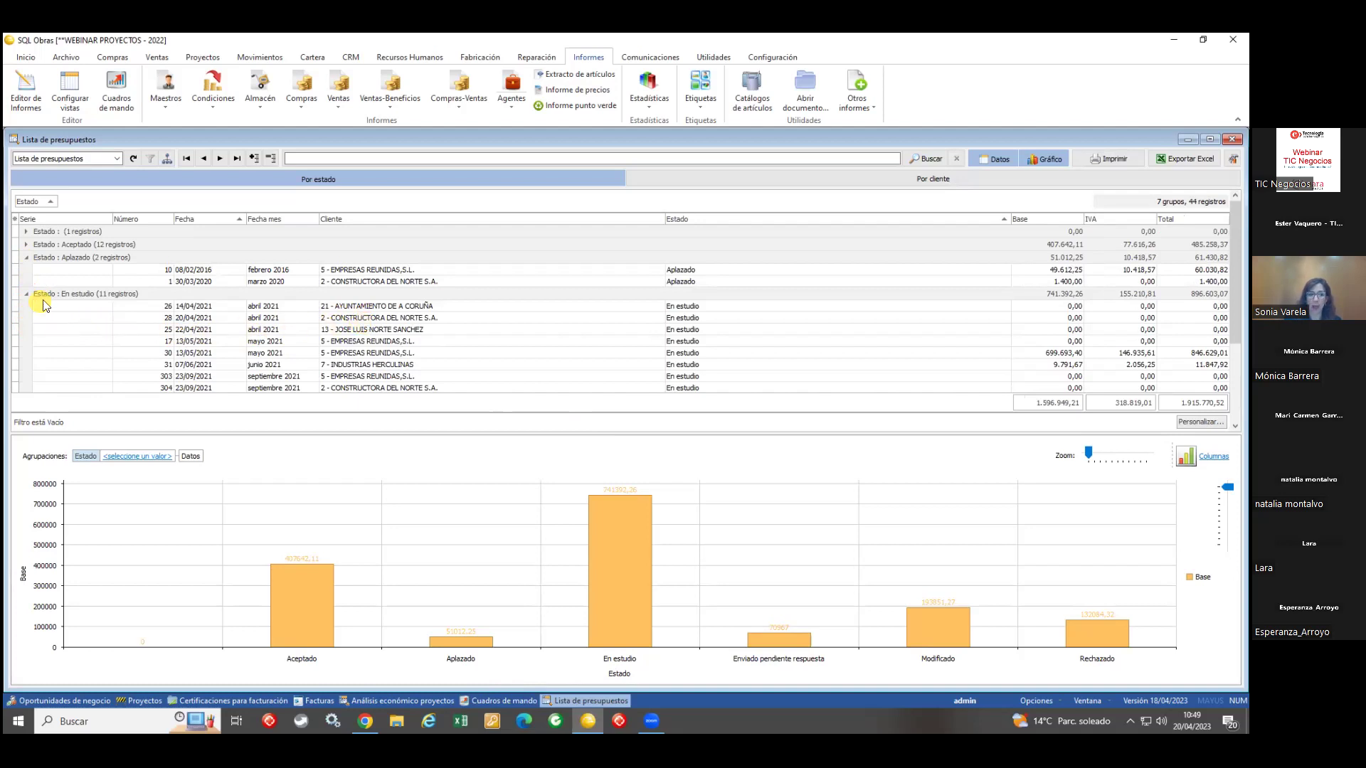
{"action": "left_click", "coordinate": [27, 258]}
{"action": "left_click", "coordinate": [27, 270]}
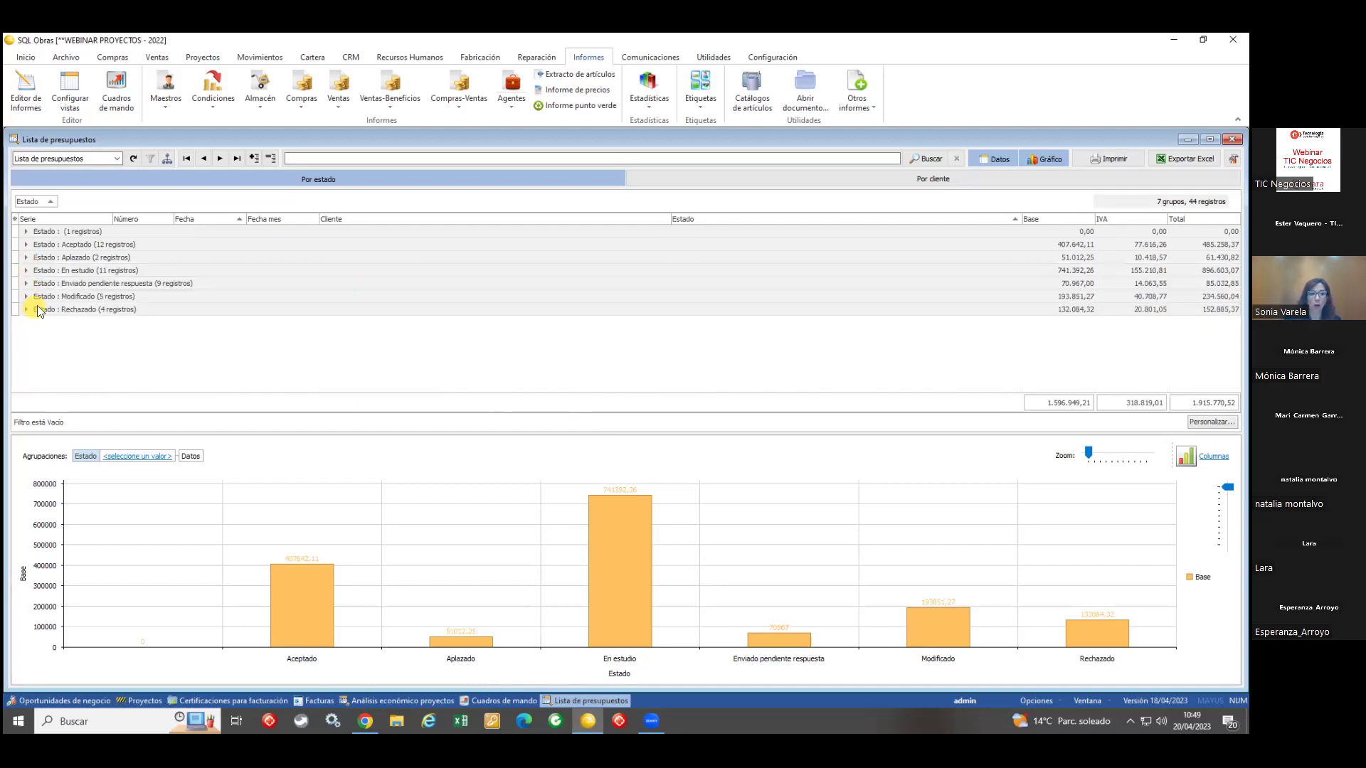
{"action": "left_click", "coordinate": [26, 283]}
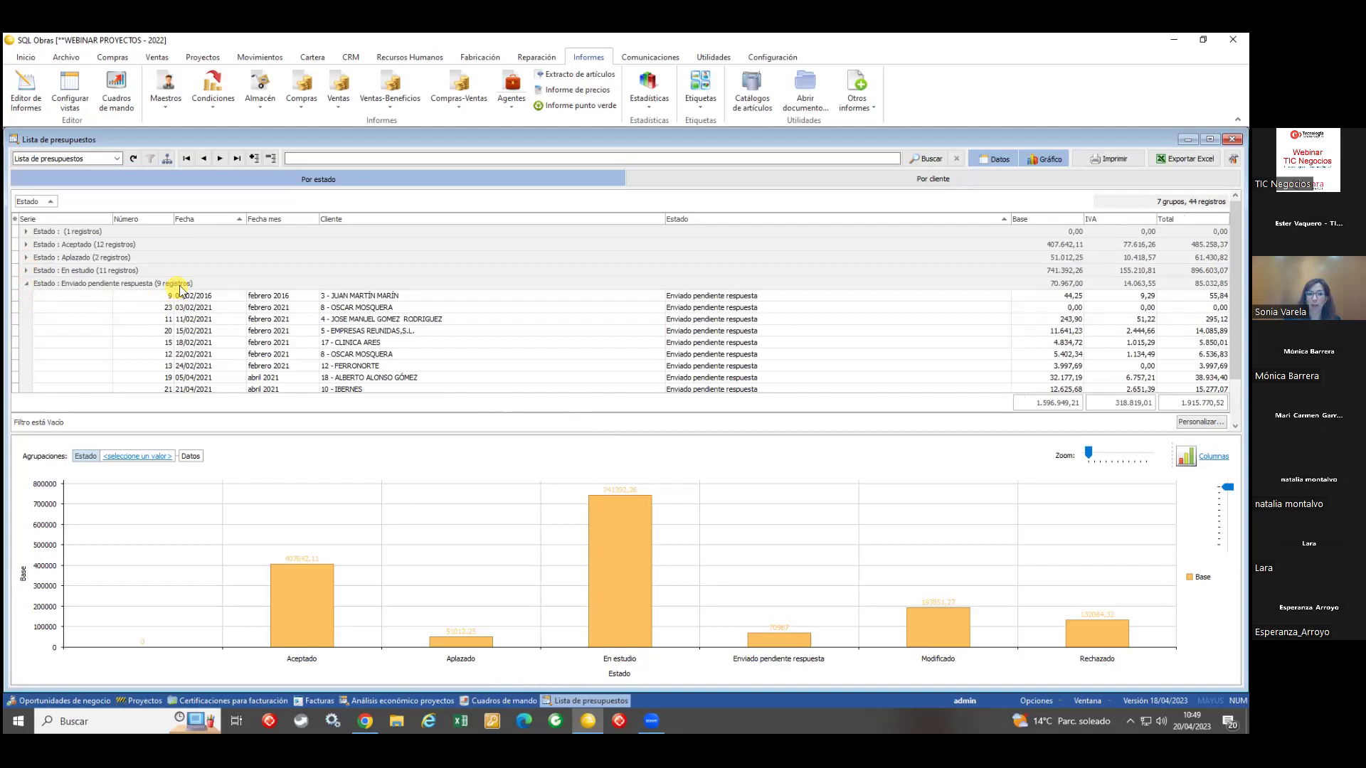
Step: Hide the budget list's chart, view budget 15 for CLINICA ARES with its agenda, and return to the list
{"action": "left_click", "coordinate": [1047, 159]}
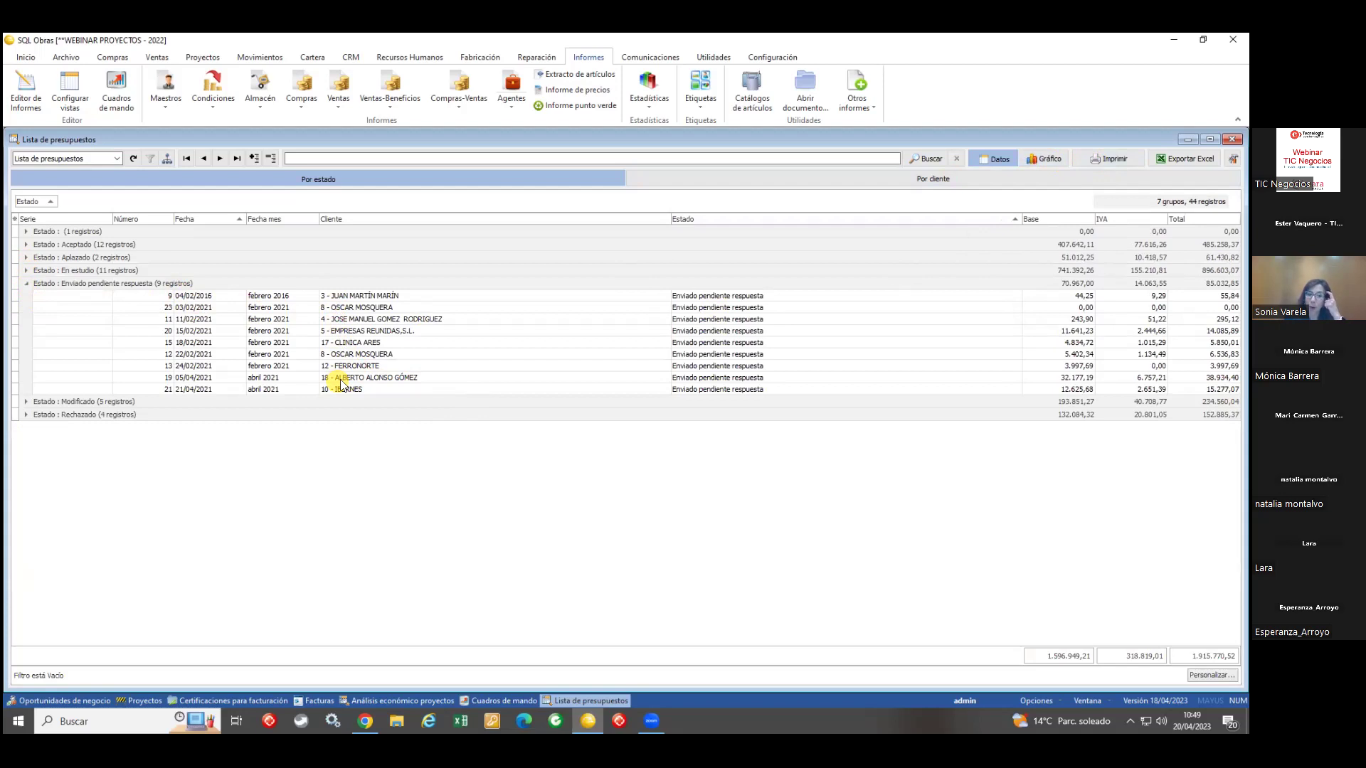
{"action": "left_click", "coordinate": [165, 343]}
{"action": "double_click", "coordinate": [165, 345]}
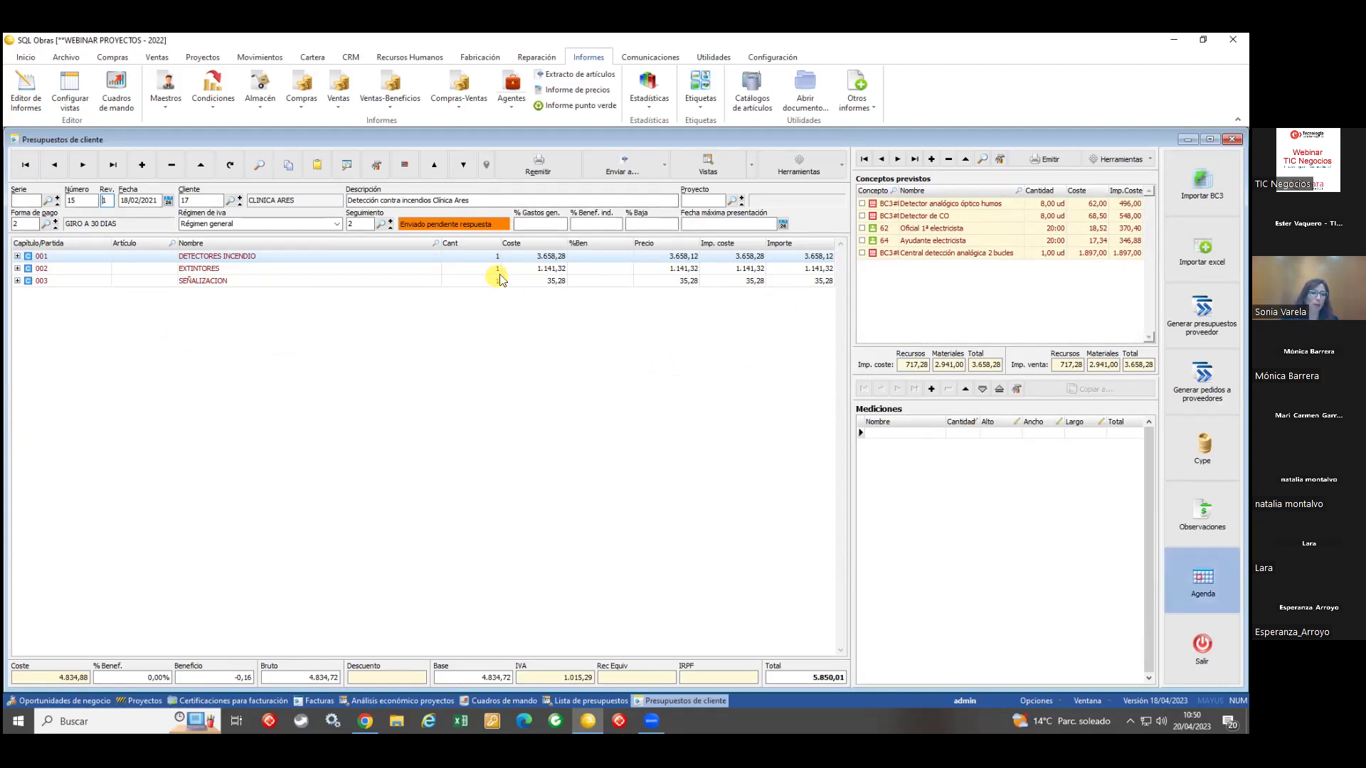
{"action": "left_click", "coordinate": [842, 237]}
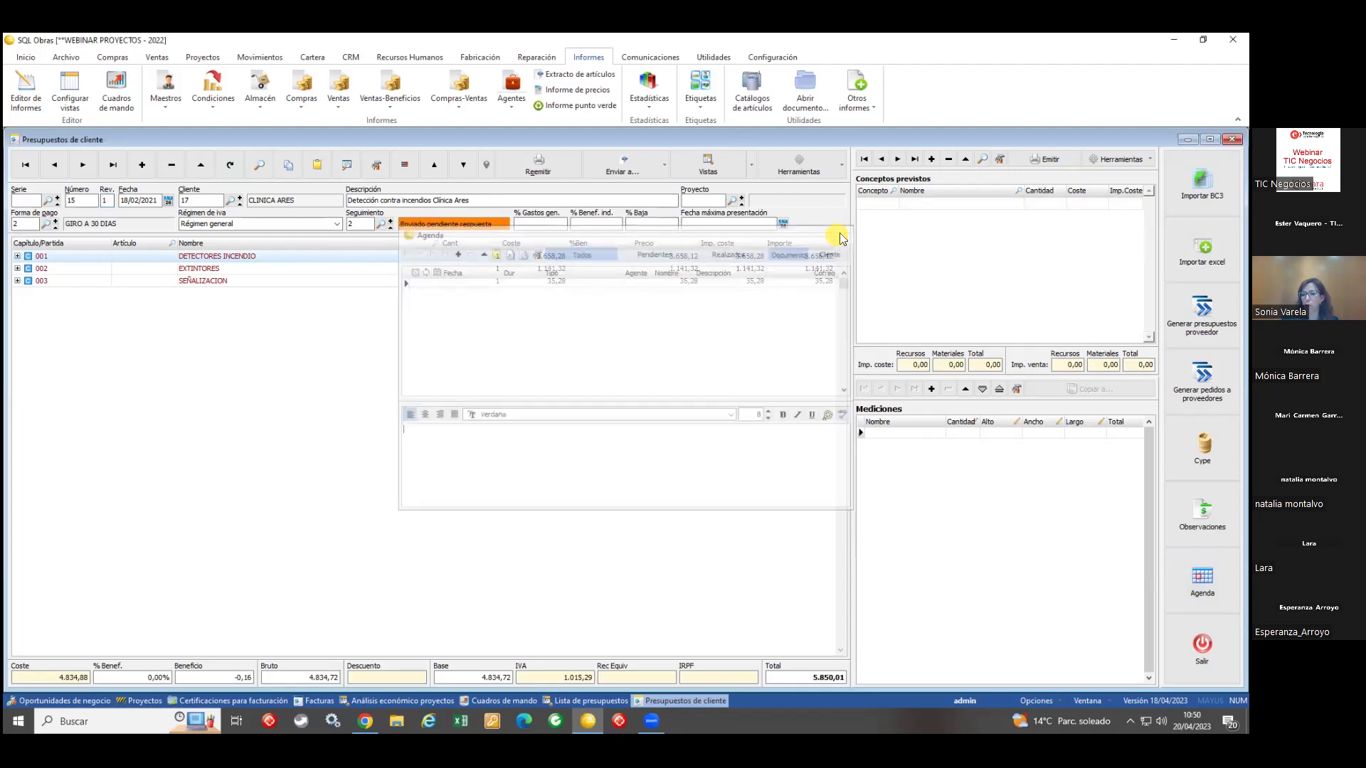
{"action": "left_click", "coordinate": [1232, 138]}
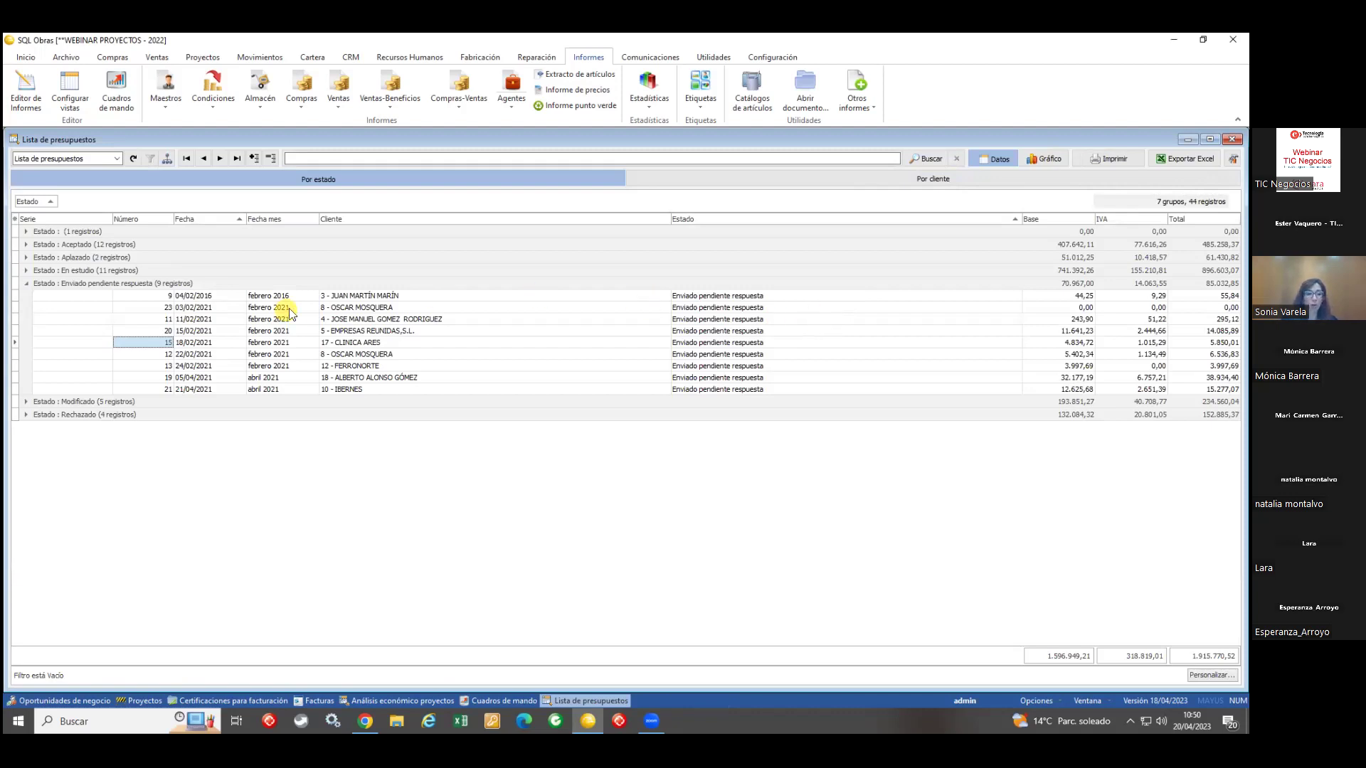
Step: Compare the budget list by client and by state, expanding client 4 and EMPRESAS REUNIDAS, S.L., and finish on the view by client
{"action": "left_click", "coordinate": [951, 179]}
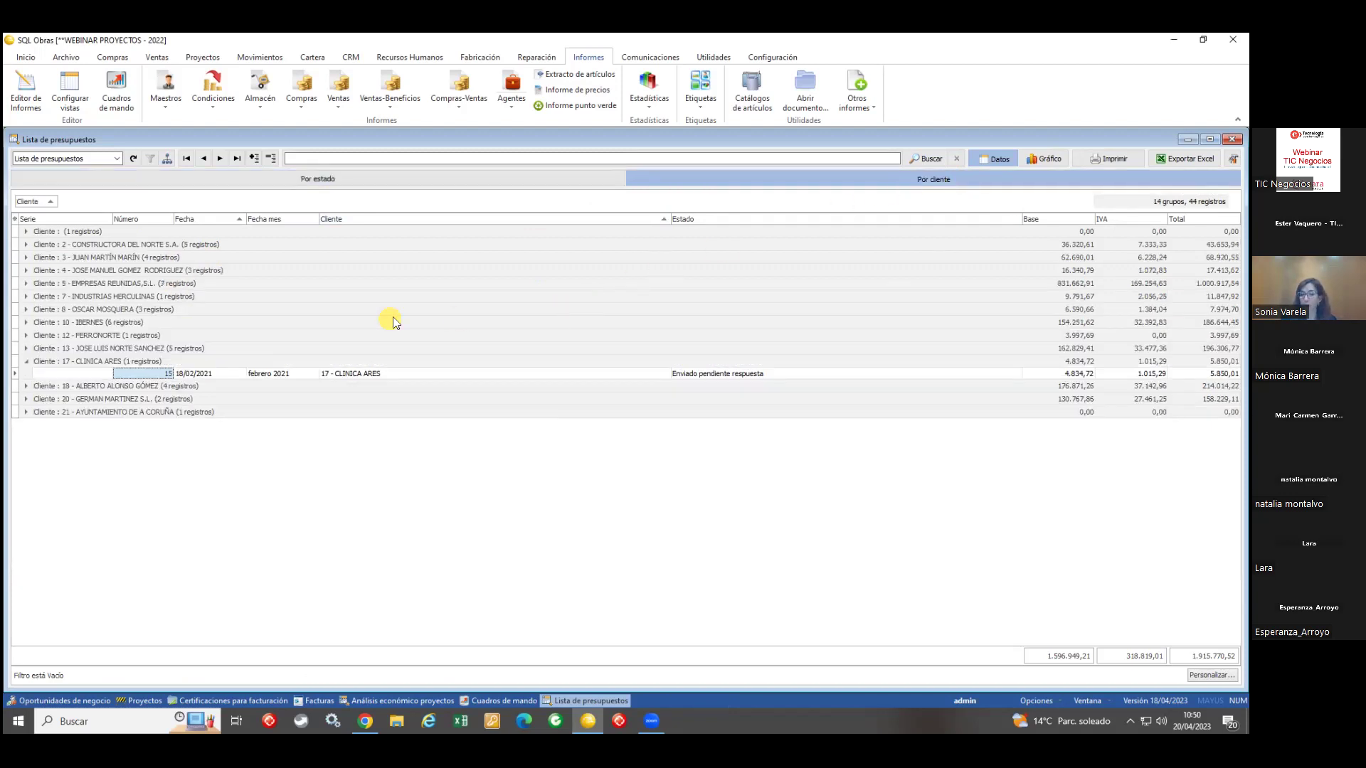
{"action": "left_click", "coordinate": [27, 271]}
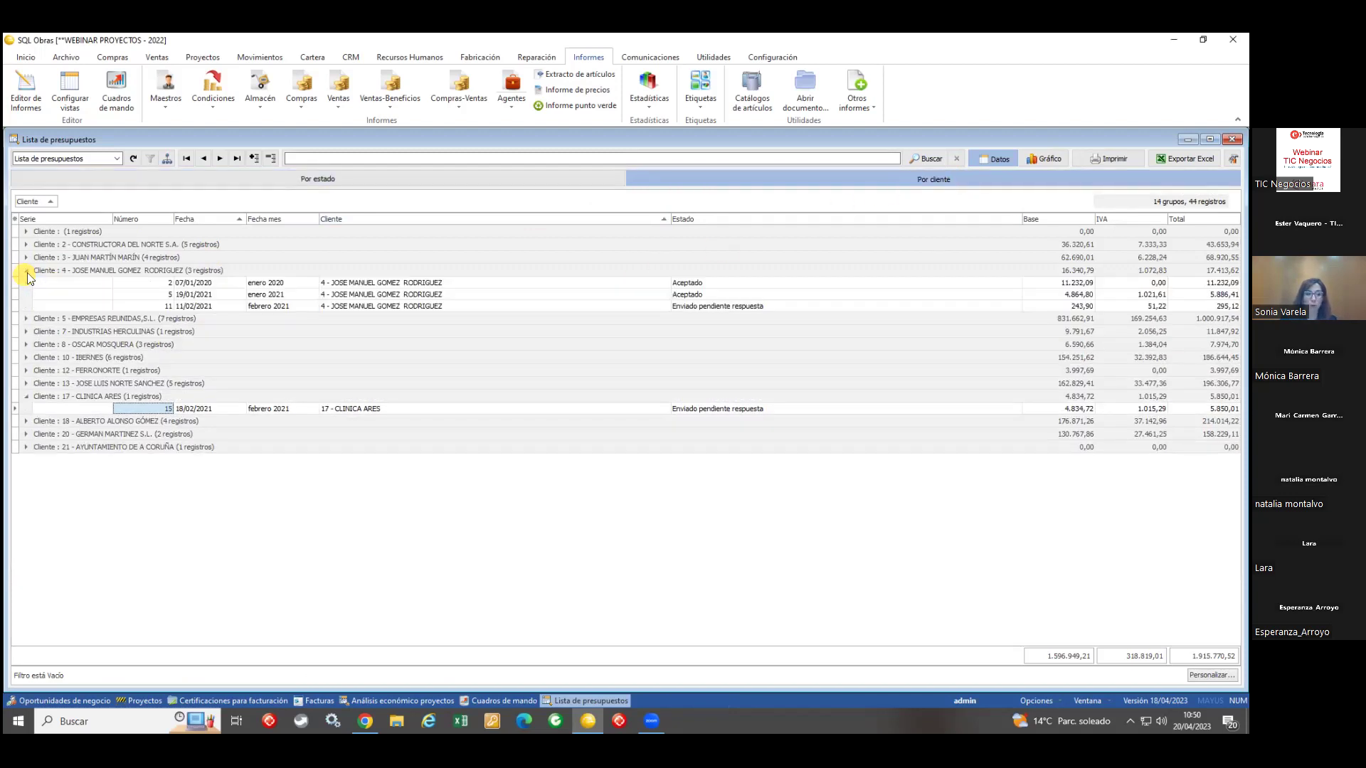
{"action": "left_click", "coordinate": [26, 319]}
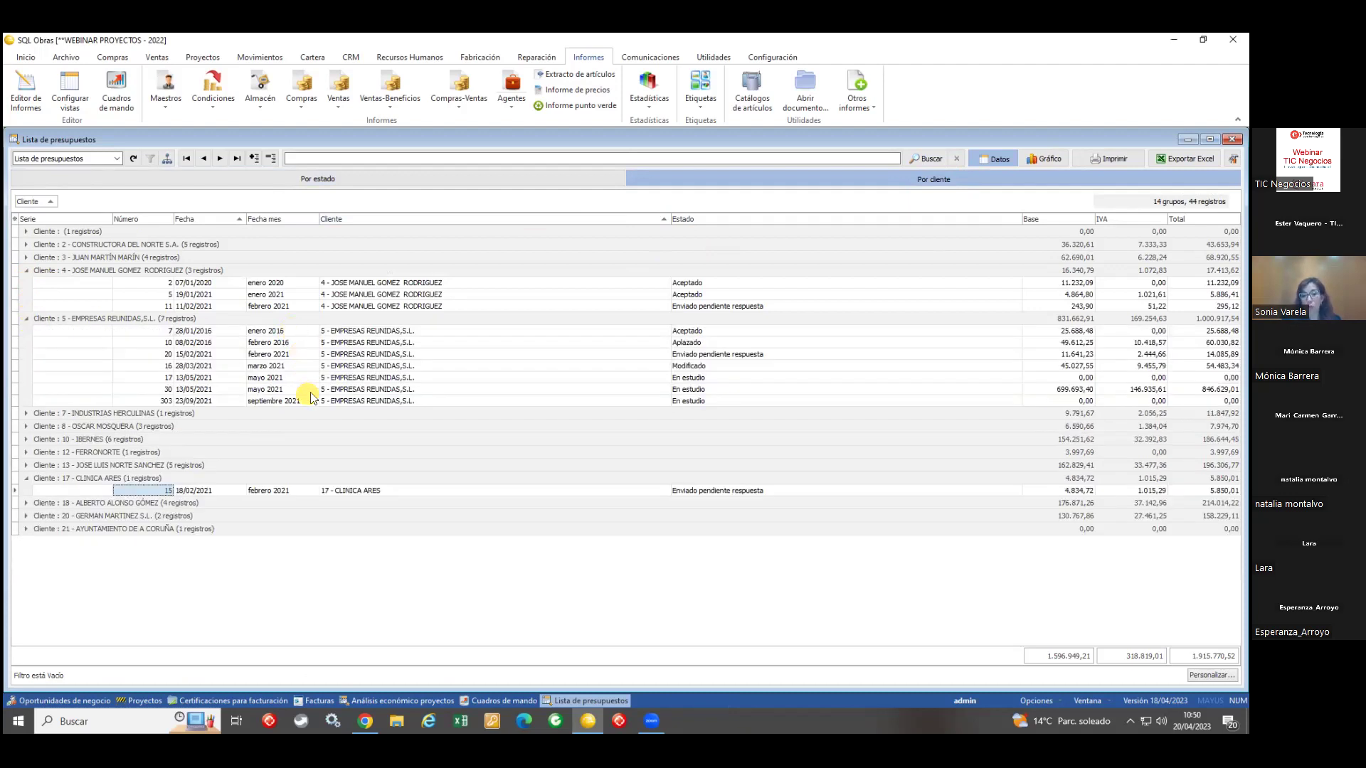
{"action": "left_click", "coordinate": [360, 179]}
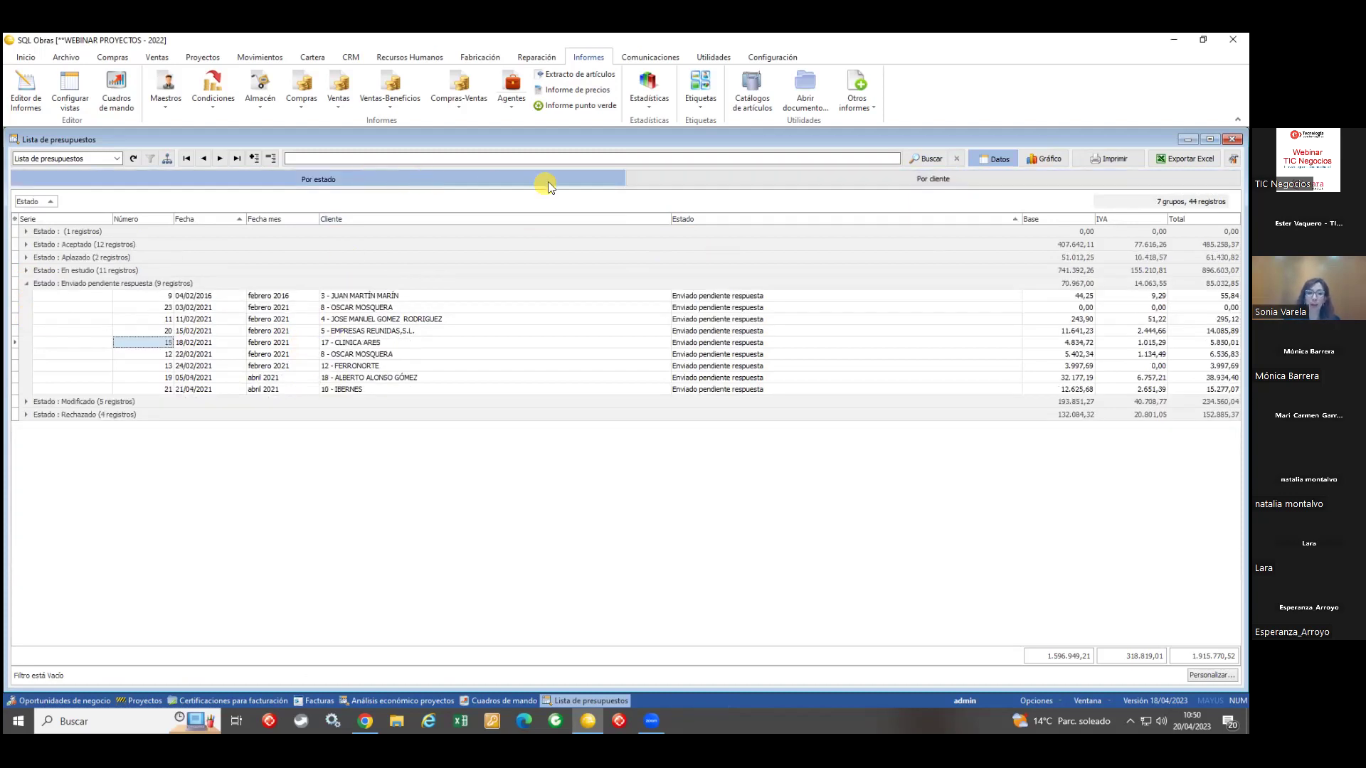
{"action": "left_click", "coordinate": [689, 186]}
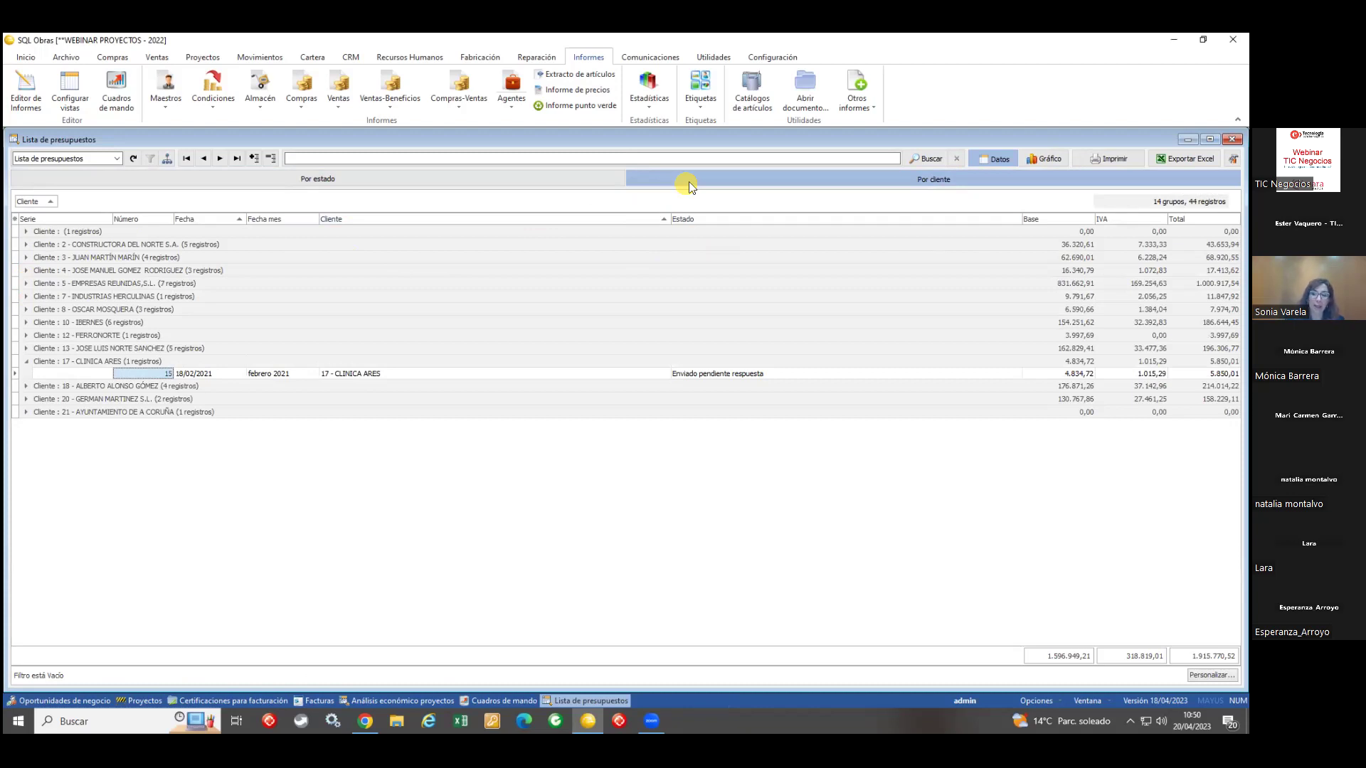
Step: Close the budget list and look through the dashboard's widget gallery without adding any widget
{"action": "left_click", "coordinate": [1232, 139]}
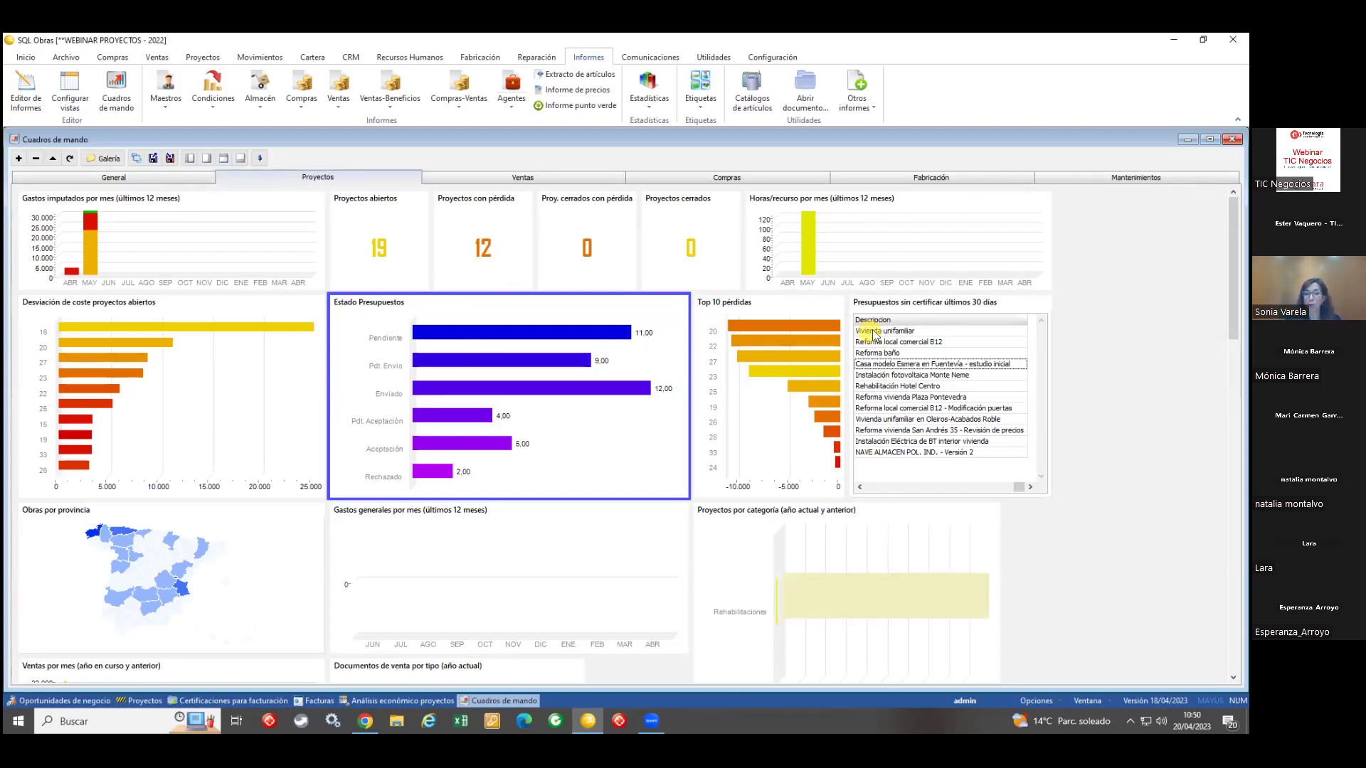
{"action": "left_click", "coordinate": [107, 158]}
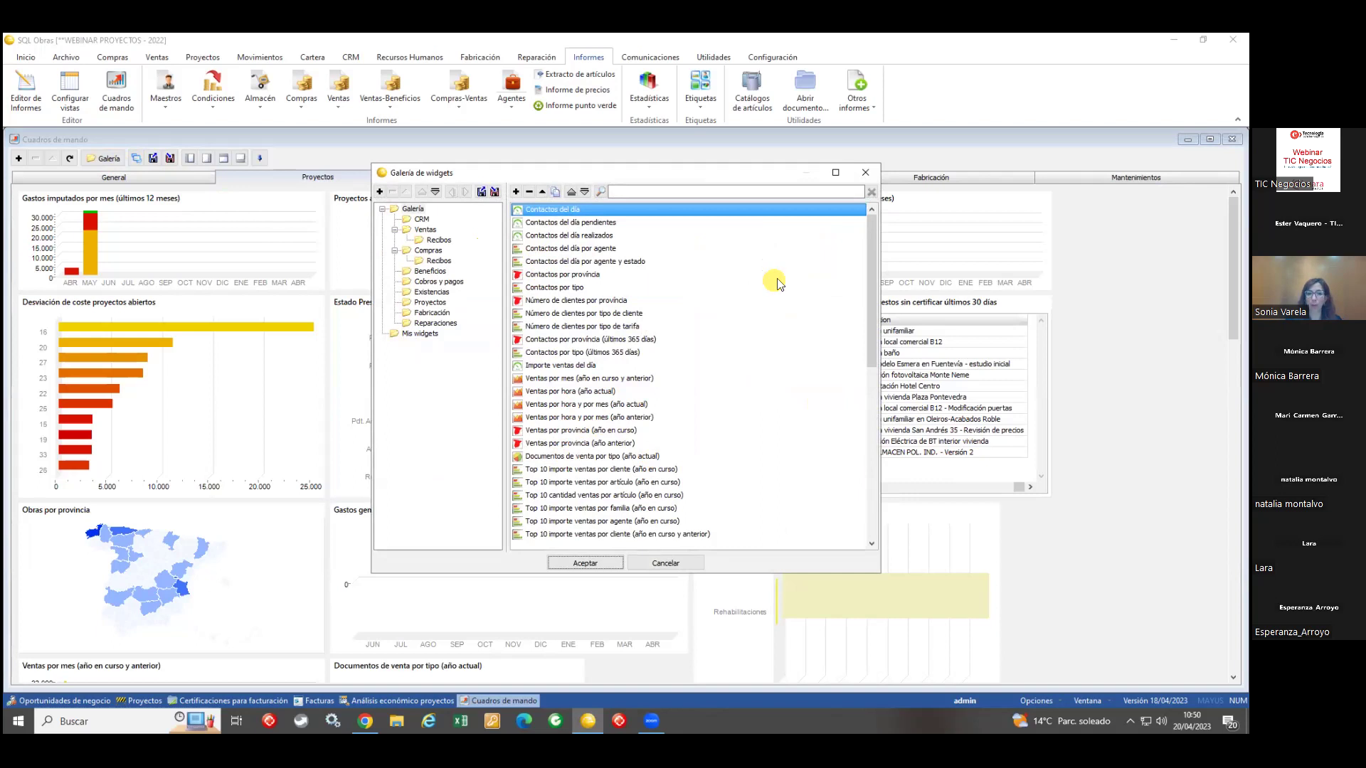
{"action": "left_click", "coordinate": [864, 174]}
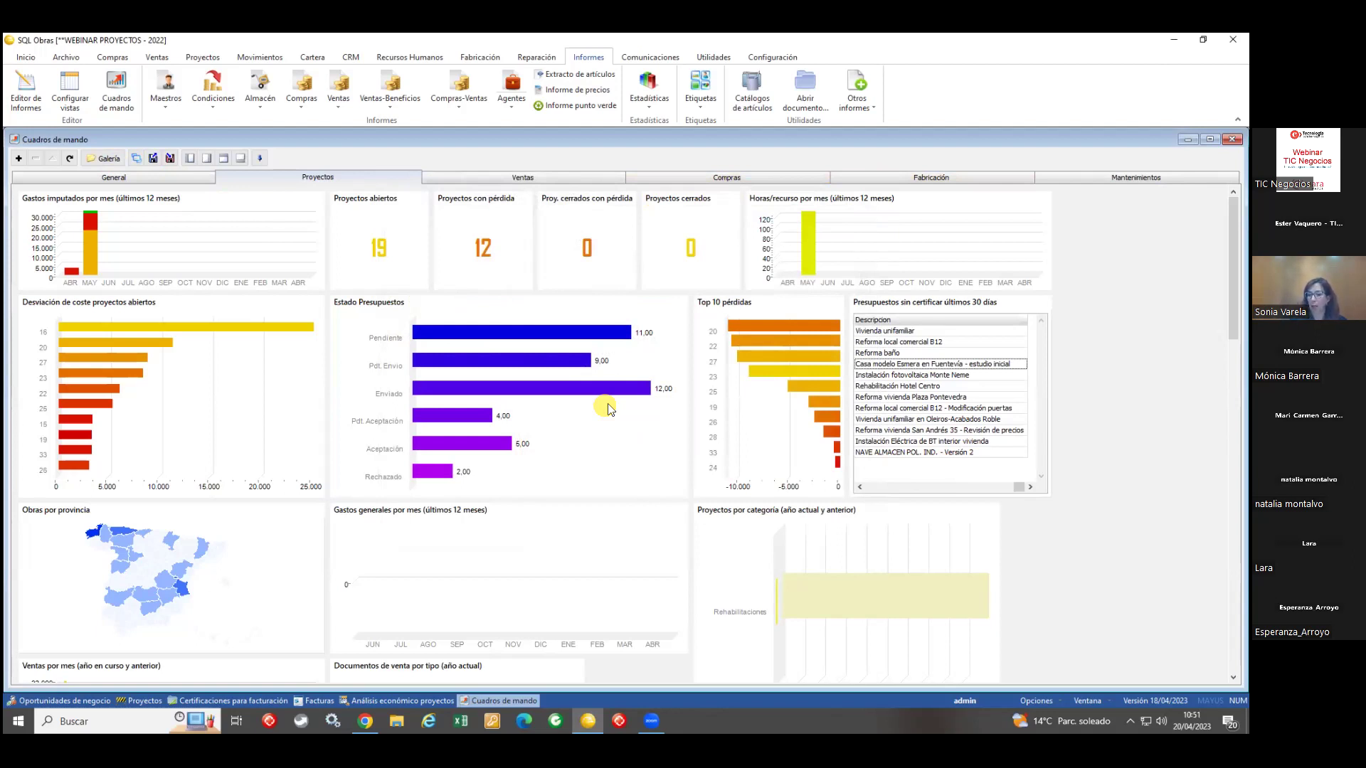
Step: Examine the Compras dashboard's widgets for articles below minimum stock, articles pending receipt and top purchases by supplier
{"action": "left_click", "coordinate": [798, 180]}
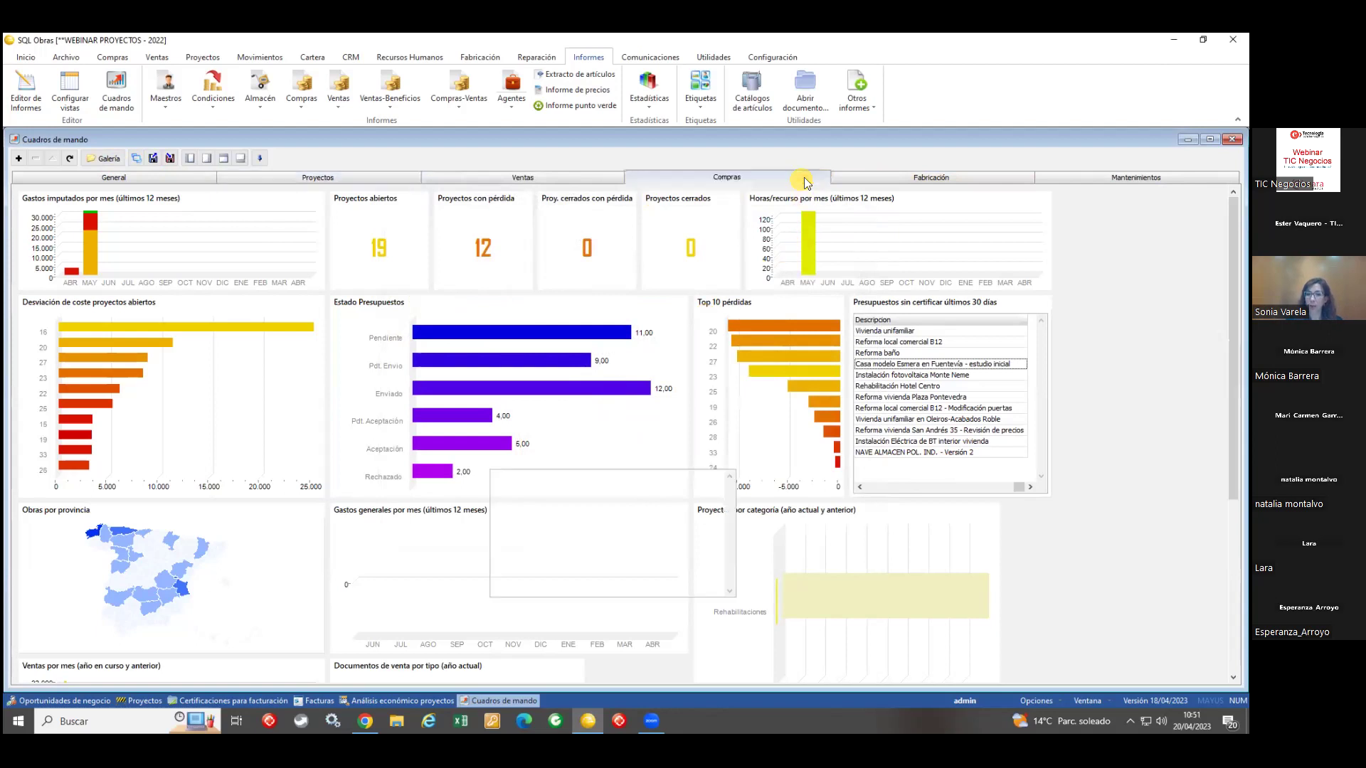
{"action": "left_click", "coordinate": [626, 425]}
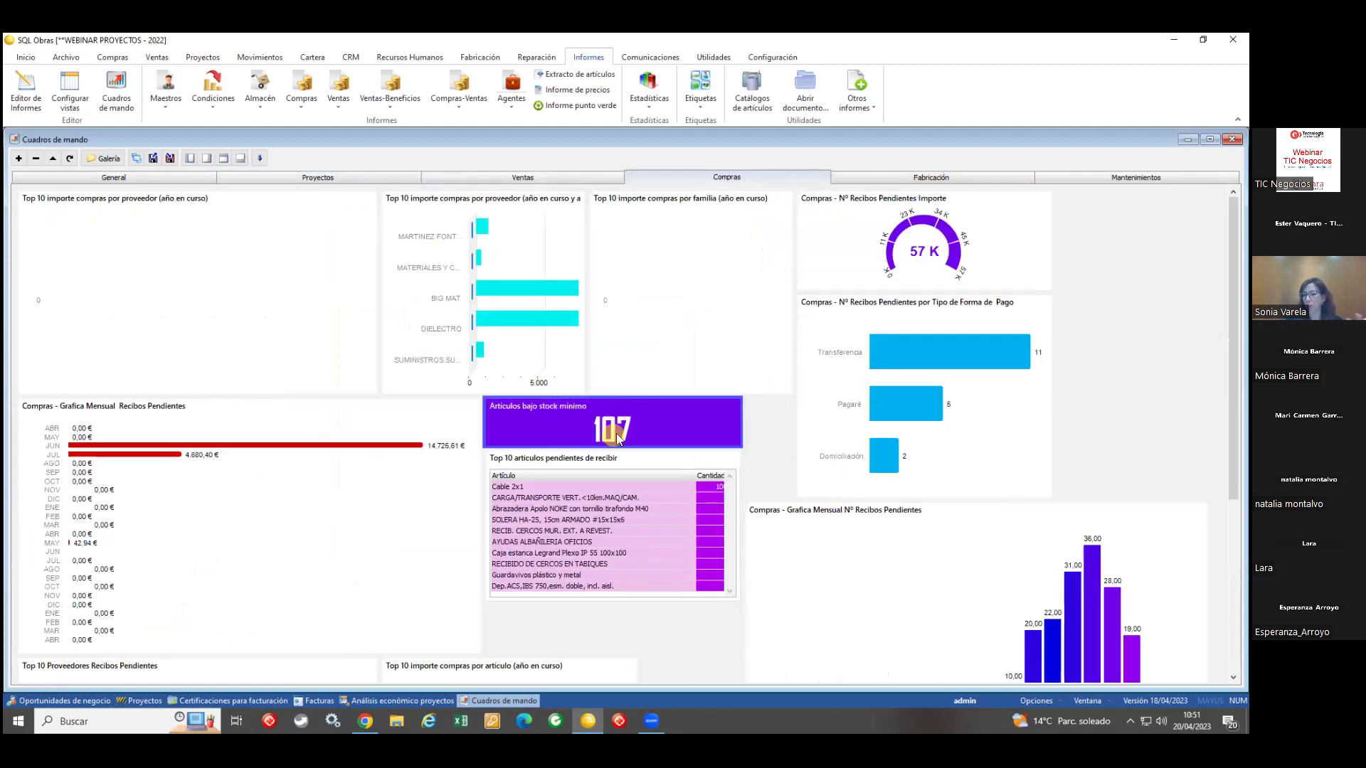
{"action": "left_click", "coordinate": [601, 520]}
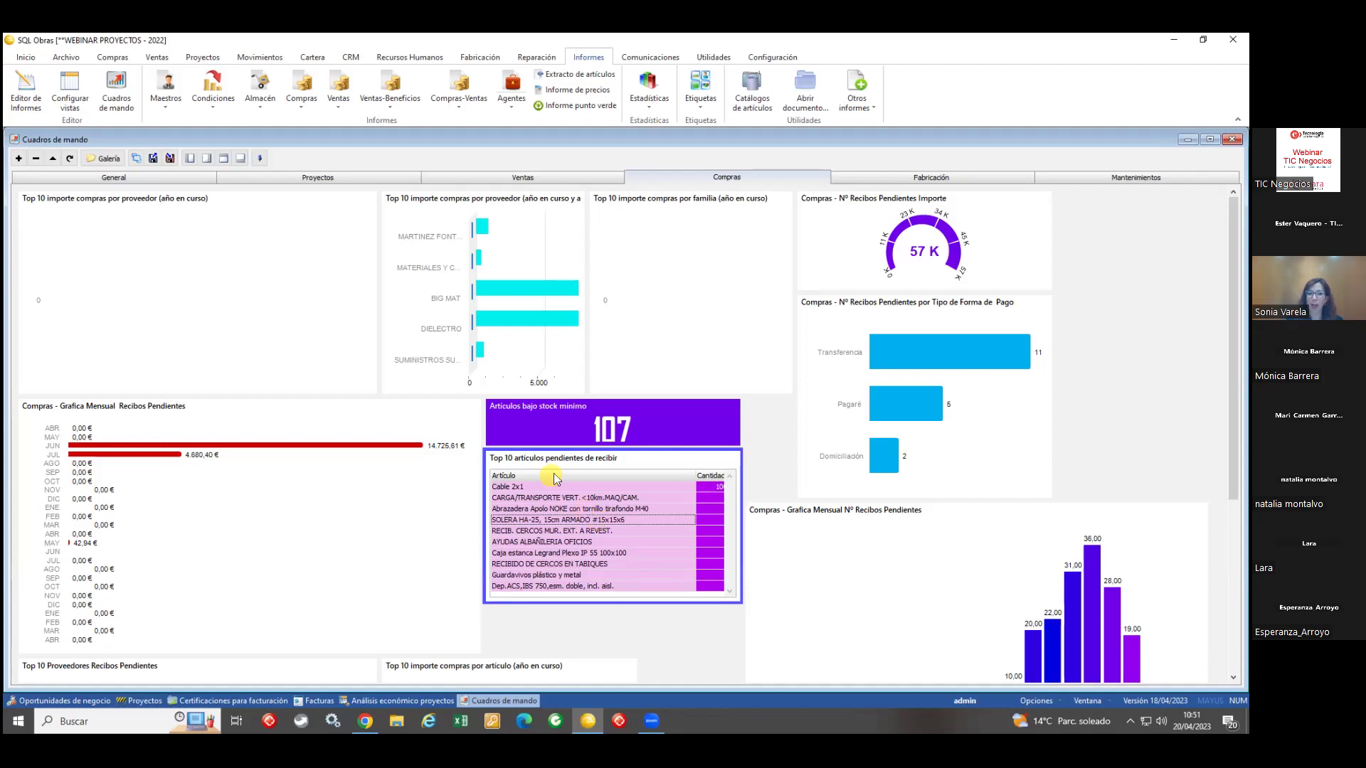
{"action": "left_click", "coordinate": [517, 300]}
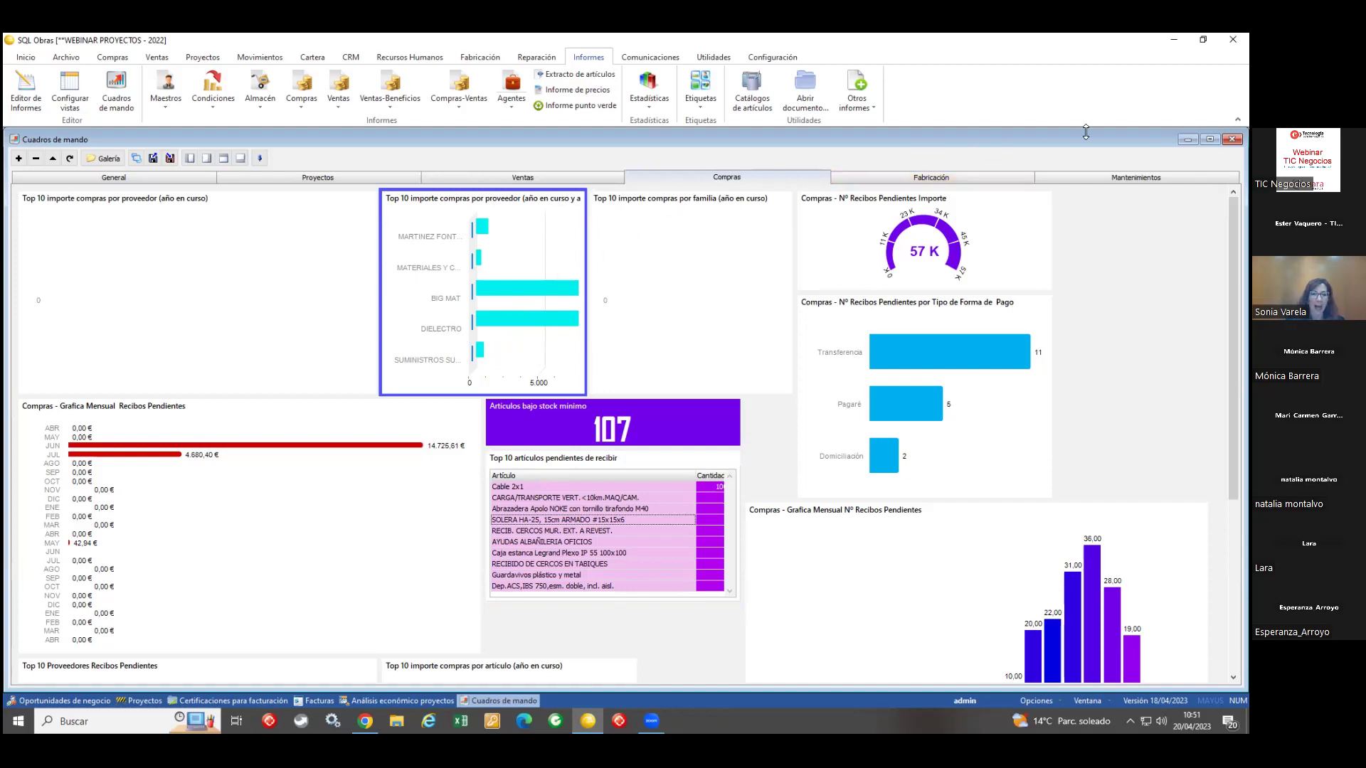
Step: Close the dashboards, the project economic analysis and all the other open windows
{"action": "key", "text": "ctrl+F4"}
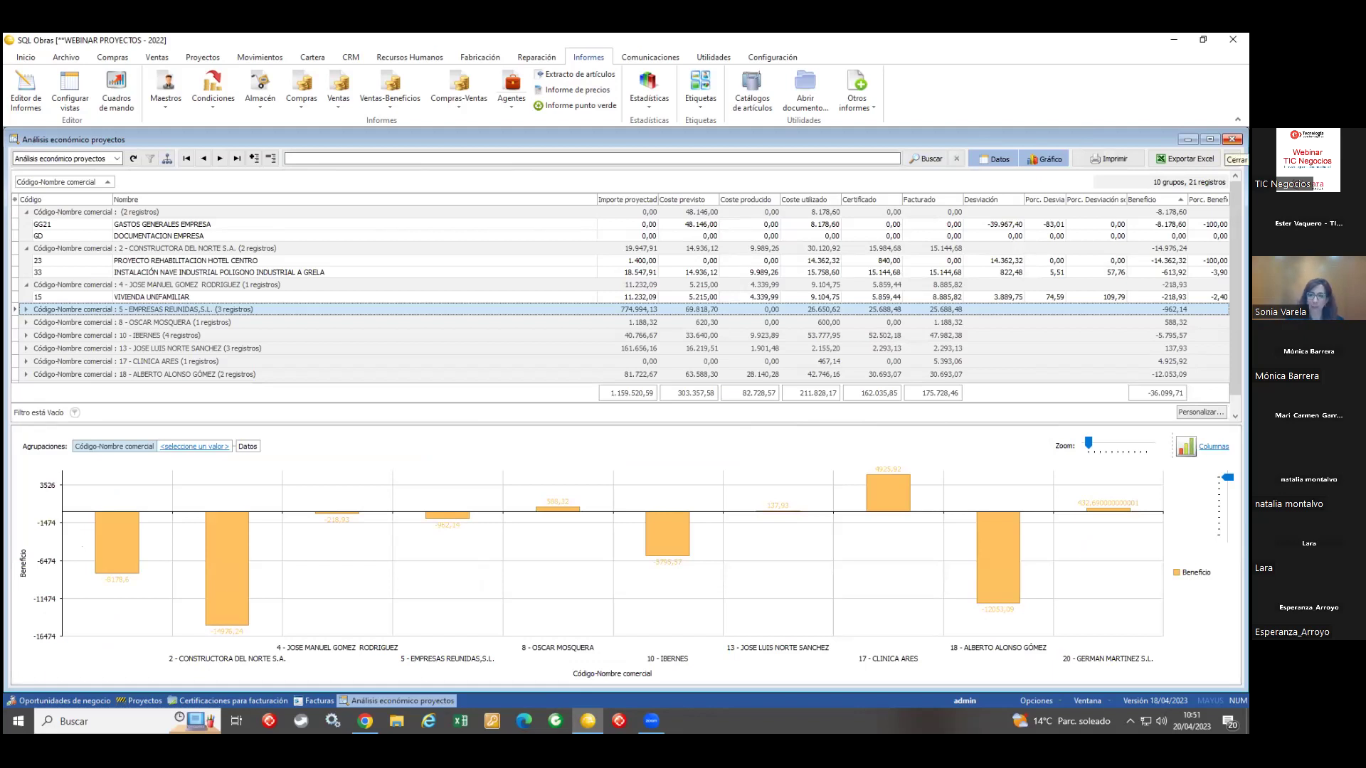
{"action": "left_click", "coordinate": [1232, 138]}
{"action": "left_click", "coordinate": [1234, 139]}
{"action": "left_click", "coordinate": [1233, 139]}
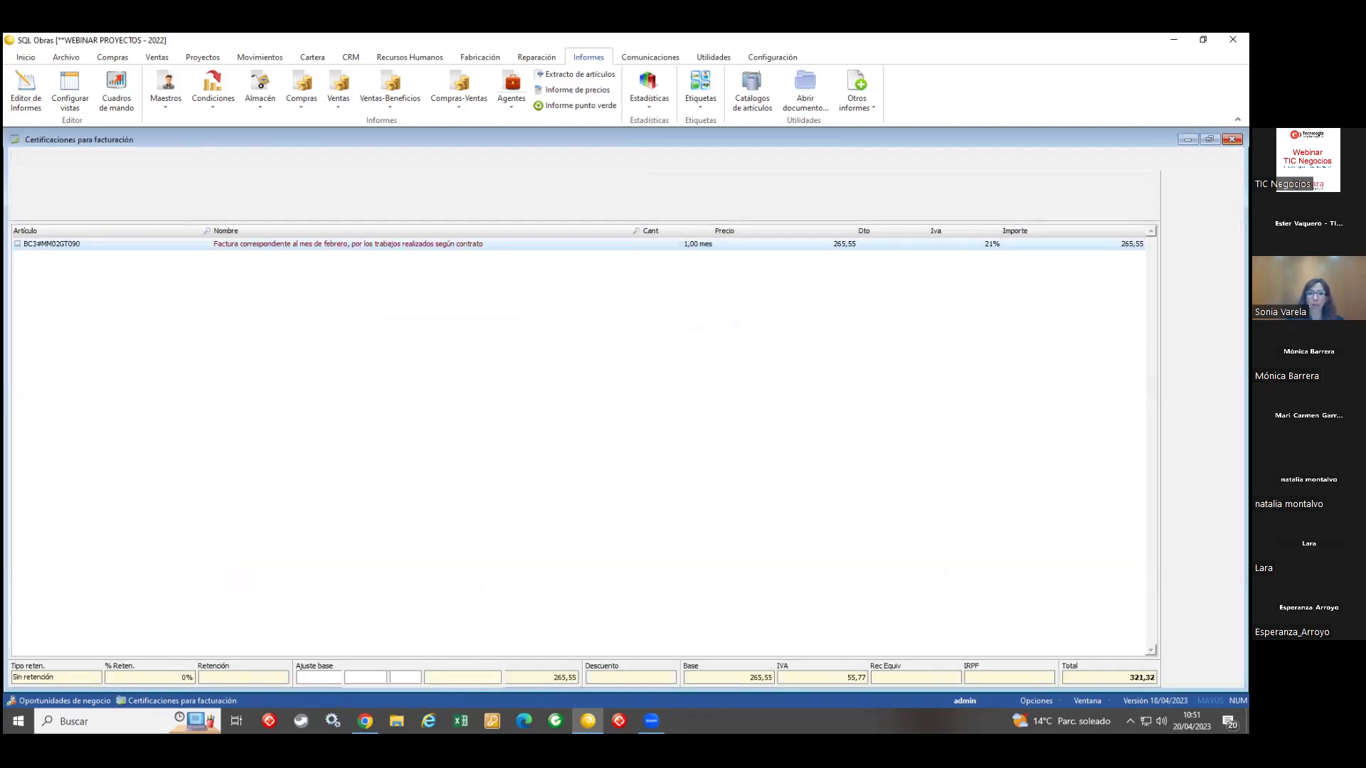
{"action": "left_click", "coordinate": [1232, 139]}
{"action": "left_click", "coordinate": [1234, 139]}
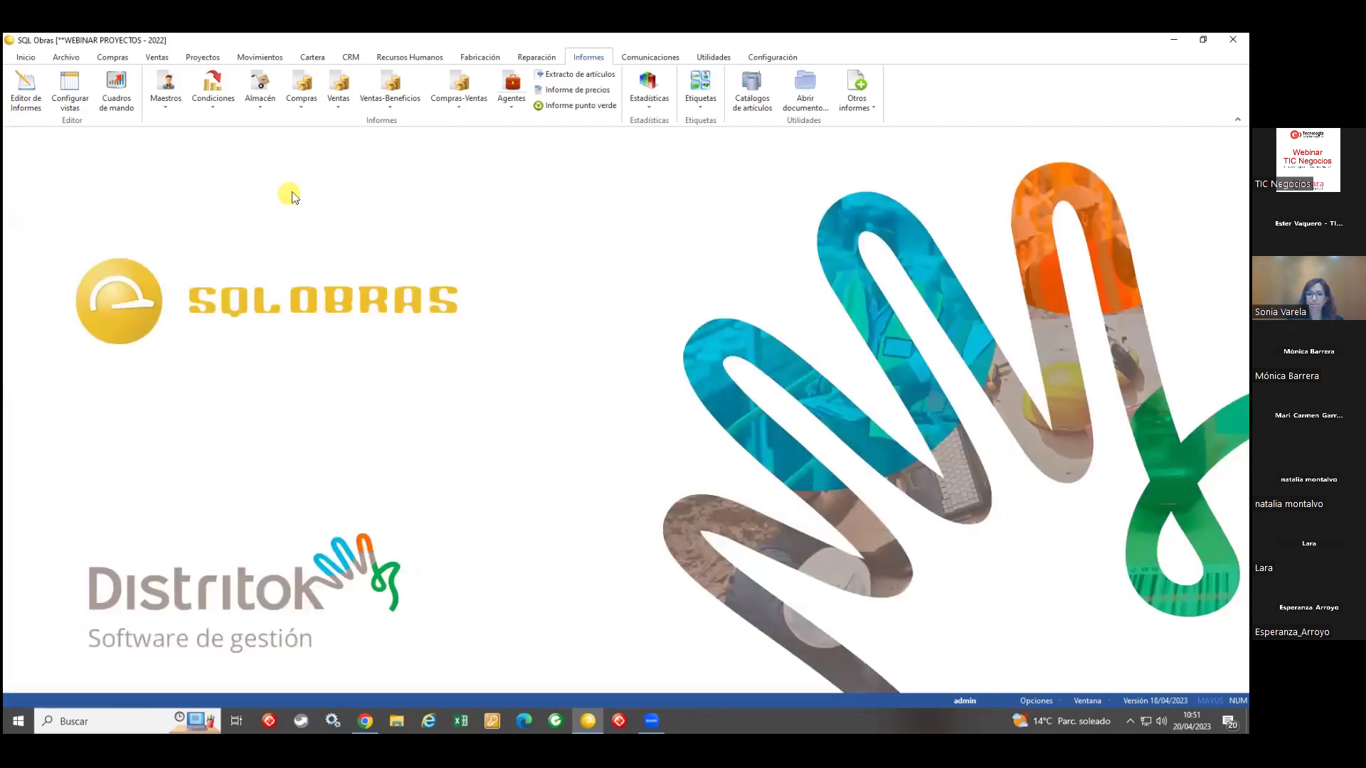
Step: Open the economic analysis of general expenses record GG21 and expand chapter 002 OTROS COSTES DE OBRAS
{"action": "left_click", "coordinate": [203, 57]}
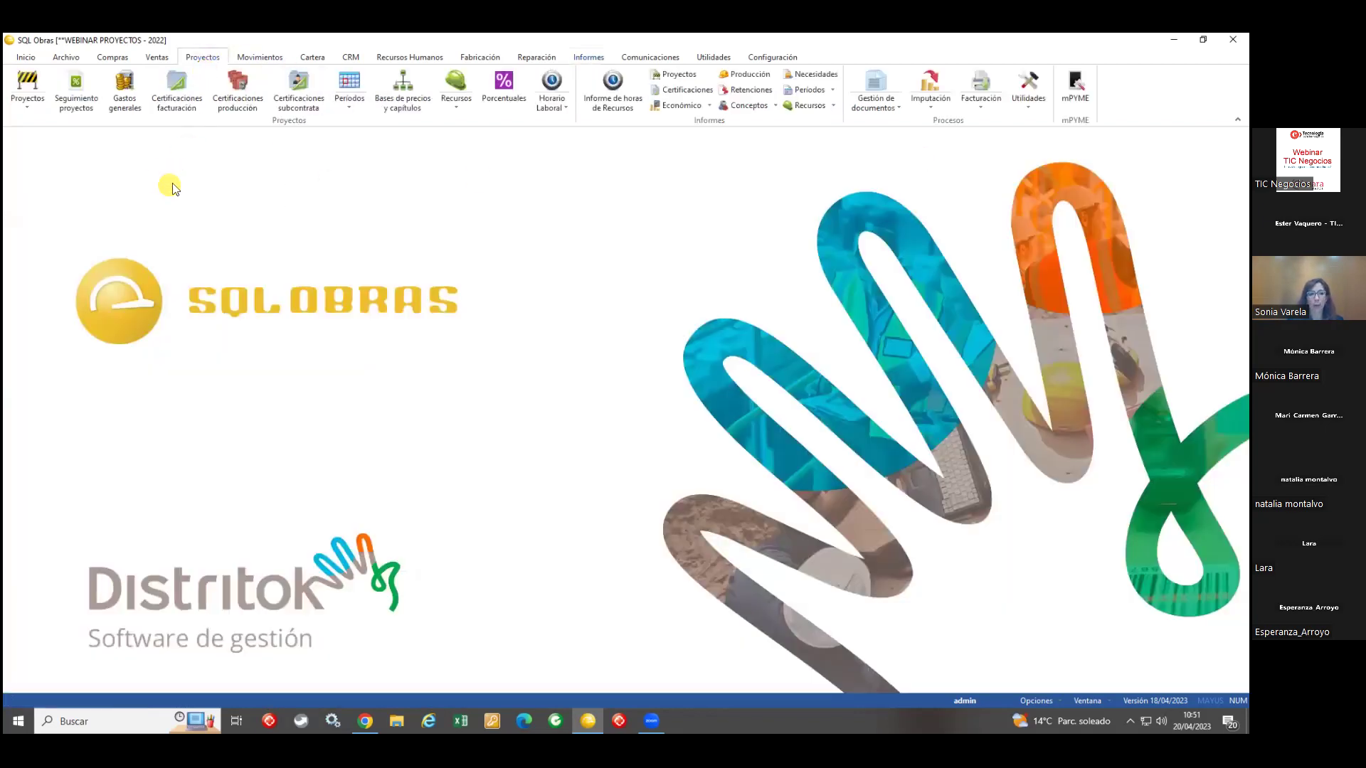
{"action": "left_click", "coordinate": [132, 103]}
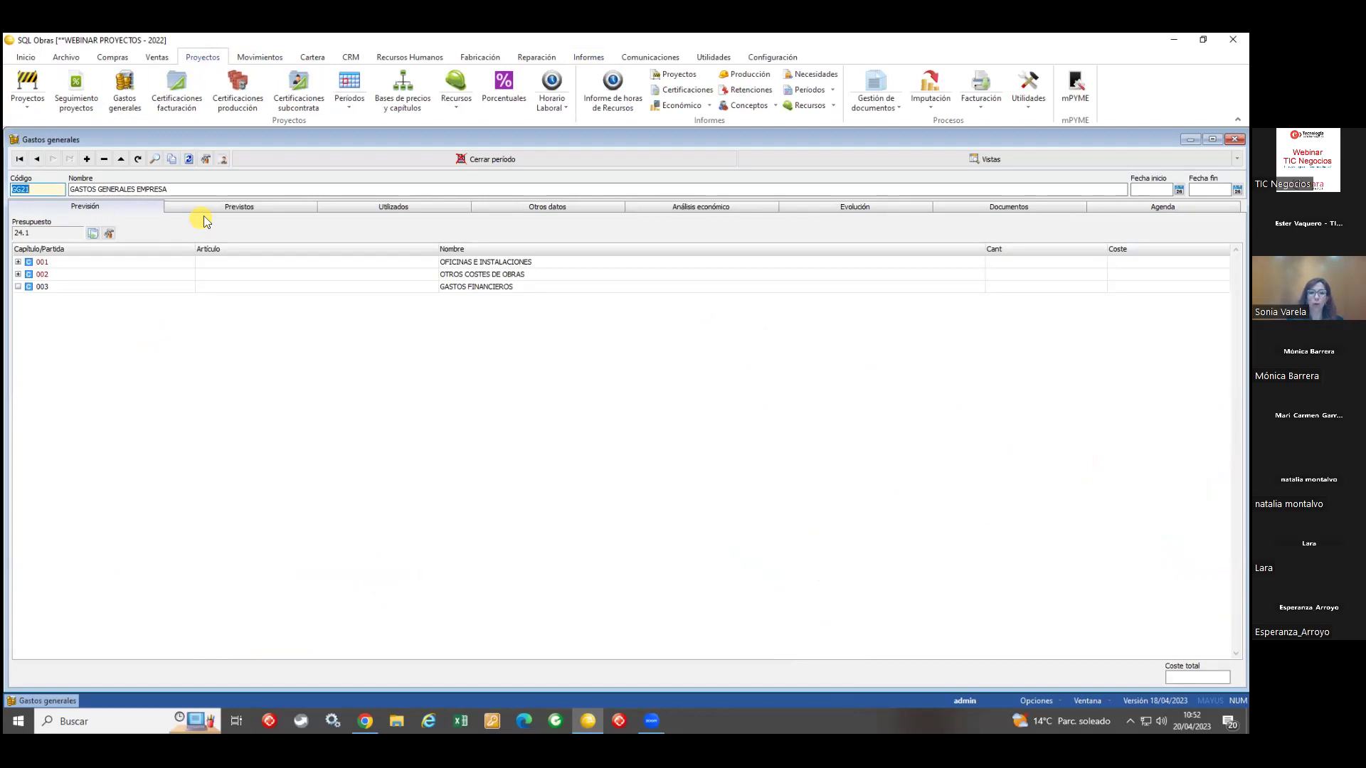
{"action": "left_click", "coordinate": [672, 207]}
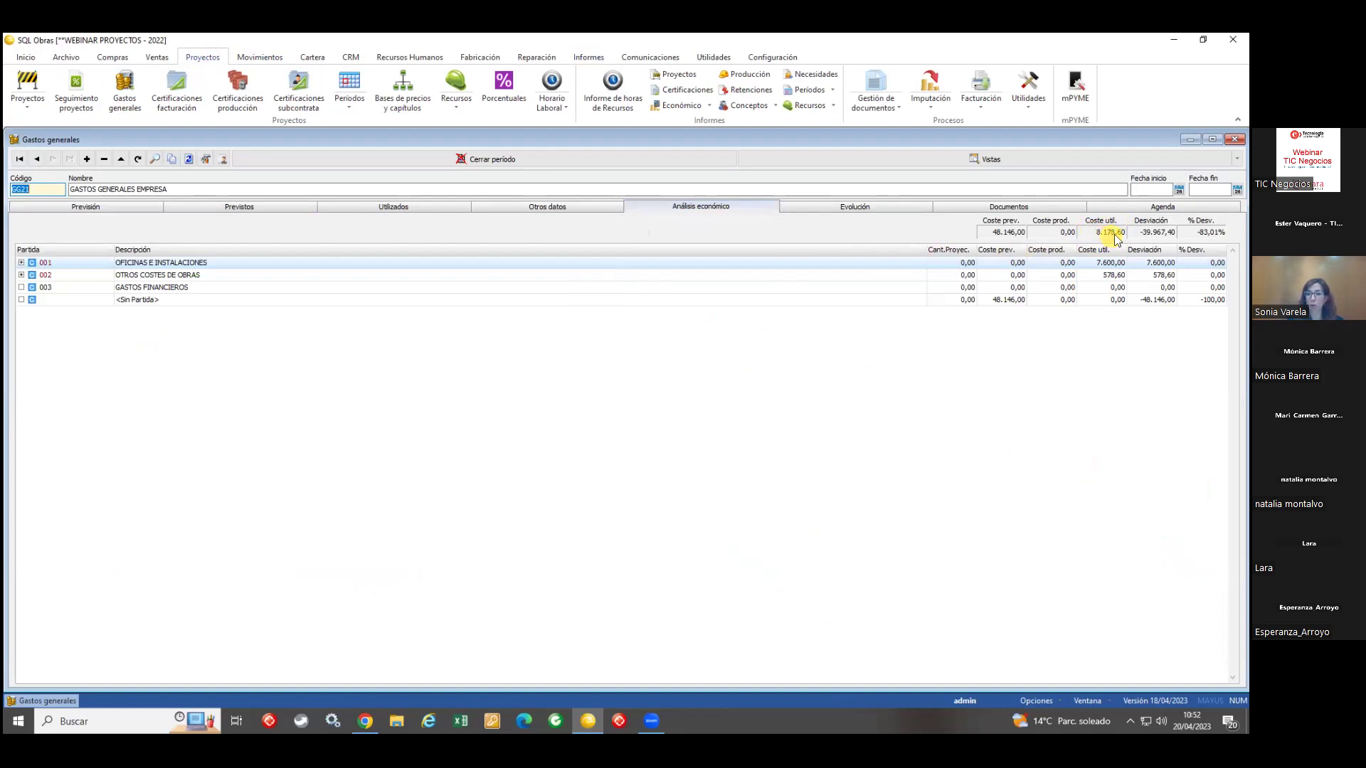
{"action": "left_click", "coordinate": [22, 275]}
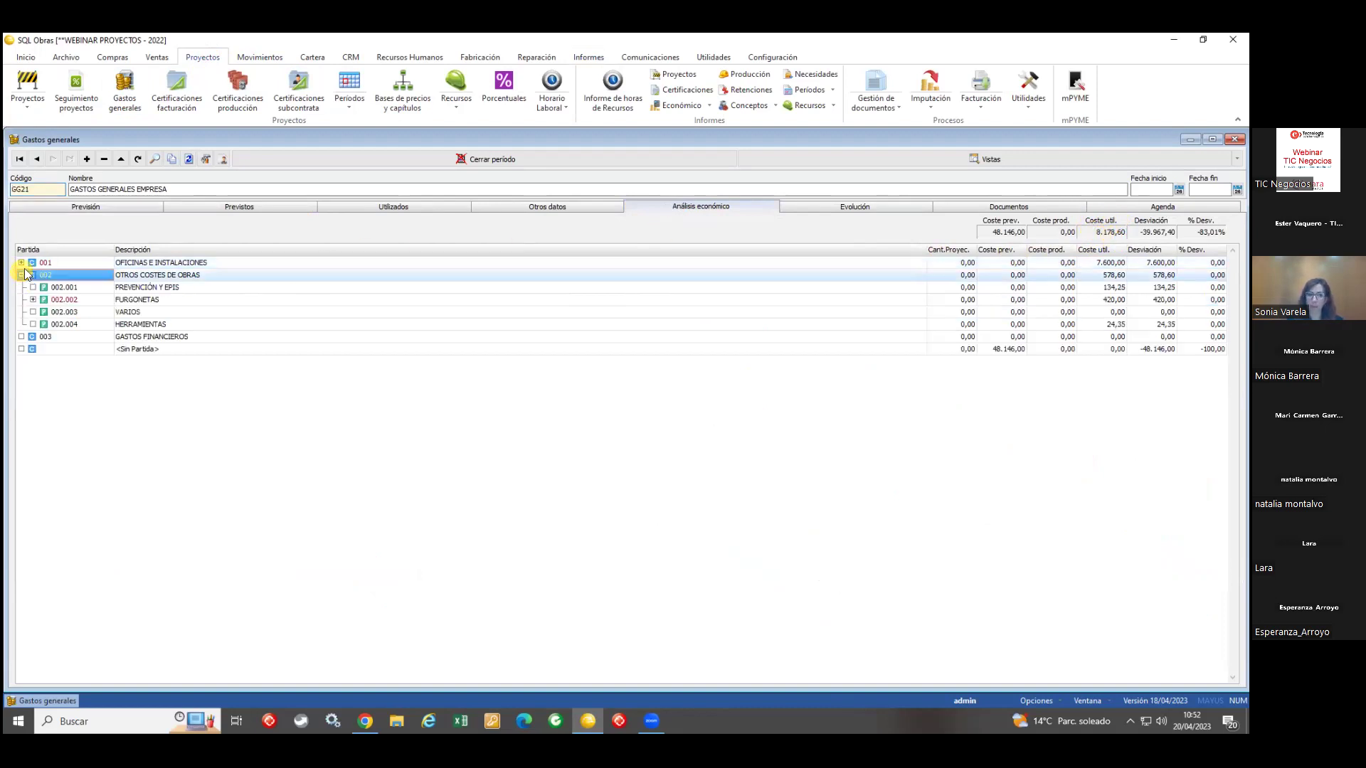
Step: Expand chapter 001 OFICINAS E INSTALACIONES and item 002.002 FURGONETAS, and inspect the used costs of FURGONETA 1 and FURGONETA 2
{"action": "left_click", "coordinate": [21, 262]}
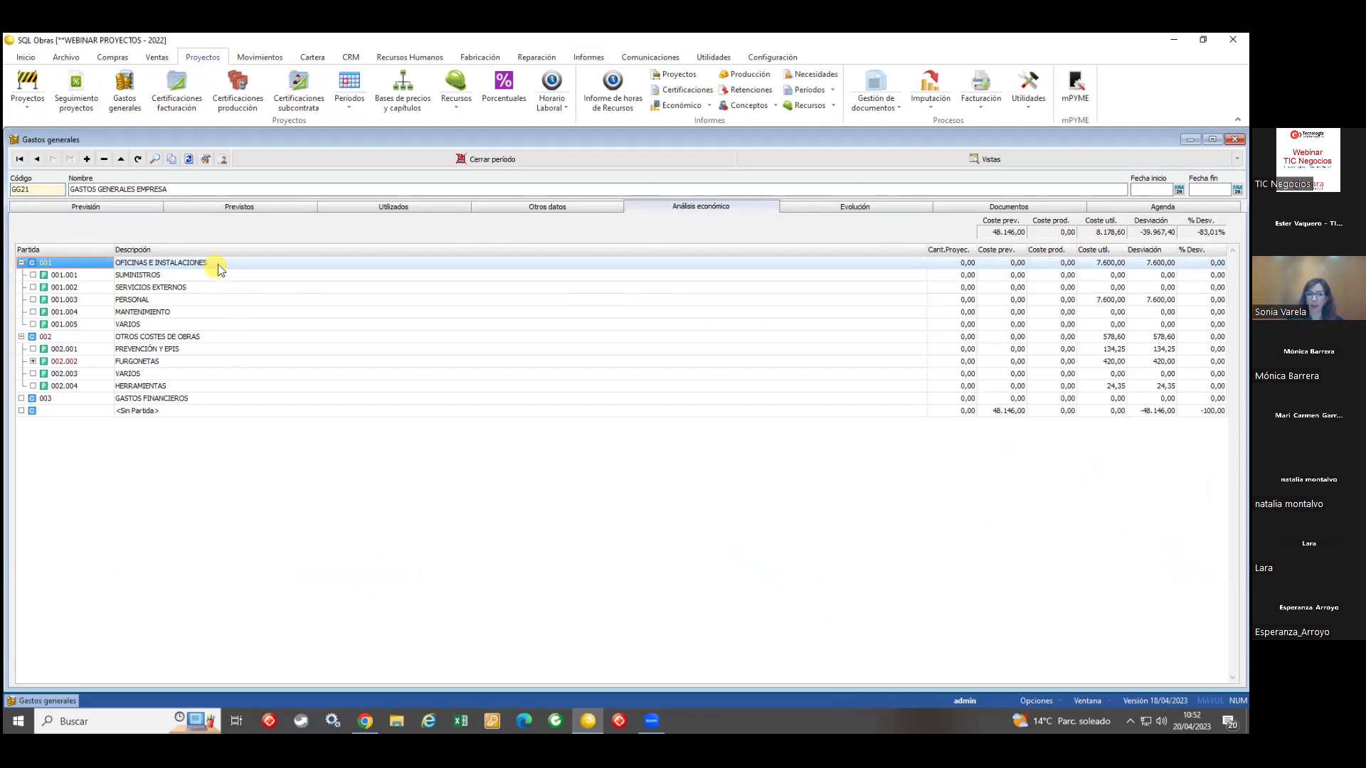
{"action": "left_click", "coordinate": [34, 362]}
{"action": "left_click", "coordinate": [34, 361]}
{"action": "left_click", "coordinate": [171, 375]}
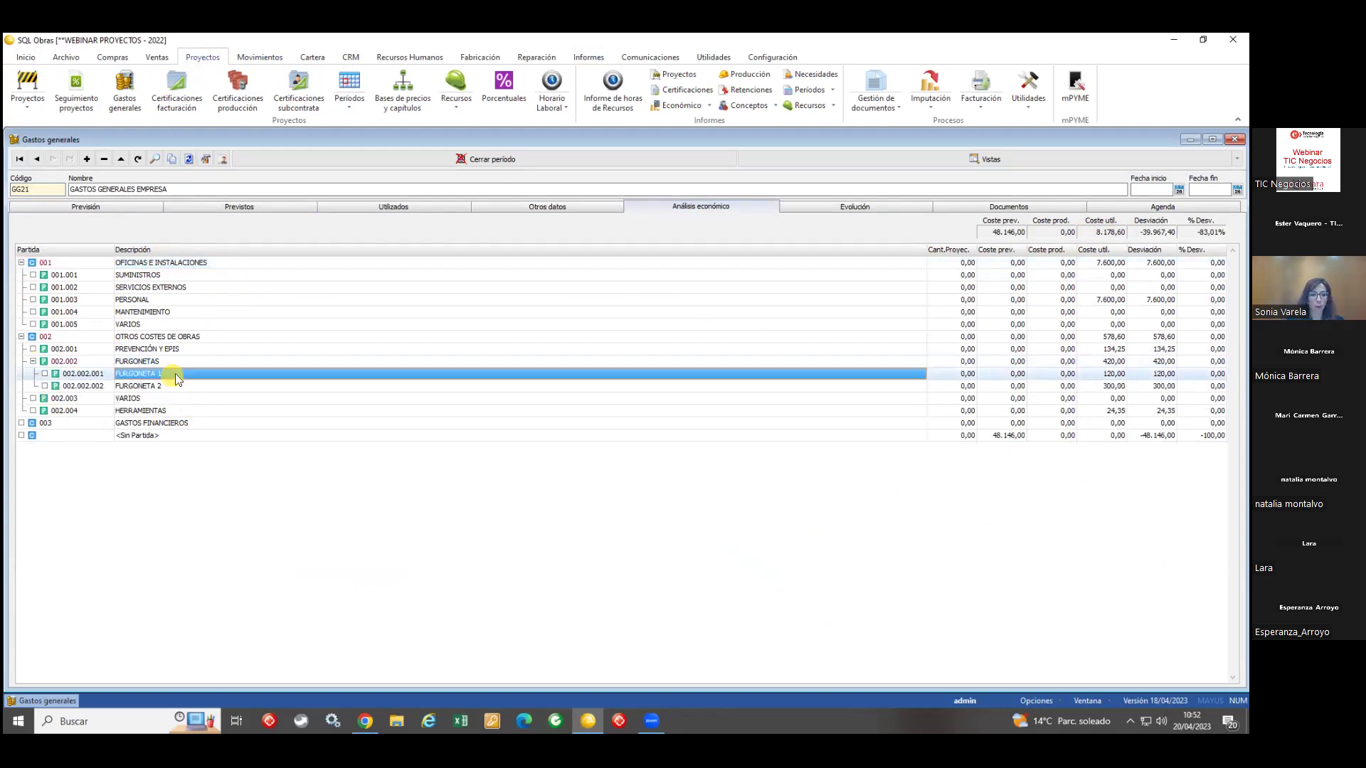
{"action": "left_click", "coordinate": [176, 388]}
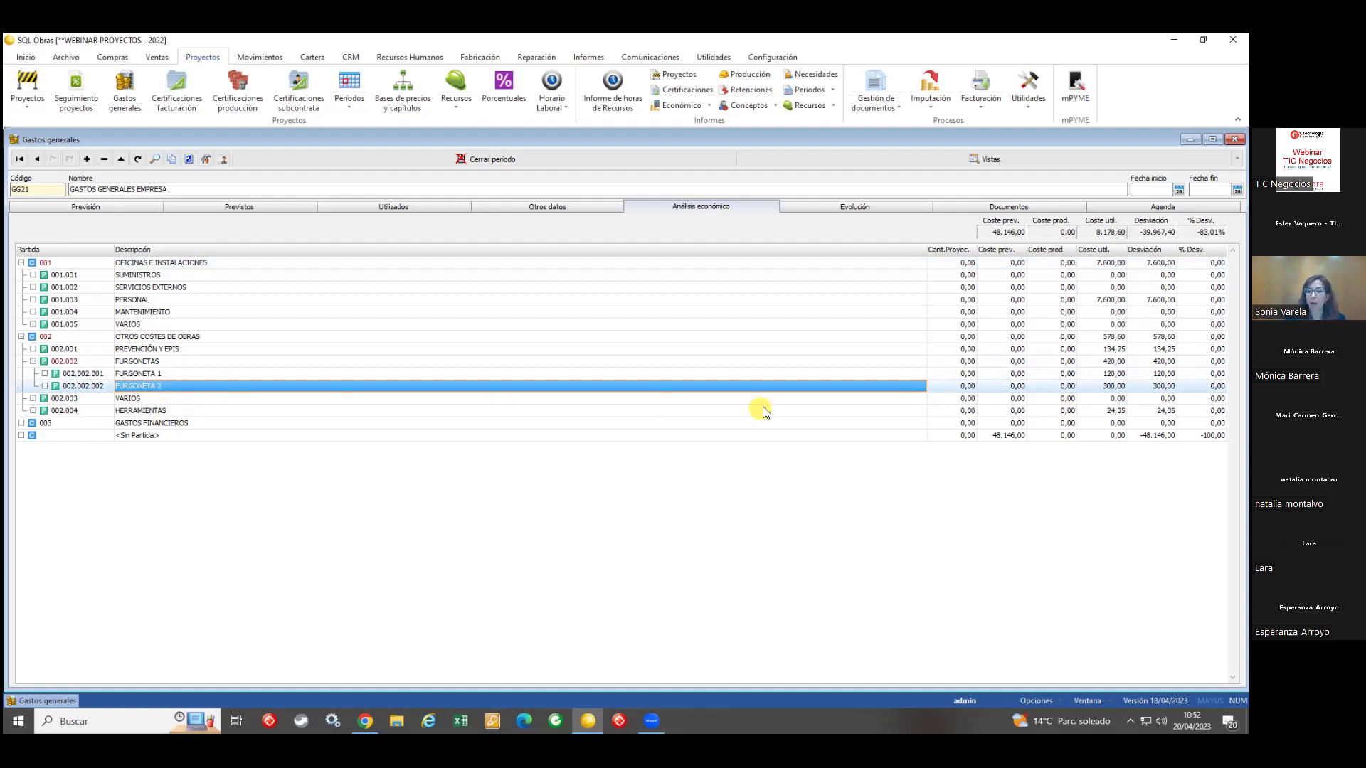
{"action": "left_click", "coordinate": [1098, 387]}
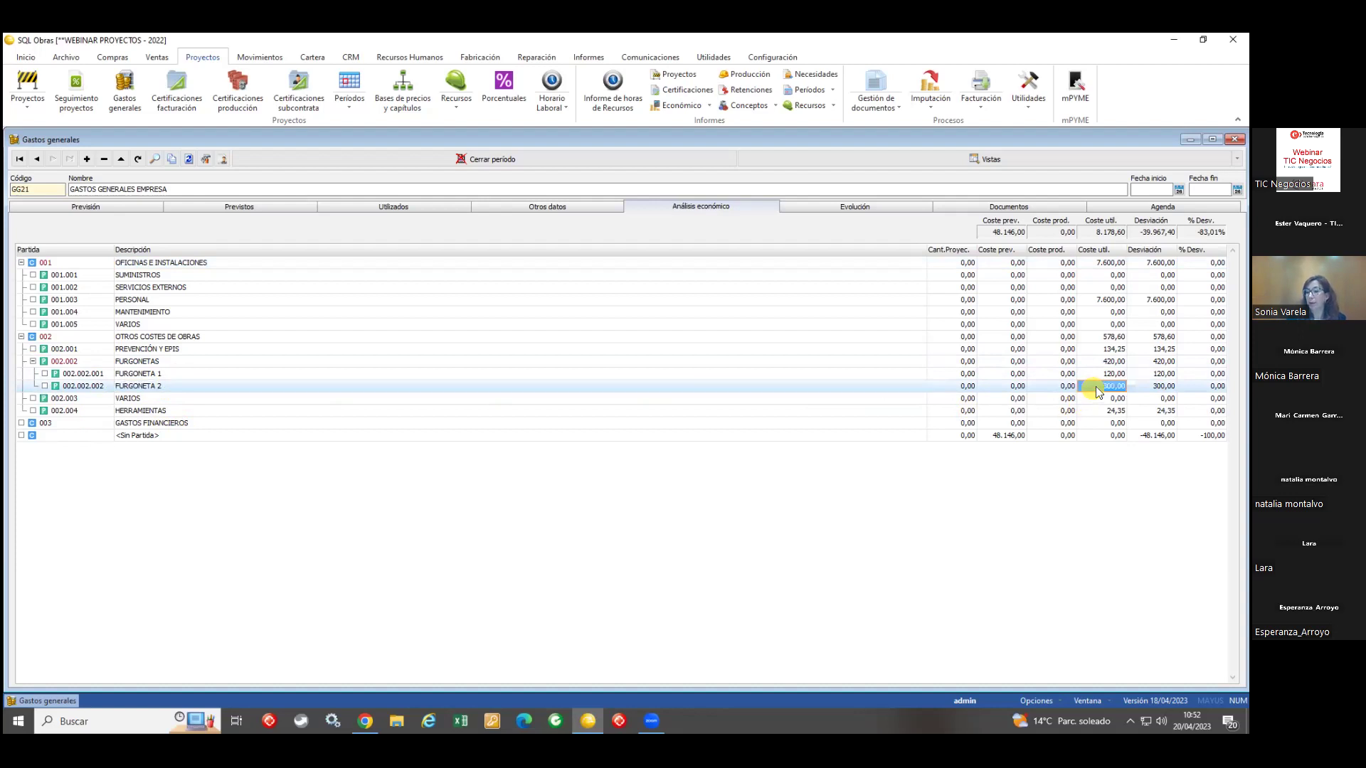
Step: Check the gasol entry for FURGONETA 2 among the used concepts of GG21 and return to the economic analysis
{"action": "left_click", "coordinate": [424, 206]}
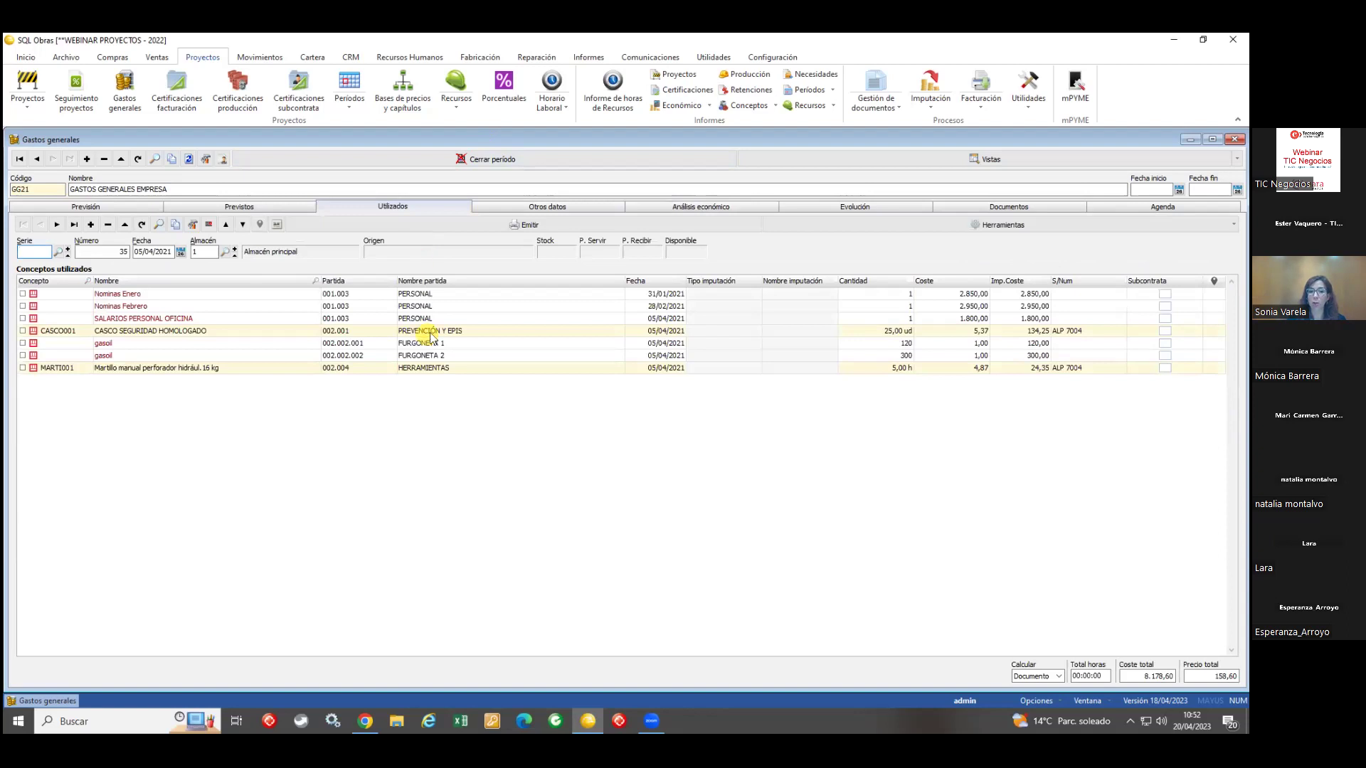
{"action": "left_click", "coordinate": [435, 355]}
{"action": "left_click", "coordinate": [261, 356]}
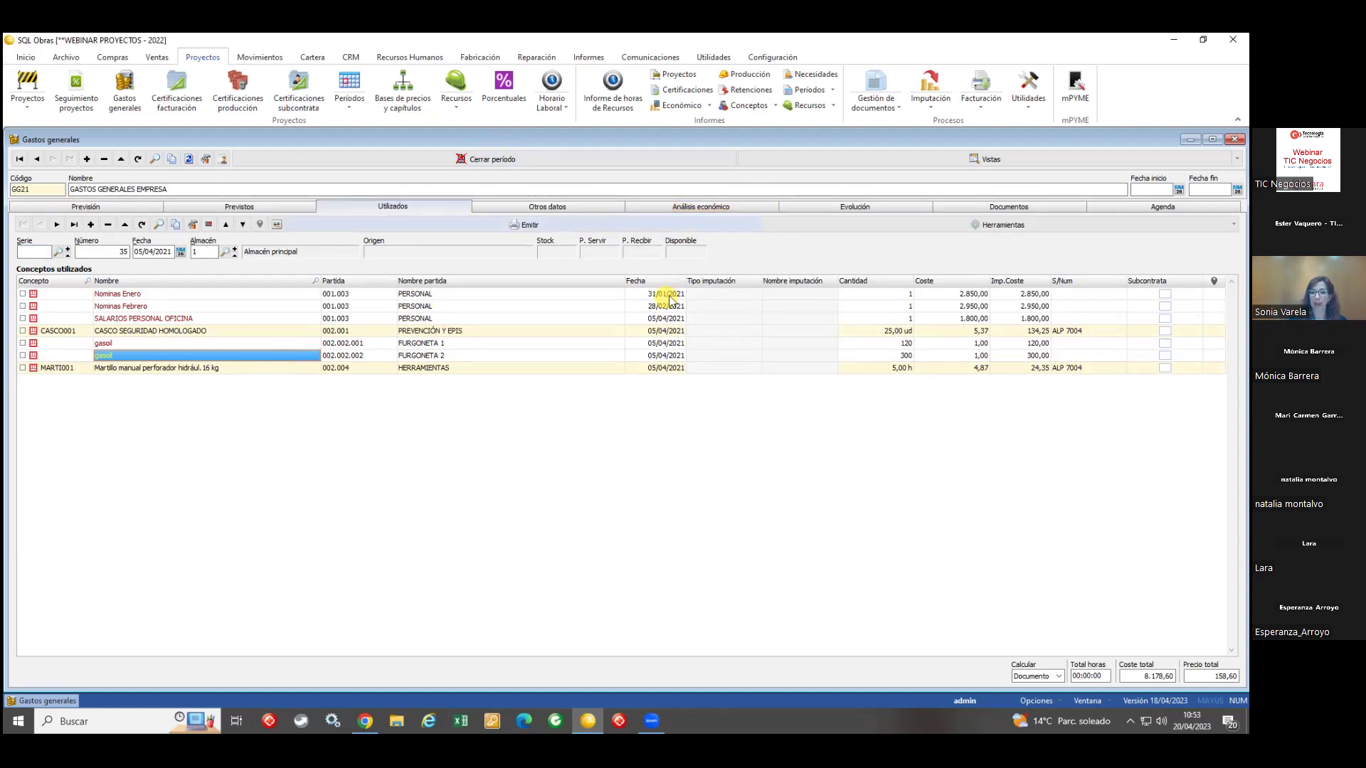
{"action": "left_click", "coordinate": [743, 212]}
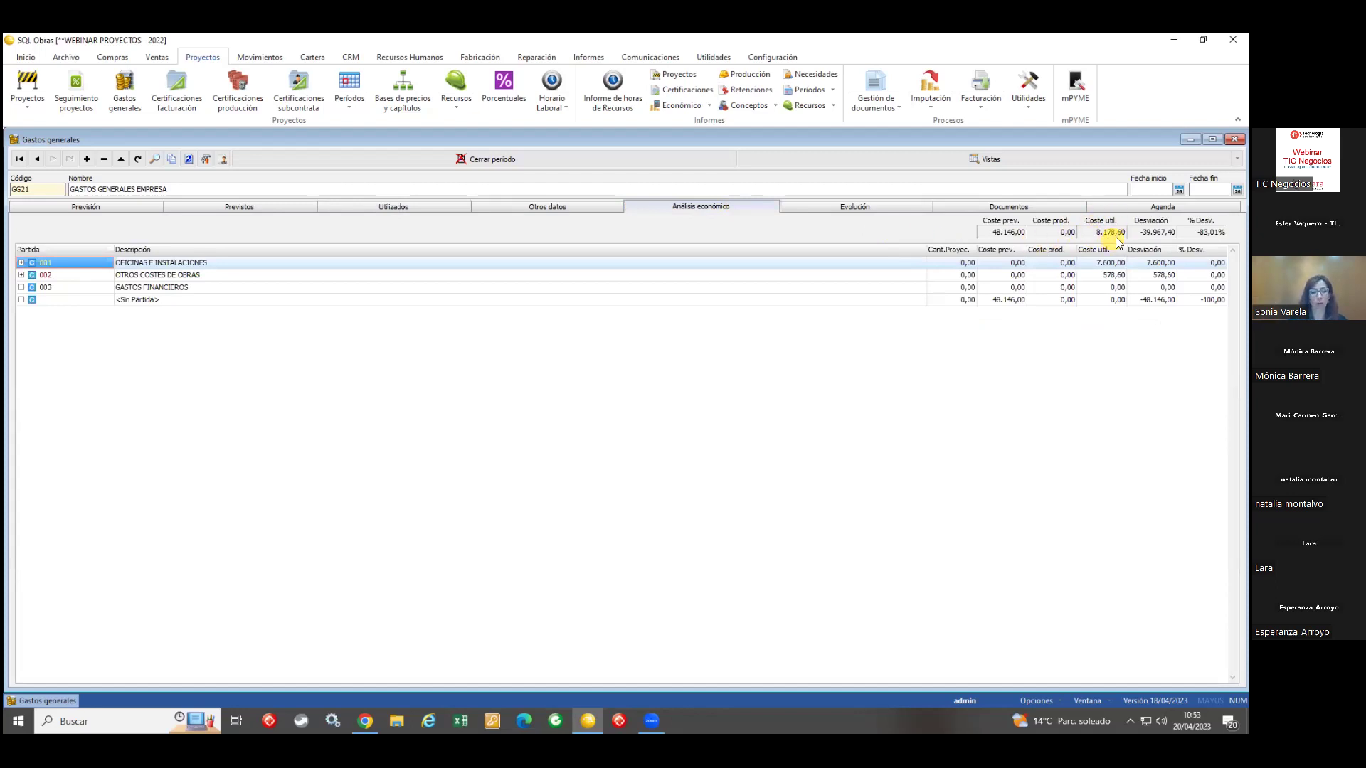
Step: Open the project profits report and set it to Beneficio con gastos generales, calculated Según facturado
{"action": "left_click", "coordinate": [708, 106]}
{"action": "left_click", "coordinate": [697, 139]}
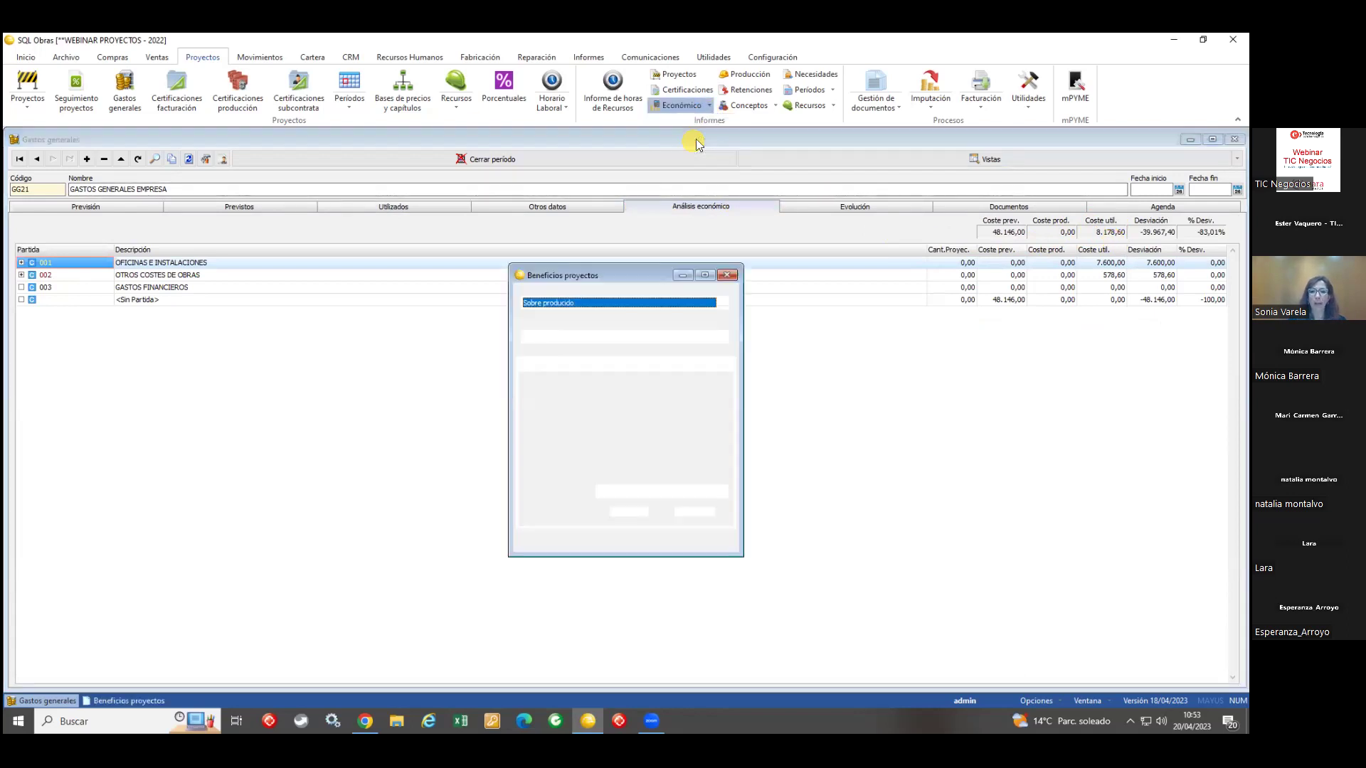
{"action": "left_click", "coordinate": [651, 303]}
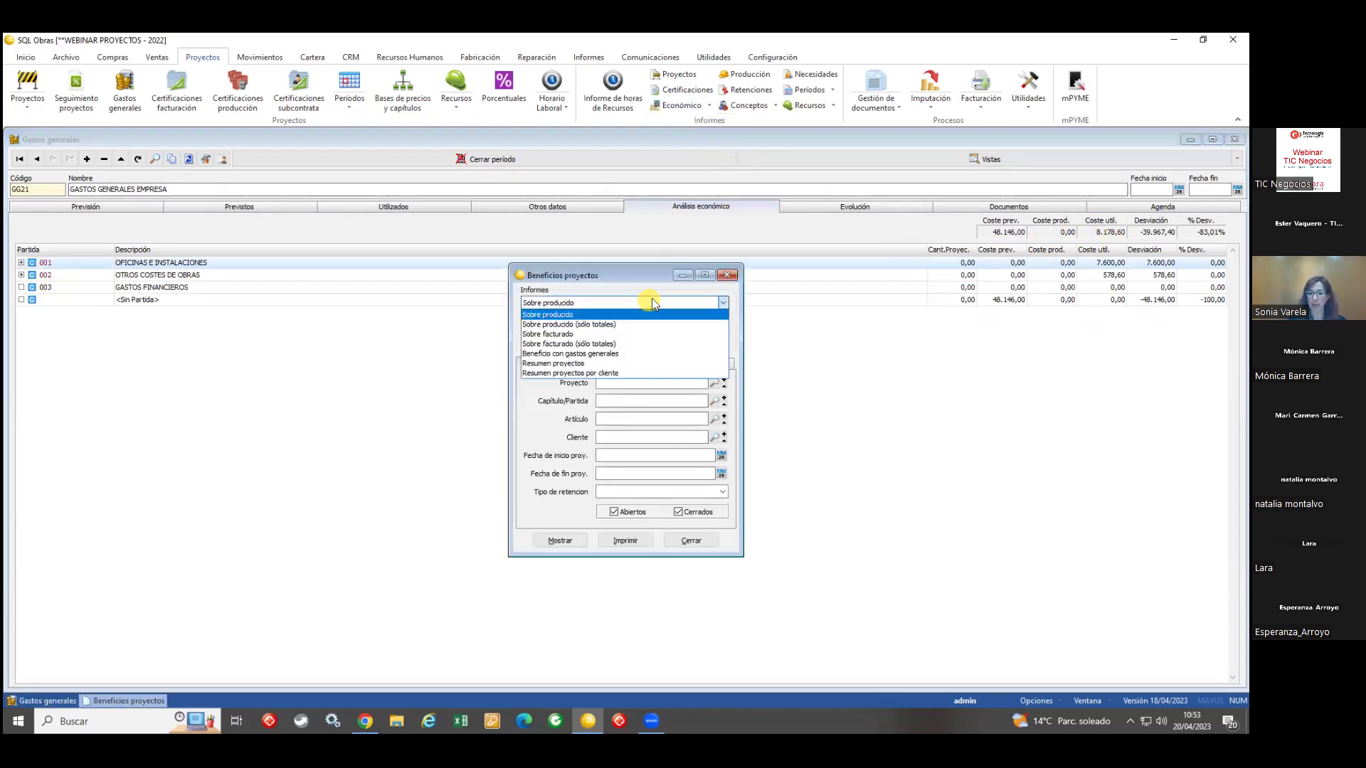
{"action": "left_click", "coordinate": [612, 354]}
{"action": "left_click", "coordinate": [618, 385]}
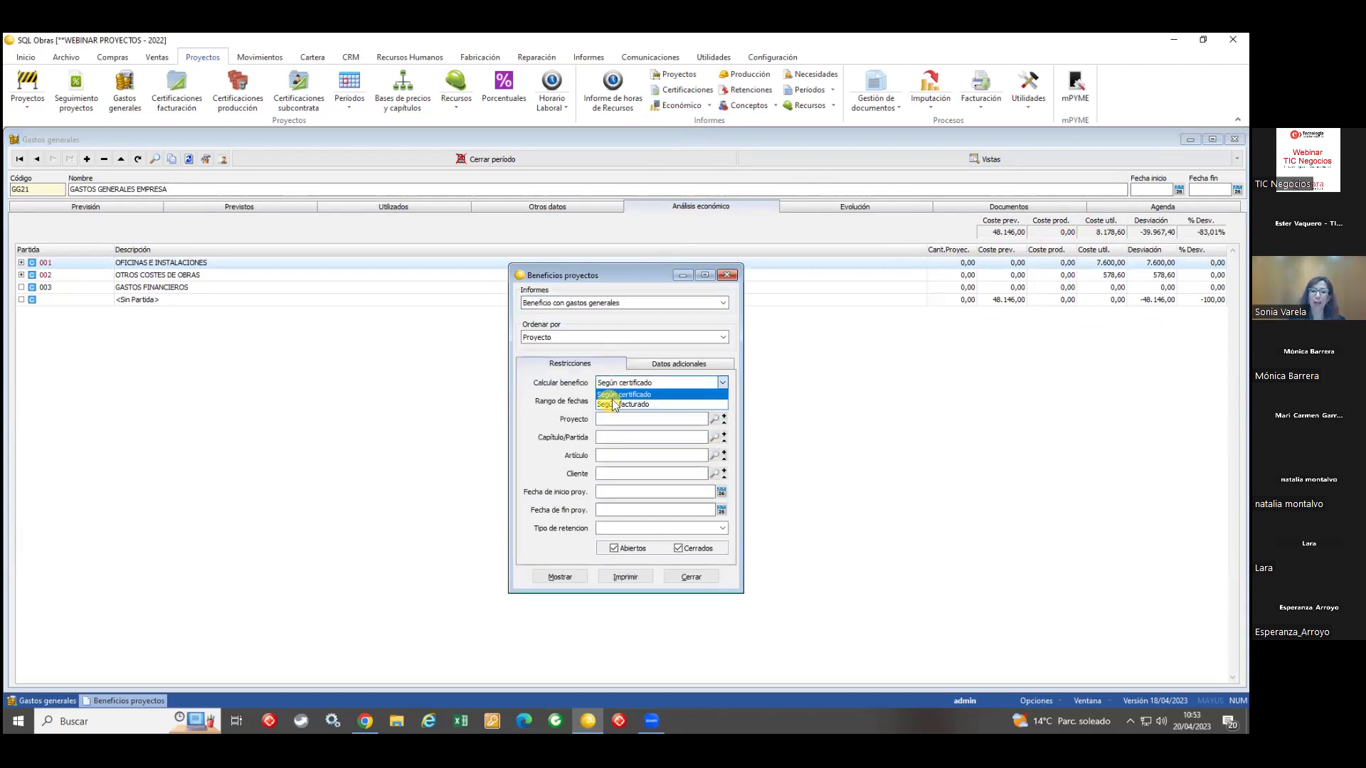
{"action": "left_click", "coordinate": [609, 398]}
Step: Restrict the profit report to the date range 01/01/2021..31/12/2021 and show it on screen
{"action": "left_click", "coordinate": [610, 402]}
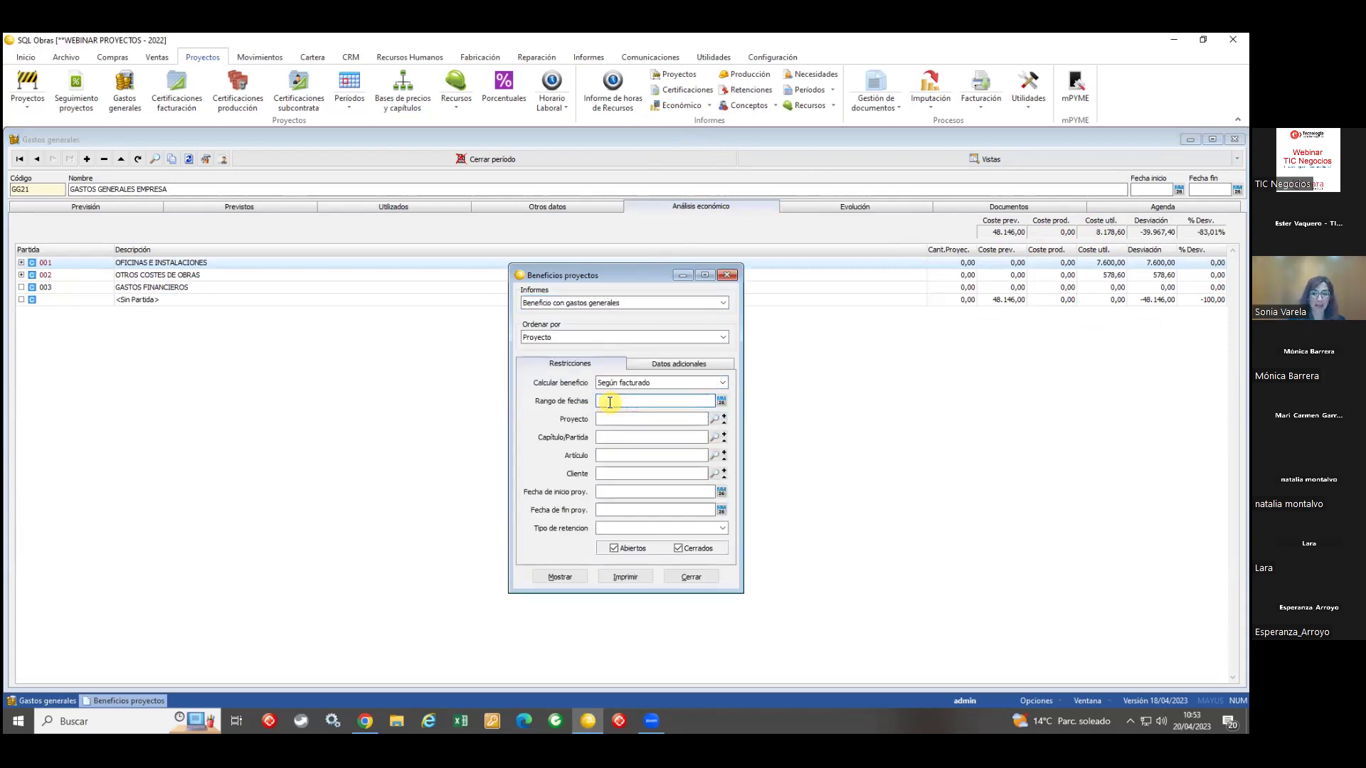
{"action": "type", "text": "0"}
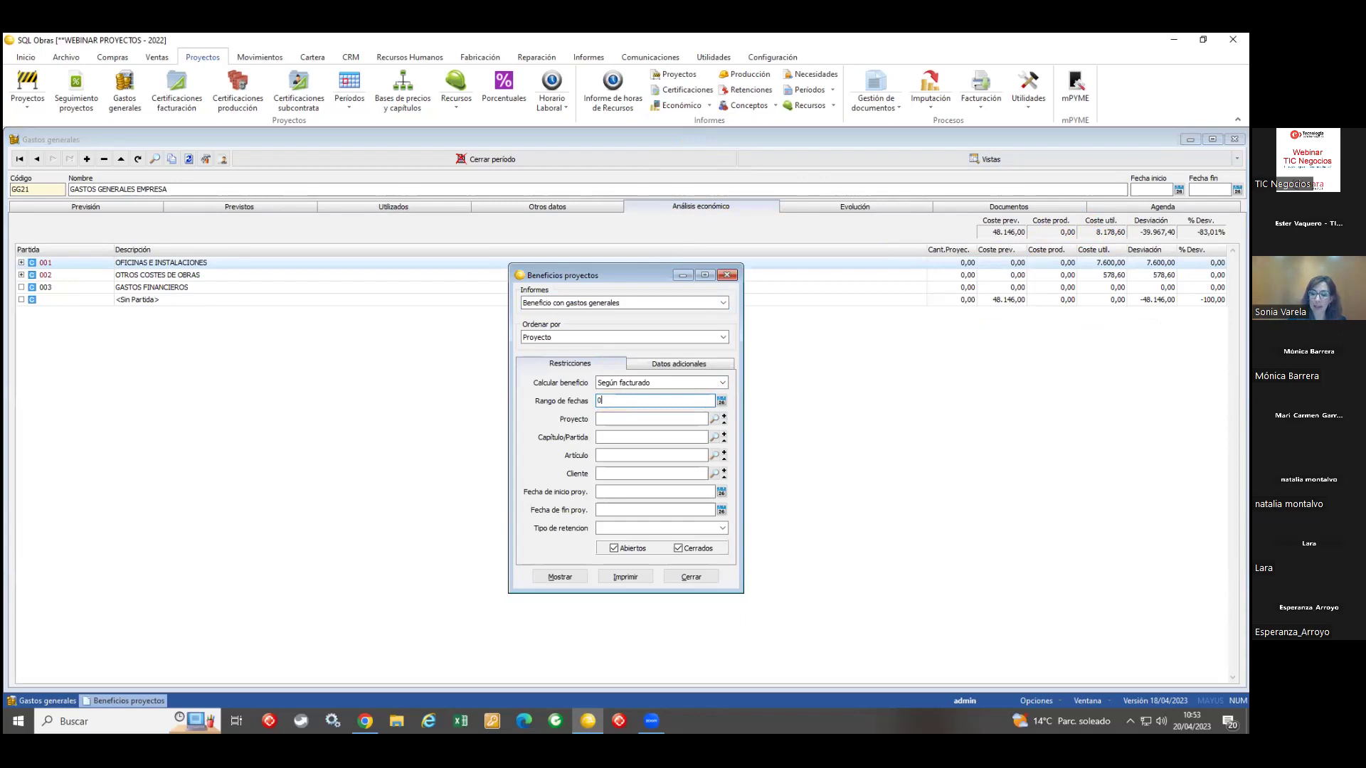
{"action": "type", "text": "1/01/2021..31/12/2021"}
{"action": "key", "text": "Tab"}
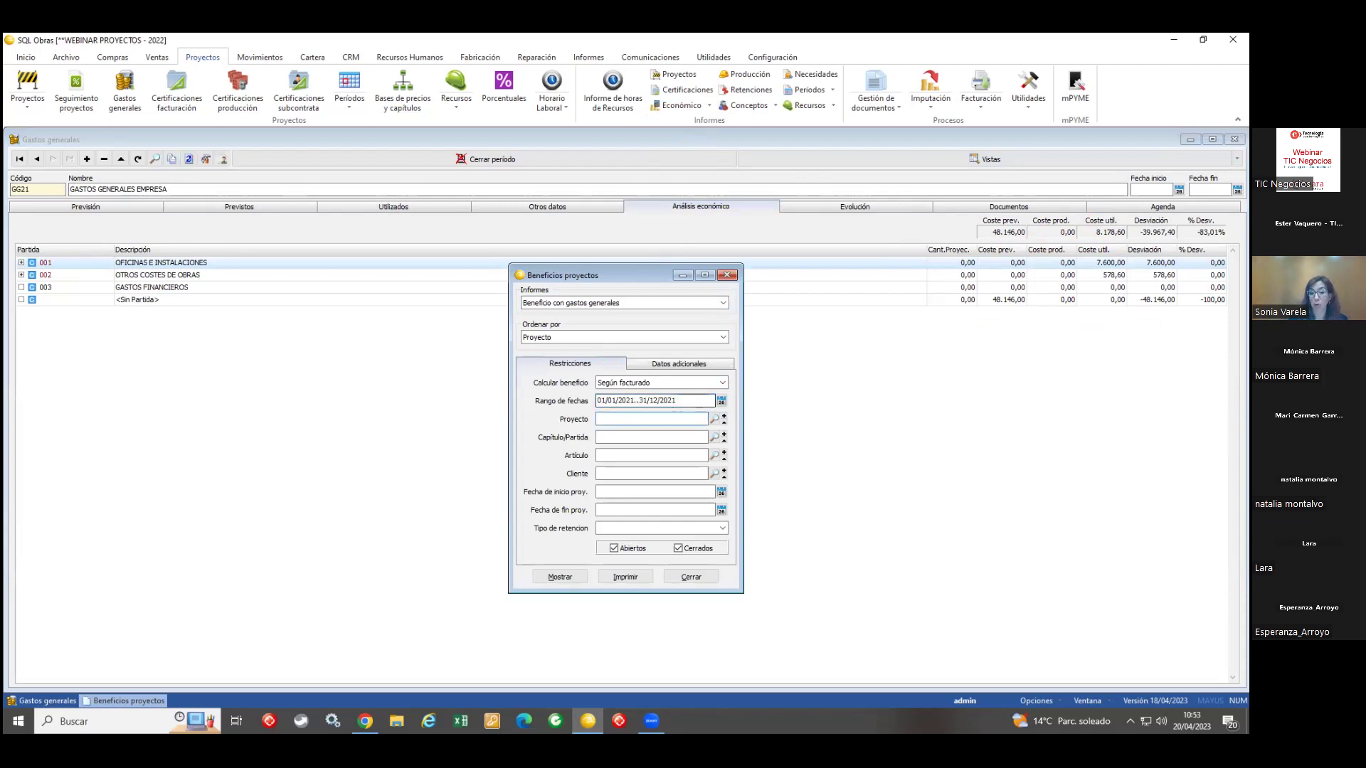
{"action": "left_click", "coordinate": [559, 577]}
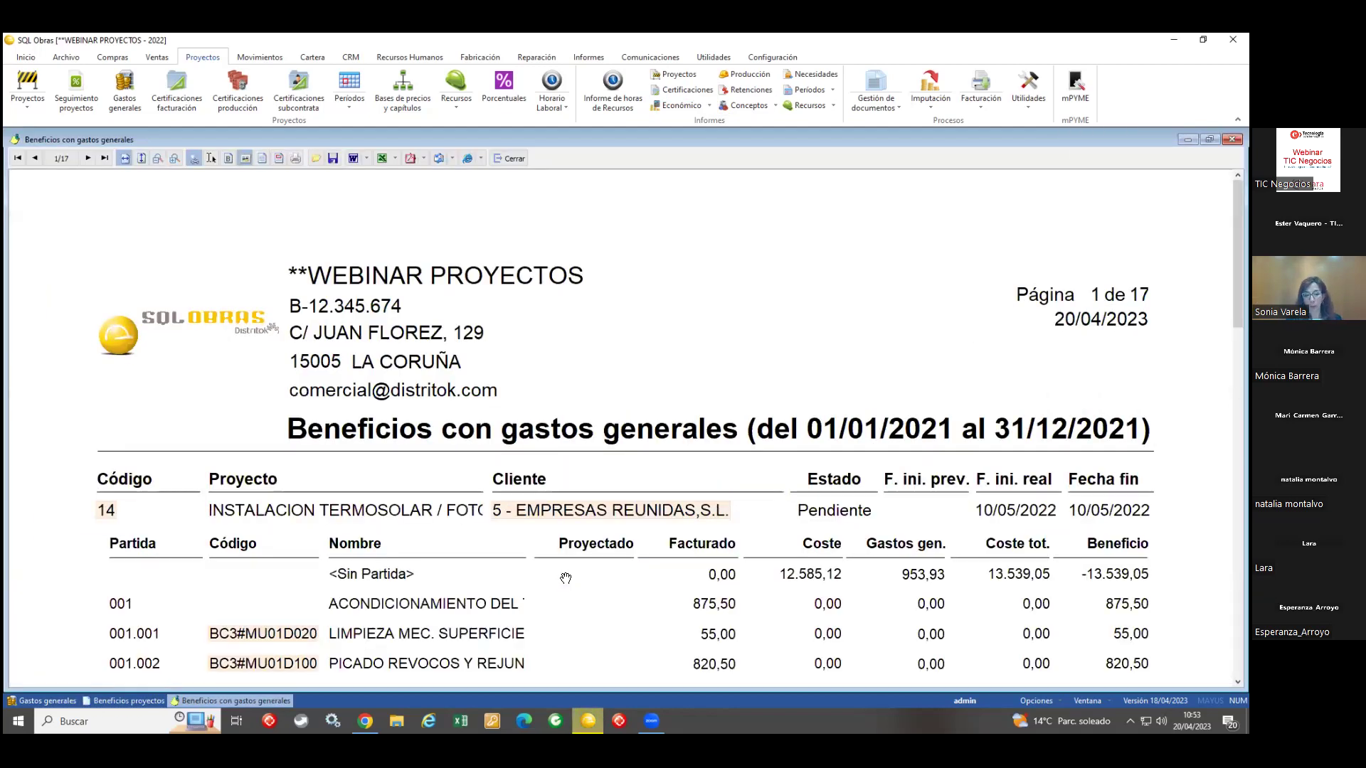
Step: Examine the general expenses share and profit per project through the report's last-page totals, and close the report and its settings
{"action": "scroll", "coordinate": [565, 577], "scroll_direction": "down", "scroll_amount": 2}
{"action": "scroll", "coordinate": [509, 345], "scroll_direction": "down", "scroll_amount": 1}
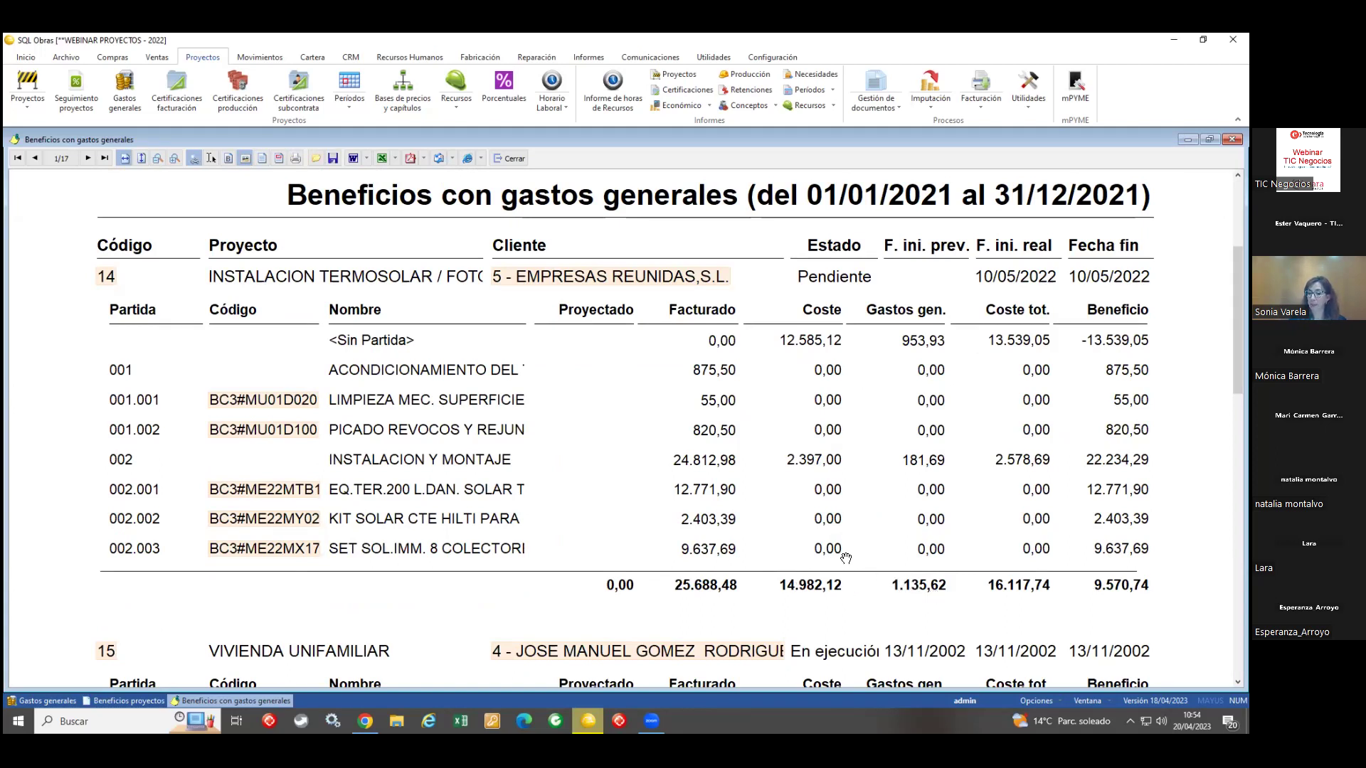
{"action": "scroll", "coordinate": [948, 561], "scroll_direction": "down", "scroll_amount": 8}
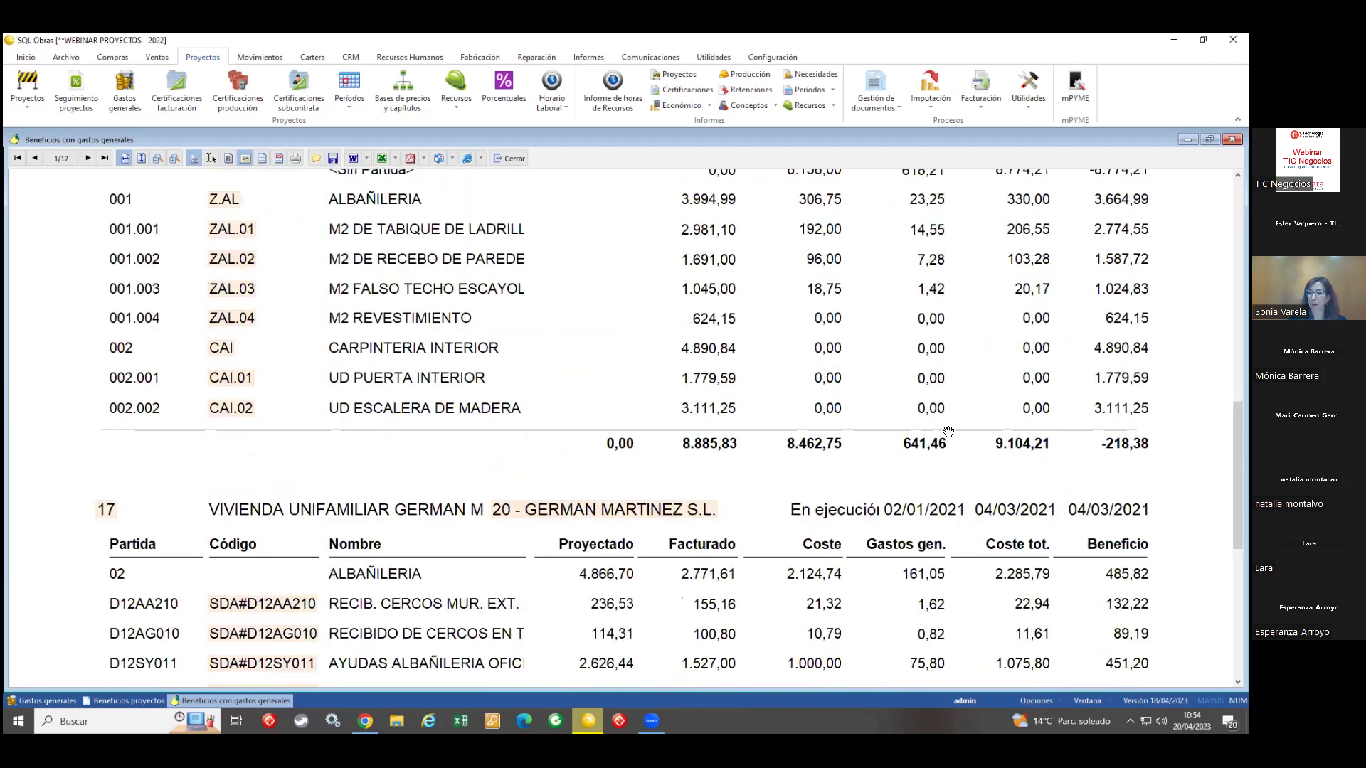
{"action": "scroll", "coordinate": [948, 457], "scroll_direction": "down", "scroll_amount": 3}
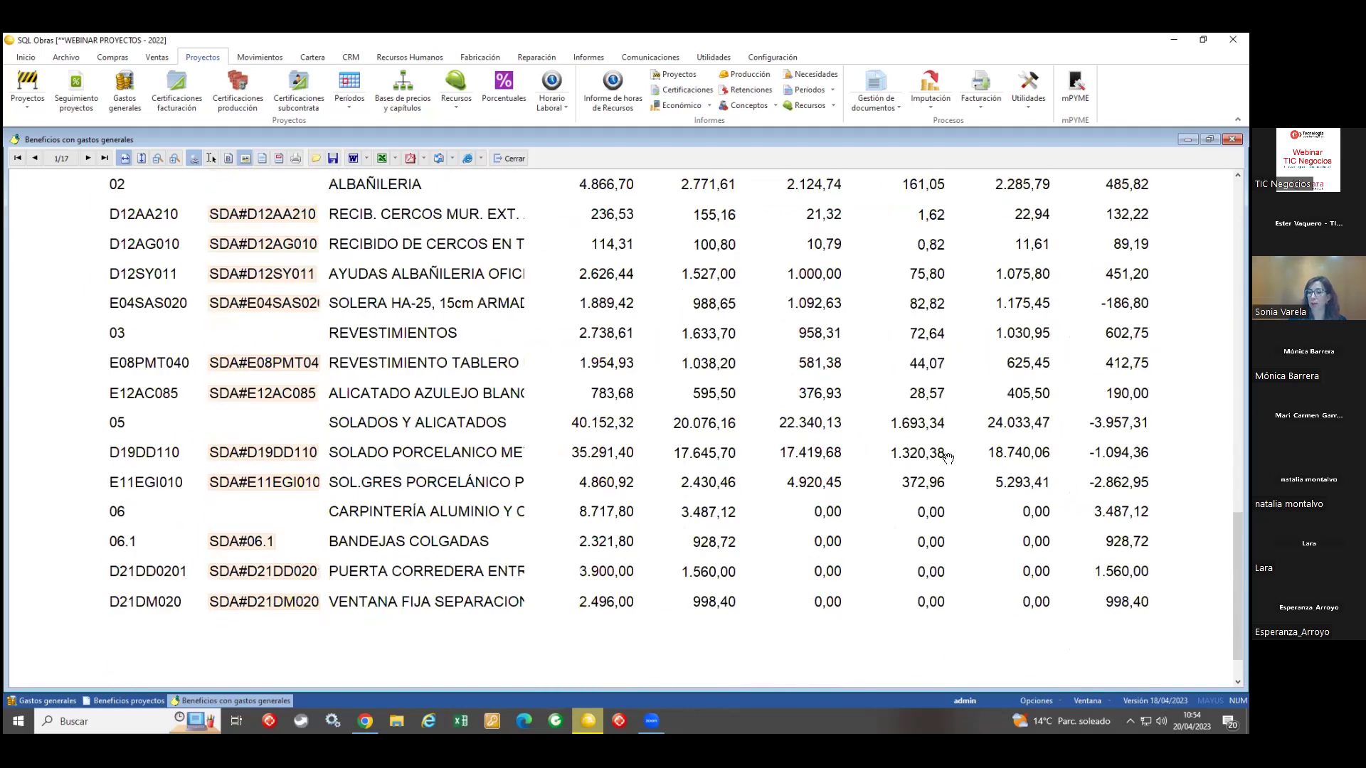
{"action": "left_click", "coordinate": [87, 159]}
{"action": "left_click", "coordinate": [87, 159]}
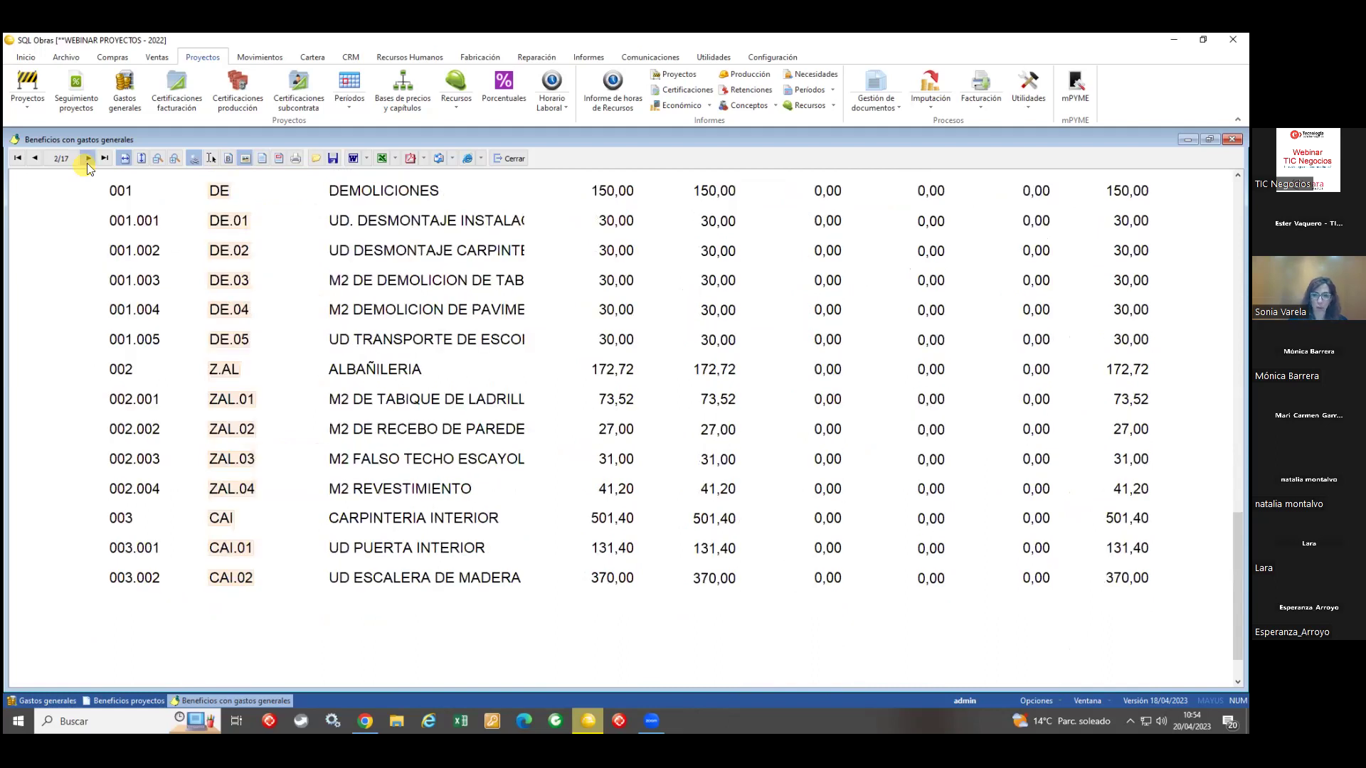
{"action": "left_click", "coordinate": [105, 157]}
{"action": "scroll", "coordinate": [202, 241], "scroll_direction": "up", "scroll_amount": 3}
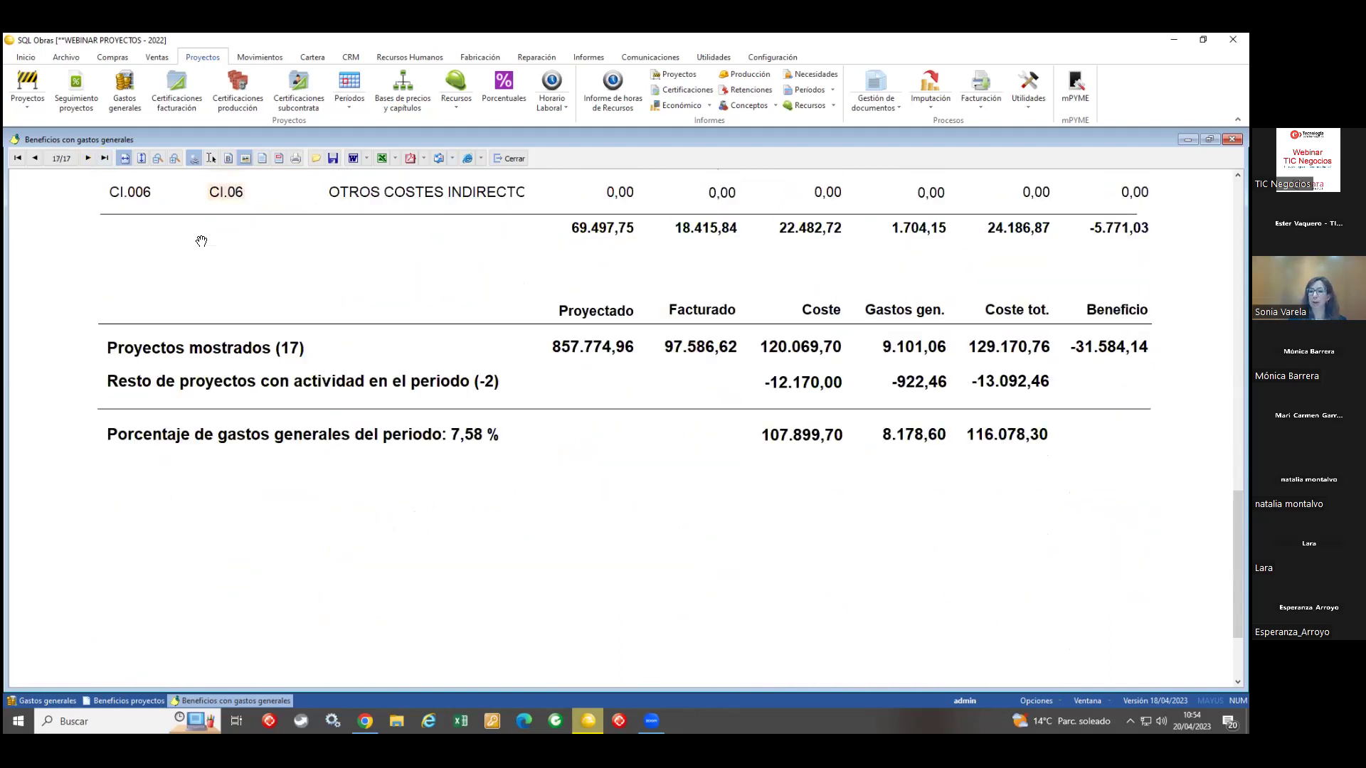
{"action": "scroll", "coordinate": [202, 241], "scroll_direction": "up", "scroll_amount": 1}
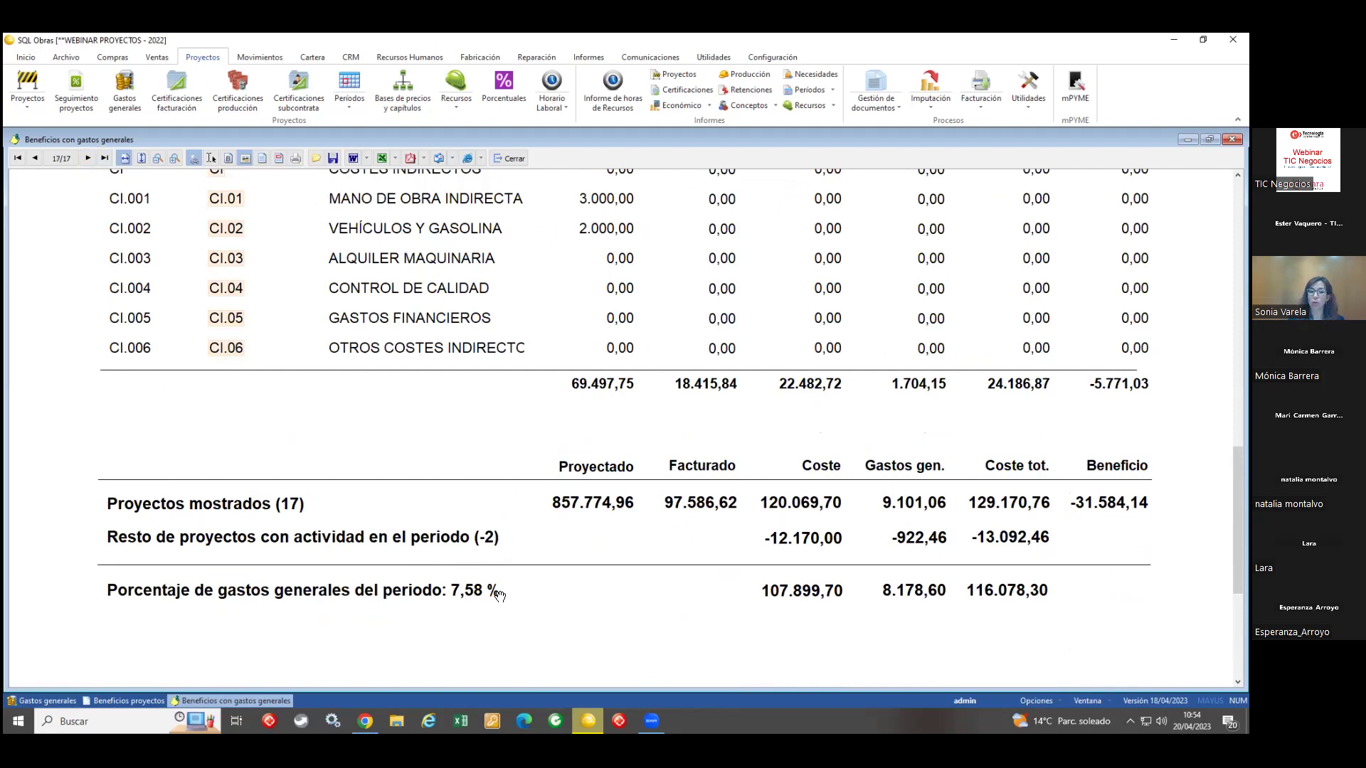
{"action": "left_click", "coordinate": [514, 158]}
{"action": "left_click", "coordinate": [725, 275]}
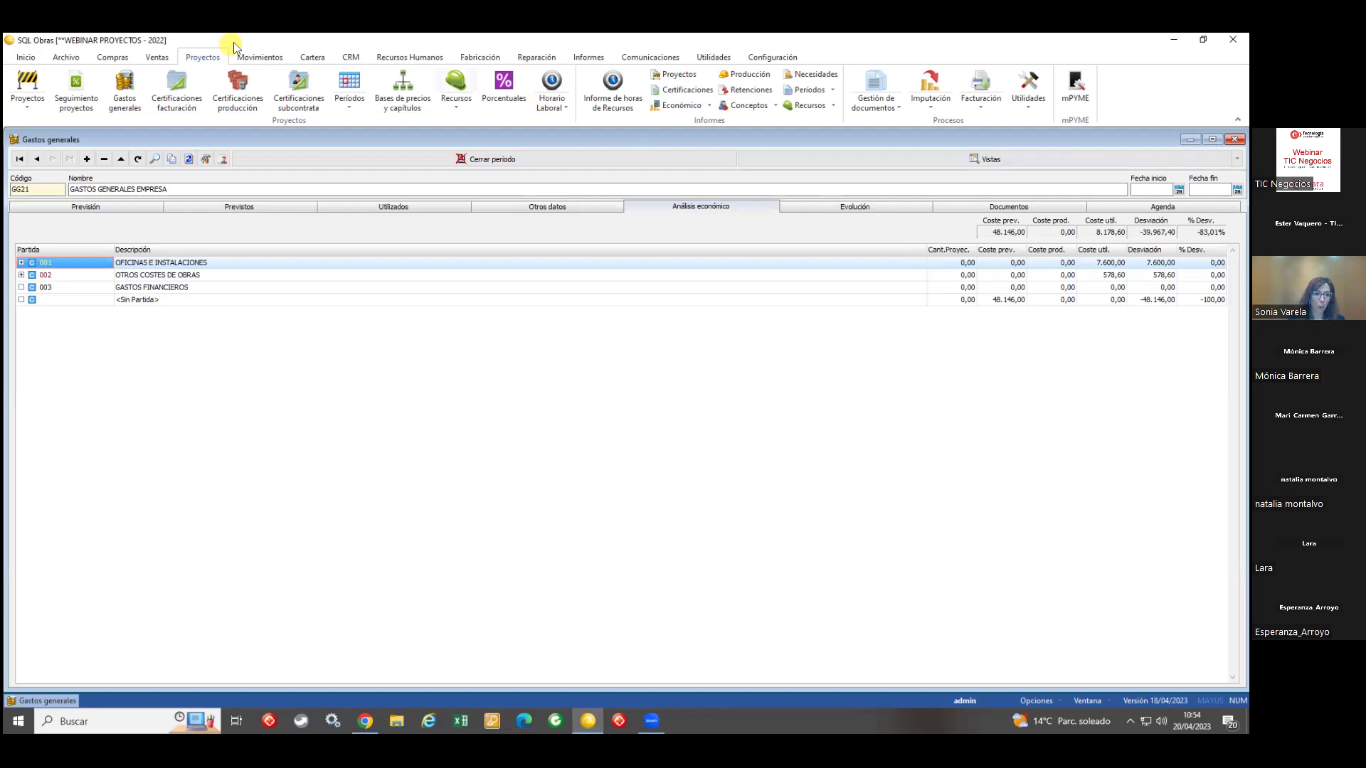
Step: Open the Costes de proyectos por grupos tracking list and compare labour, material, subcontract, total cost and invoiced figures per project
{"action": "left_click", "coordinate": [71, 79]}
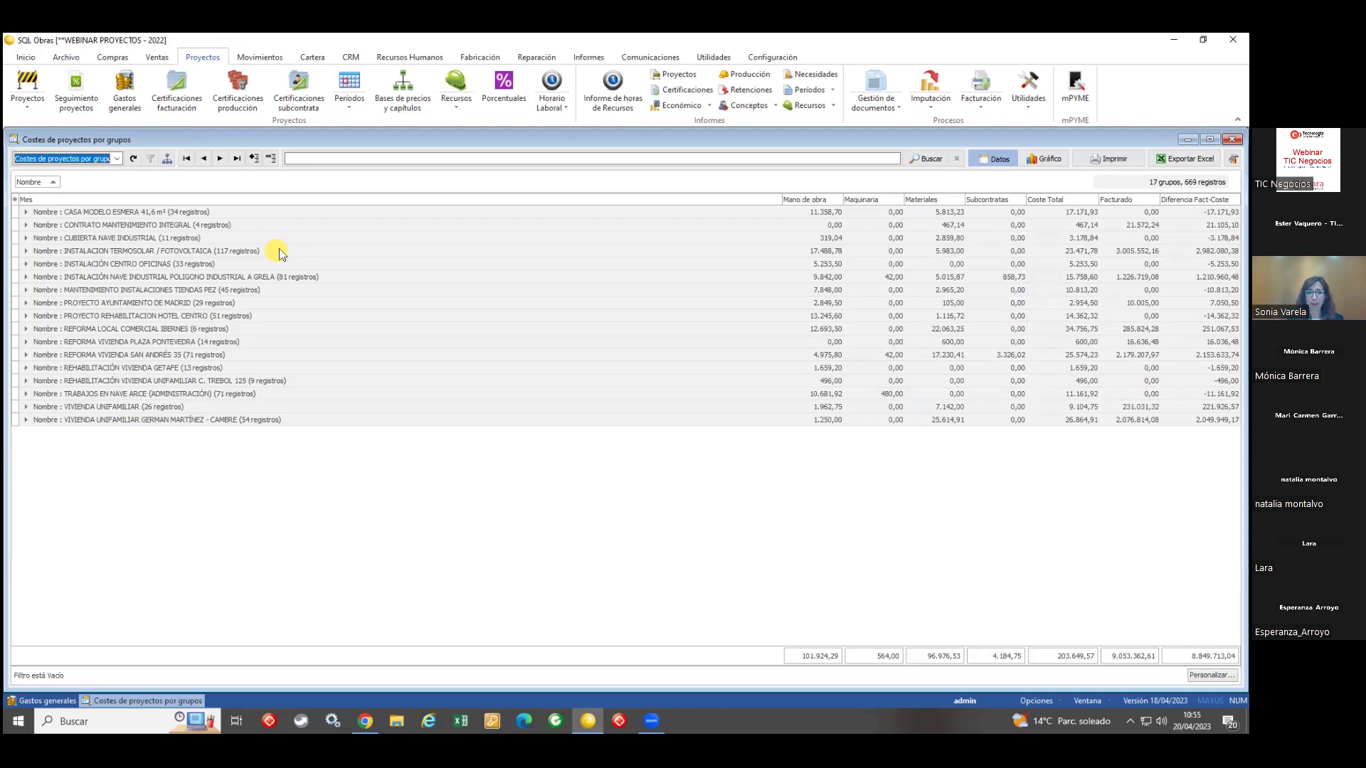
{"action": "left_click", "coordinate": [229, 253]}
{"action": "left_click", "coordinate": [227, 264]}
{"action": "left_click", "coordinate": [221, 289]}
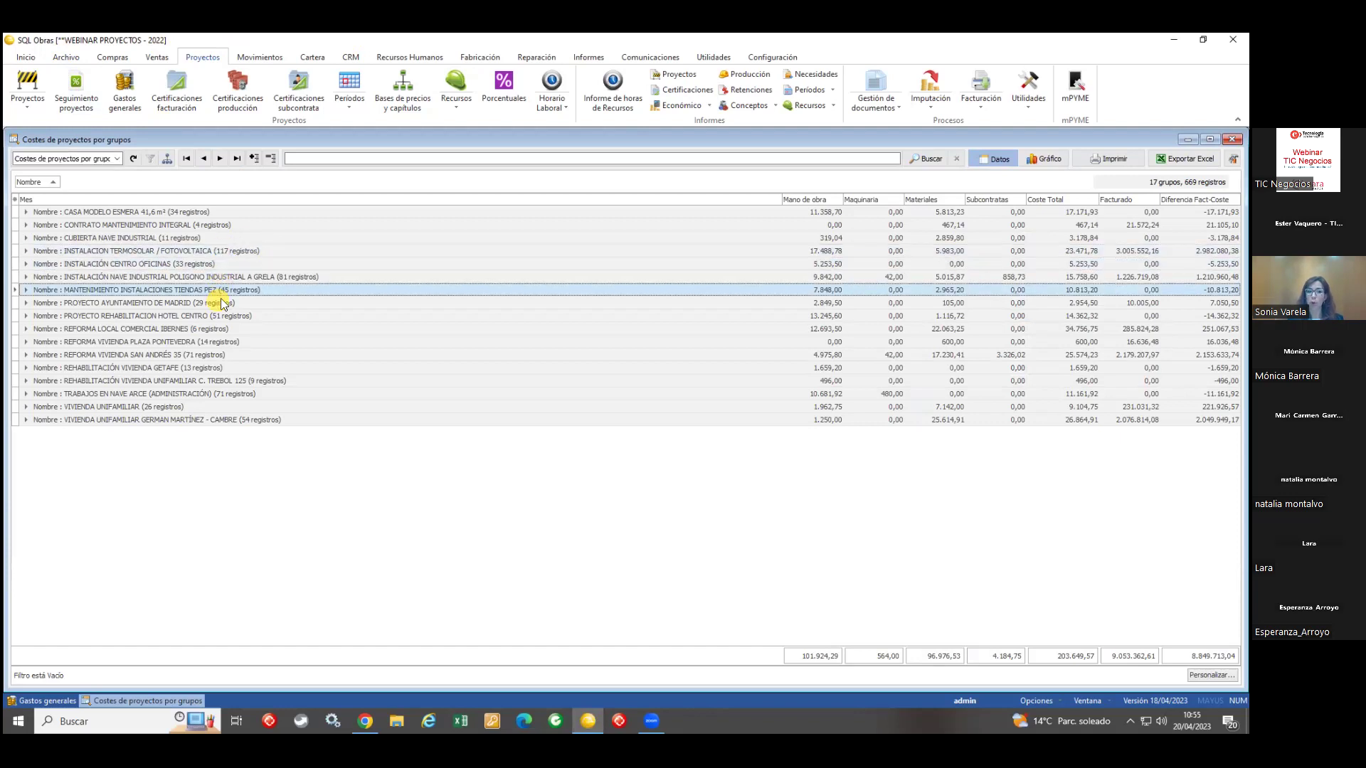
{"action": "left_click", "coordinate": [222, 303]}
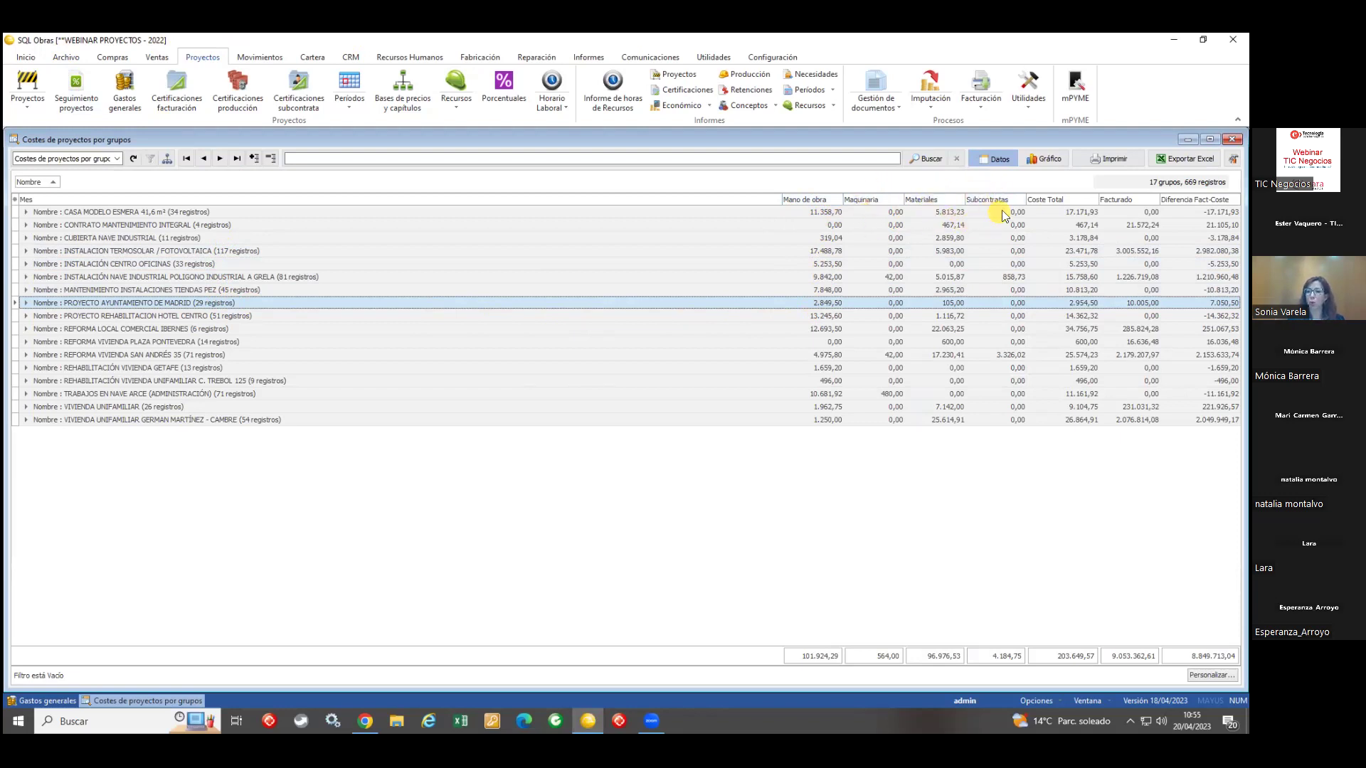
{"action": "left_click", "coordinate": [1055, 215]}
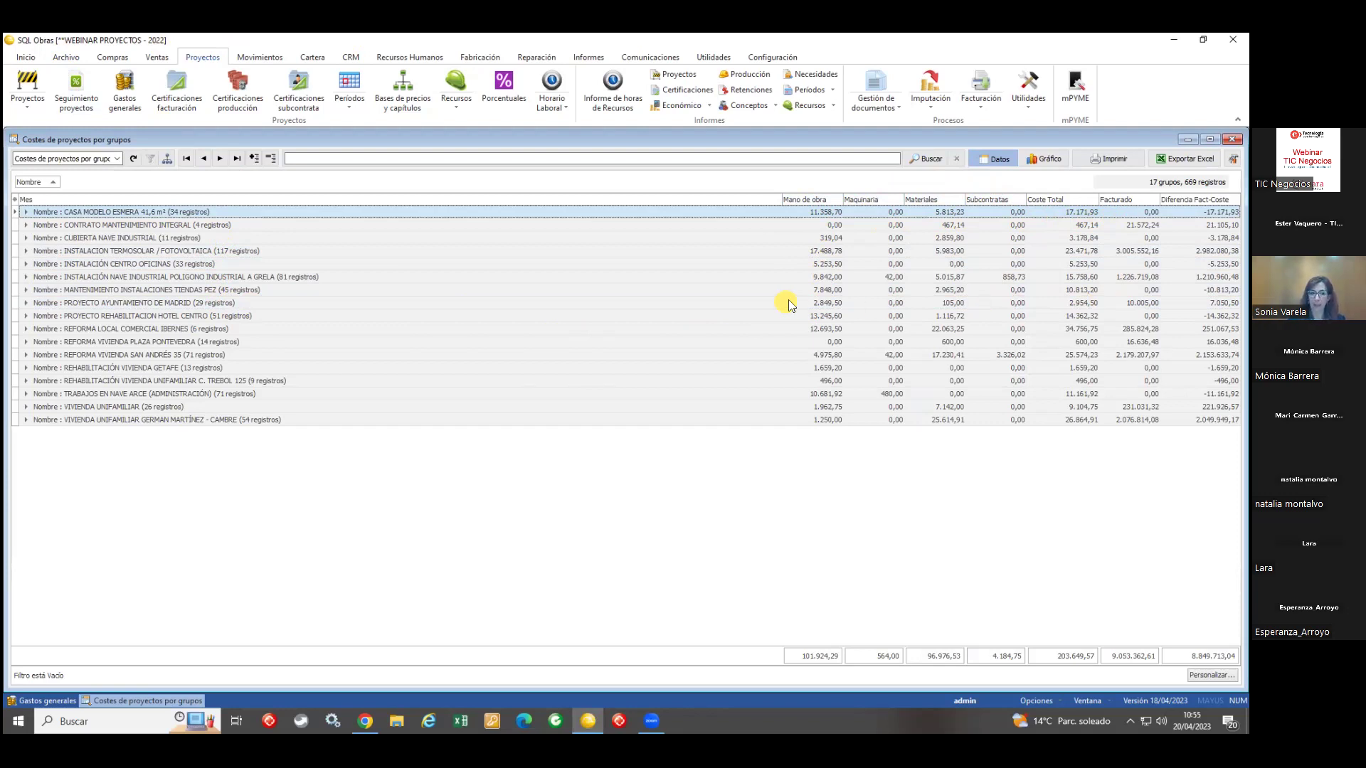
Step: Search the project cost list for "getafe", and clear the search to list all projects again
{"action": "left_click", "coordinate": [455, 160]}
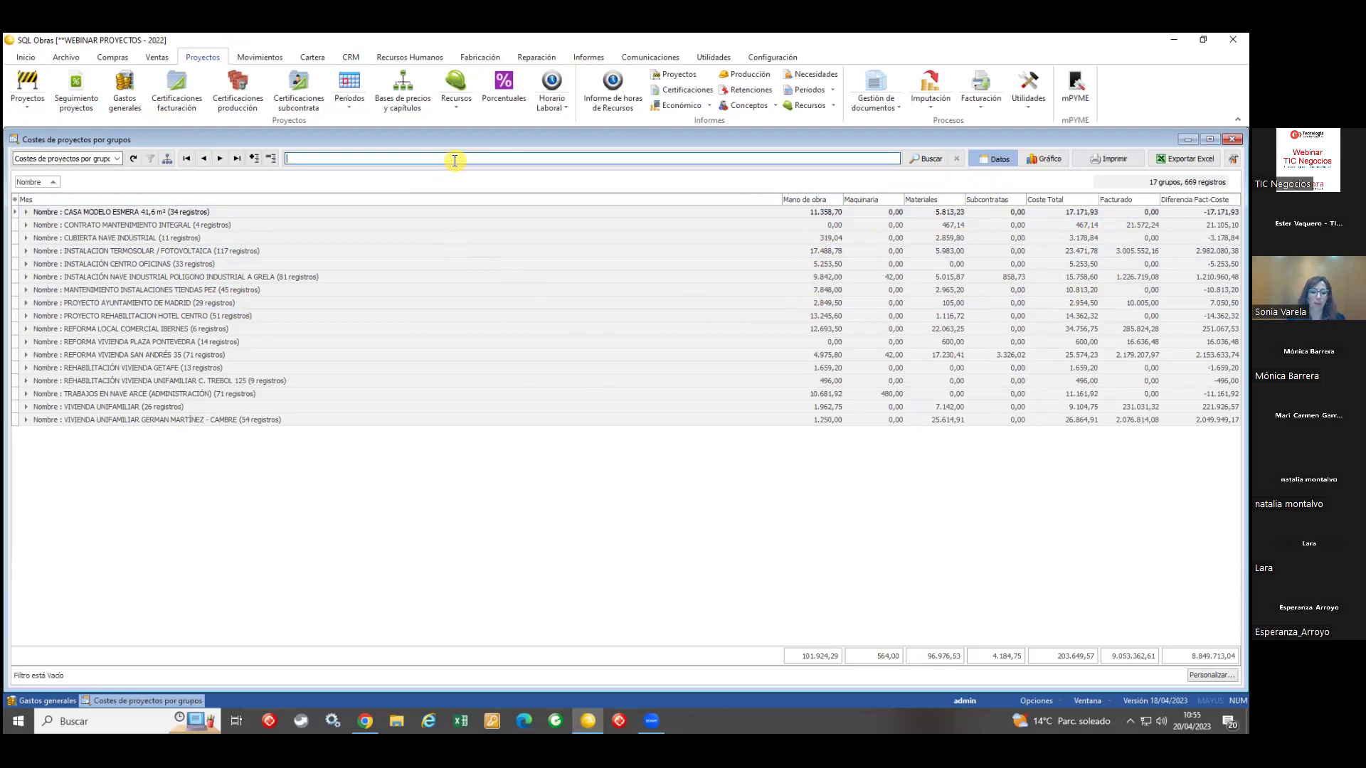
{"action": "type", "text": "getafe"}
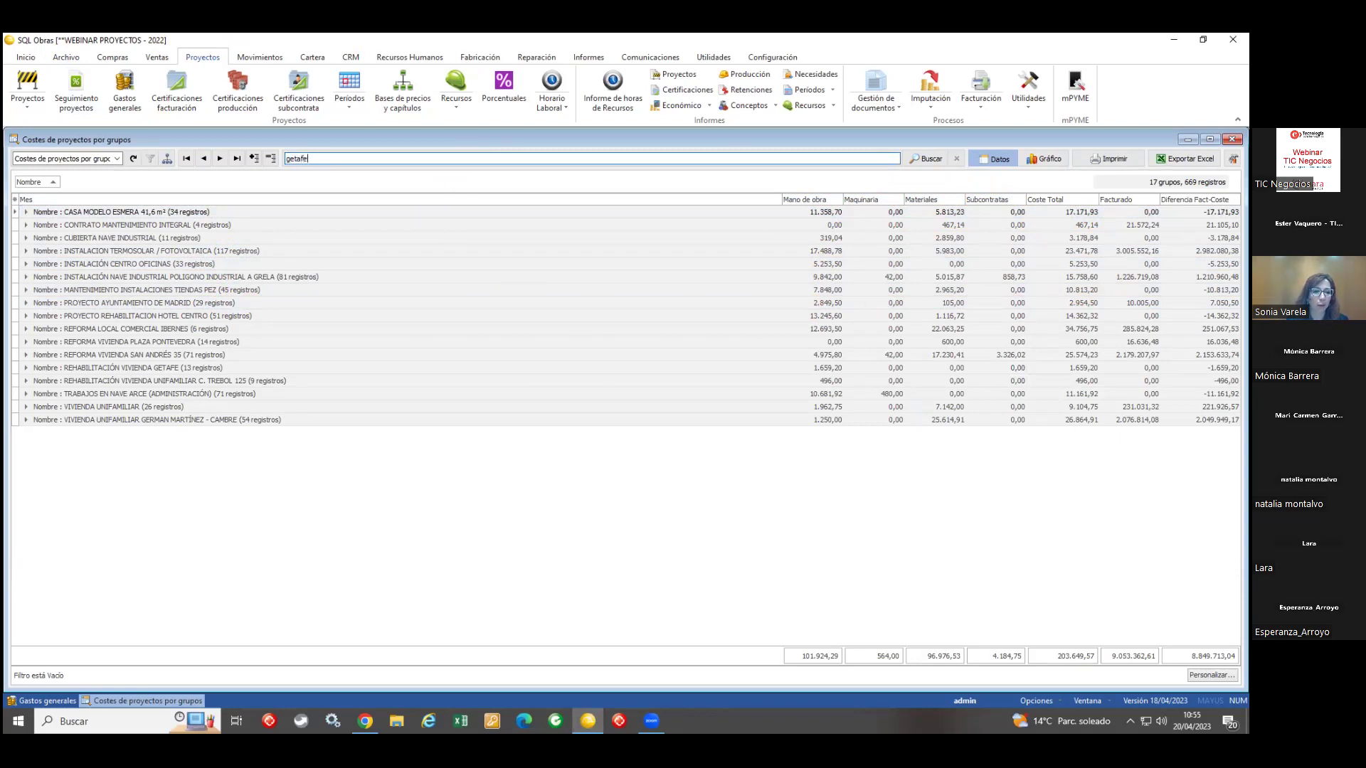
{"action": "key", "text": "Return"}
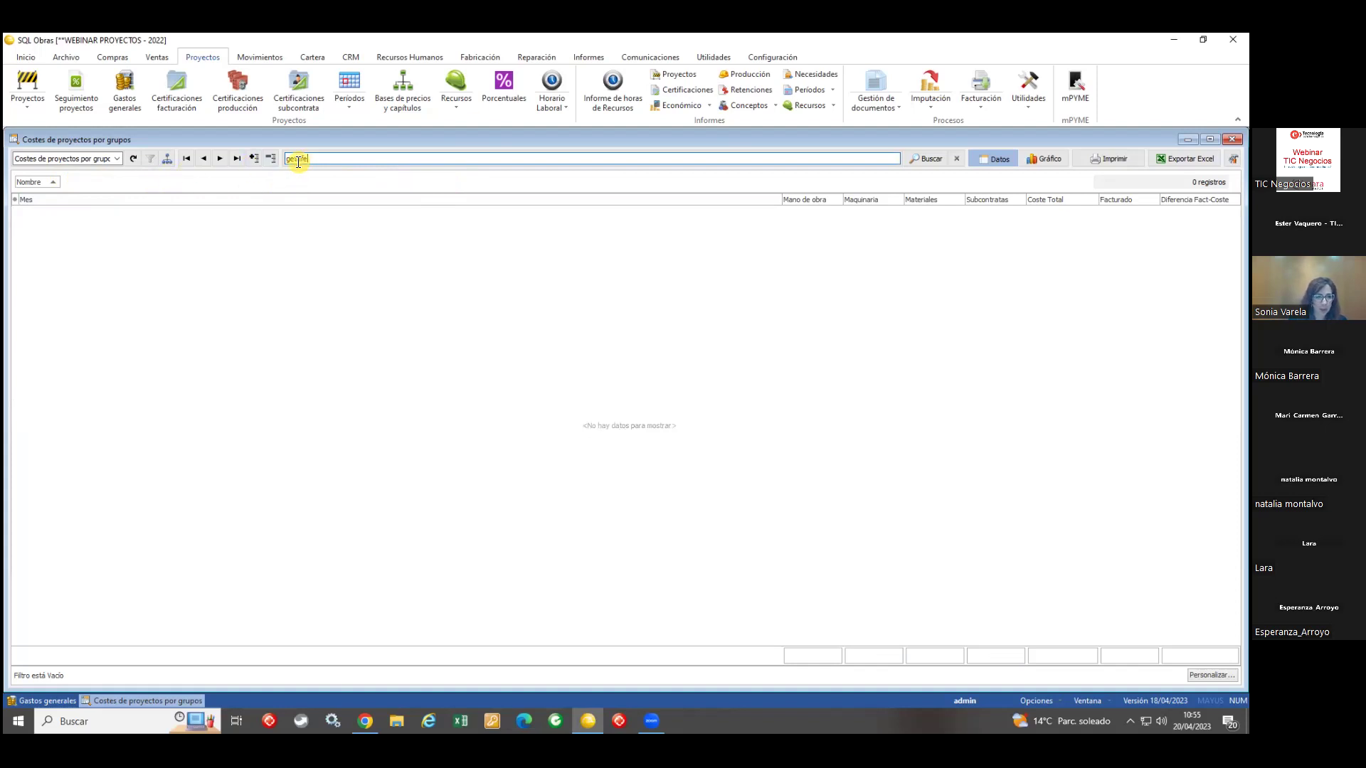
{"action": "left_click_drag", "start_coordinate": [326, 163], "coordinate": [228, 167]}
{"action": "key", "text": "BackSpace"}
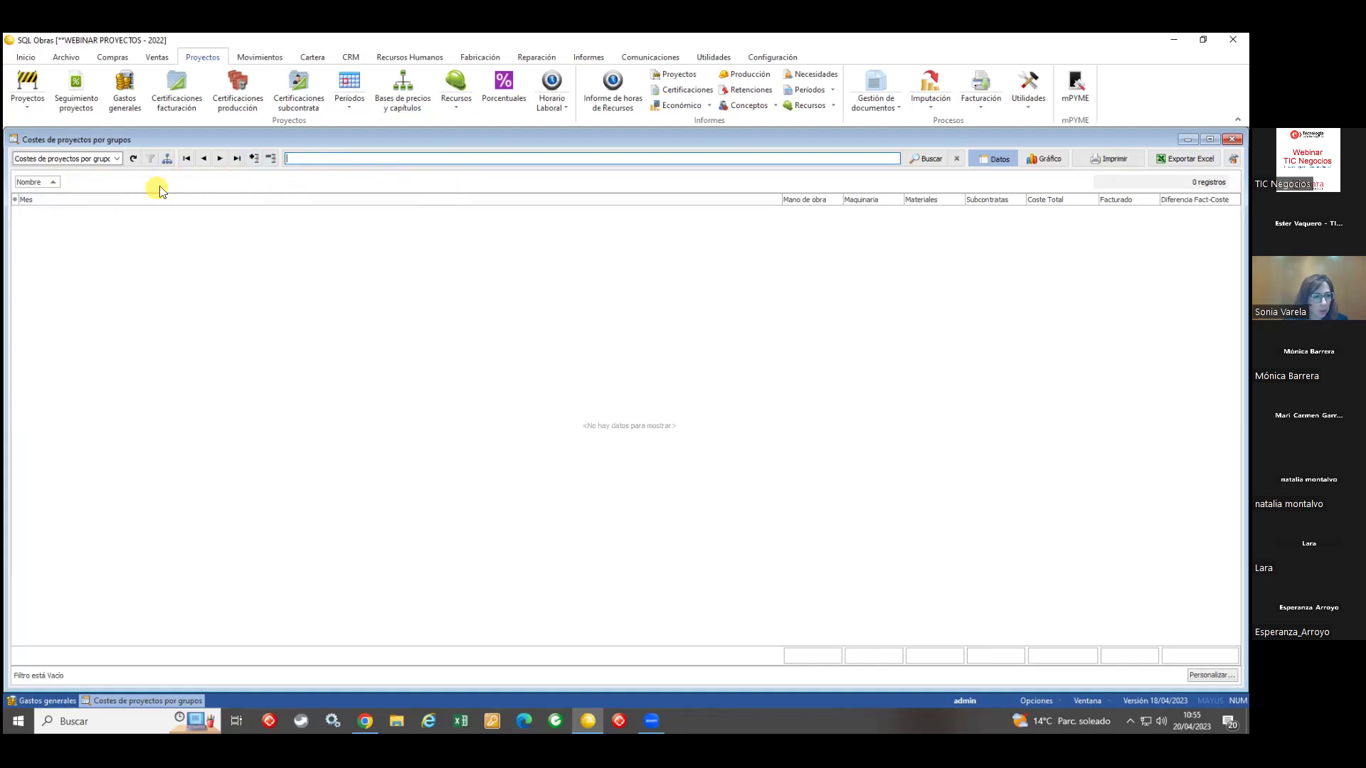
{"action": "key", "text": "Return"}
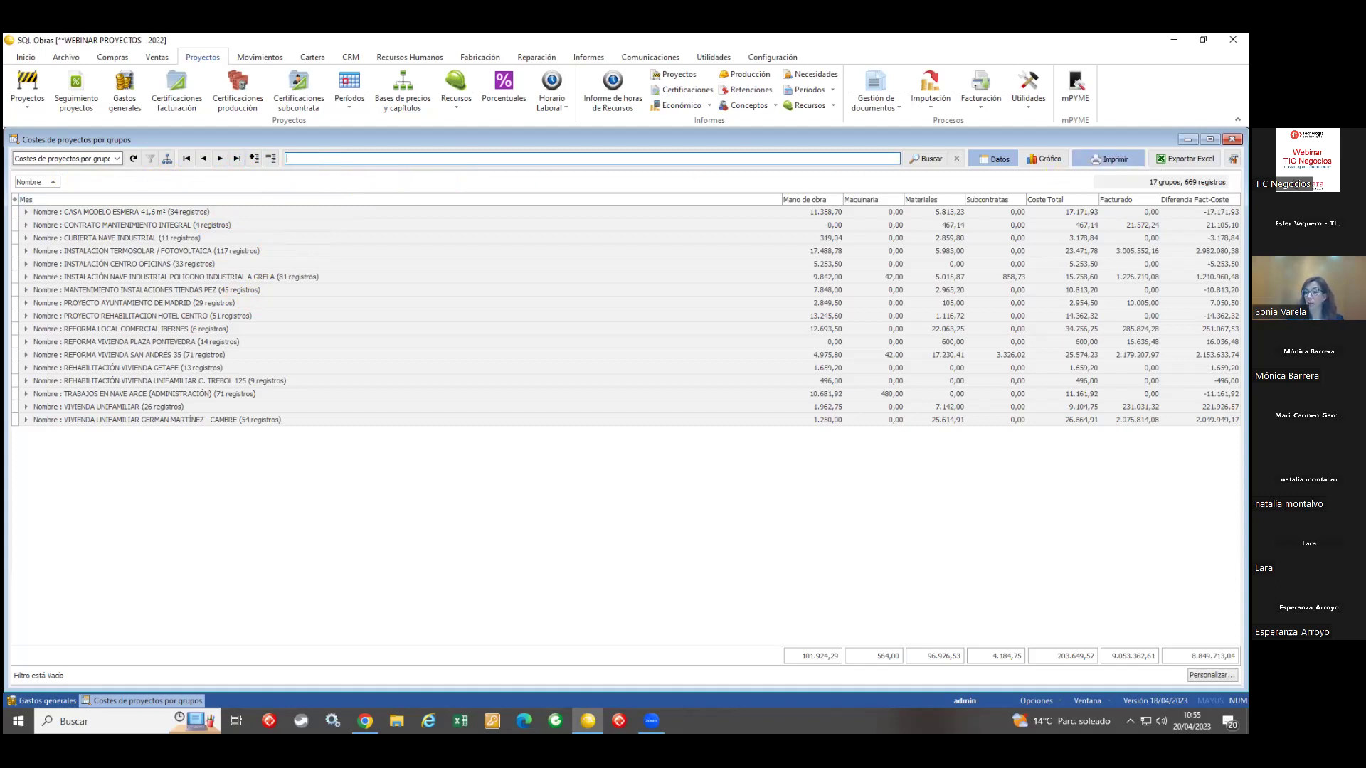
Step: Preview the printout of the project cost list, and close the preview, the list and the Gastos generales window
{"action": "left_click", "coordinate": [1108, 158]}
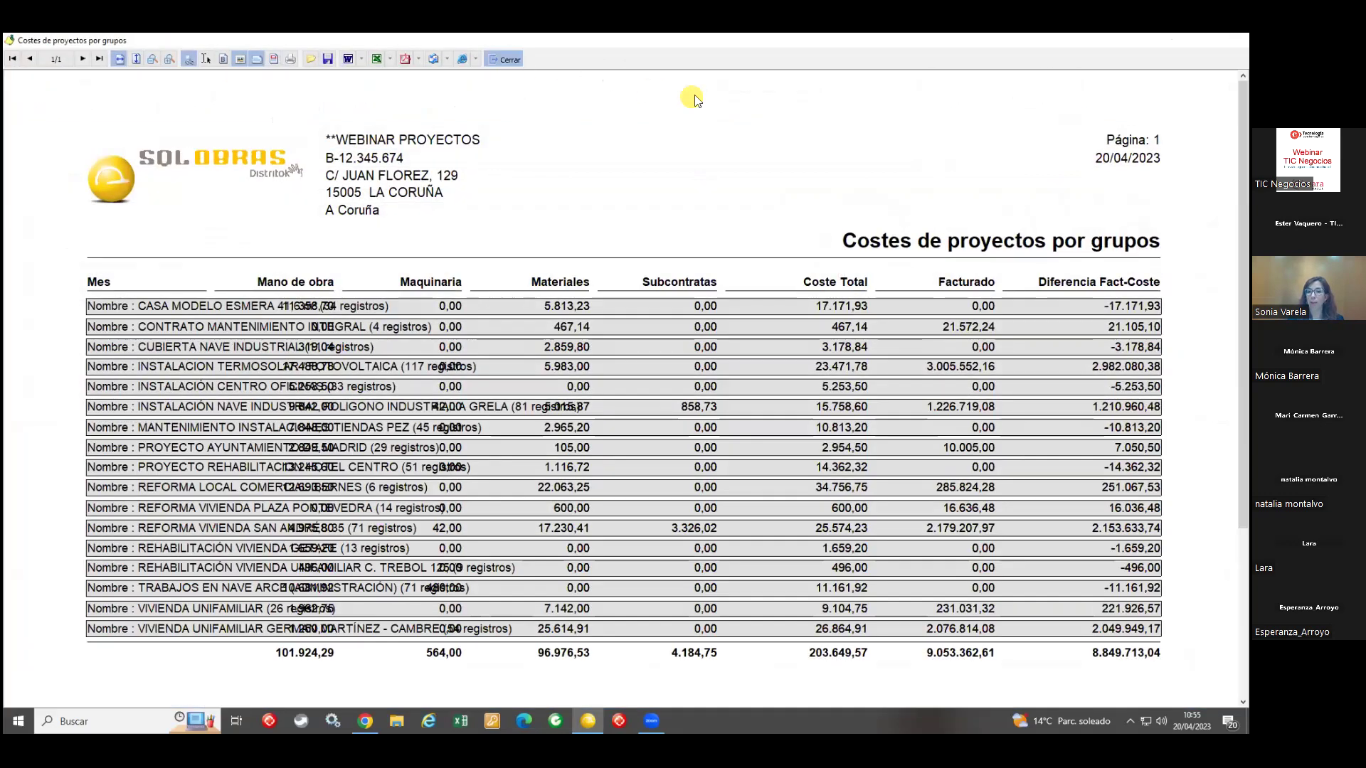
{"action": "key", "text": "Escape"}
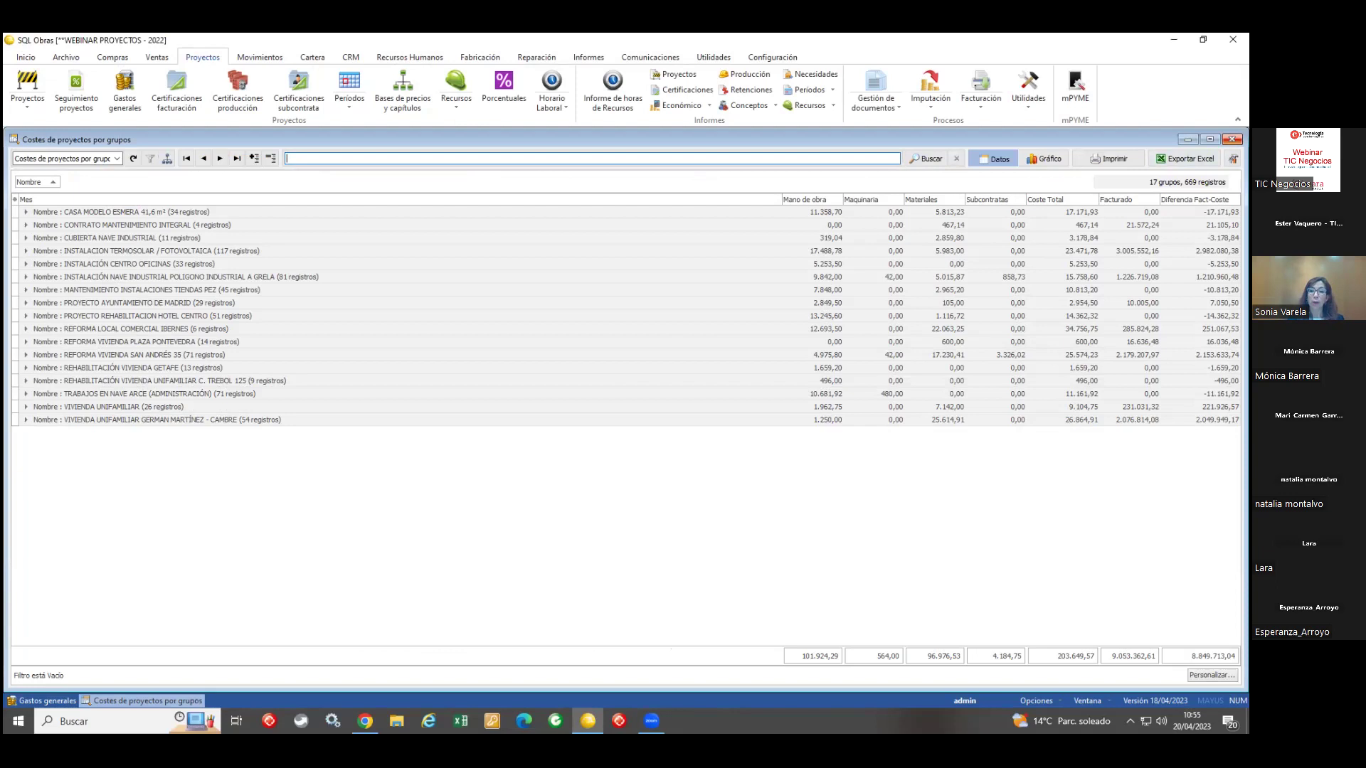
{"action": "left_click", "coordinate": [1232, 138]}
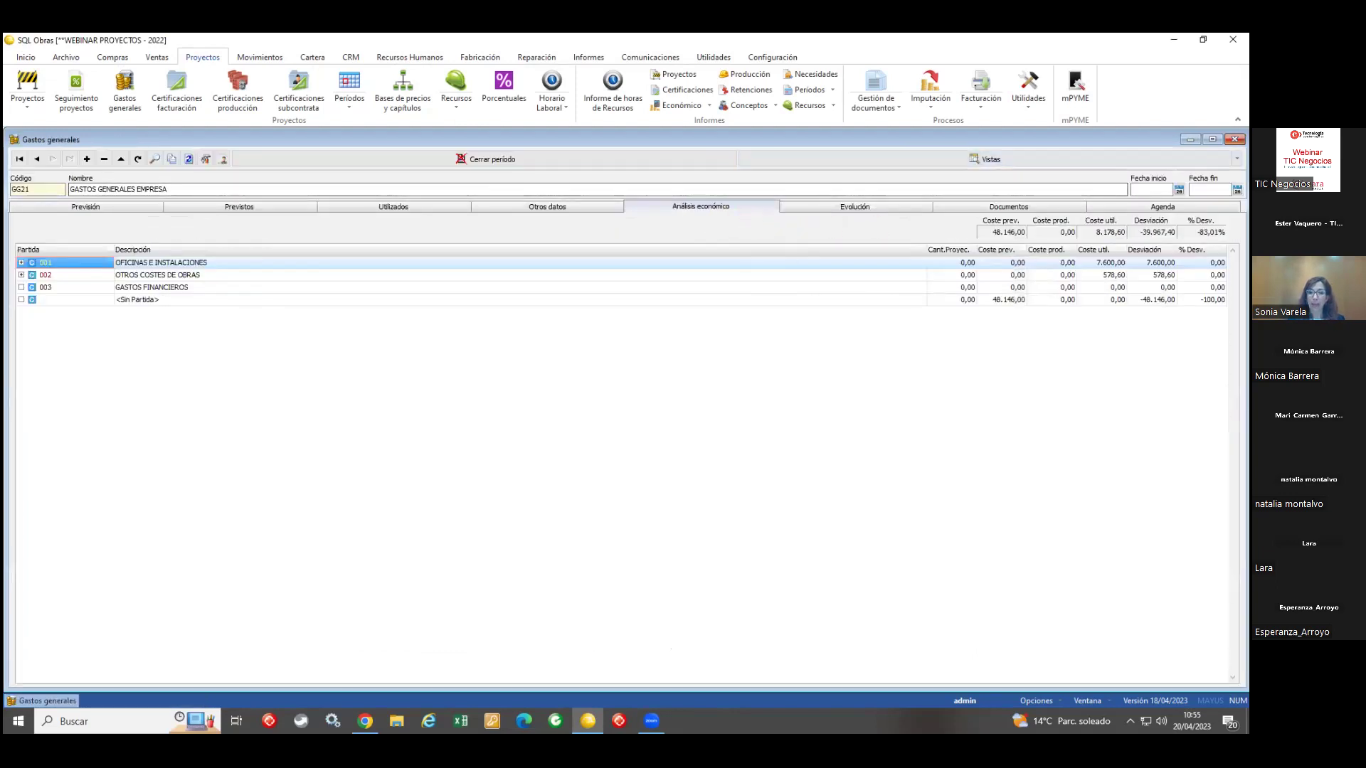
{"action": "left_click", "coordinate": [1234, 138]}
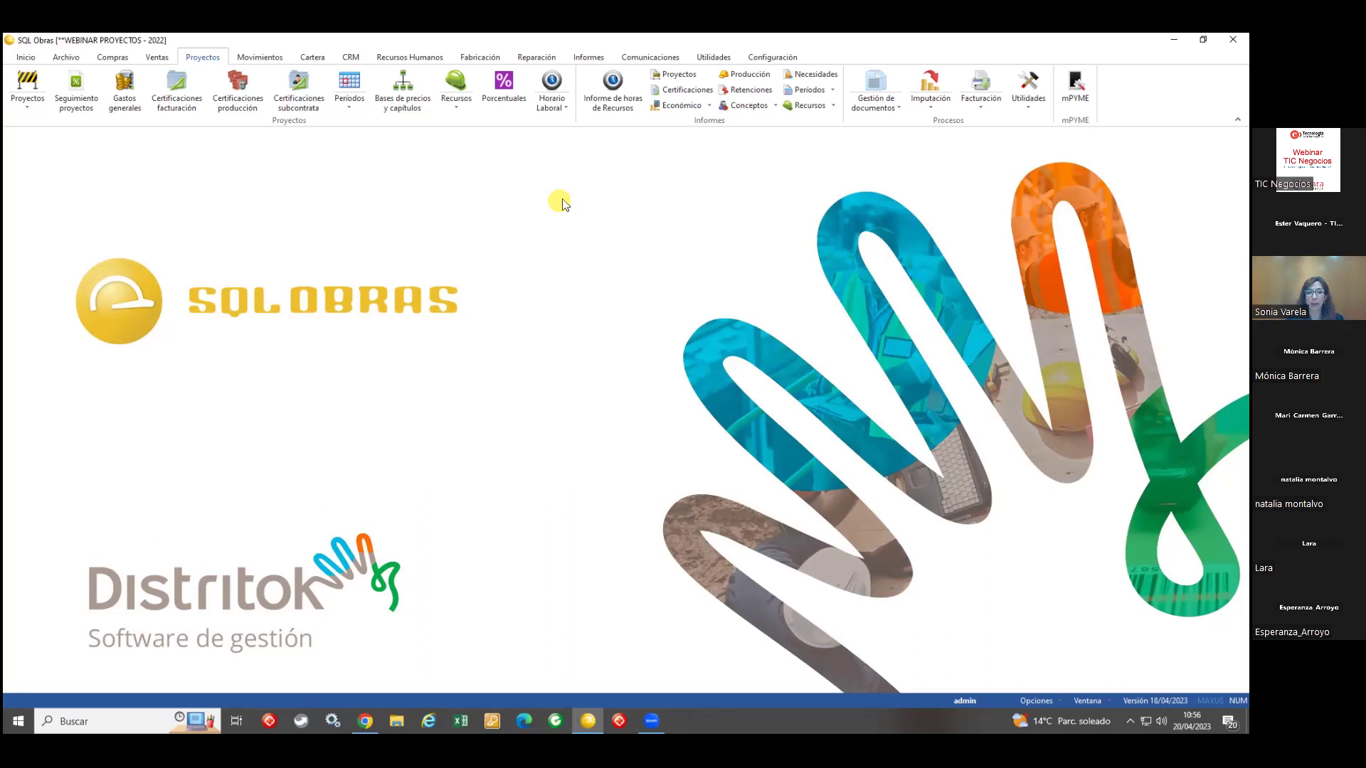
Step: Generate the Cliente due-date report in Informe de vencimientos without Recibos emitidos, and close the resulting report
{"action": "left_click", "coordinate": [312, 57]}
{"action": "left_click", "coordinate": [471, 119]}
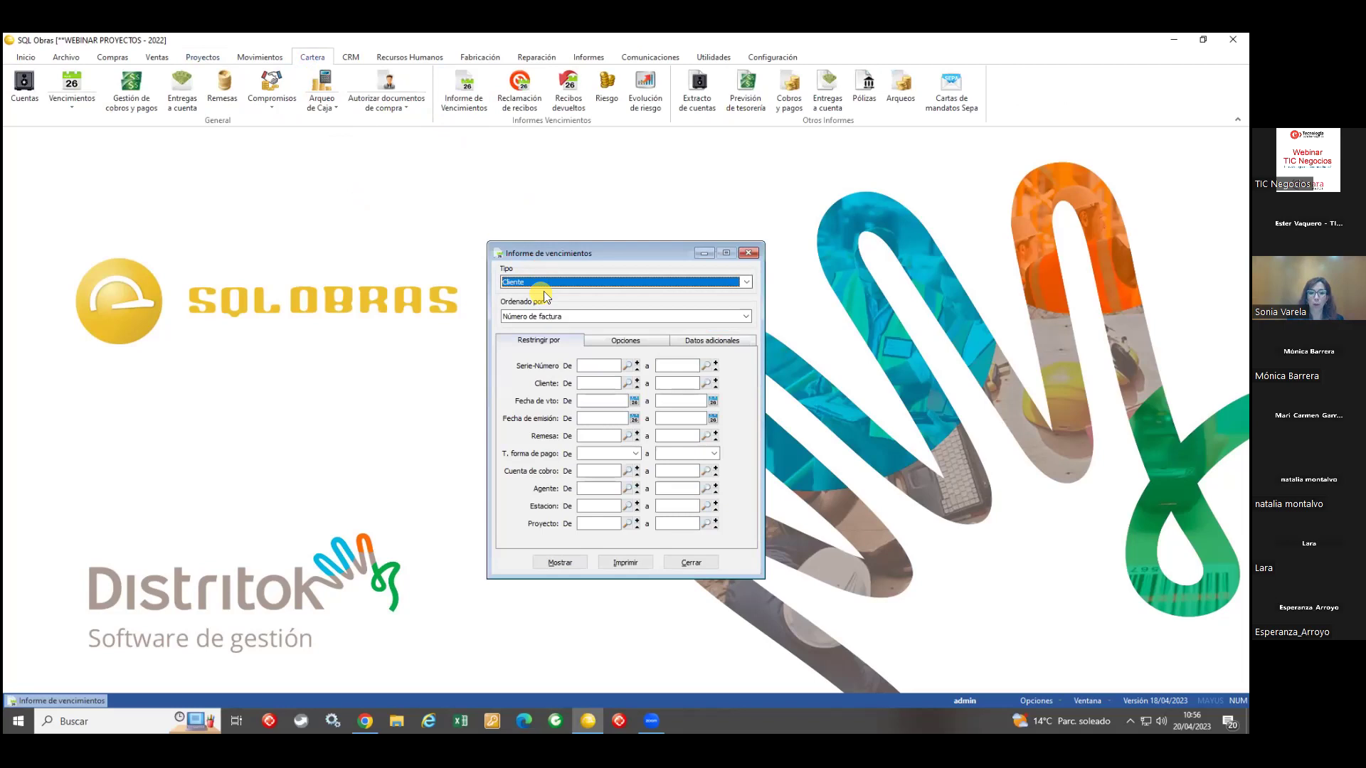
{"action": "left_click", "coordinate": [598, 341]}
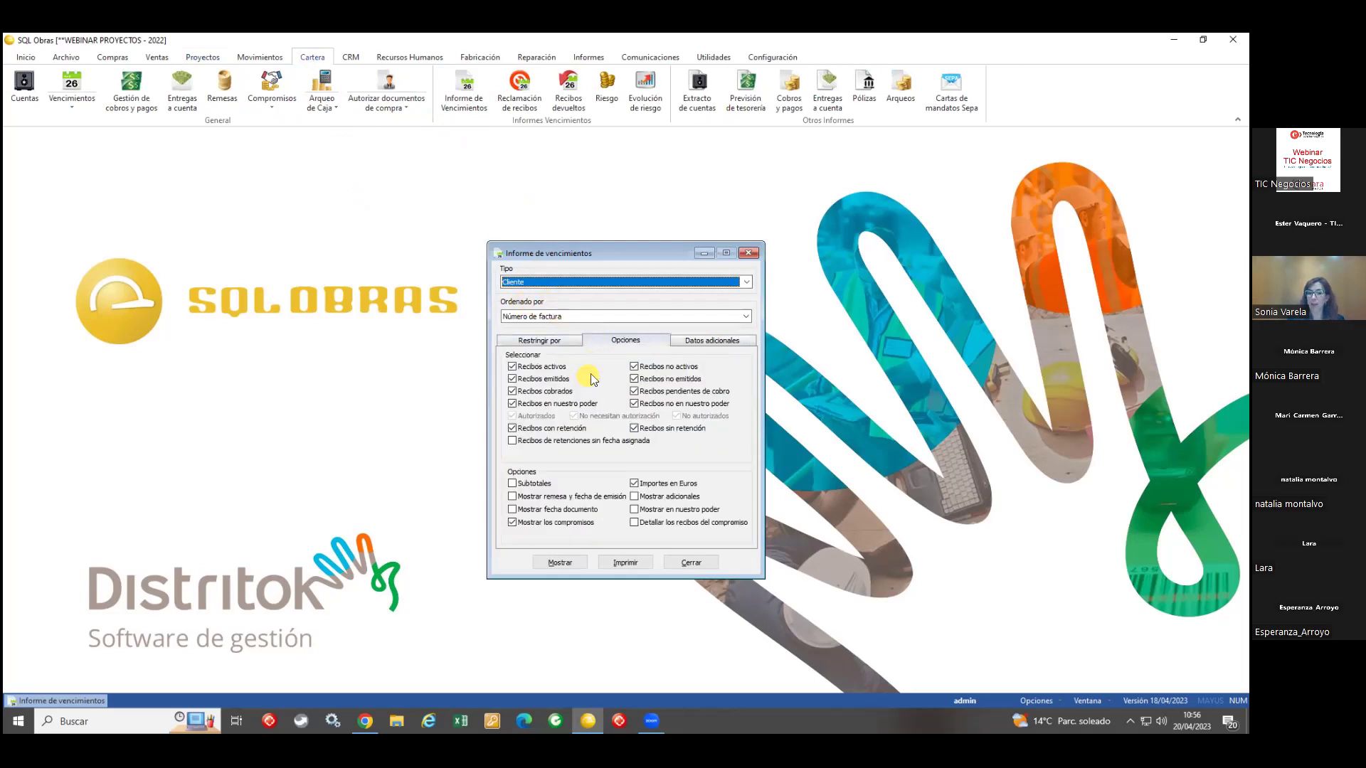
{"action": "left_click", "coordinate": [551, 379]}
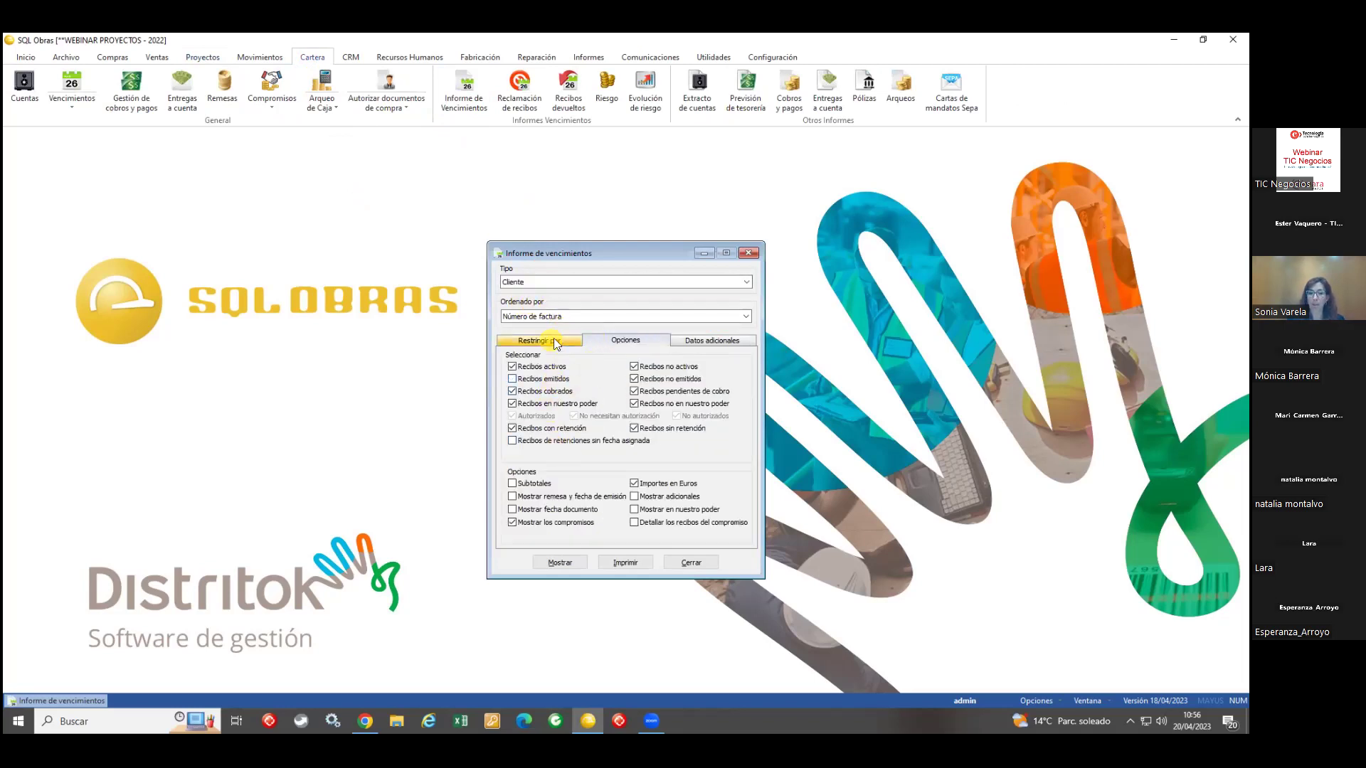
{"action": "left_click", "coordinate": [554, 342]}
{"action": "left_click", "coordinate": [562, 563]}
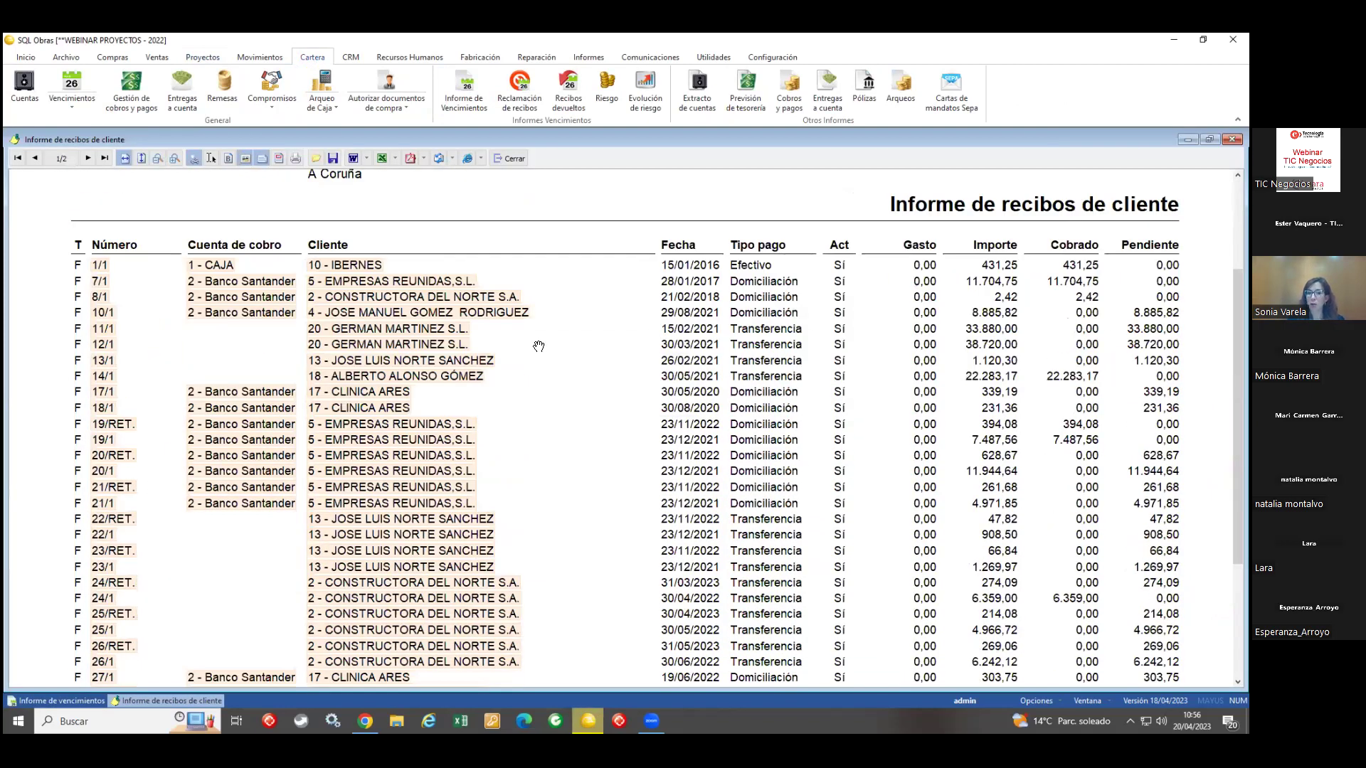
{"action": "left_click", "coordinate": [512, 158]}
Step: Generate the Proveedor due-date report ordered by Código de proveedor with Subtotales, and review the pending receipts per supplier
{"action": "left_click", "coordinate": [541, 283]}
{"action": "left_click", "coordinate": [526, 302]}
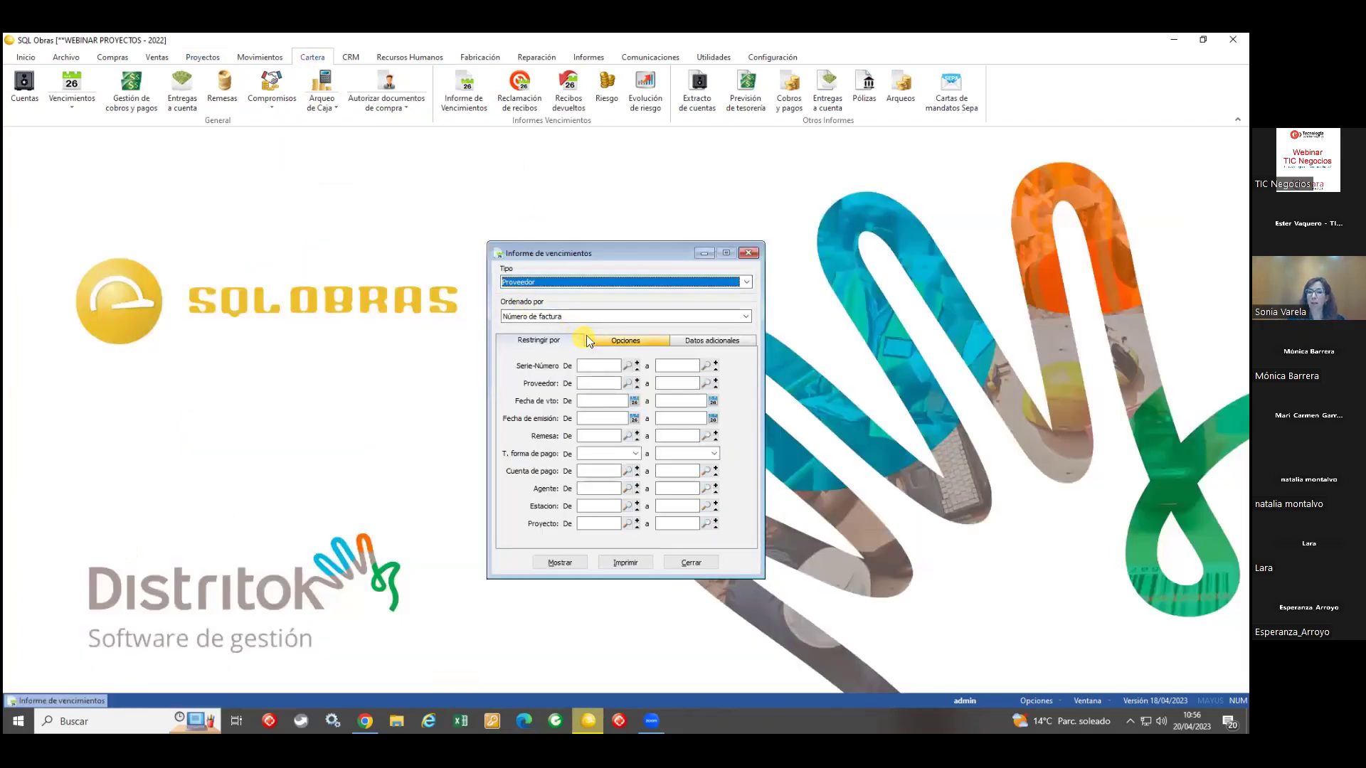
{"action": "left_click", "coordinate": [572, 316]}
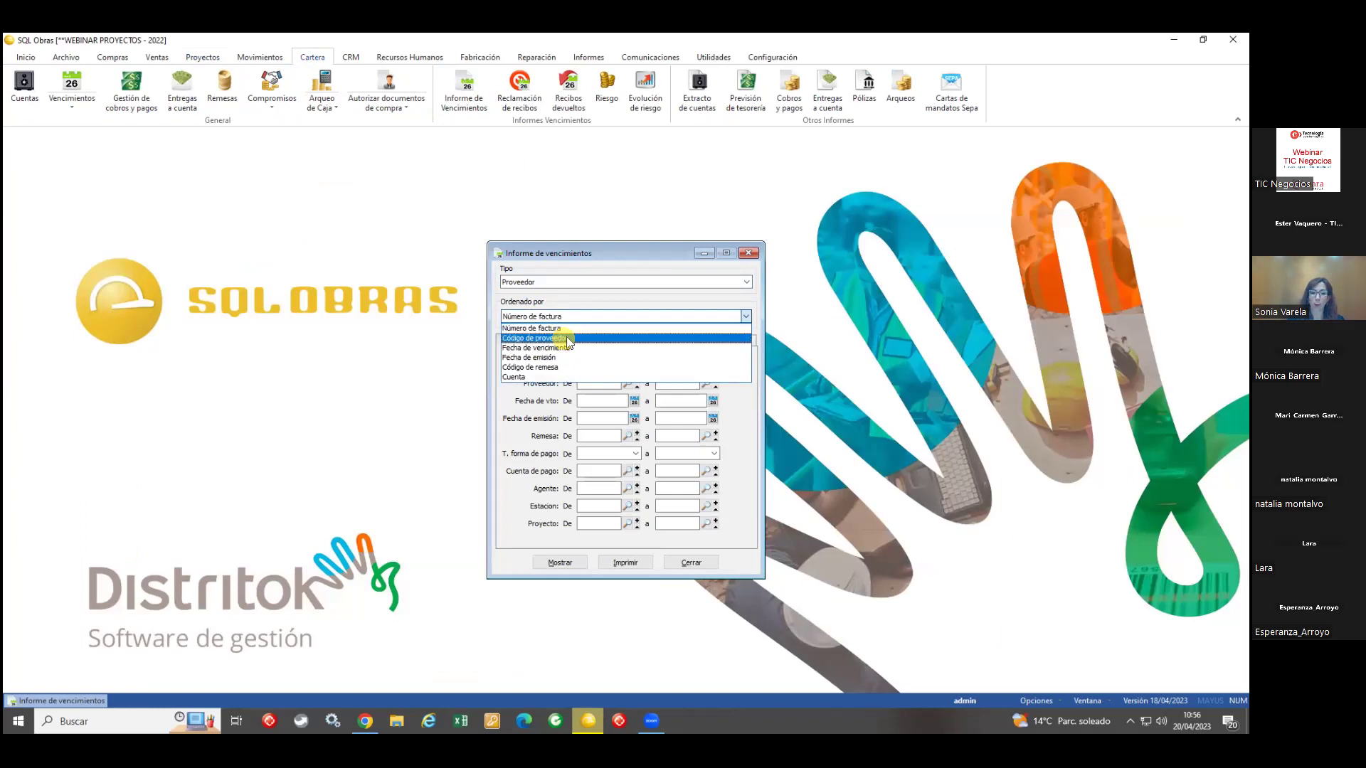
{"action": "left_click", "coordinate": [562, 338]}
{"action": "left_click", "coordinate": [625, 340]}
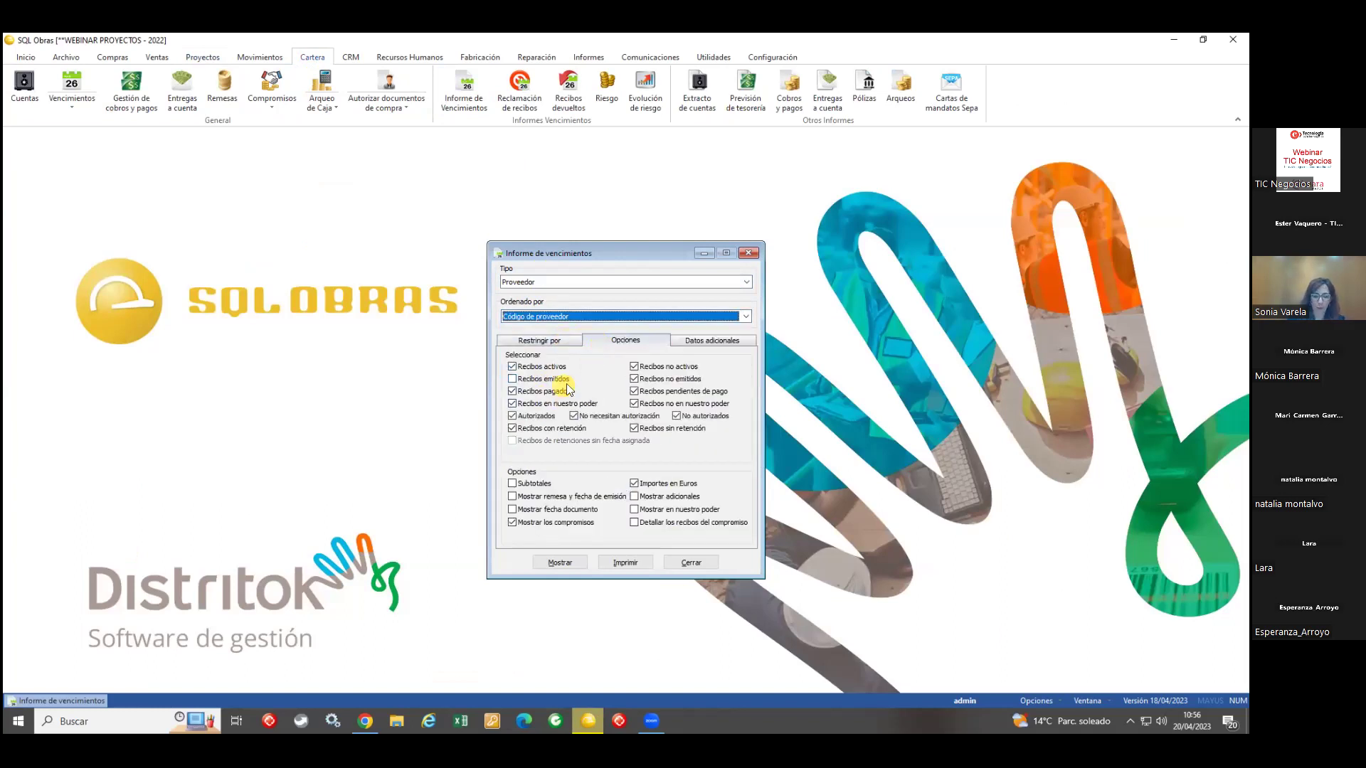
{"action": "left_click", "coordinate": [530, 483]}
{"action": "left_click", "coordinate": [559, 562]}
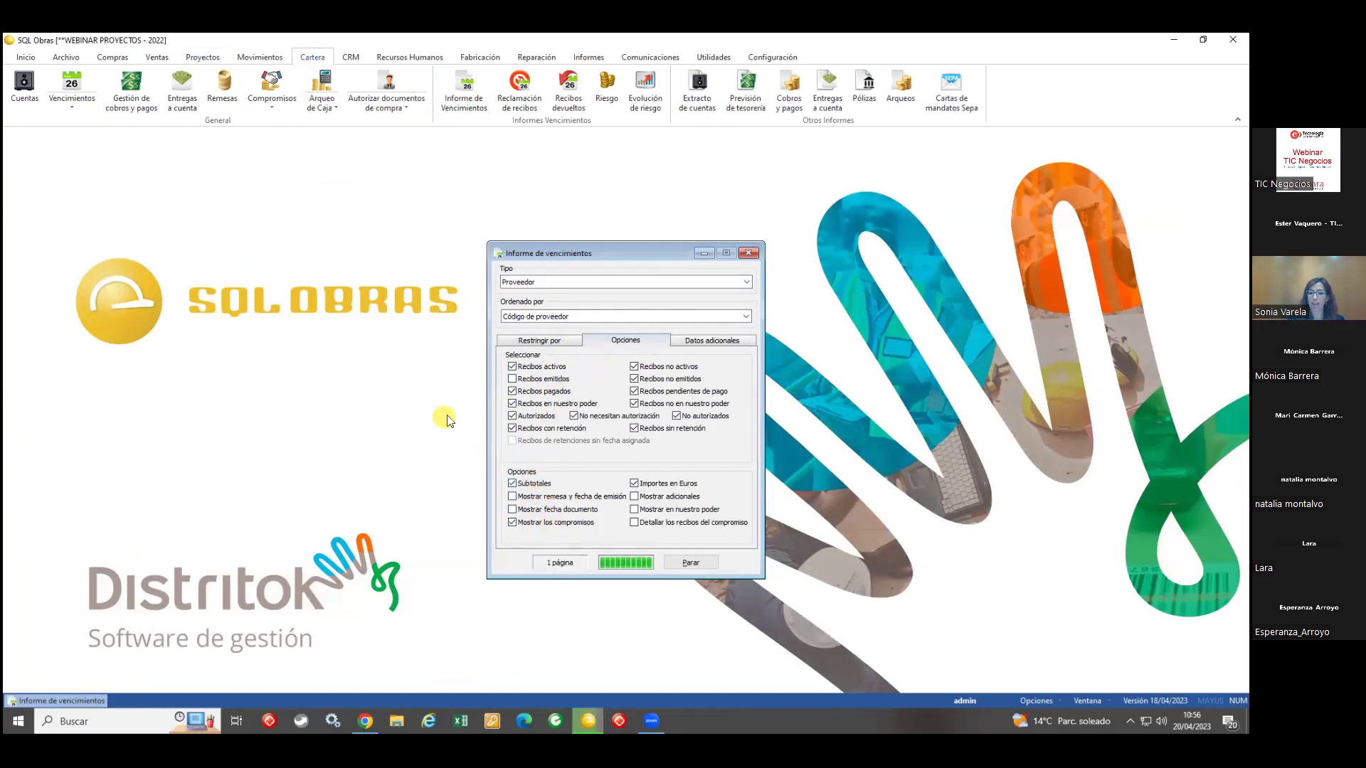
{"action": "scroll", "coordinate": [533, 336], "scroll_direction": "down", "scroll_amount": 3}
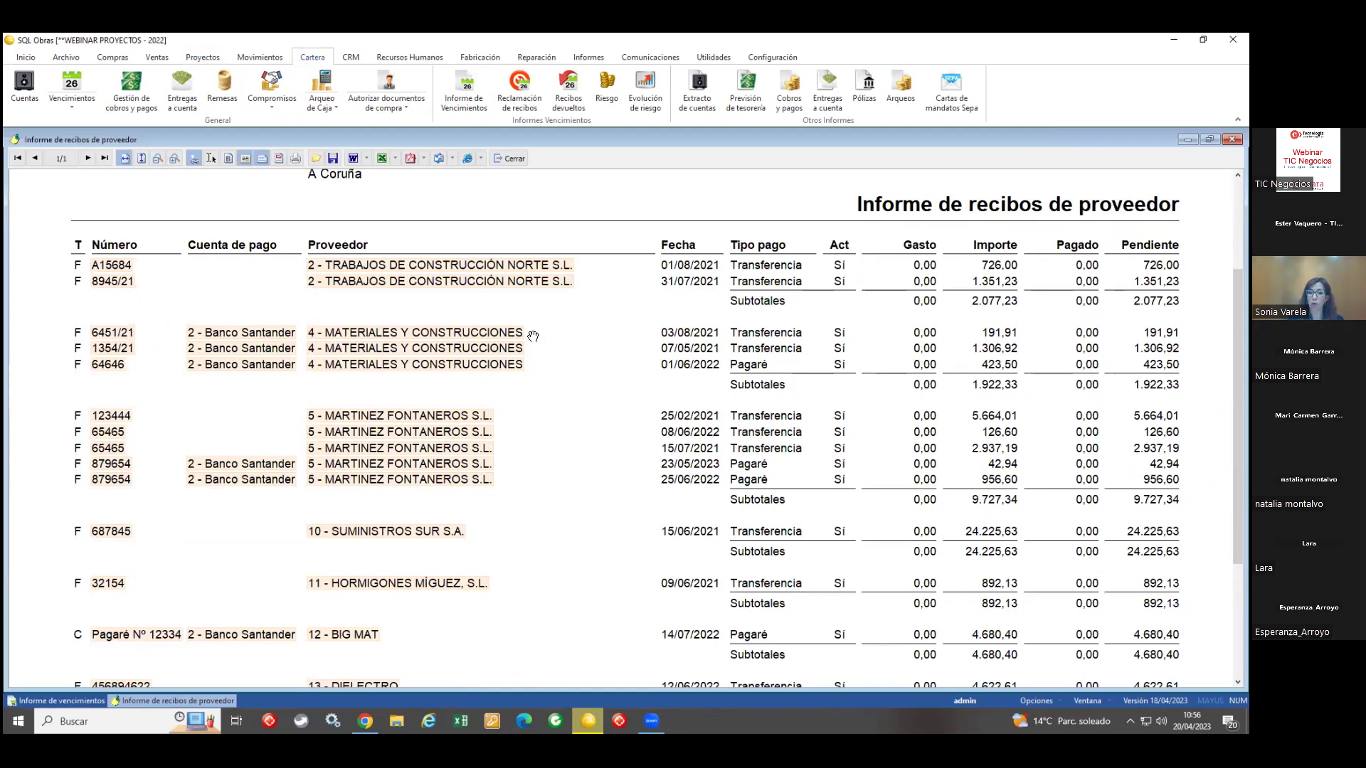
Step: Start a new supplier receipt remittance in Remesas with type Transferencia, and display its list of receipts
{"action": "left_click", "coordinate": [223, 85]}
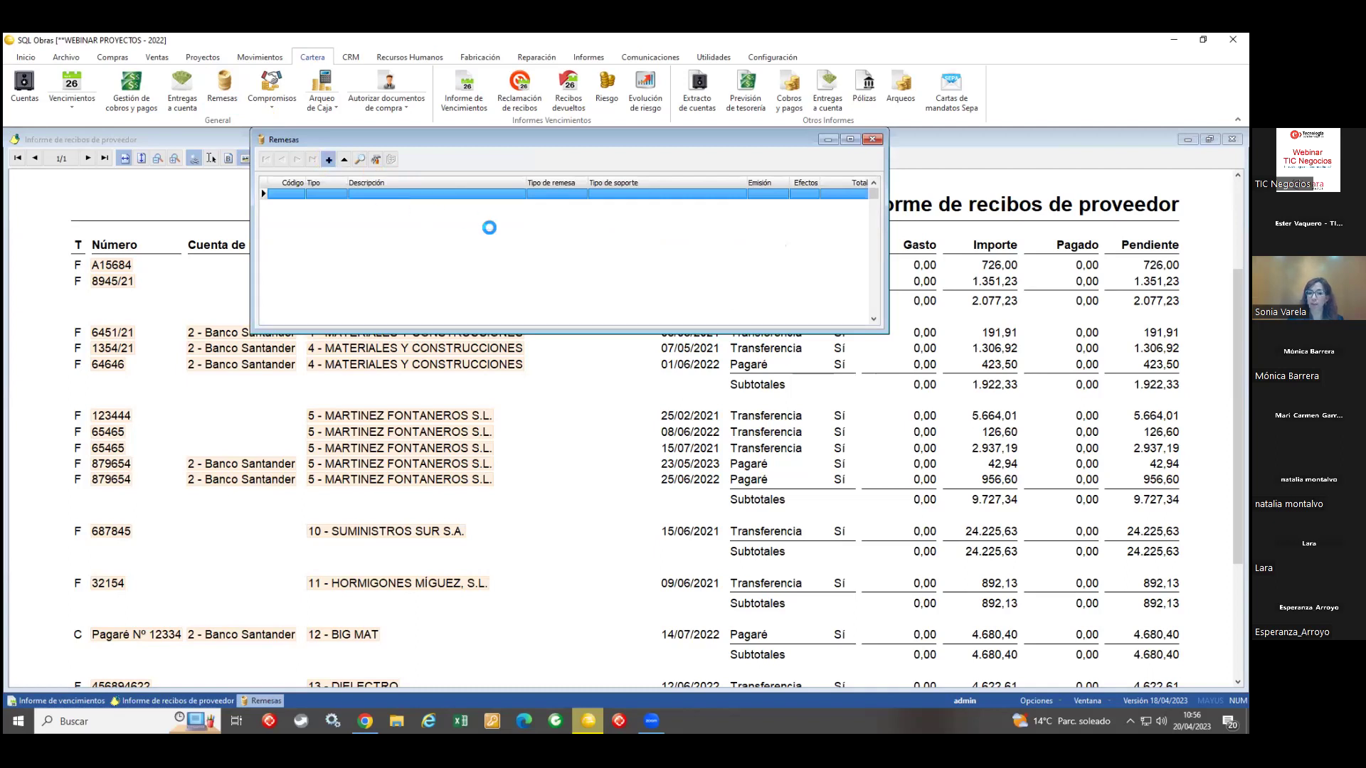
{"action": "left_click", "coordinate": [613, 275]}
{"action": "left_click", "coordinate": [591, 300]}
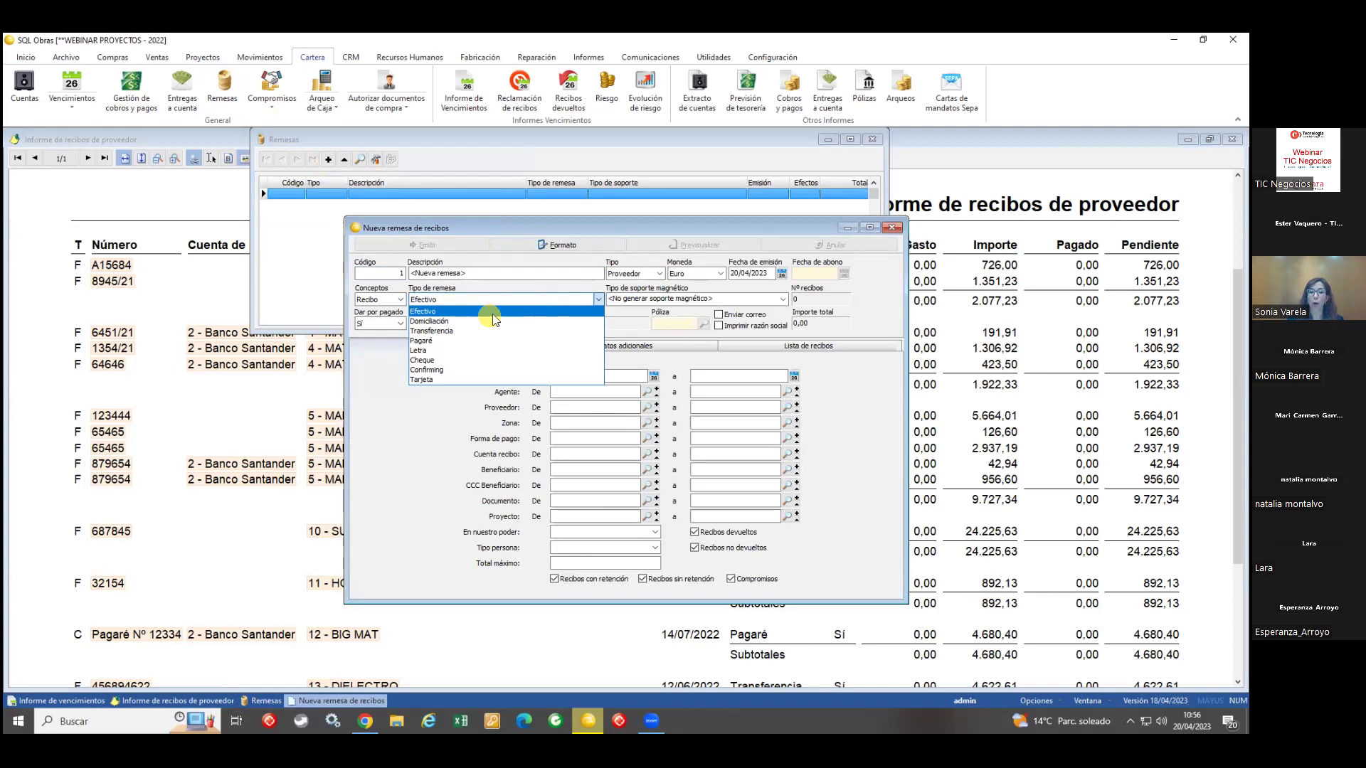
{"action": "left_click", "coordinate": [464, 331]}
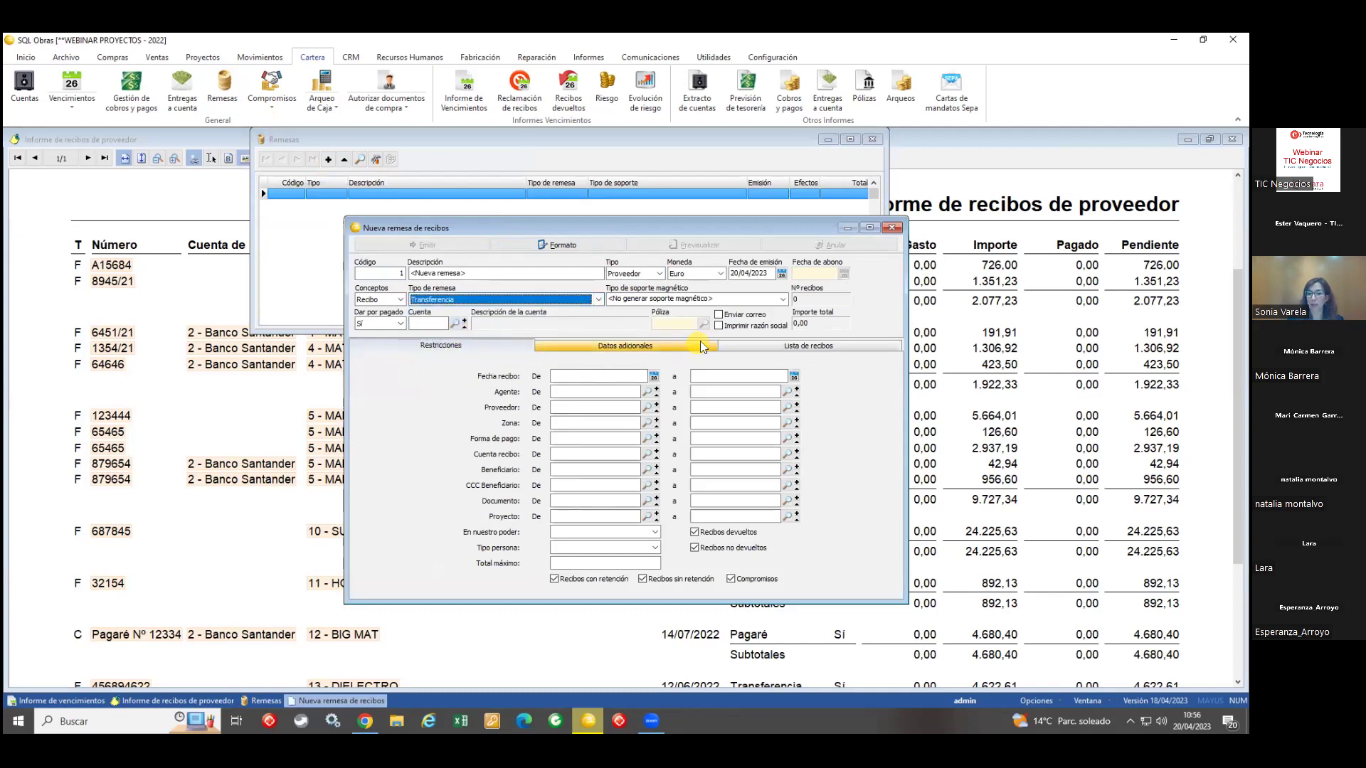
{"action": "left_click", "coordinate": [737, 345]}
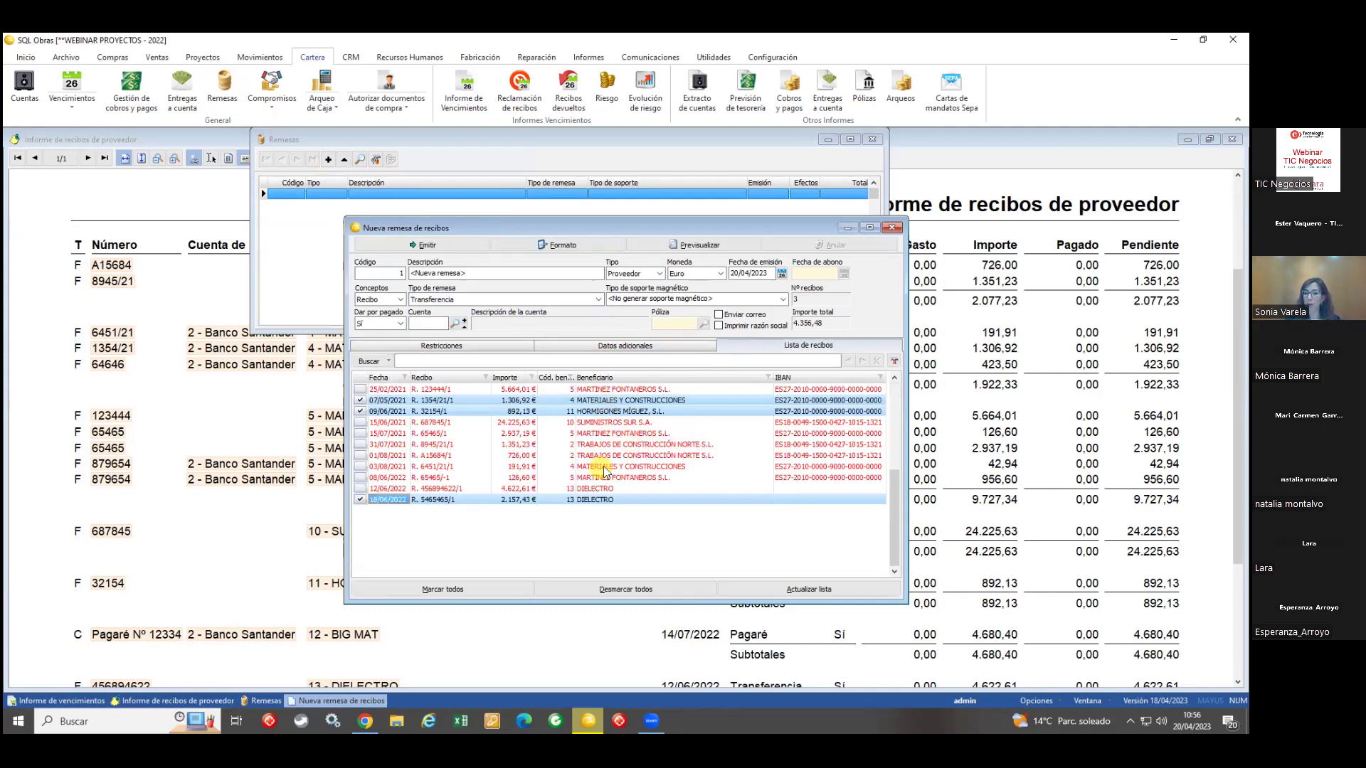
Step: Try to include the 15/06/2021 SUMINISTROS SUR S.A. and 15/07/2021 MARTINEZ FONTANEROS S.L. receipts in the remittance, dismissing each notice
{"action": "left_click", "coordinate": [360, 423]}
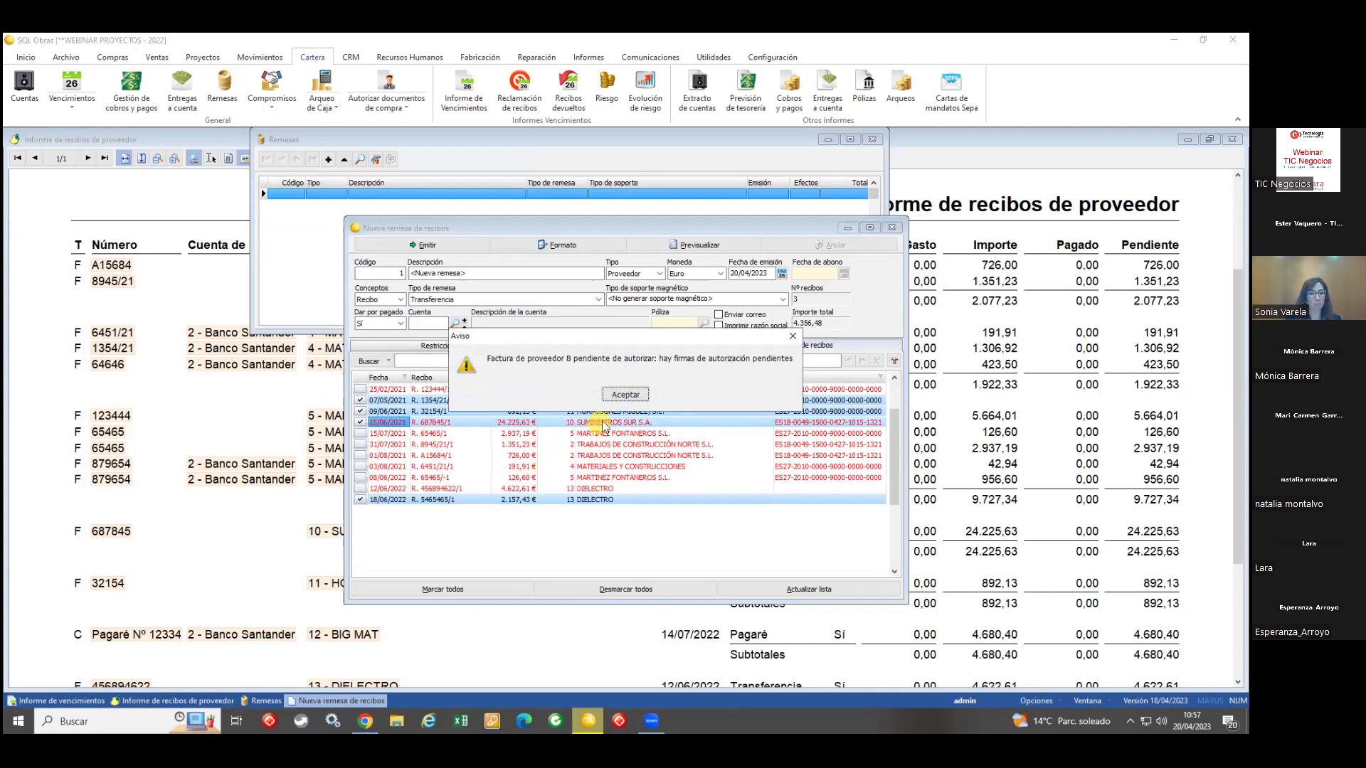
{"action": "left_click", "coordinate": [620, 396]}
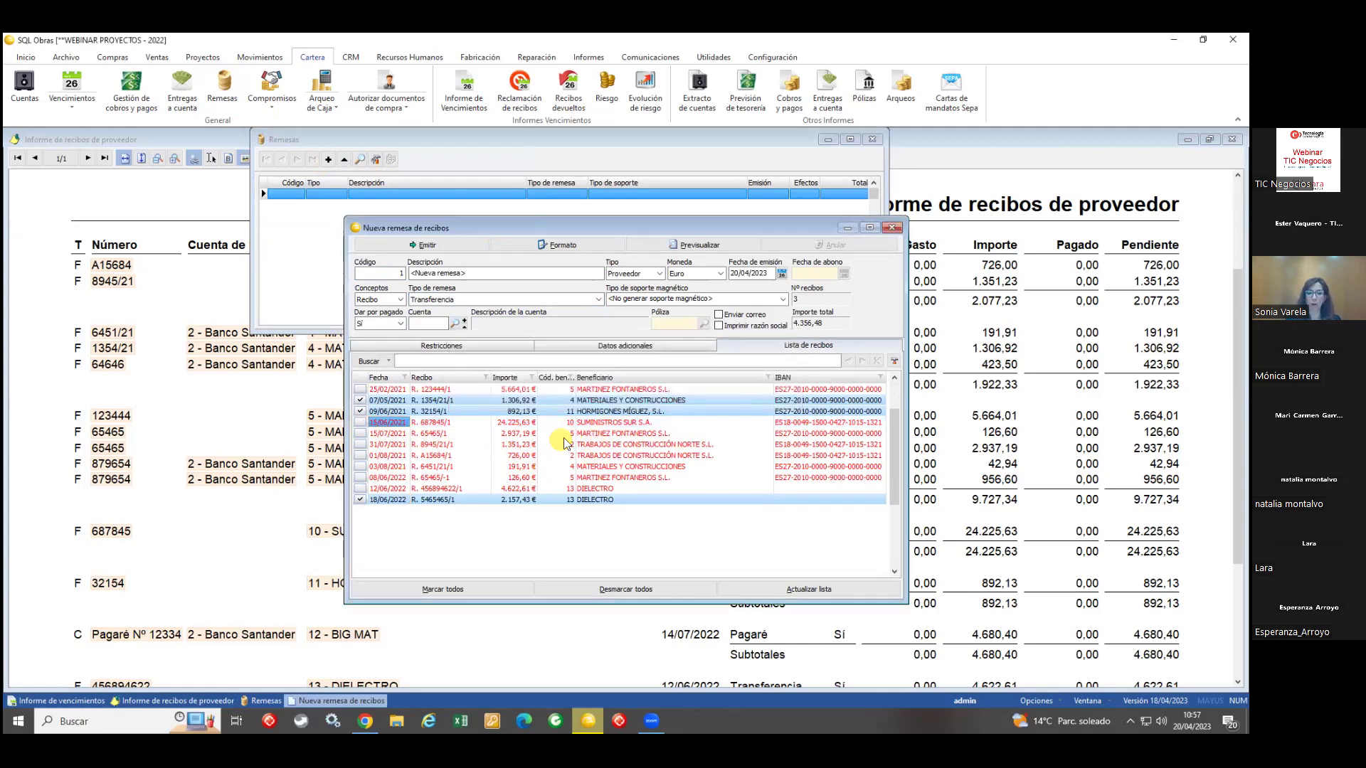
{"action": "left_click", "coordinate": [360, 433]}
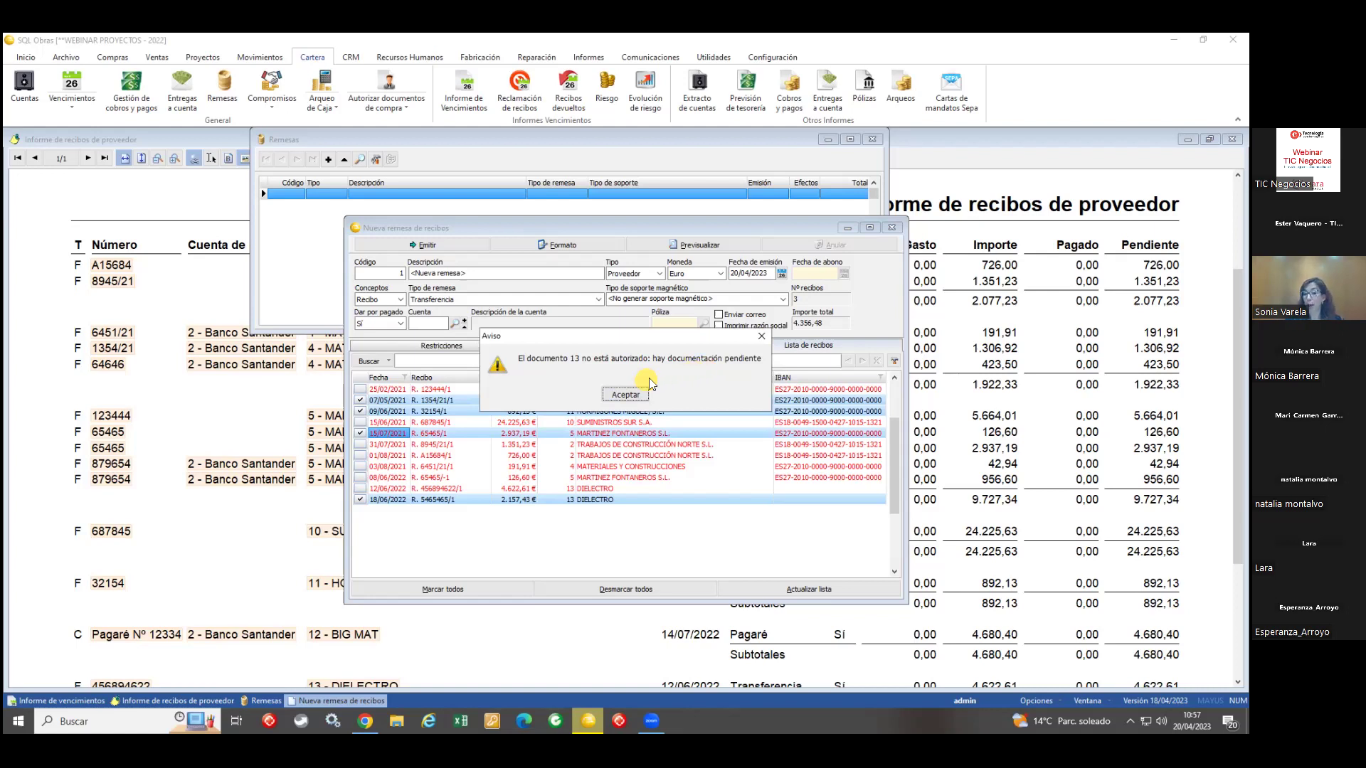
{"action": "left_click", "coordinate": [629, 396]}
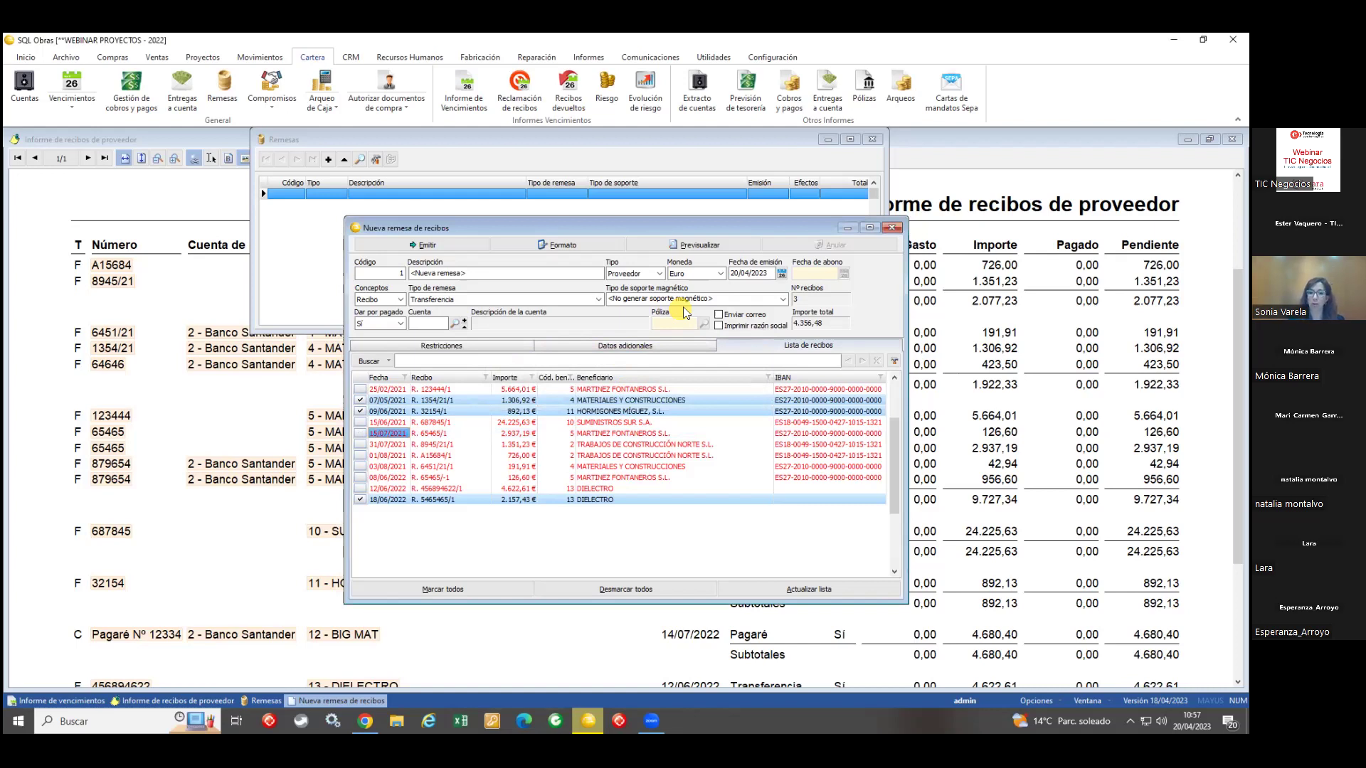
Step: Check the magnetic support formats for the remittance, and close it unsaved along with the Remesas list, the supplier report and its settings
{"action": "left_click", "coordinate": [638, 297]}
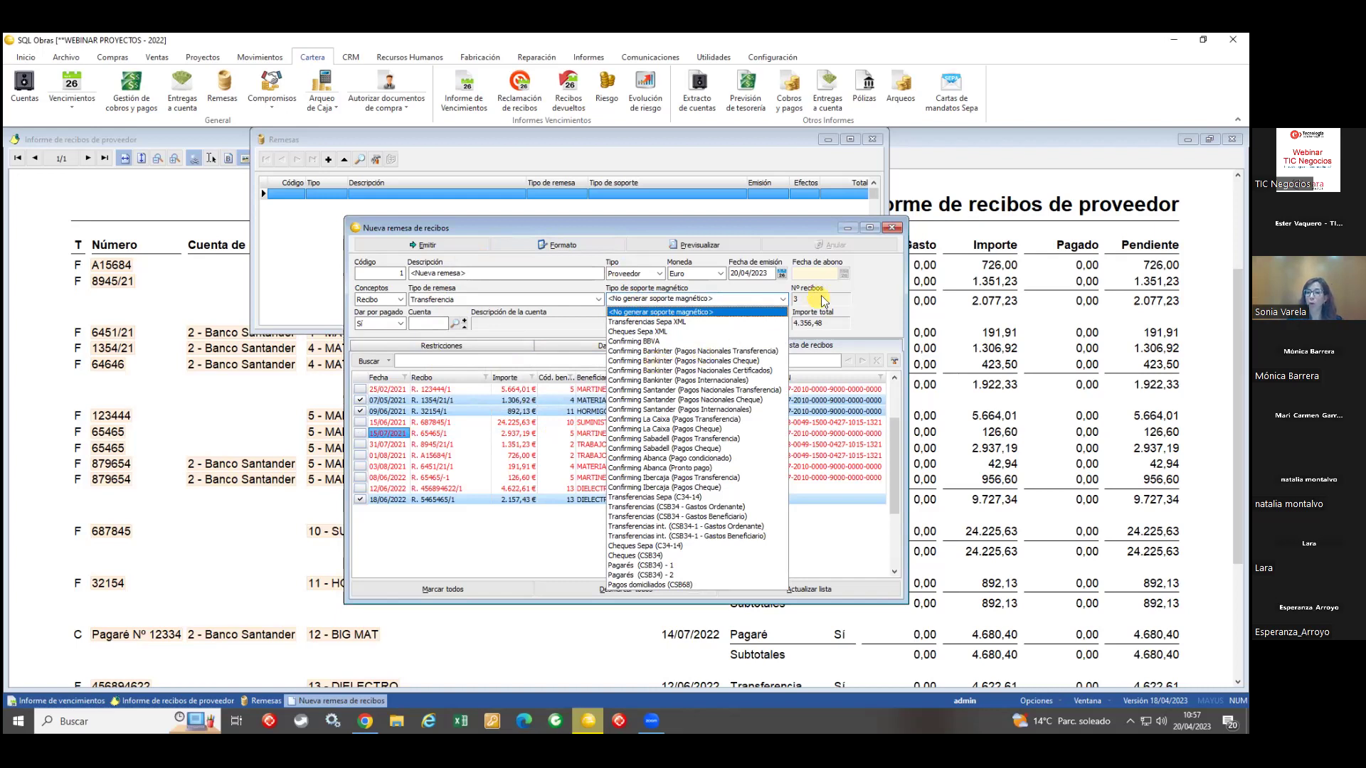
{"action": "left_click", "coordinate": [899, 225]}
{"action": "left_click", "coordinate": [899, 225]}
{"action": "left_click", "coordinate": [873, 140]}
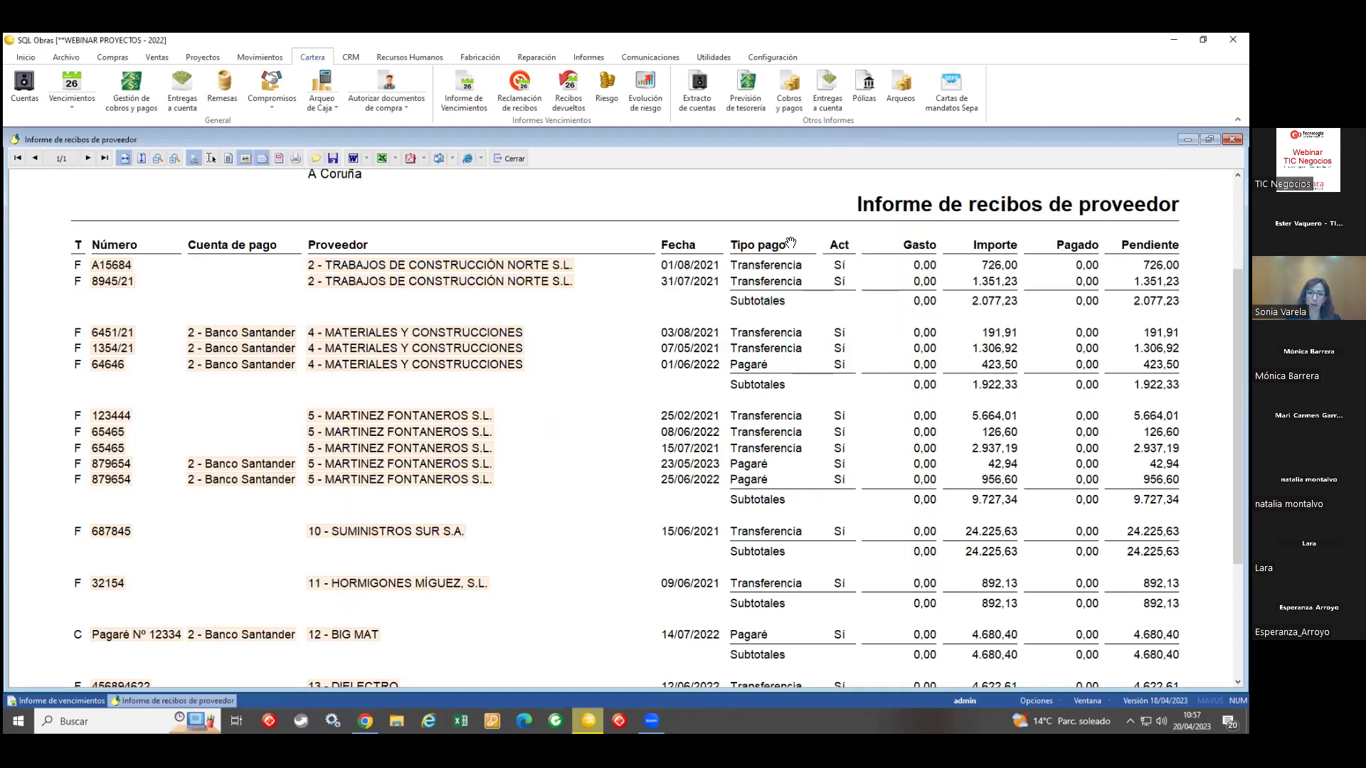
{"action": "left_click", "coordinate": [517, 158]}
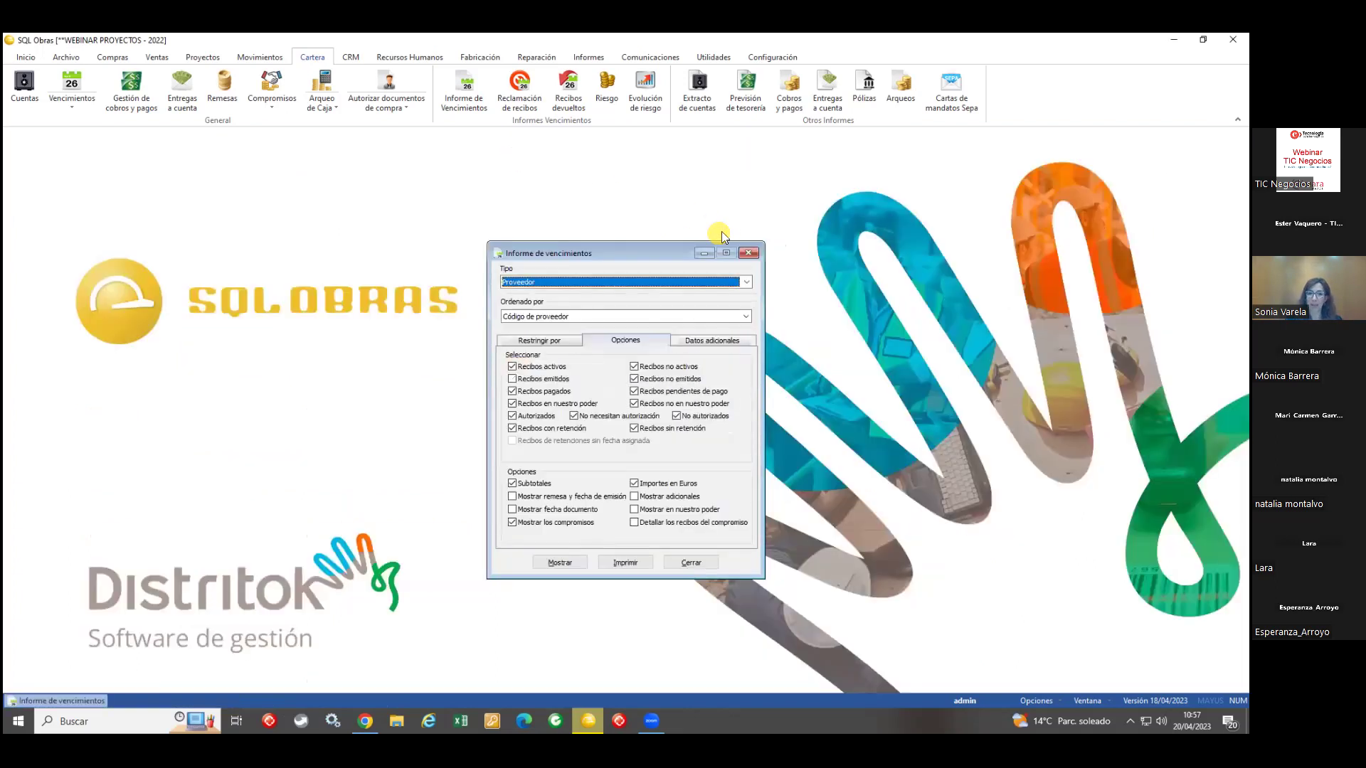
{"action": "left_click", "coordinate": [748, 253]}
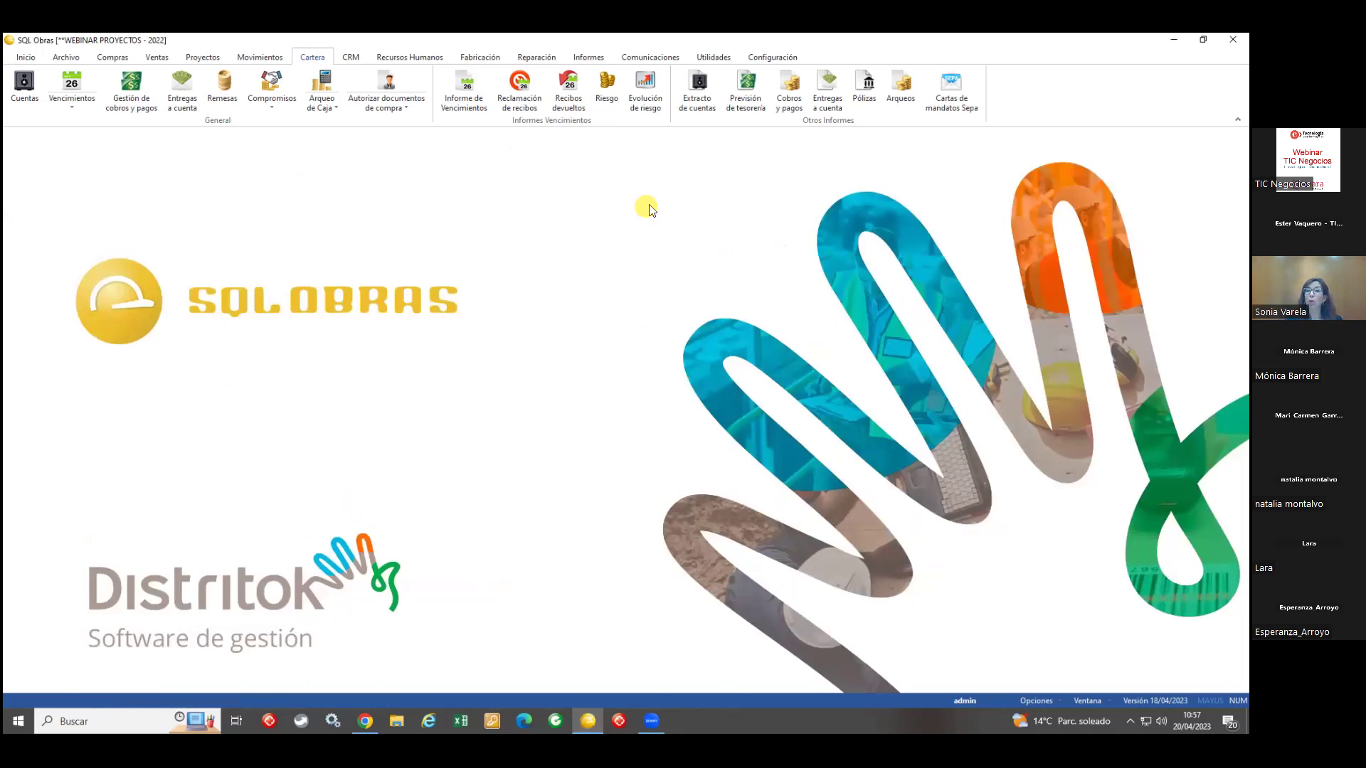
Step: Open the project document management and show the documents of MARTINEZ FONTANEROS S.L. under project 35 in Obras
{"action": "left_click", "coordinate": [201, 59]}
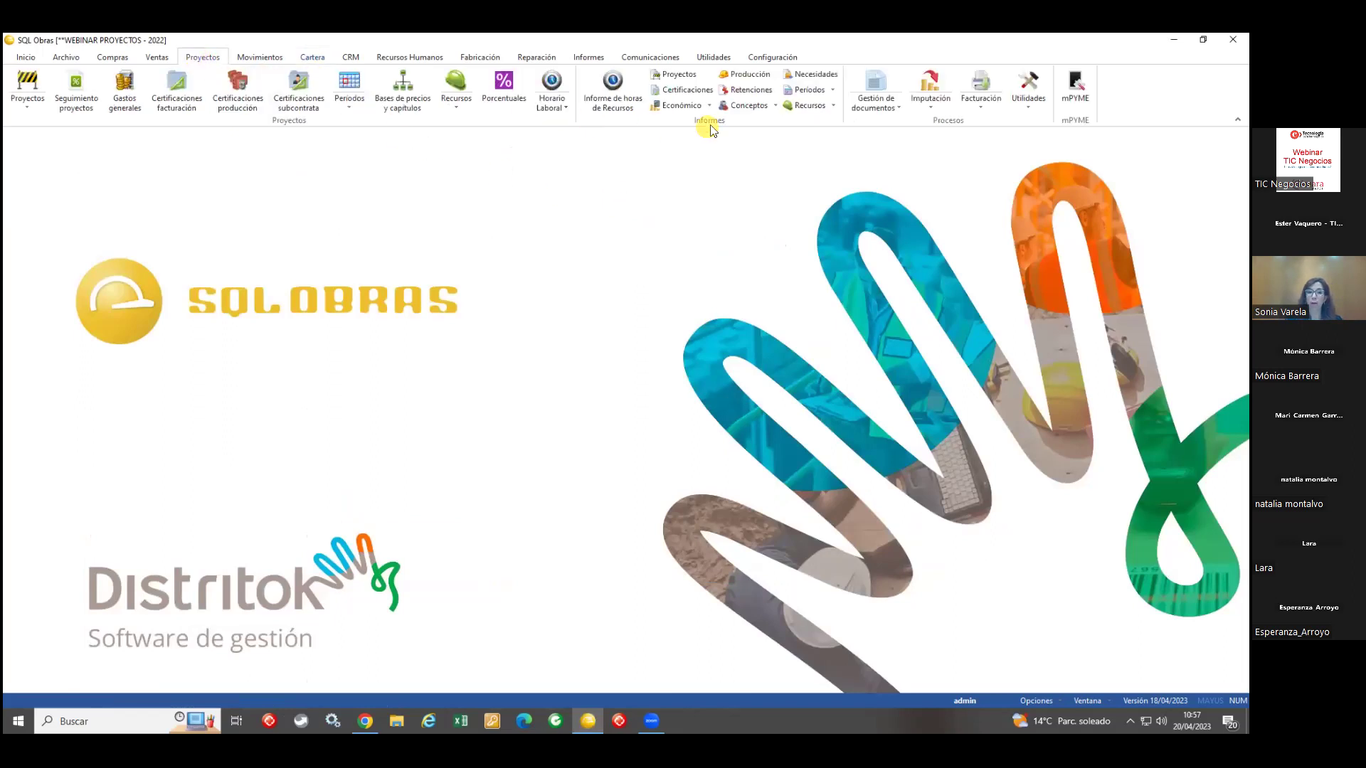
{"action": "left_click", "coordinate": [875, 110]}
{"action": "left_click", "coordinate": [882, 129]}
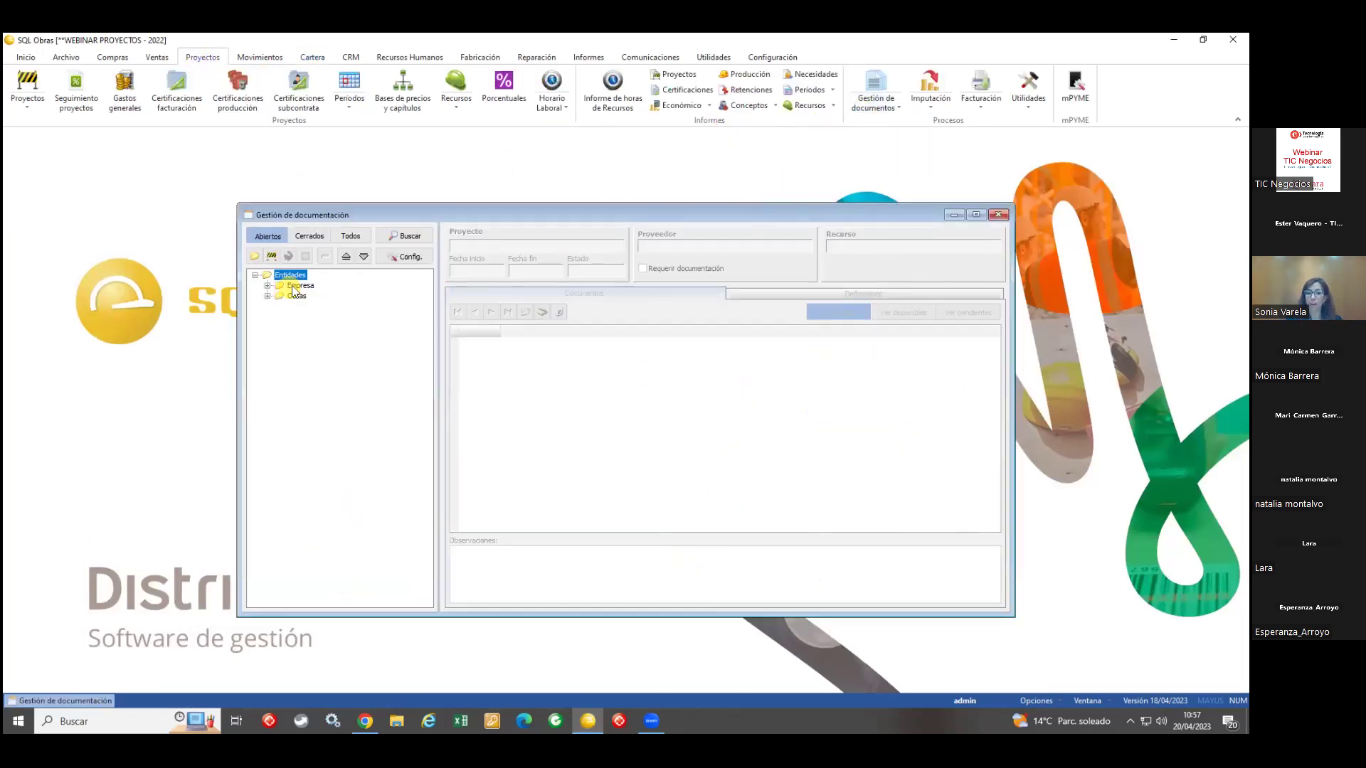
{"action": "left_click", "coordinate": [267, 296]}
{"action": "left_click", "coordinate": [279, 337]}
{"action": "left_click", "coordinate": [330, 349]}
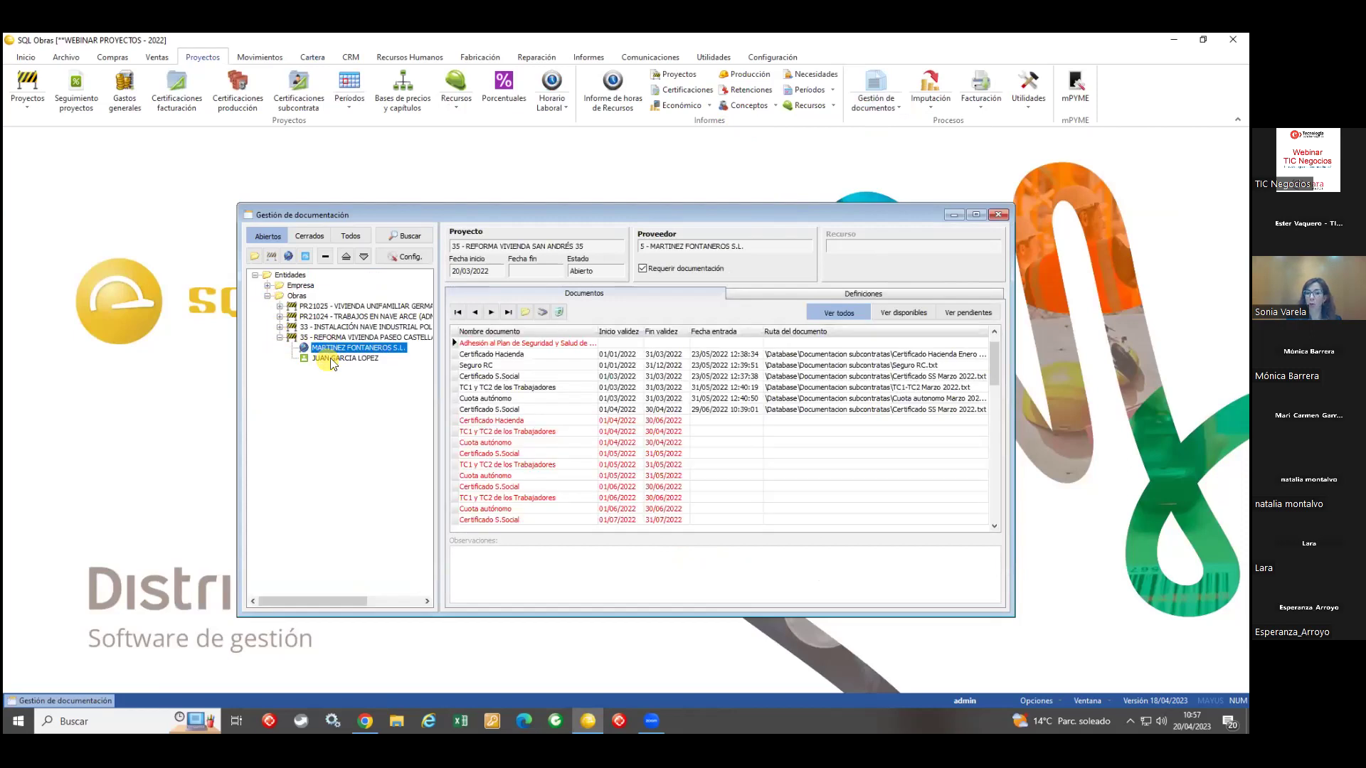
Step: Review the required document definitions for project 35's worker and for its subcontractor MARTINEZ FONTANEROS S.L
{"action": "left_click", "coordinate": [332, 359]}
{"action": "left_click", "coordinate": [752, 294]}
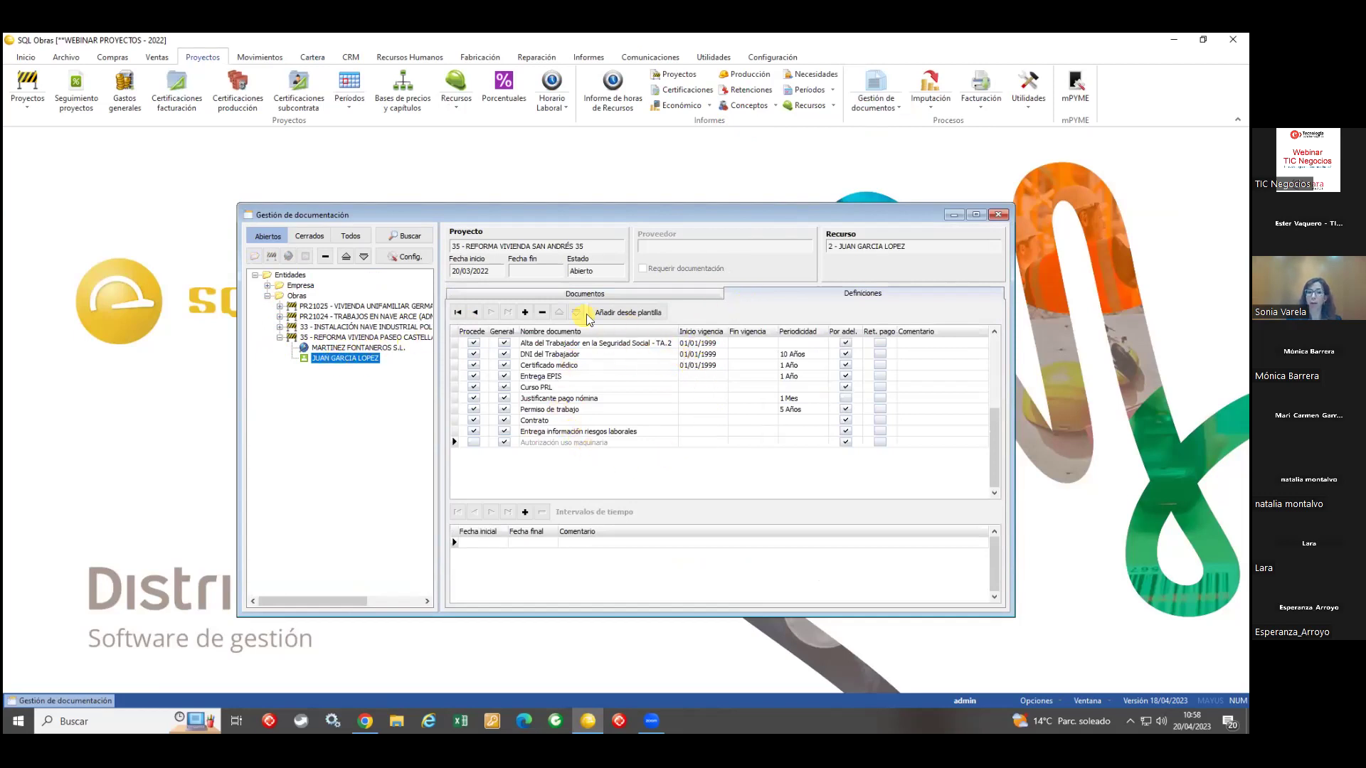
{"action": "left_click", "coordinate": [383, 349]}
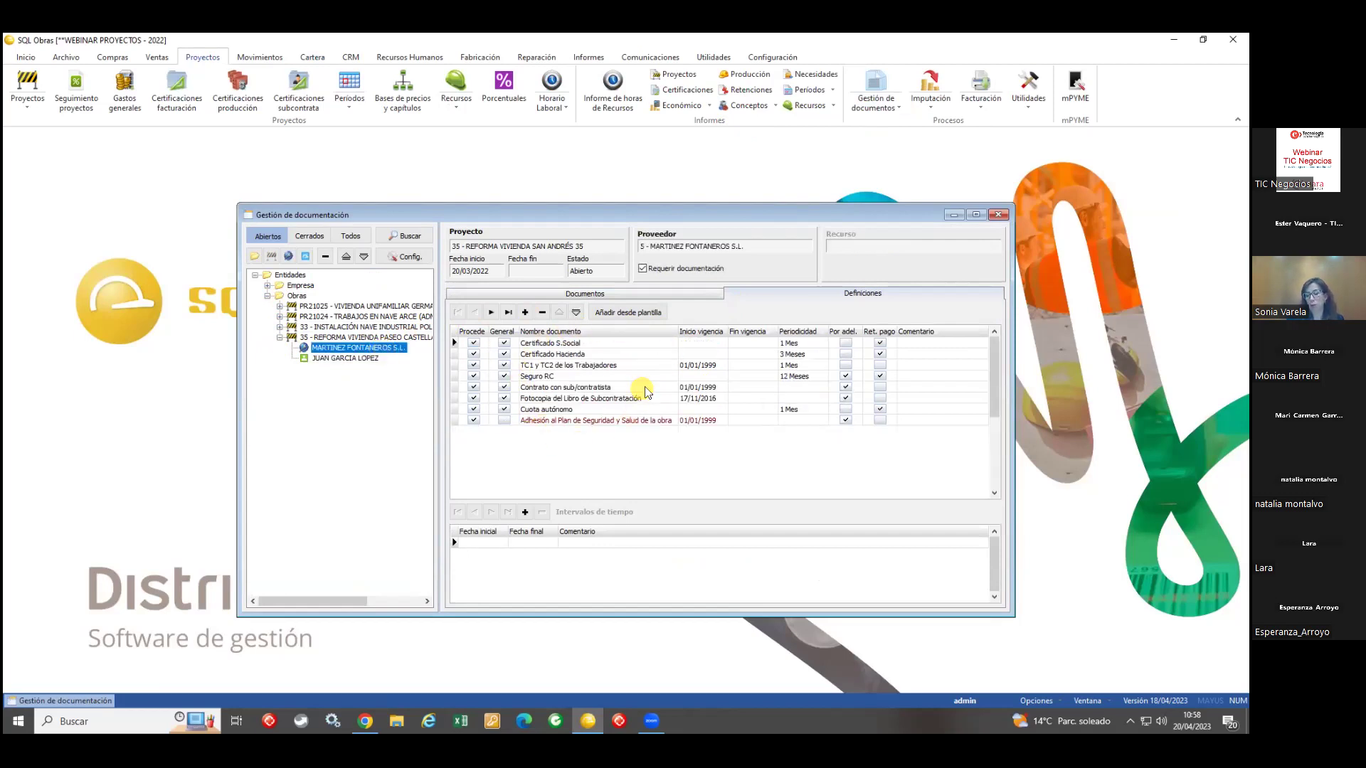
Step: Return to the MARTINEZ FONTANEROS S.L. documents in project 35 and examine their validity dates further down the list
{"action": "left_click", "coordinate": [628, 293]}
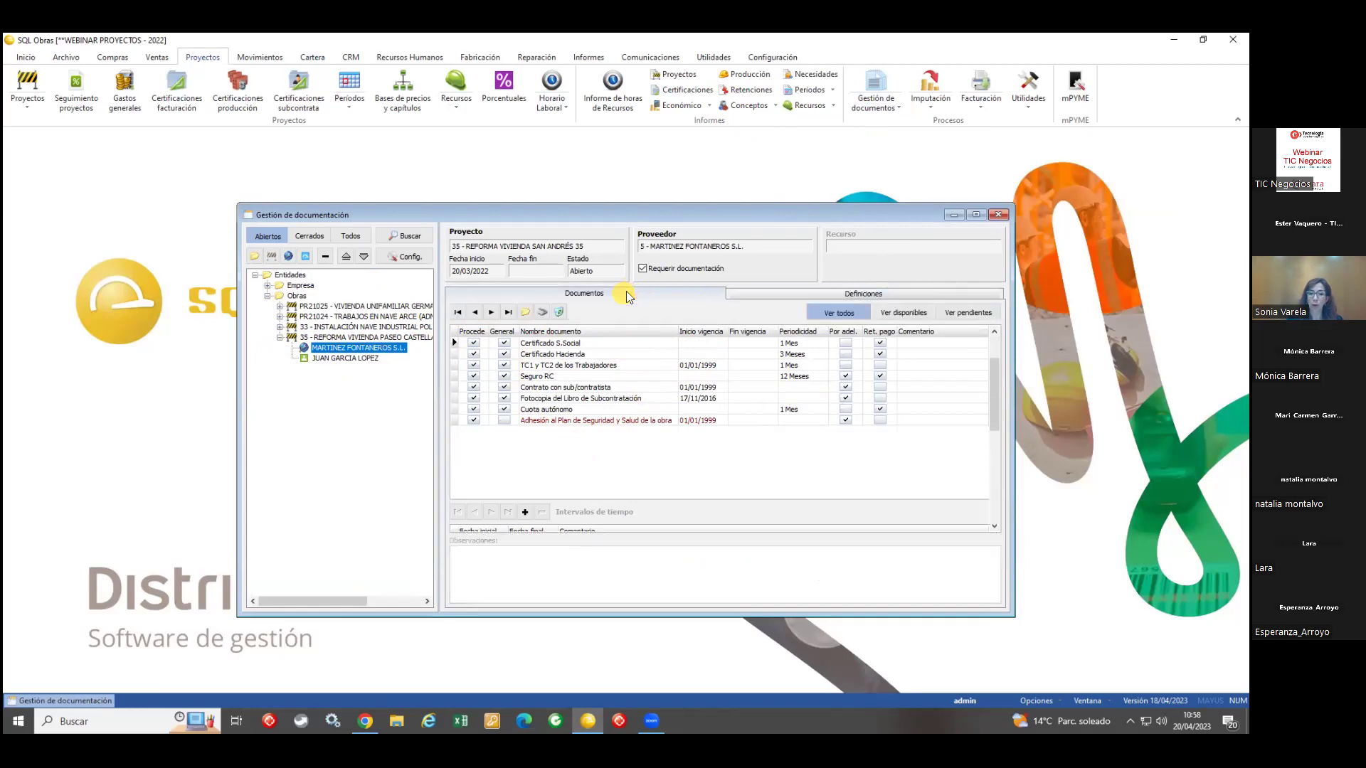
{"action": "left_click", "coordinate": [993, 387]}
{"action": "scroll", "coordinate": [992, 480], "scroll_direction": "down", "scroll_amount": 3}
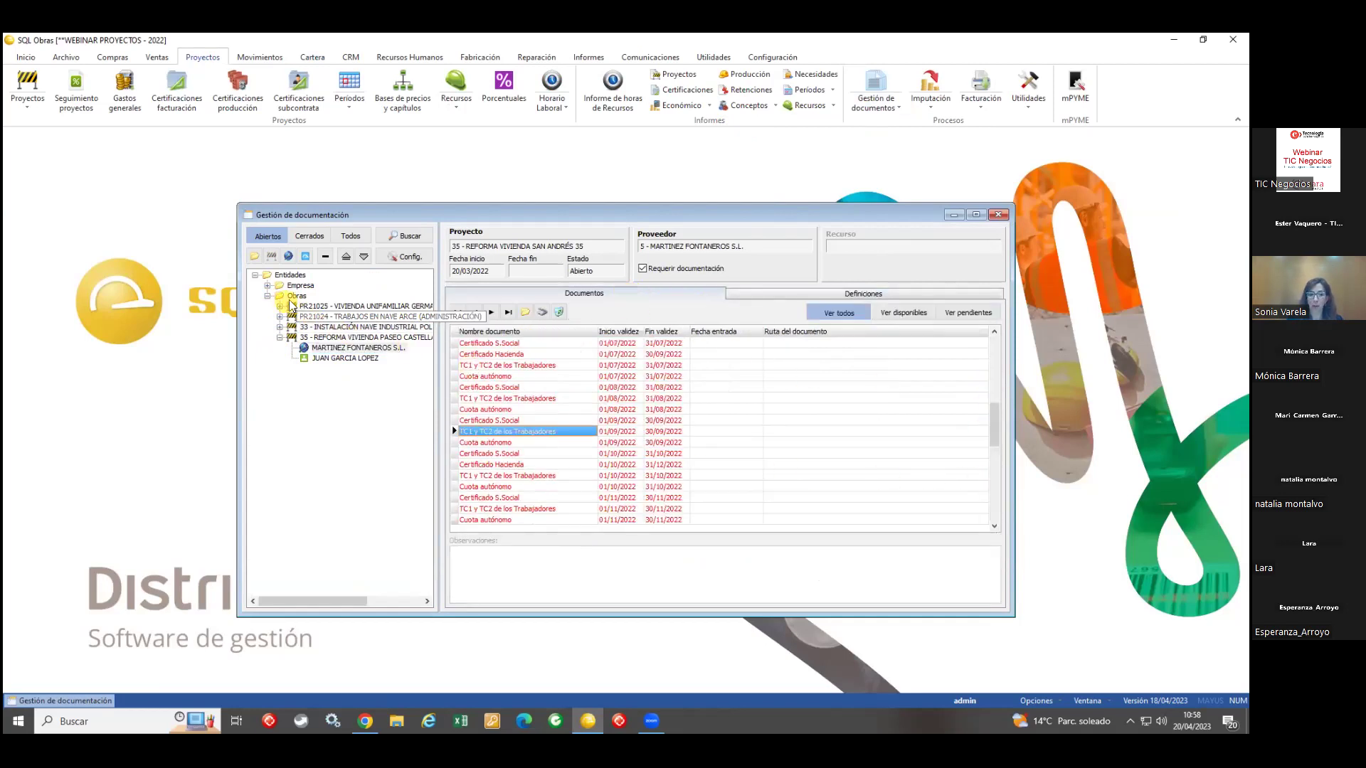
Step: Expand GD - DOCUMENTACION EMPRESA under Empresa, and review the document validity lists of CONSTRUCTORAS RE. and EXCAVACIONES PEREZ
{"action": "left_click", "coordinate": [267, 285]}
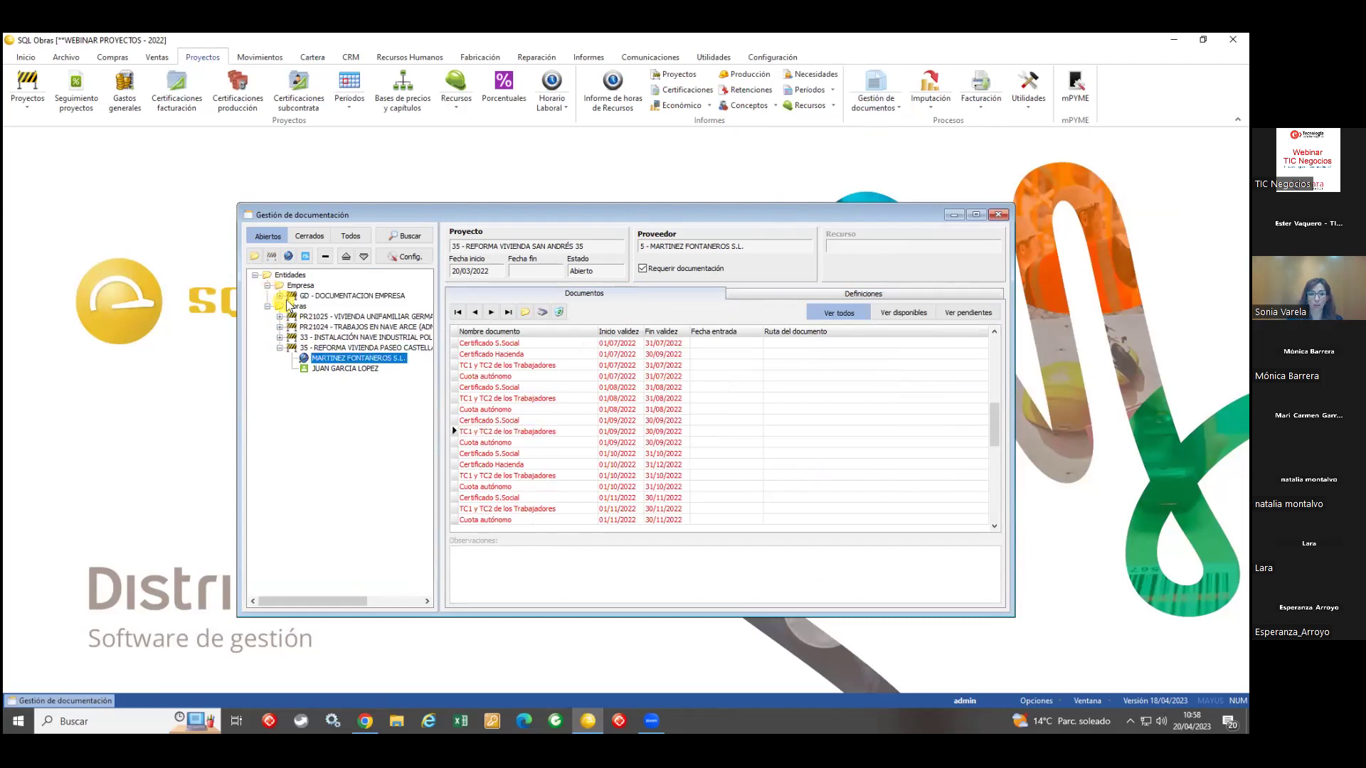
{"action": "left_click", "coordinate": [280, 296]}
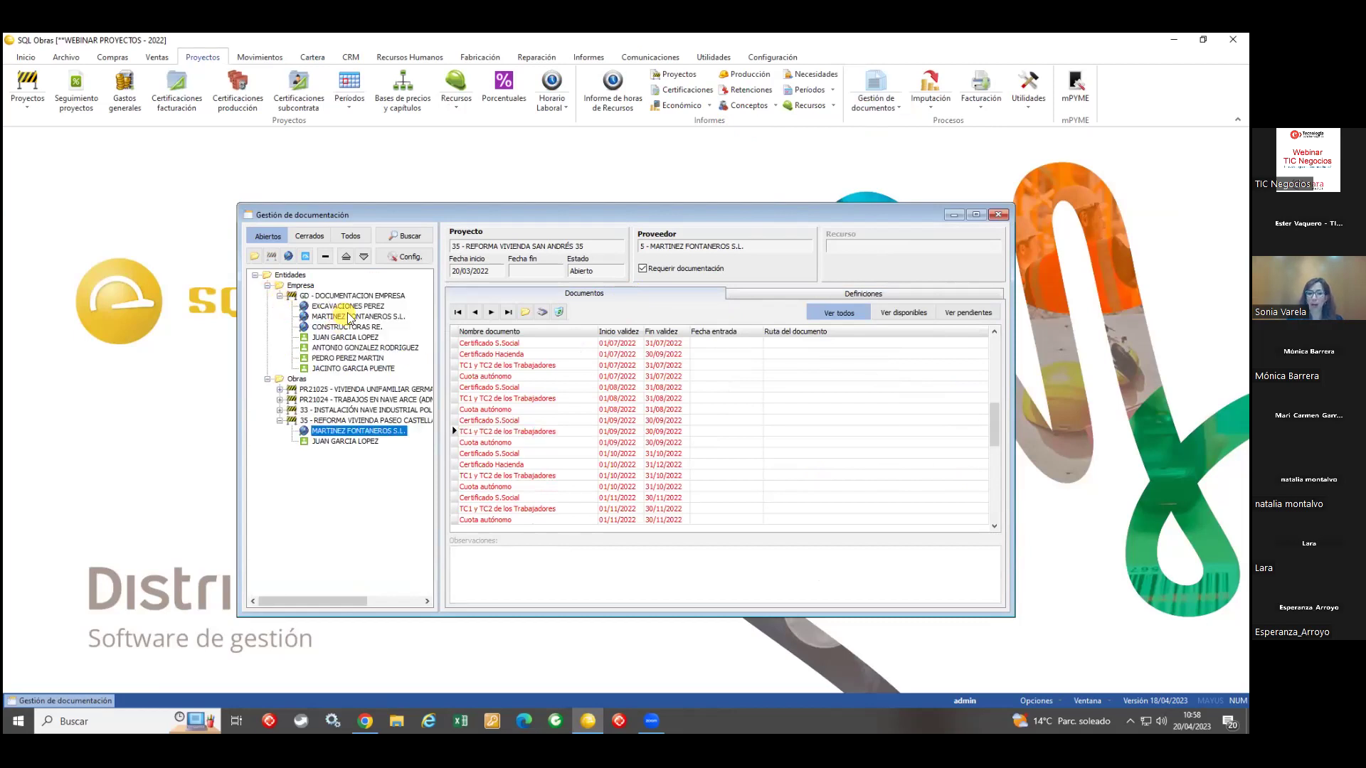
{"action": "left_click", "coordinate": [357, 328]}
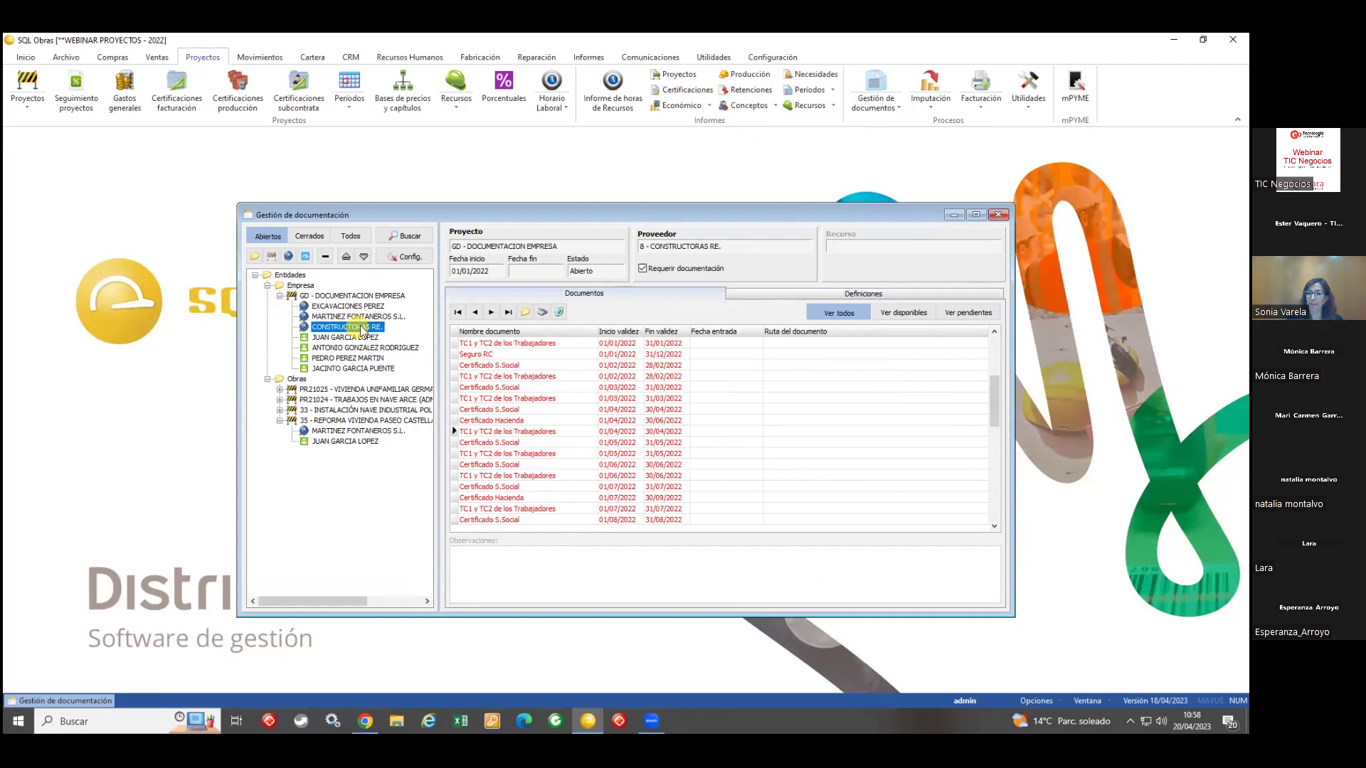
{"action": "left_click_drag", "start_coordinate": [993, 394], "coordinate": [995, 340]}
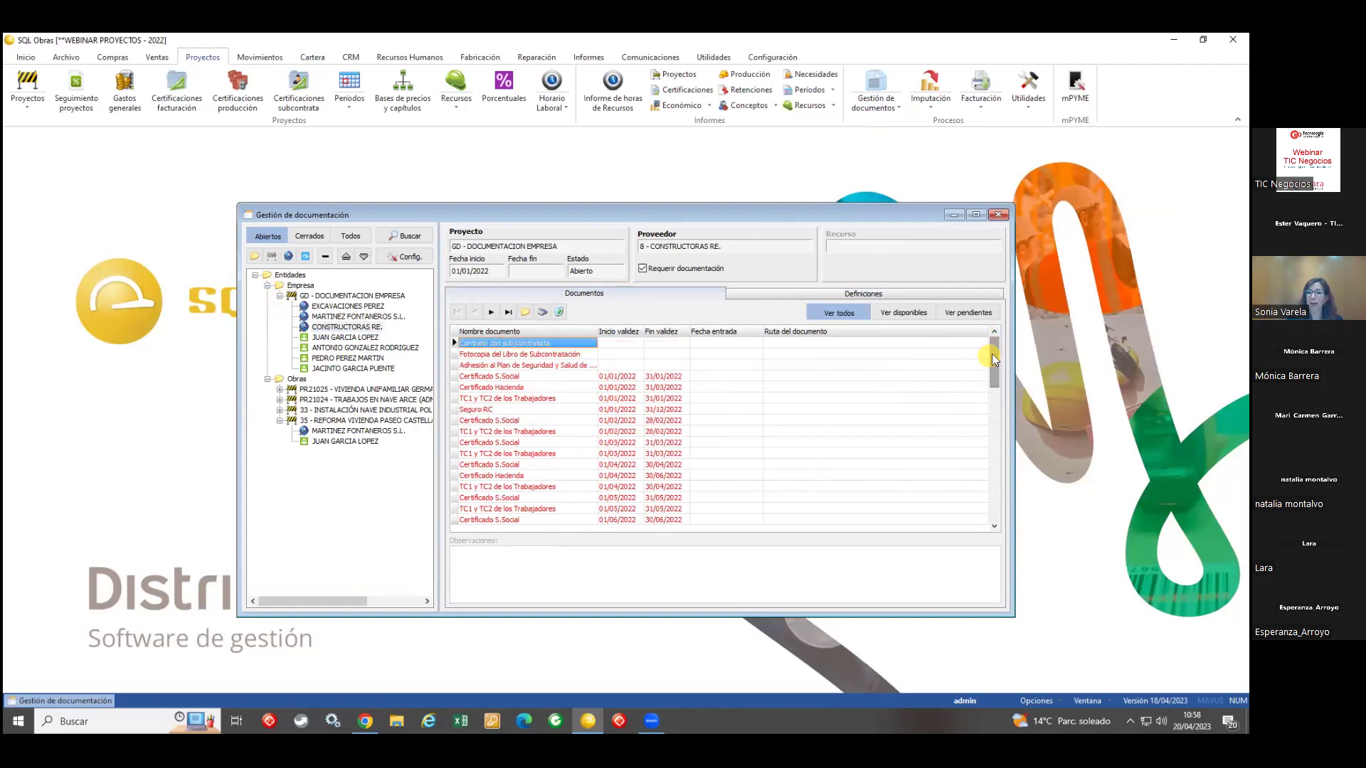
{"action": "scroll", "coordinate": [989, 514], "scroll_direction": "down", "scroll_amount": 8}
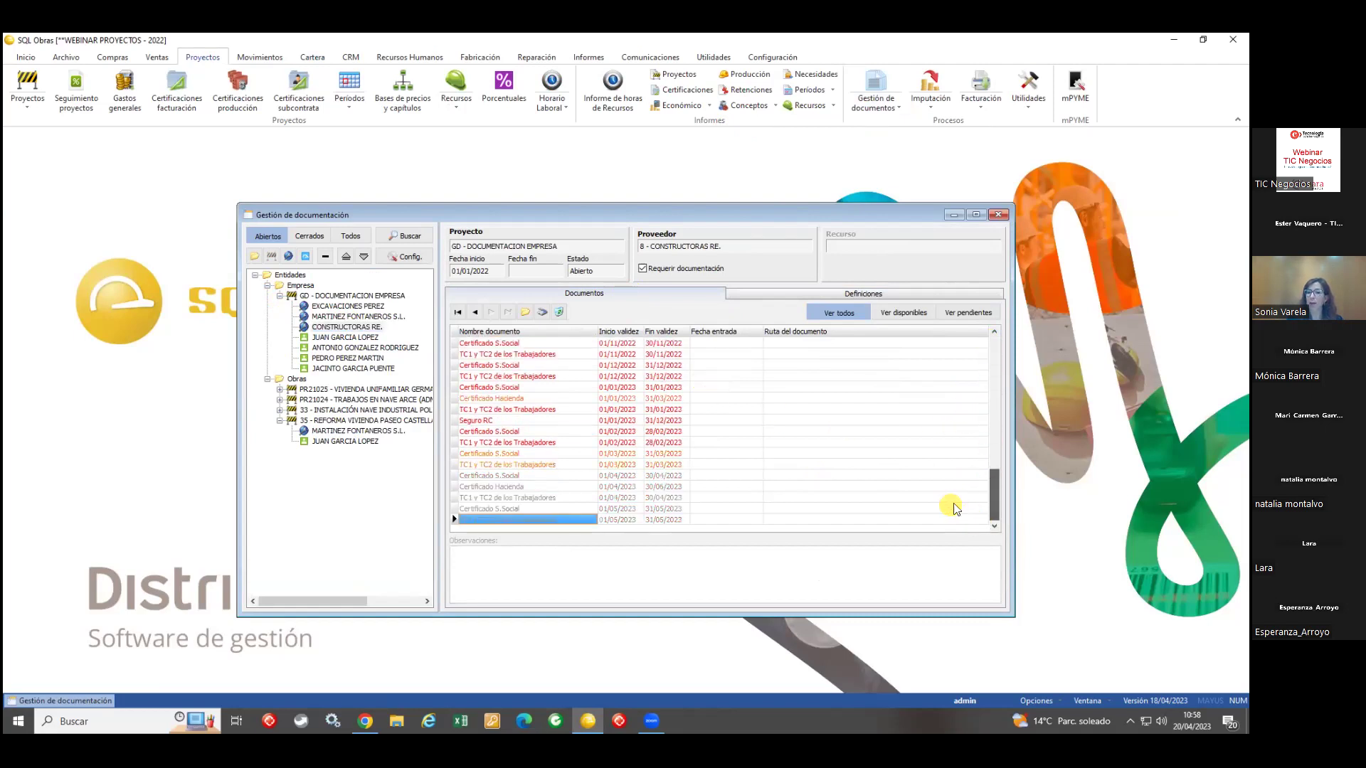
{"action": "left_click", "coordinate": [701, 355]}
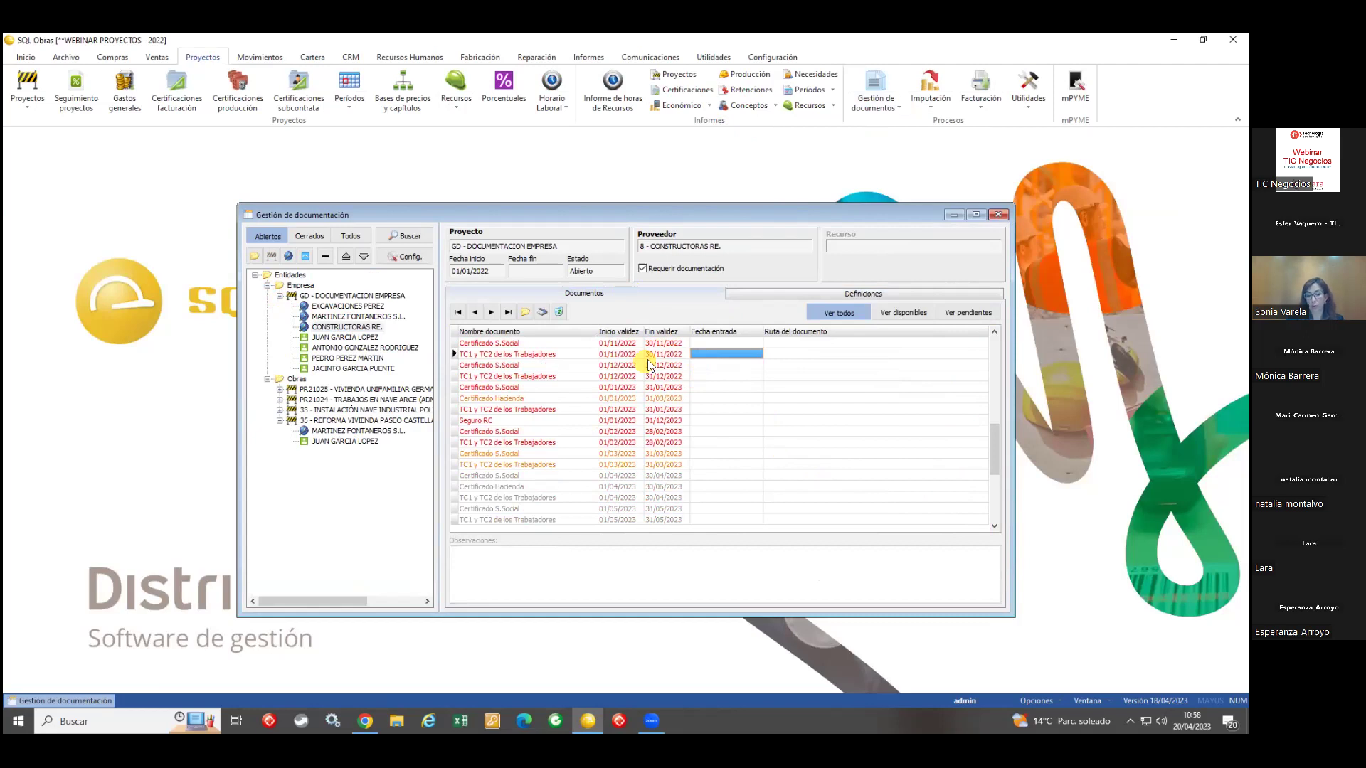
{"action": "left_click", "coordinate": [354, 307]}
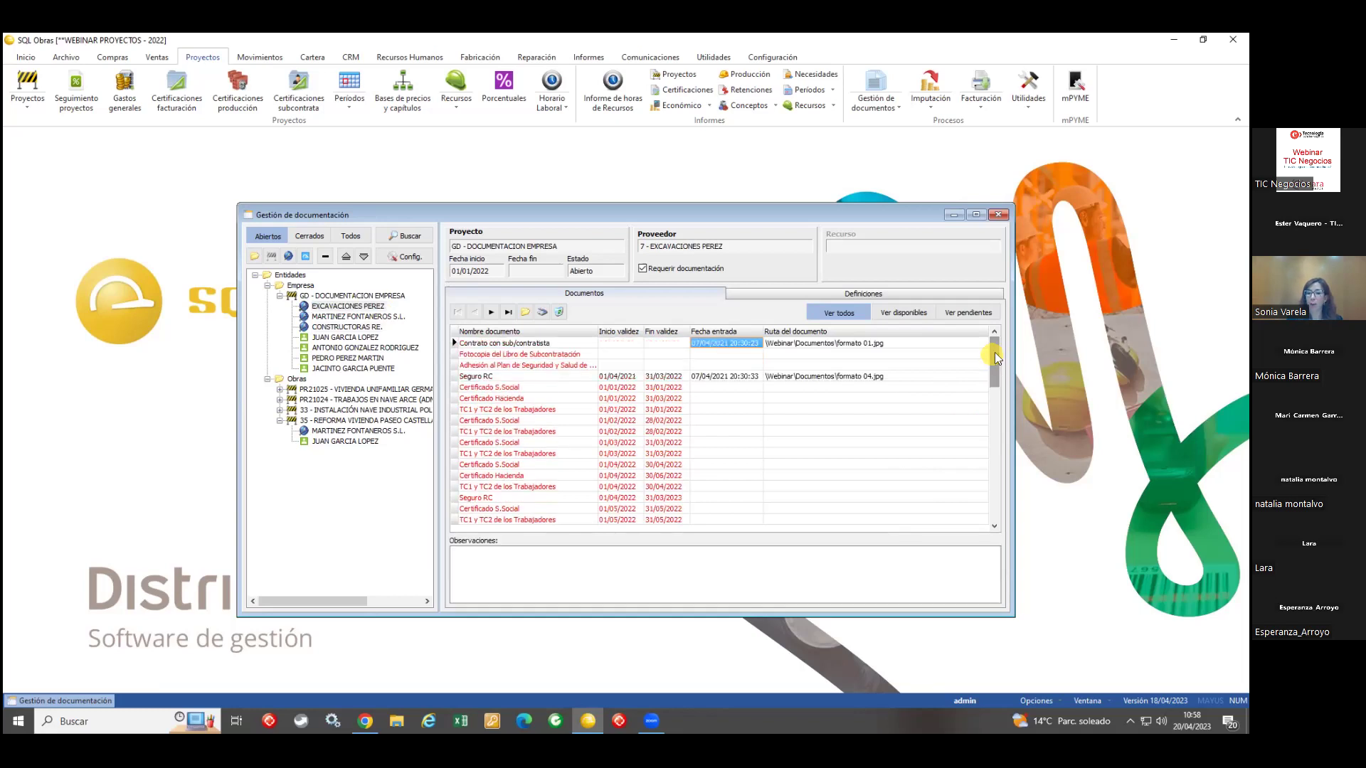
Step: Filter EXCAVACIONES PEREZ's documents to the available ones, then review the available and full document lists of the first worker under GD - DOCUMENTACION EMPRESA
{"action": "left_click", "coordinate": [904, 313]}
{"action": "left_click", "coordinate": [810, 354]}
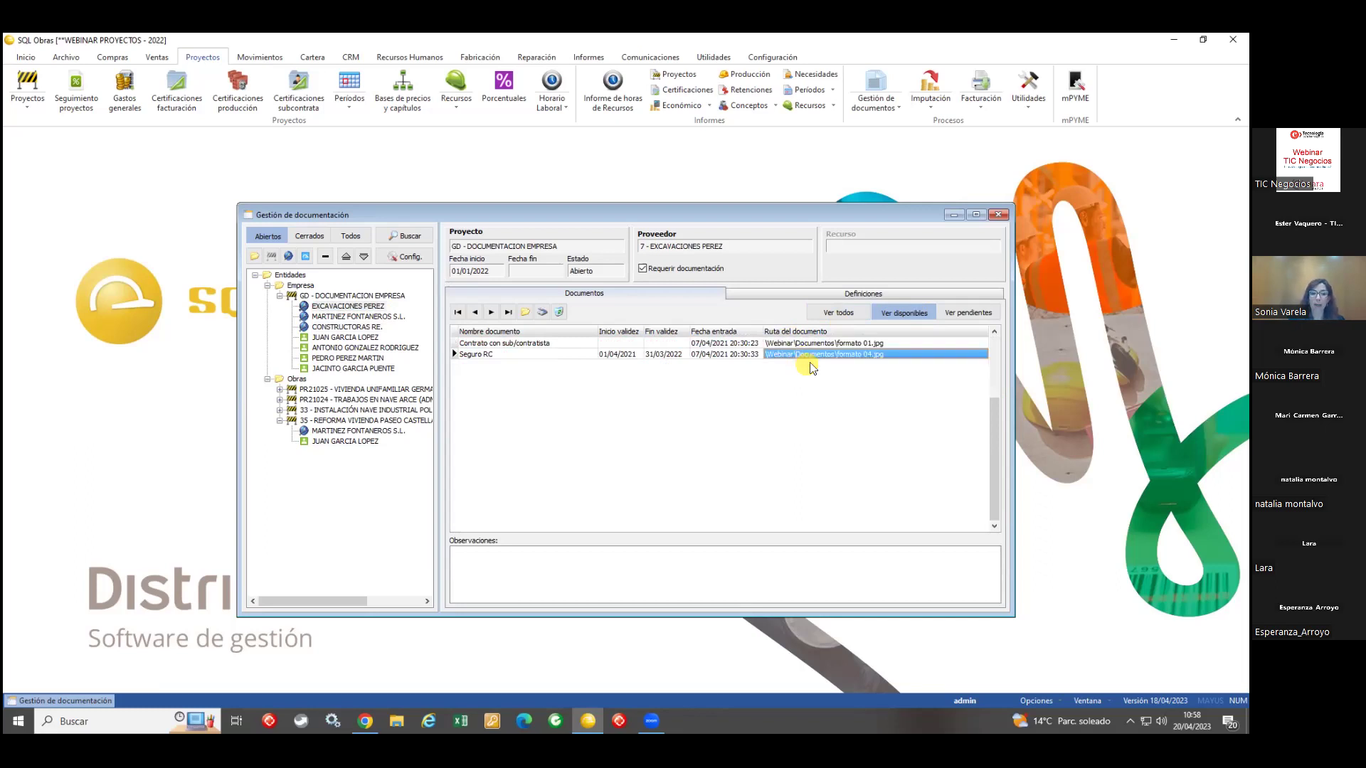
{"action": "left_click", "coordinate": [368, 339]}
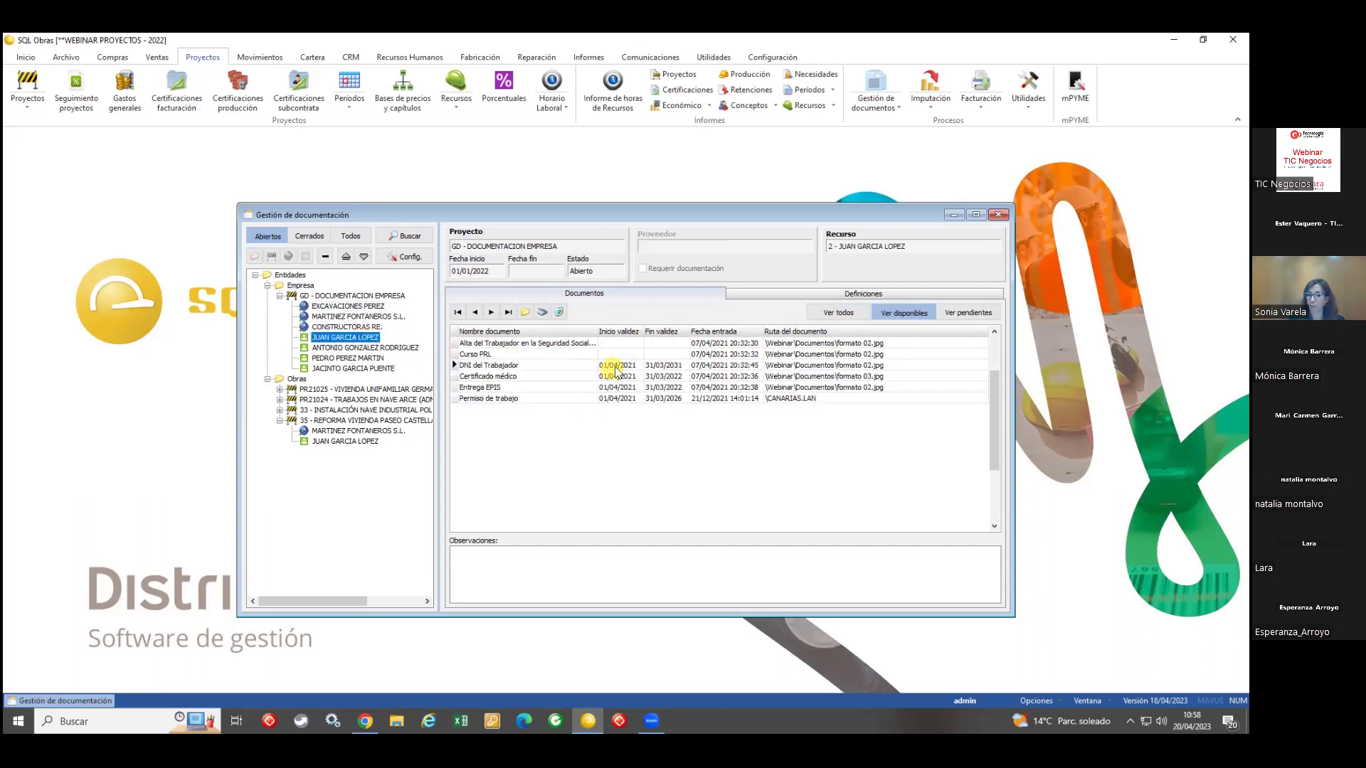
{"action": "left_click", "coordinate": [843, 315]}
{"action": "left_click", "coordinate": [652, 453]}
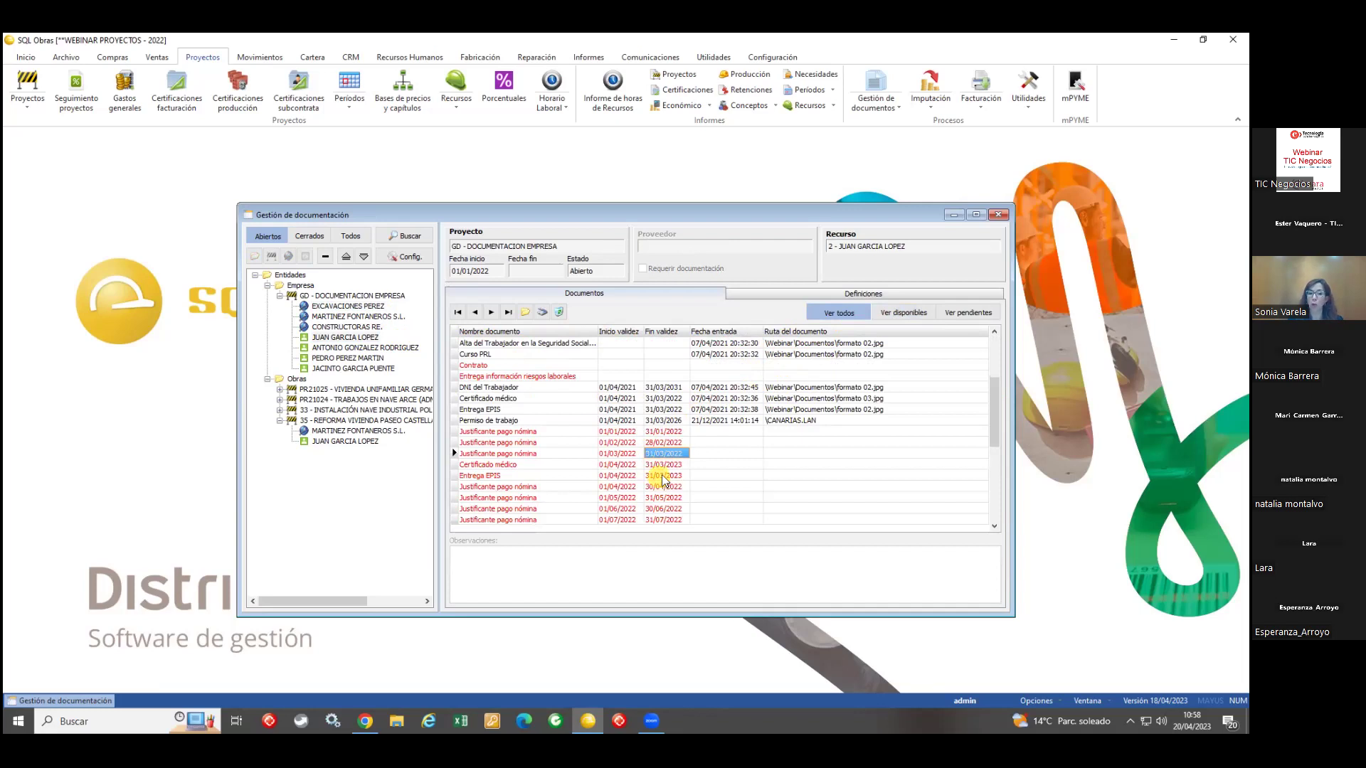
Step: Open the documentation request process, list the pending documents, and review those of EXCAVACIONES PEREZ and CONSTRUCTORAS RE
{"action": "left_click", "coordinate": [889, 109]}
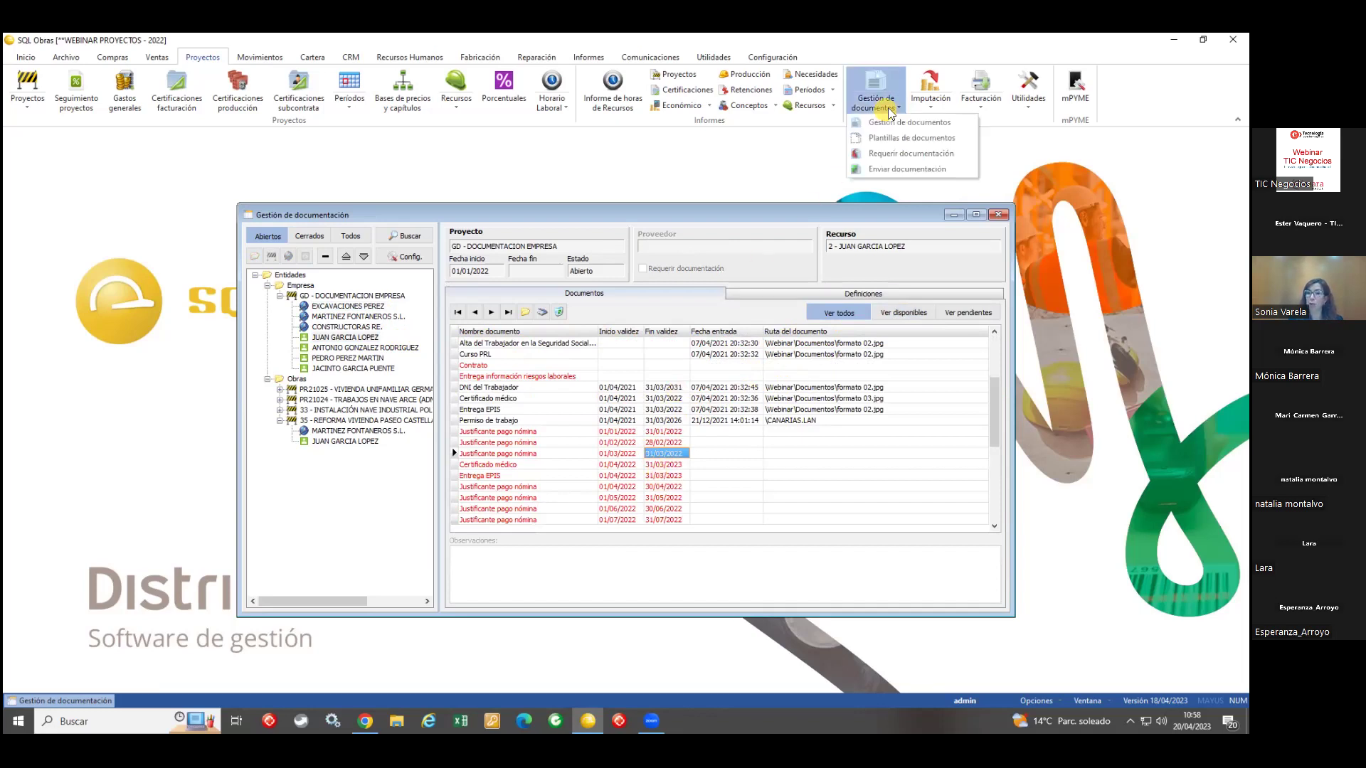
{"action": "left_click", "coordinate": [894, 154]}
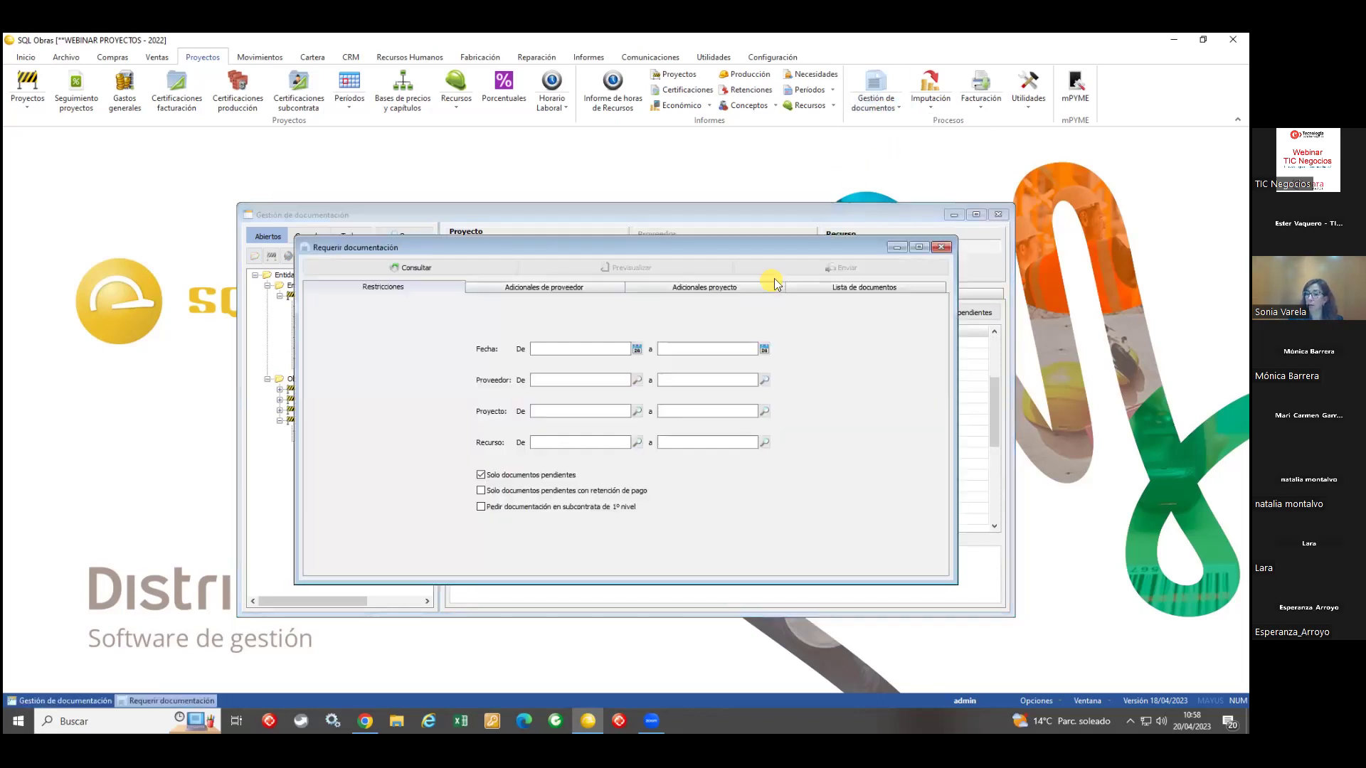
{"action": "left_click", "coordinate": [815, 283]}
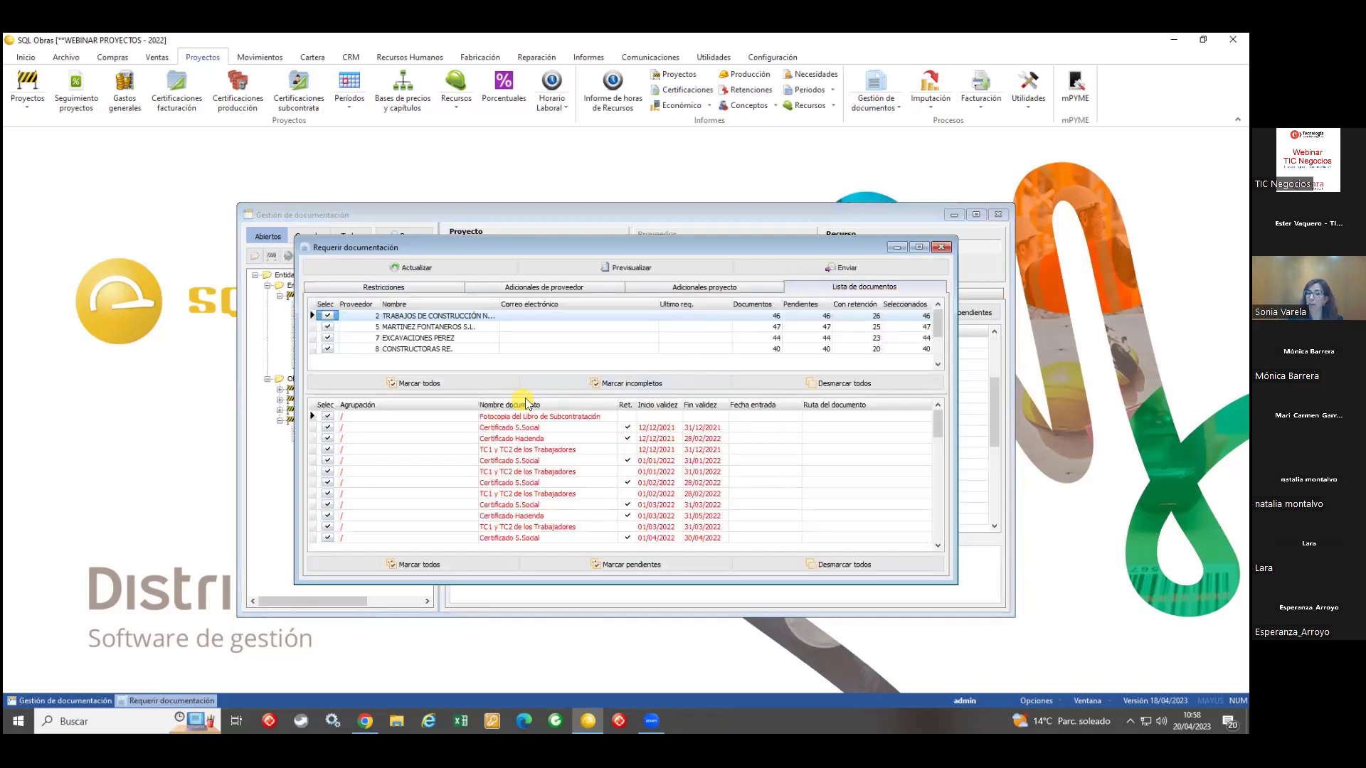
{"action": "left_click", "coordinate": [469, 337]}
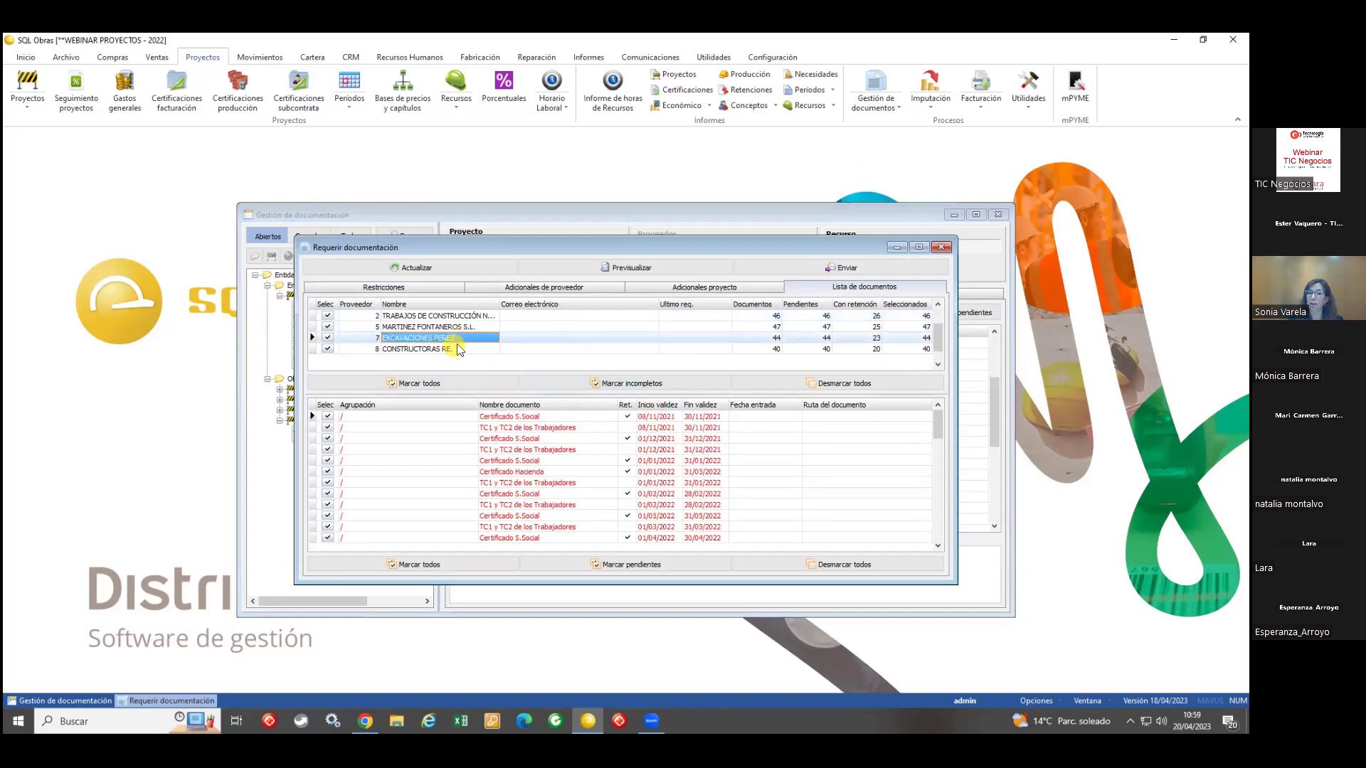
{"action": "left_click", "coordinate": [459, 348]}
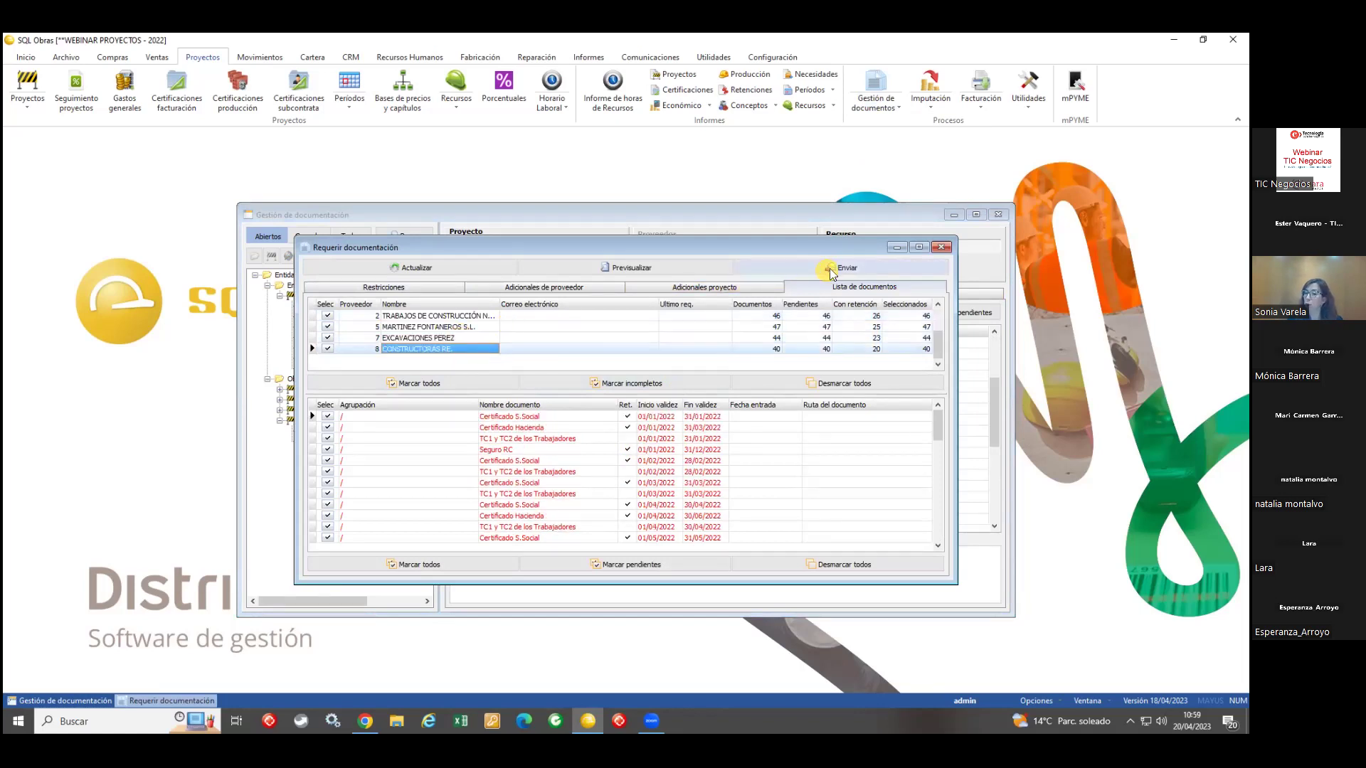
Step: Preview the documentation request for CONSTRUCTORAS RE., then close the preview and both documentation windows
{"action": "left_click", "coordinate": [635, 269]}
{"action": "scroll", "coordinate": [823, 312], "scroll_direction": "down", "scroll_amount": 2}
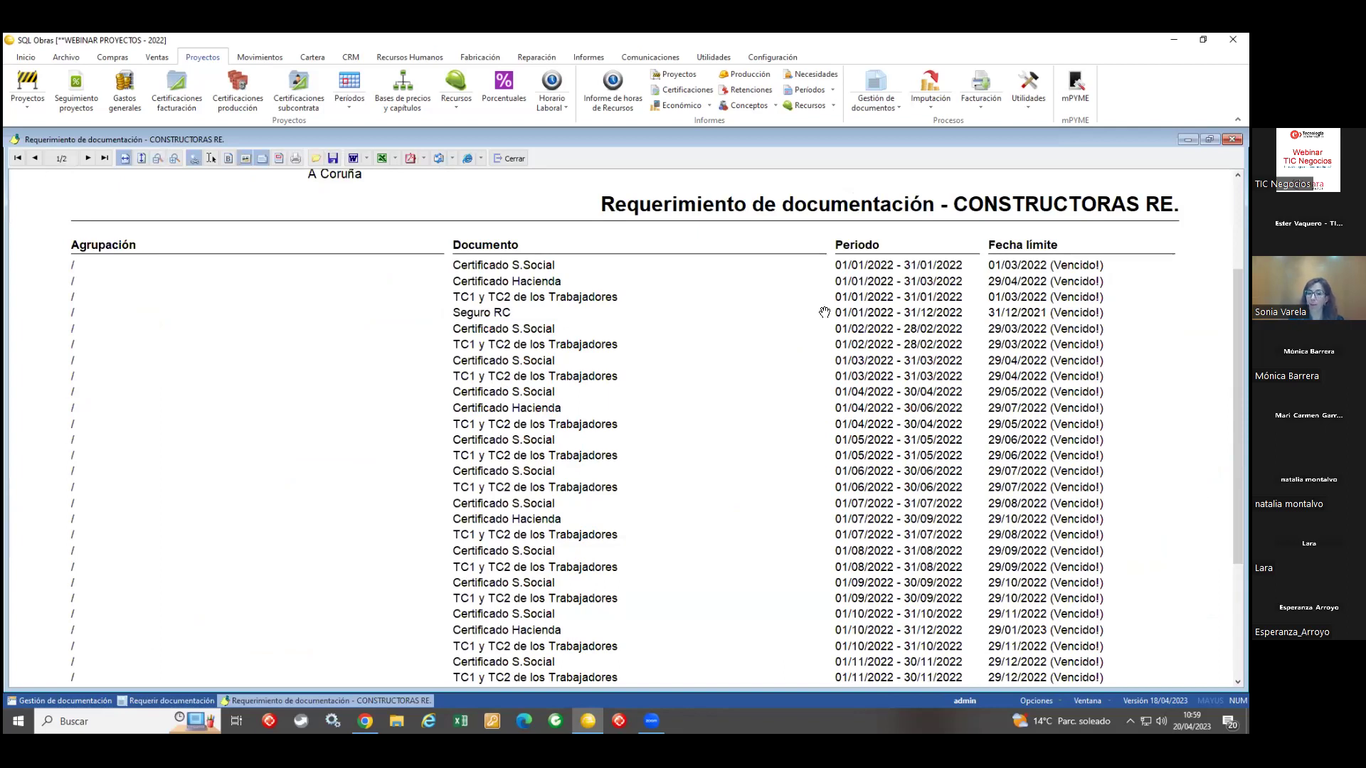
{"action": "left_click", "coordinate": [509, 158]}
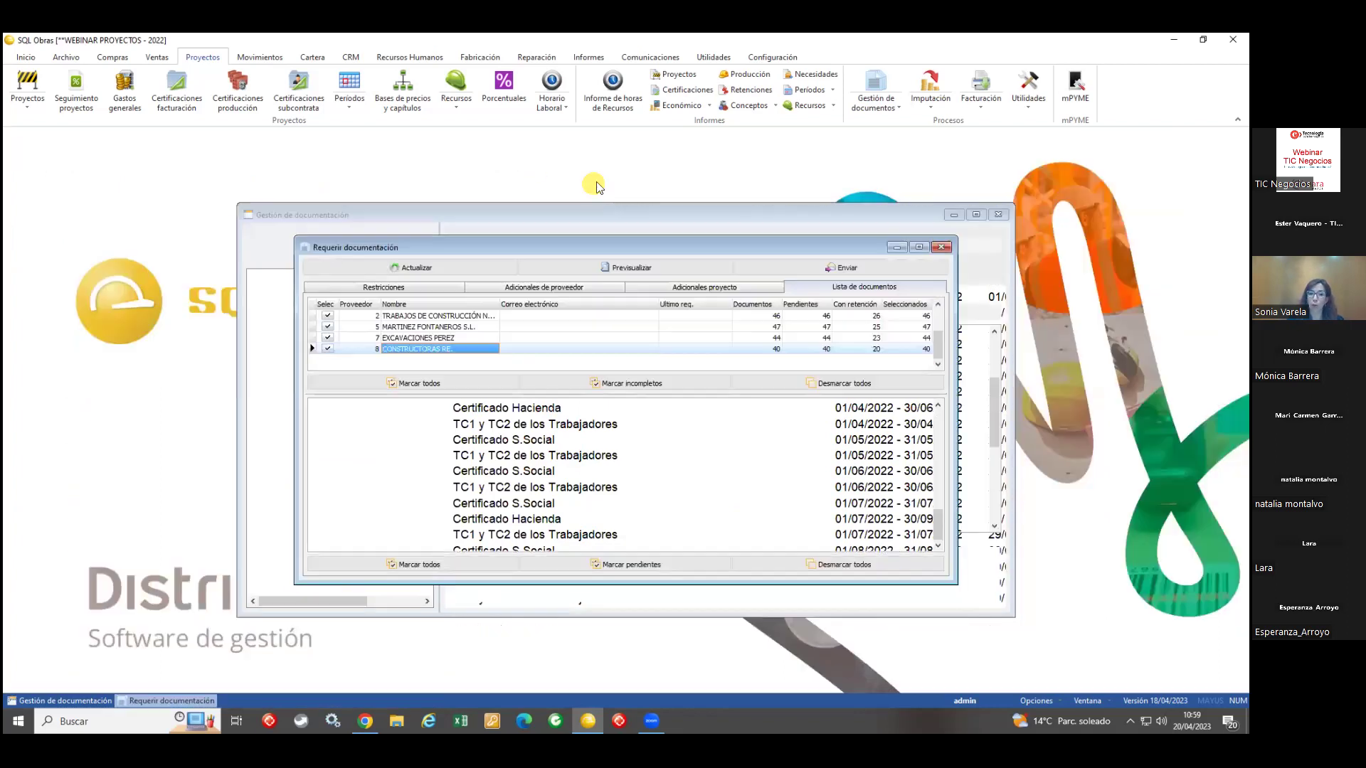
{"action": "left_click", "coordinate": [939, 247]}
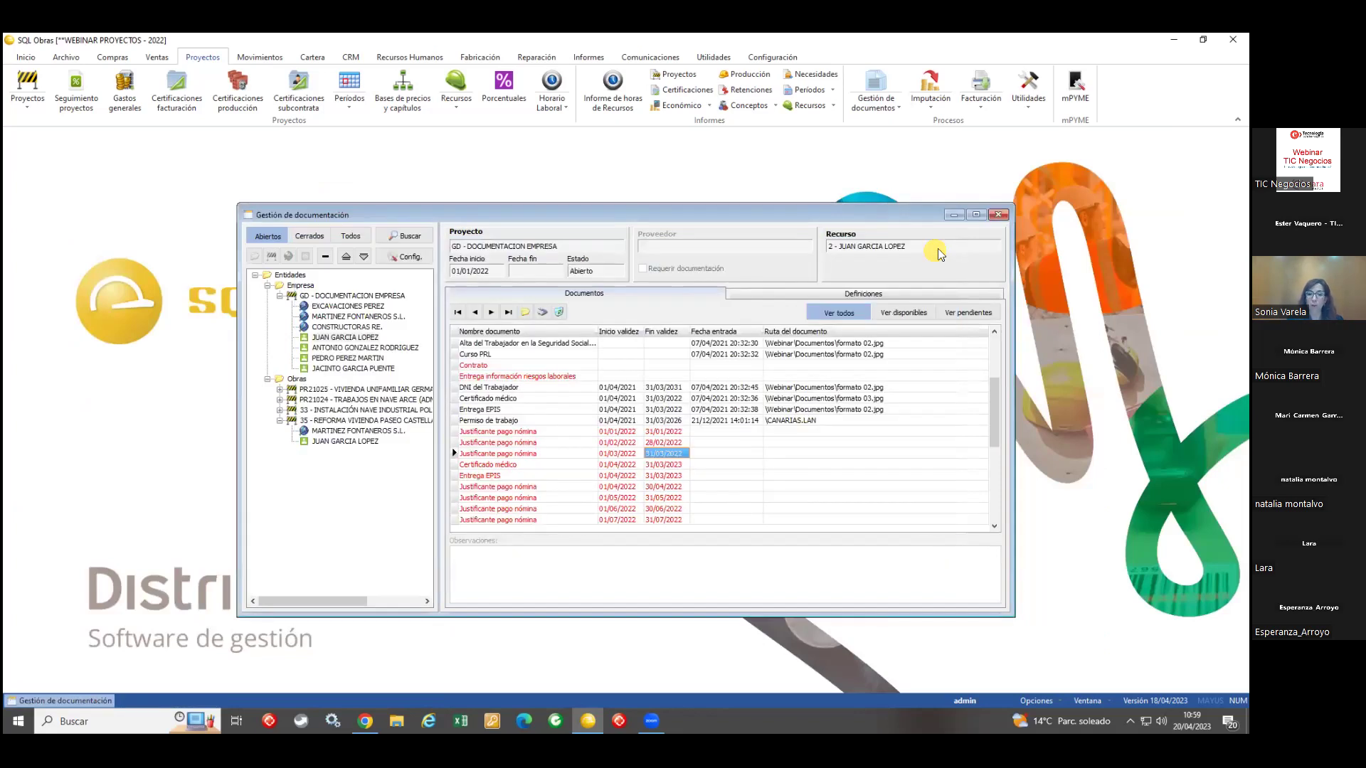
{"action": "left_click", "coordinate": [998, 215]}
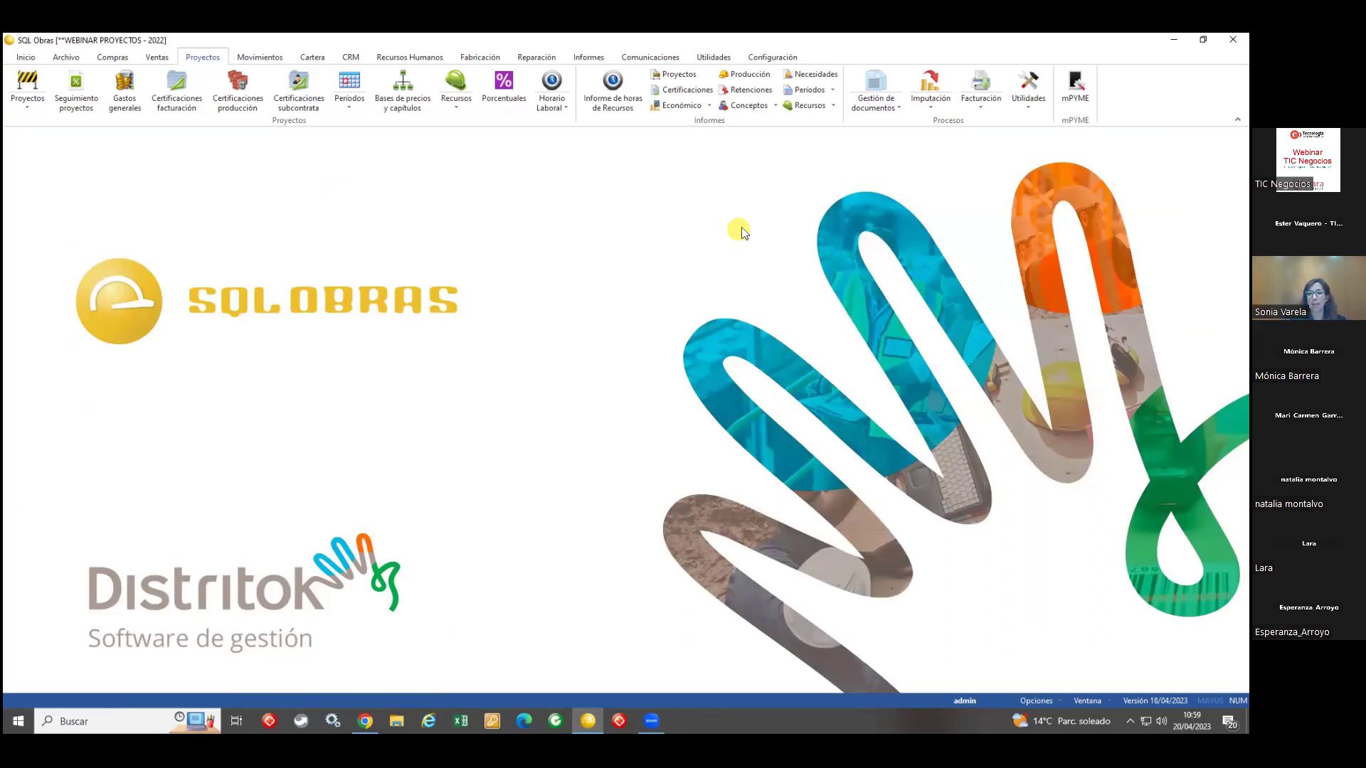
Step: Open the repair orders and go to order 16, AVERÍA CALDERA
{"action": "left_click", "coordinate": [535, 57]}
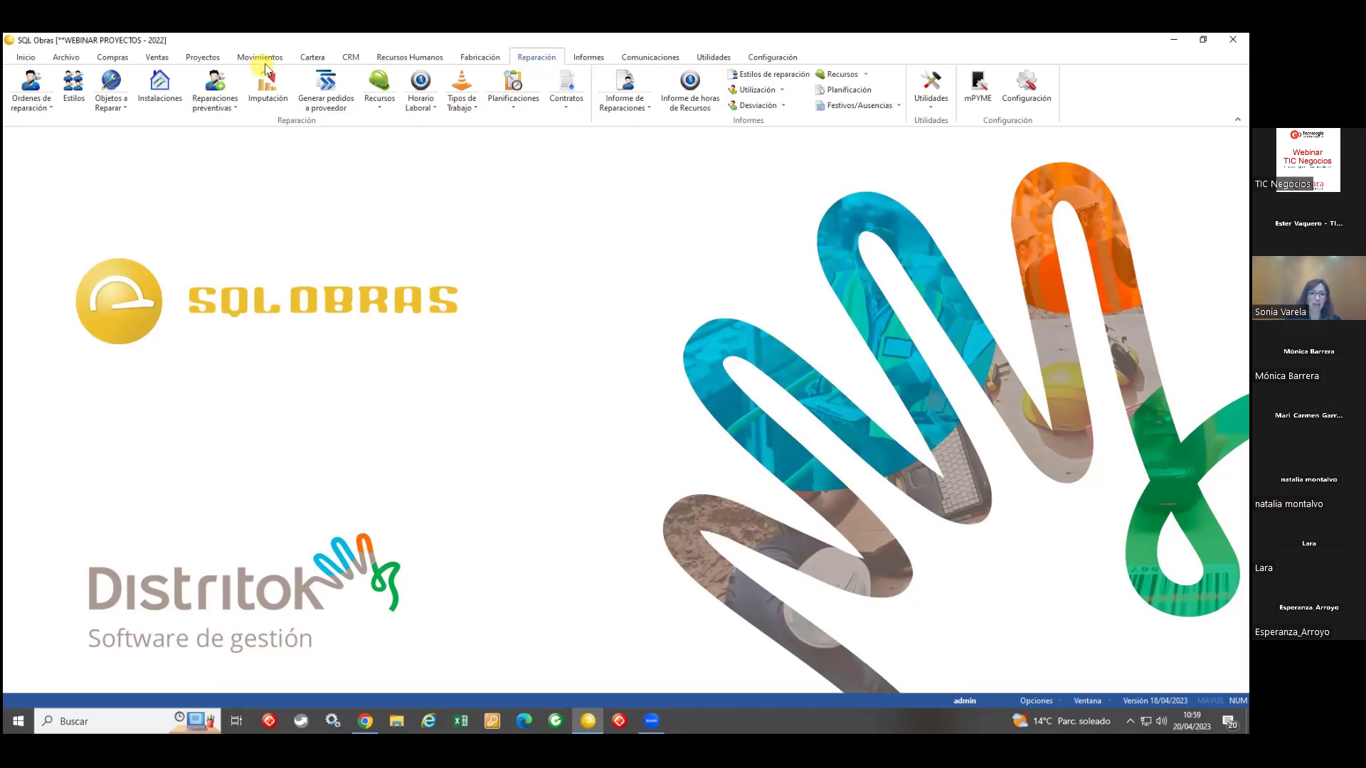
{"action": "left_click", "coordinate": [37, 81]}
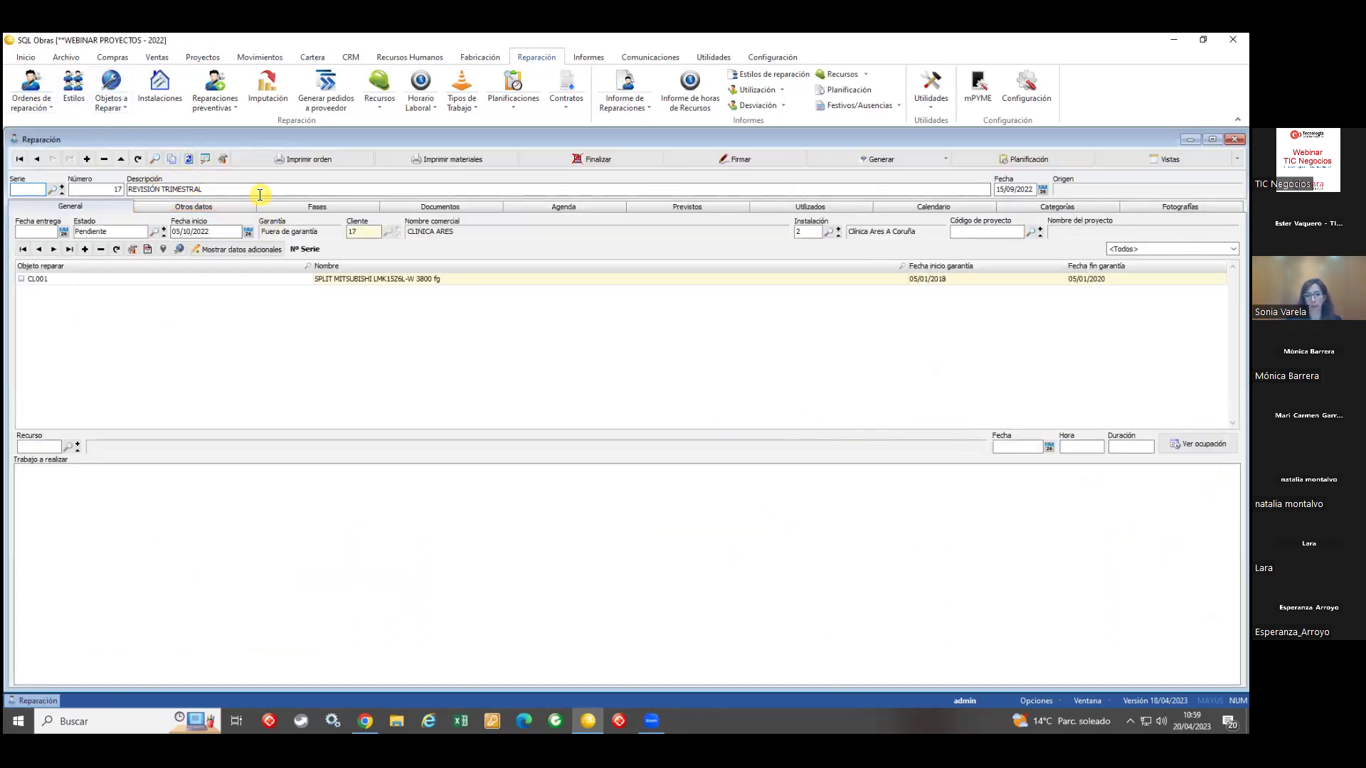
{"action": "left_click", "coordinate": [37, 160]}
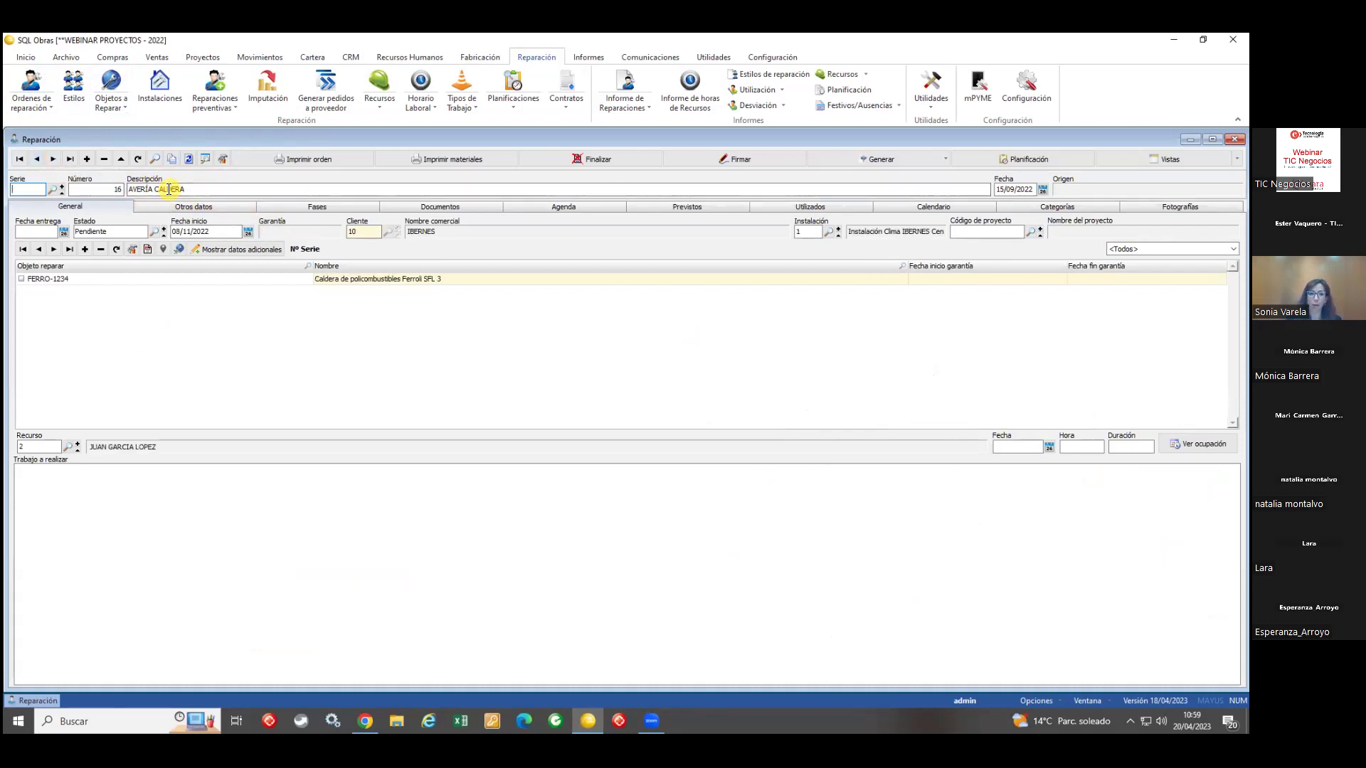
Step: Review the status, the repair object FERRO-1234 and the assigned resource of repair order 16
{"action": "left_click", "coordinate": [114, 232]}
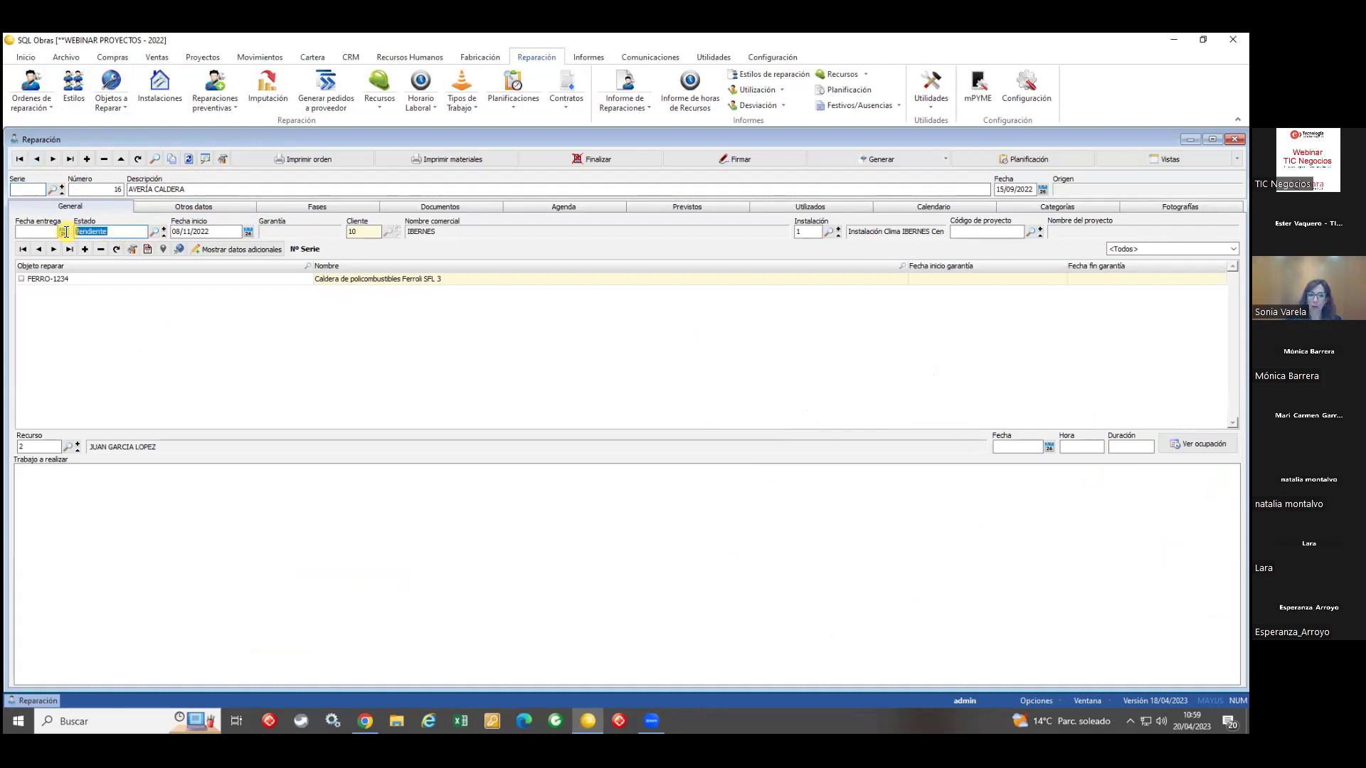
{"action": "left_click", "coordinate": [358, 279]}
{"action": "left_click", "coordinate": [297, 281]}
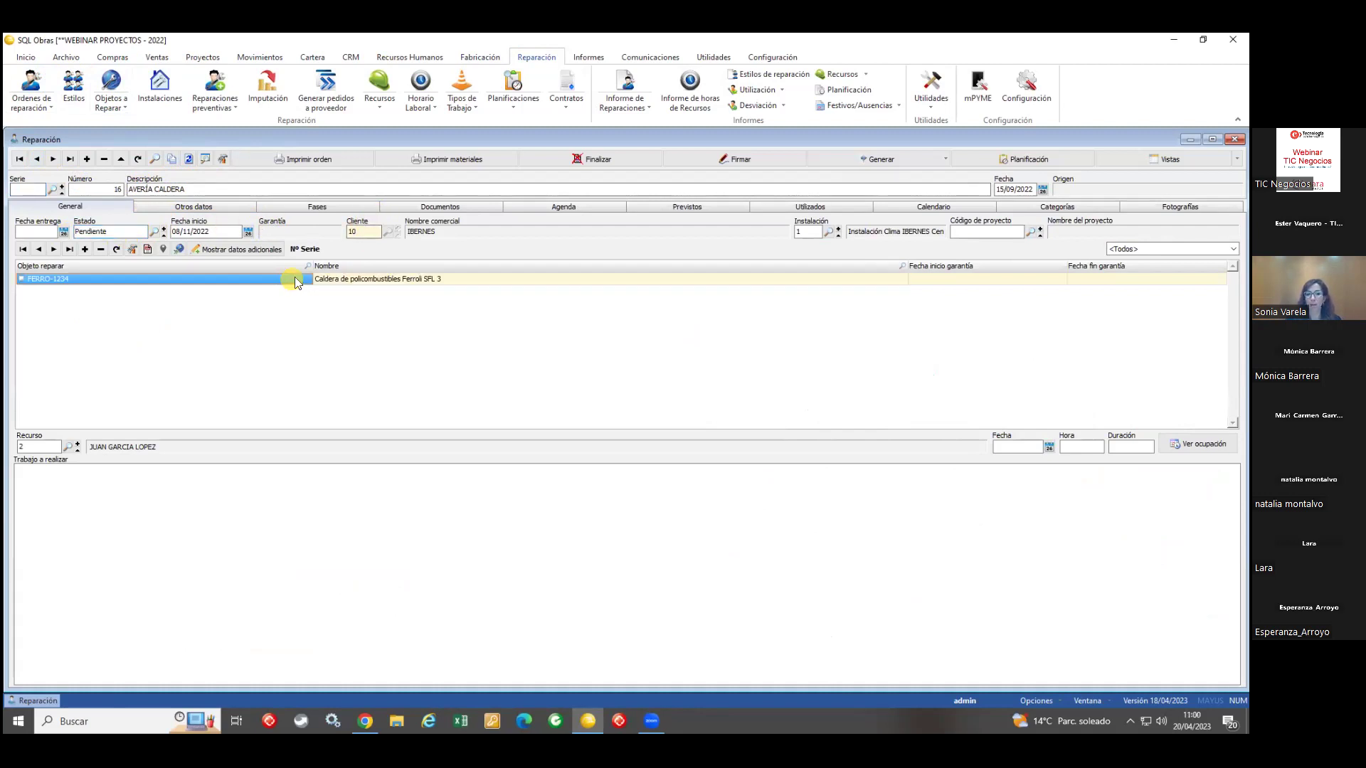
{"action": "left_click", "coordinate": [352, 281]}
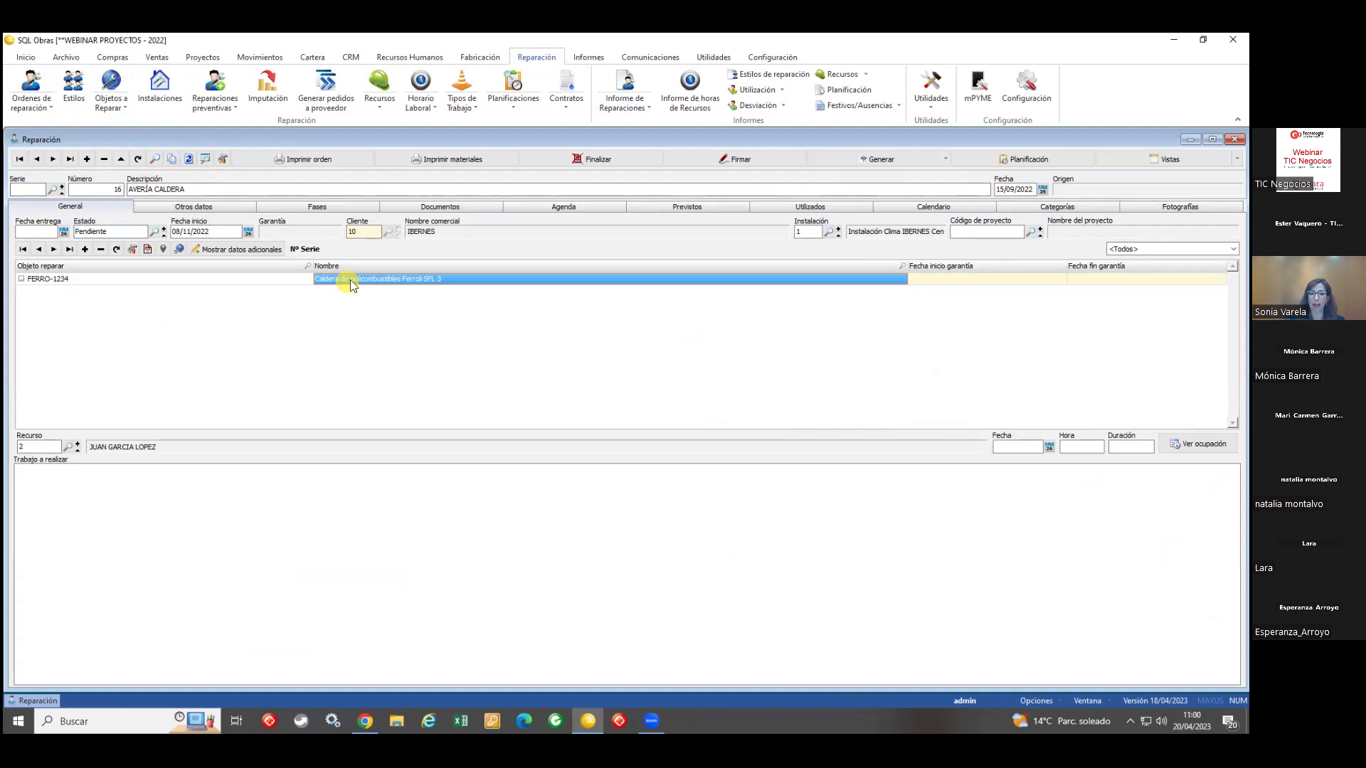
{"action": "left_click", "coordinate": [290, 283]}
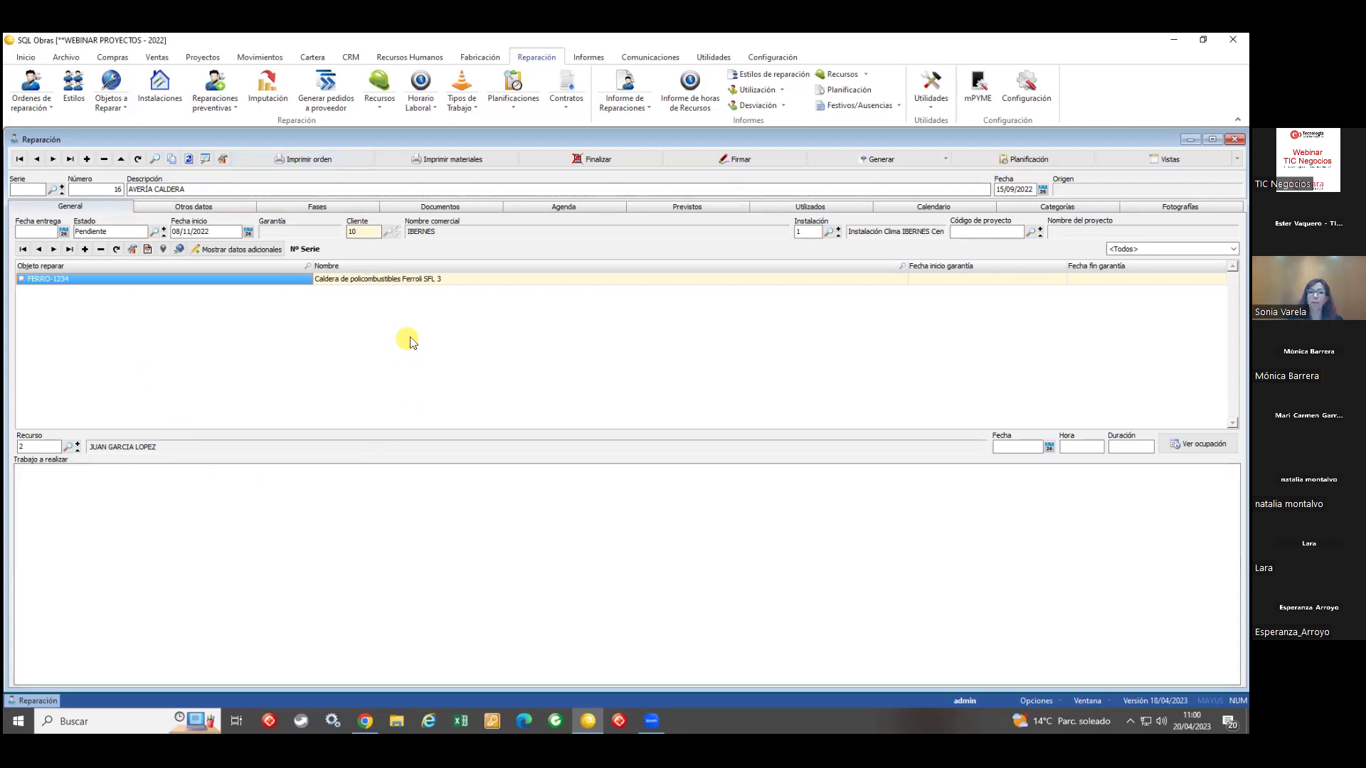
{"action": "left_click", "coordinate": [46, 445]}
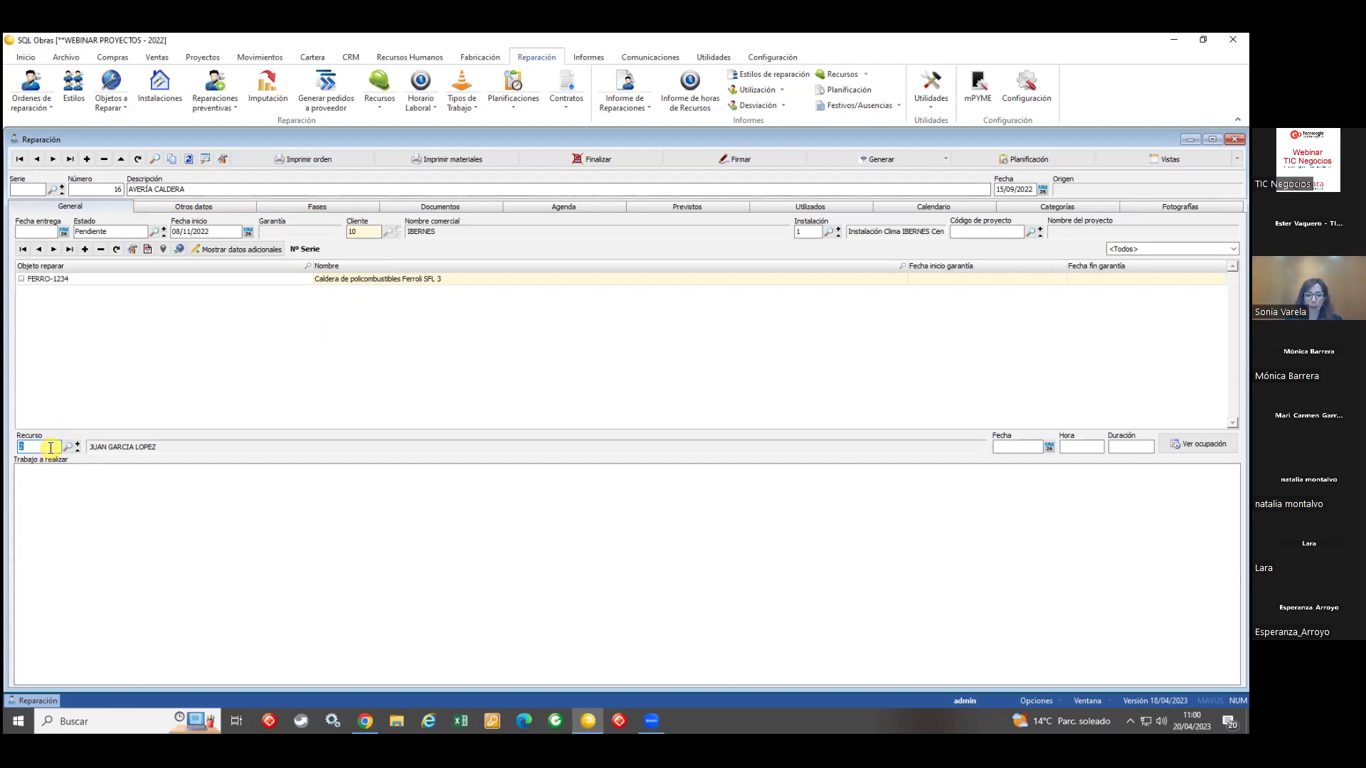
Step: Switch to the mobile web app in the browser and open repair order 16, AVERÍA CALDERA, from its repair orders
{"action": "key", "text": "alt+Tab"}
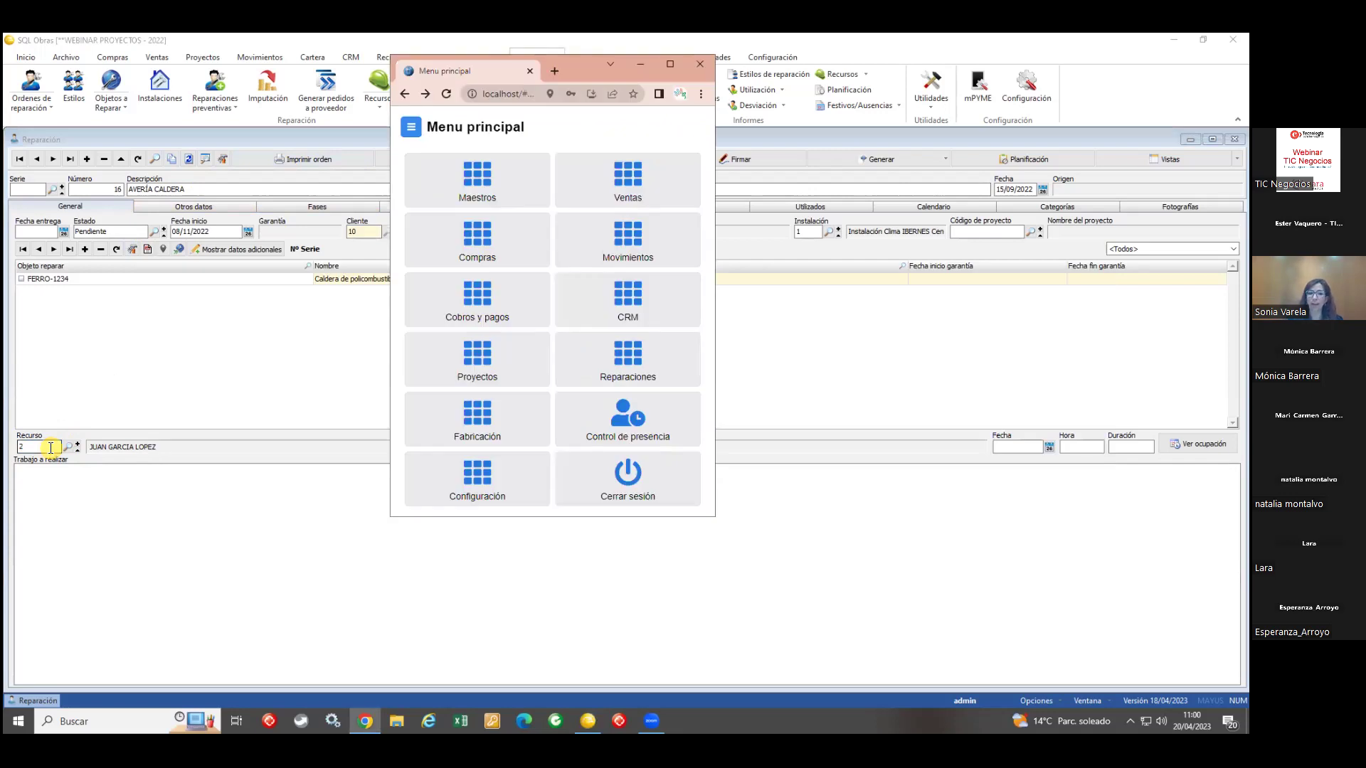
{"action": "left_click", "coordinate": [623, 363]}
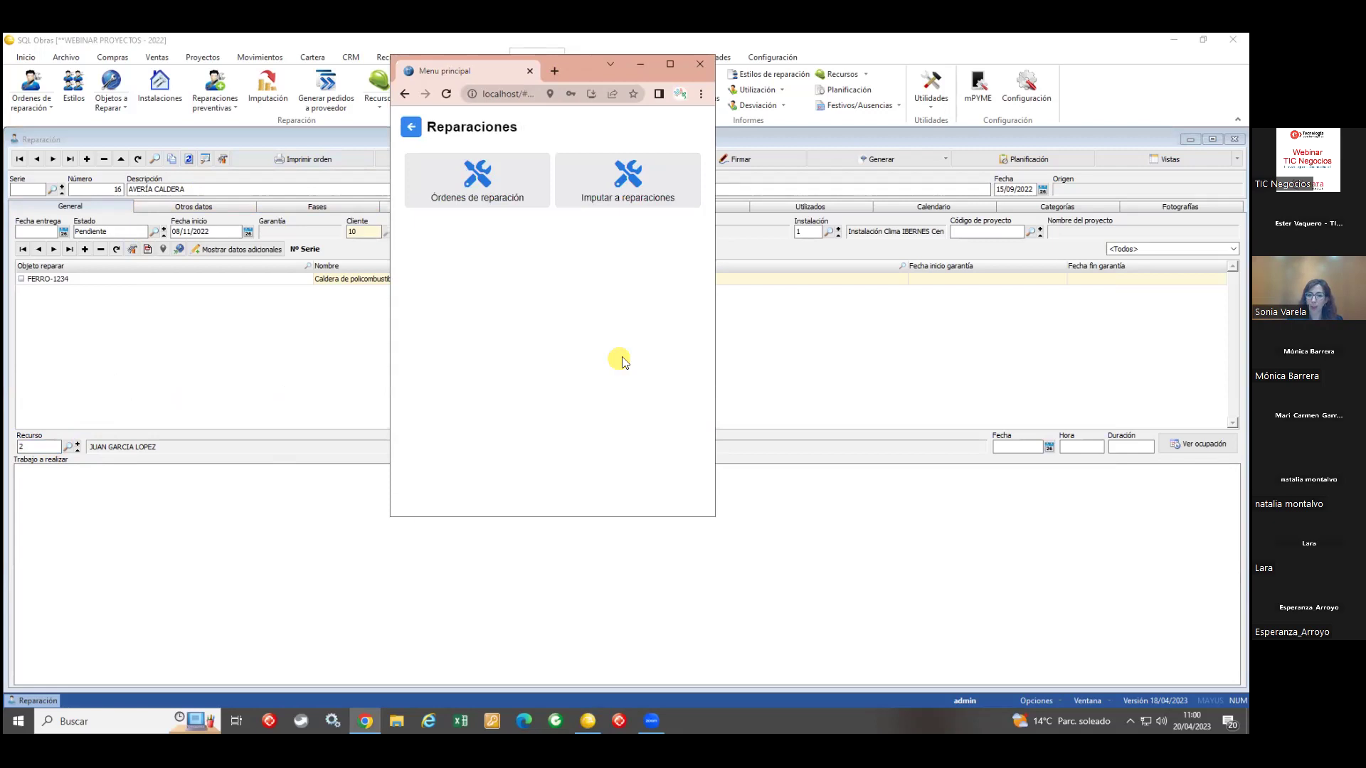
{"action": "left_click", "coordinate": [504, 196]}
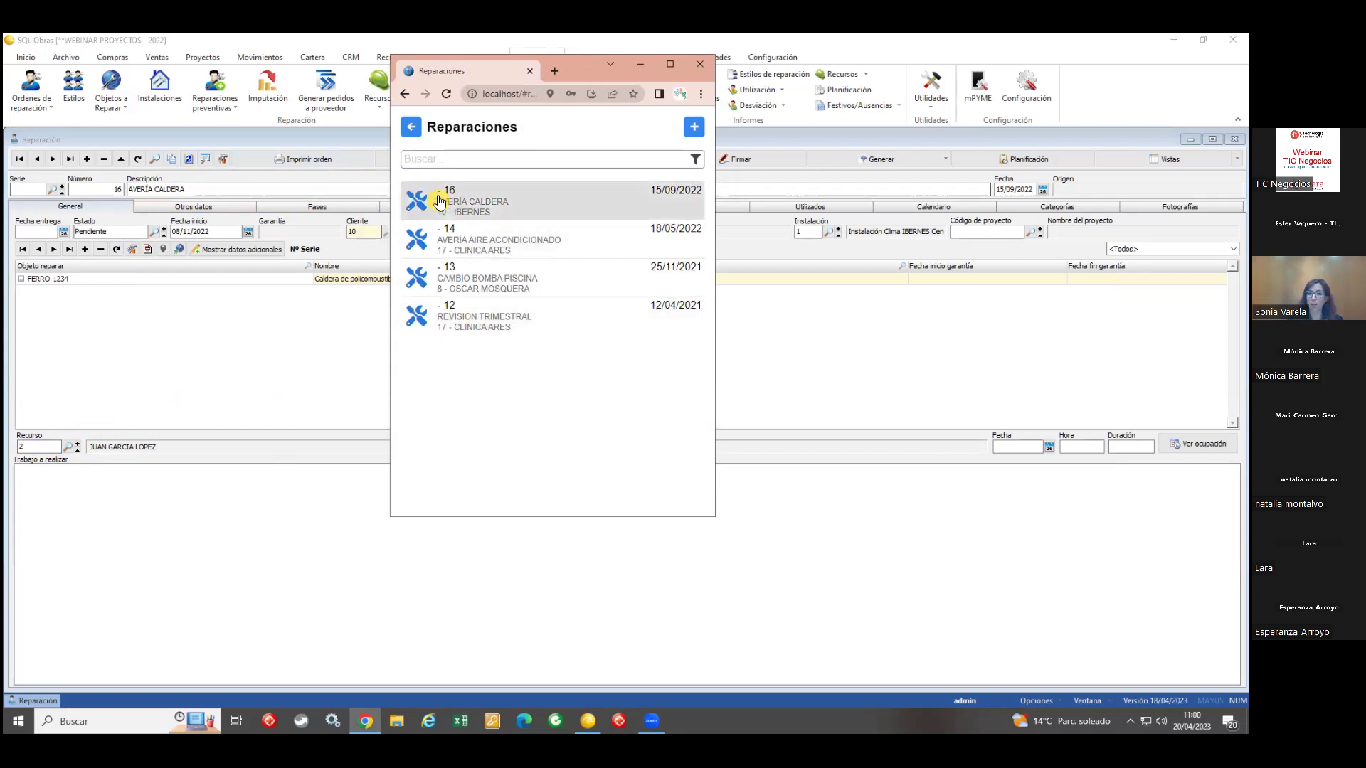
{"action": "left_click", "coordinate": [519, 204]}
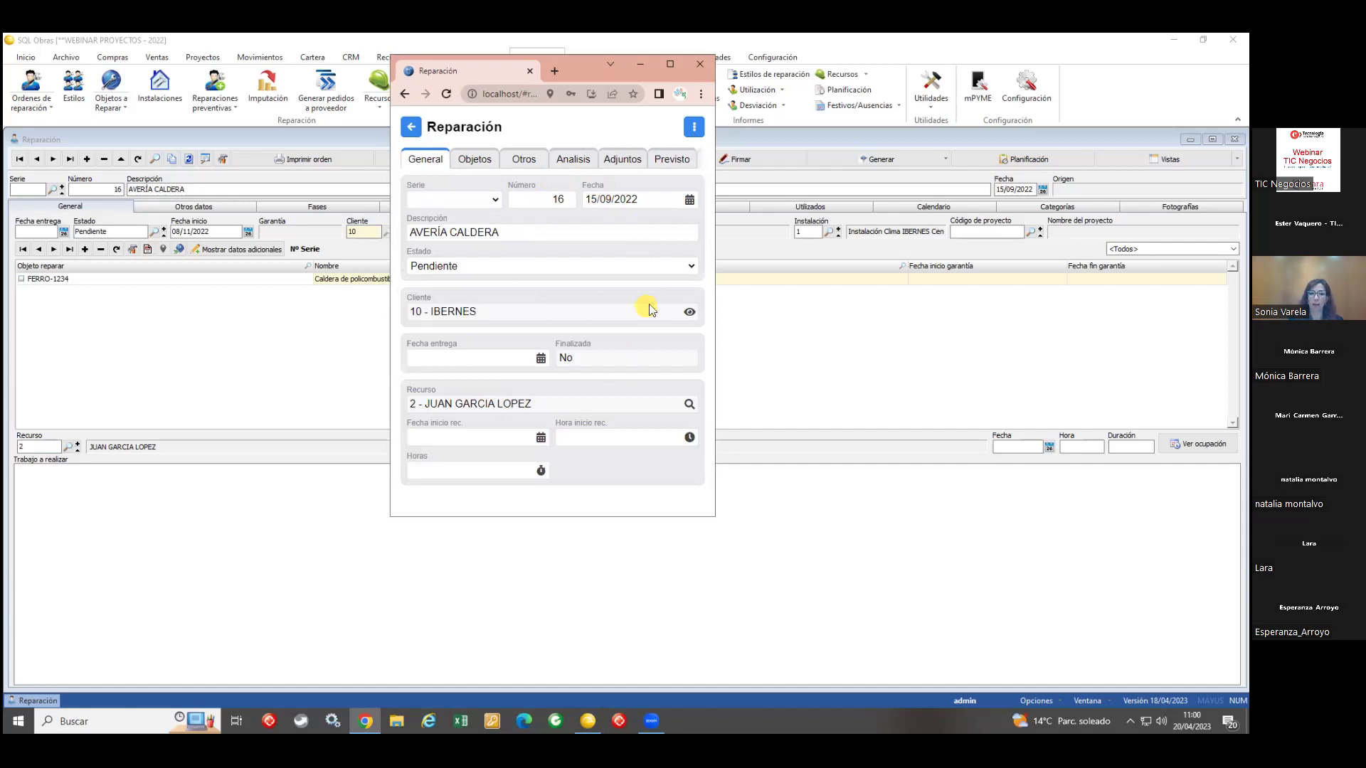
Step: Check the client data of order 16 and the repair history of object FERRO-1234, cancelling both without changes
{"action": "left_click", "coordinate": [687, 313]}
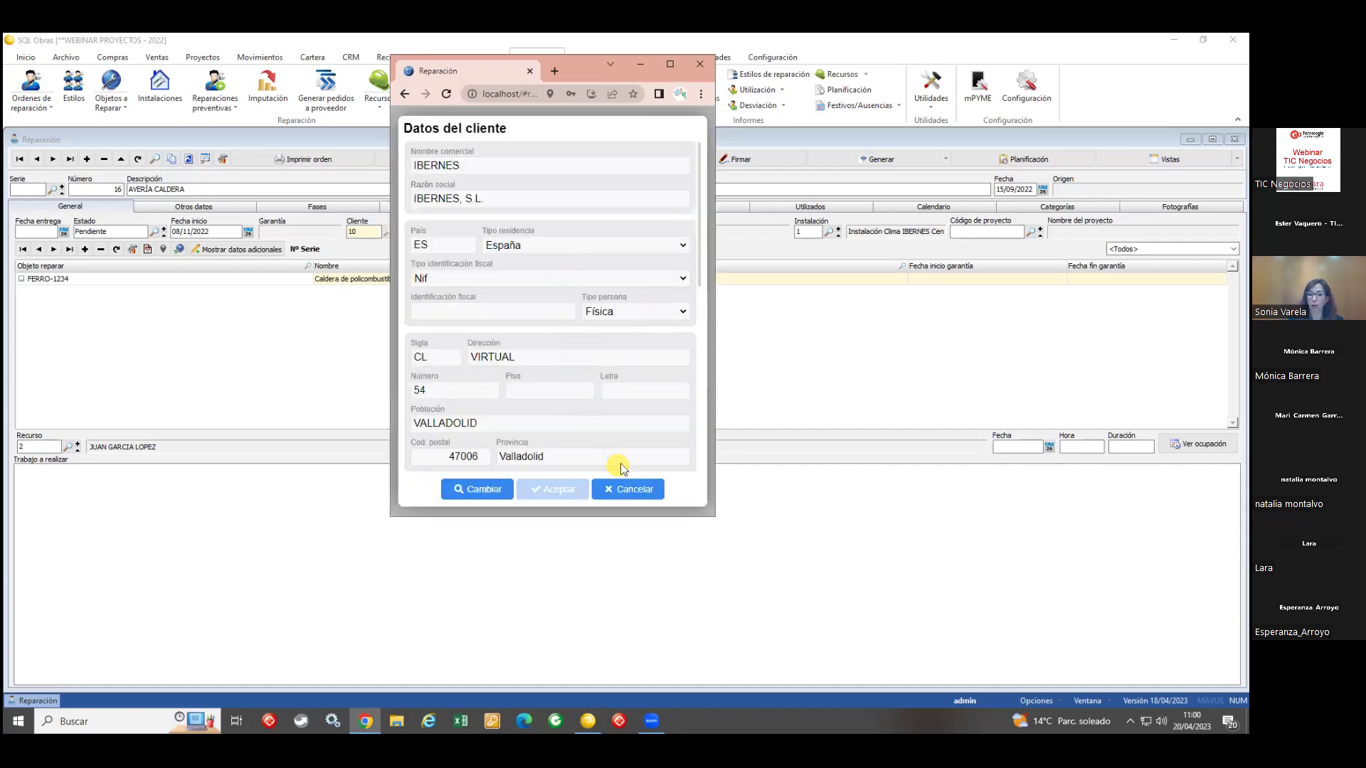
{"action": "left_click", "coordinate": [626, 491]}
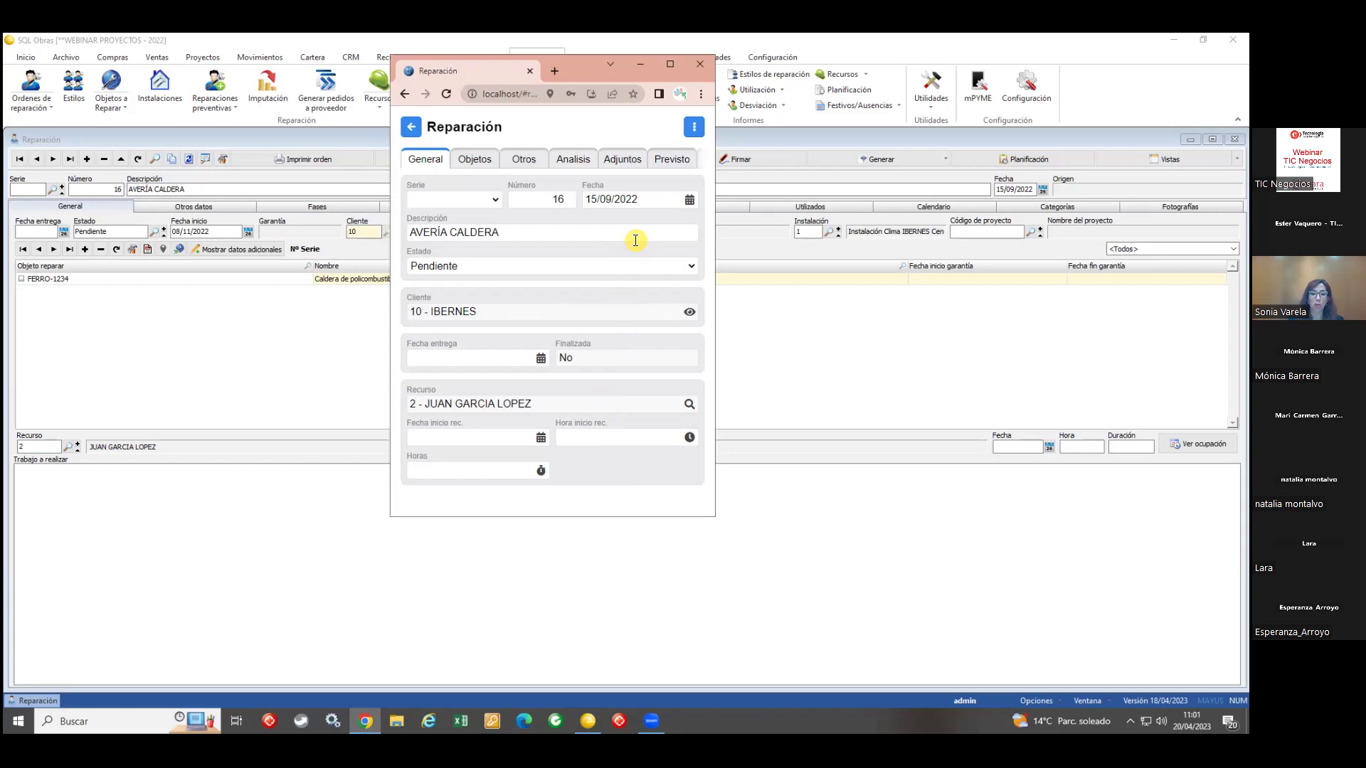
{"action": "left_click", "coordinate": [476, 161]}
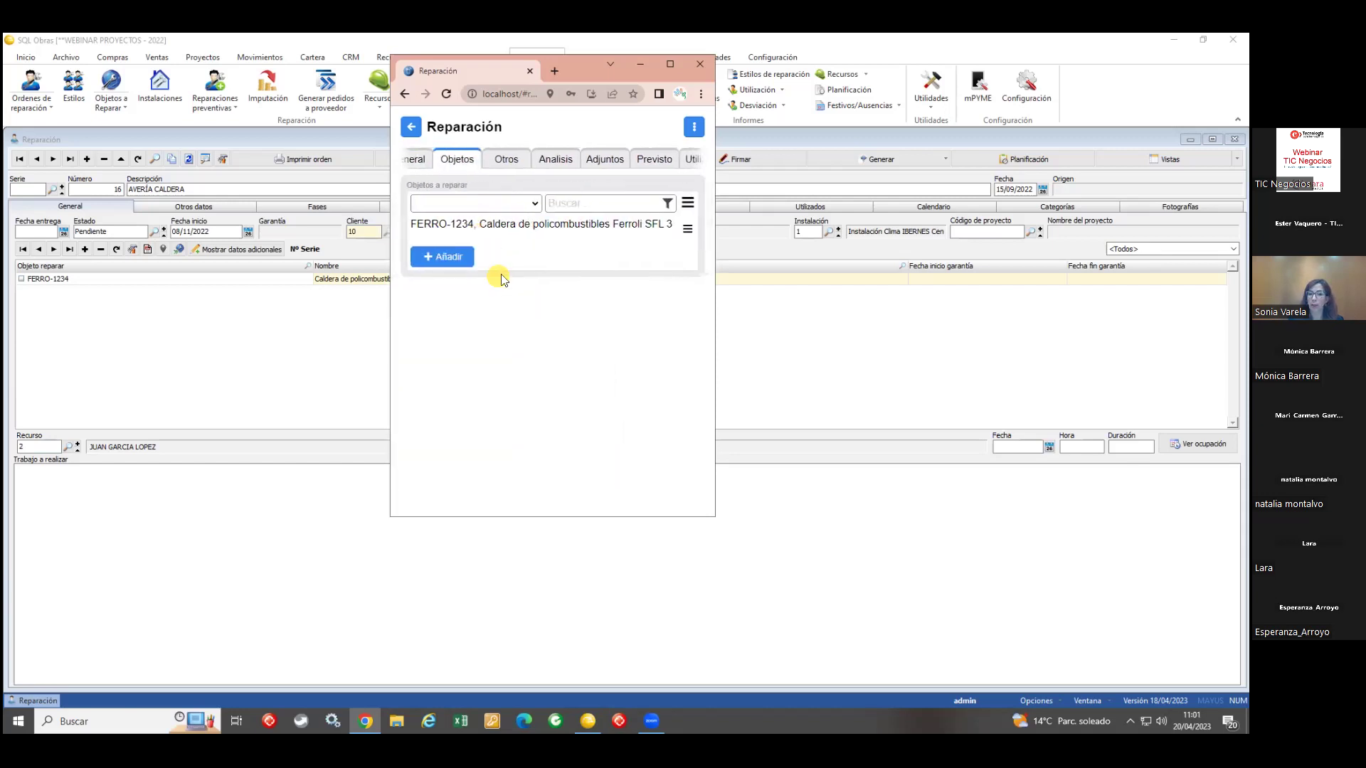
{"action": "left_click", "coordinate": [511, 228]}
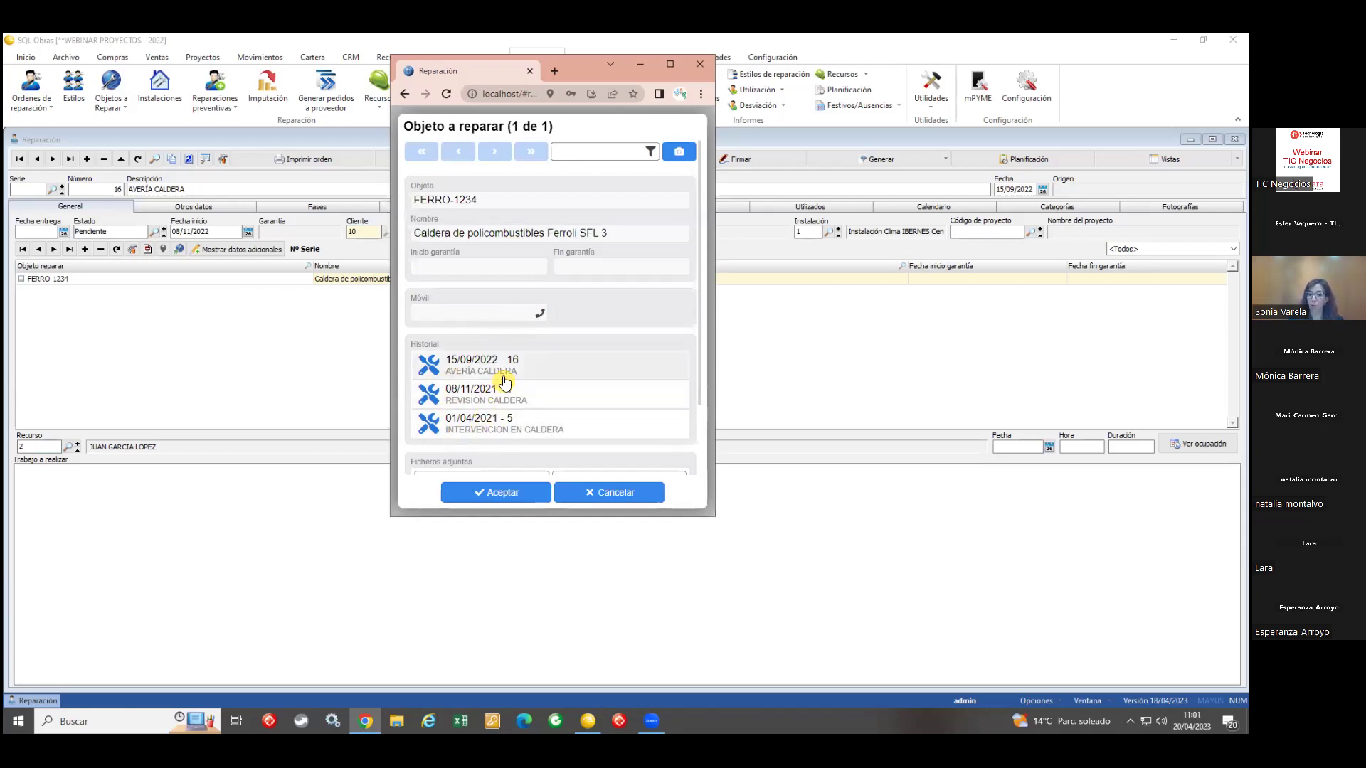
{"action": "left_click", "coordinate": [585, 492]}
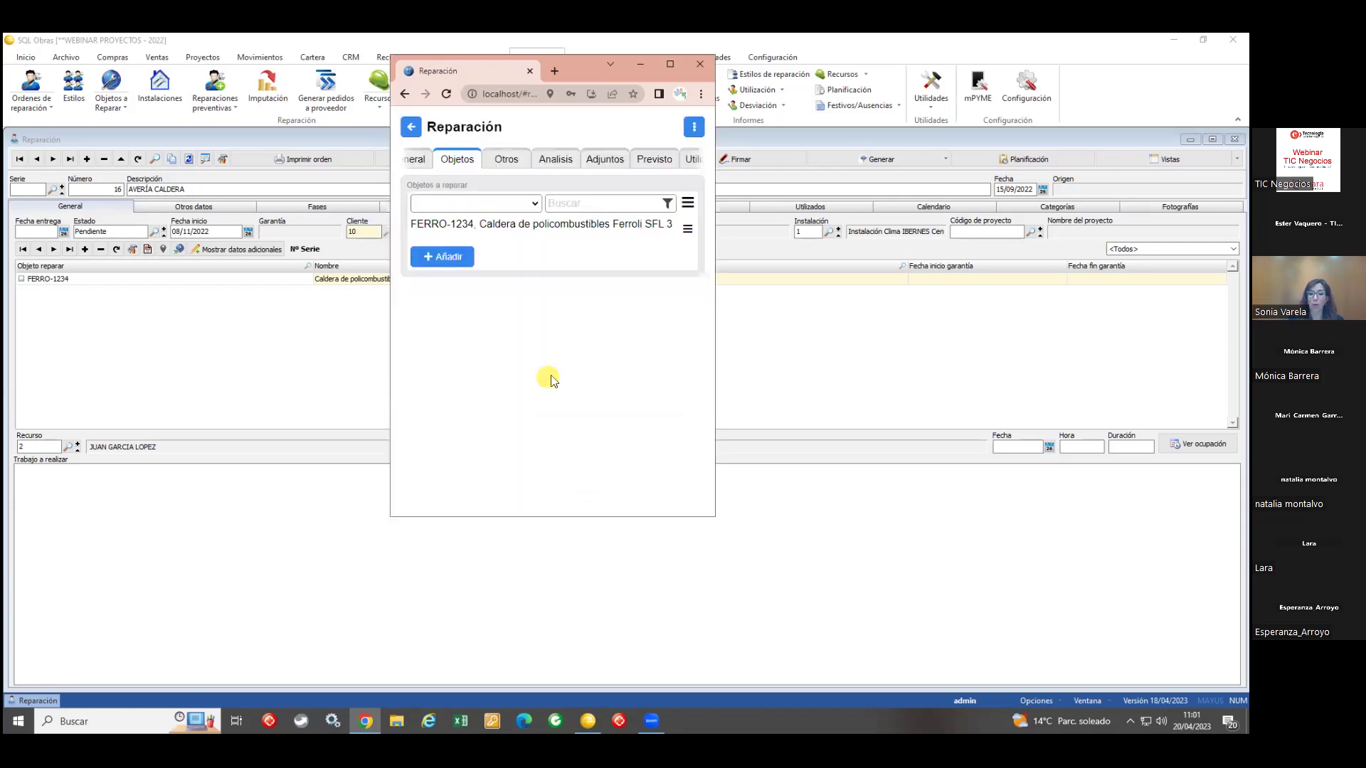
Step: Review order 16's work and observation fields, its attachments, and its used resources and materials
{"action": "left_click", "coordinate": [510, 160]}
{"action": "scroll", "coordinate": [566, 258], "scroll_direction": "down", "scroll_amount": 1}
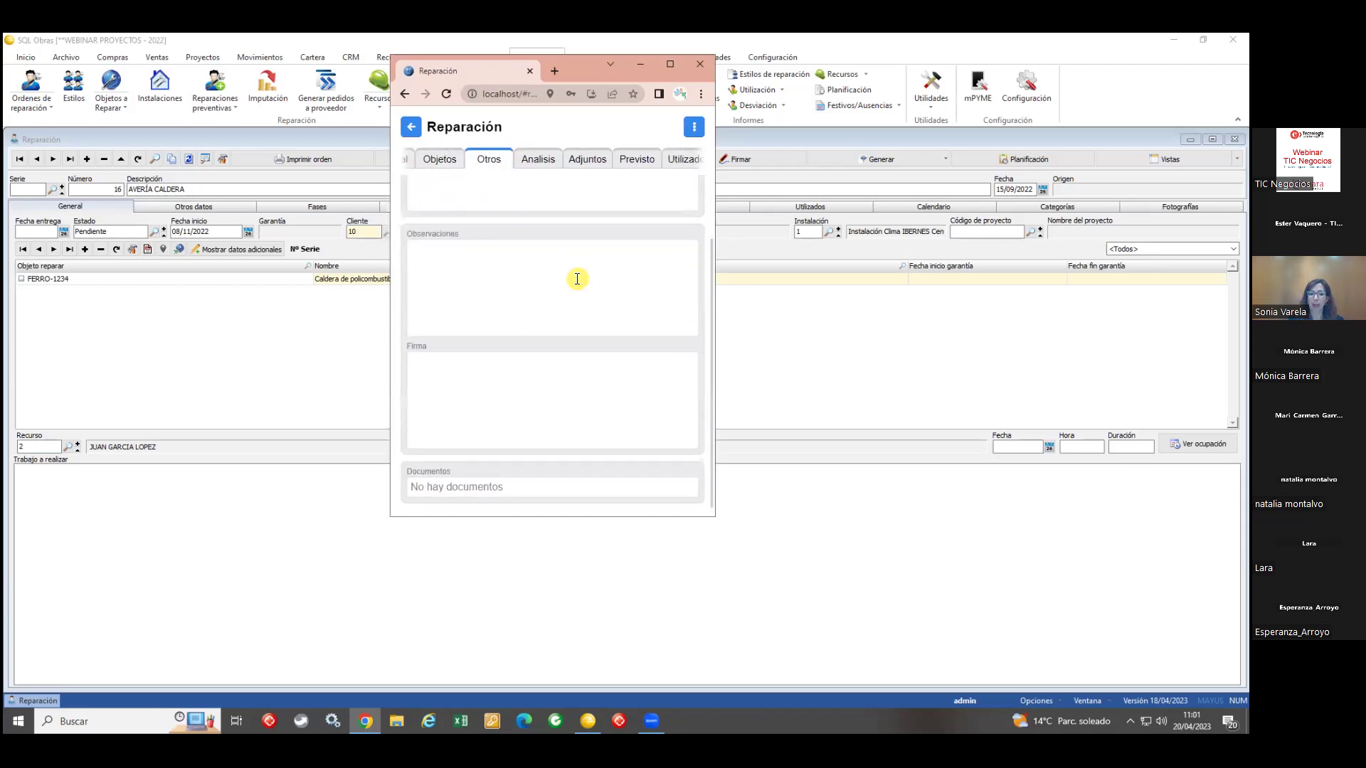
{"action": "scroll", "coordinate": [511, 191], "scroll_direction": "up", "scroll_amount": 1}
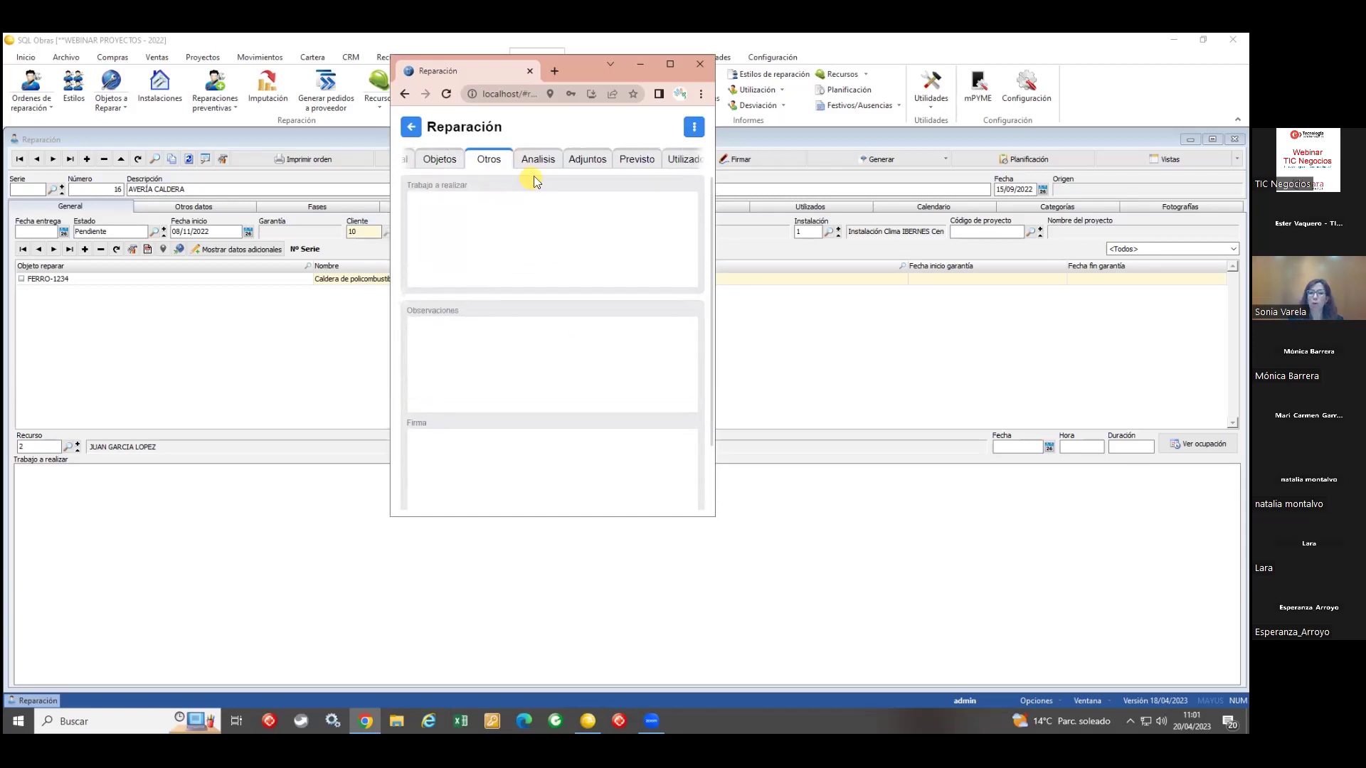
{"action": "left_click", "coordinate": [587, 165]}
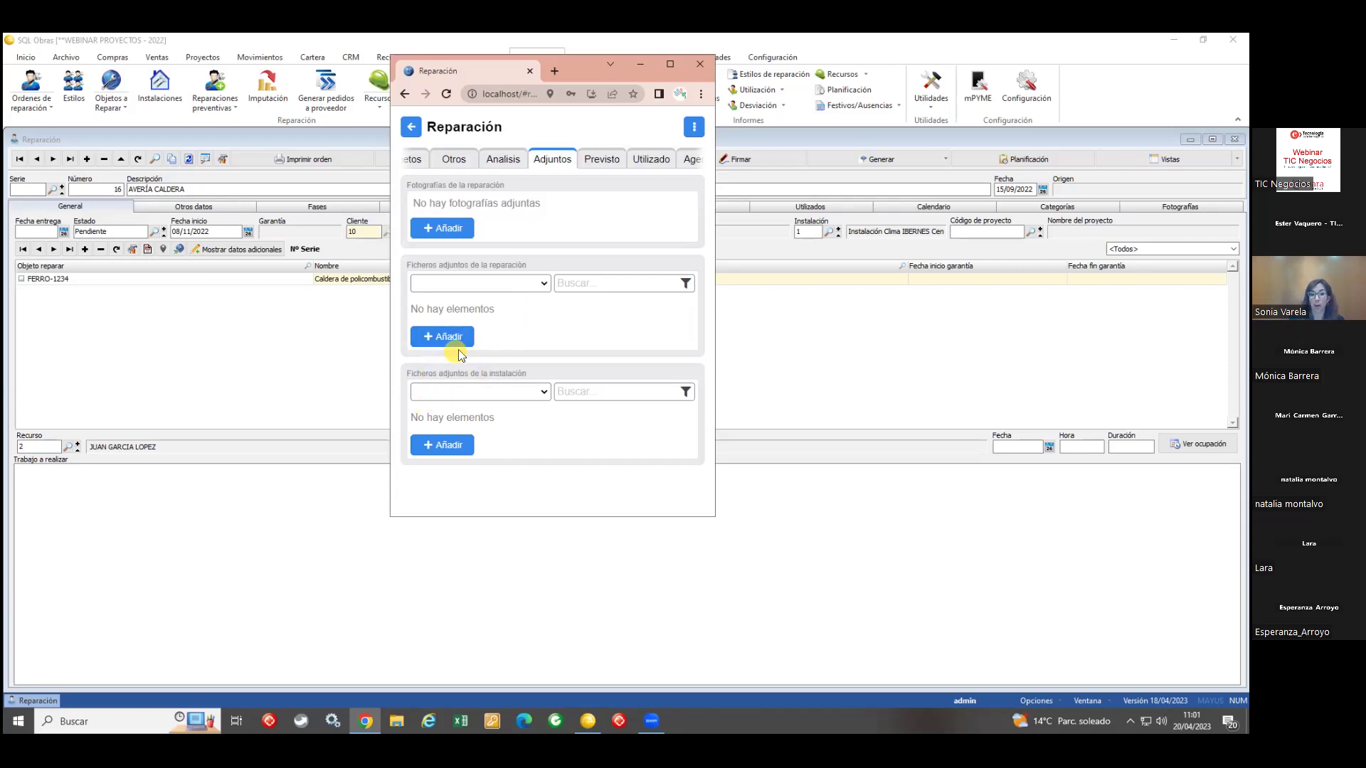
{"action": "left_click", "coordinate": [644, 160]}
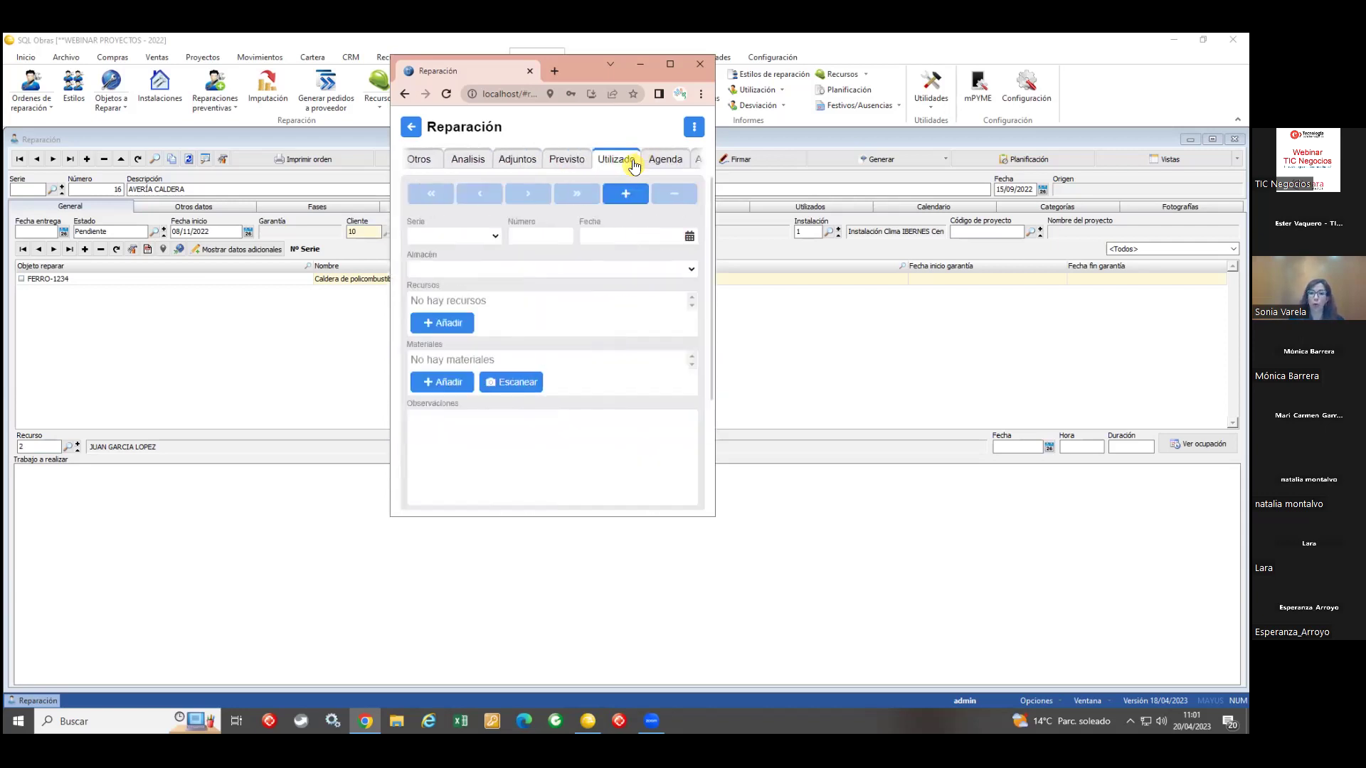
Step: Open repair order 14, AVERÍA AIRE ACONDICIONADO, and review its used resources, materials, signature, photographs and available order actions
{"action": "left_click", "coordinate": [411, 128]}
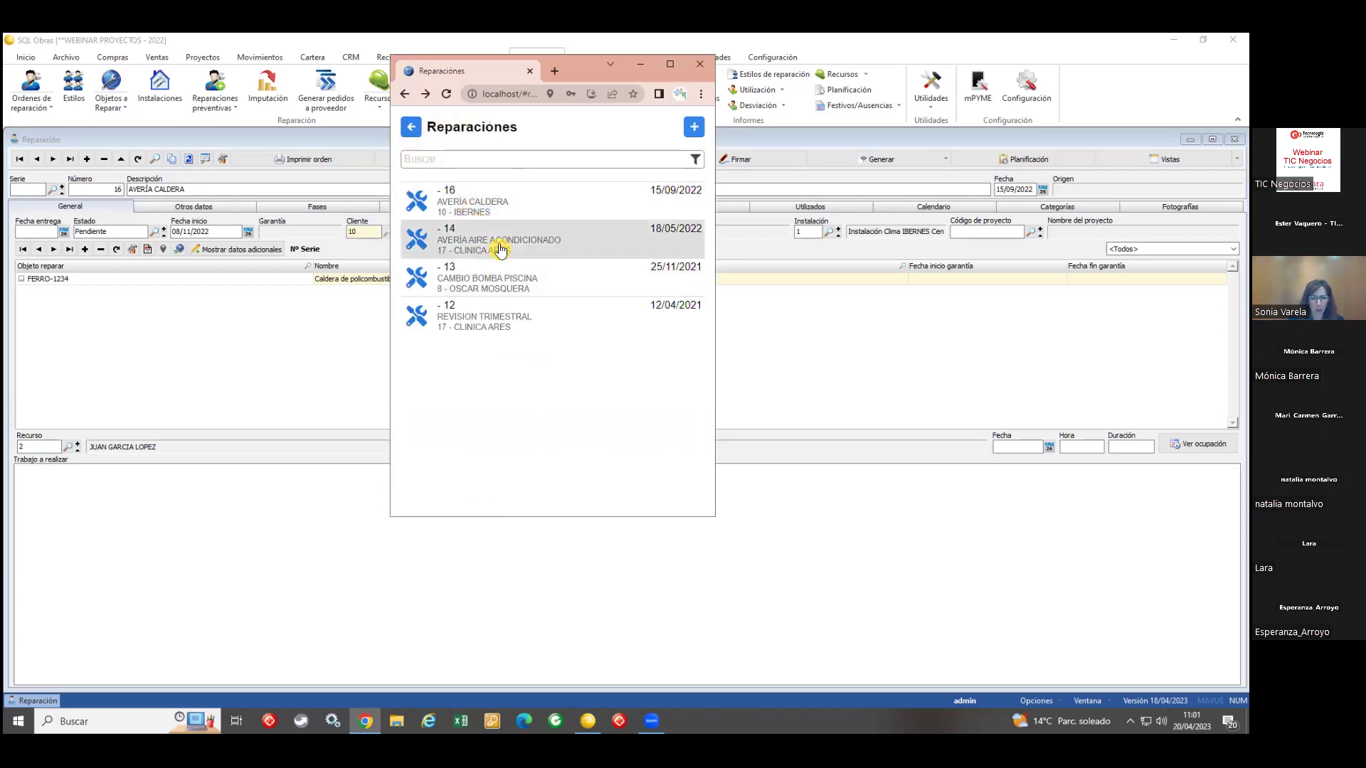
{"action": "left_click", "coordinate": [497, 243]}
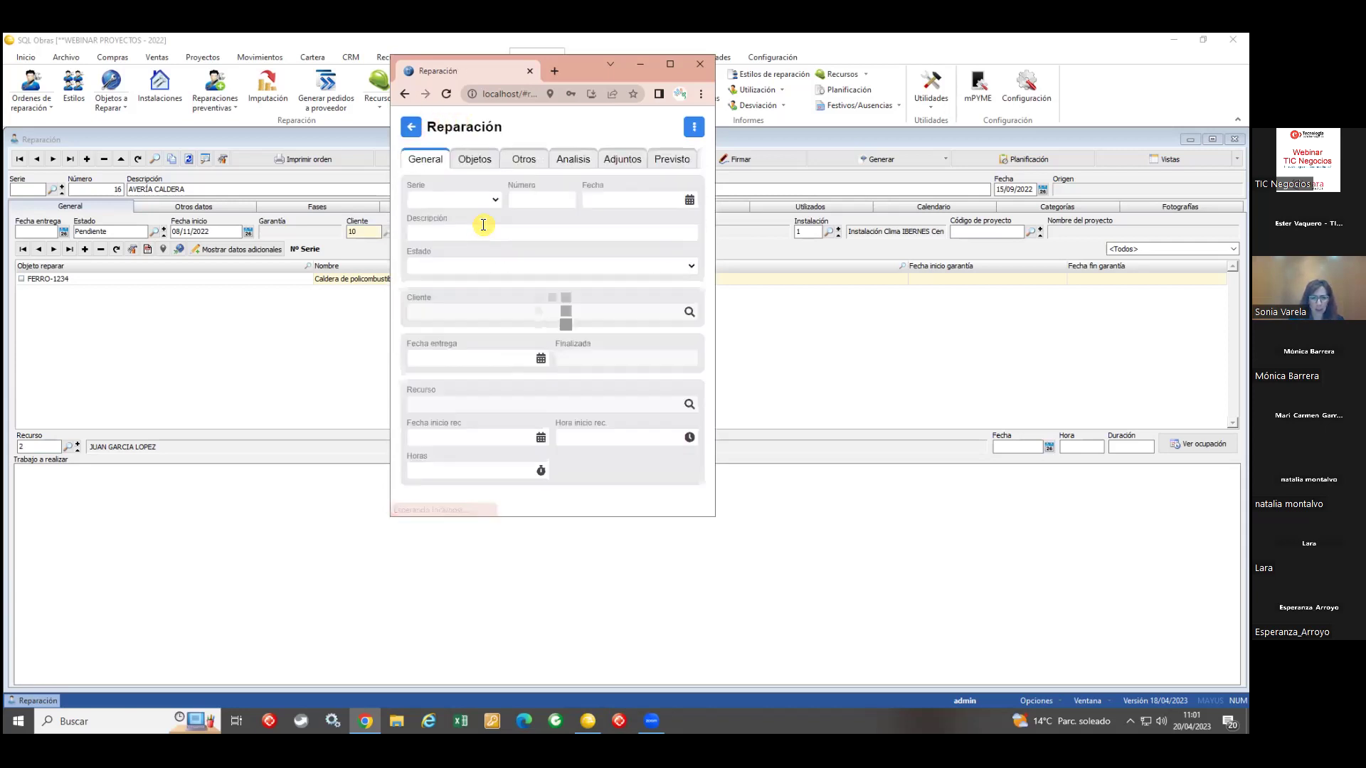
{"action": "left_click", "coordinate": [669, 159]}
{"action": "left_click", "coordinate": [645, 161]}
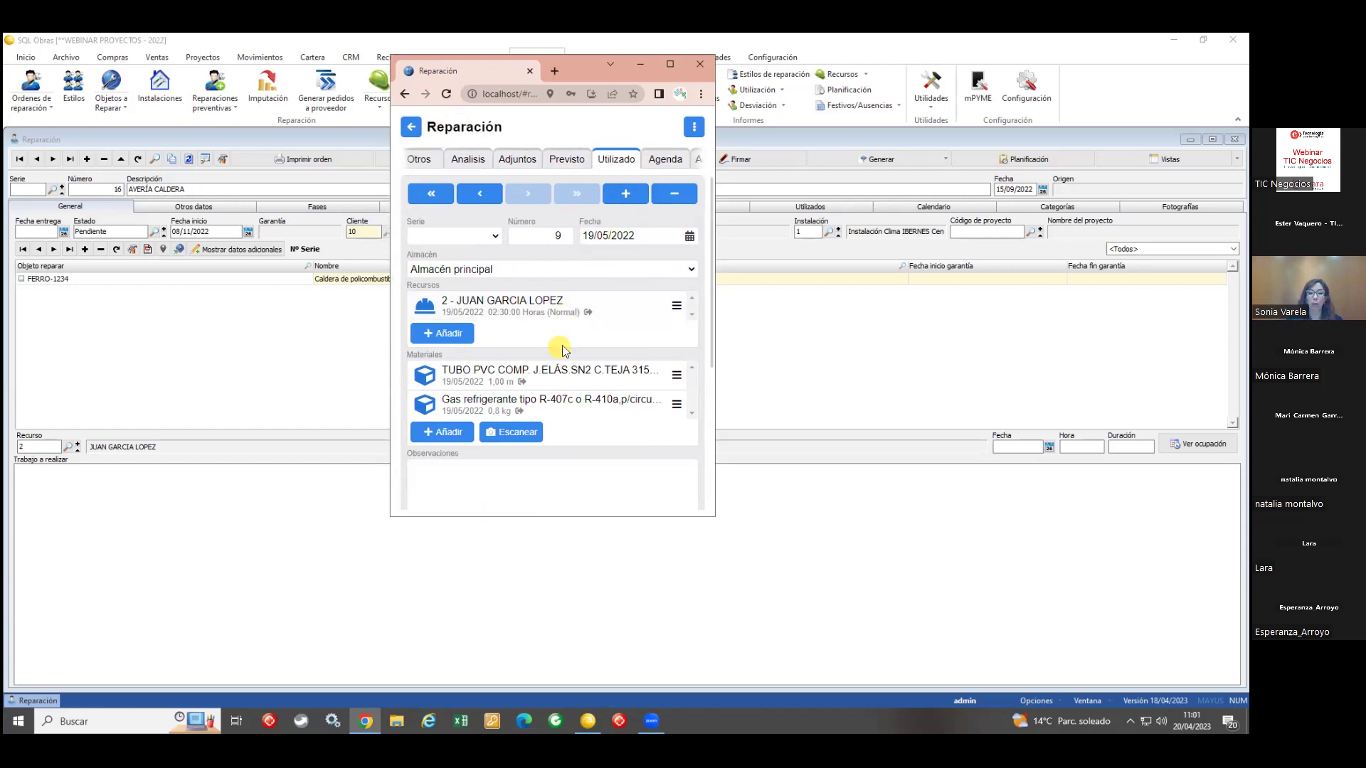
{"action": "scroll", "coordinate": [534, 398], "scroll_direction": "down", "scroll_amount": 4}
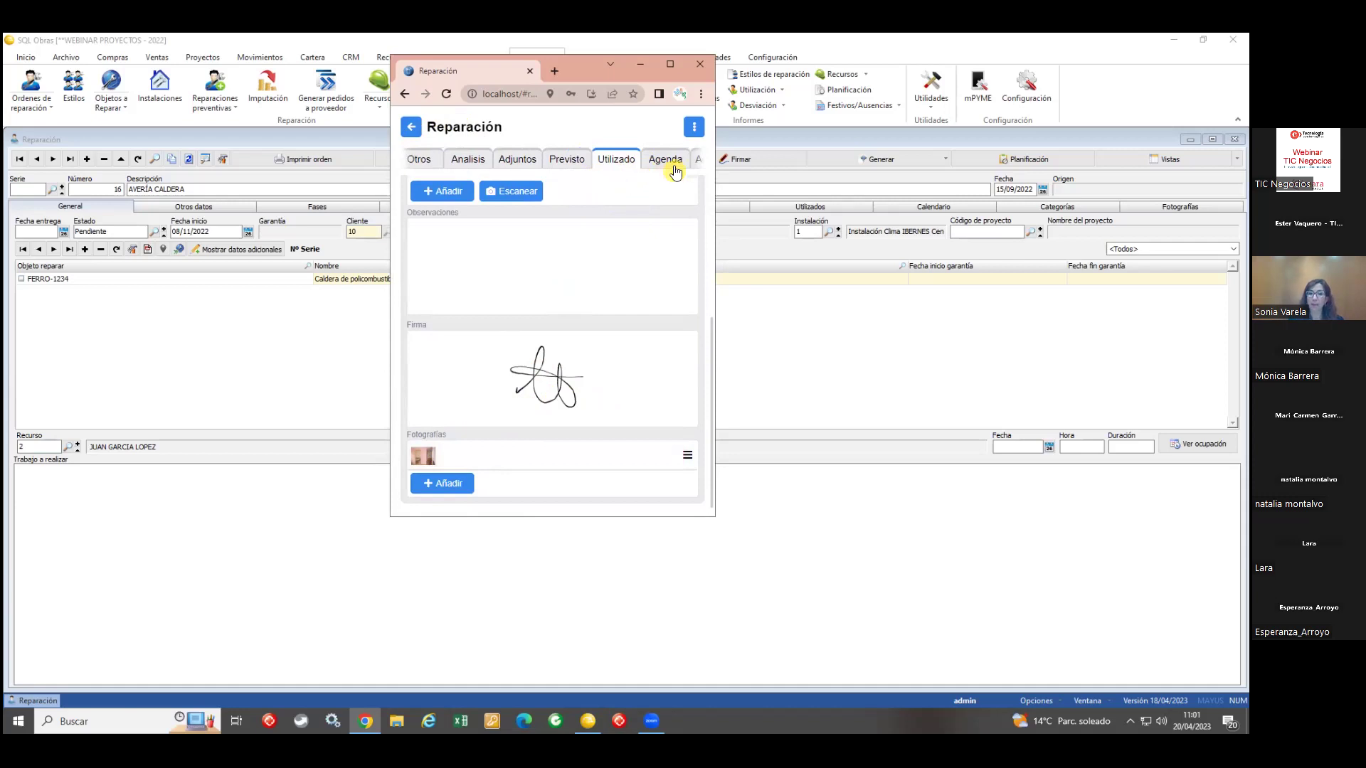
{"action": "left_click", "coordinate": [694, 130]}
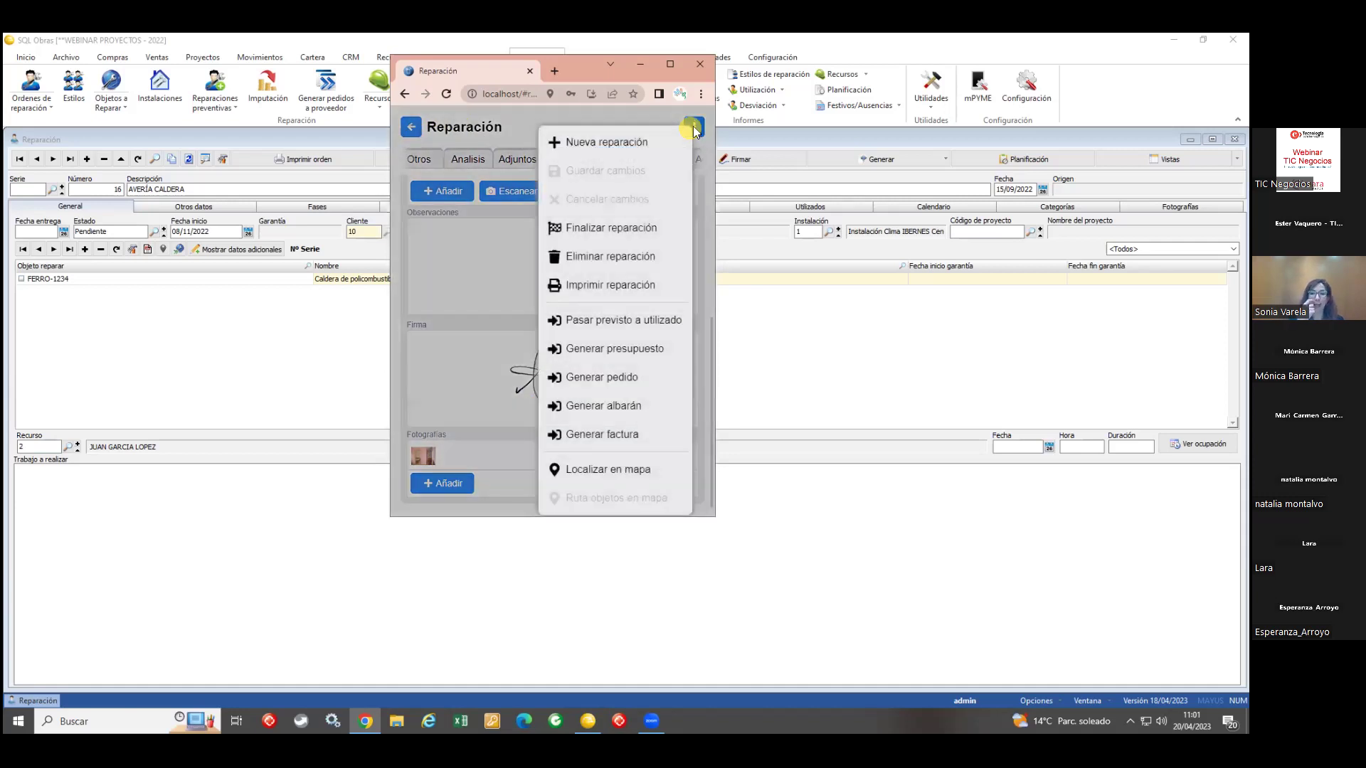
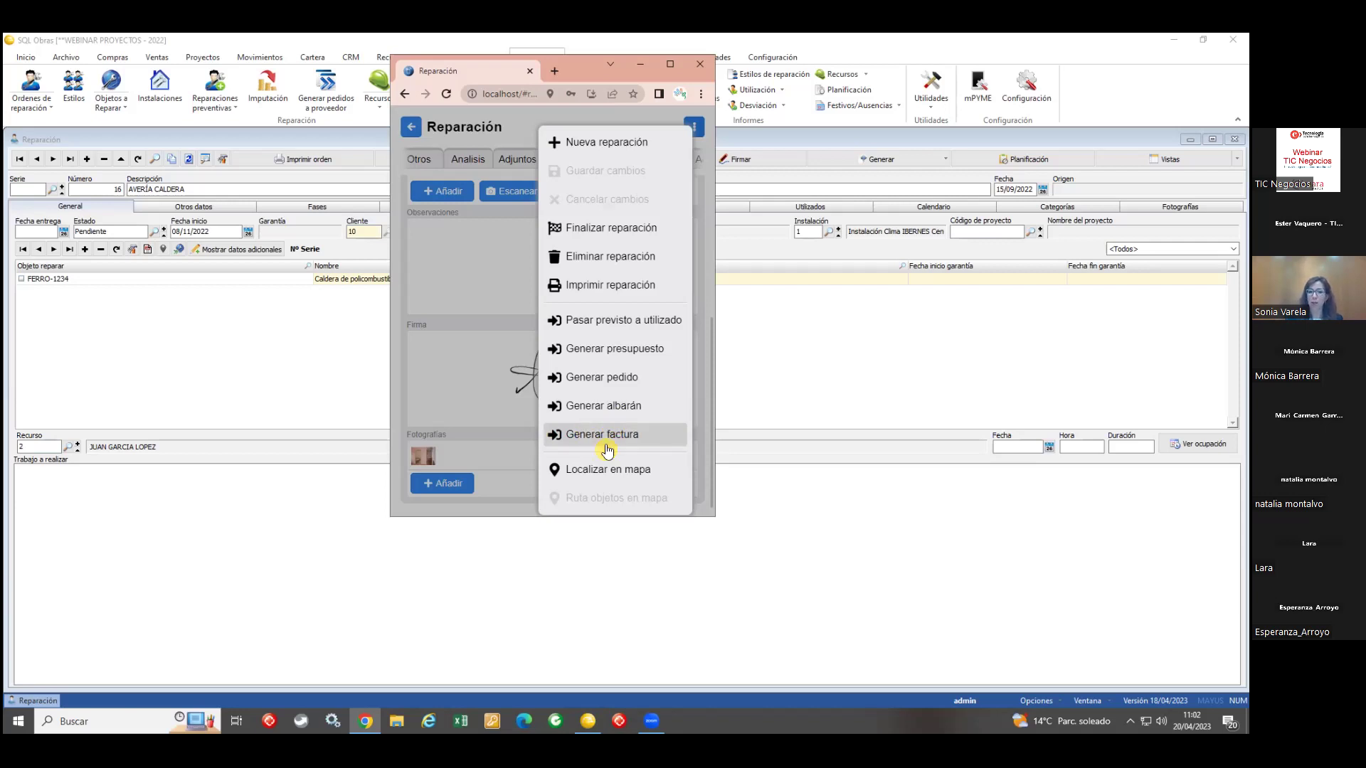
{"action": "left_click", "coordinate": [455, 246]}
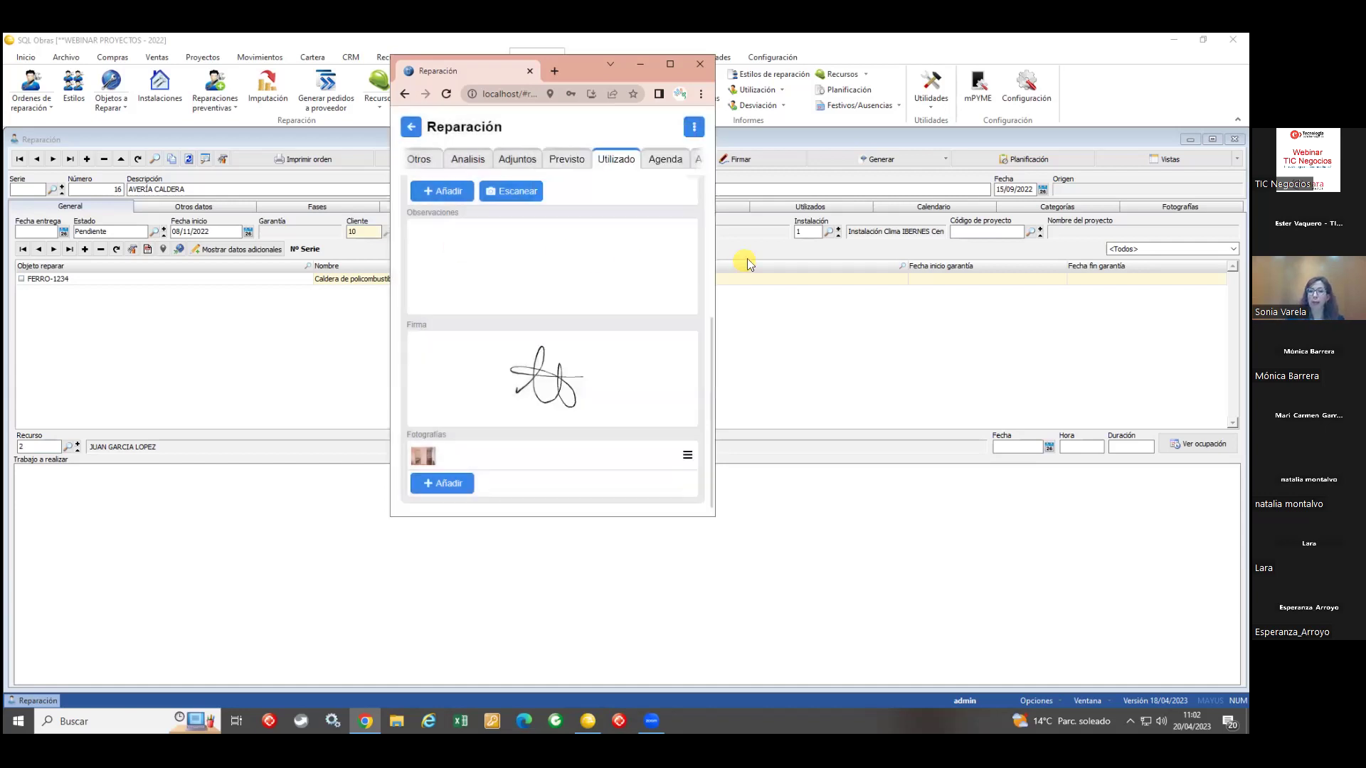
Step: Switch to the SQL Obras desktop program and bring up the used resources and materials of repair order 14
{"action": "left_click", "coordinate": [807, 207]}
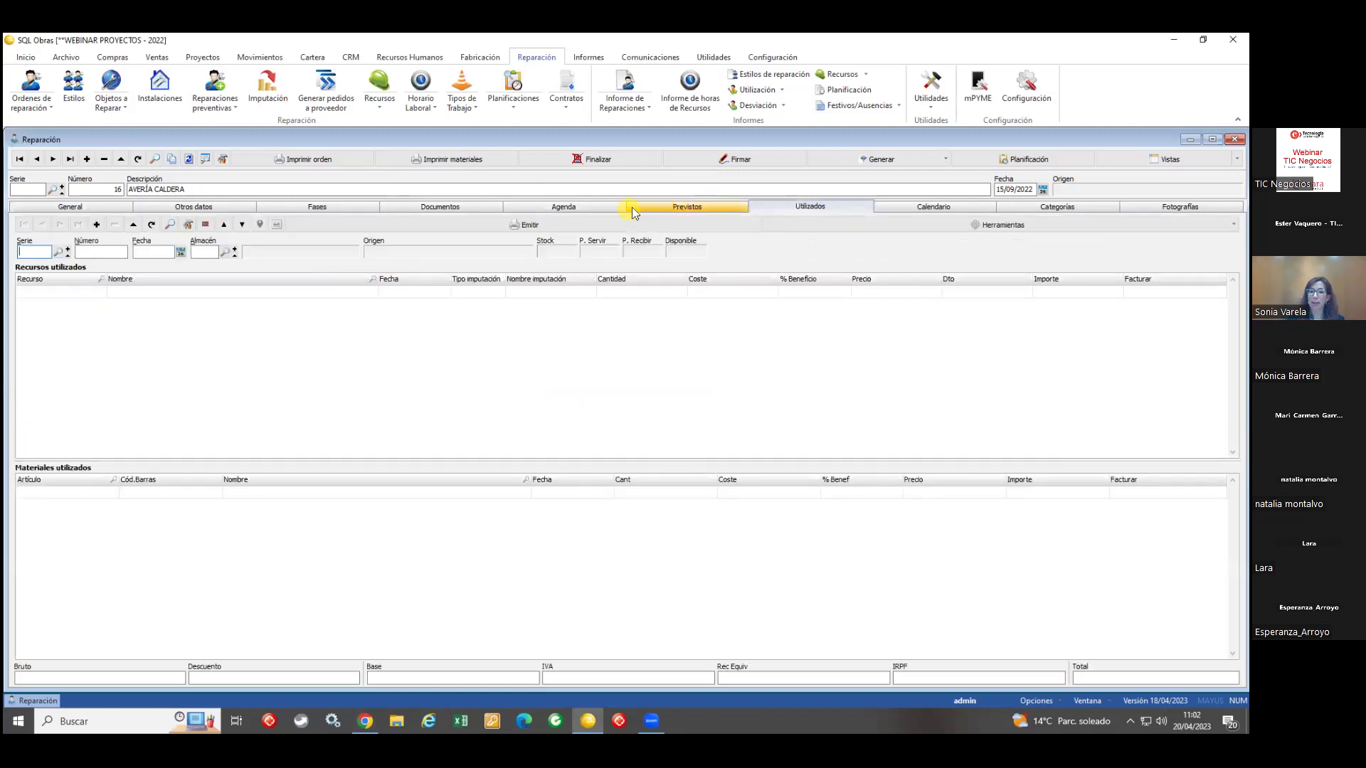
{"action": "left_click", "coordinate": [54, 159]}
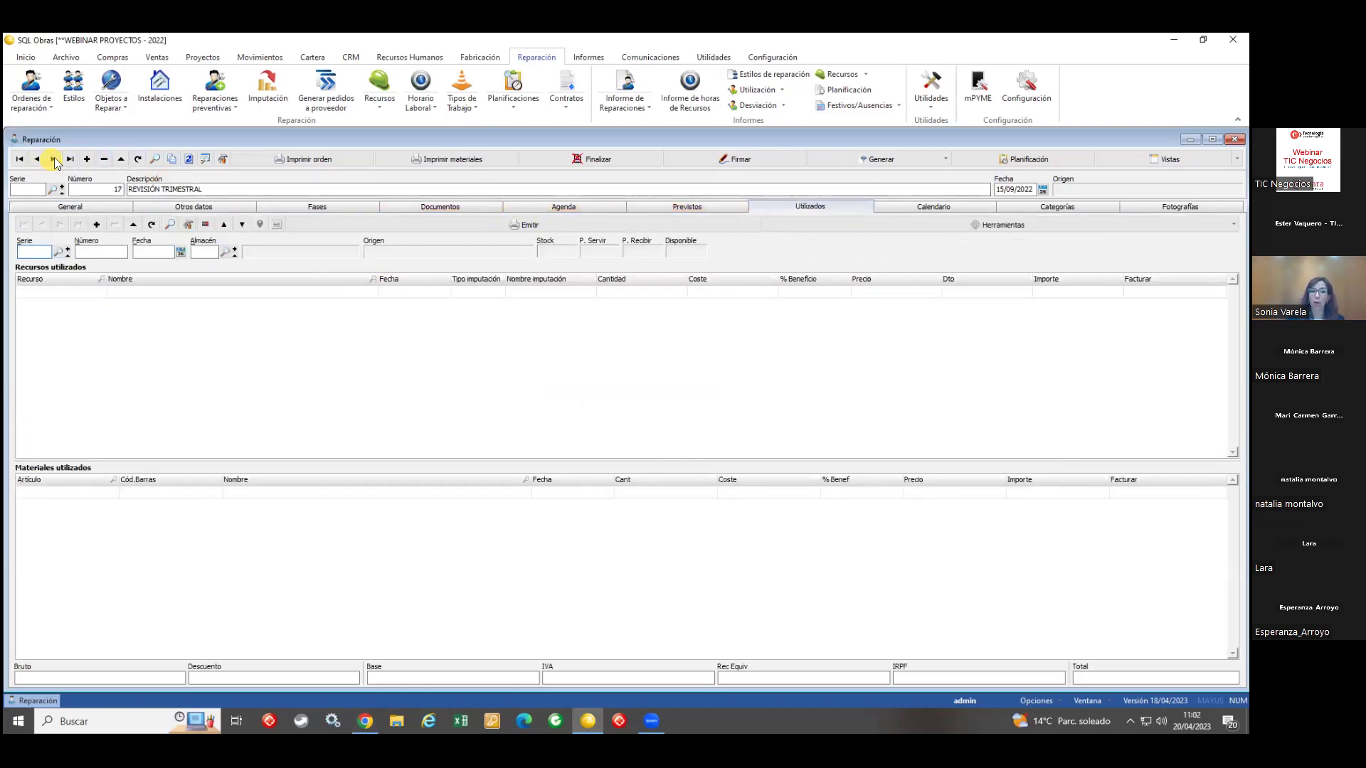
{"action": "left_click", "coordinate": [39, 160]}
{"action": "left_click", "coordinate": [39, 160]}
{"action": "left_click", "coordinate": [39, 160]}
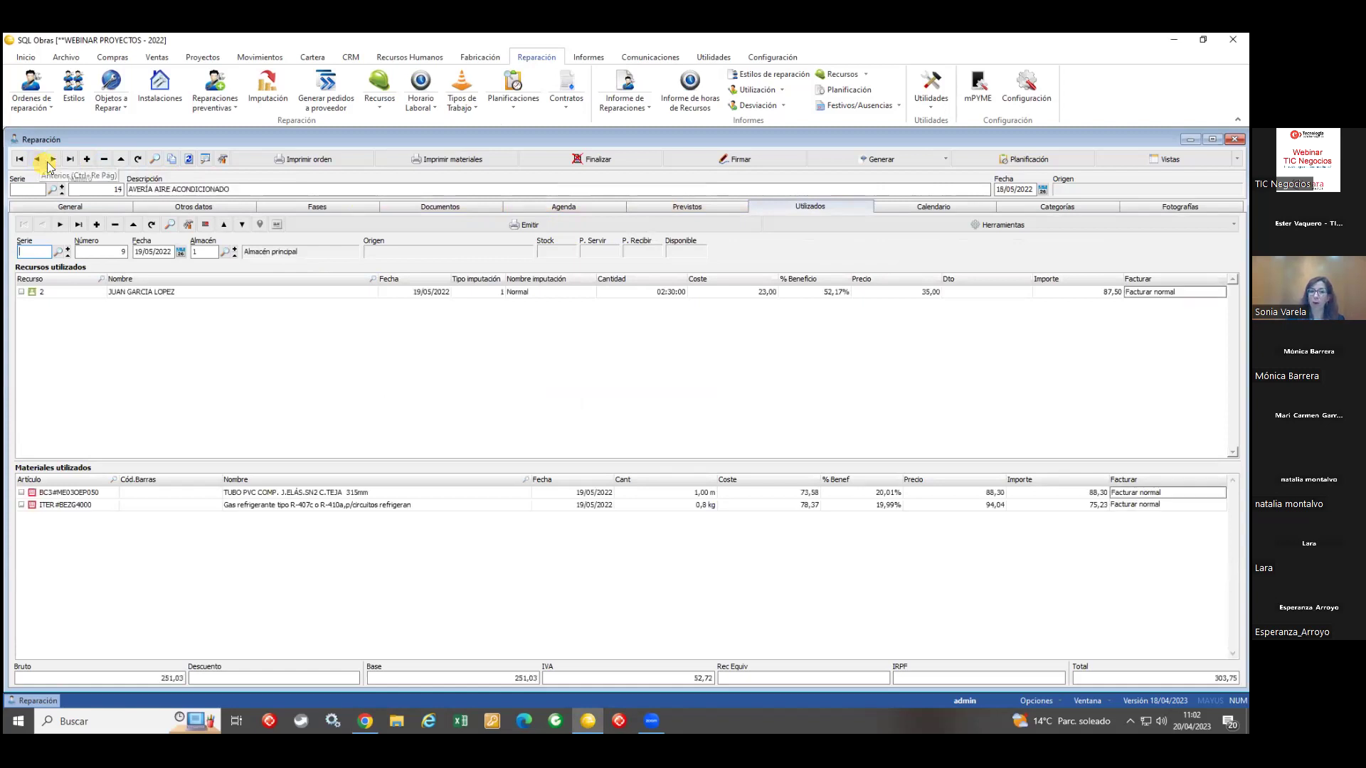
Step: Check the document generation options of repair order 14 and inspect the invoice among its linked documents
{"action": "left_click", "coordinate": [877, 159]}
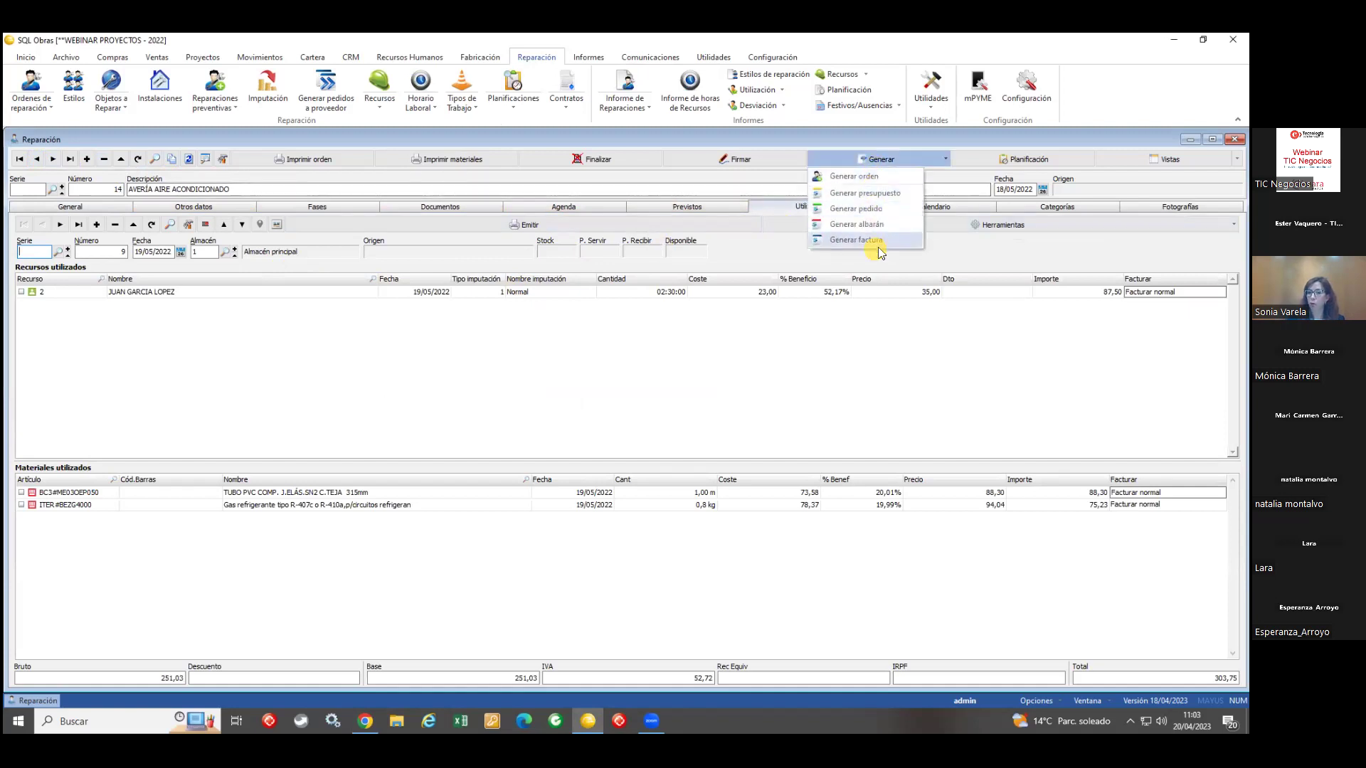
{"action": "left_click", "coordinate": [430, 205]}
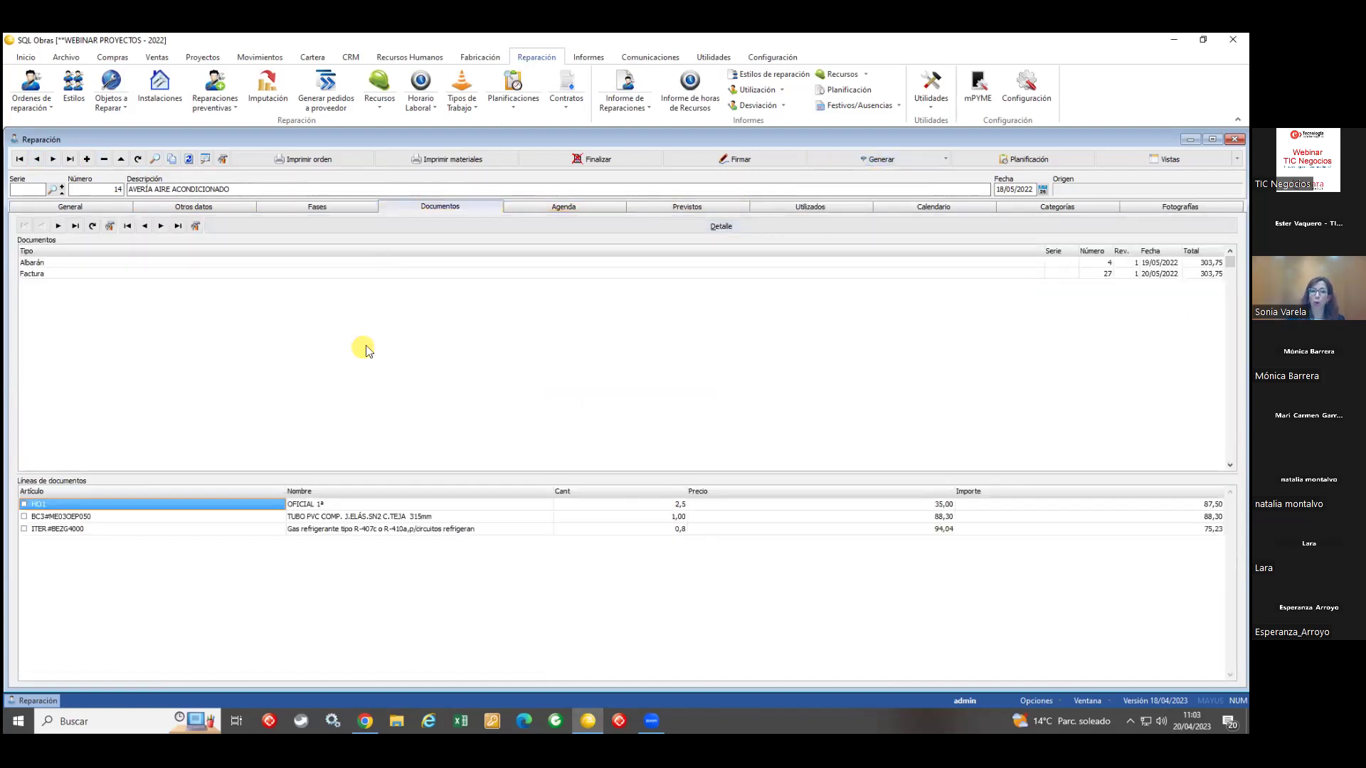
{"action": "left_click", "coordinate": [150, 273]}
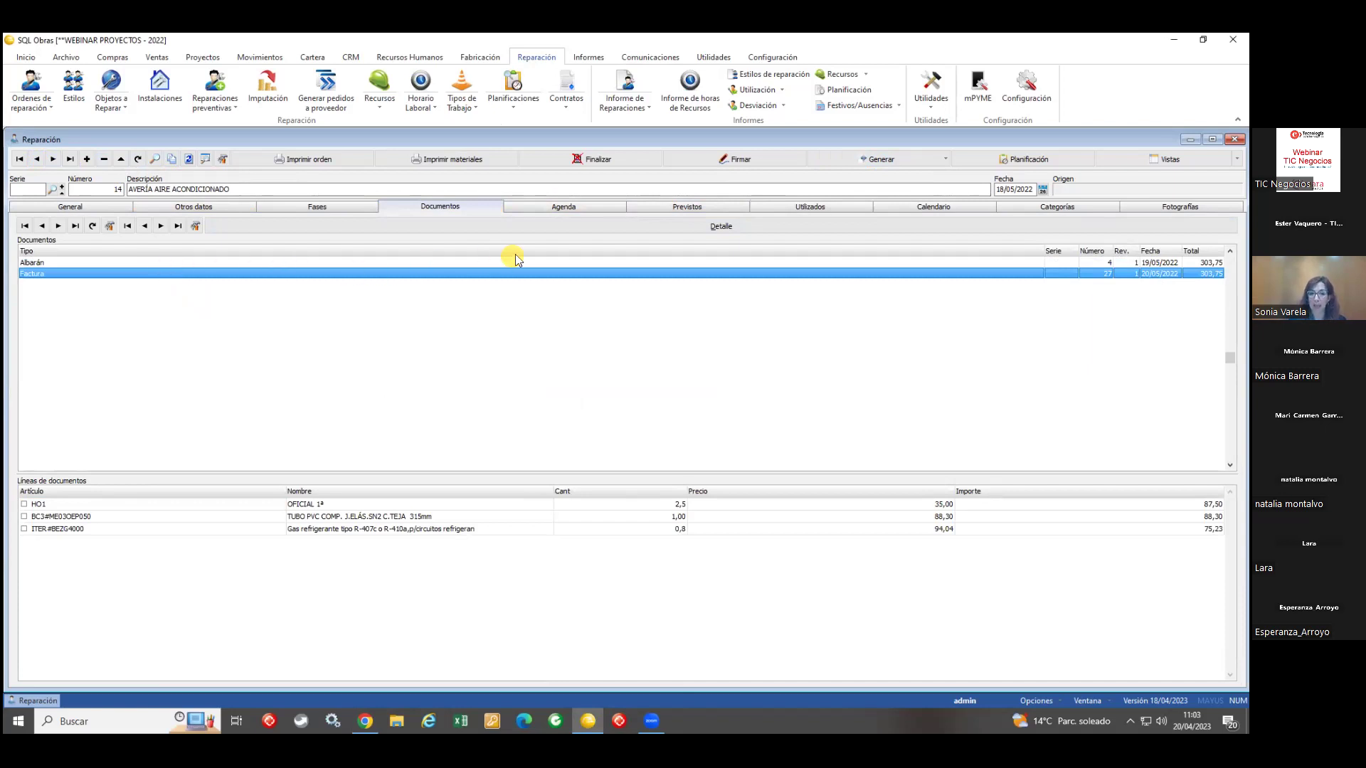
Step: Open the contracts and inspect the invoice text and price of the CLINICA ARES maintenance contract's due line
{"action": "left_click", "coordinate": [578, 79]}
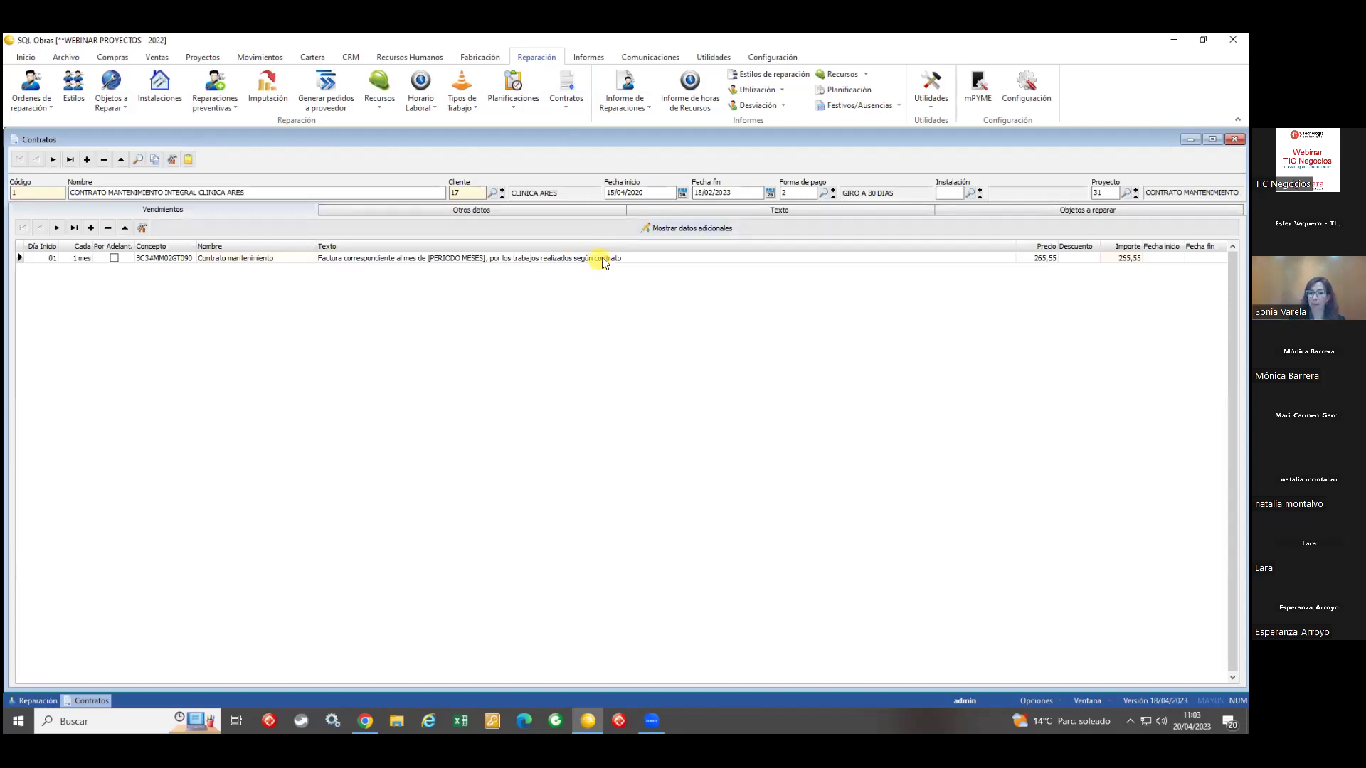
{"action": "left_click", "coordinate": [603, 260]}
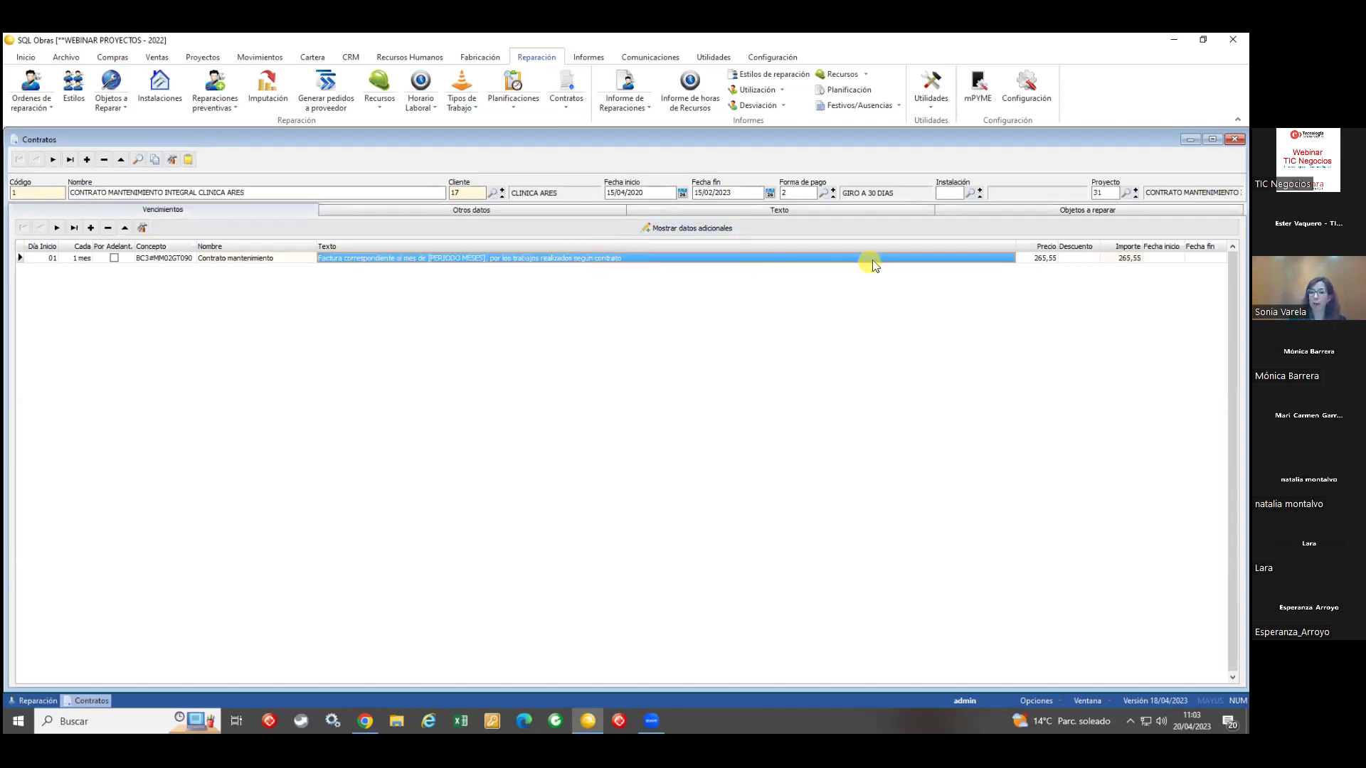
{"action": "left_click", "coordinate": [1036, 260]}
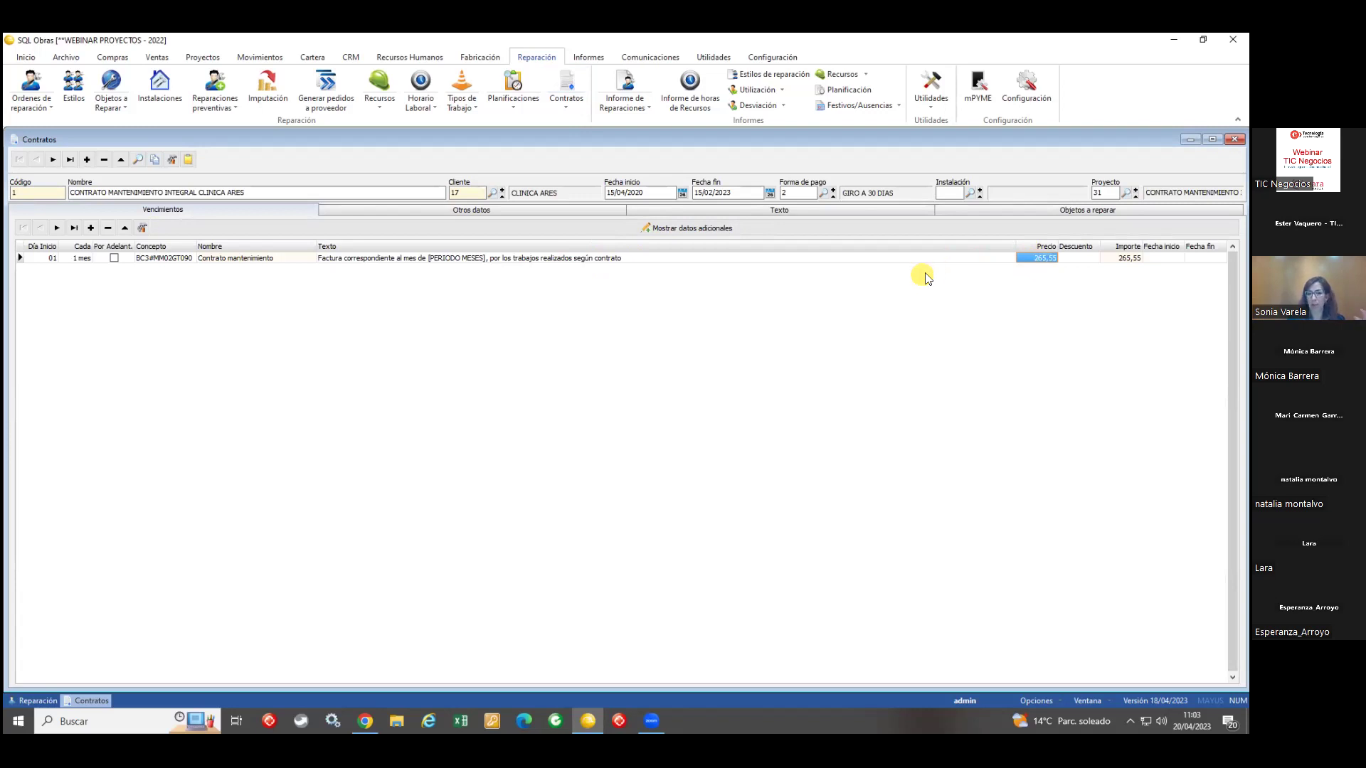
Step: Review the preventive repairs due up to 31/12 for order generation, closing it without generating orders and leaving the contracts
{"action": "left_click", "coordinate": [227, 112]}
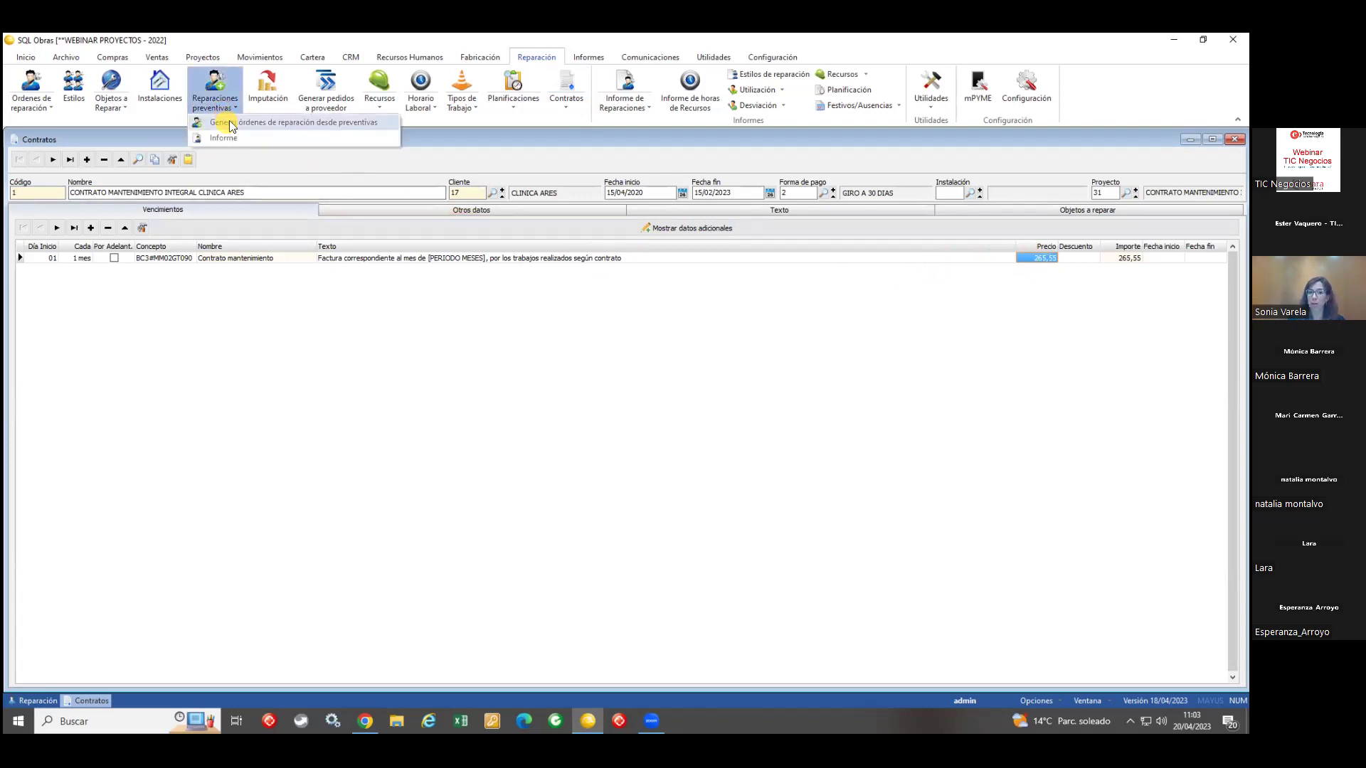
{"action": "left_click", "coordinate": [230, 124]}
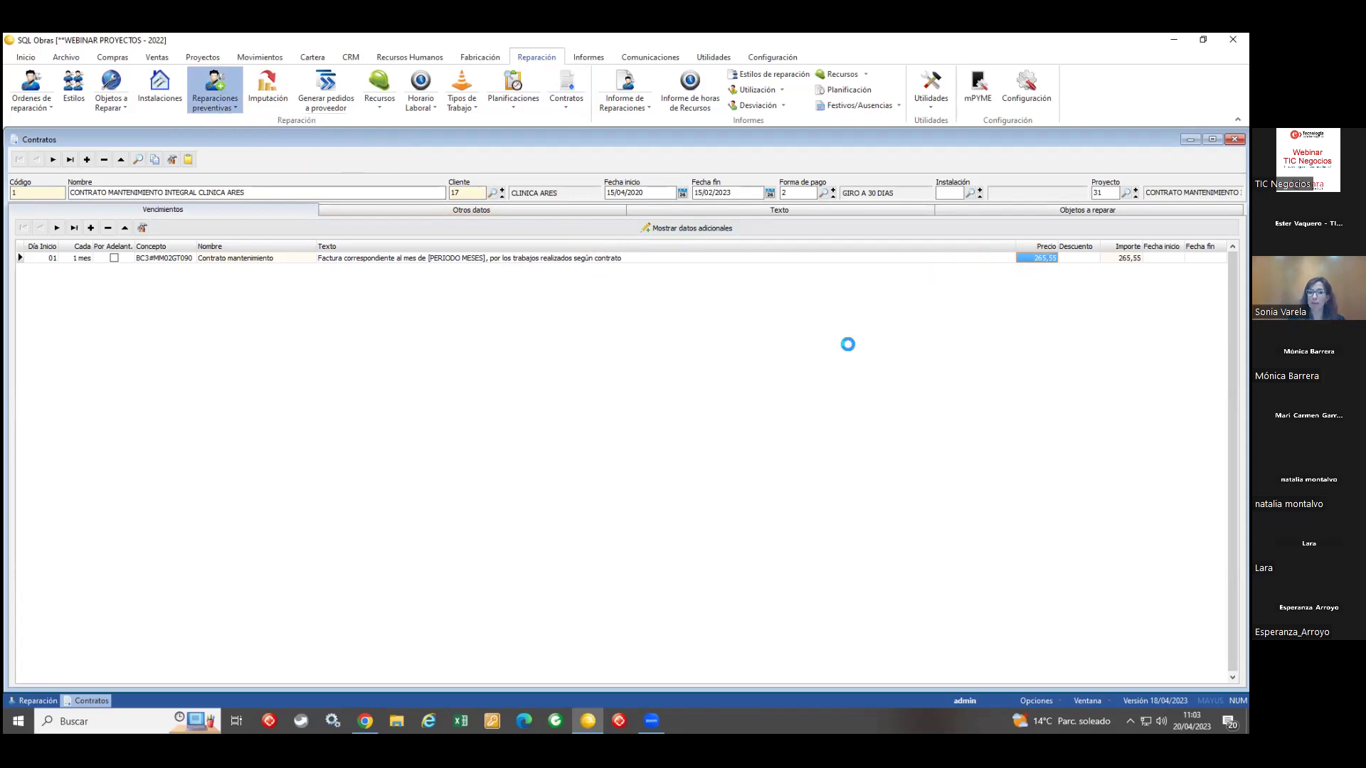
{"action": "left_click", "coordinate": [668, 383]}
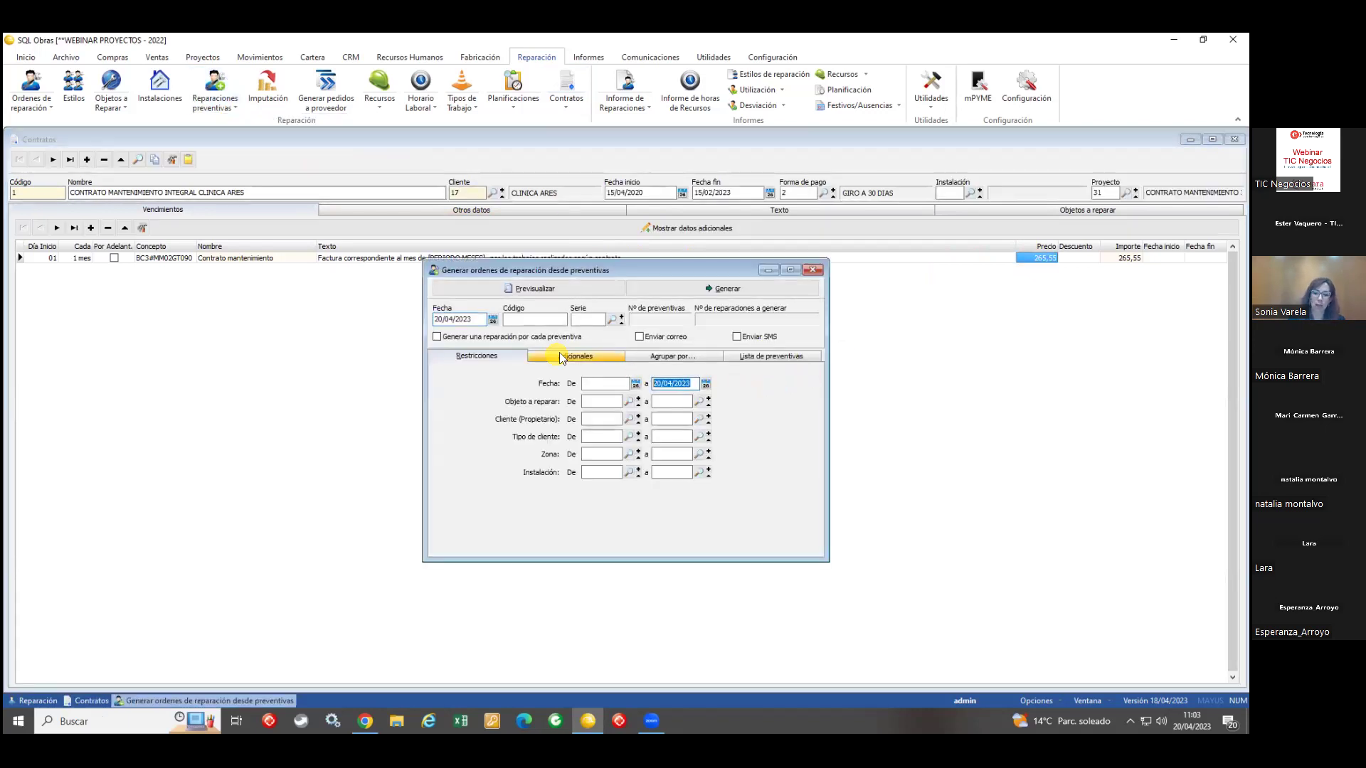
{"action": "type", "text": "3112"}
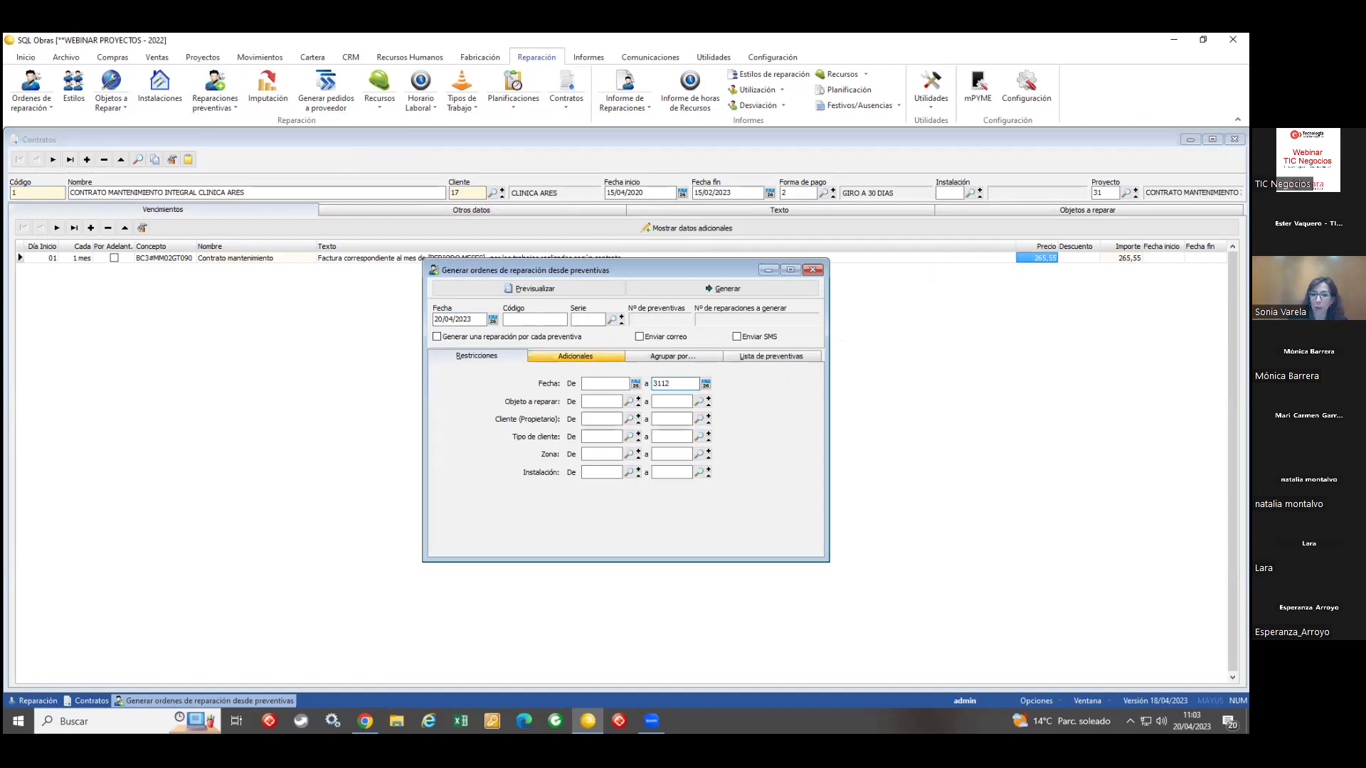
{"action": "left_click", "coordinate": [770, 355]}
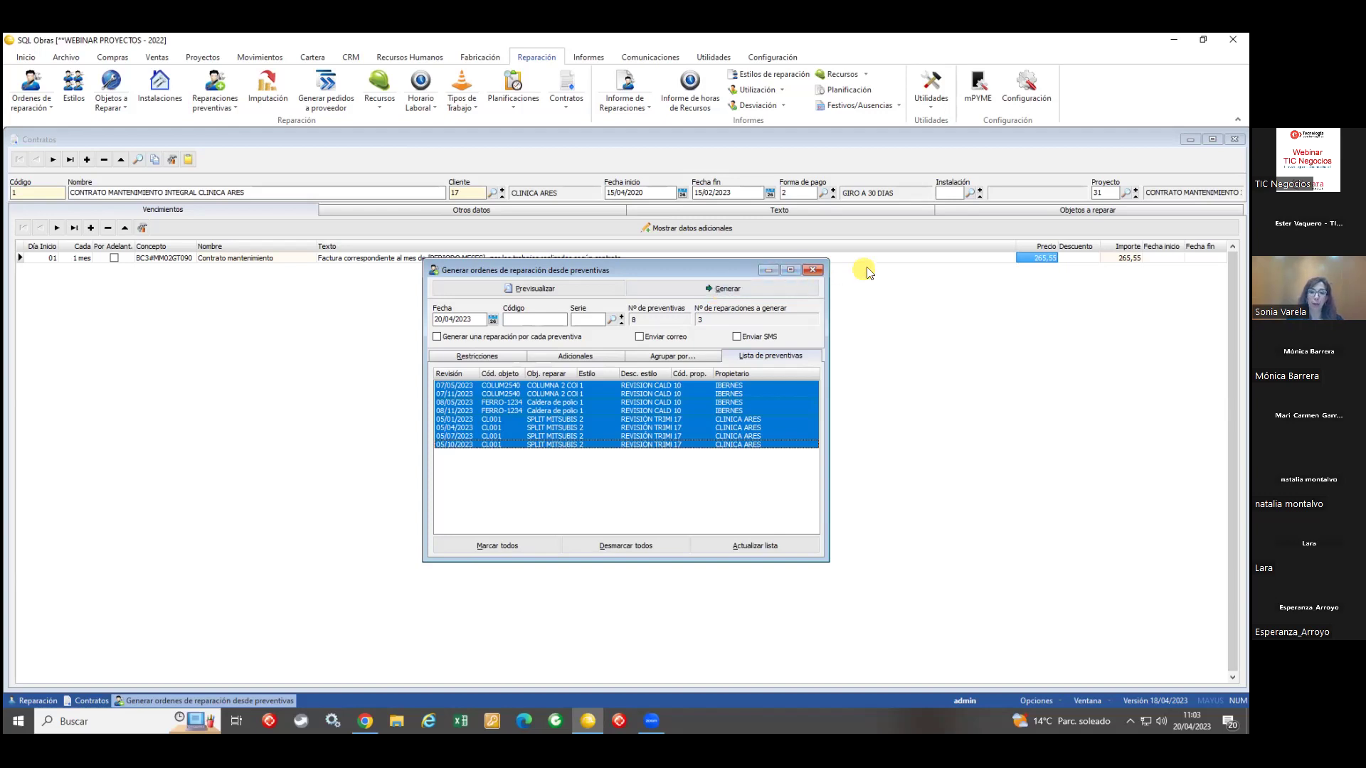
{"action": "left_click", "coordinate": [811, 270]}
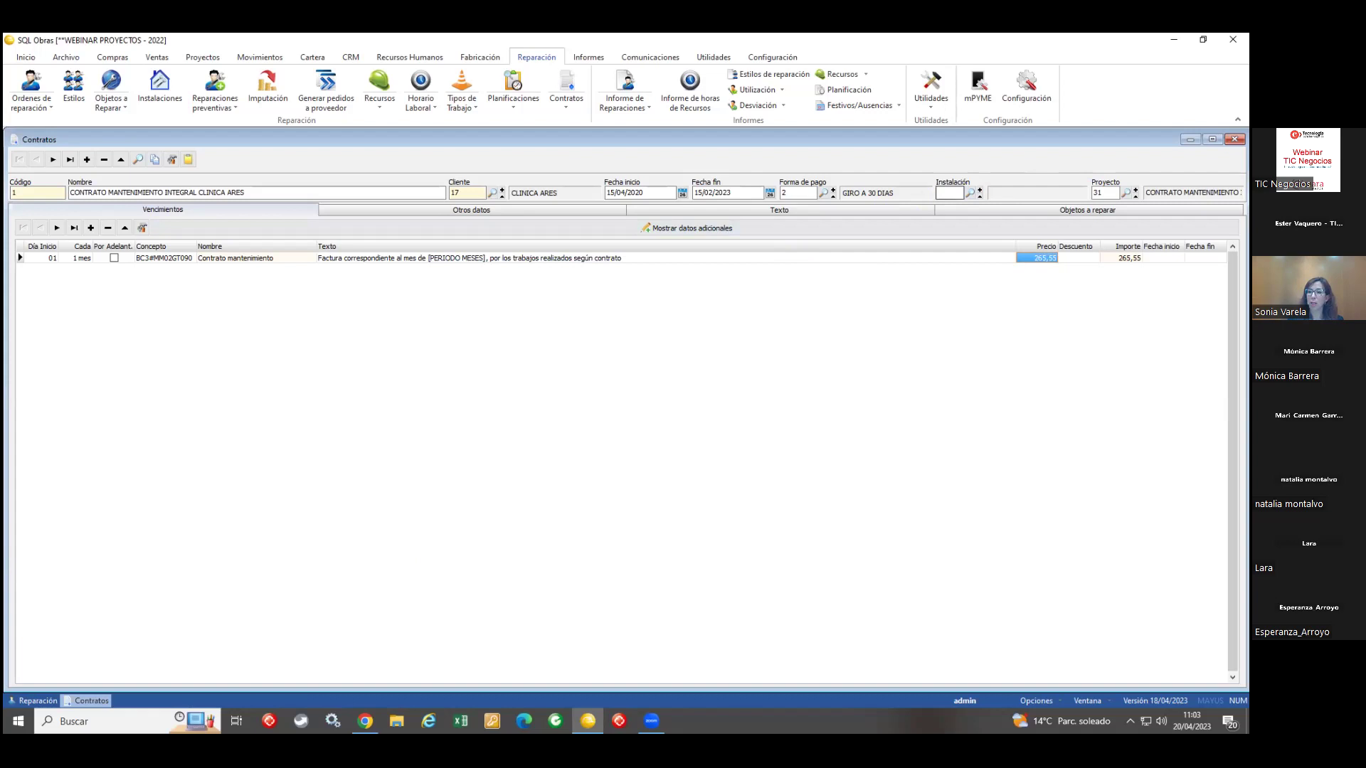
{"action": "left_click", "coordinate": [1235, 138]}
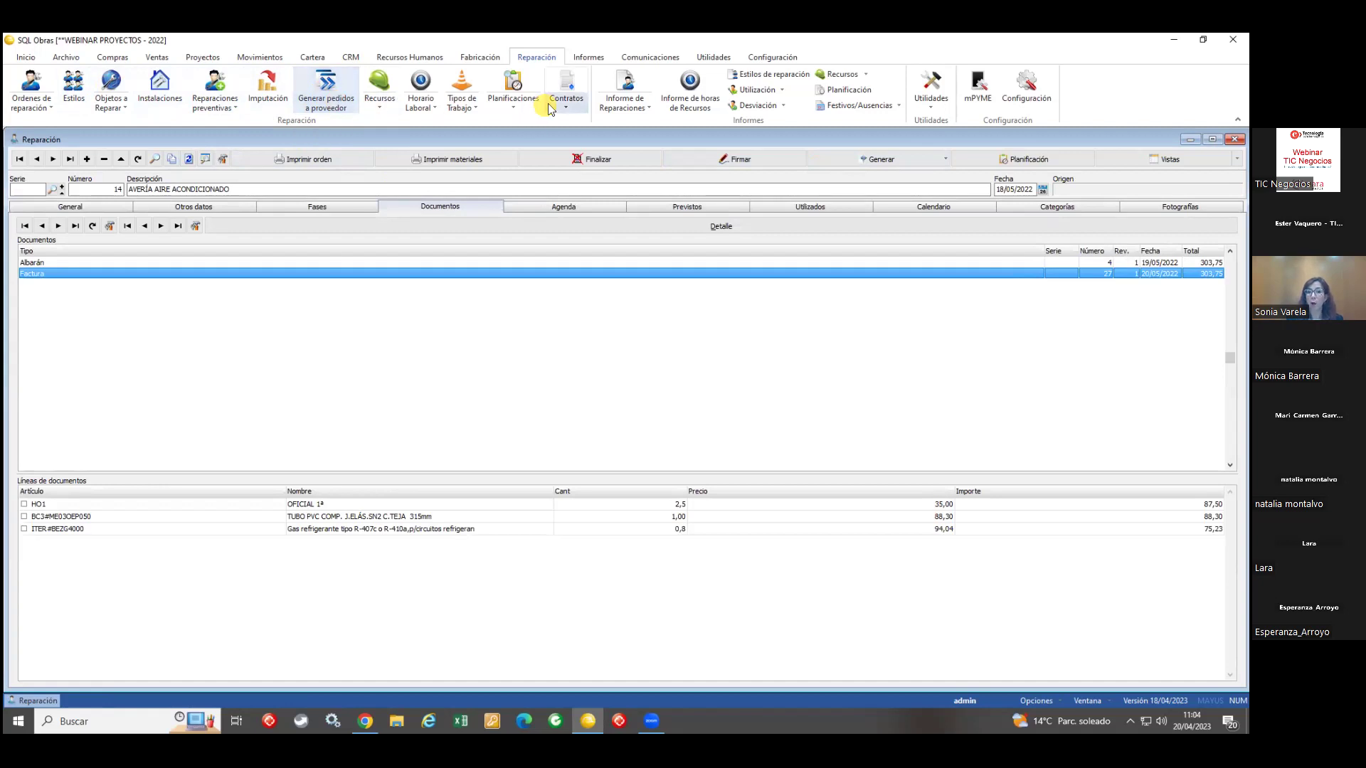
Step: Review the economic analysis report of repairs with its costs, sales and profit, and close it and the repair order
{"action": "left_click", "coordinate": [624, 105]}
{"action": "left_click", "coordinate": [642, 138]}
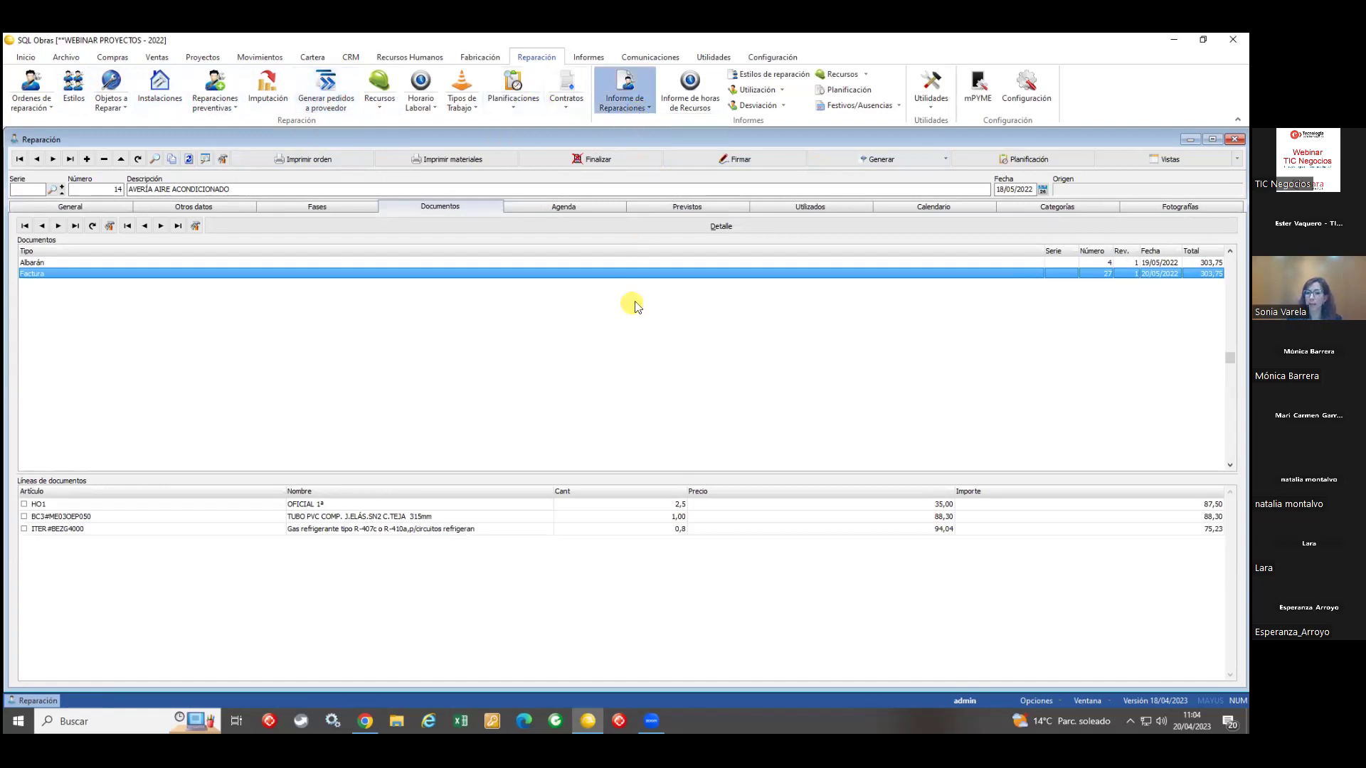
{"action": "left_click", "coordinate": [560, 558]}
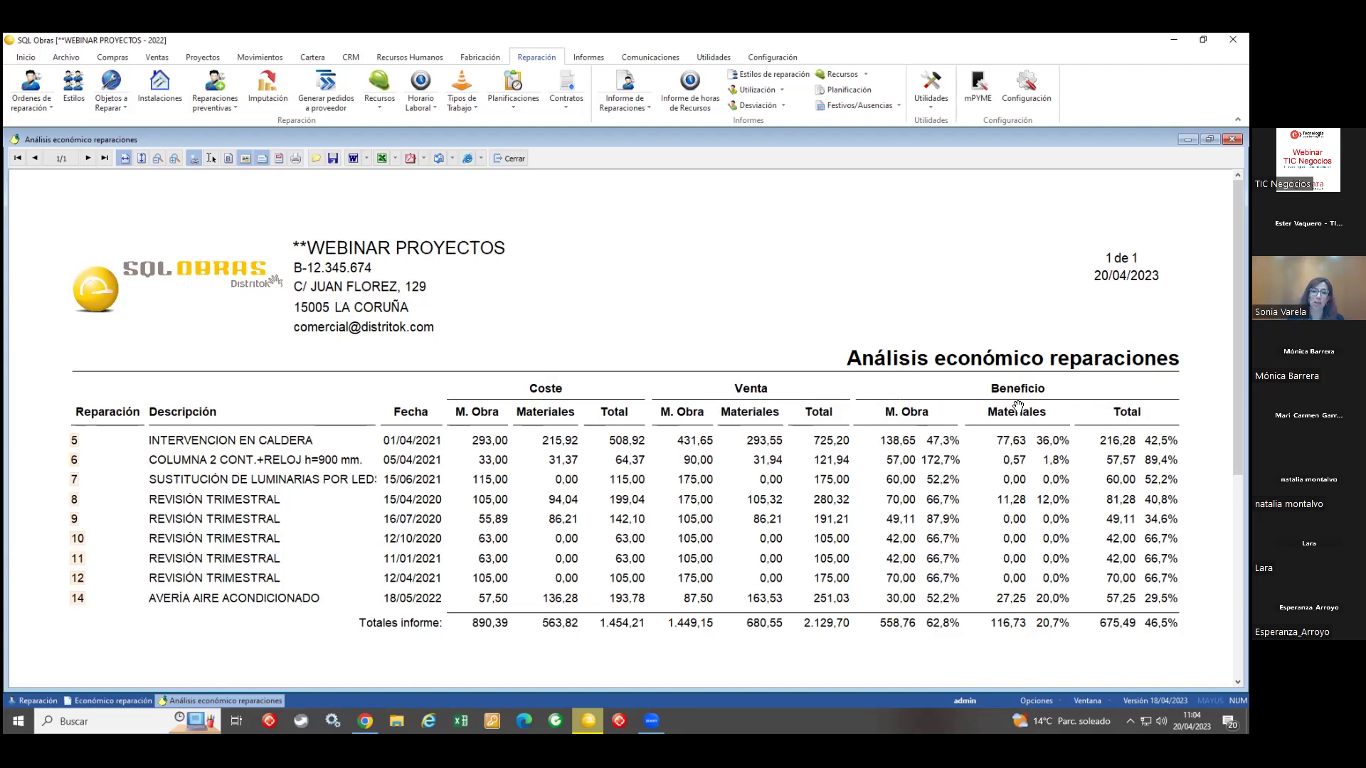
{"action": "left_click", "coordinate": [508, 158]}
{"action": "left_click", "coordinate": [728, 257]}
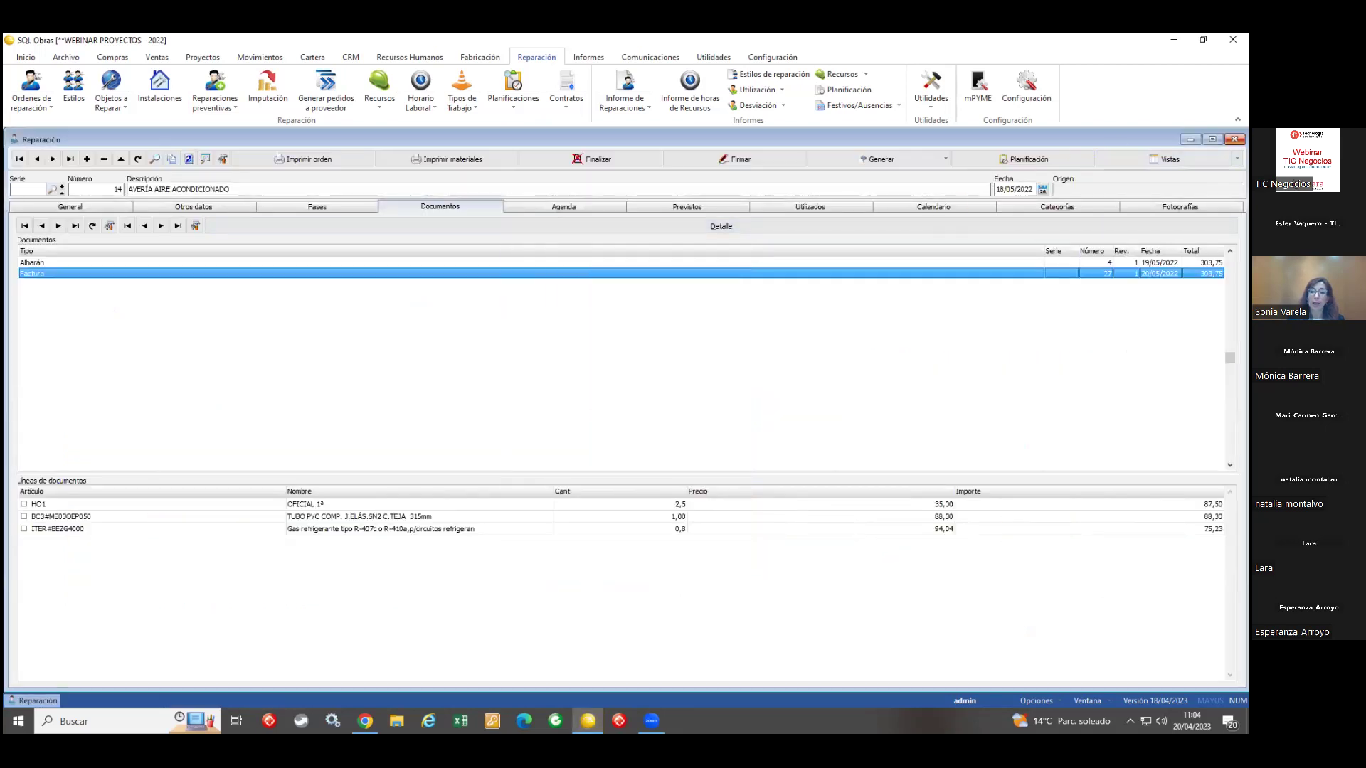
{"action": "left_click", "coordinate": [1235, 139]}
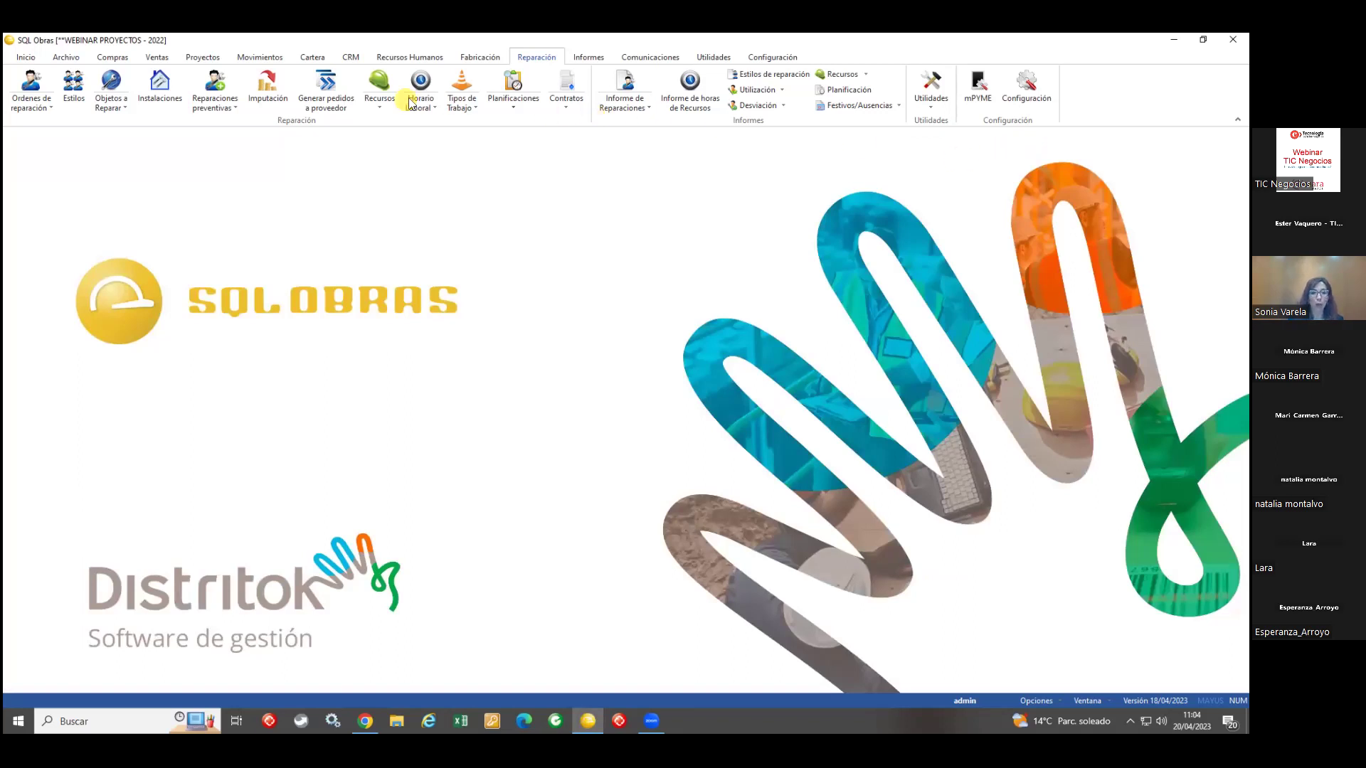
Step: Open manufacturing order 4 for the Cuadro electrico 220 Kw and review its planned and used resources, materials and manufactured articles
{"action": "left_click", "coordinate": [481, 57]}
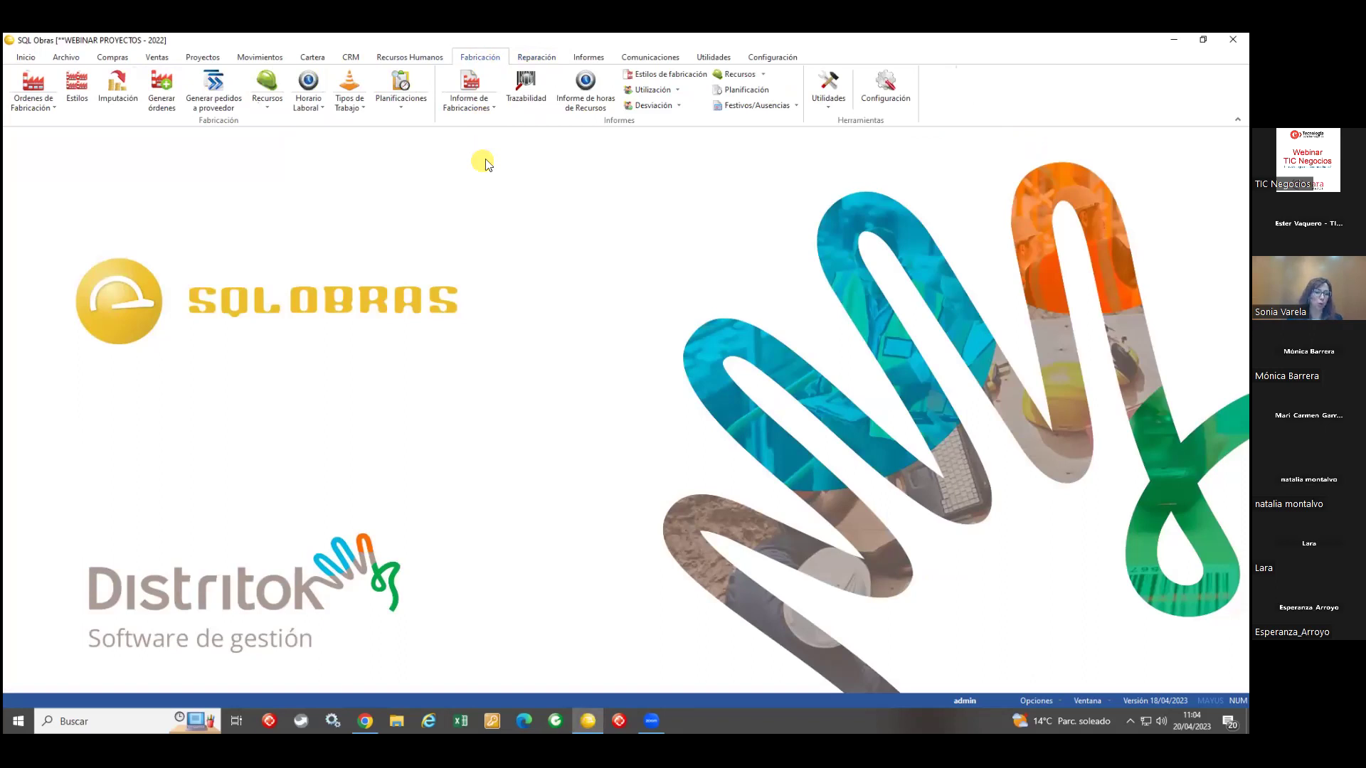
{"action": "left_click", "coordinate": [37, 85]}
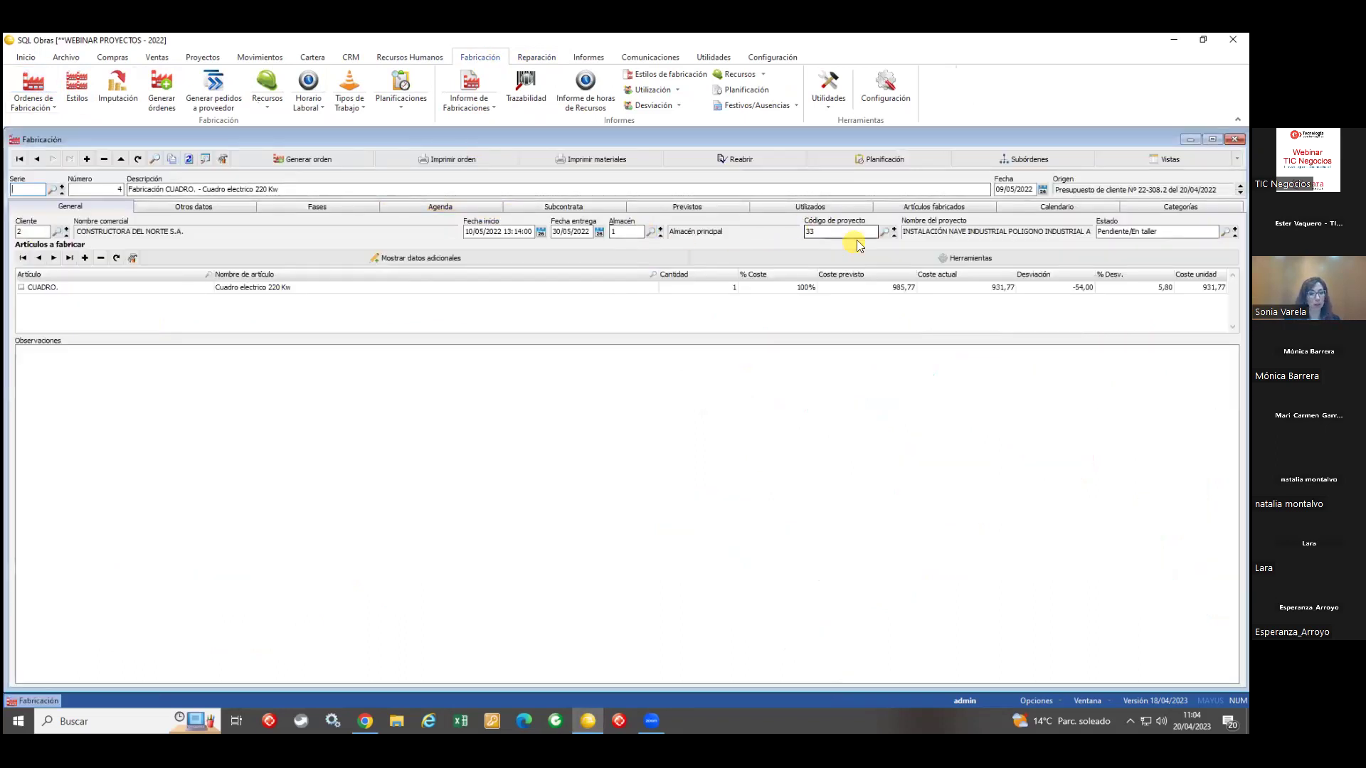
{"action": "left_click", "coordinate": [287, 284]}
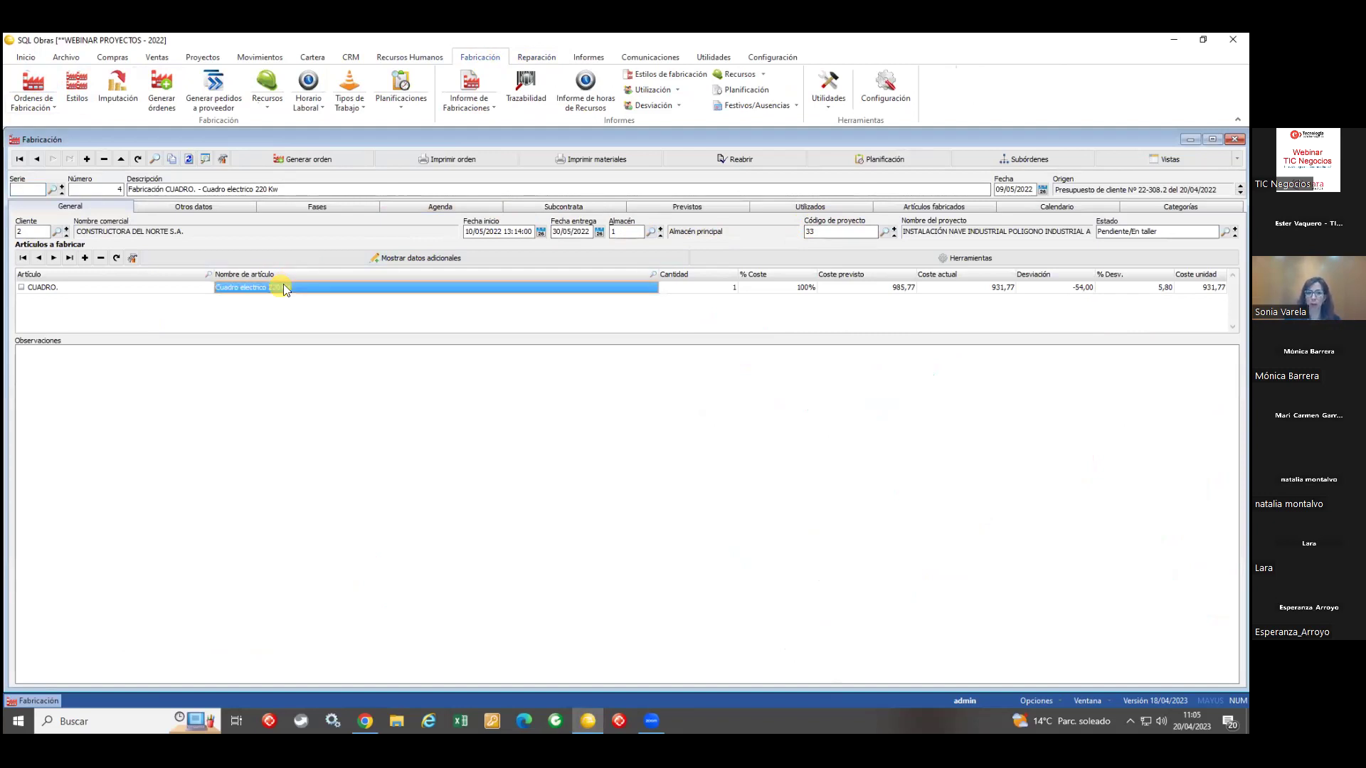
{"action": "left_click", "coordinate": [649, 212]}
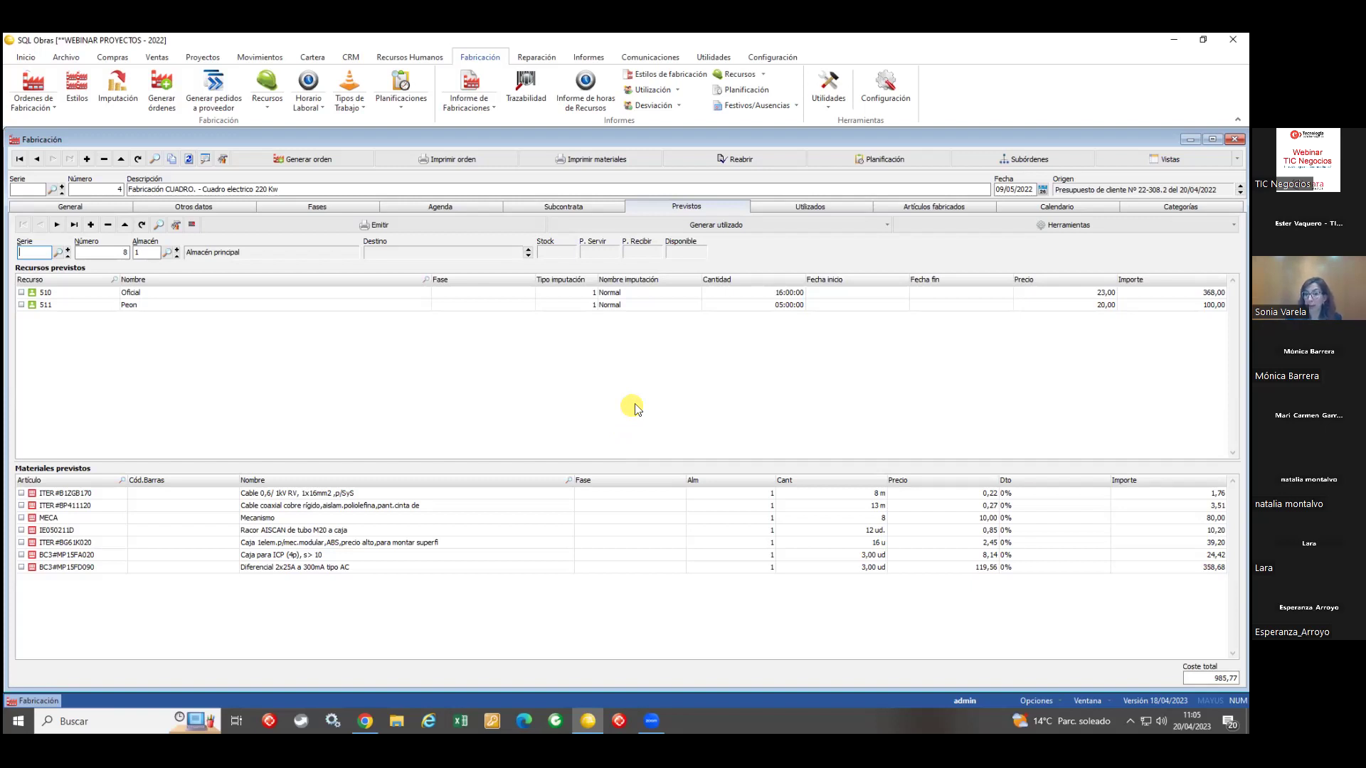
{"action": "left_click", "coordinate": [785, 207]}
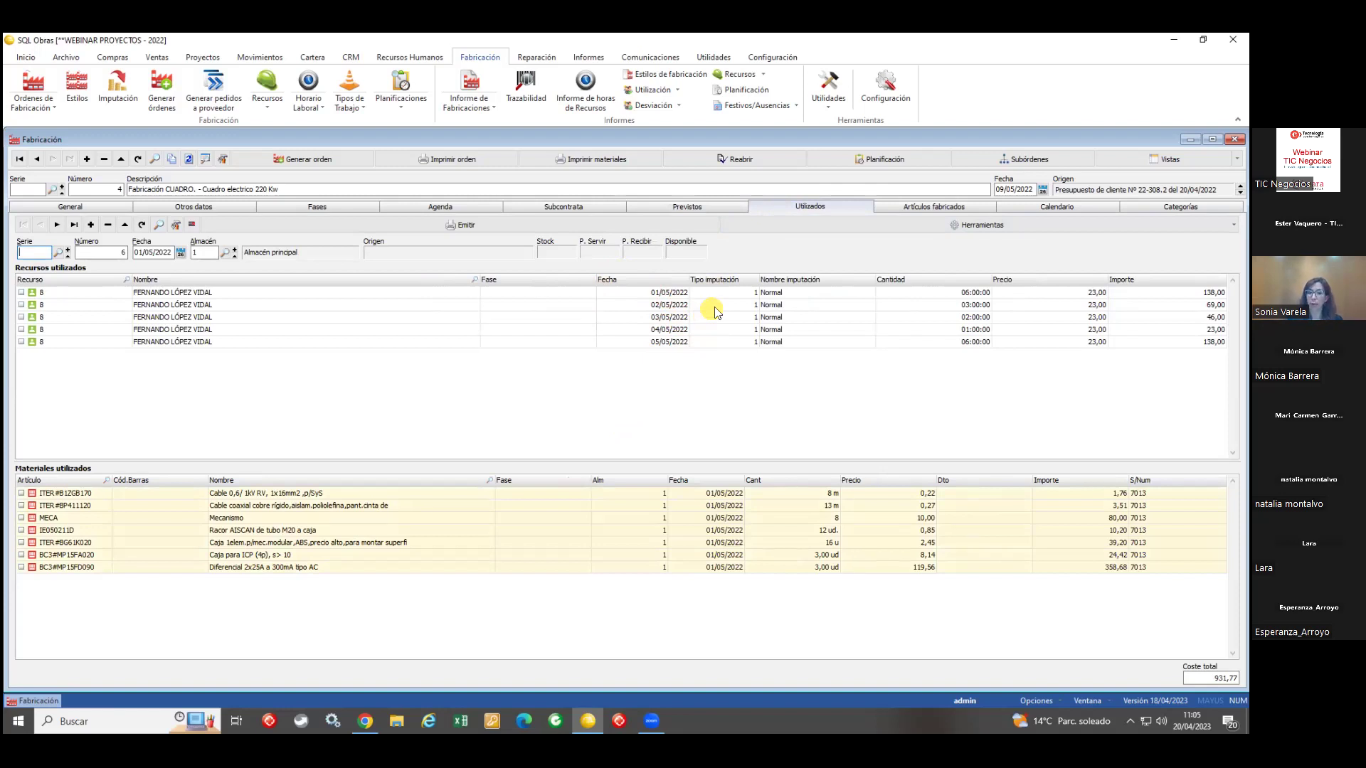
{"action": "left_click", "coordinate": [889, 207]}
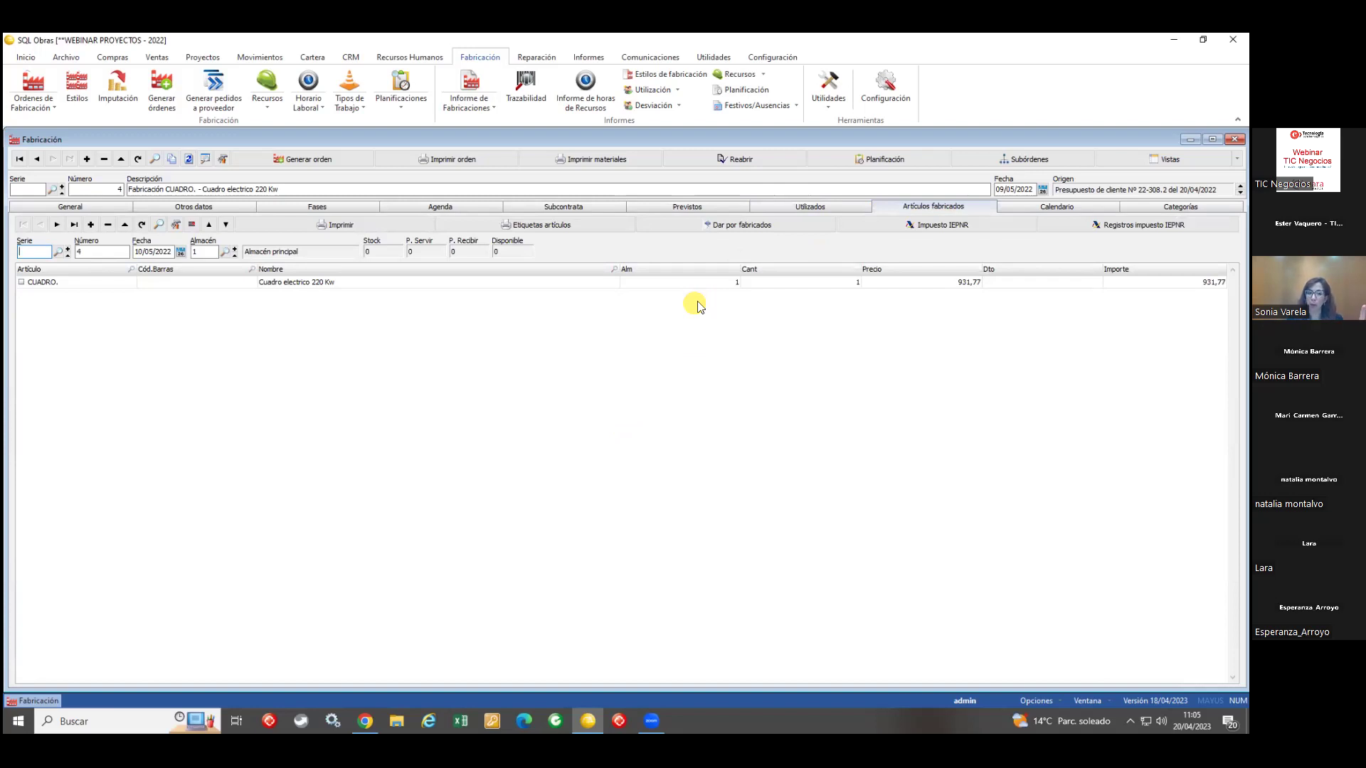
Step: Open project 33, INSTALACIÓN NAVE INDUSTRIAL, from the general data of manufacturing order 4
{"action": "left_click", "coordinate": [114, 207]}
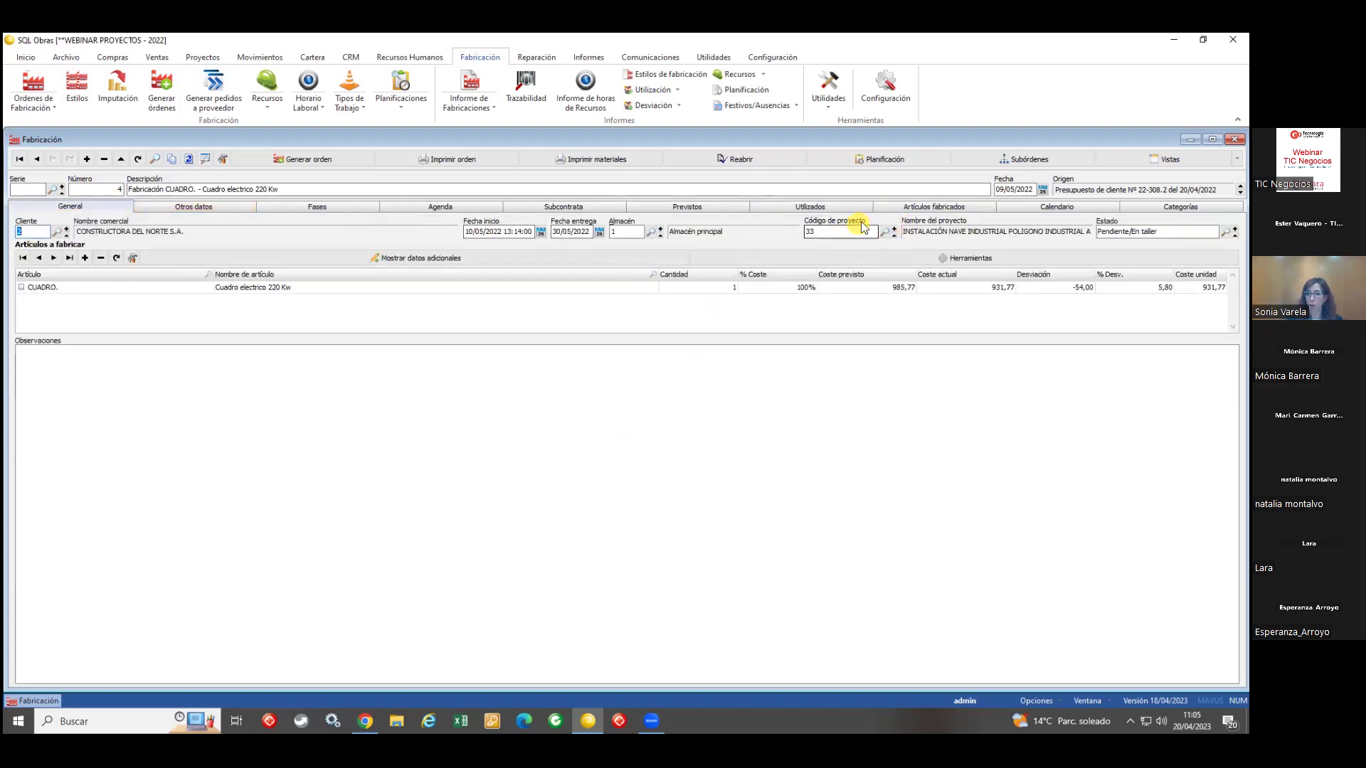
{"action": "left_click", "coordinate": [895, 236]}
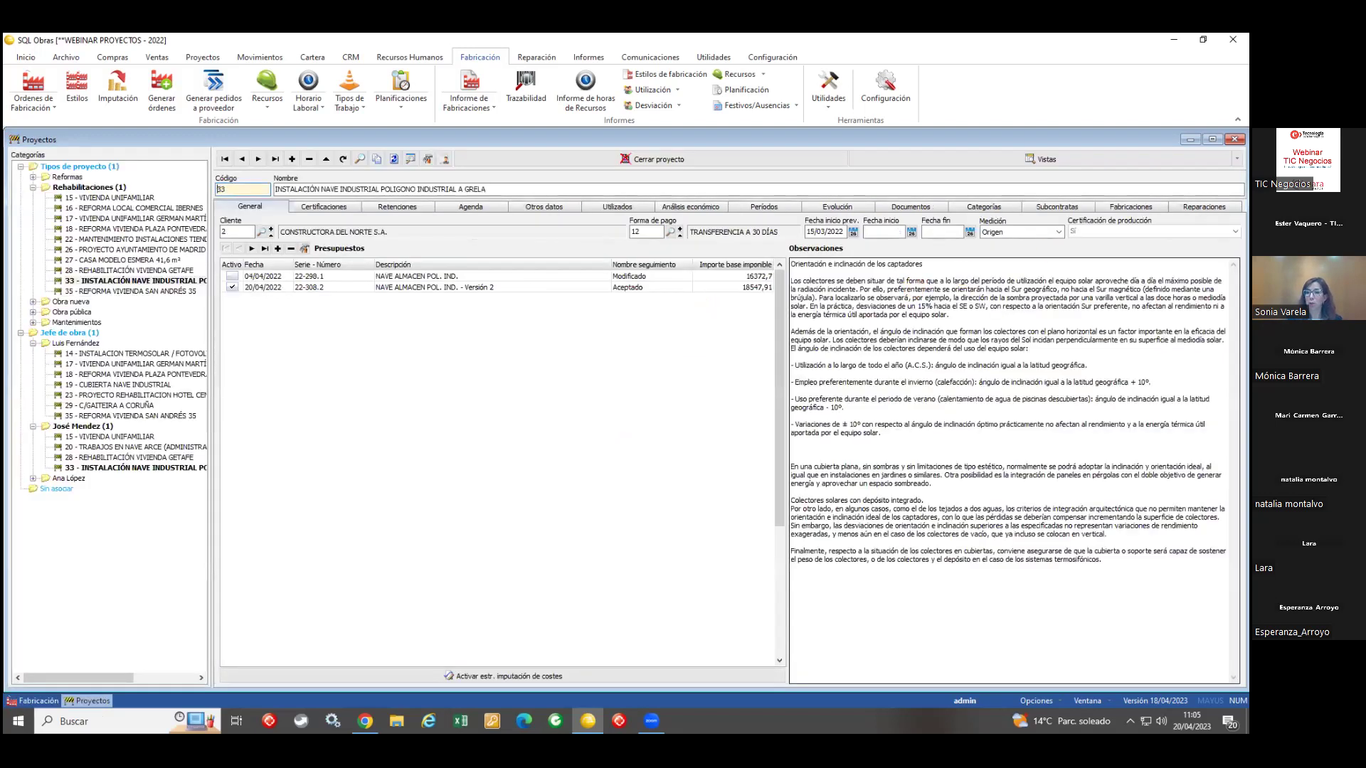
Step: Review the manufacturing orders linked to project 33 and return to manufacturing order 4
{"action": "left_click", "coordinate": [566, 254]}
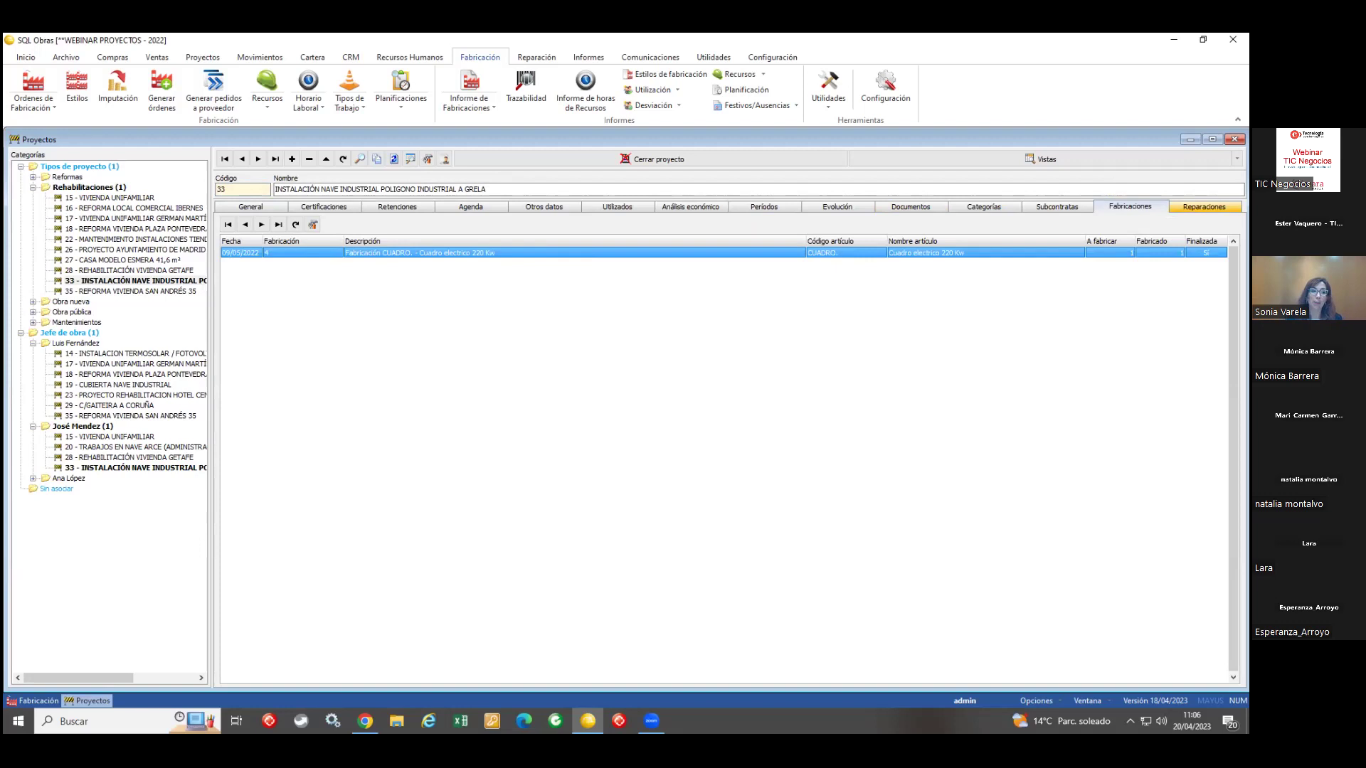
{"action": "double_click", "coordinate": [775, 253]}
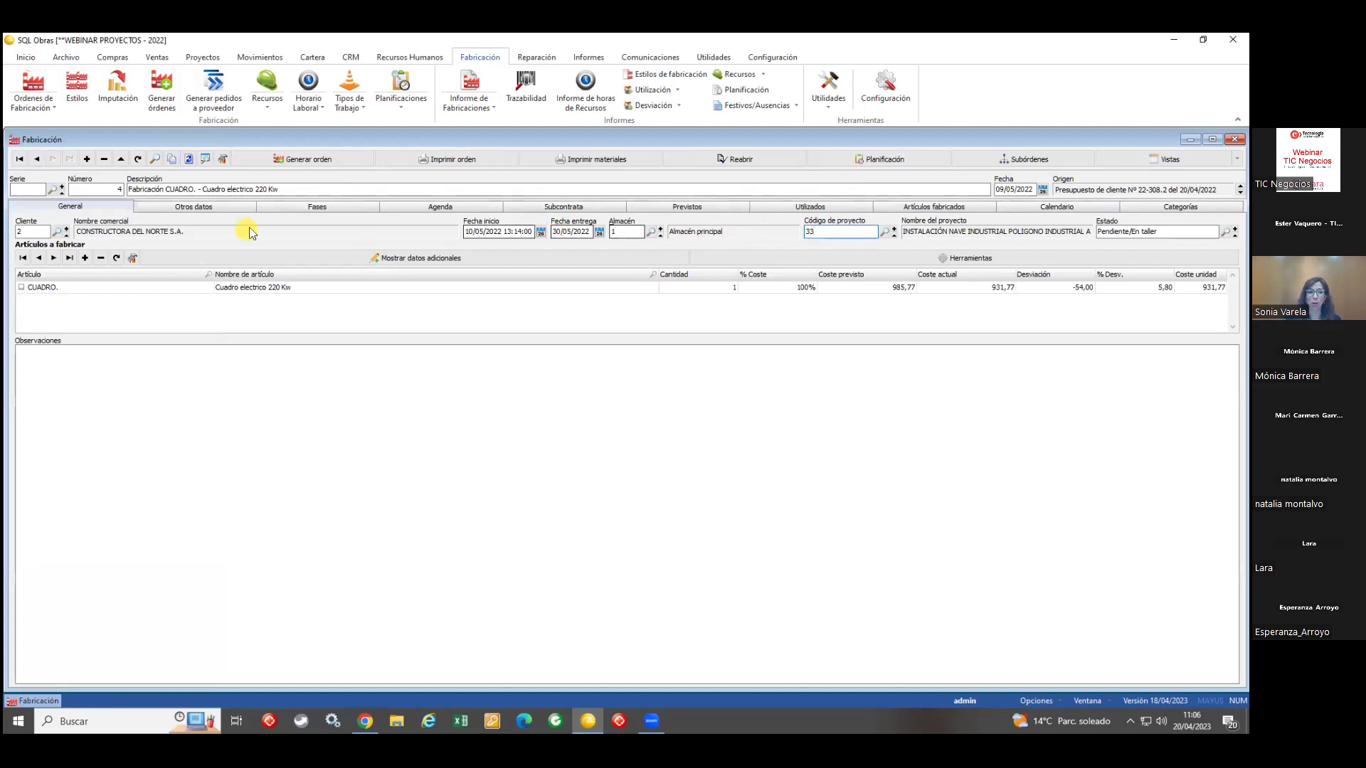
Step: Open the manufacturing style Puerta interior madera lacada blanca and review its article to manufacture and its planned resources and materials
{"action": "left_click", "coordinate": [75, 98]}
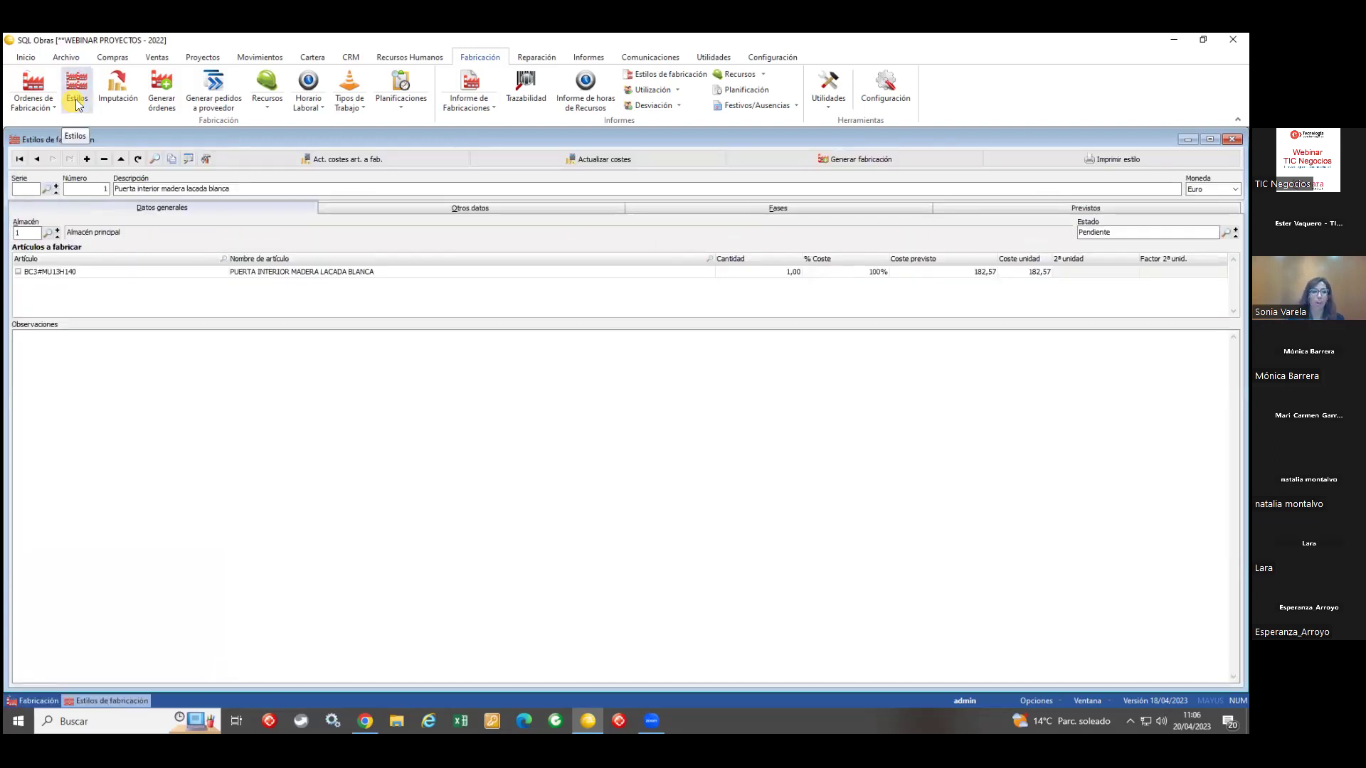
{"action": "left_click", "coordinate": [259, 188]}
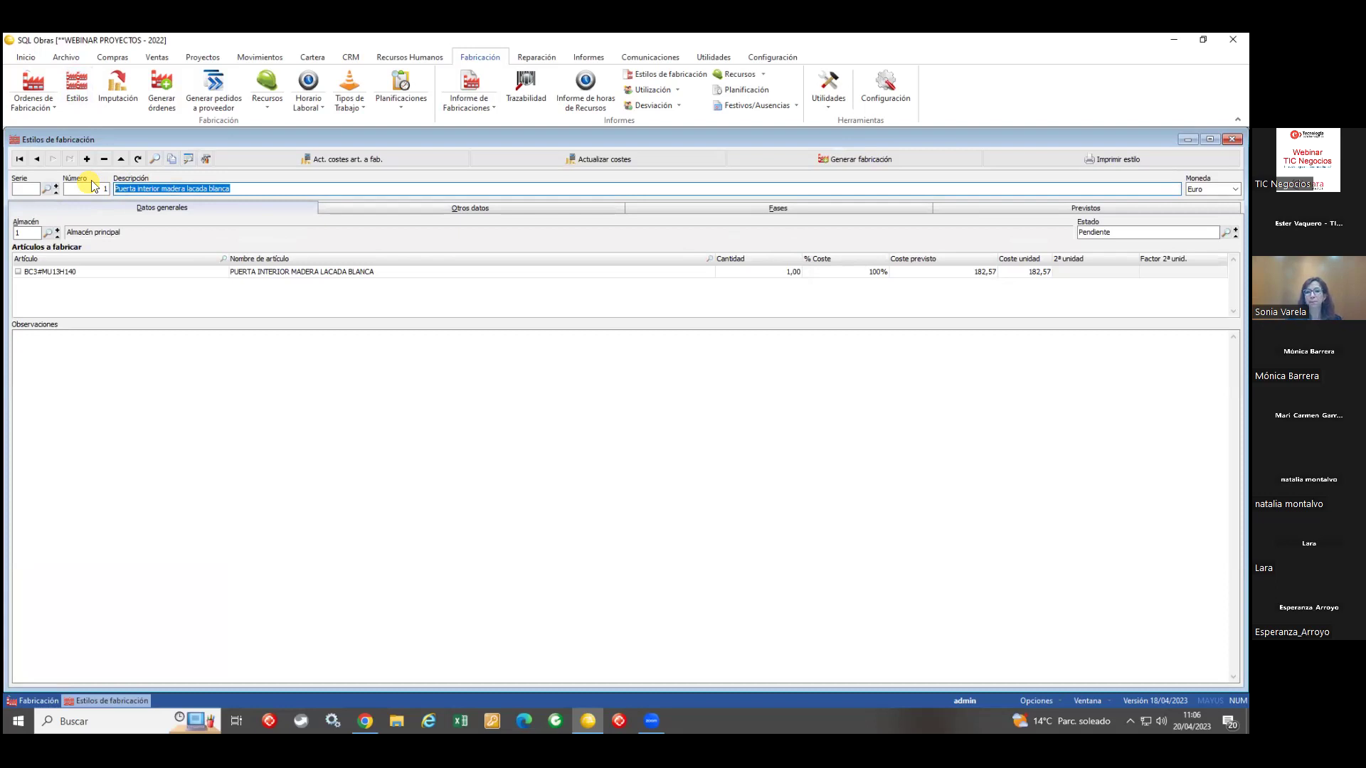
{"action": "left_click", "coordinate": [258, 274]}
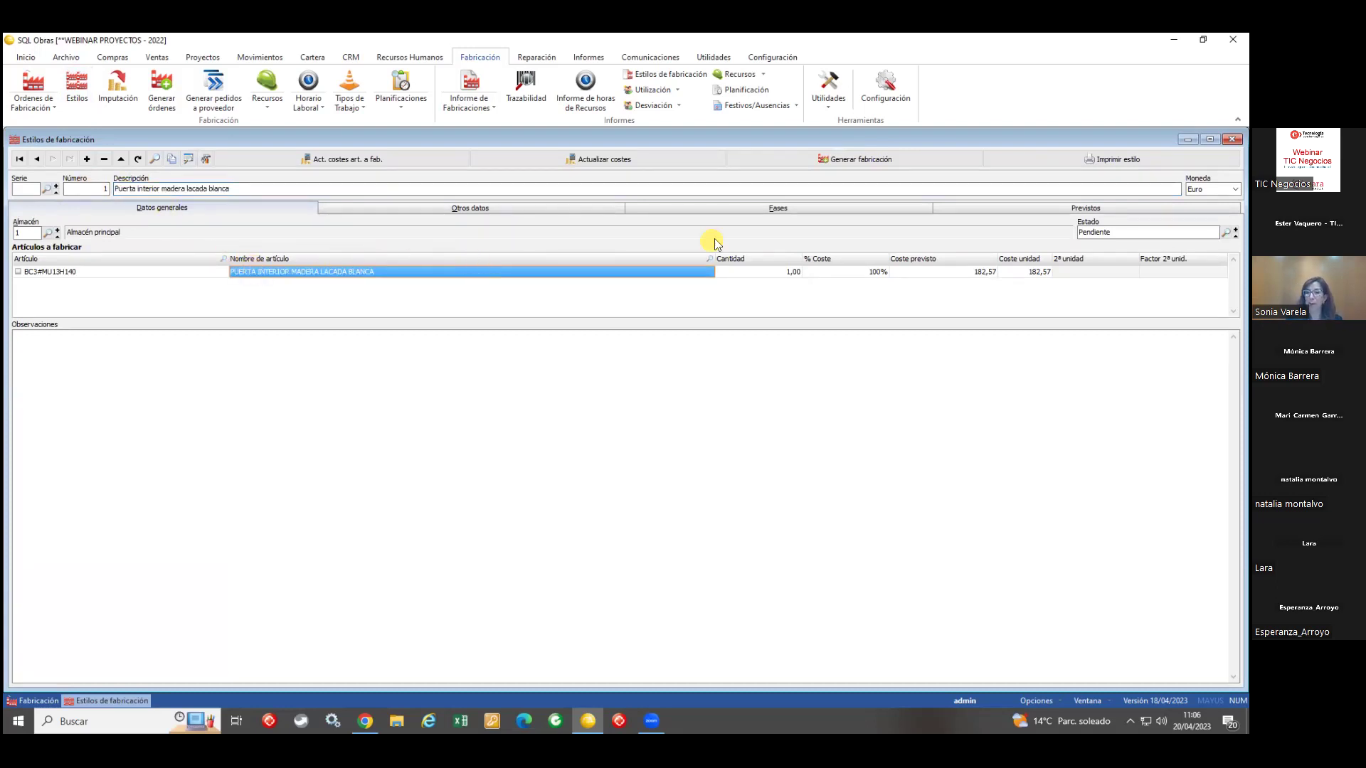
{"action": "left_click", "coordinate": [951, 208]}
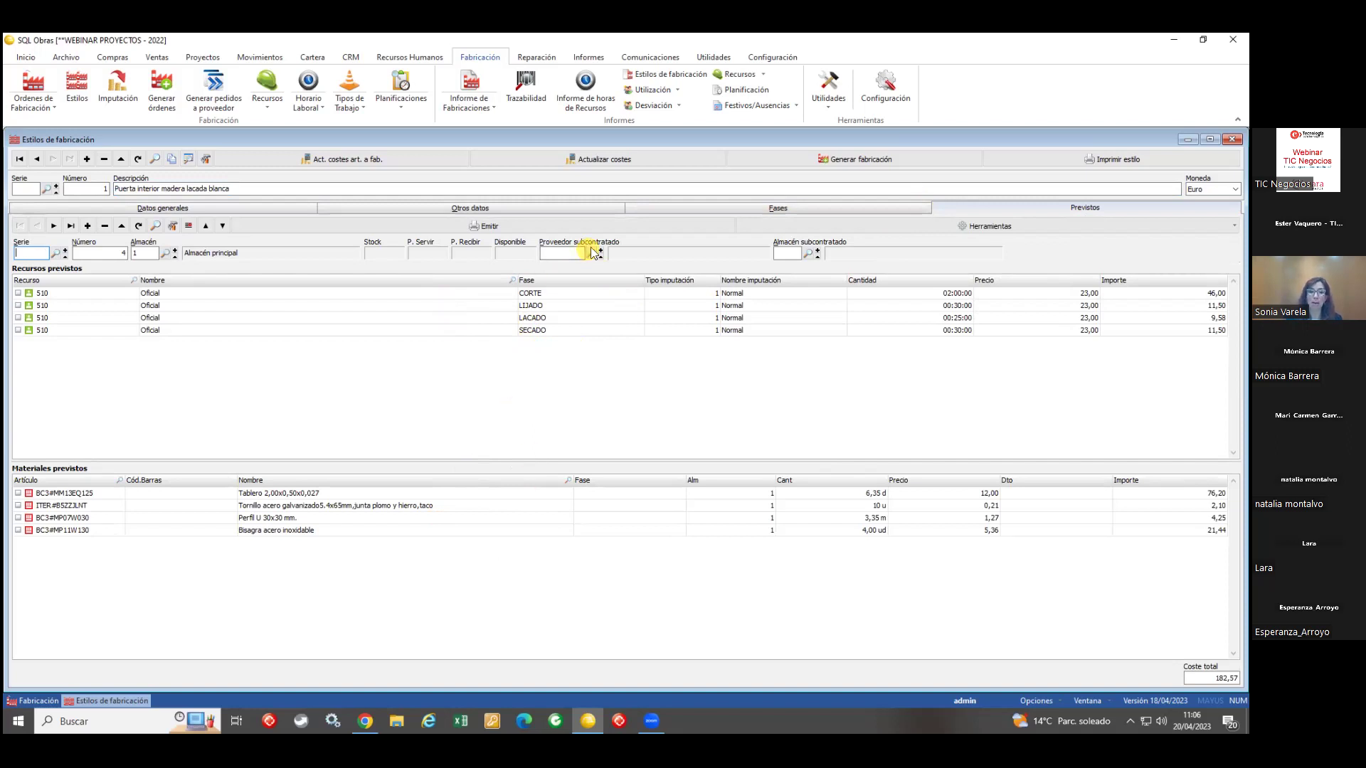
Step: Simulate a manufacturing order of 50 units from the door style, review the simulation report and close it without generating the order
{"action": "left_click", "coordinate": [763, 160]}
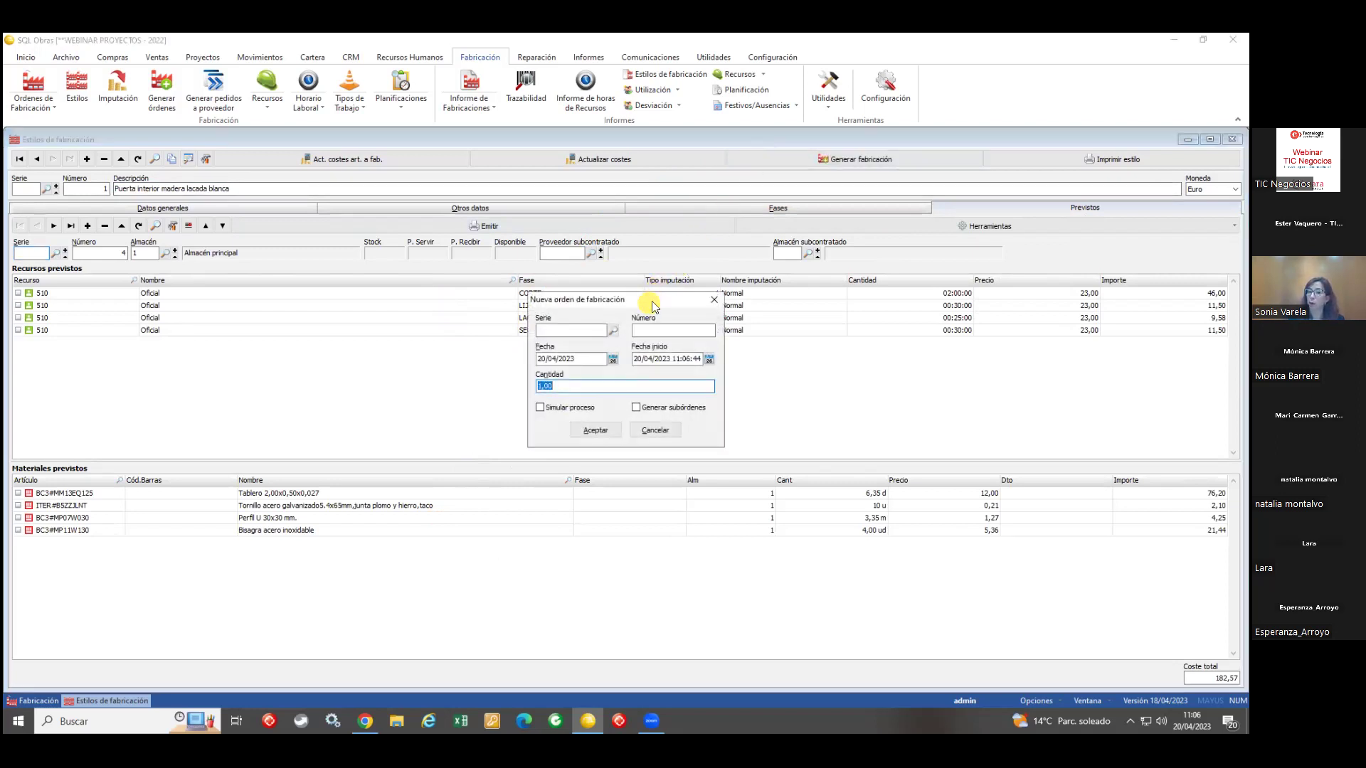
{"action": "left_click_drag", "start_coordinate": [652, 306], "coordinate": [663, 234]}
{"action": "type", "text": "50"}
{"action": "left_click", "coordinate": [551, 336]}
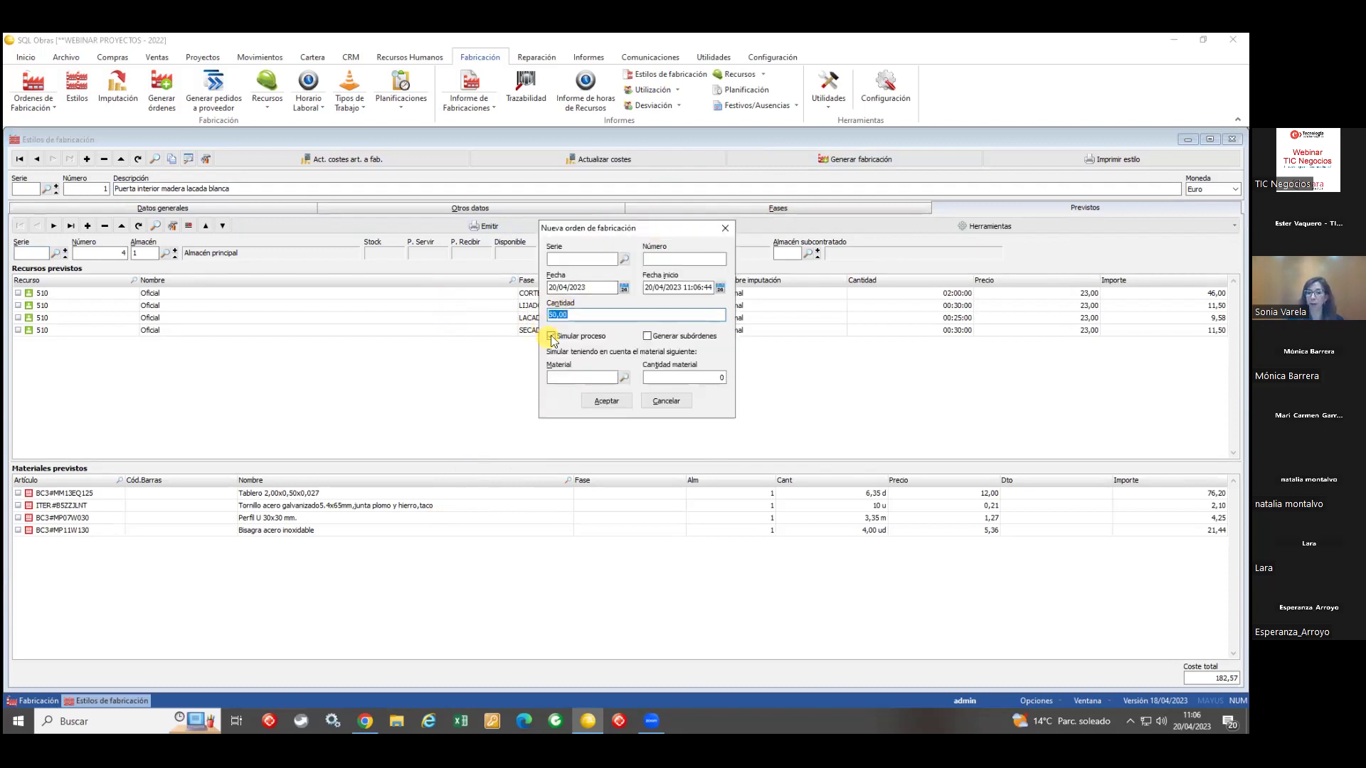
{"action": "left_click", "coordinate": [607, 400]}
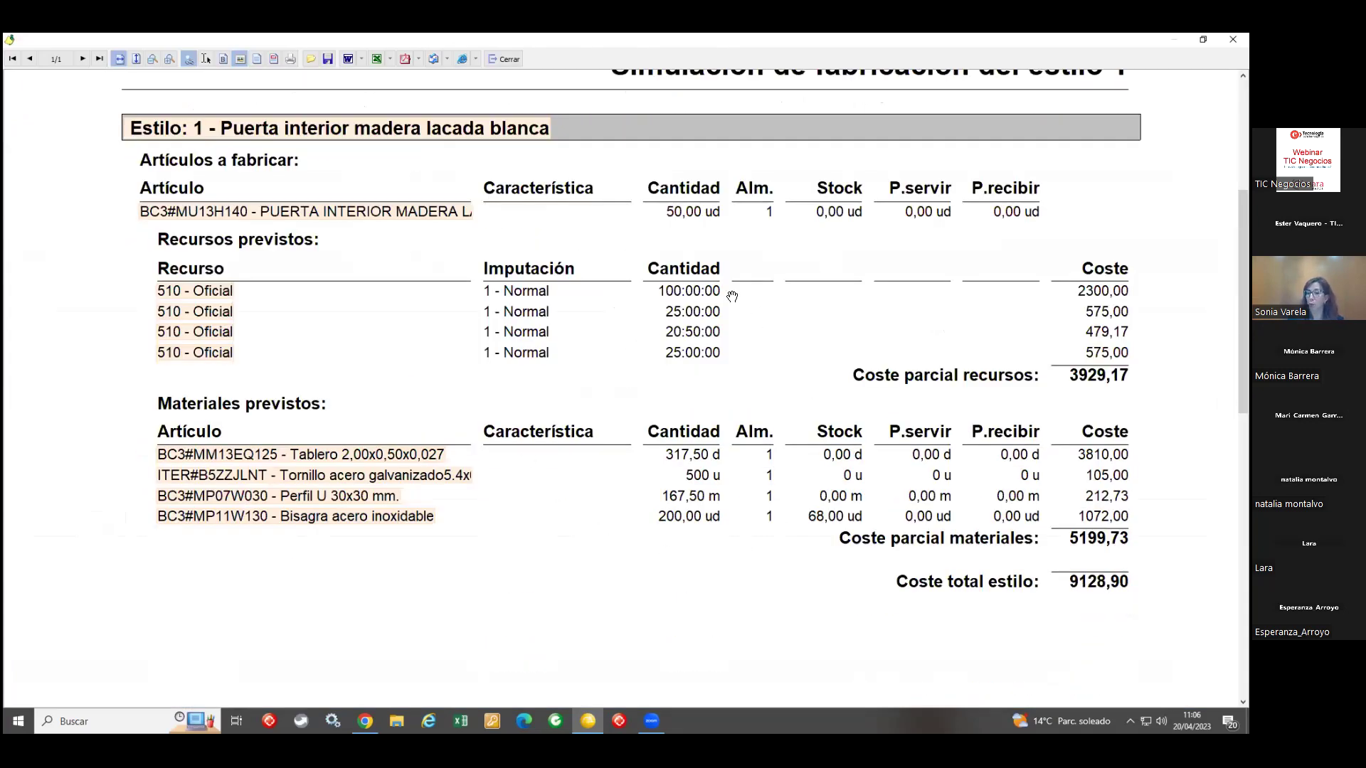
{"action": "left_click", "coordinate": [509, 59]}
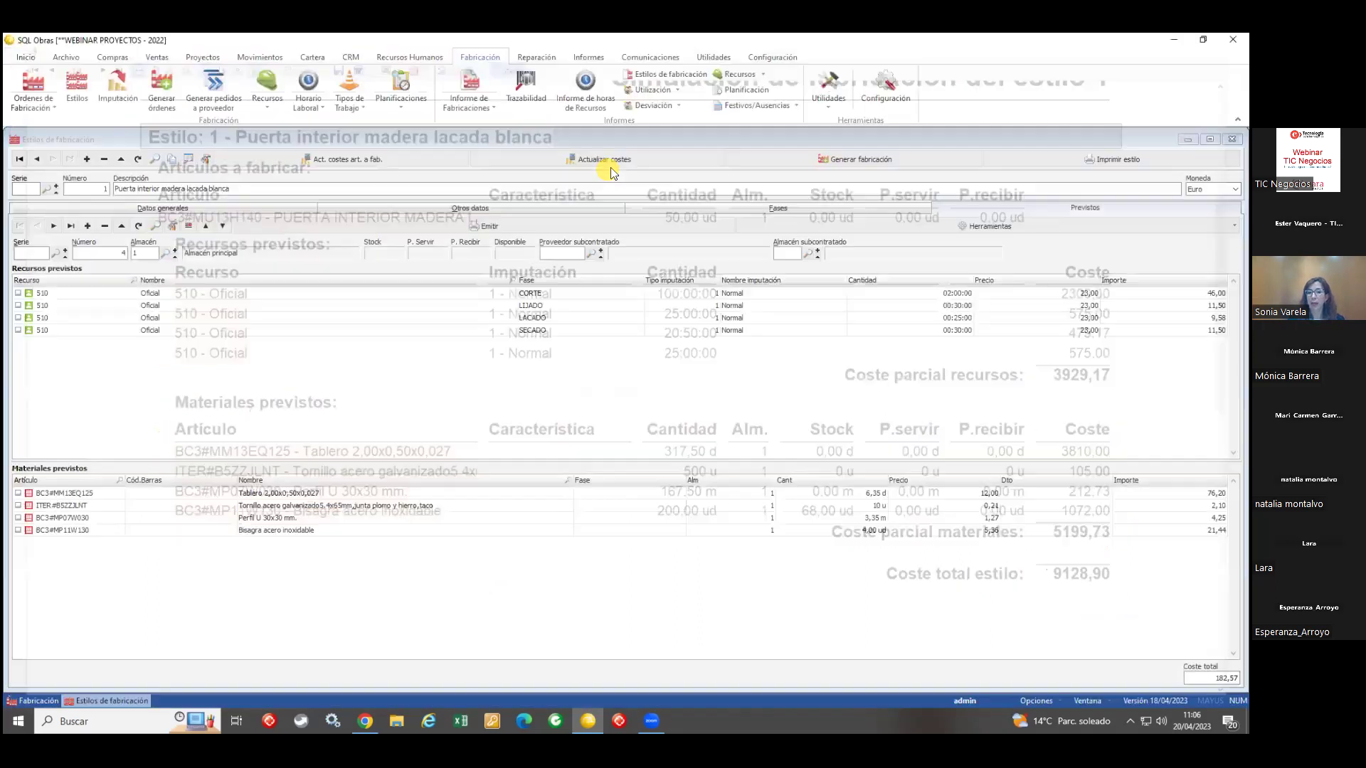
{"action": "left_click", "coordinate": [712, 305]}
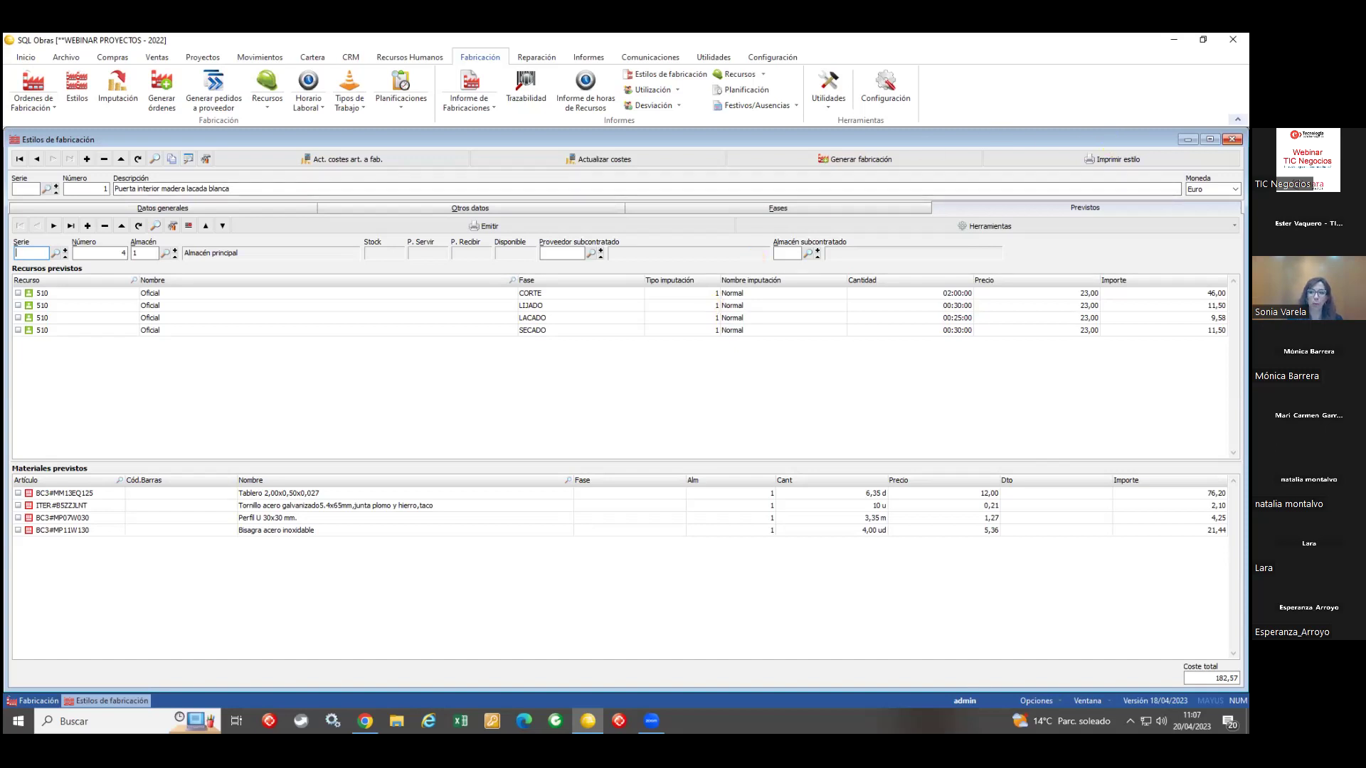
Step: Close the manufacturing style and manufacturing order 4, and launch the closing presentation from the Fin access
{"action": "key", "text": "Escape"}
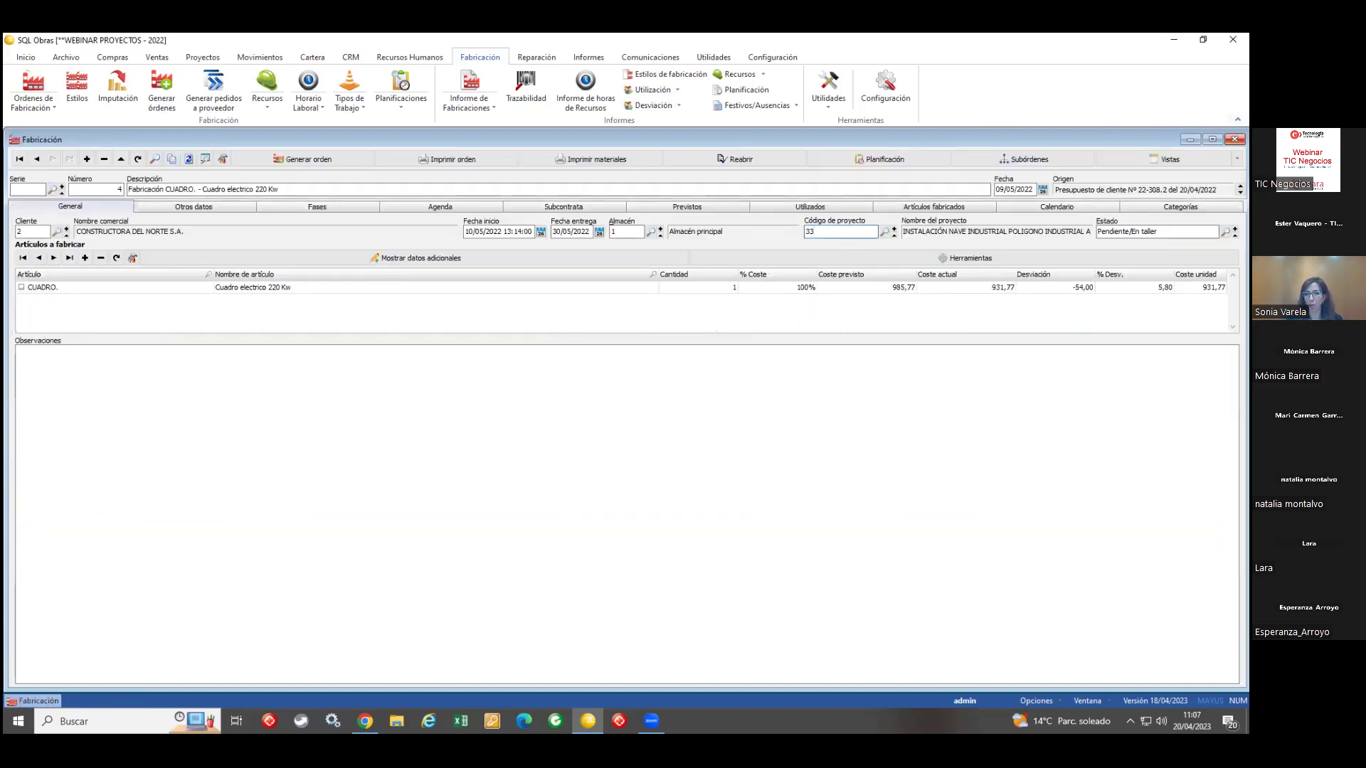
{"action": "left_click", "coordinate": [1235, 139]}
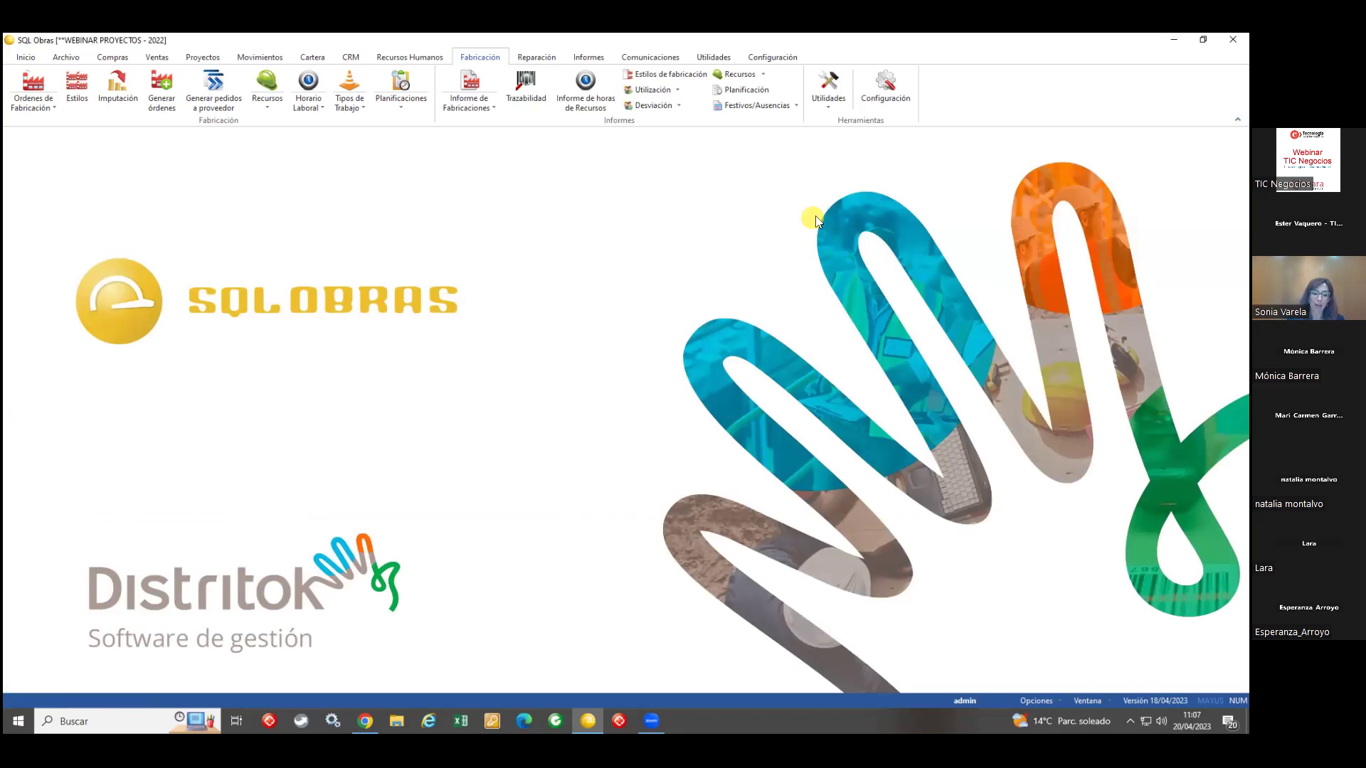
{"action": "left_click", "coordinate": [25, 58]}
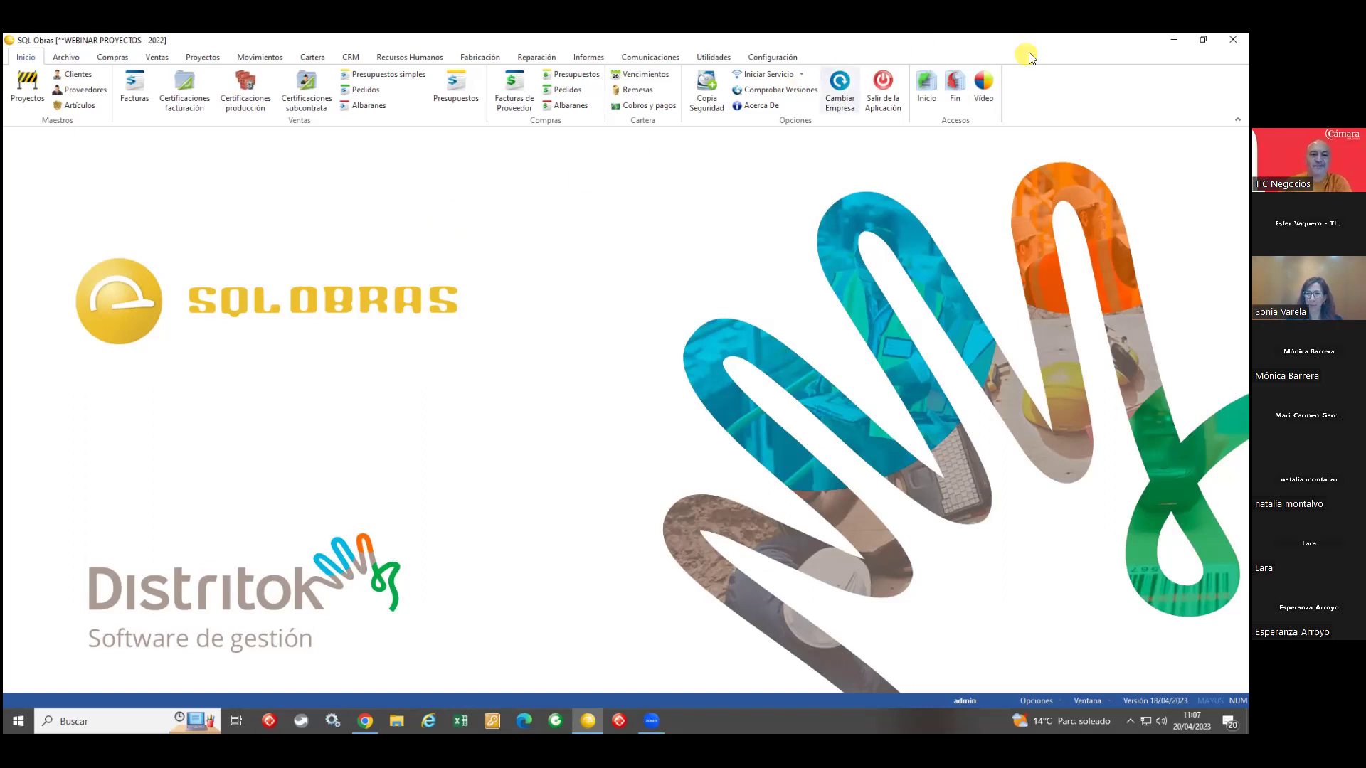
{"action": "left_click", "coordinate": [955, 89]}
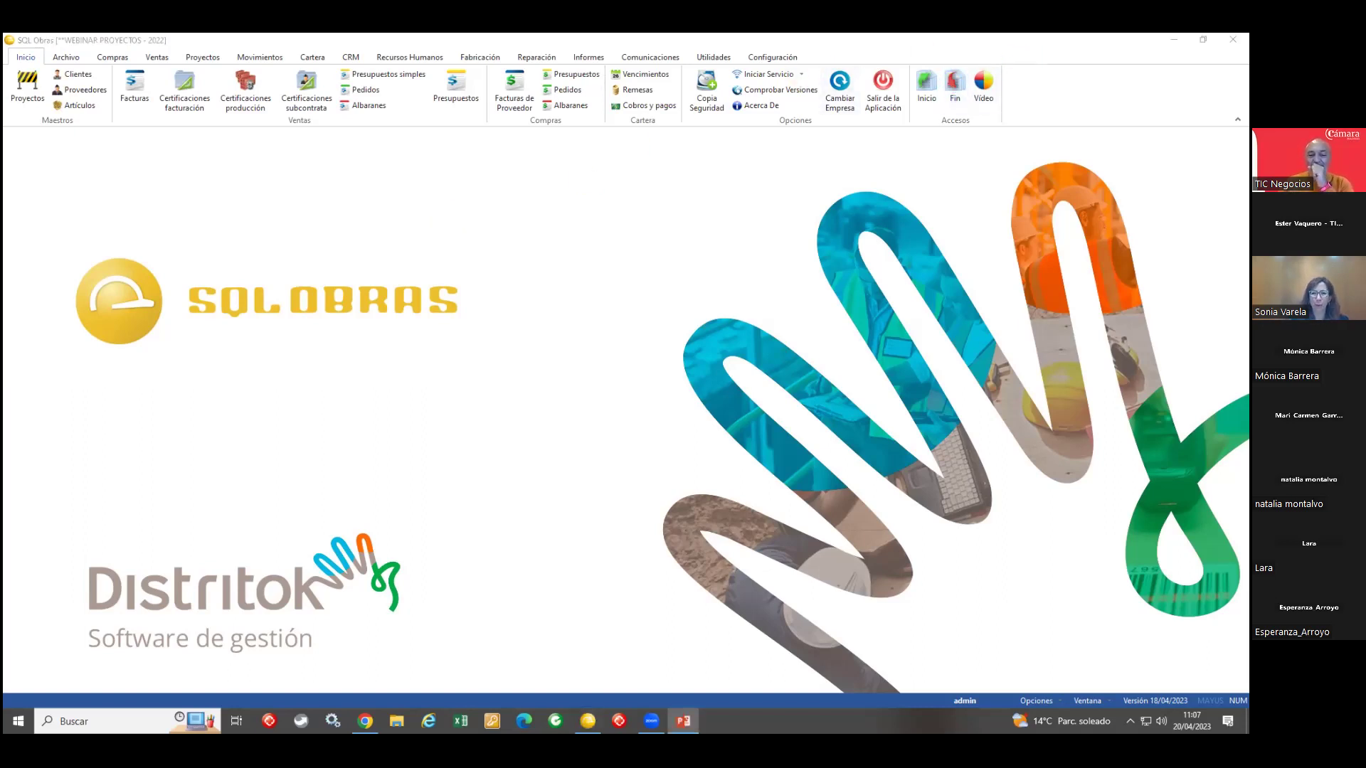